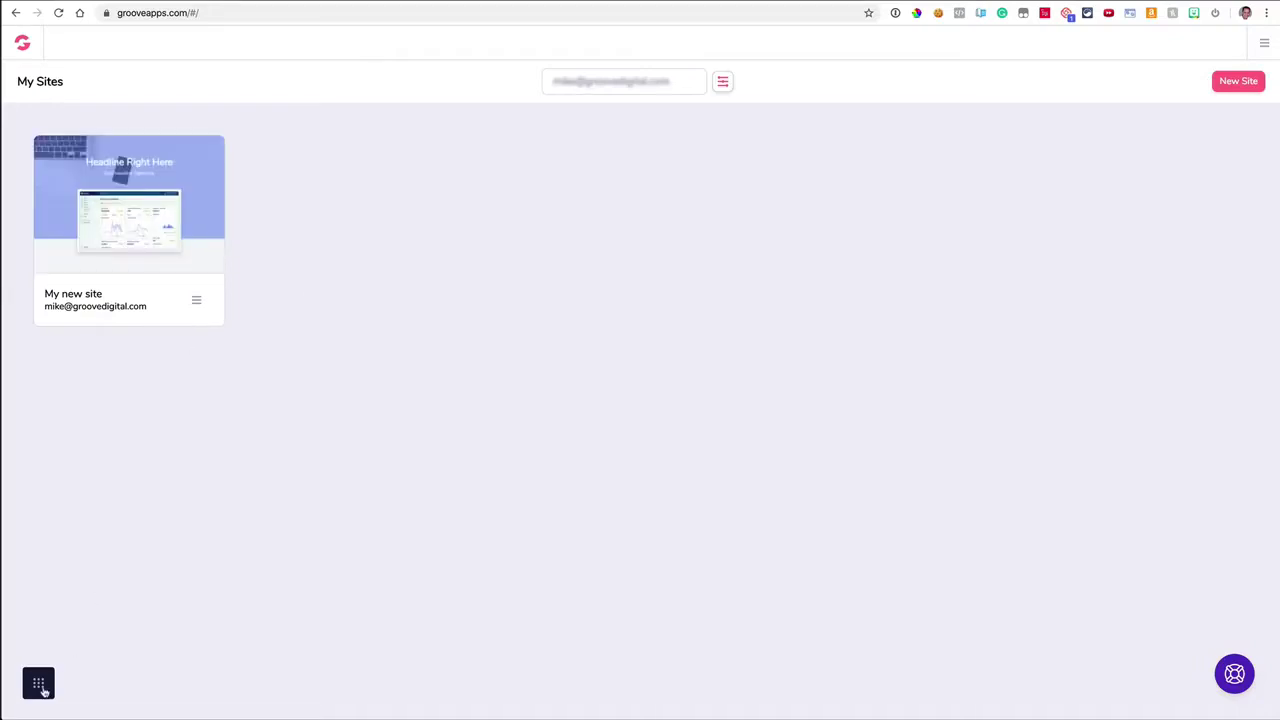
# Step: Look at the Groove app switcher and the account menu, closing both without changes
pyautogui.click(40, 688)
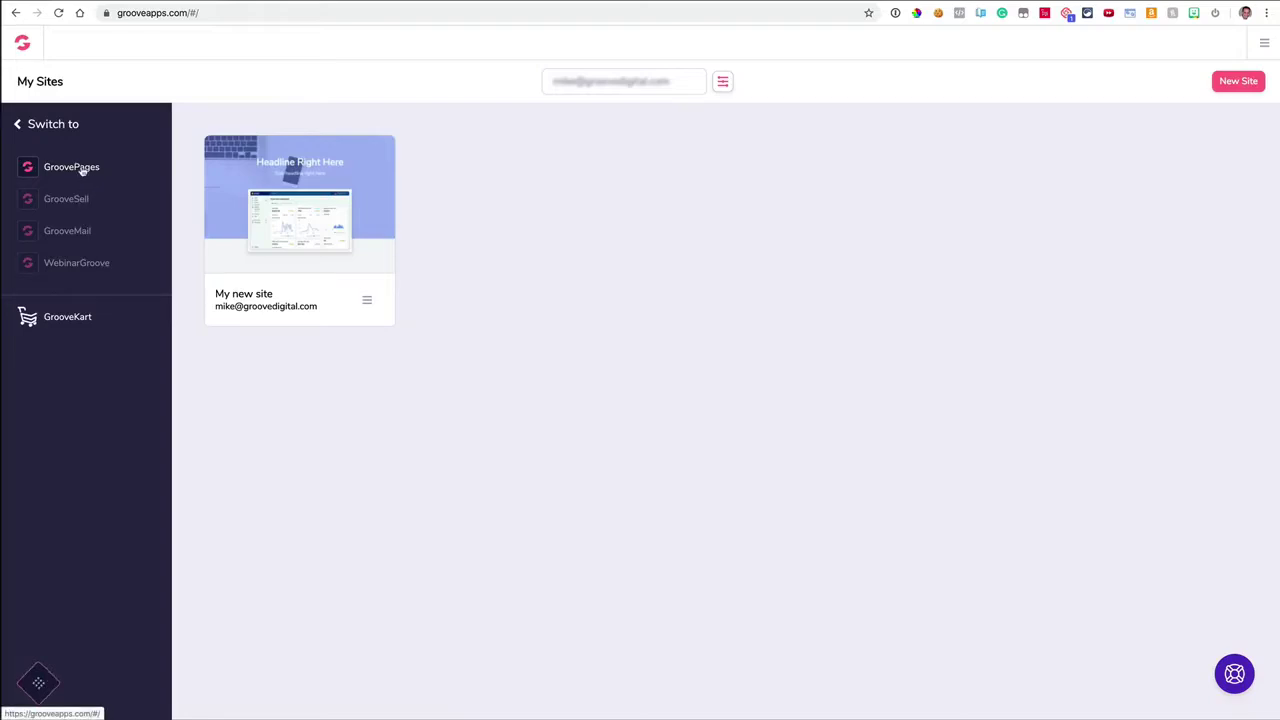
pyautogui.click(38, 685)
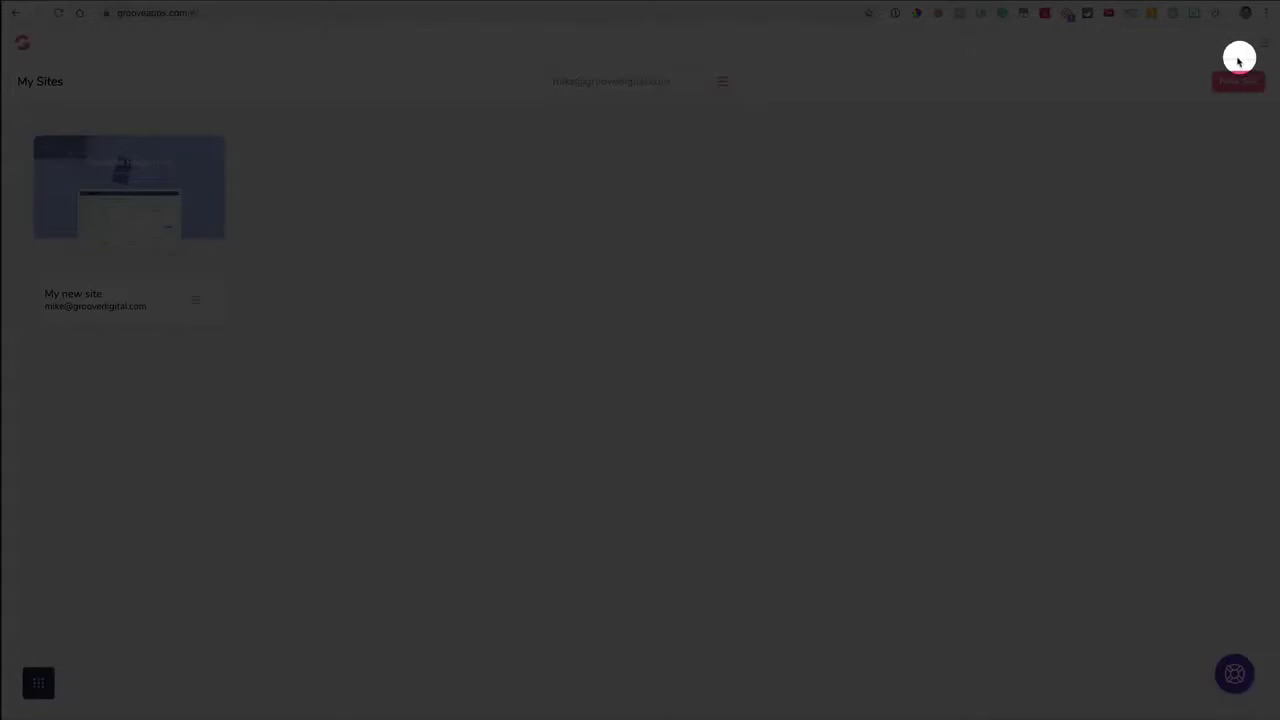
pyautogui.click(1264, 44)
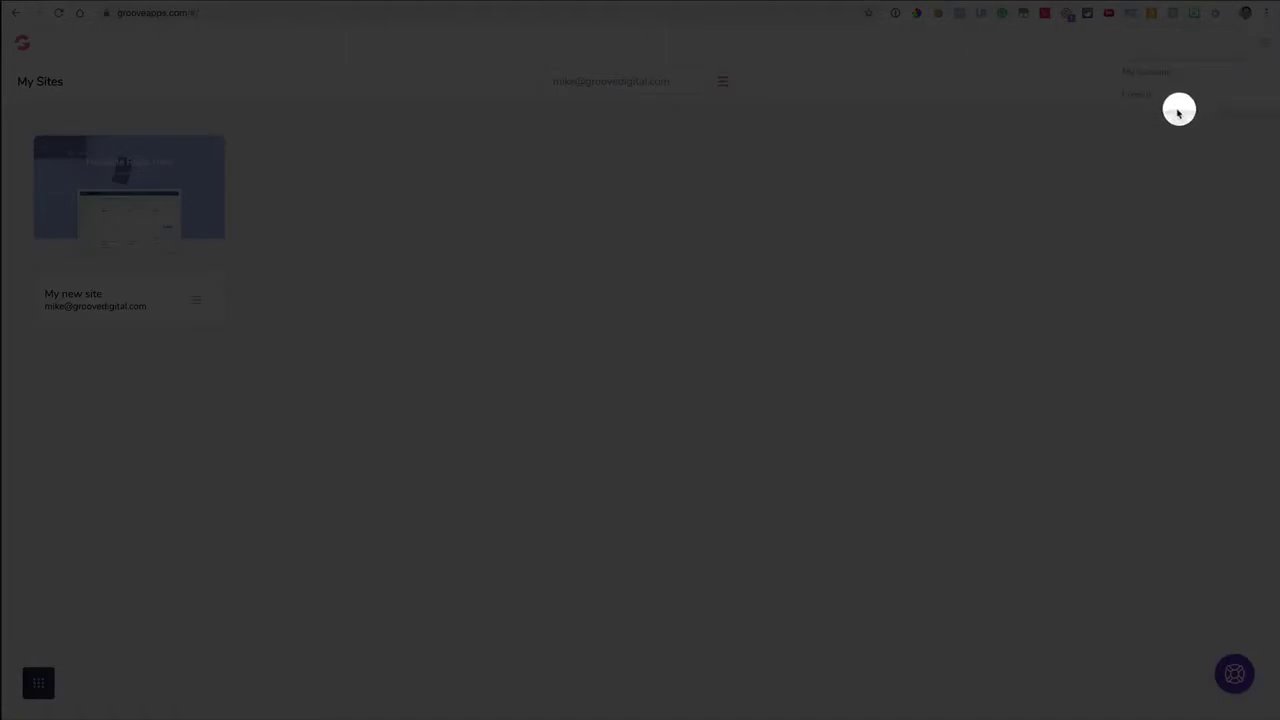
pyautogui.click(1265, 48)
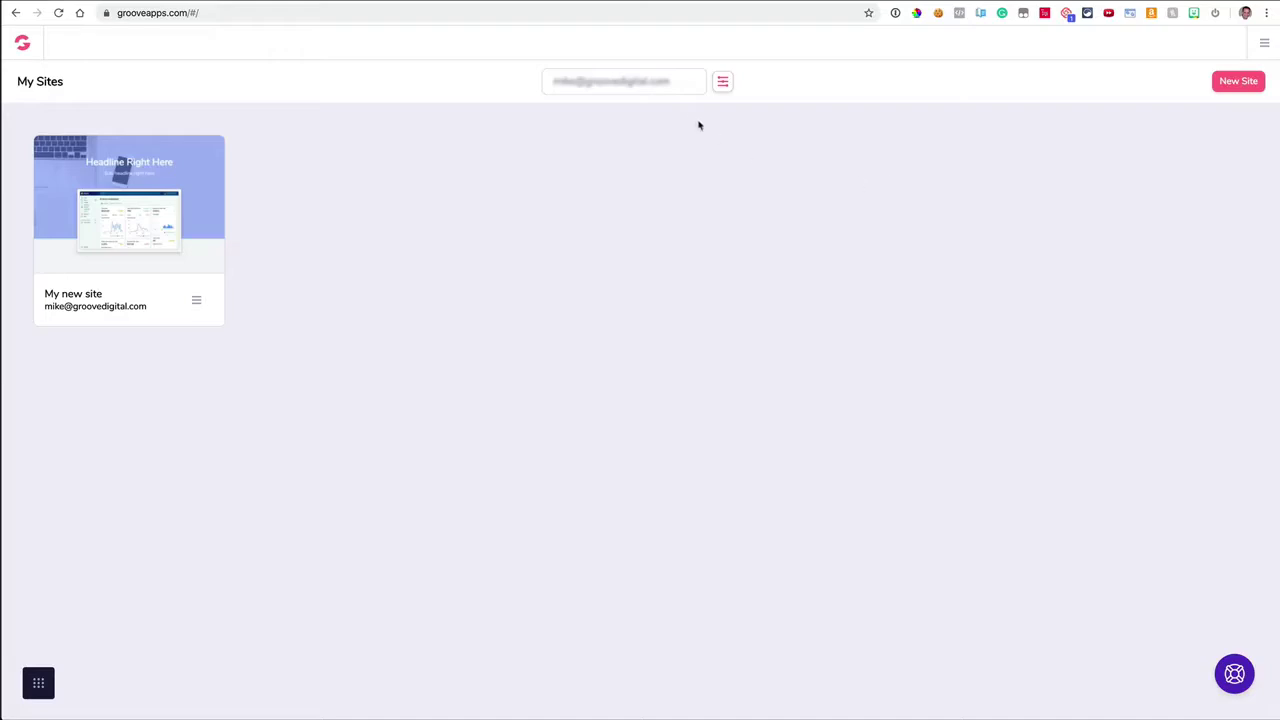
# Step: Check the site list's Sort By options without changing them, then start a New Site
pyautogui.click(722, 84)
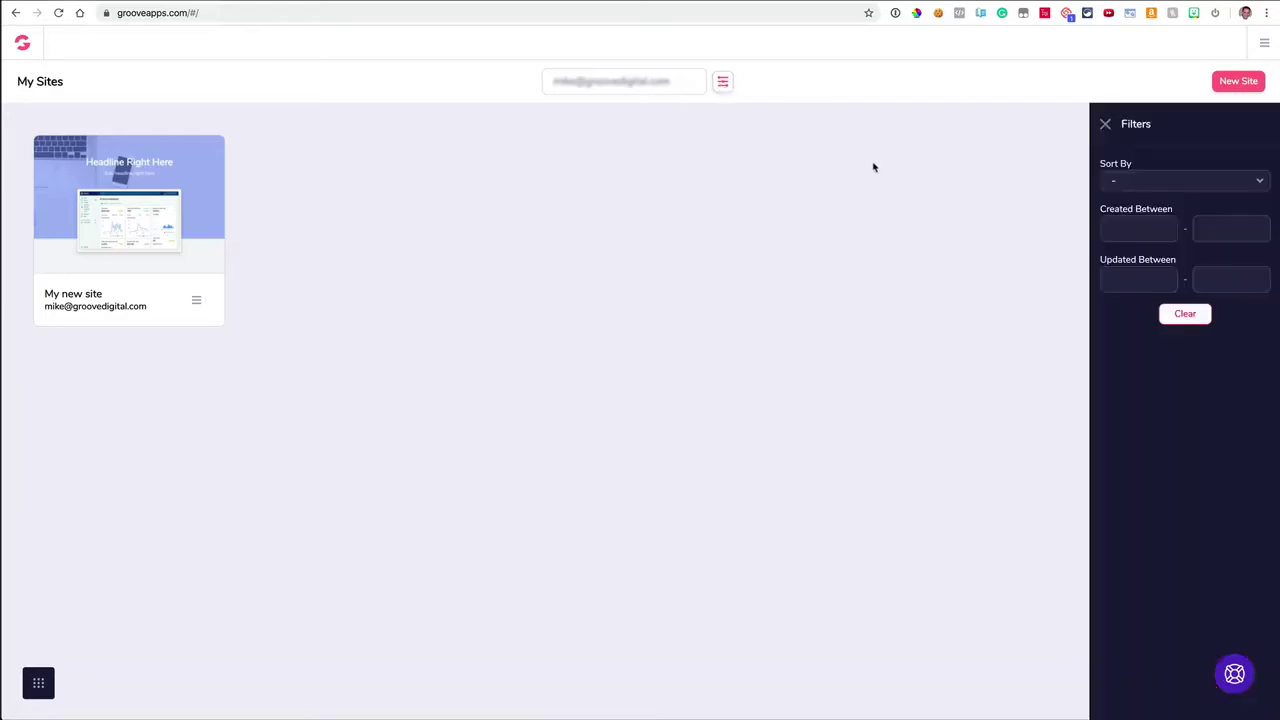
pyautogui.click(1128, 186)
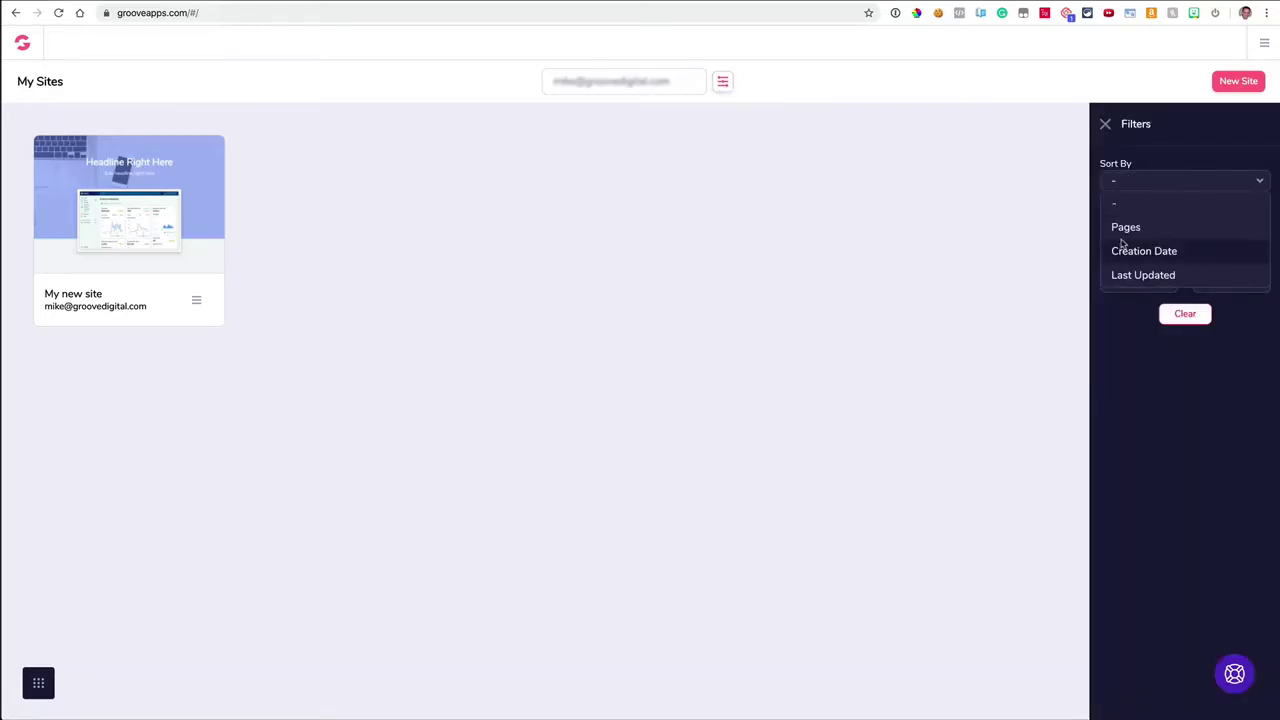
pyautogui.click(1122, 183)
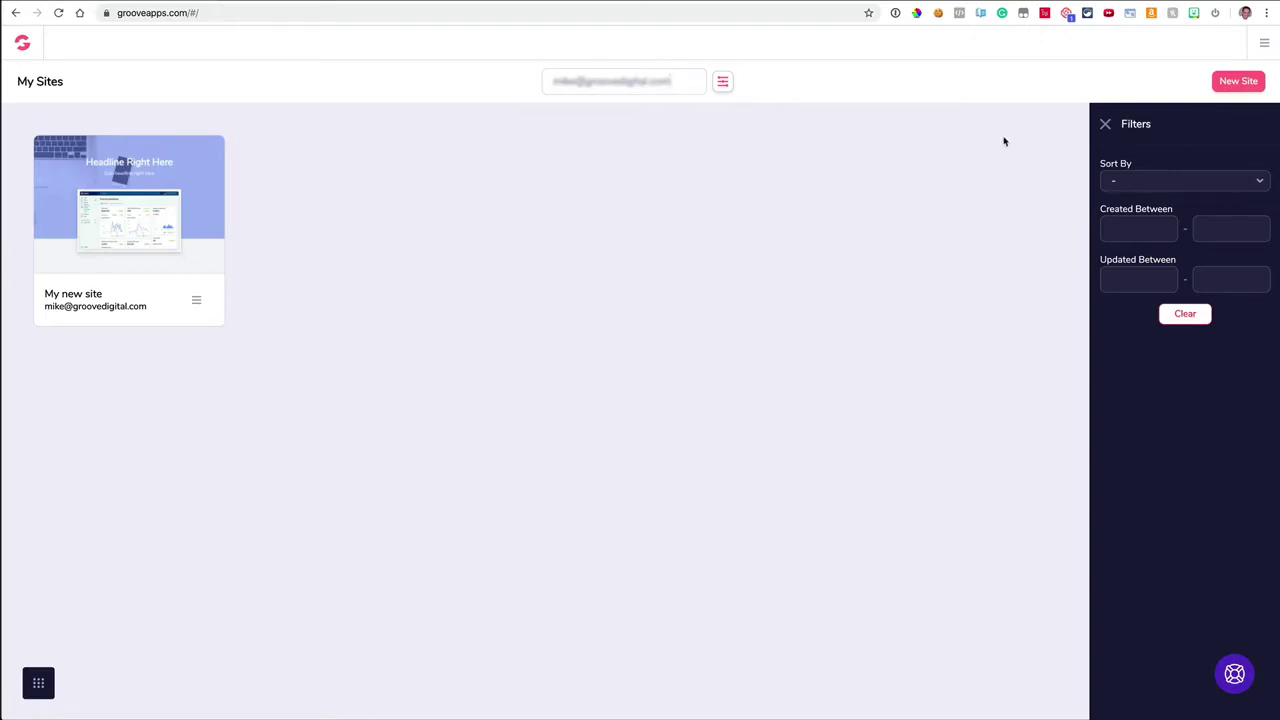
pyautogui.click(1105, 124)
pyautogui.click(1238, 84)
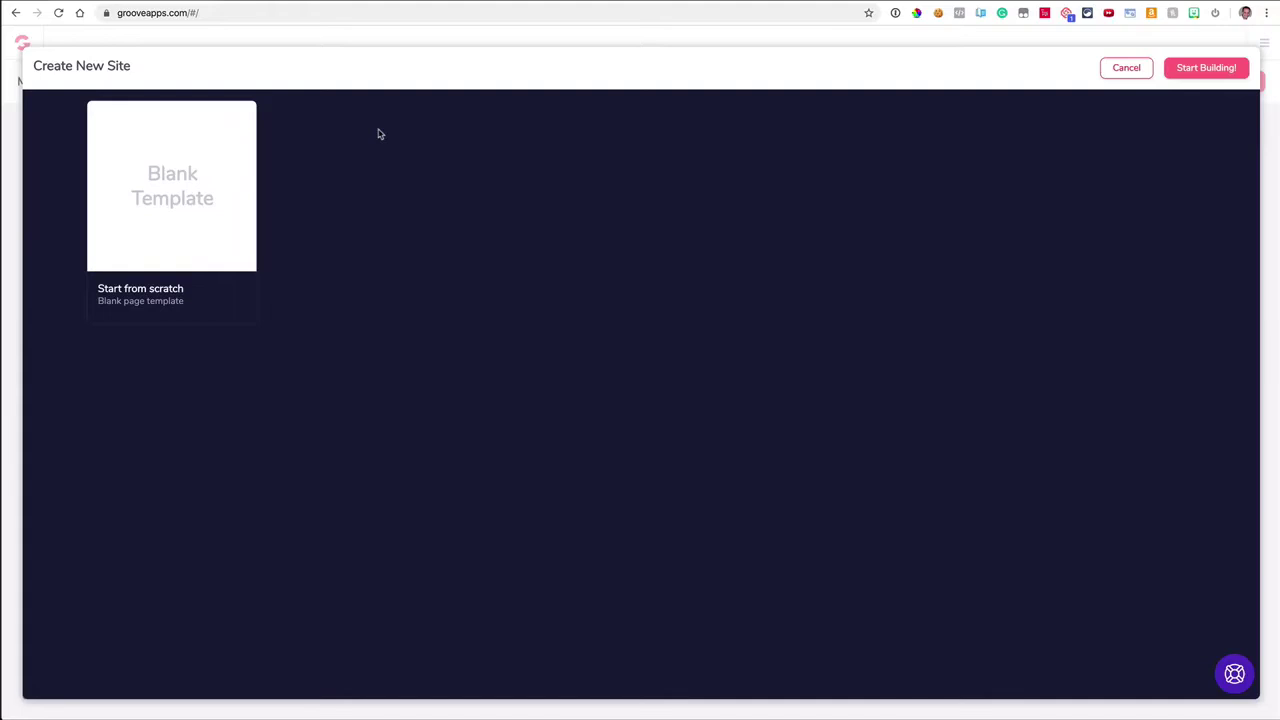
# Step: Start building from the Blank Template to get an empty Home page in the builder
pyautogui.click(220, 194)
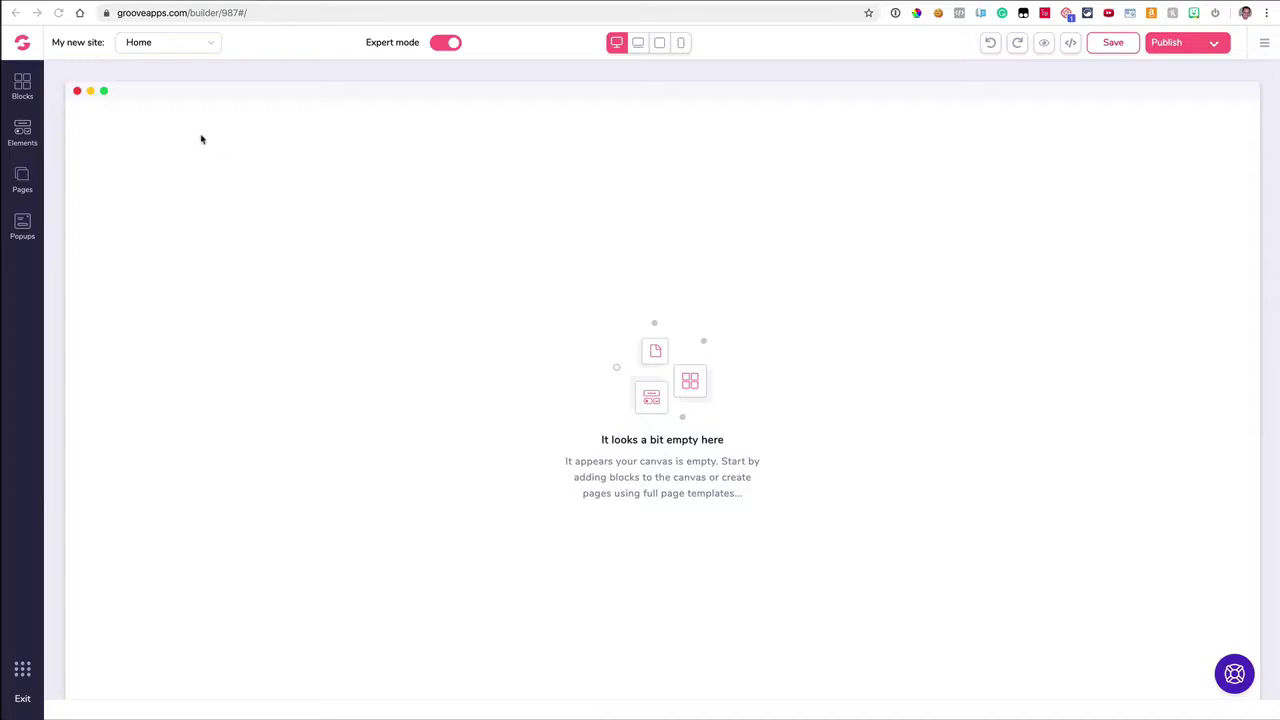
# Step: Keep the Home page selected, toggle Expert mode off and back on, and open Site settings
pyautogui.click(188, 50)
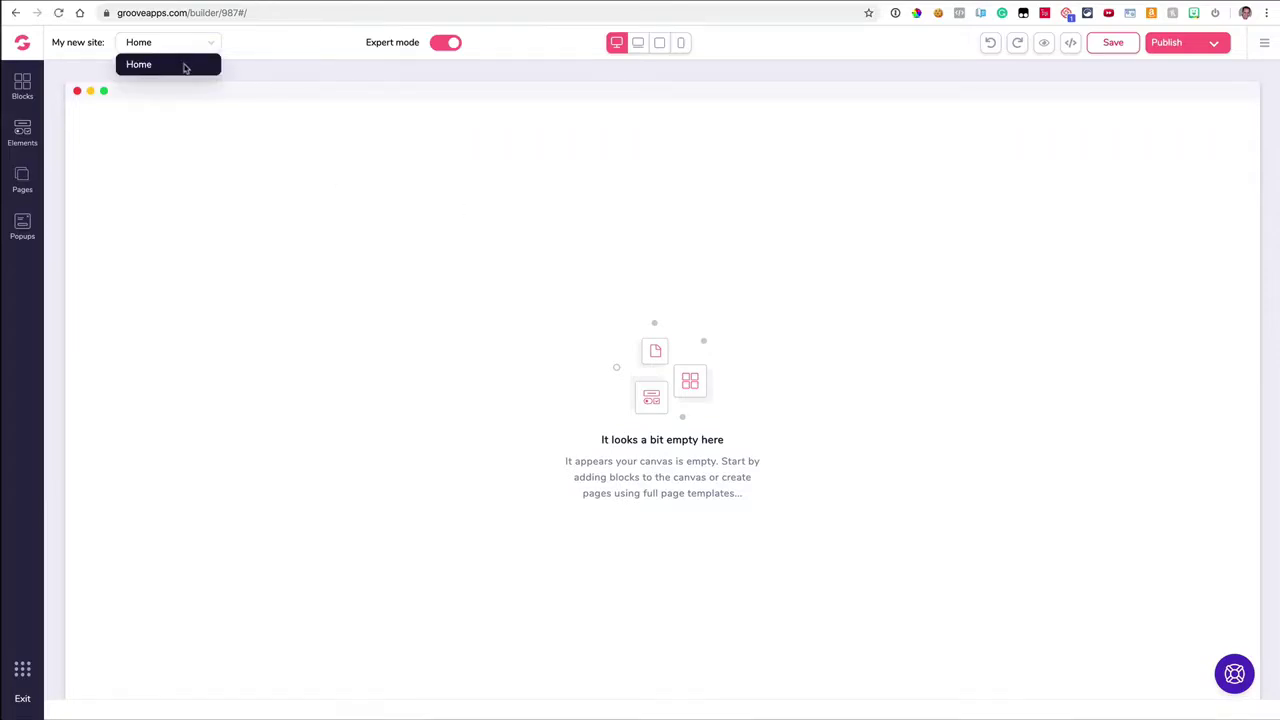
pyautogui.click(185, 66)
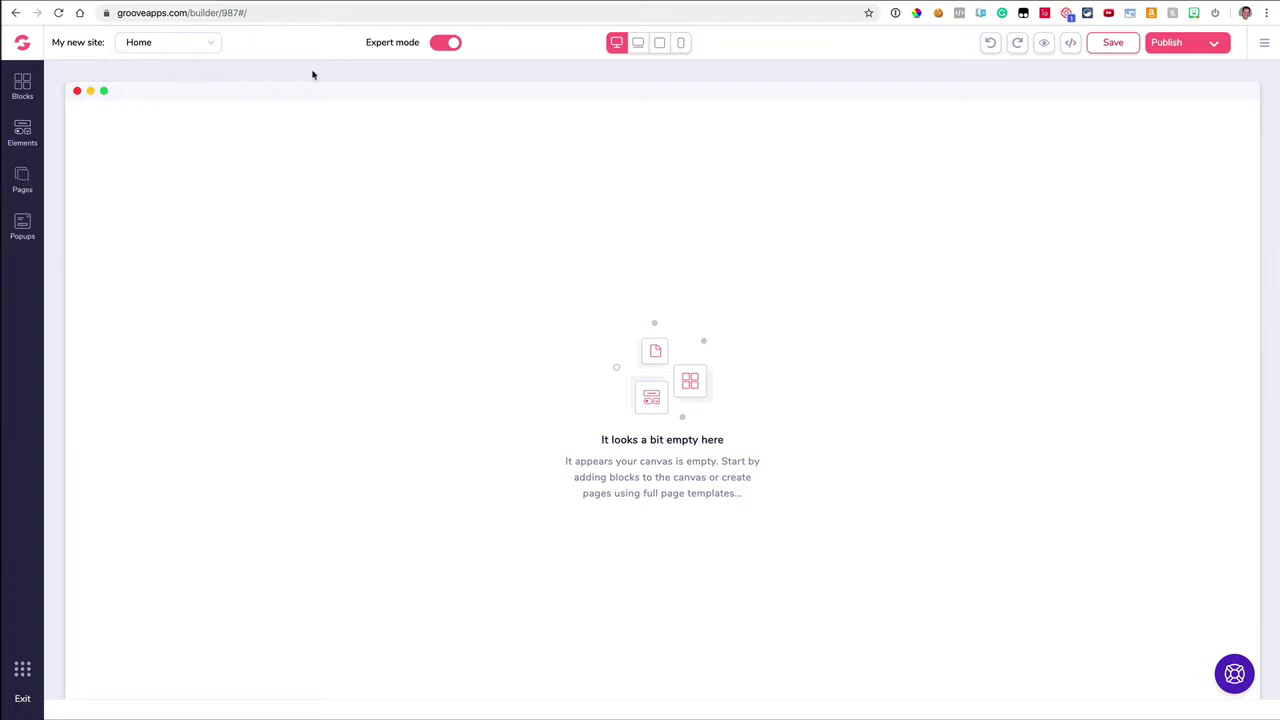
pyautogui.click(446, 45)
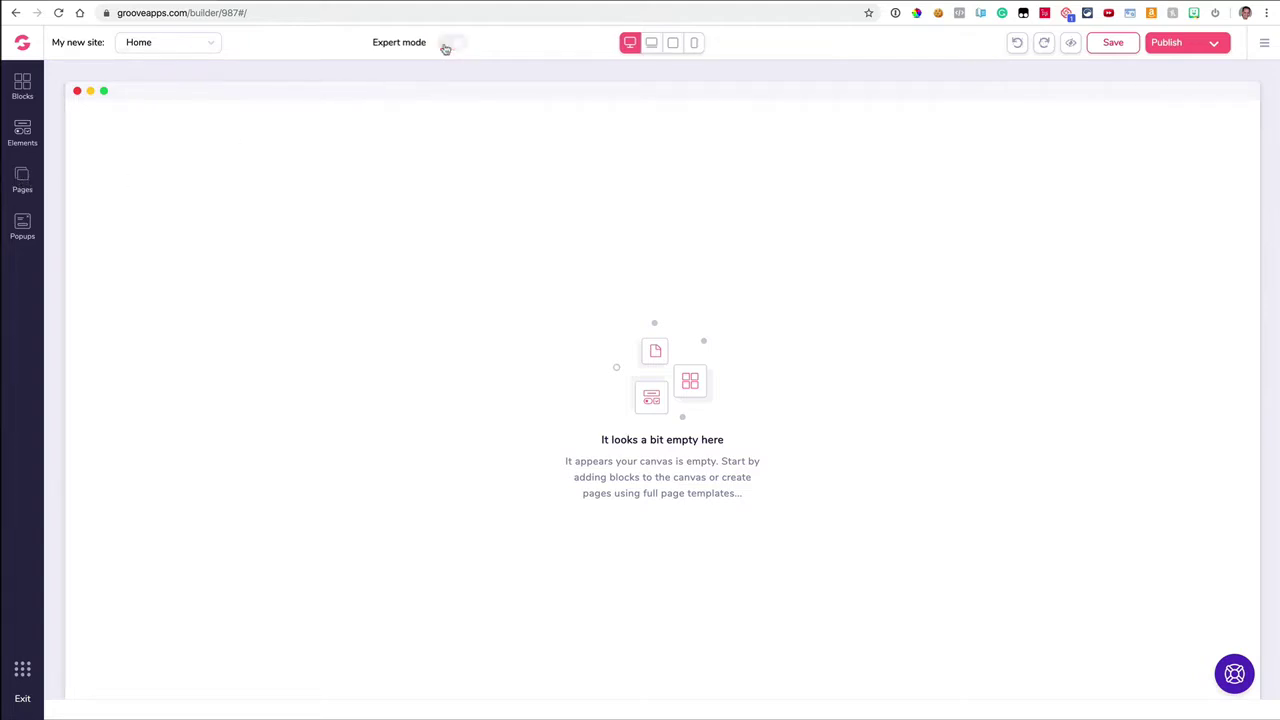
pyautogui.click(456, 46)
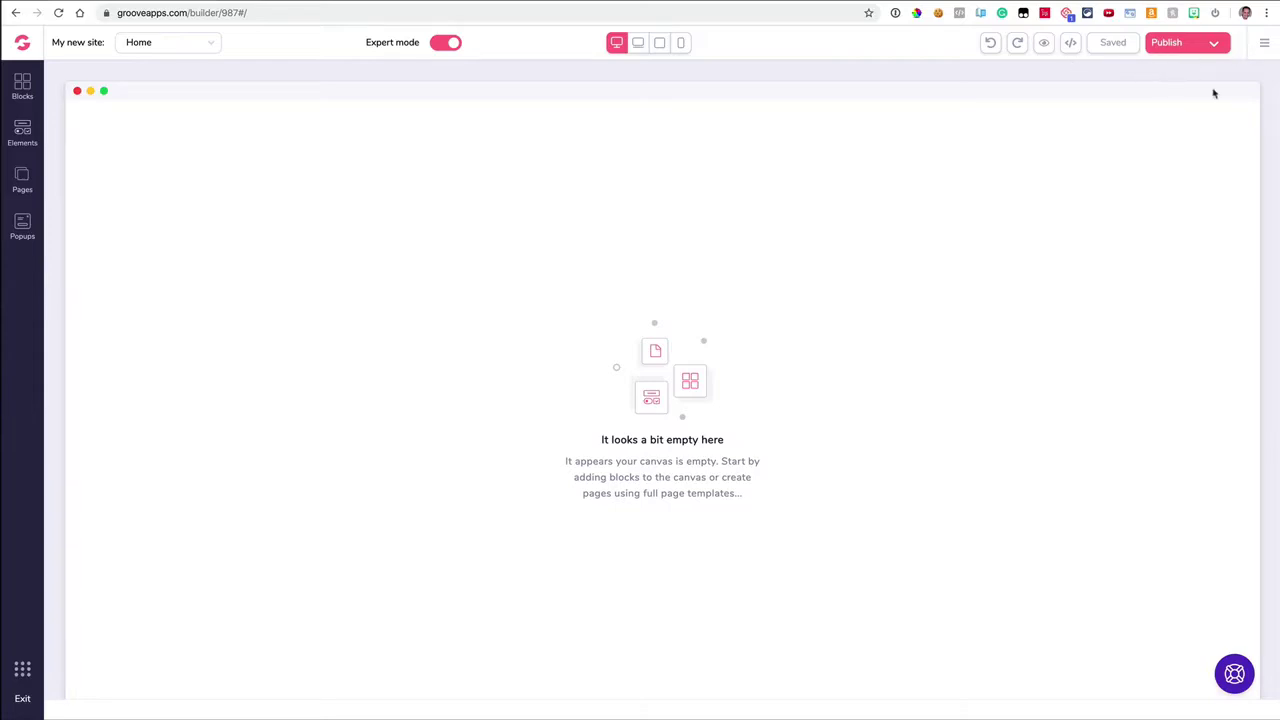
pyautogui.click(1262, 48)
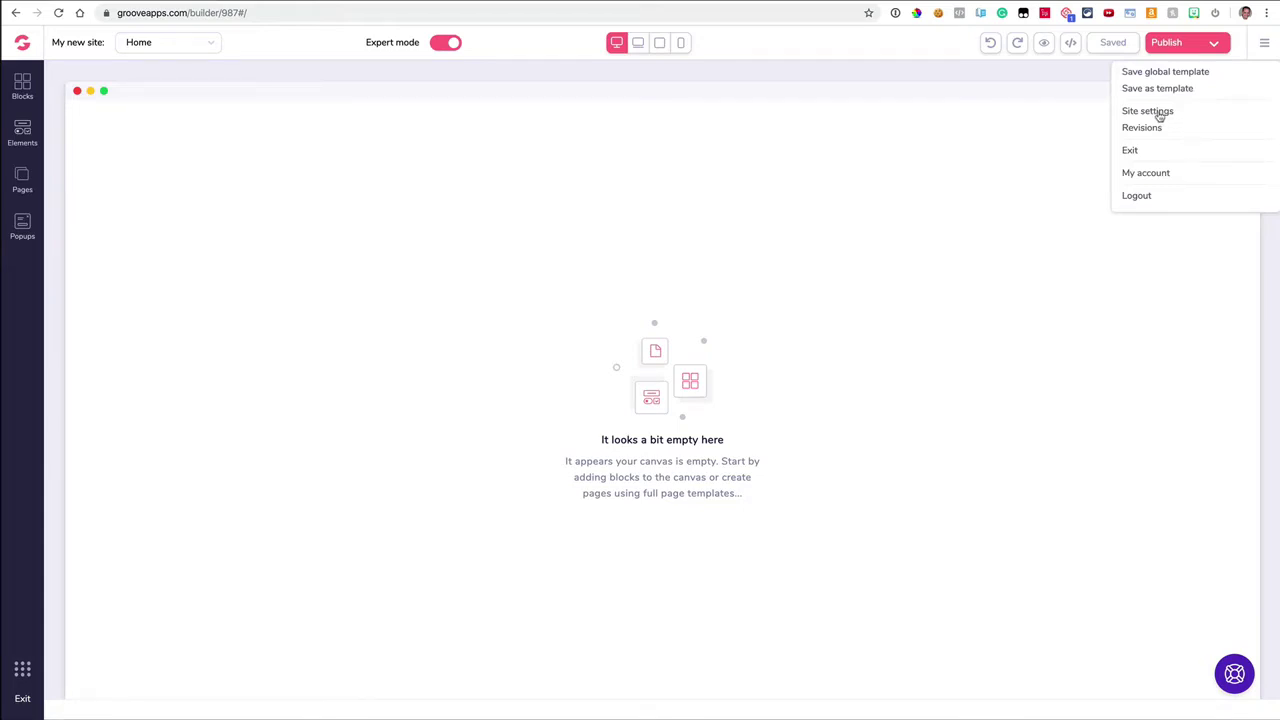
pyautogui.click(1159, 114)
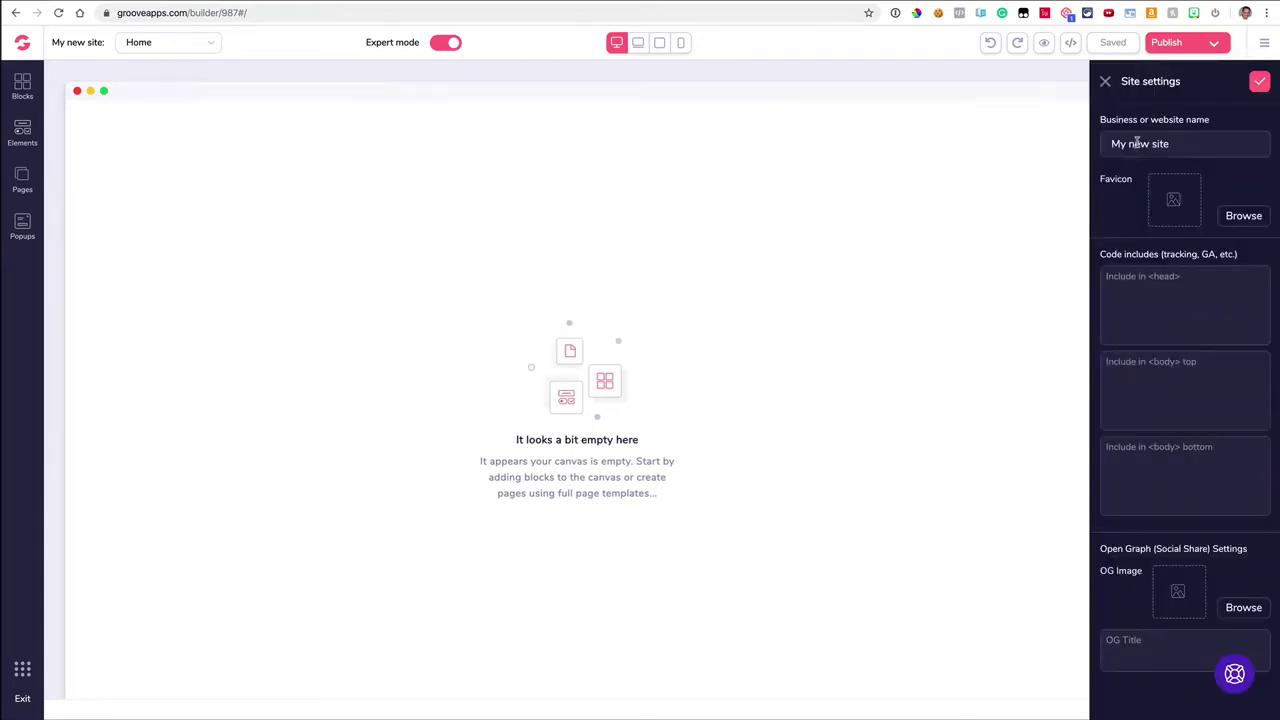
# Step: Replace the site name 'My new site' with 'My Demo Site' and visit the head and body code fields
pyautogui.tripleClick(1137, 142)
pyautogui.write('My Demo Site')
pyautogui.moveTo(324, 4)
pyautogui.click(1127, 282)
pyautogui.click(1146, 462)
# Step: Bring the Canva browser window to the front from the Window menu
pyautogui.click(262, 0)
pyautogui.click(285, 115)
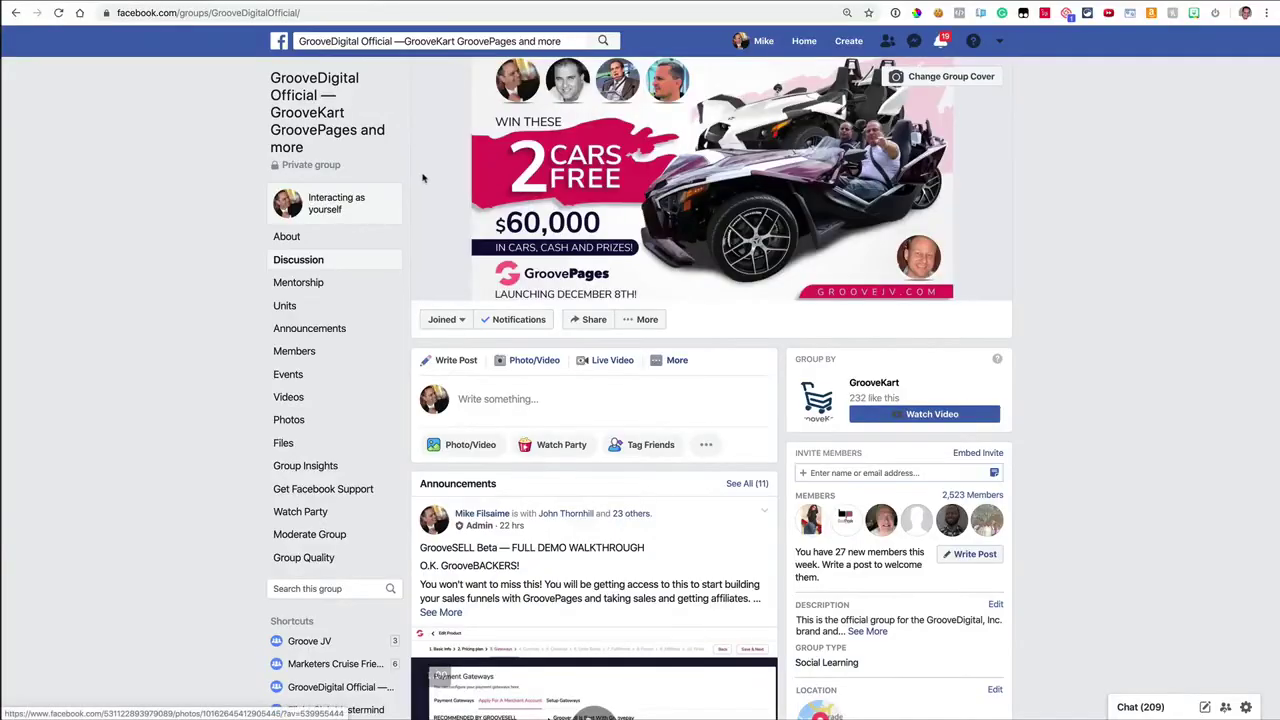
pyautogui.scroll(-3, 505, 360)
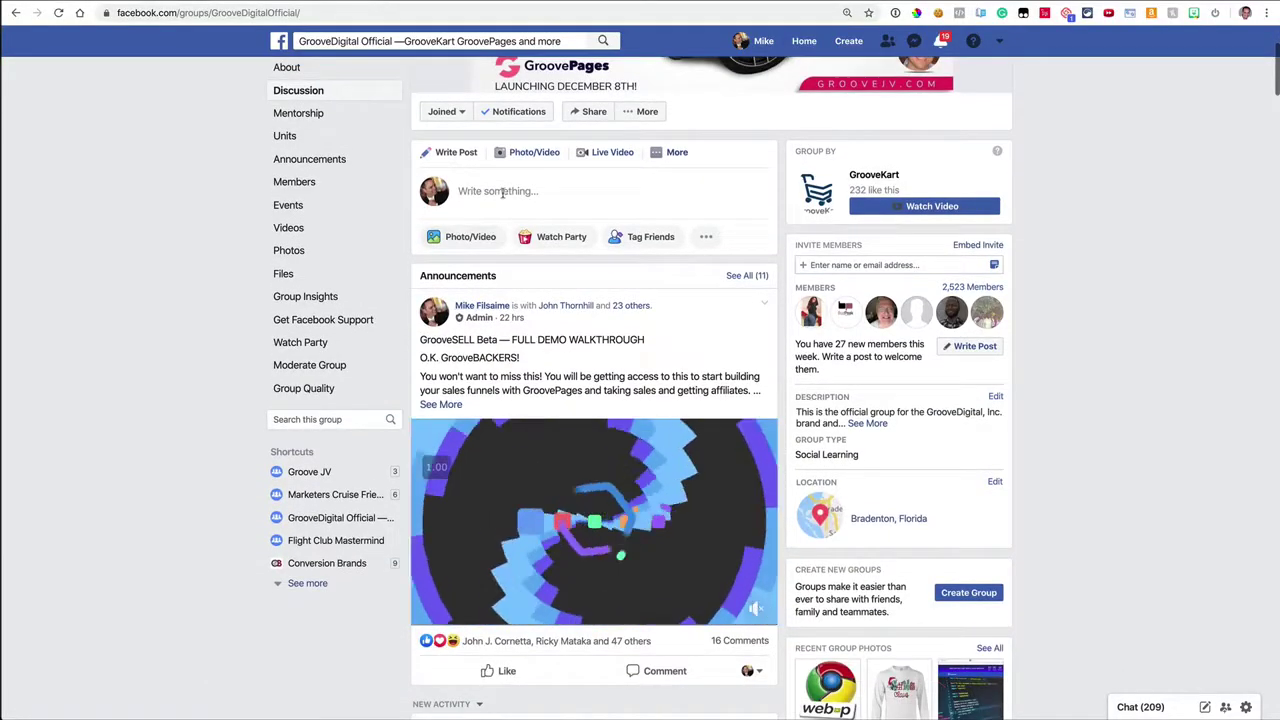
pyautogui.click(502, 192)
pyautogui.write('https://www.canva.com/')
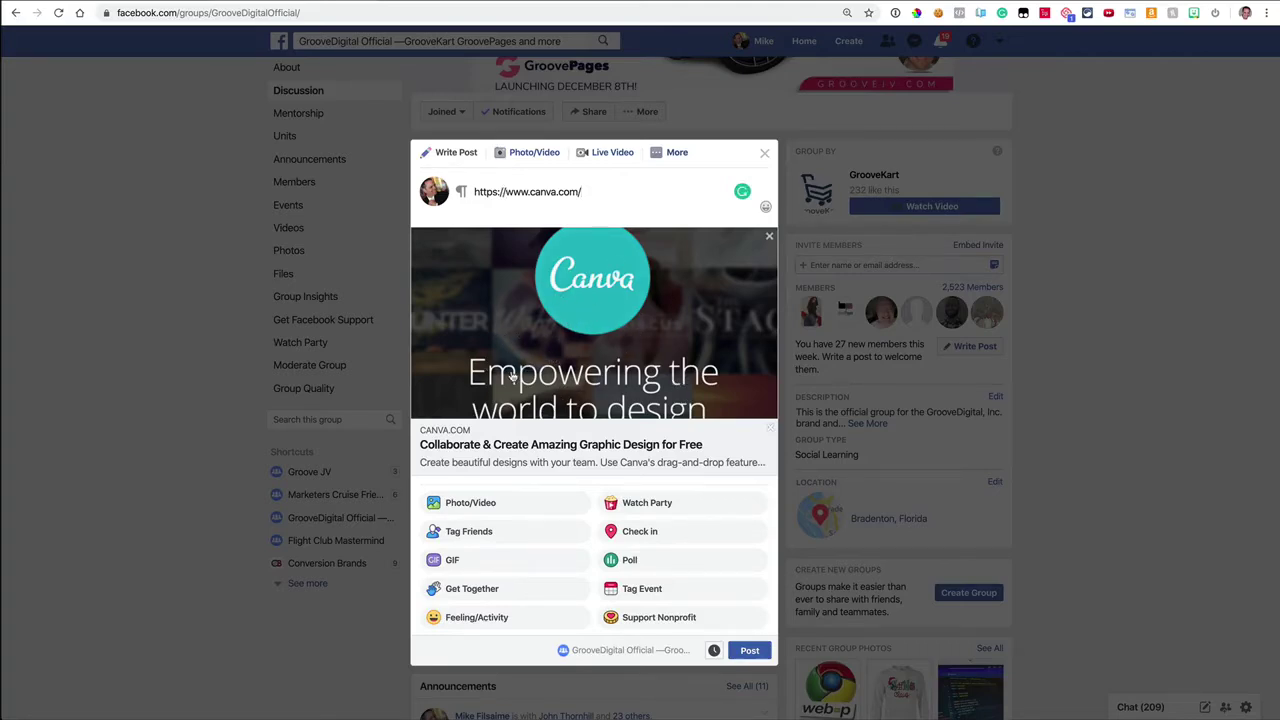
pyautogui.scroll(-2, 621, 400)
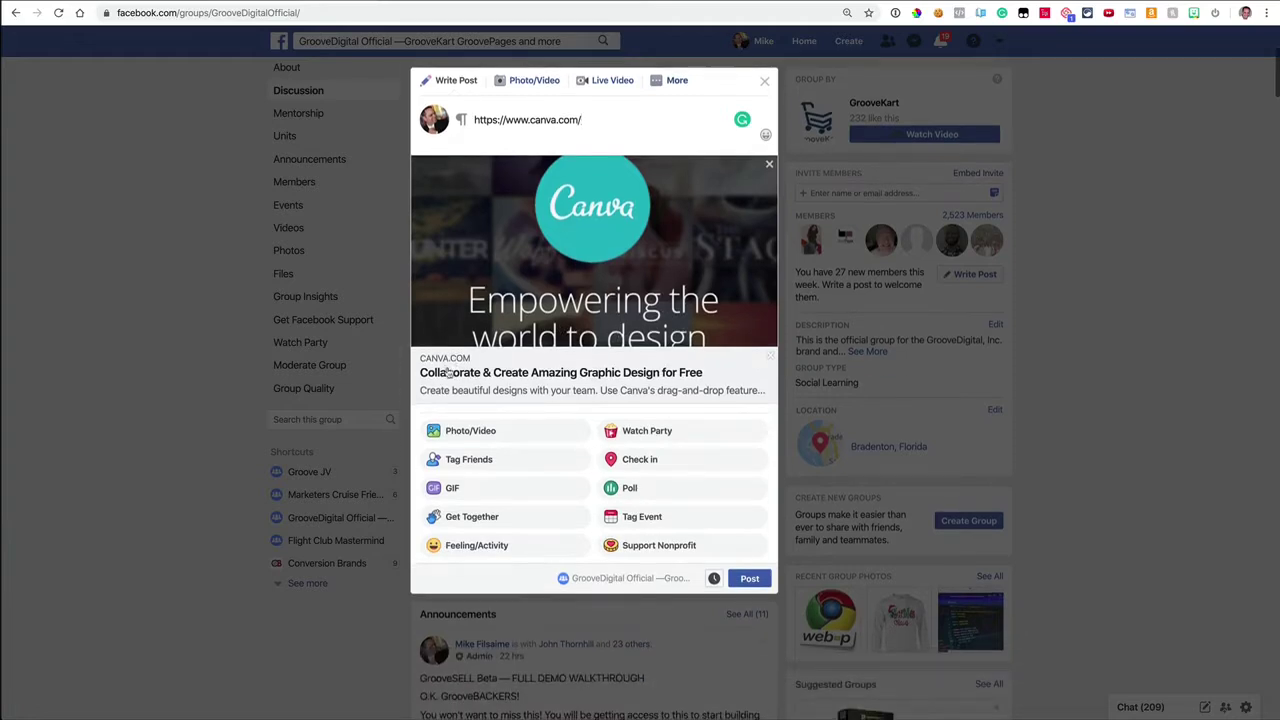
pyautogui.moveTo(432, 390); pyautogui.dragTo(727, 393)
pyautogui.click(726, 393)
pyautogui.scroll(1, 586, 391)
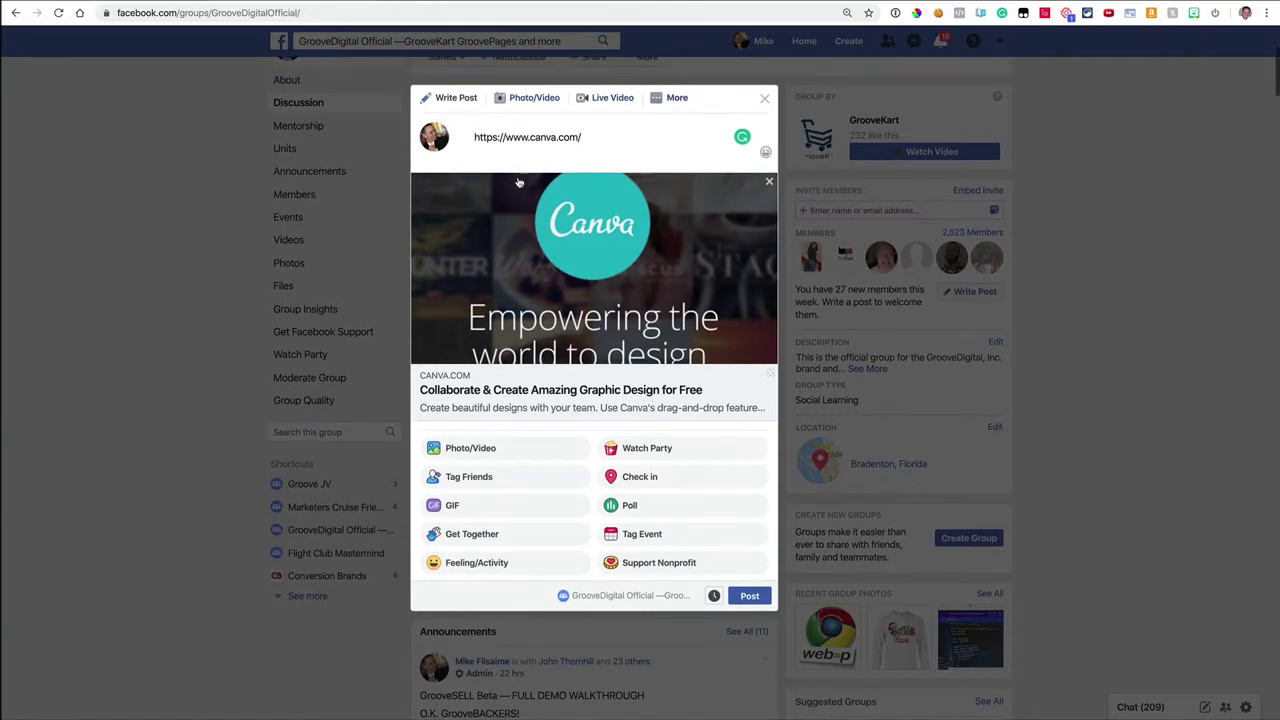
pyautogui.tripleClick(598, 143)
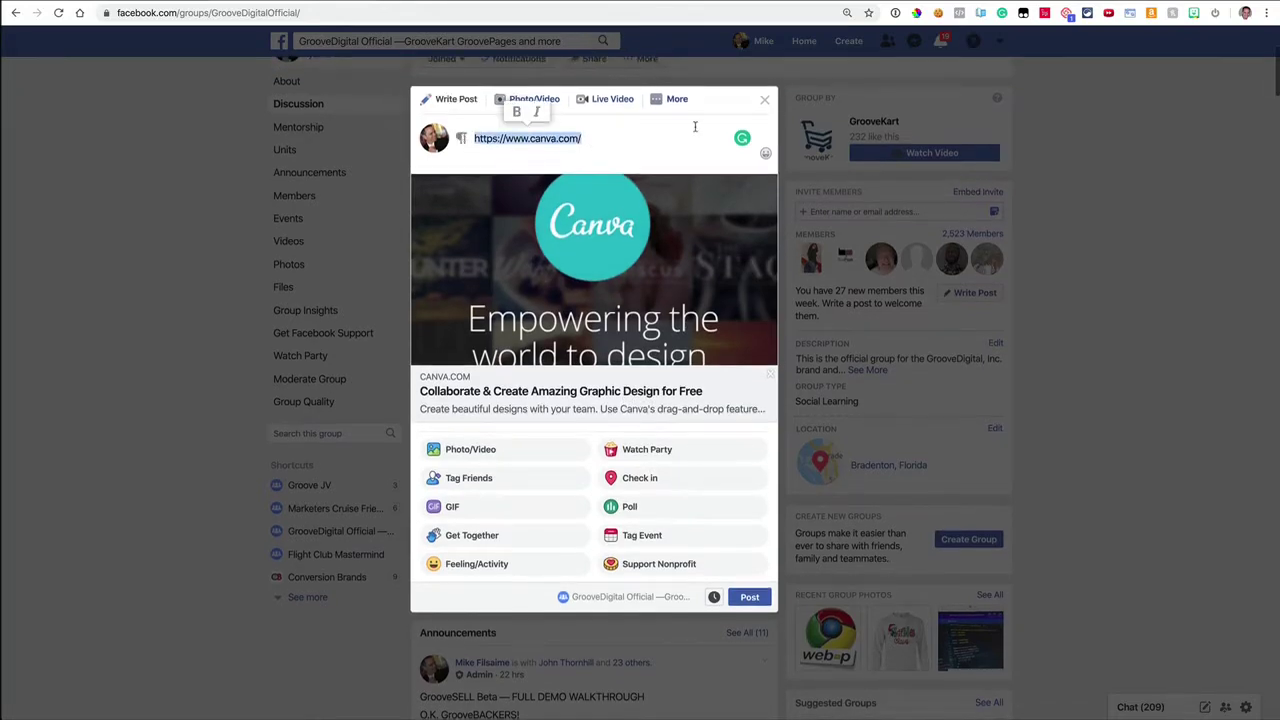
pyautogui.scroll(1, 765, 104)
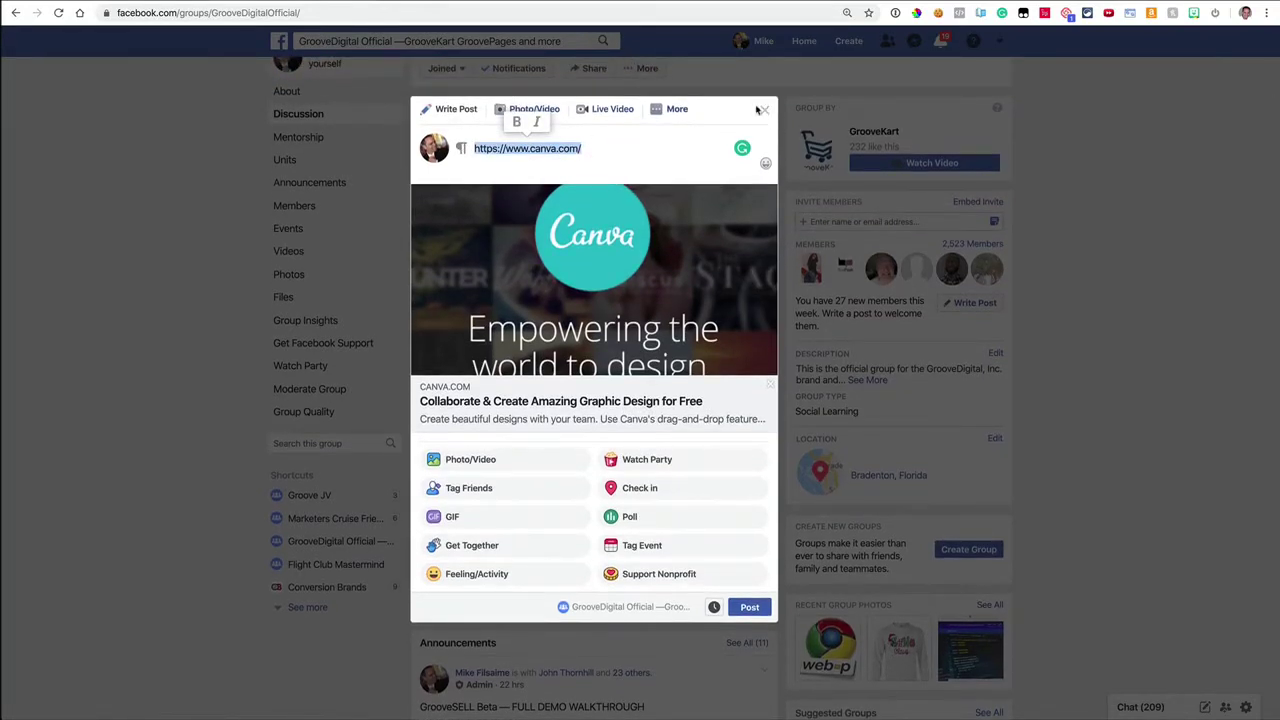
pyautogui.click(740, 120)
pyautogui.click(297, 180)
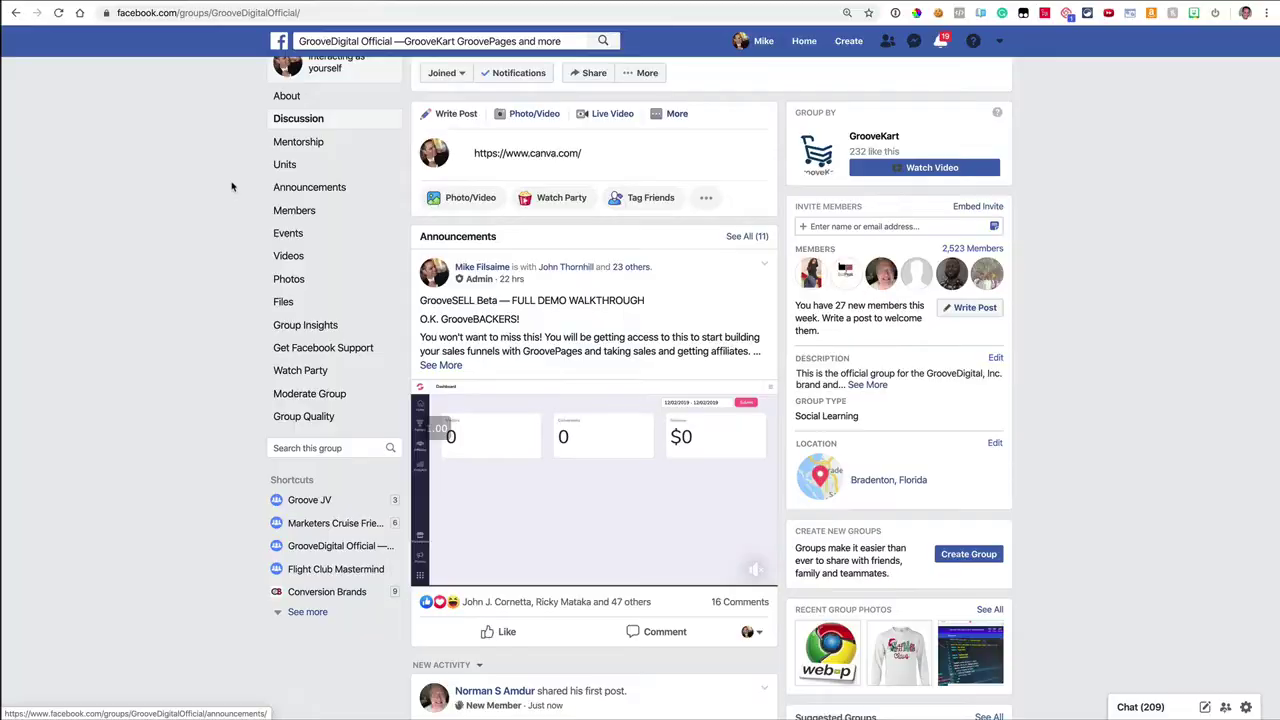
# Step: Start a new Canva YouTube Thumbnail, trying the How to Train Your Puppy then SAFARI templates
pyautogui.hotkey('ctrl', 'Tab')
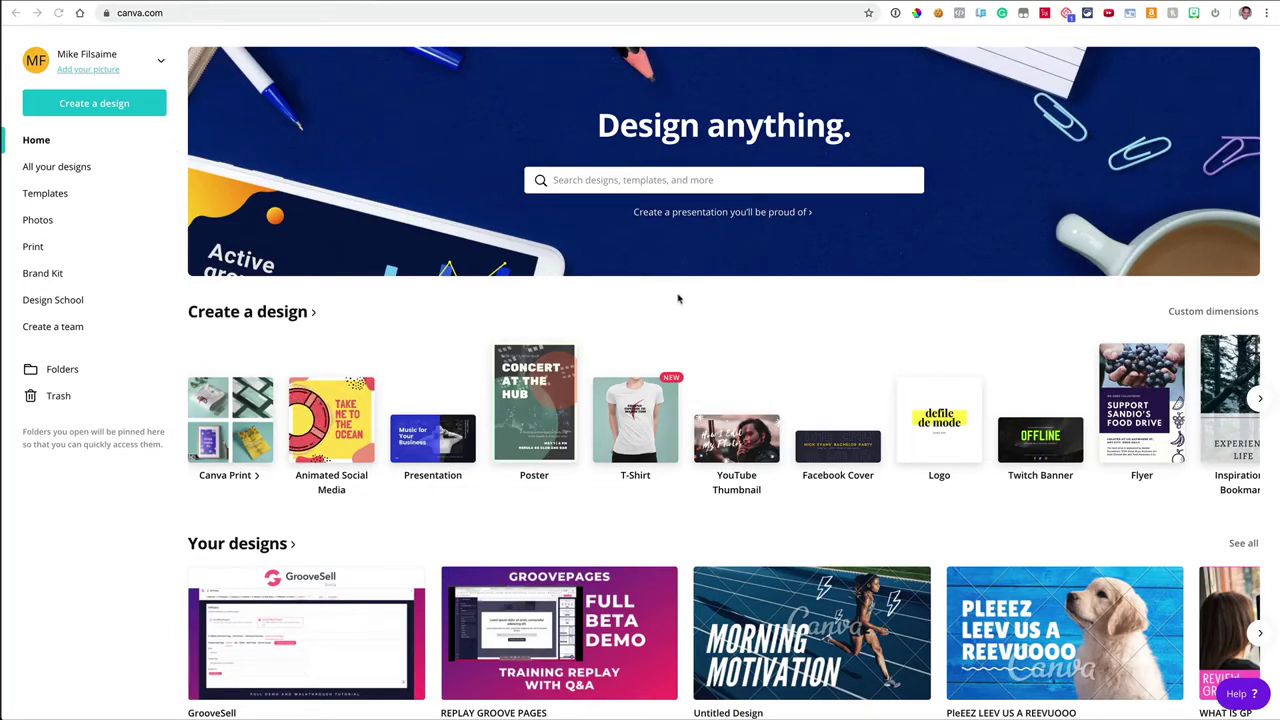
pyautogui.click(727, 437)
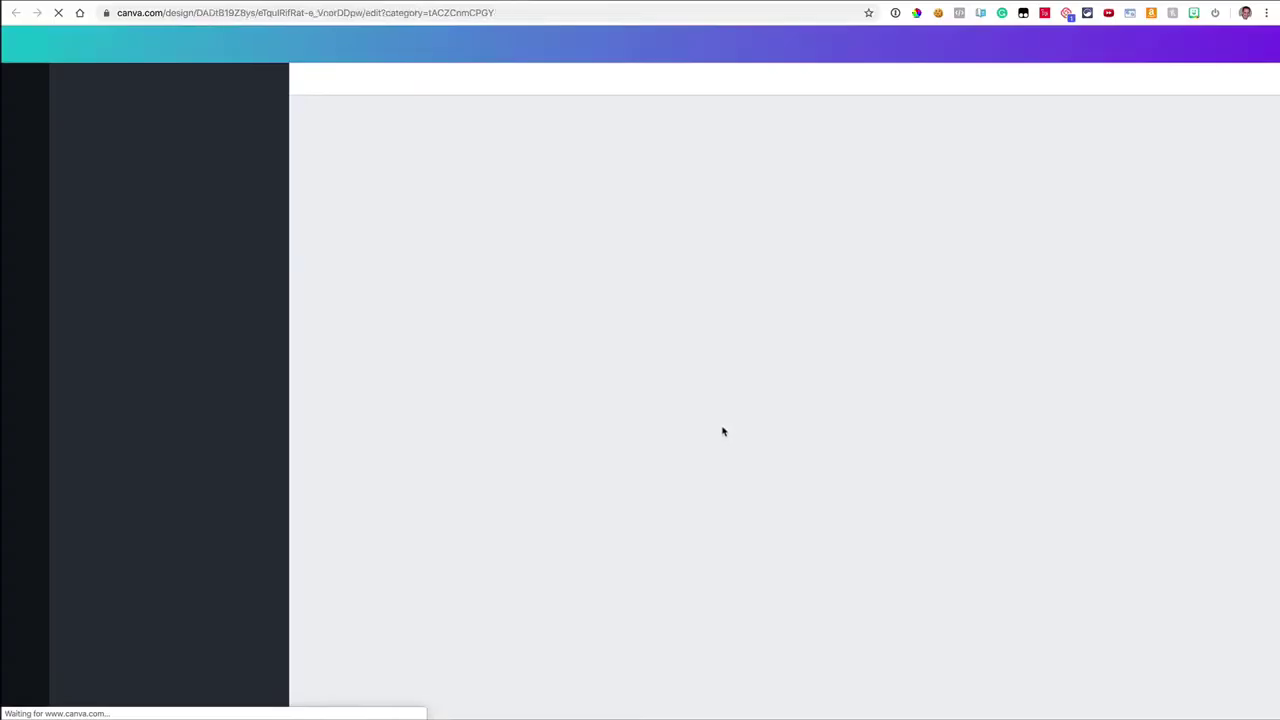
pyautogui.scroll(-5, 195, 270)
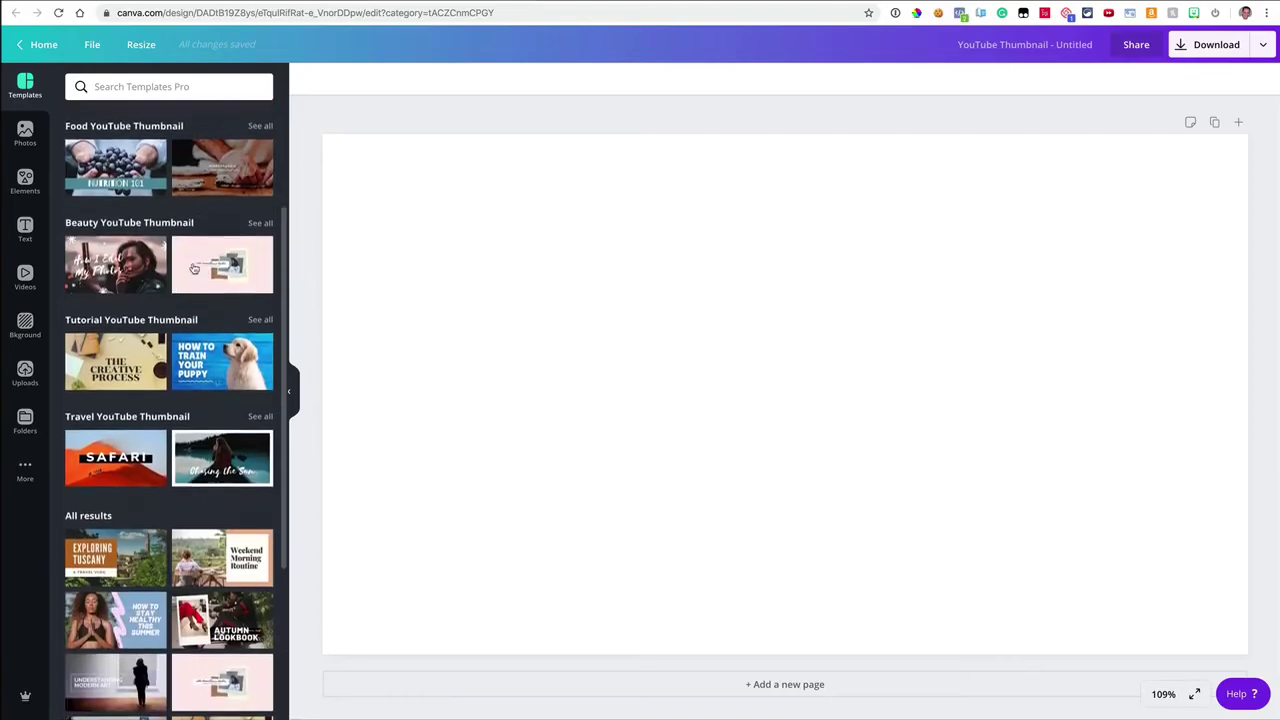
pyautogui.click(198, 275)
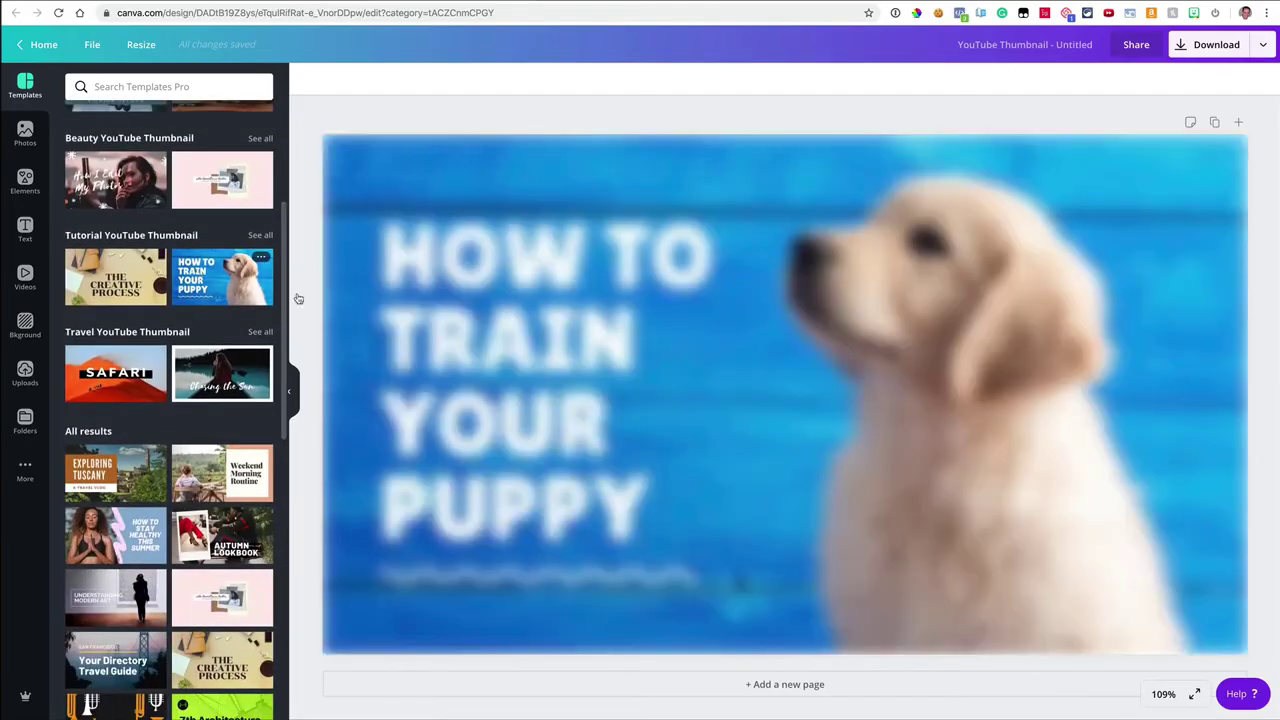
pyautogui.click(571, 282)
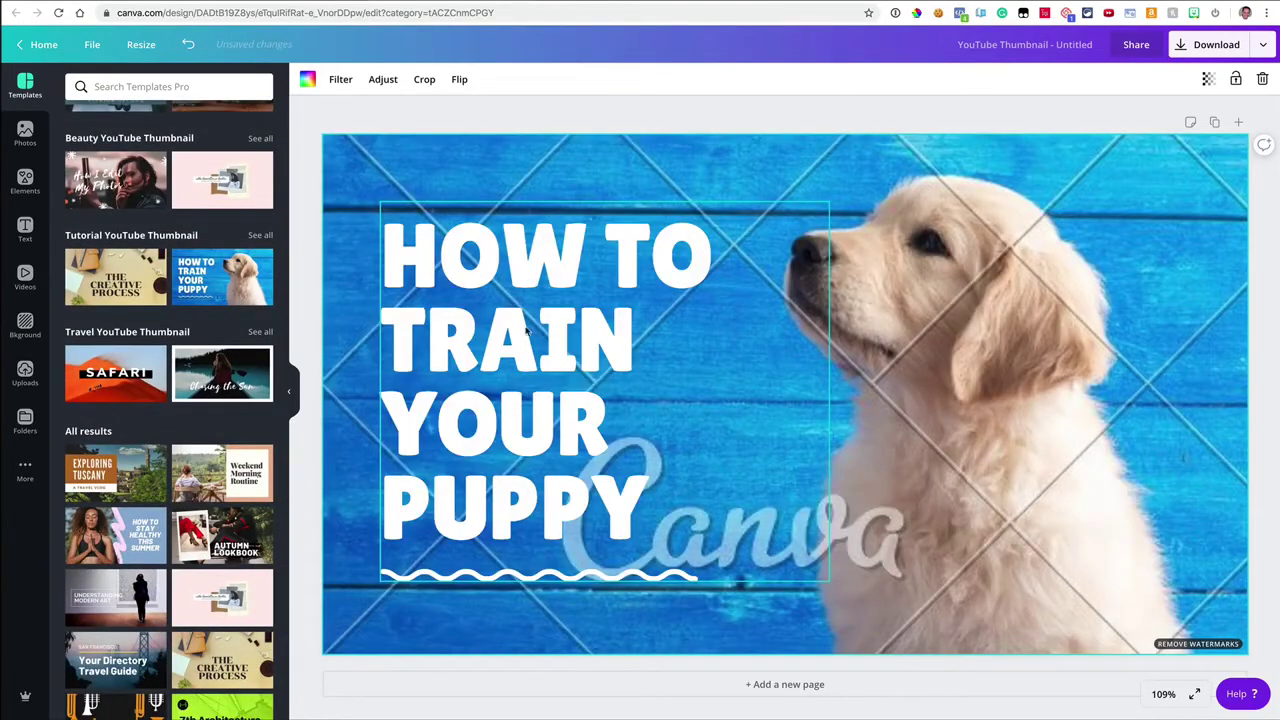
pyautogui.click(106, 390)
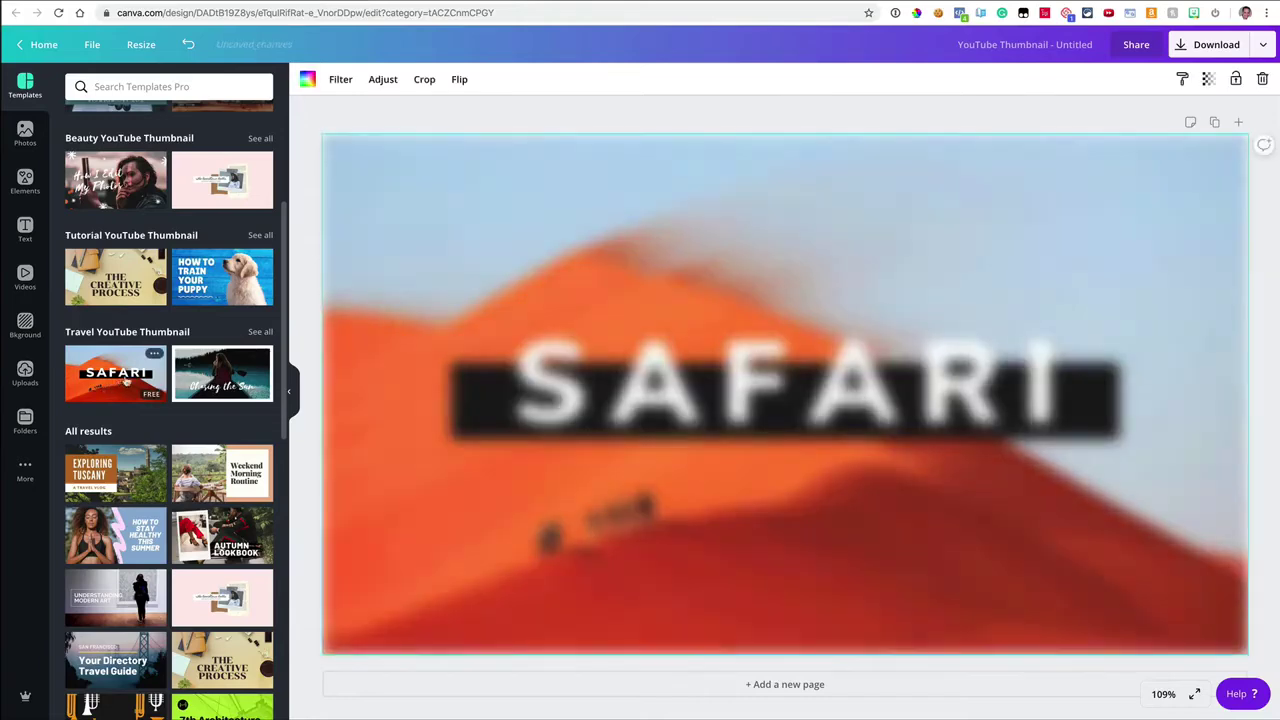
pyautogui.scroll(5, 157, 226)
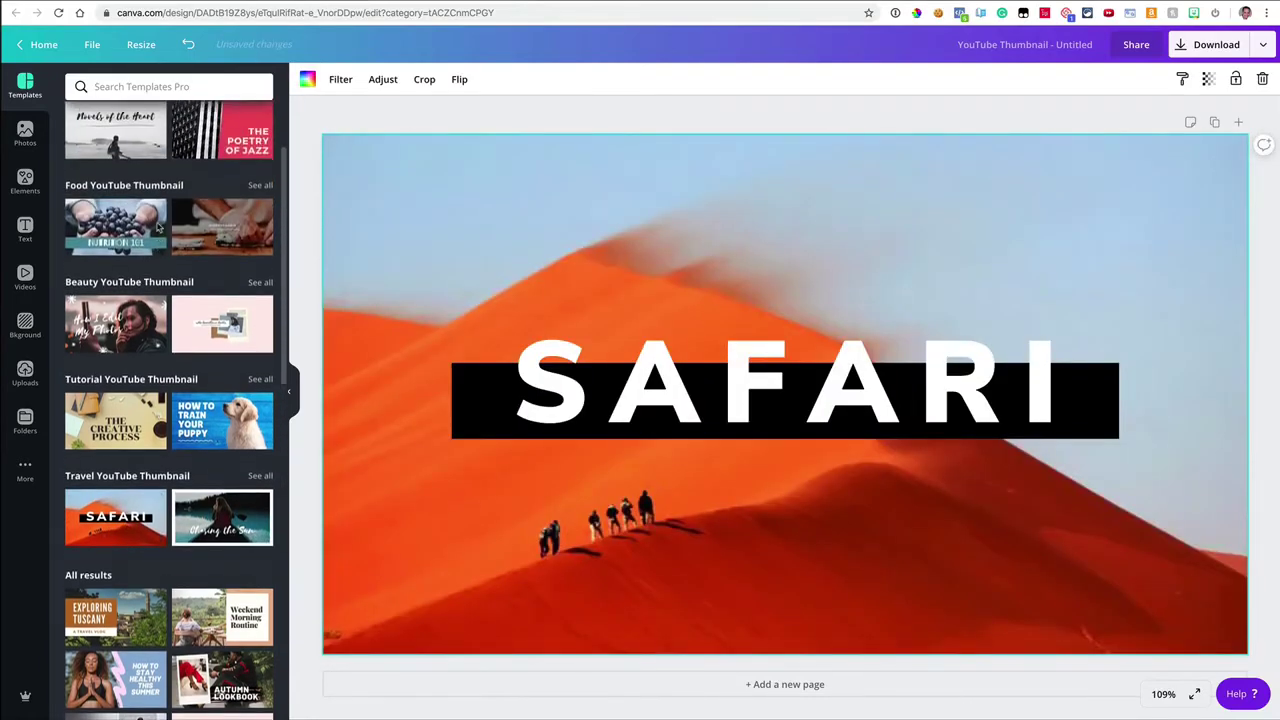
# Step: Apply the Violet and Red Neon Noir Body Builder's Diet template and download the design as PNG
pyautogui.click(120, 178)
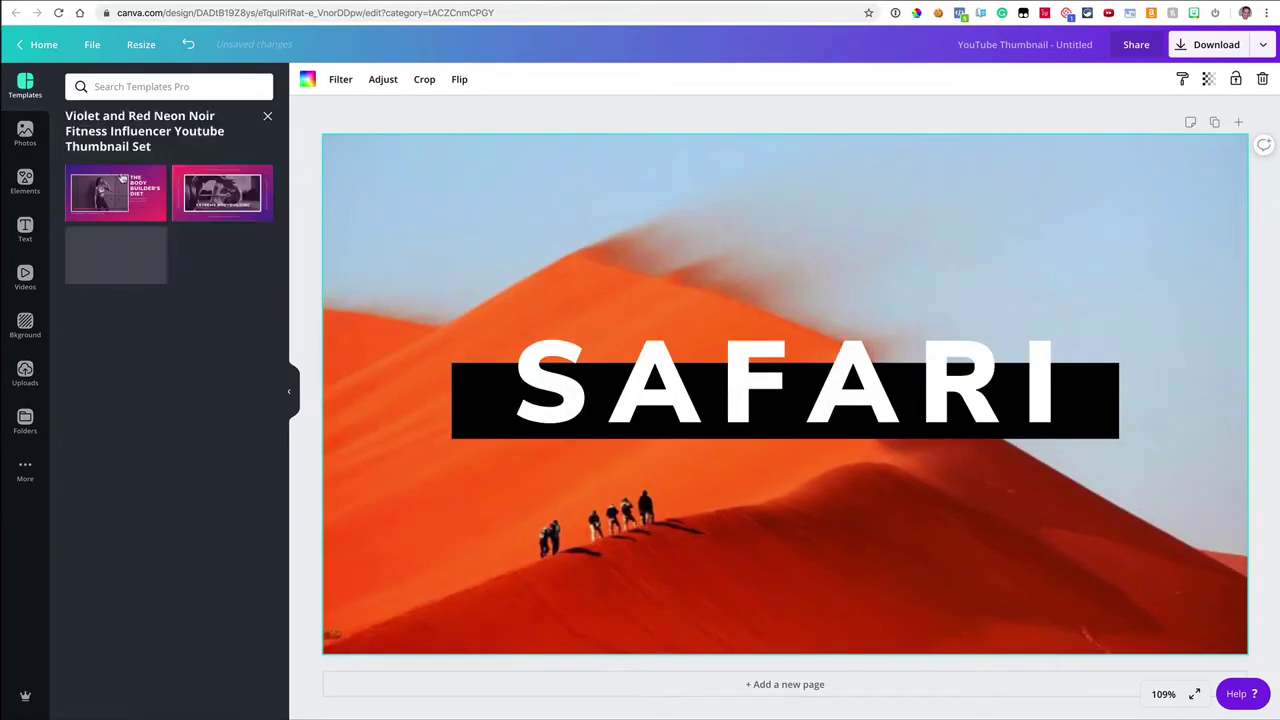
pyautogui.click(122, 192)
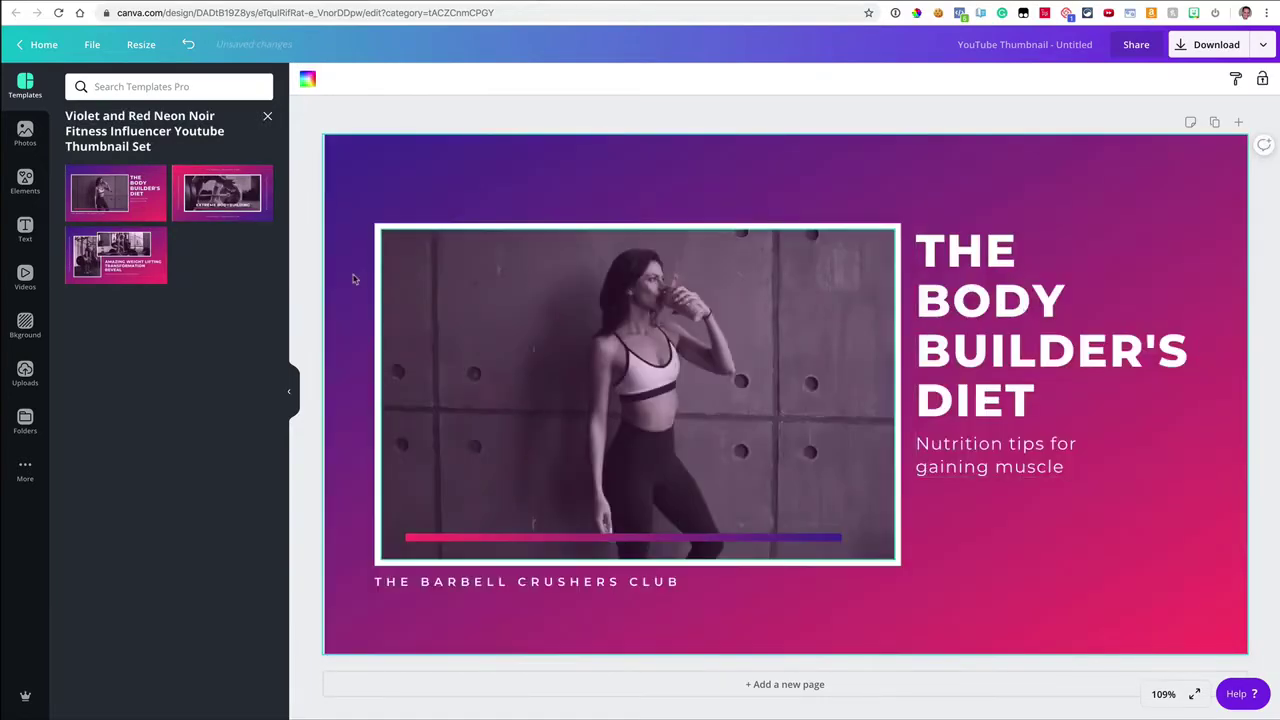
pyautogui.click(1220, 47)
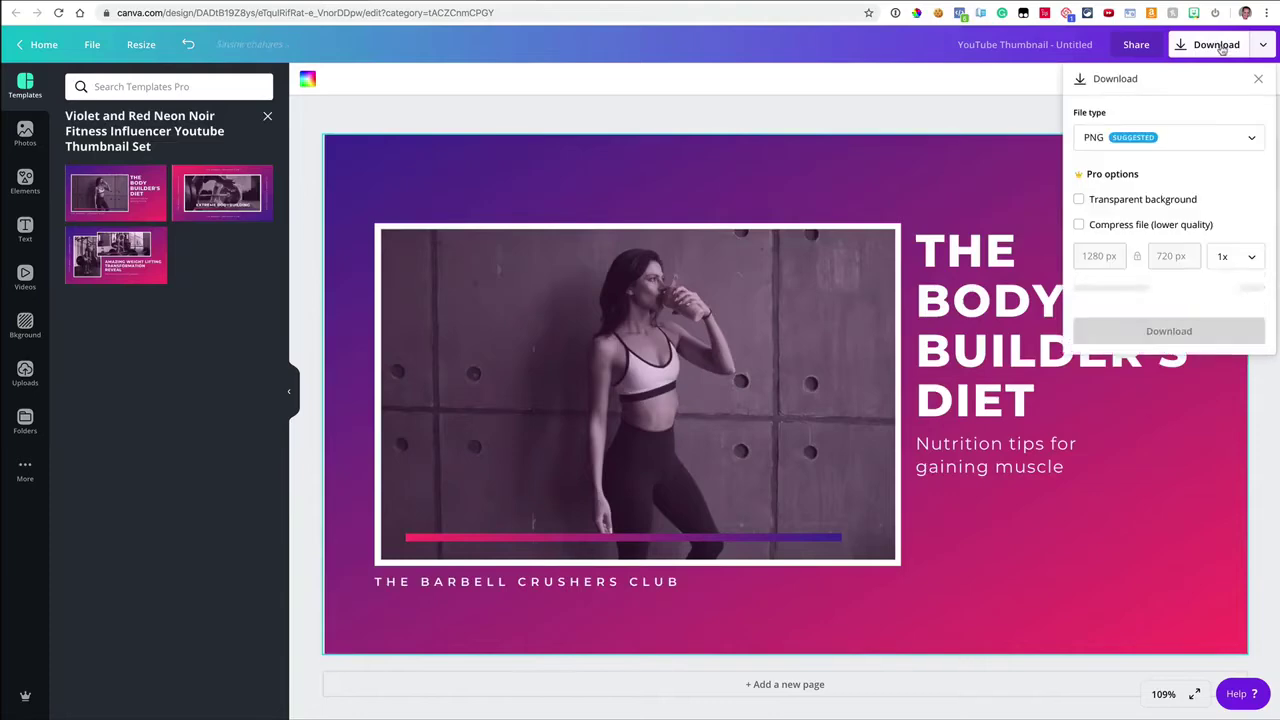
pyautogui.click(1088, 301)
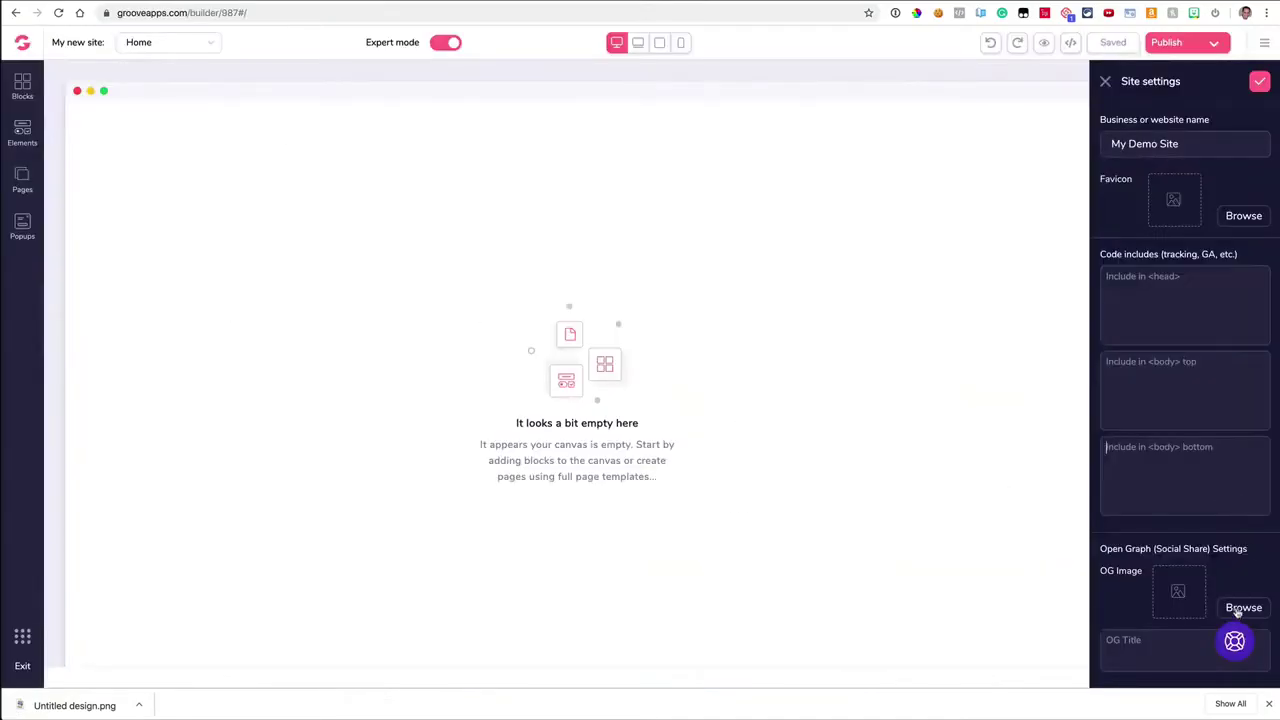
# Step: Upload Untitled design.png from Downloads and set it as the site's OG image
pyautogui.click(1239, 609)
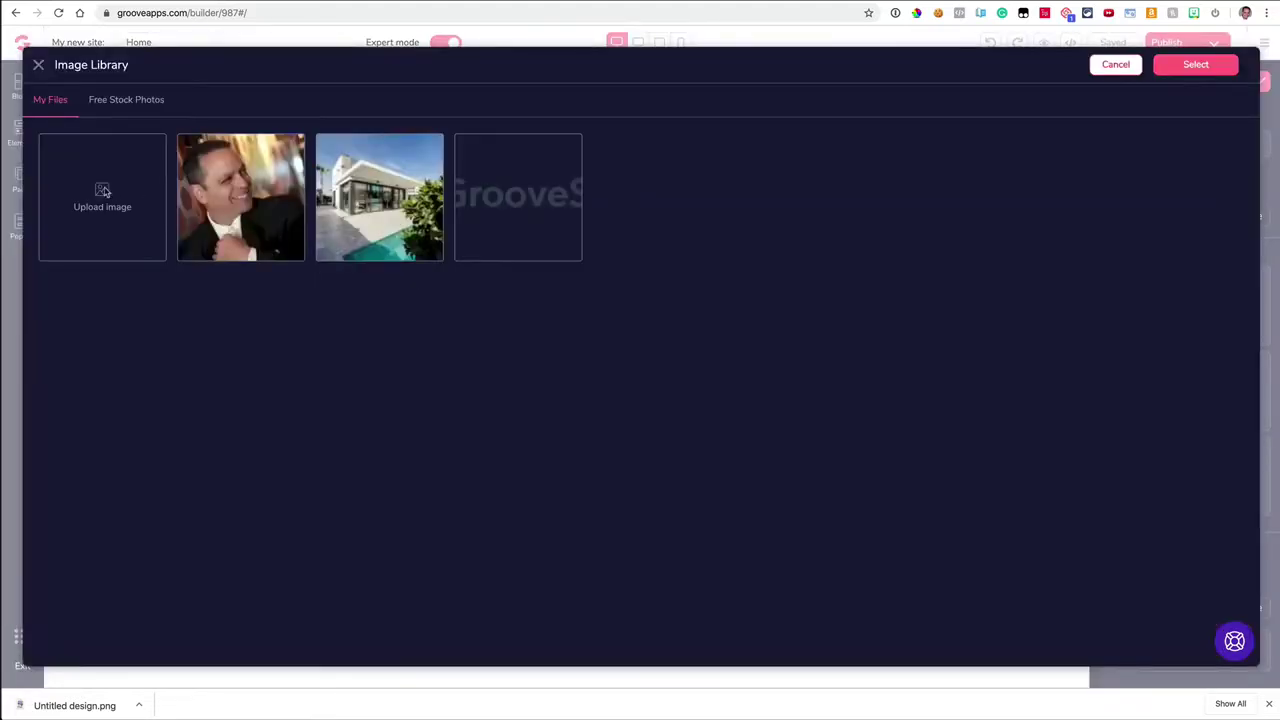
pyautogui.click(102, 196)
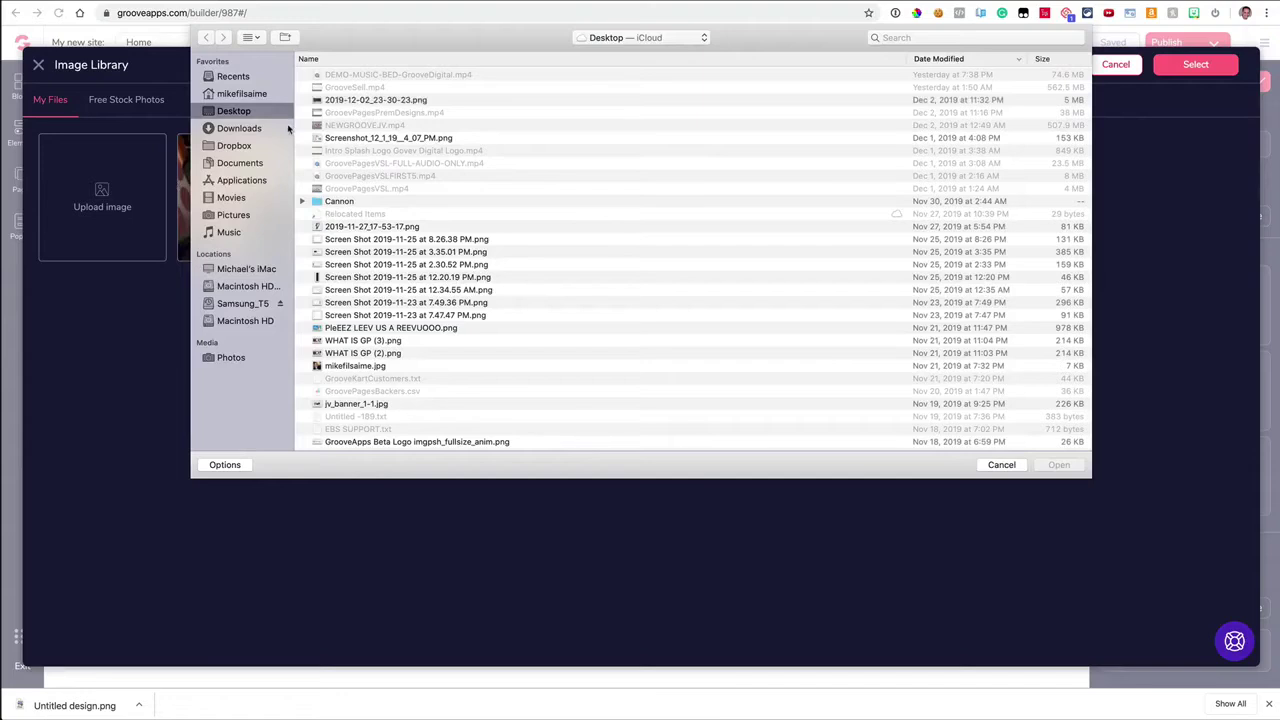
pyautogui.click(242, 128)
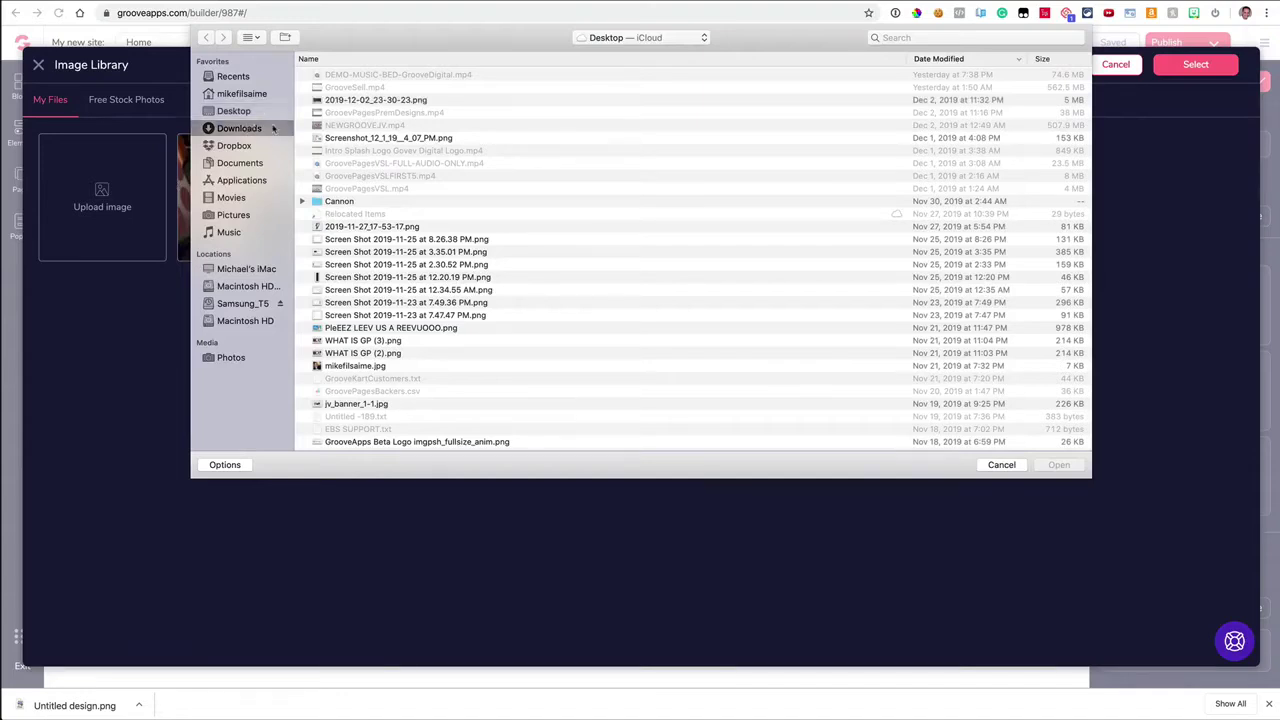
pyautogui.click(362, 75)
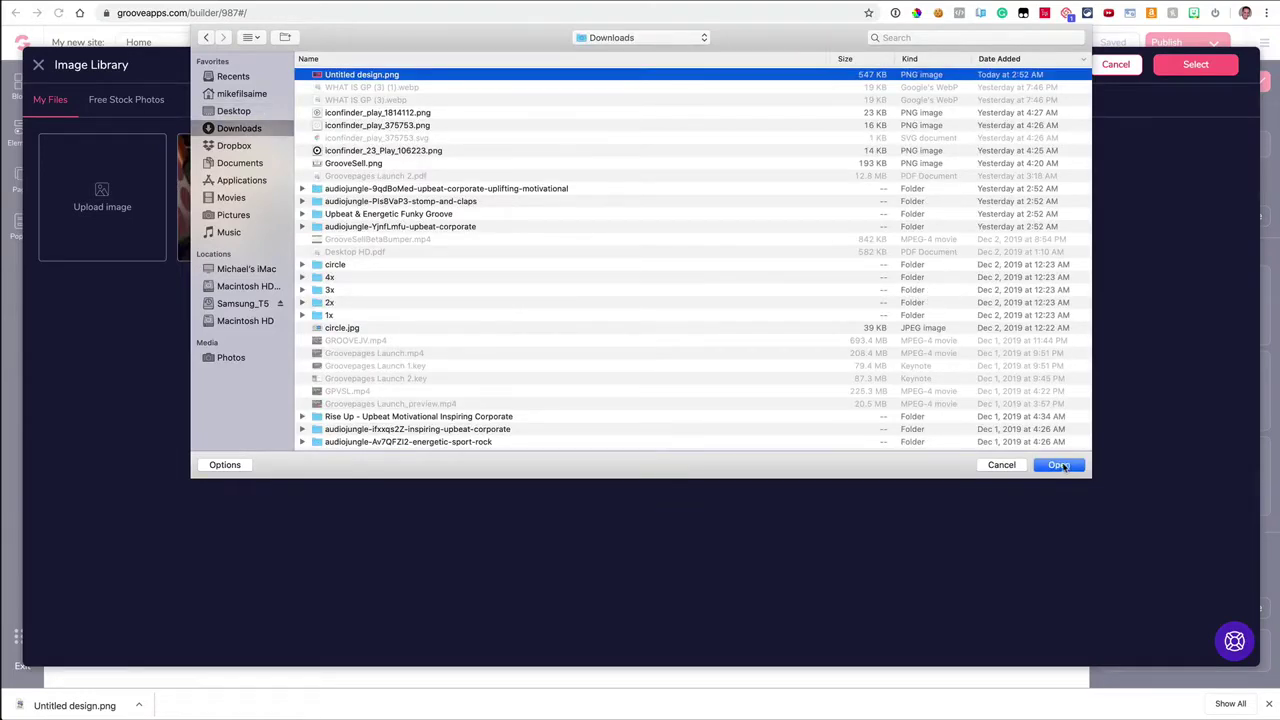
pyautogui.click(1058, 465)
pyautogui.moveTo(115, 232)
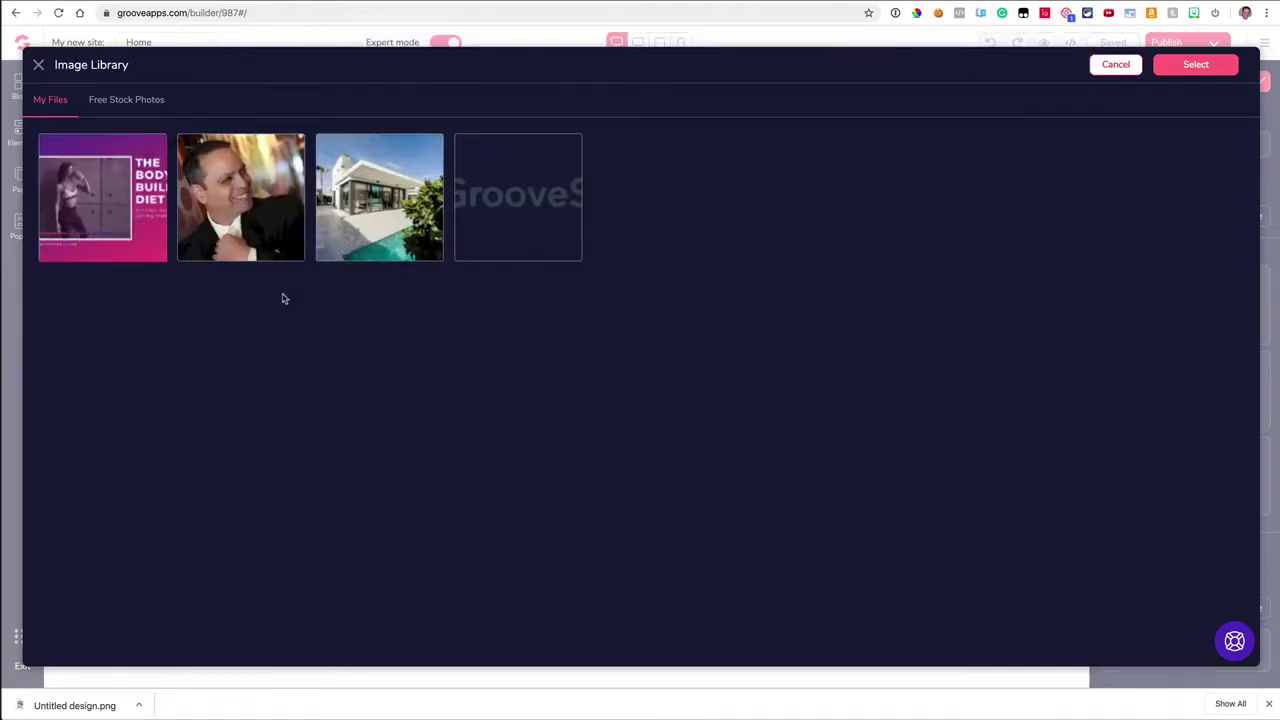
pyautogui.click(1185, 67)
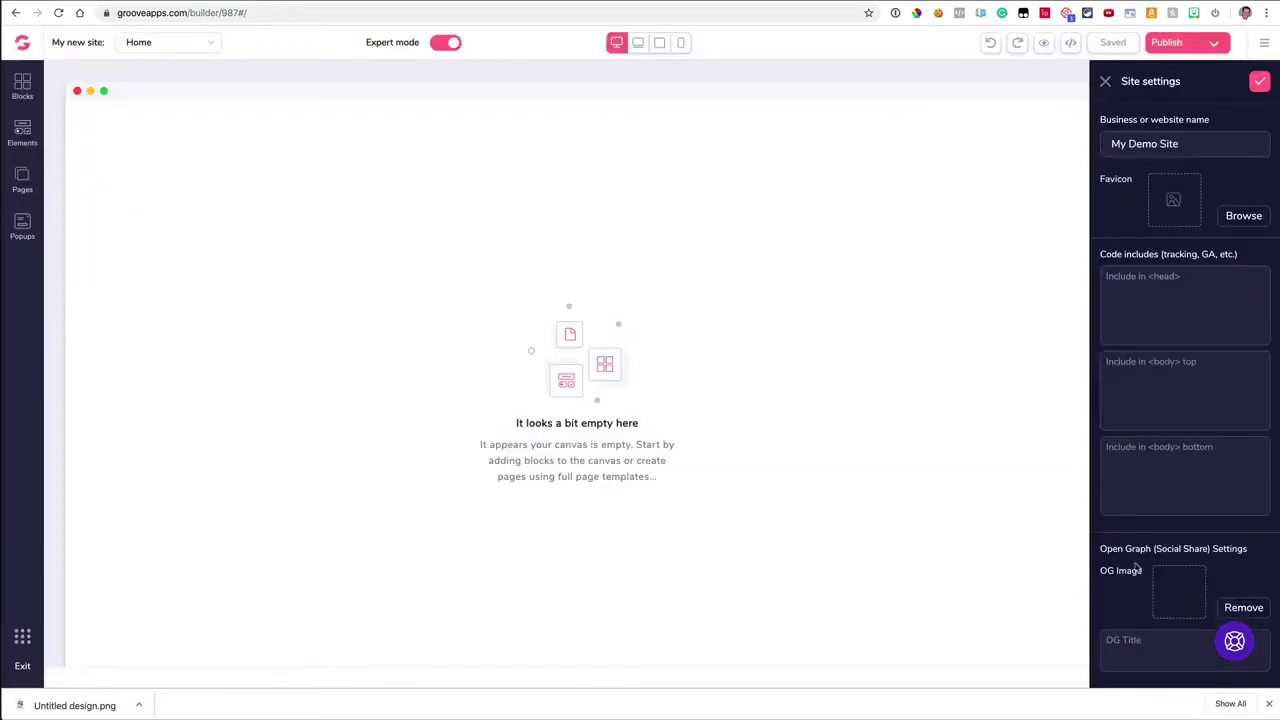
# Step: Scroll down Site settings and place the cursor in the OG Title field
pyautogui.scroll(-1, 1137, 569)
pyautogui.click(1141, 636)
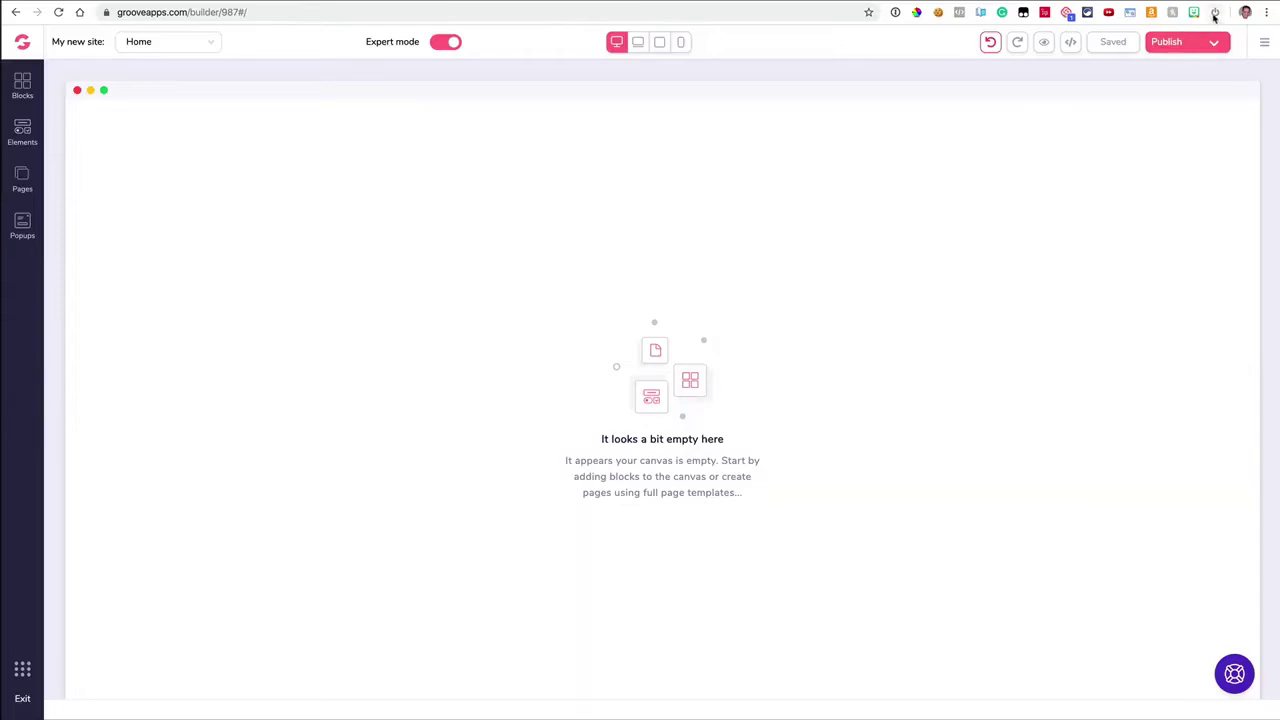
# Step: Reduce Chrome's toolbar to a single extension icon, then open the Blocks library
pyautogui.click(1215, 16)
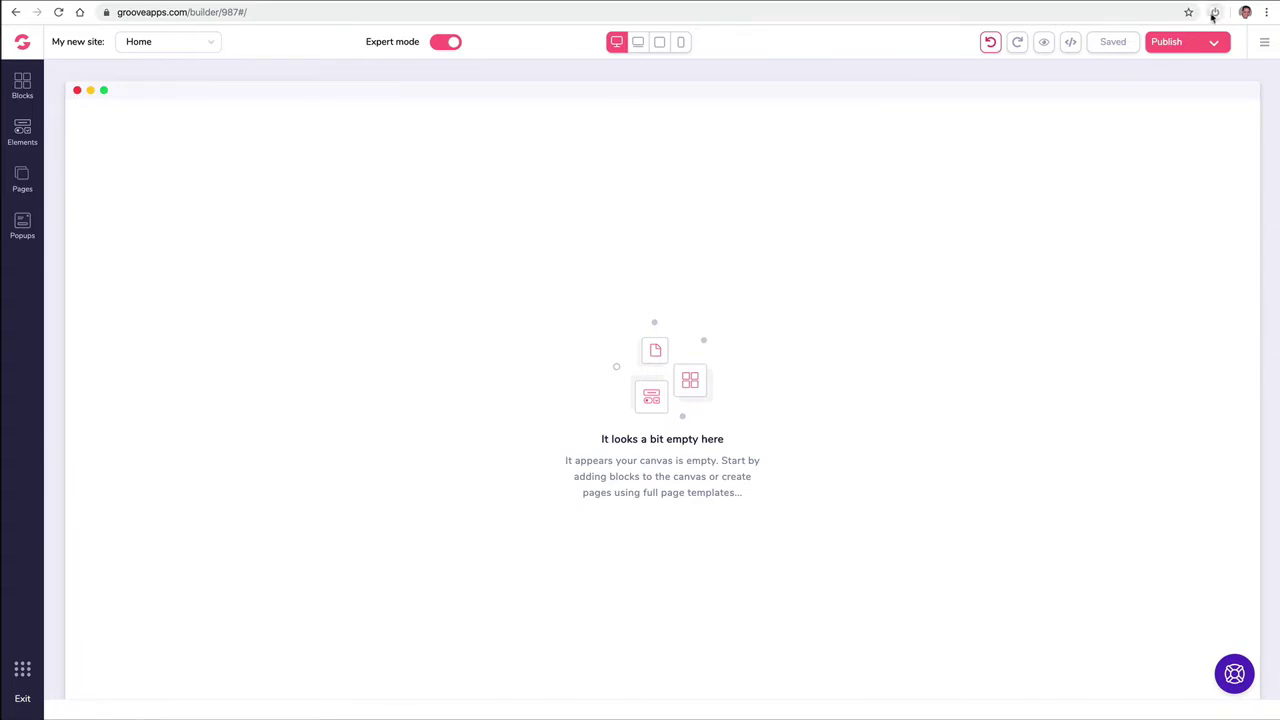
pyautogui.moveTo(1202, 16); pyautogui.dragTo(881, 19)
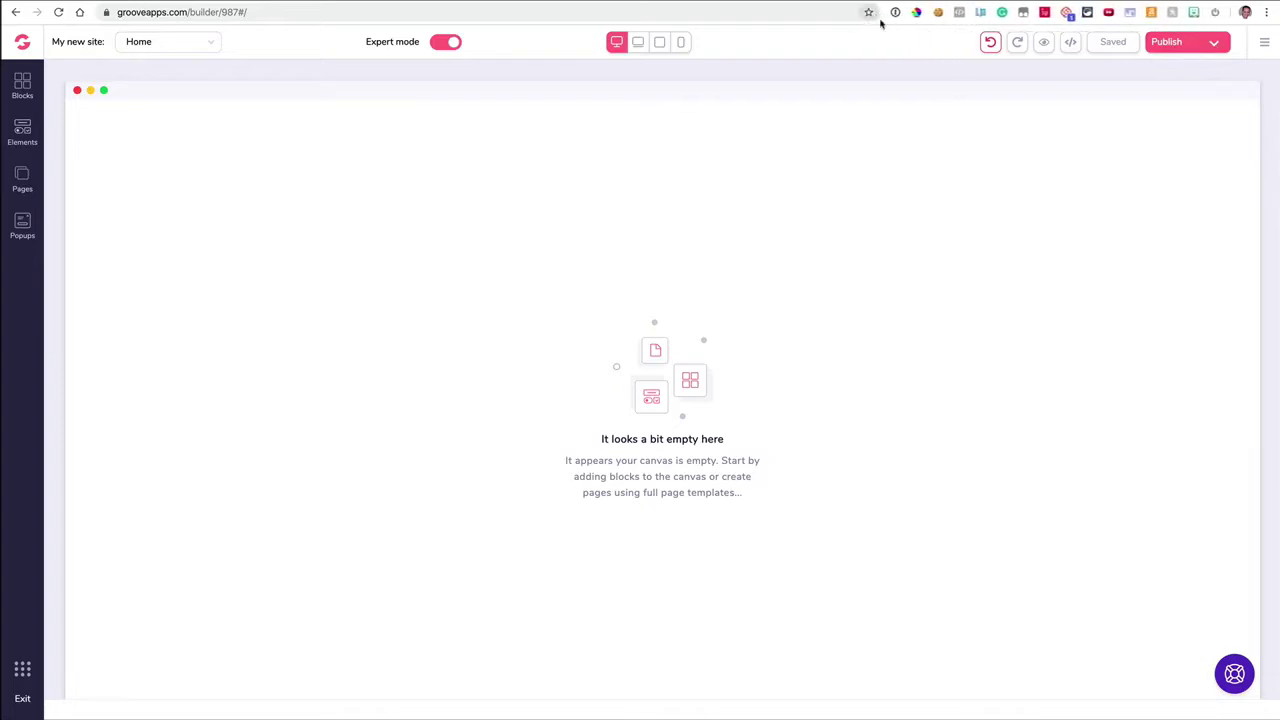
pyautogui.click(1215, 14)
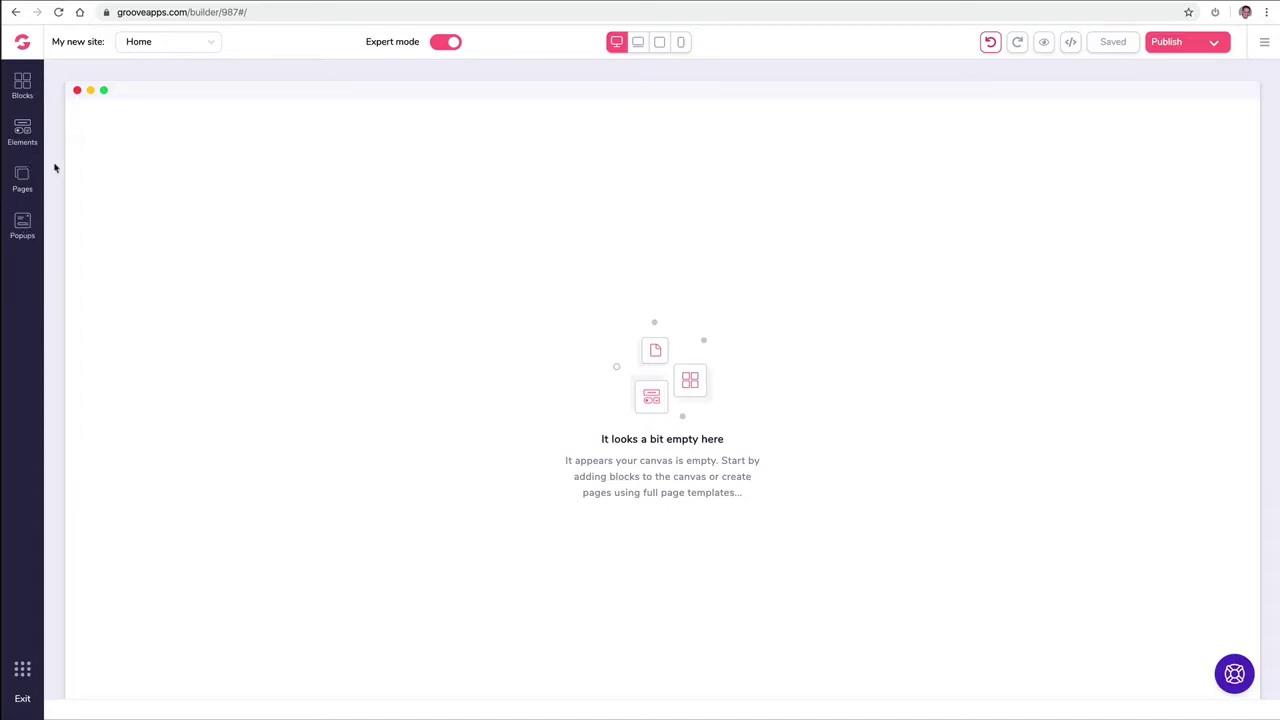
pyautogui.click(24, 88)
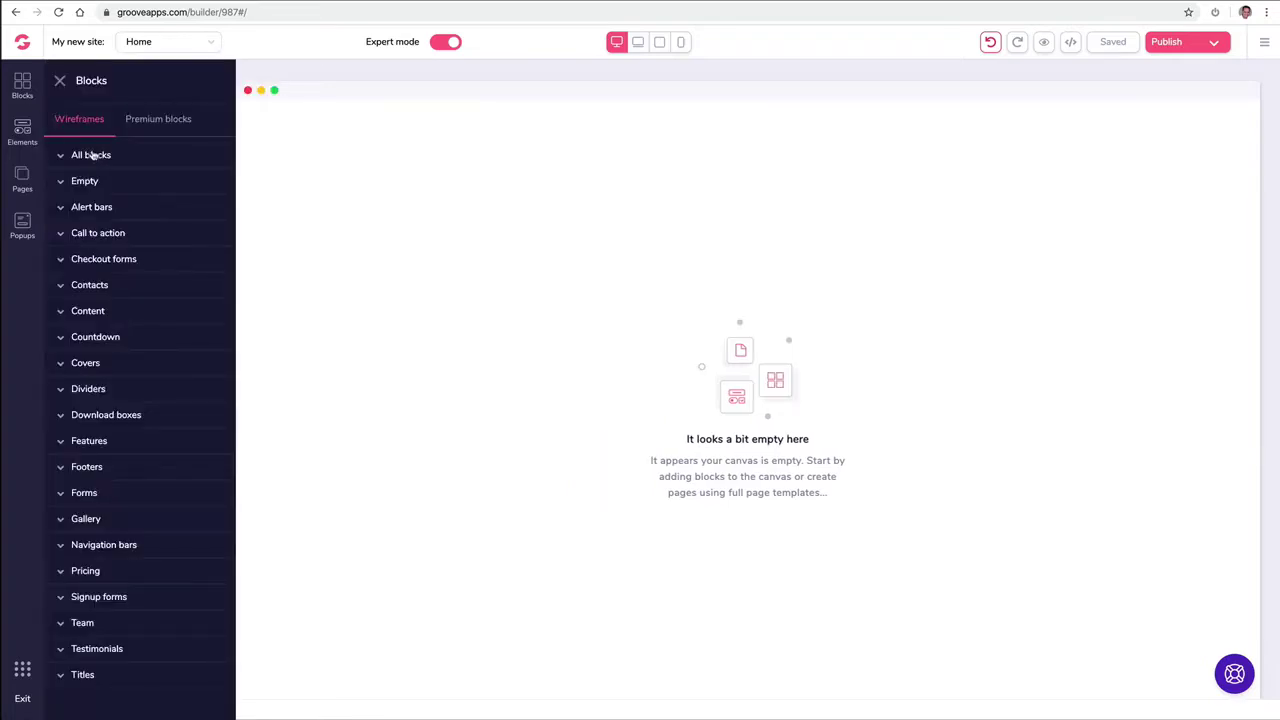
pyautogui.click(171, 122)
pyautogui.click(91, 122)
pyautogui.click(97, 155)
pyautogui.scroll(-2, 143, 208)
pyautogui.scroll(-2, 141, 211)
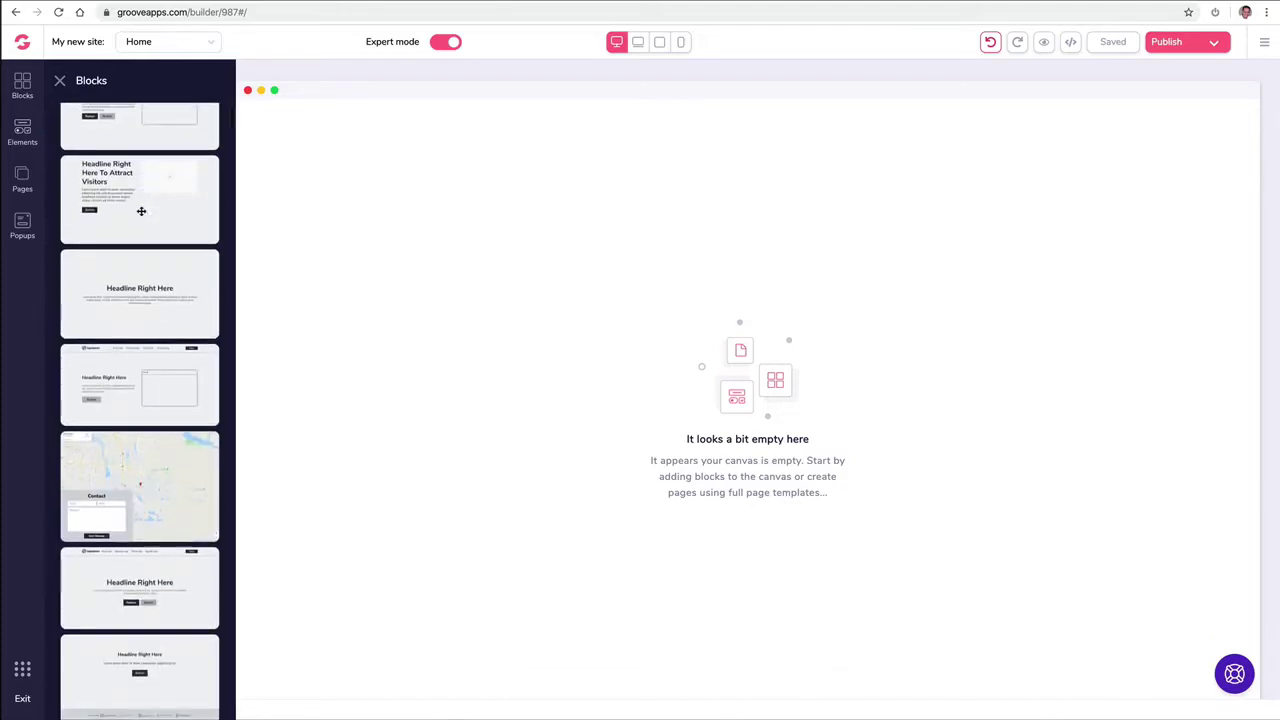
pyautogui.scroll(-8, 141, 211)
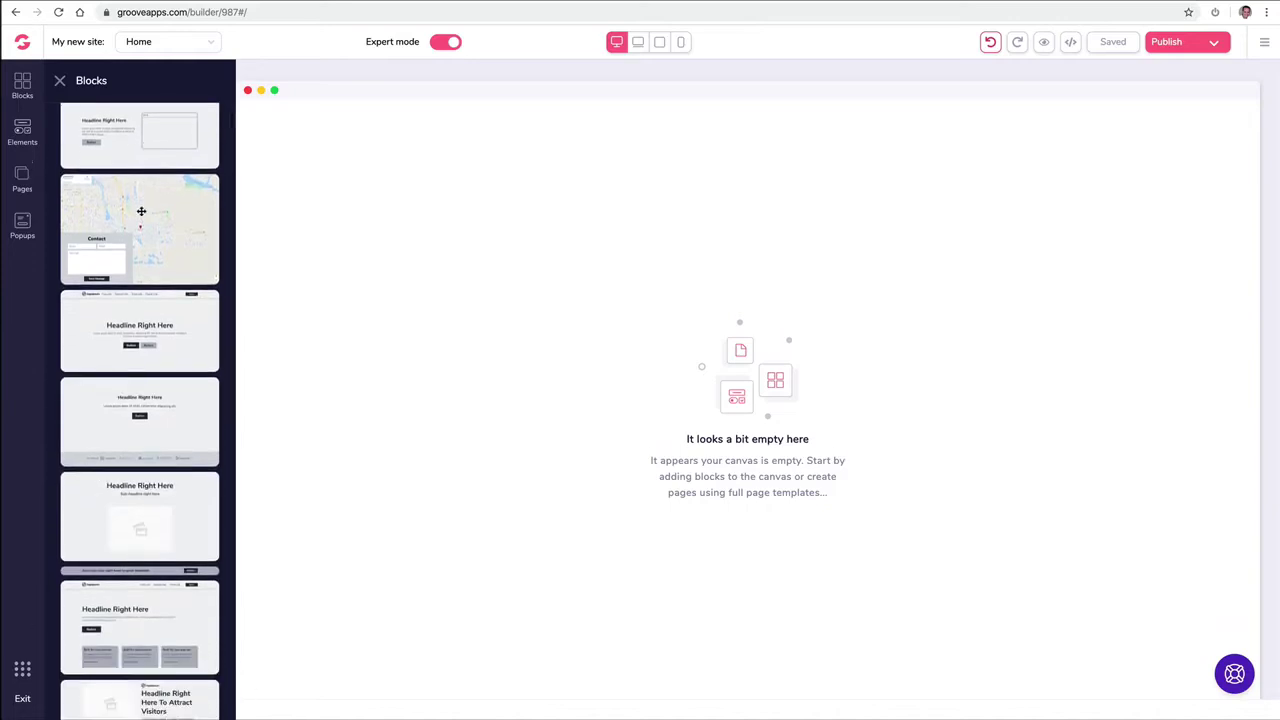
pyautogui.moveTo(139, 220); pyautogui.dragTo(363, 220)
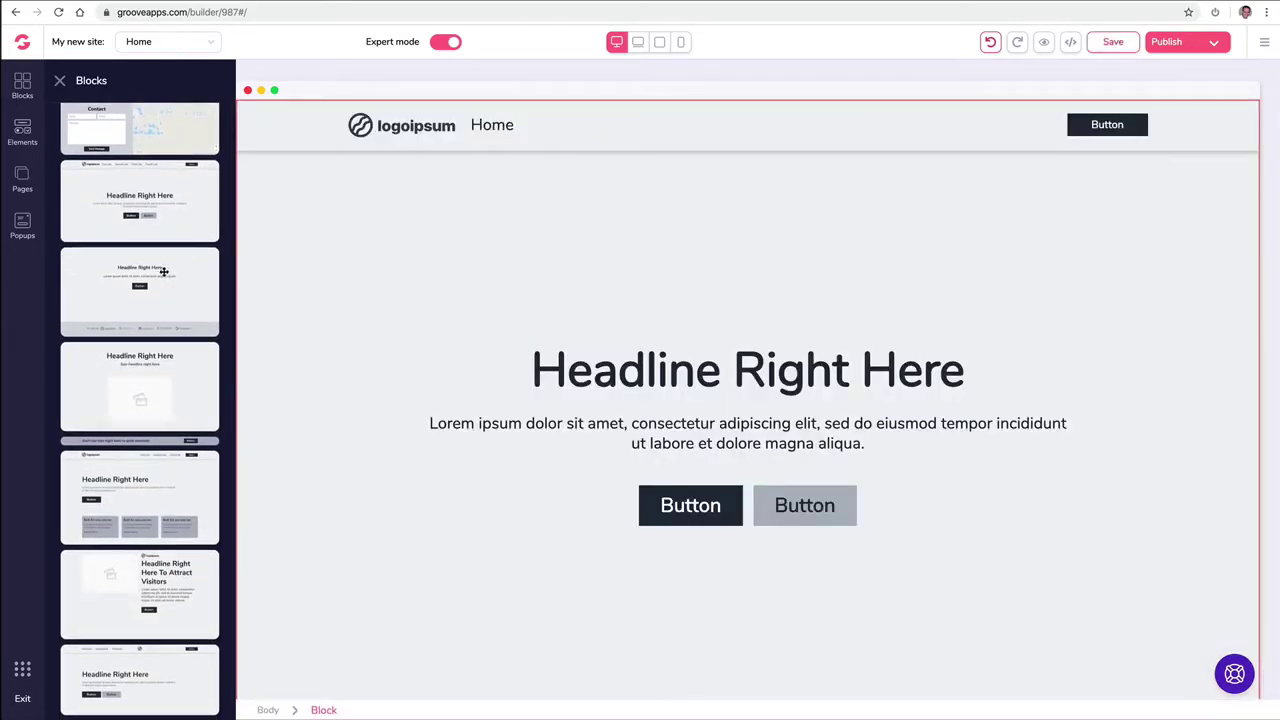
pyautogui.scroll(3, 157, 274)
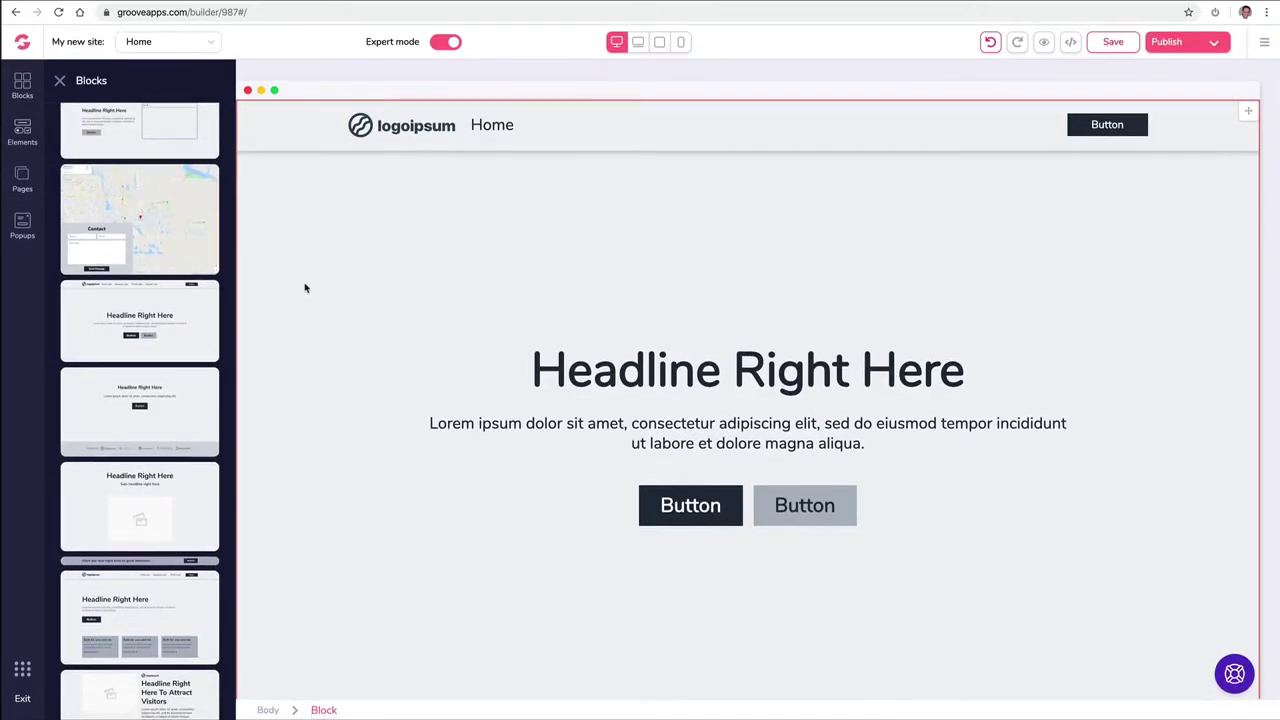
pyautogui.click(360, 243)
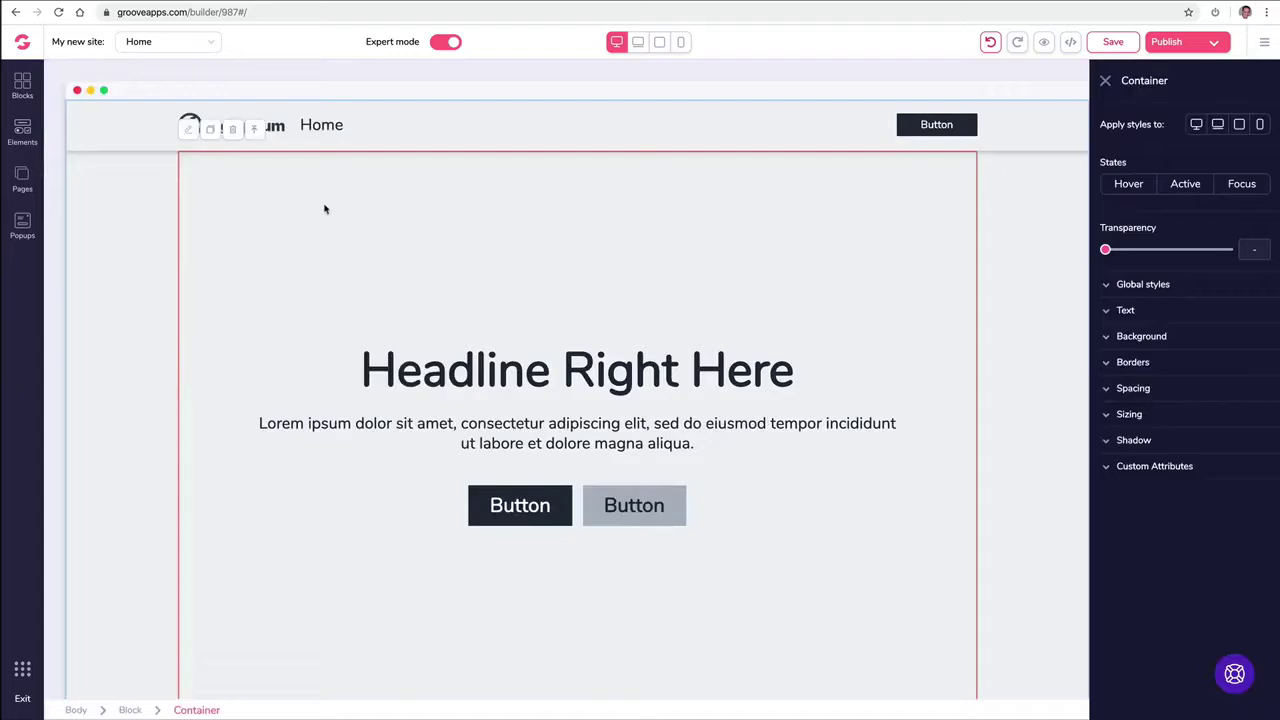
pyautogui.click(122, 125)
pyautogui.click(120, 127)
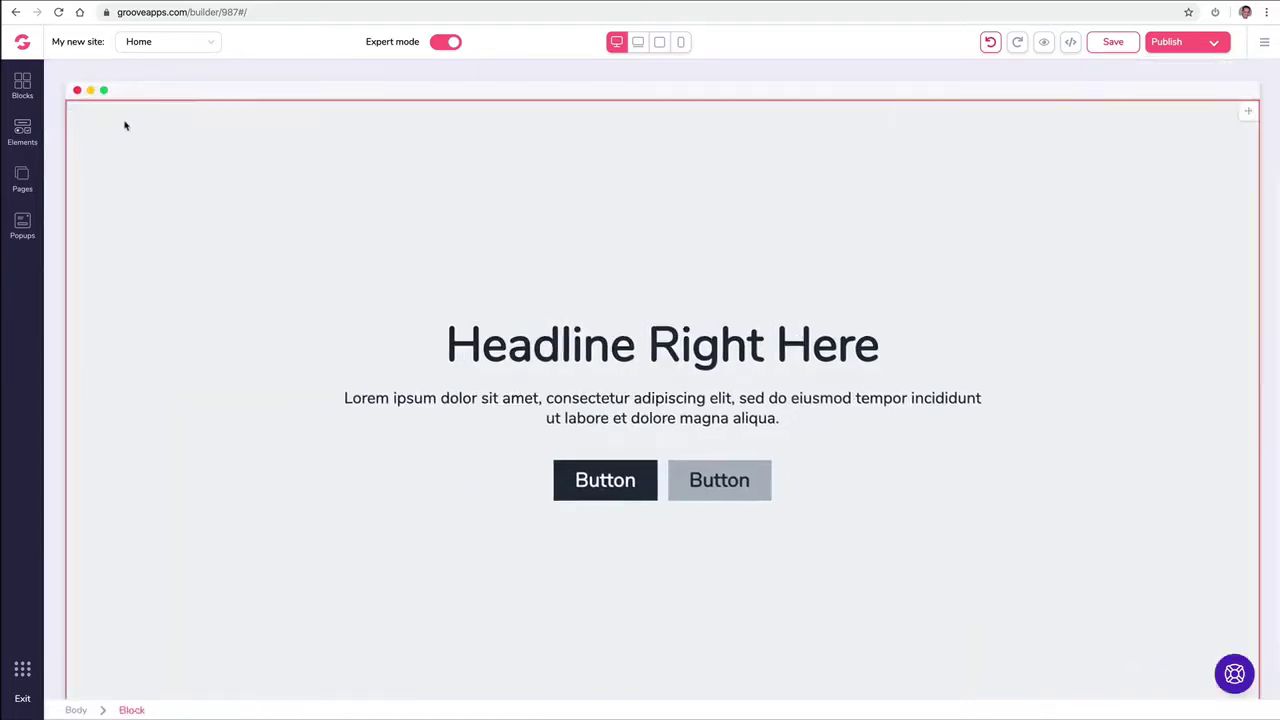
pyautogui.click(34, 90)
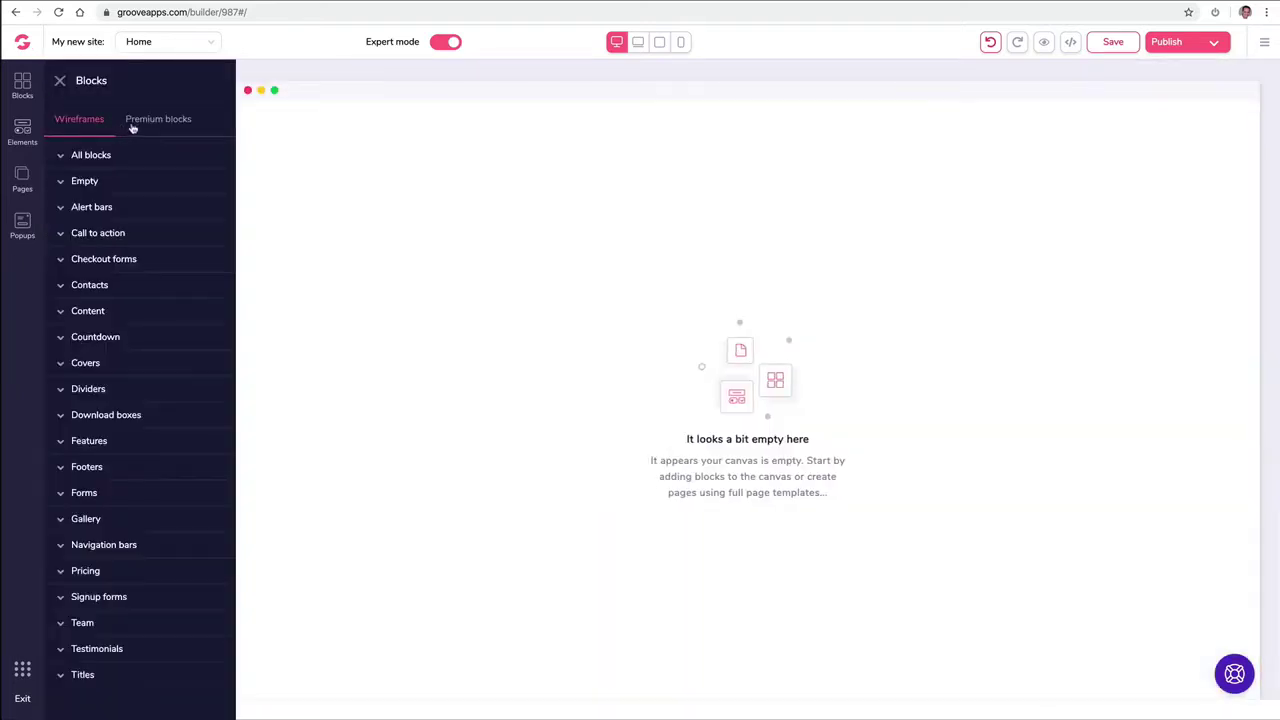
# Step: Drop the premium laptop-background Shopify dashboard hero block at the top of the Home page, then save
pyautogui.click(132, 124)
pyautogui.click(110, 157)
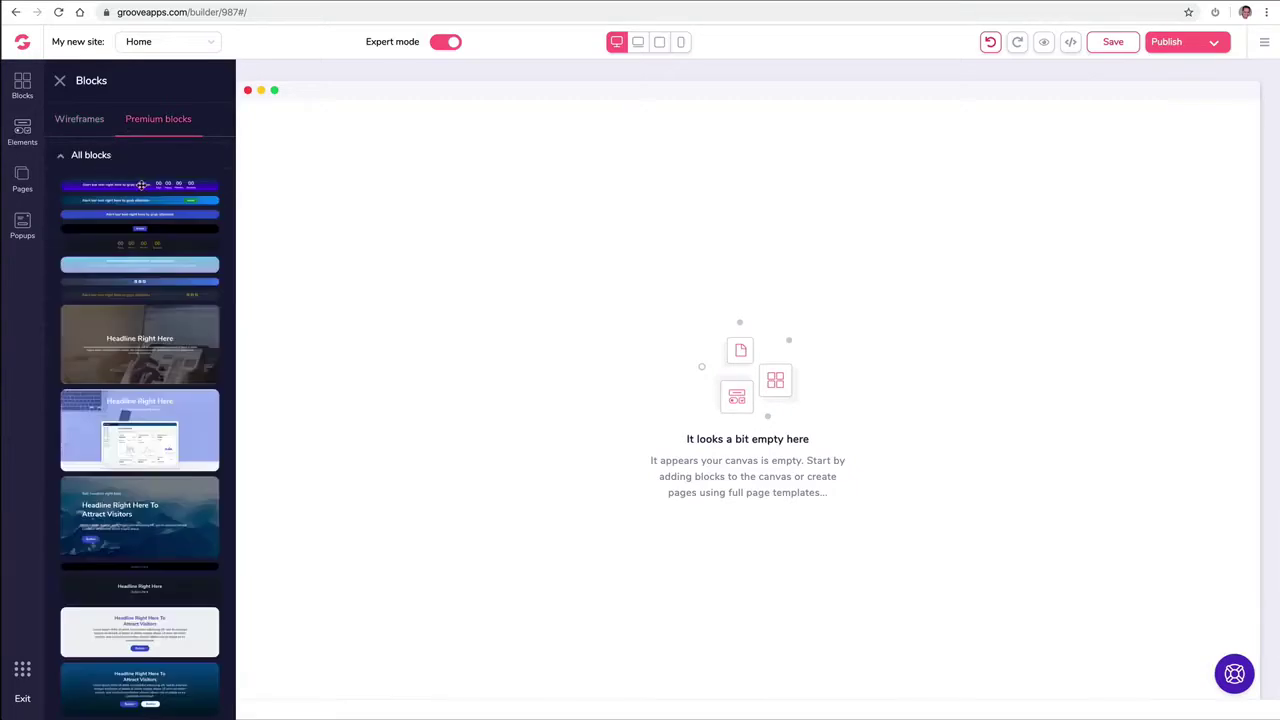
pyautogui.moveTo(134, 266); pyautogui.dragTo(476, 178)
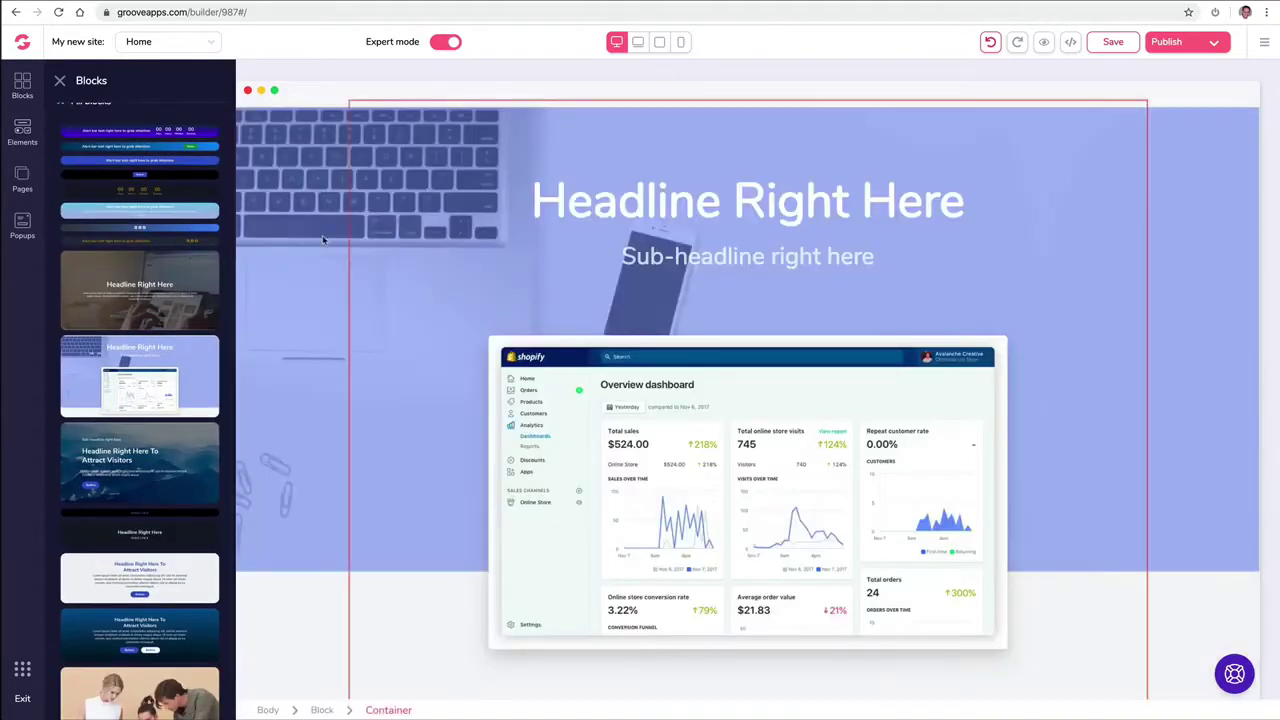
pyautogui.scroll(-10, 143, 270)
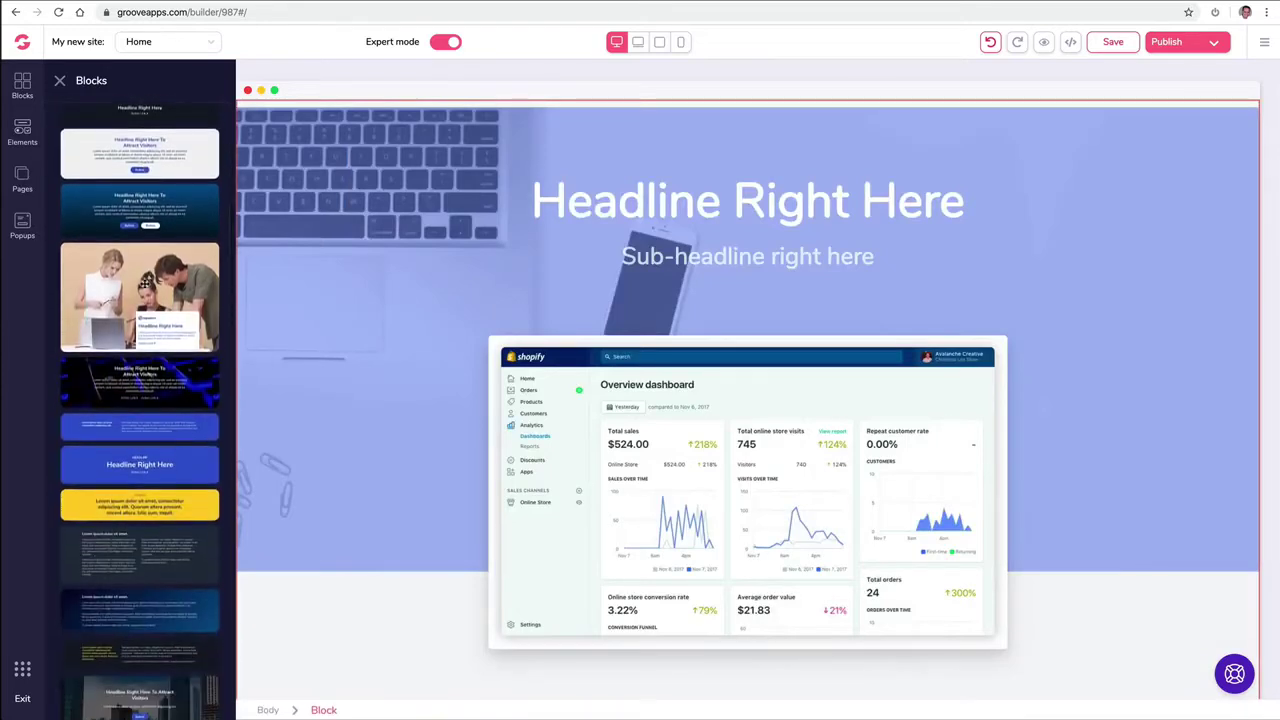
pyautogui.scroll(10, 144, 285)
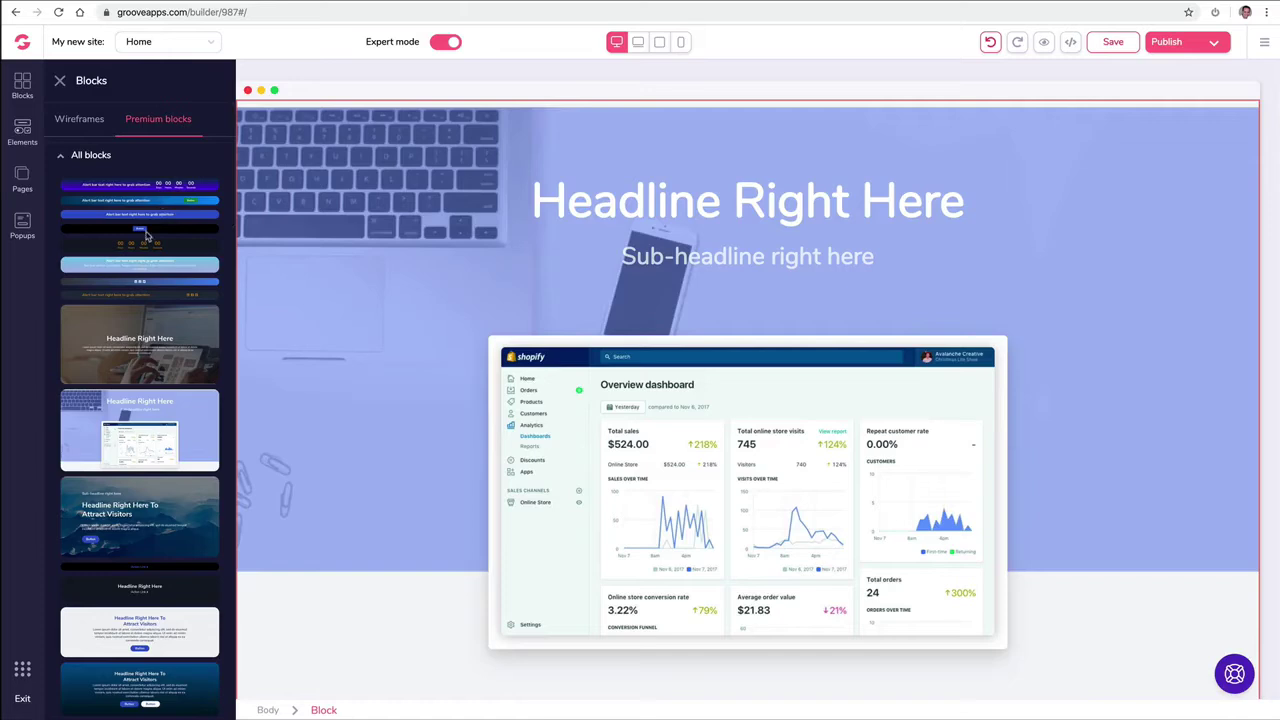
pyautogui.click(290, 149)
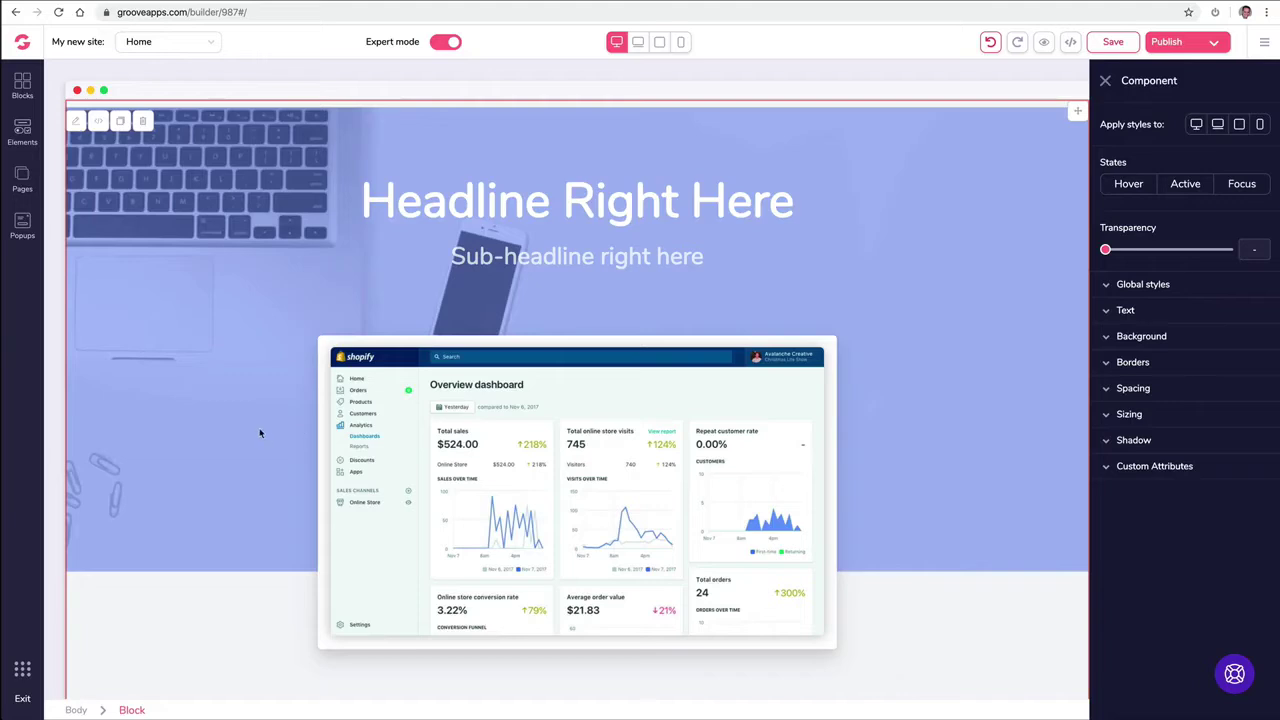
pyautogui.press('super+s')
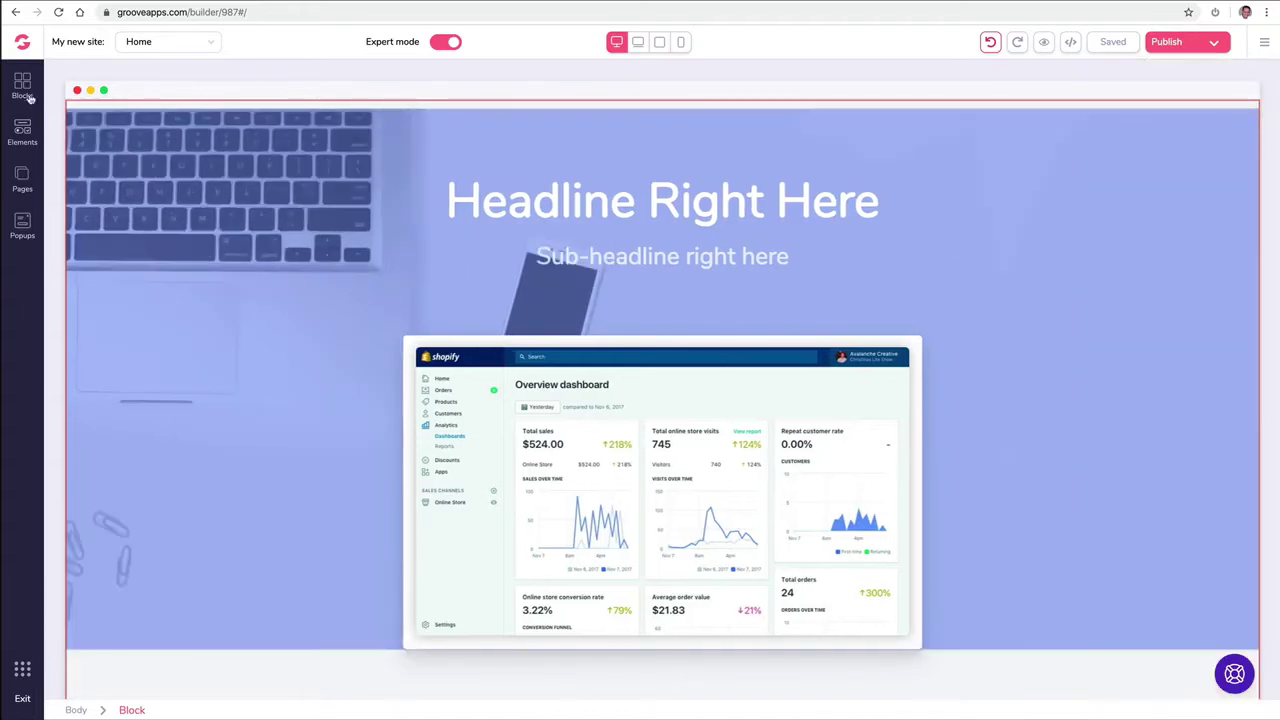
# Step: Browse the premium Call to action and wireframe blocks, select the hero block, then open the Elements library
pyautogui.click(24, 86)
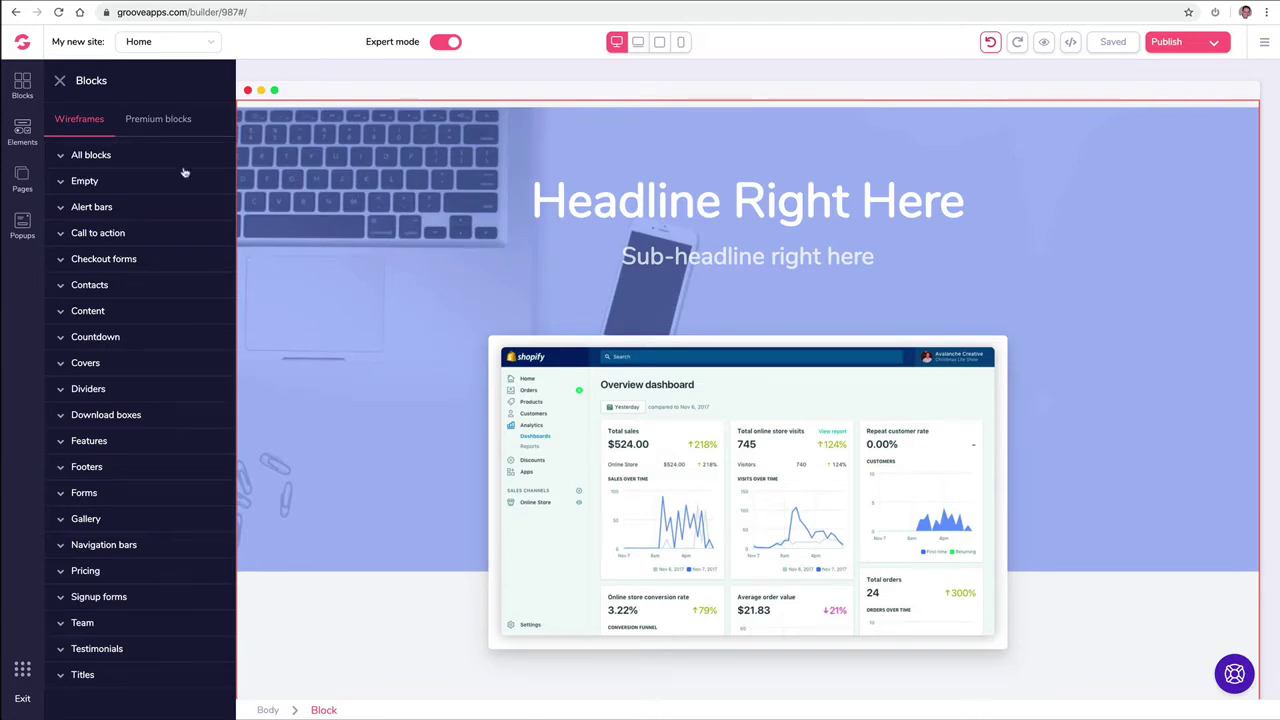
pyautogui.click(132, 120)
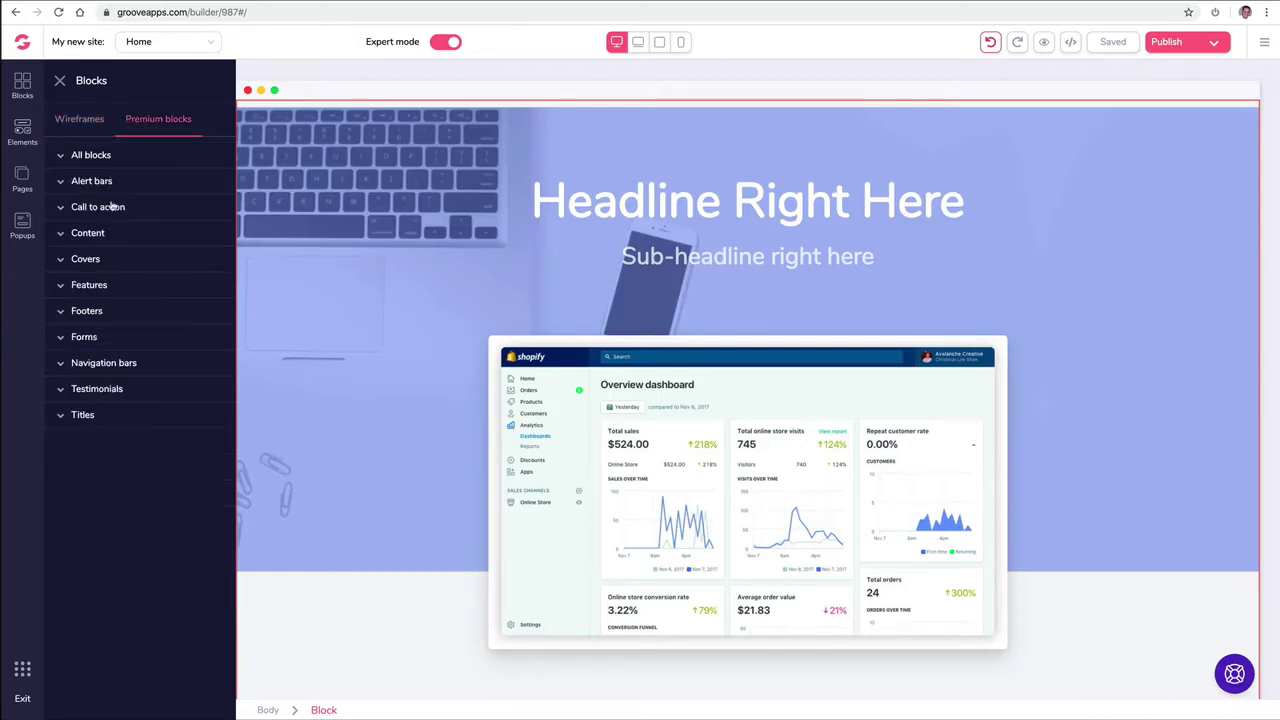
pyautogui.click(110, 206)
pyautogui.click(72, 119)
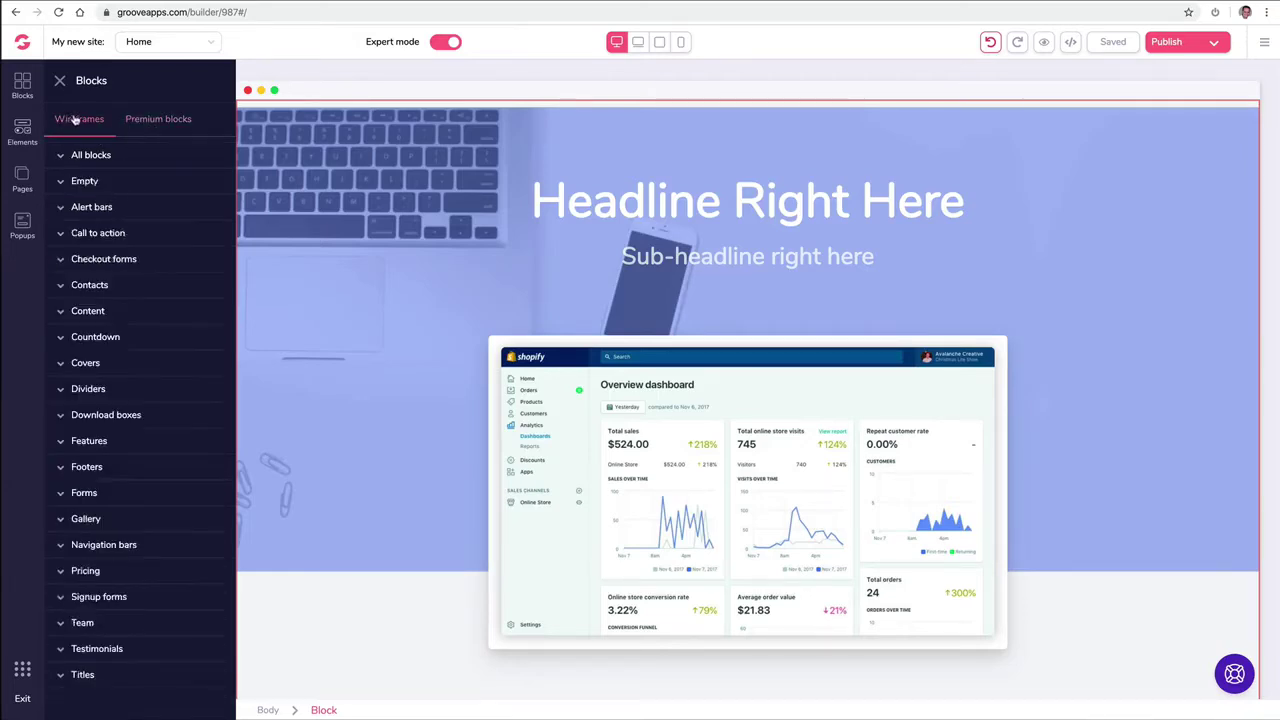
pyautogui.click(531, 186)
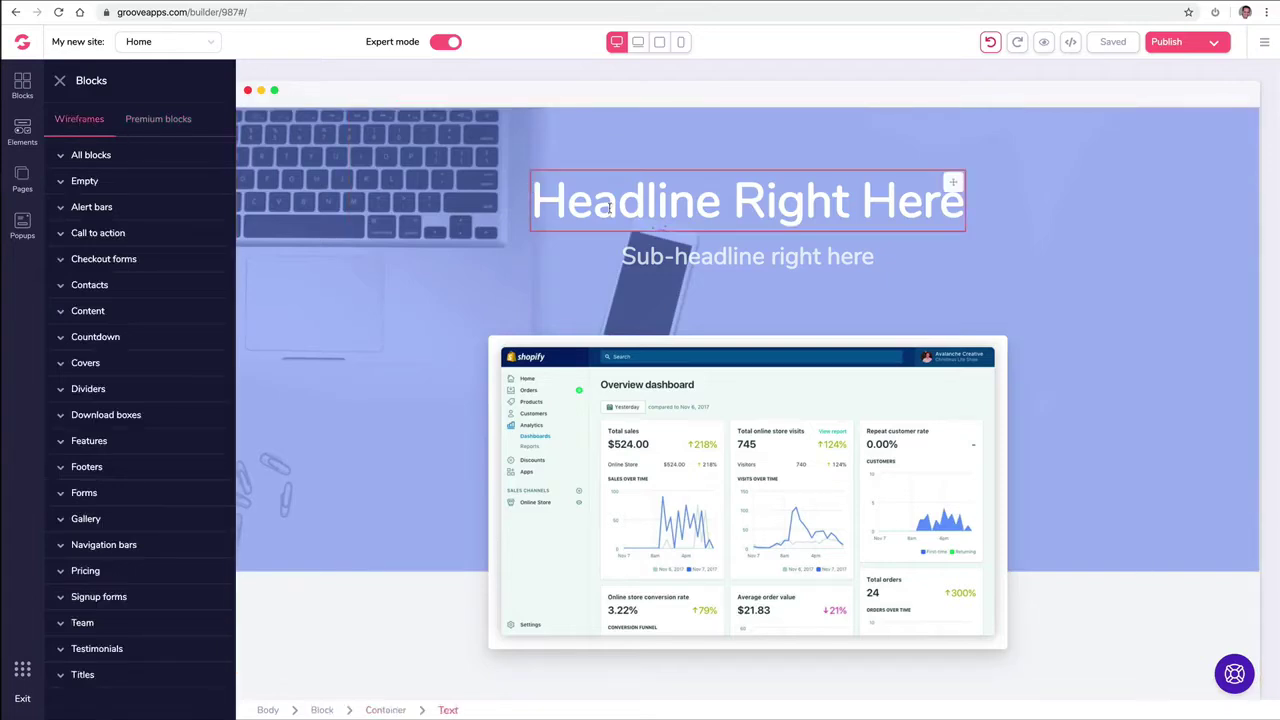
pyautogui.click(512, 207)
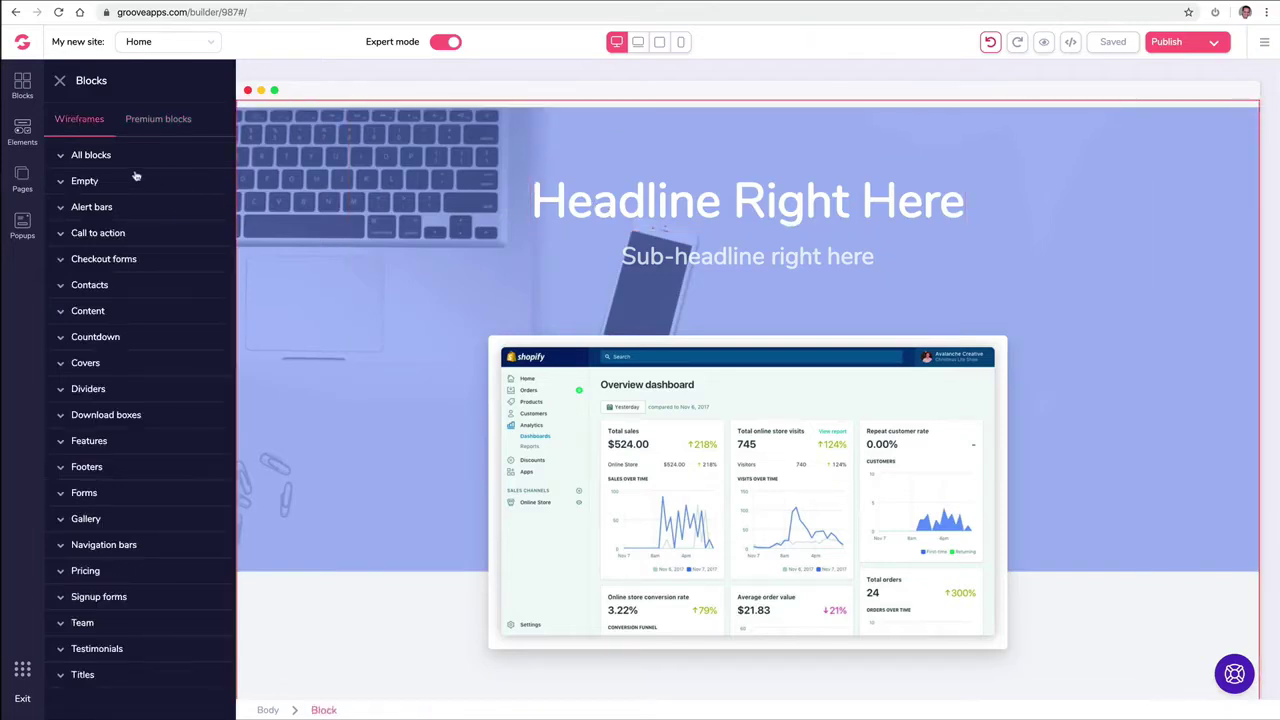
pyautogui.click(22, 124)
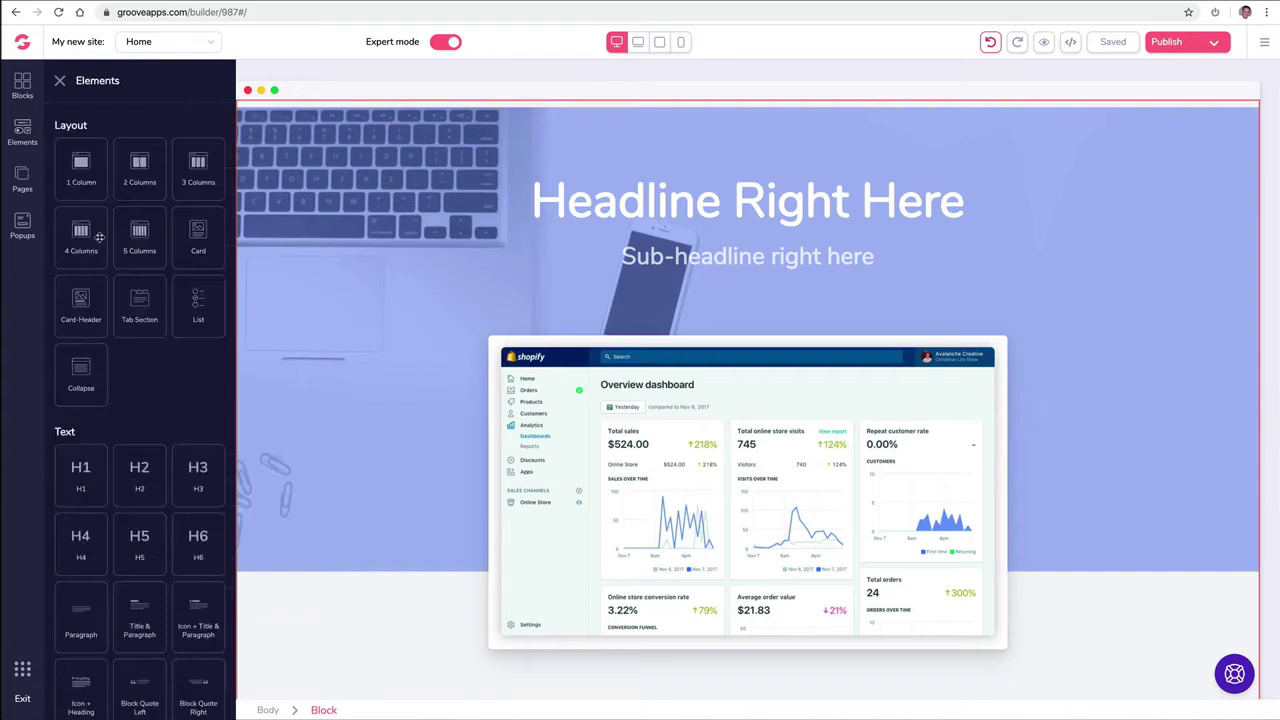
# Step: Inspect the hero container's text and background styles, then delete the dashboard hero block
pyautogui.scroll(-3, 116, 233)
pyautogui.scroll(-5, 116, 233)
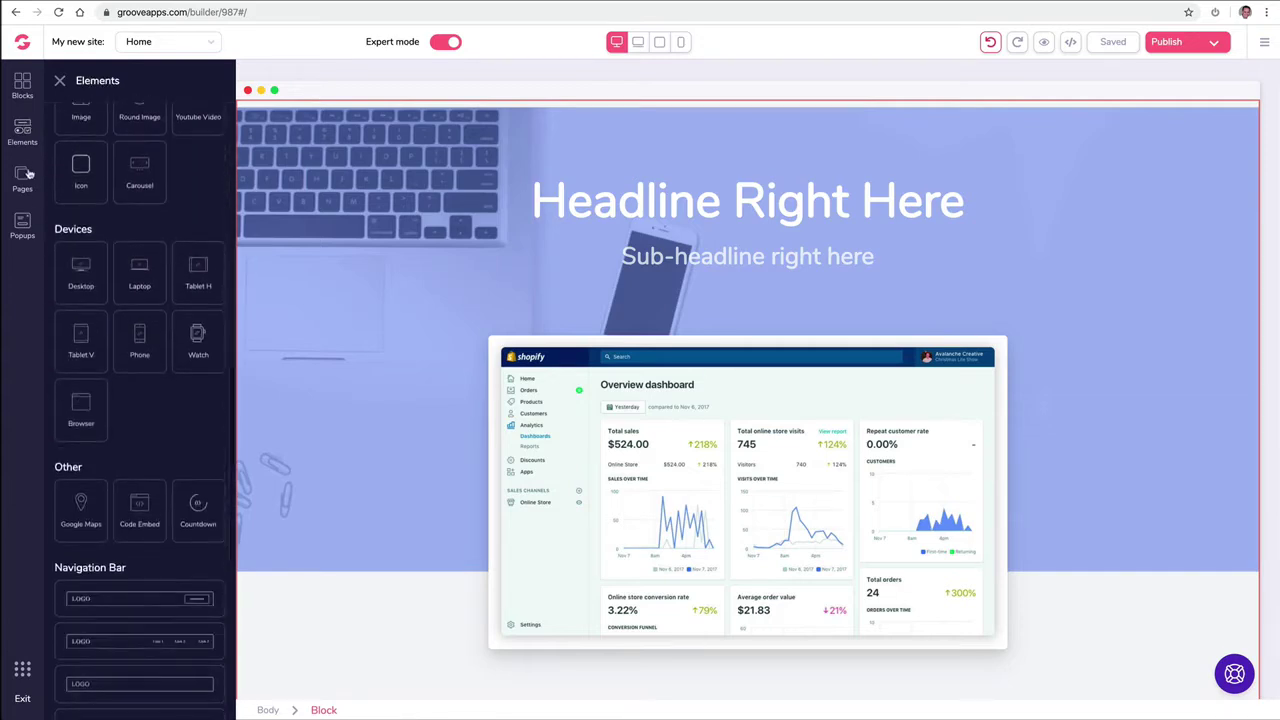
pyautogui.click(372, 224)
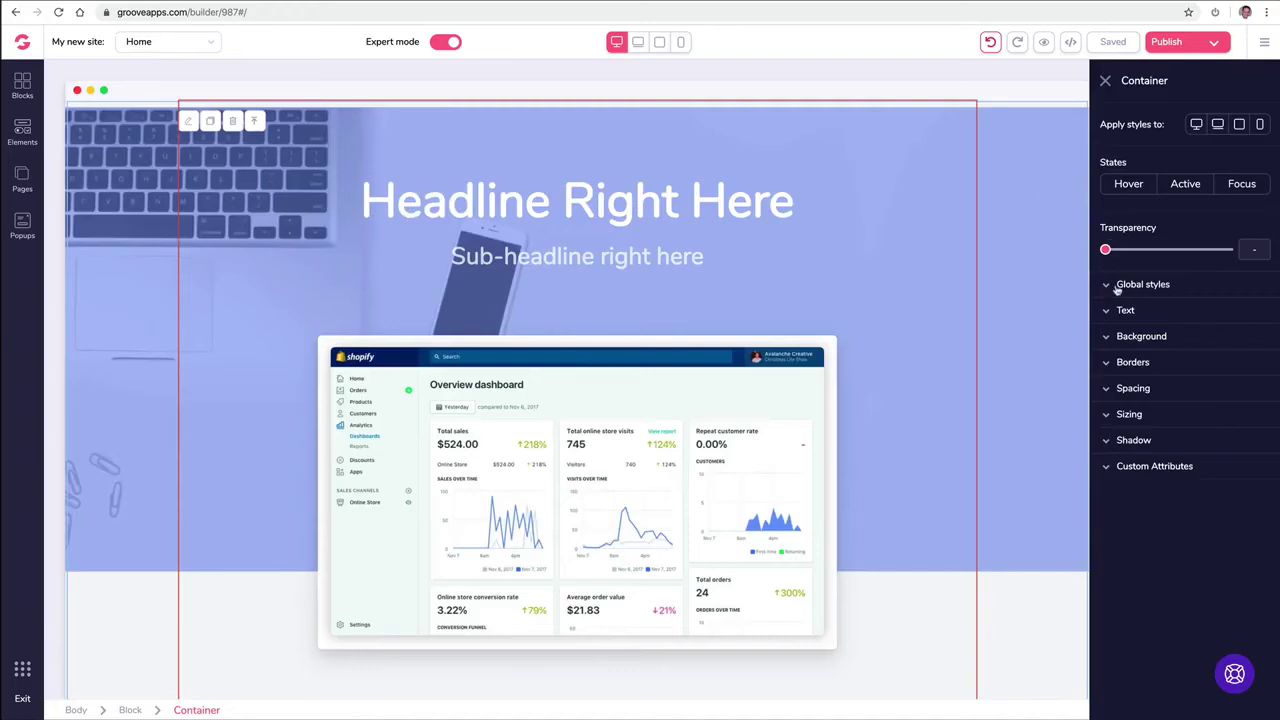
pyautogui.click(1106, 312)
pyautogui.click(1105, 313)
pyautogui.click(1105, 338)
pyautogui.click(1105, 338)
pyautogui.click(133, 137)
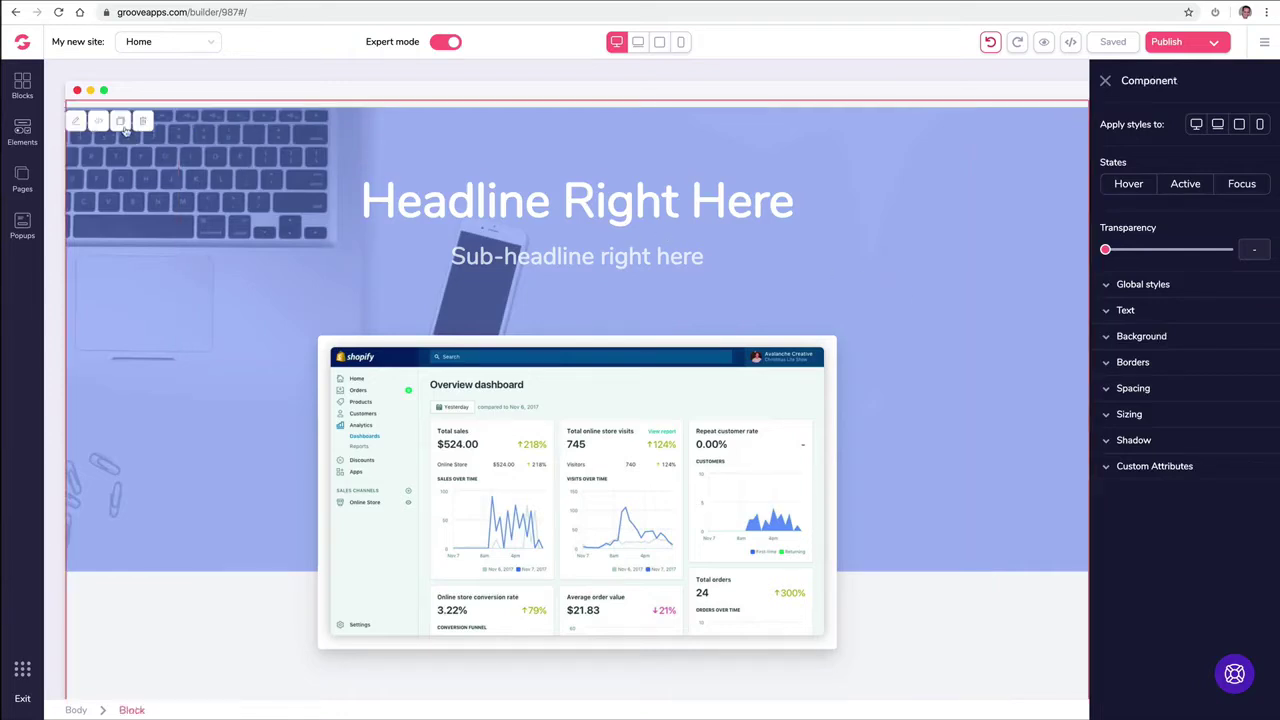
pyautogui.click(142, 121)
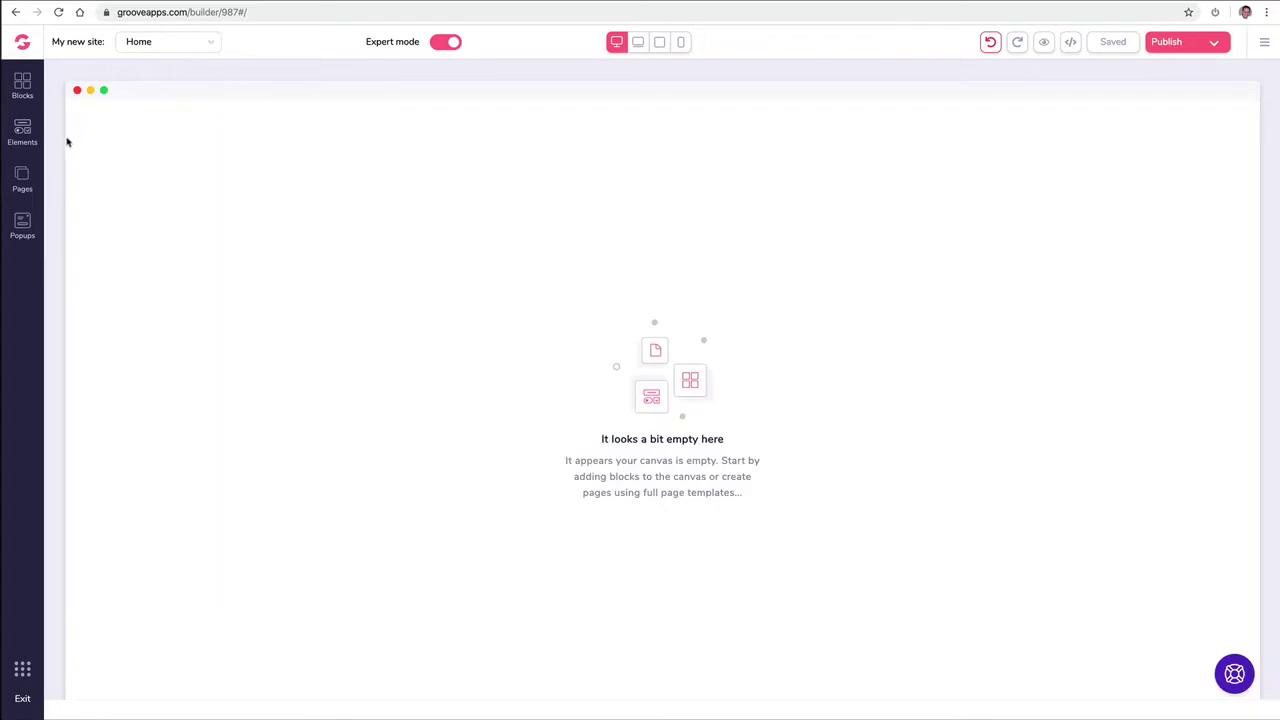
# Step: Add a blank-canvas Page 2 beside Home in the Pages panel and begin renaming it
pyautogui.click(22, 178)
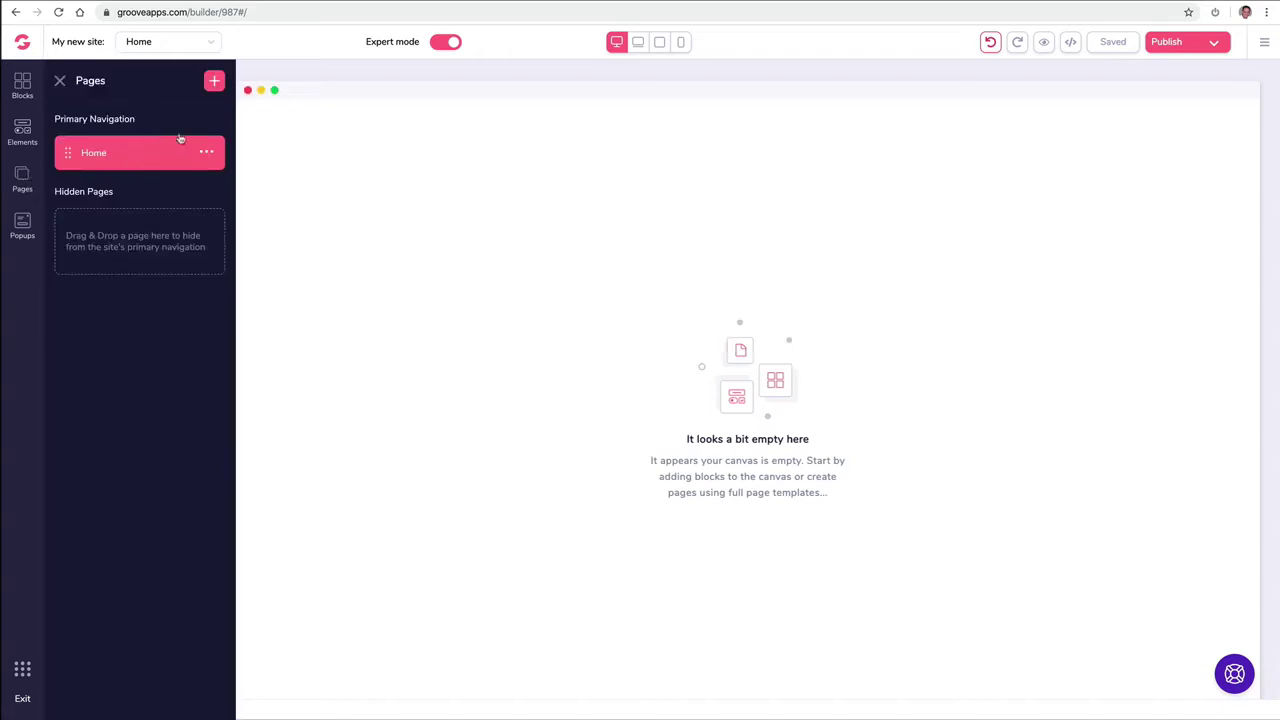
pyautogui.click(214, 81)
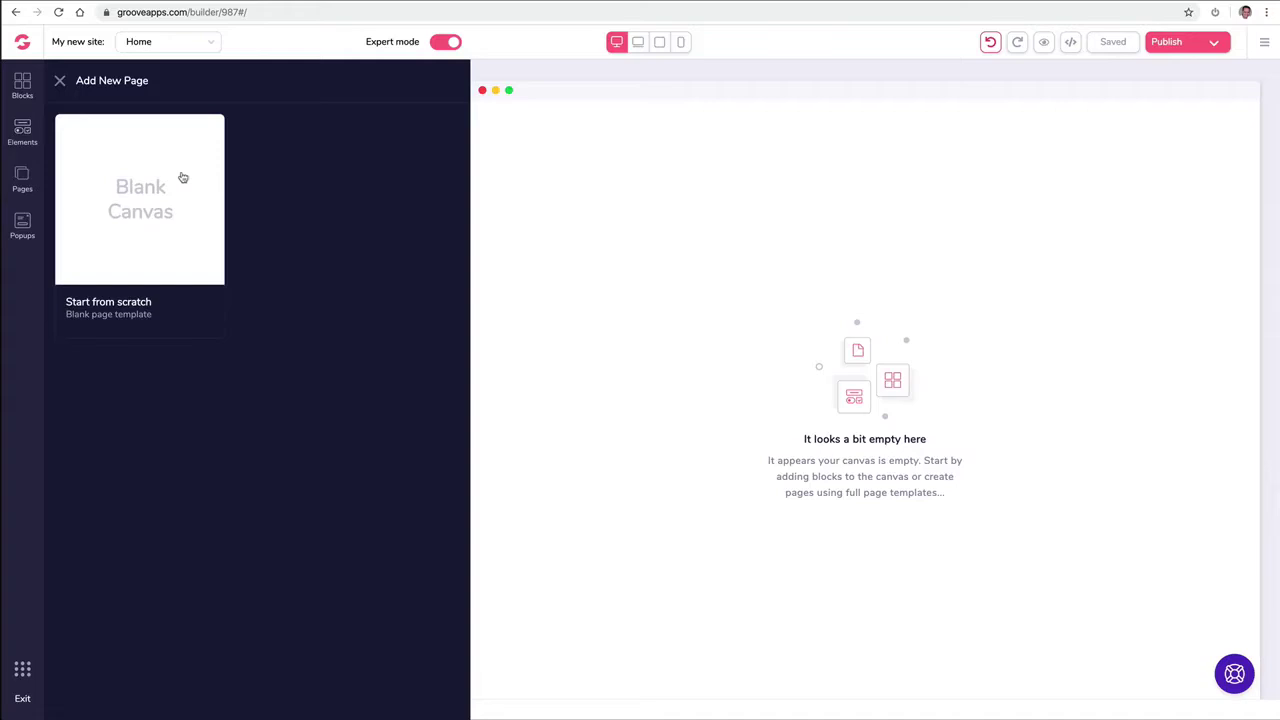
pyautogui.click(183, 177)
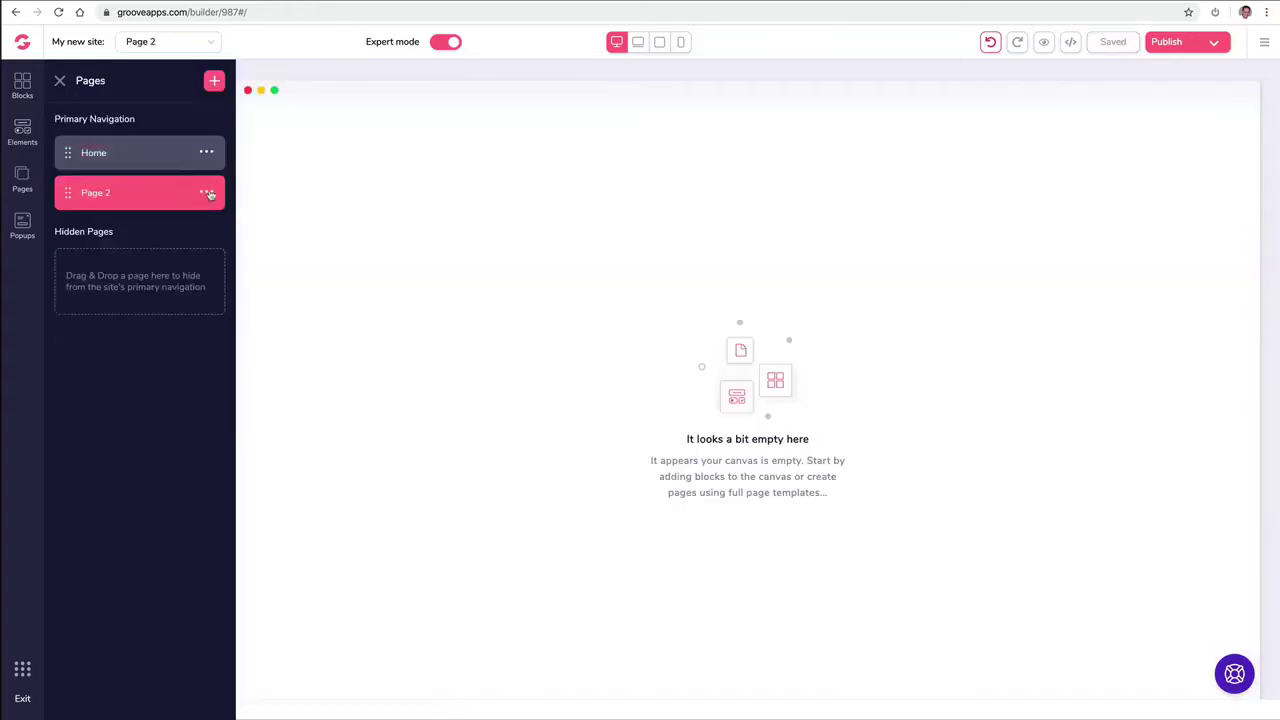
pyautogui.click(207, 193)
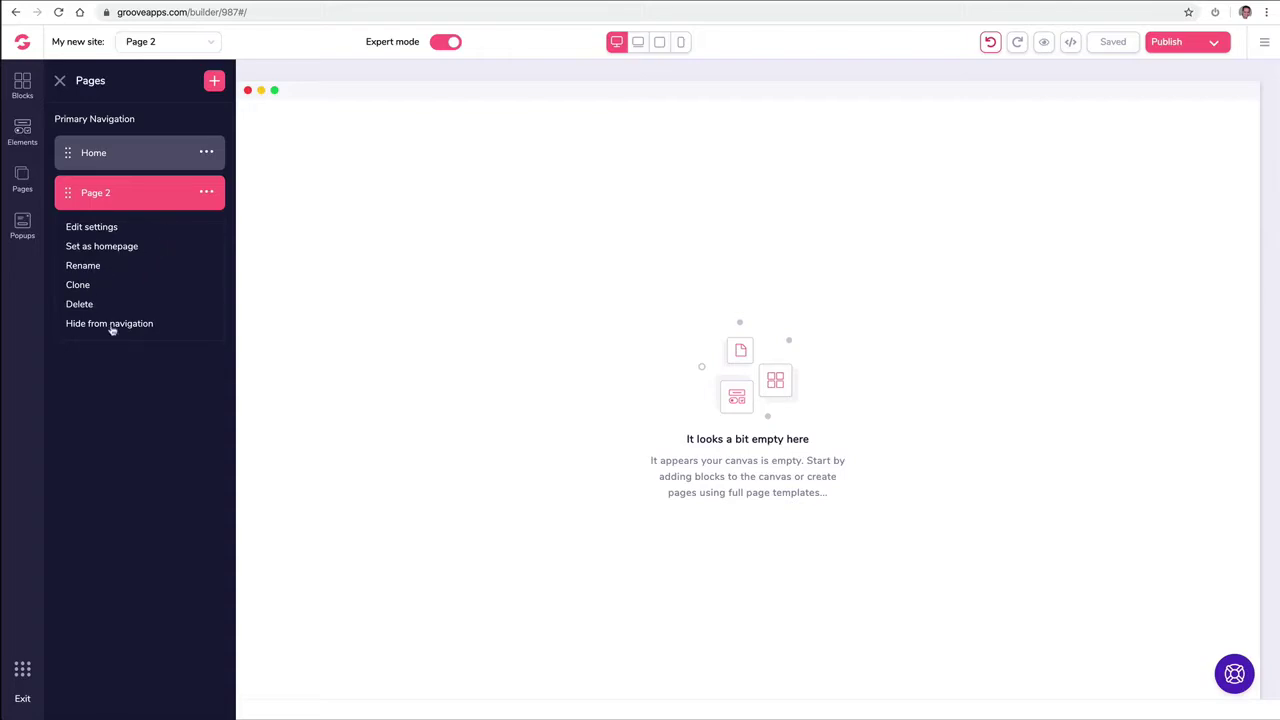
pyautogui.click(93, 266)
# Step: Rename Page 2 to 'About'
pyautogui.tripleClick(123, 184)
pyautogui.write('BA')
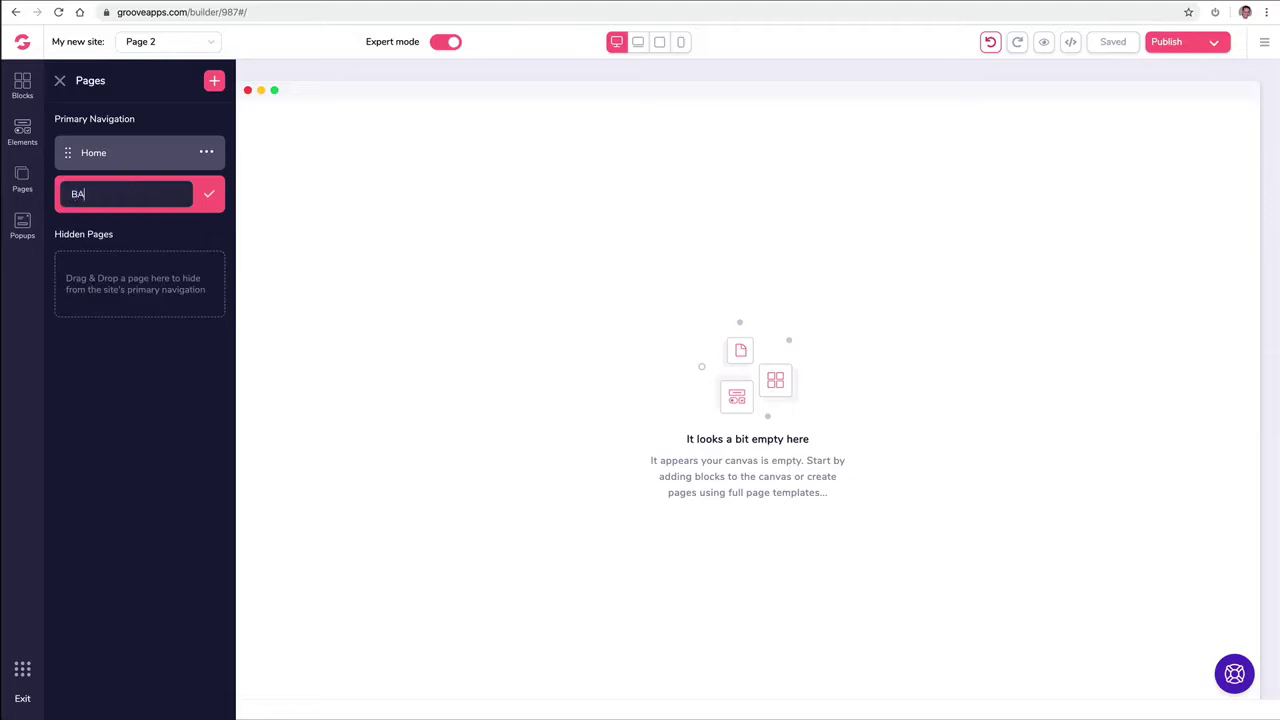
pyautogui.write('ou')
pyautogui.press('BackSpace')
pyautogui.press('BackSpace')
pyautogui.press('BackSpace')
pyautogui.press('BackSpace')
pyautogui.write('About')
pyautogui.click(209, 194)
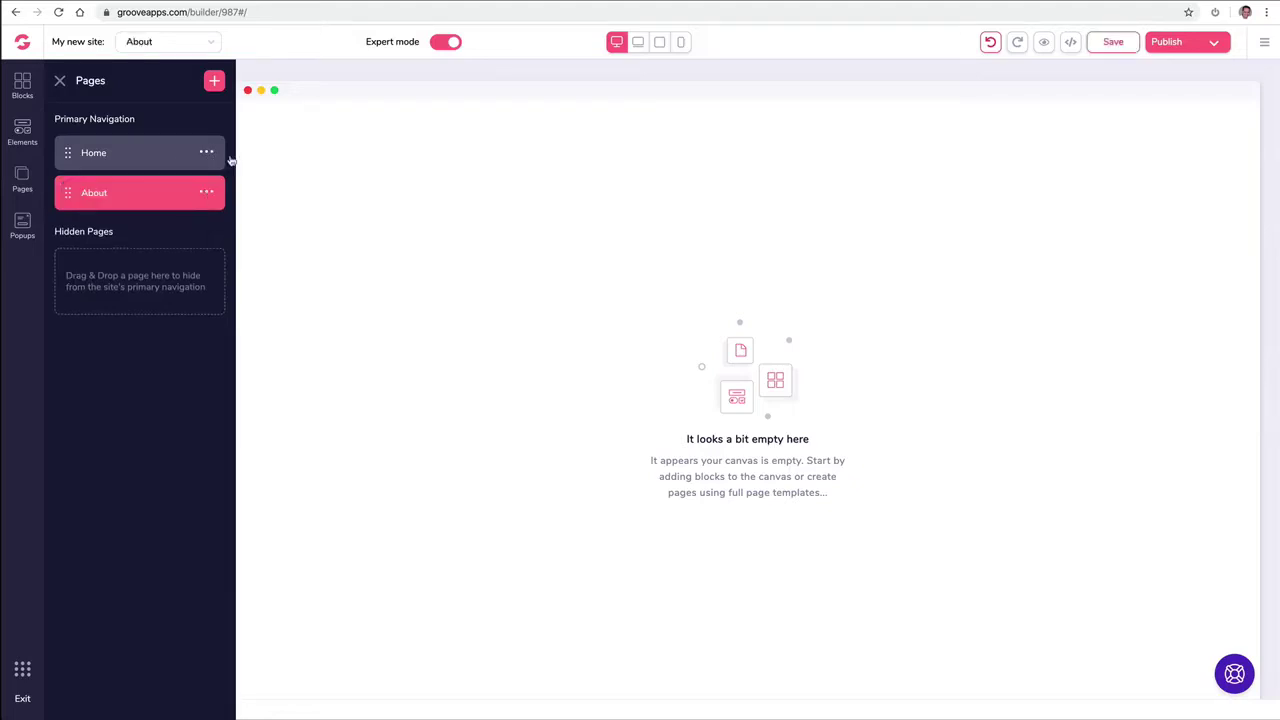
# Step: Add a blank-canvas page and name it 'Contact'
pyautogui.click(214, 81)
pyautogui.click(156, 172)
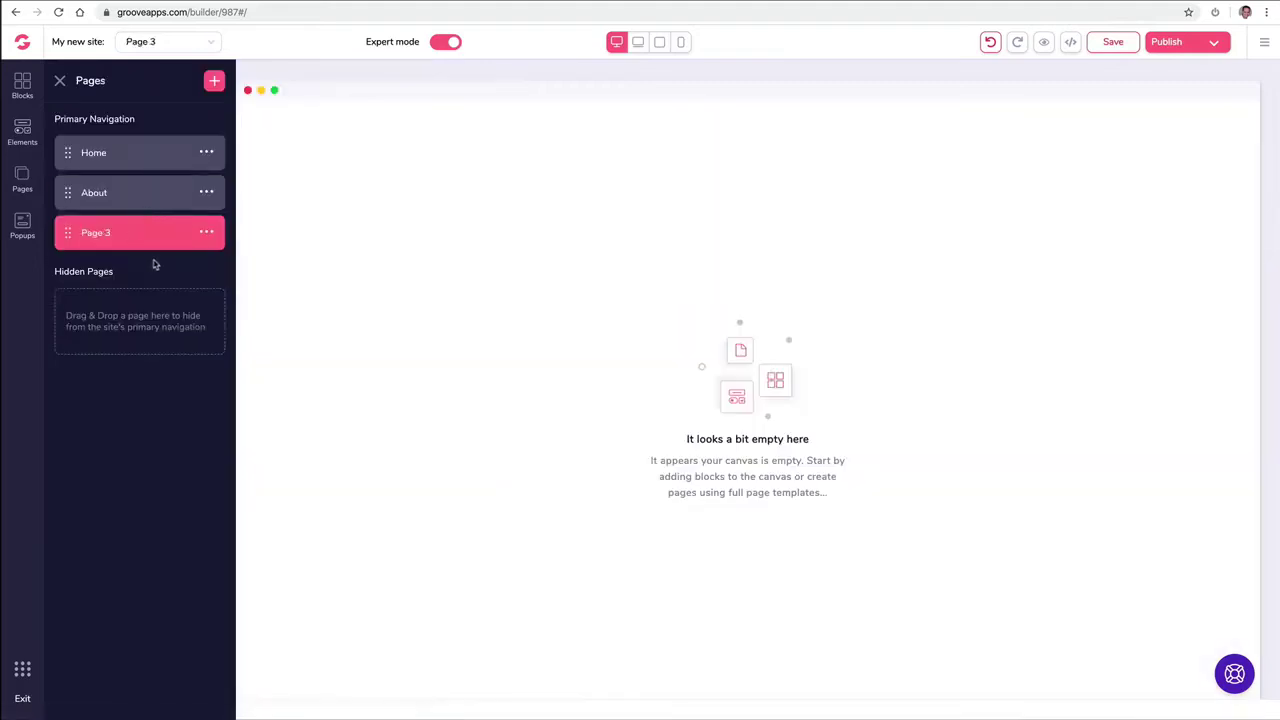
pyautogui.click(206, 234)
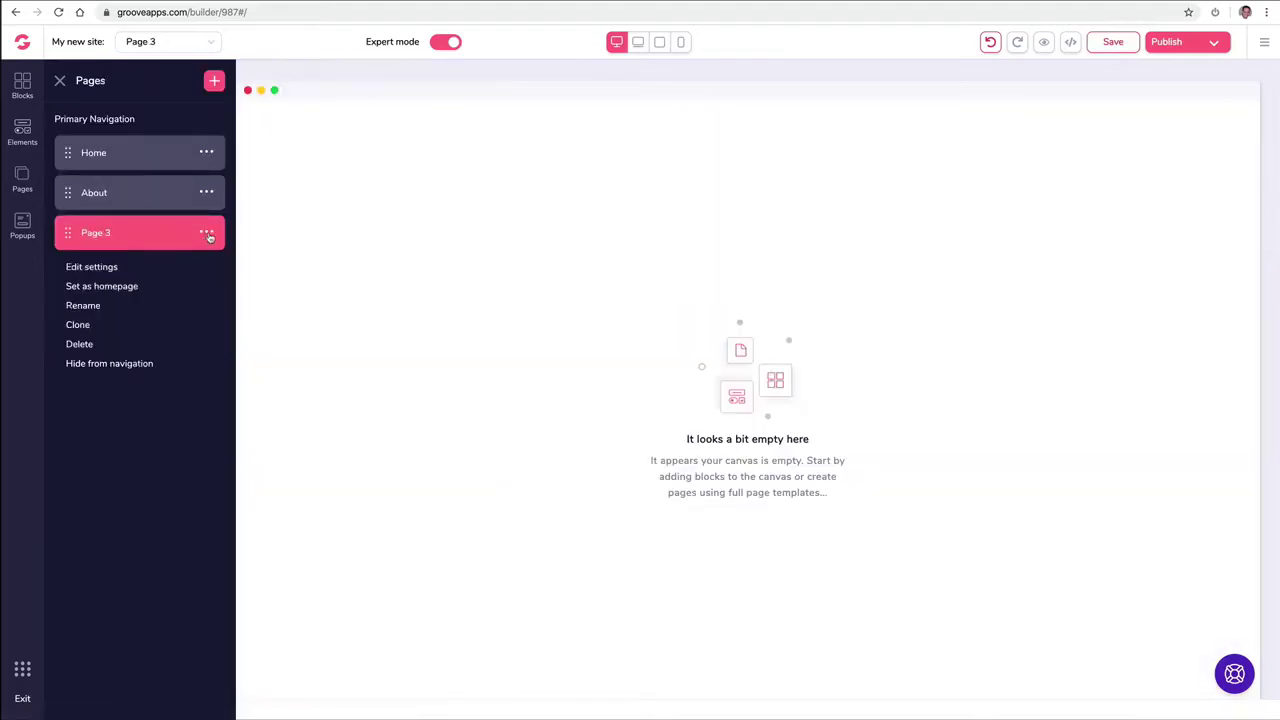
pyautogui.click(84, 305)
pyautogui.press('super+a')
pyautogui.write('C')
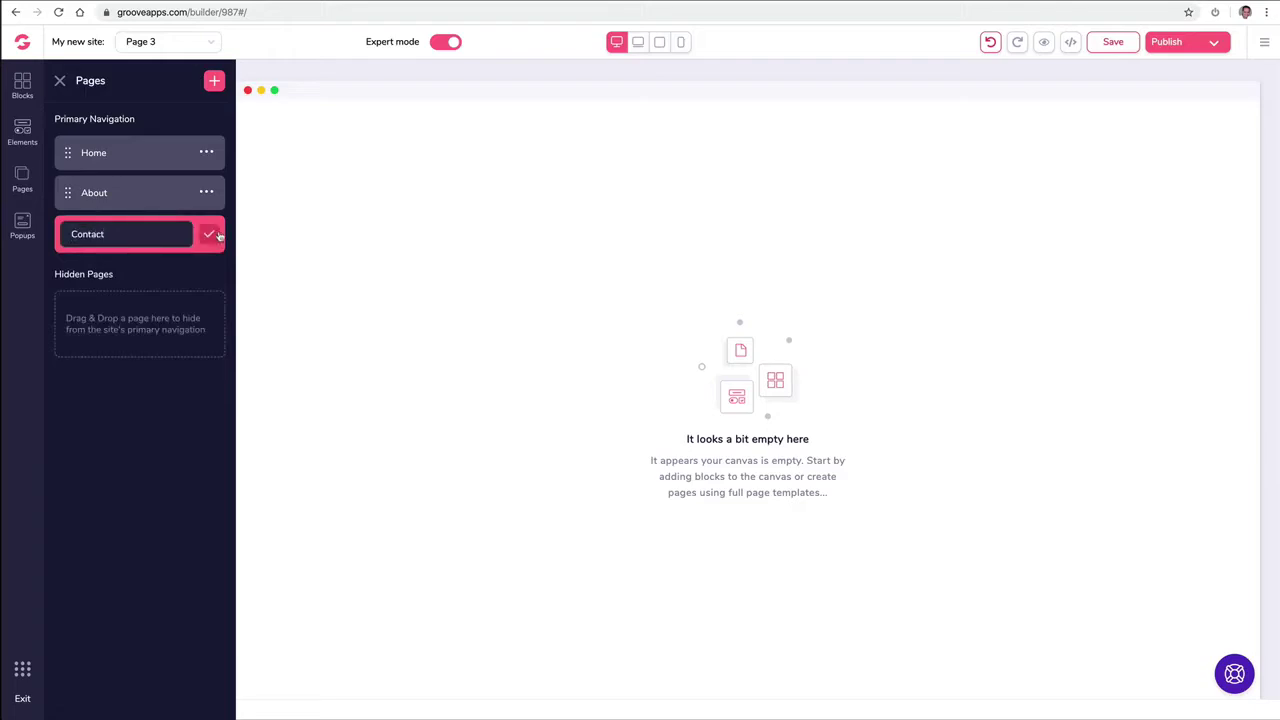
pyautogui.click(208, 234)
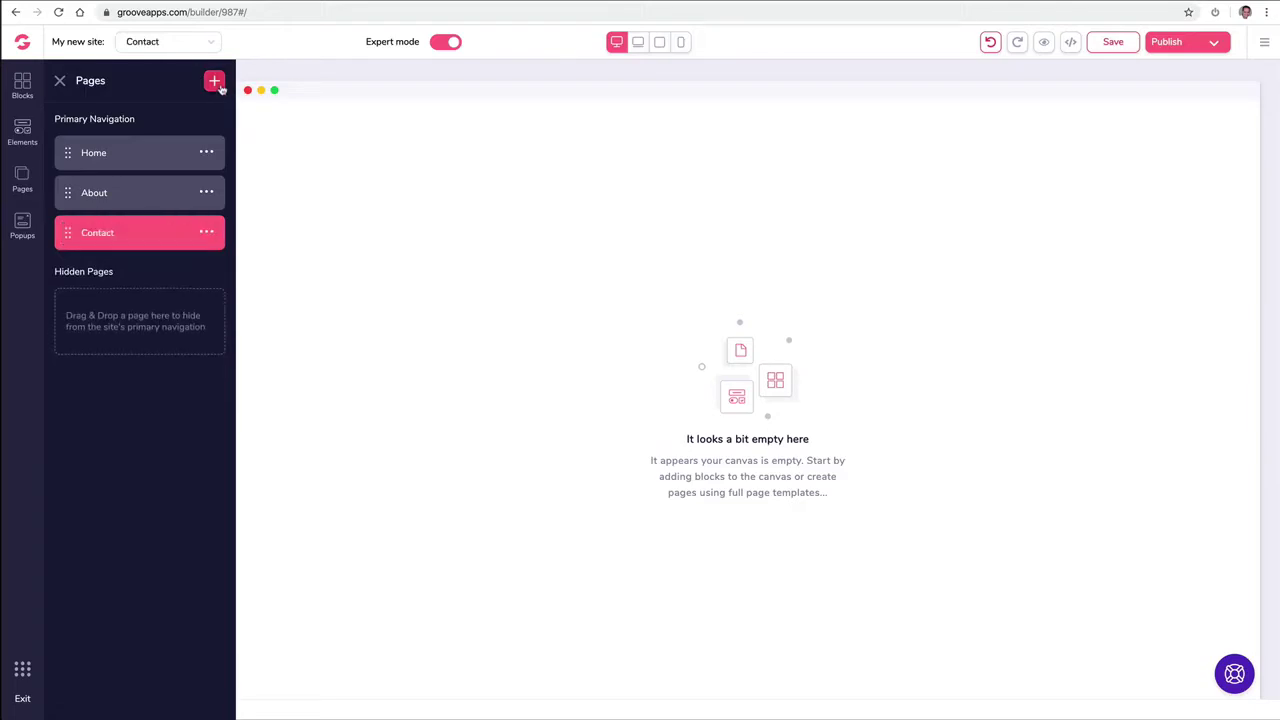
# Step: Add another blank-canvas page and name it 'Media'
pyautogui.click(214, 80)
pyautogui.click(166, 194)
pyautogui.click(207, 274)
pyautogui.click(86, 346)
pyautogui.press('super+a')
pyautogui.write('Med')
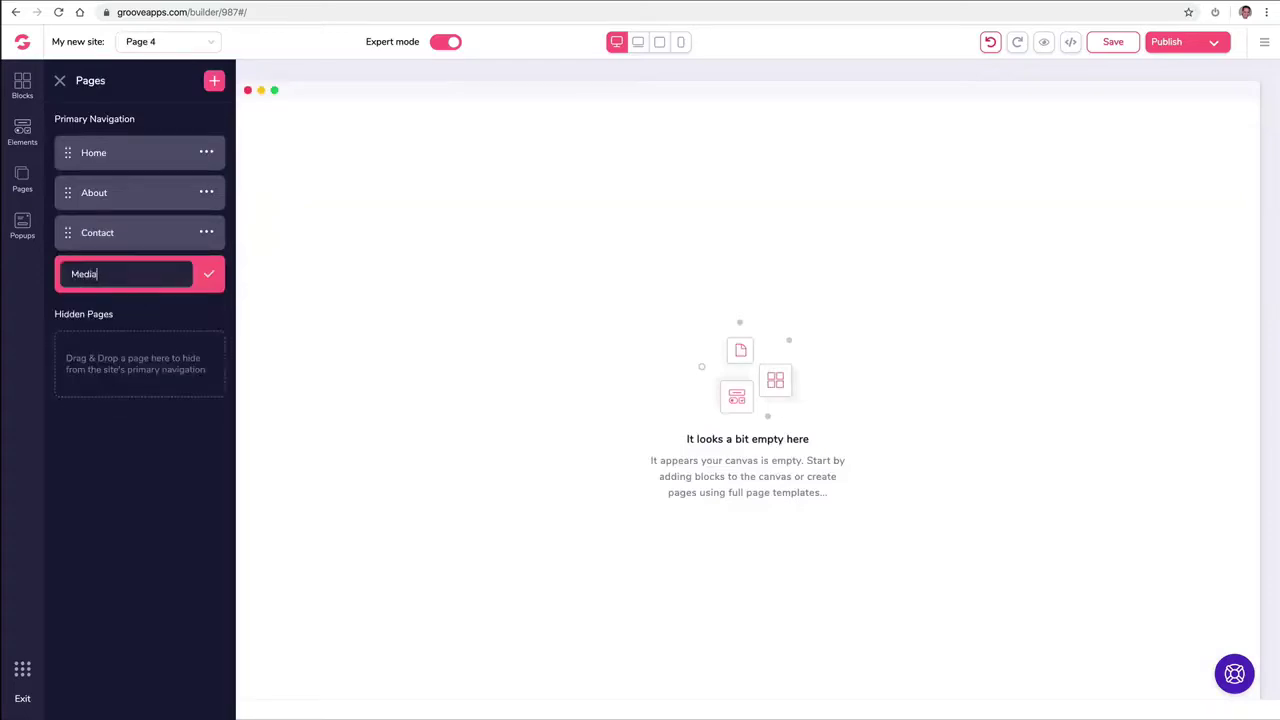
pyautogui.click(209, 280)
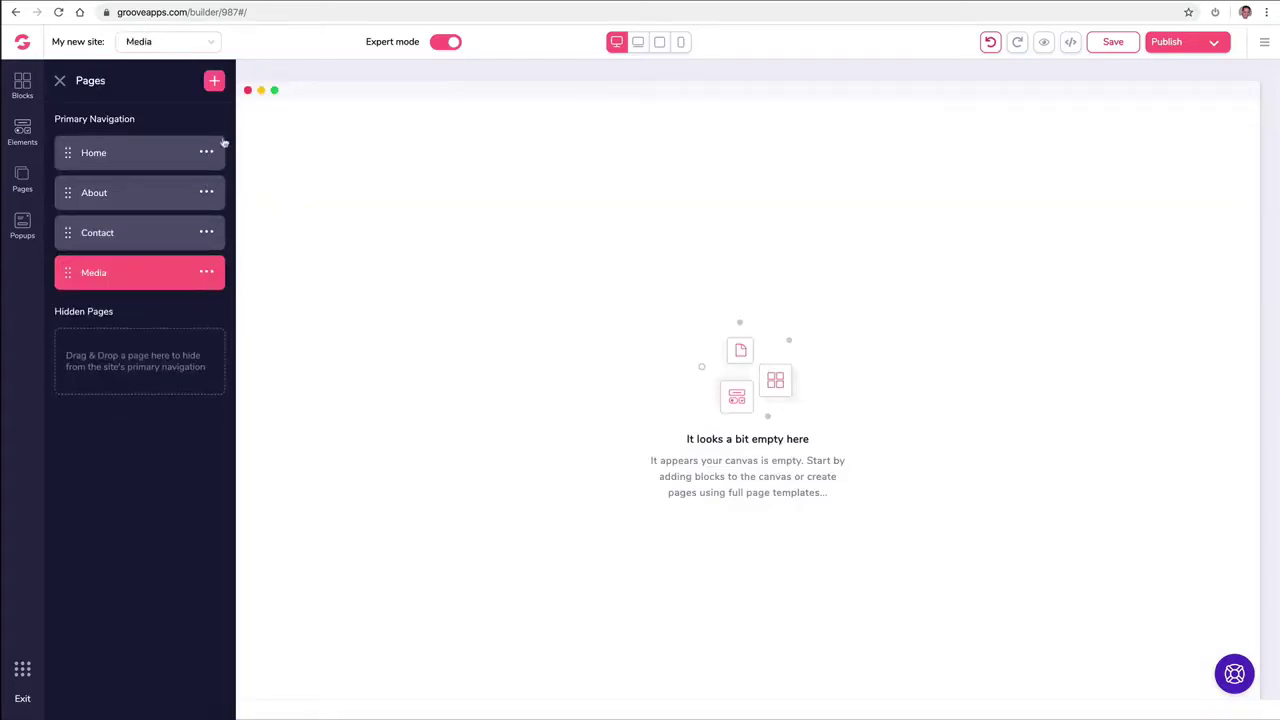
# Step: Add another blank-canvas page and name it 'Support'
pyautogui.click(216, 83)
pyautogui.click(157, 209)
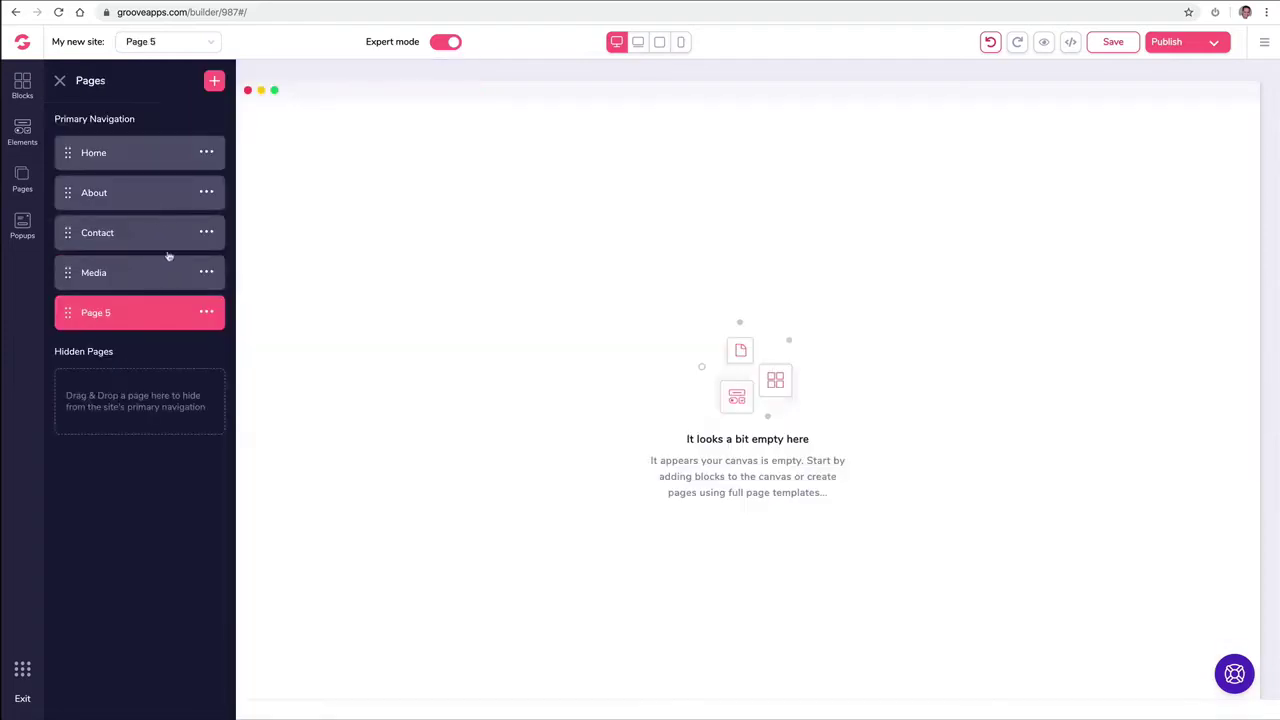
pyautogui.click(206, 313)
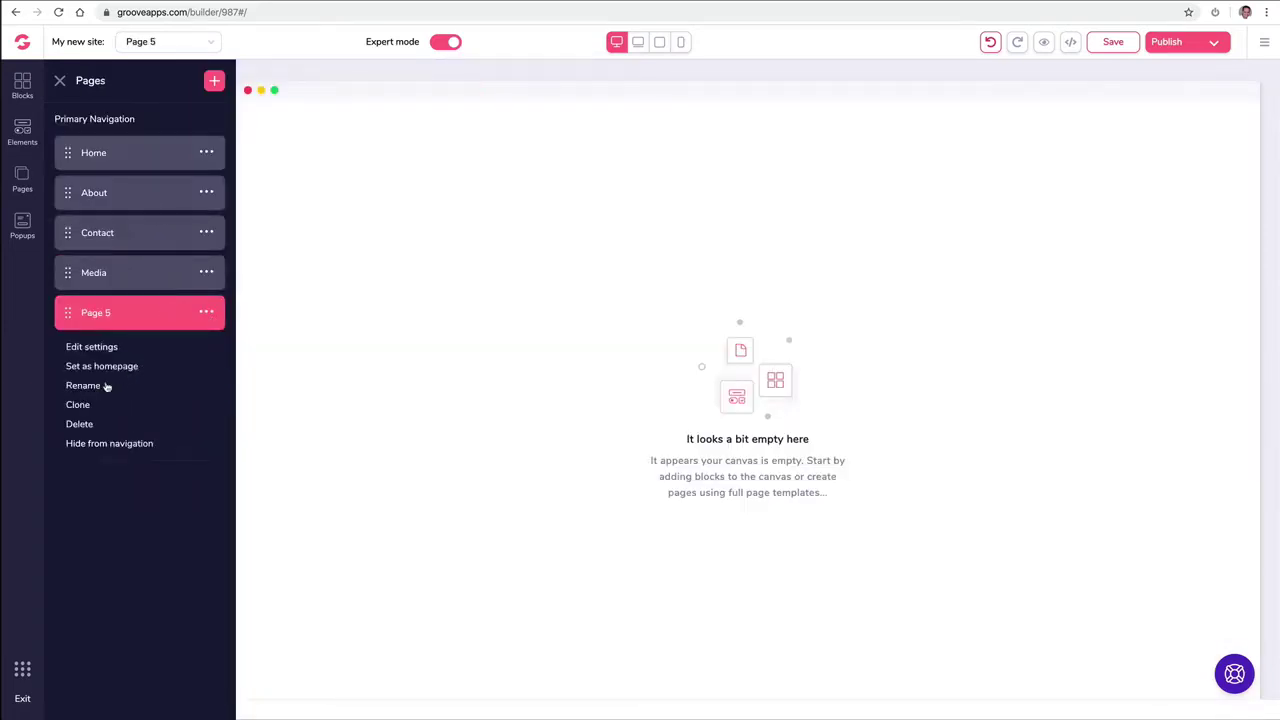
pyautogui.click(106, 384)
pyautogui.tripleClick(153, 318)
pyautogui.write('Support')
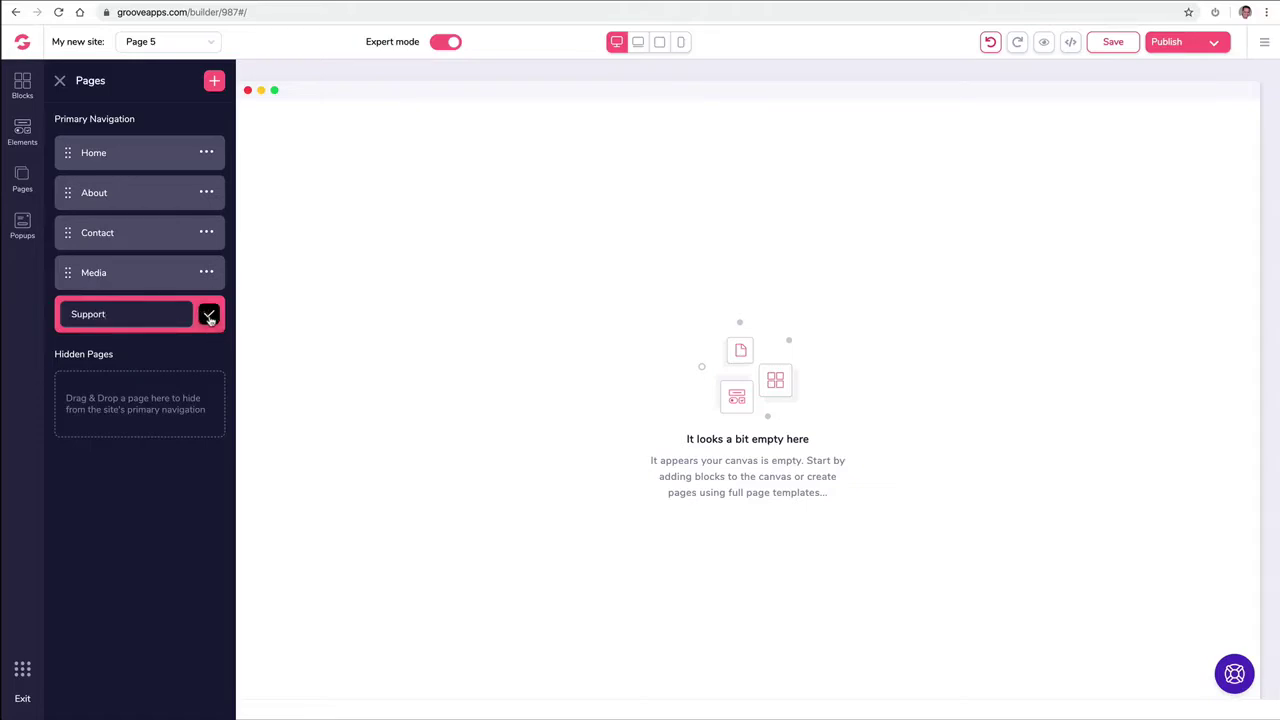
pyautogui.click(209, 316)
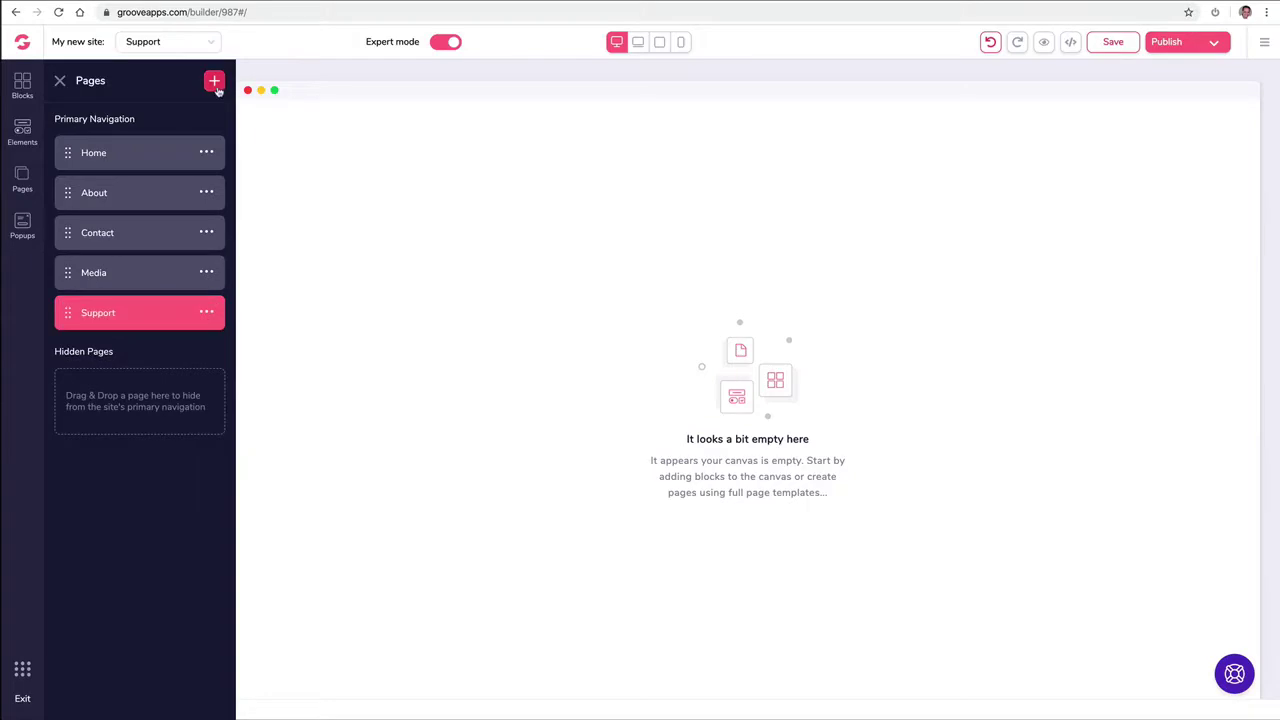
# Step: Add another blank-canvas page and name it 'Free Ebook'
pyautogui.click(216, 86)
pyautogui.click(134, 243)
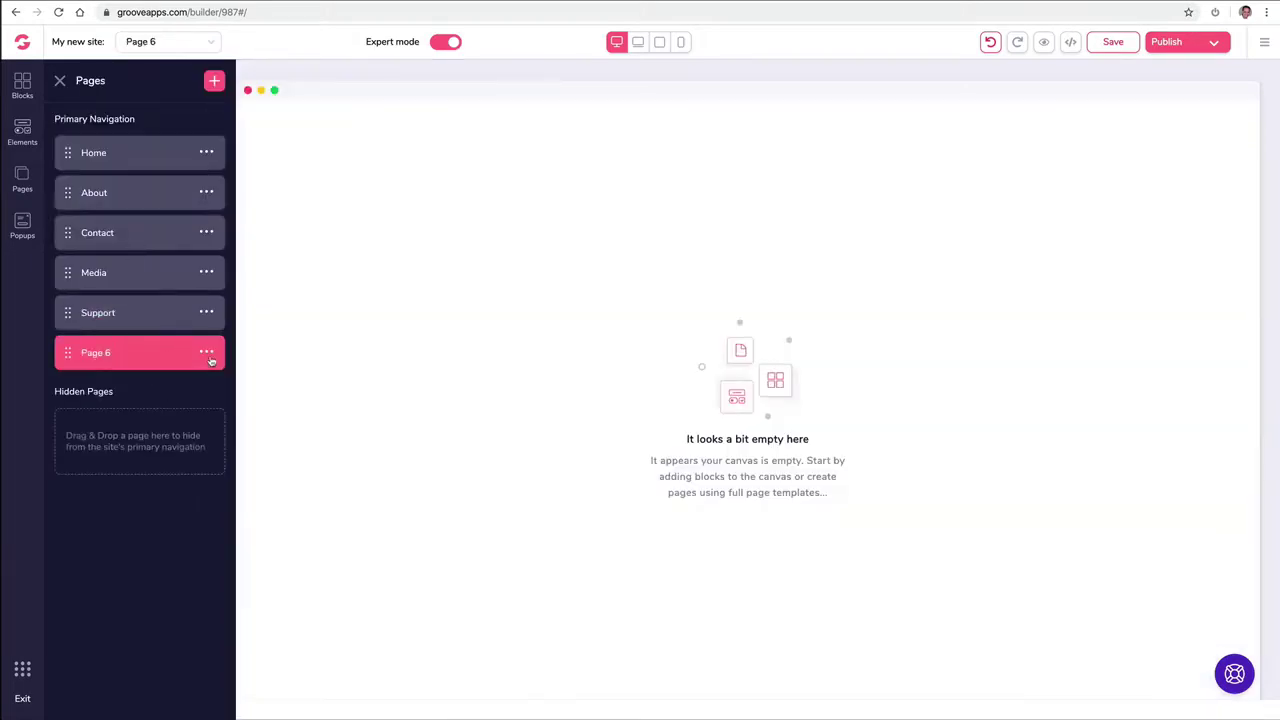
pyautogui.click(209, 358)
pyautogui.click(103, 421)
pyautogui.tripleClick(151, 356)
pyautogui.write('Free Ebook')
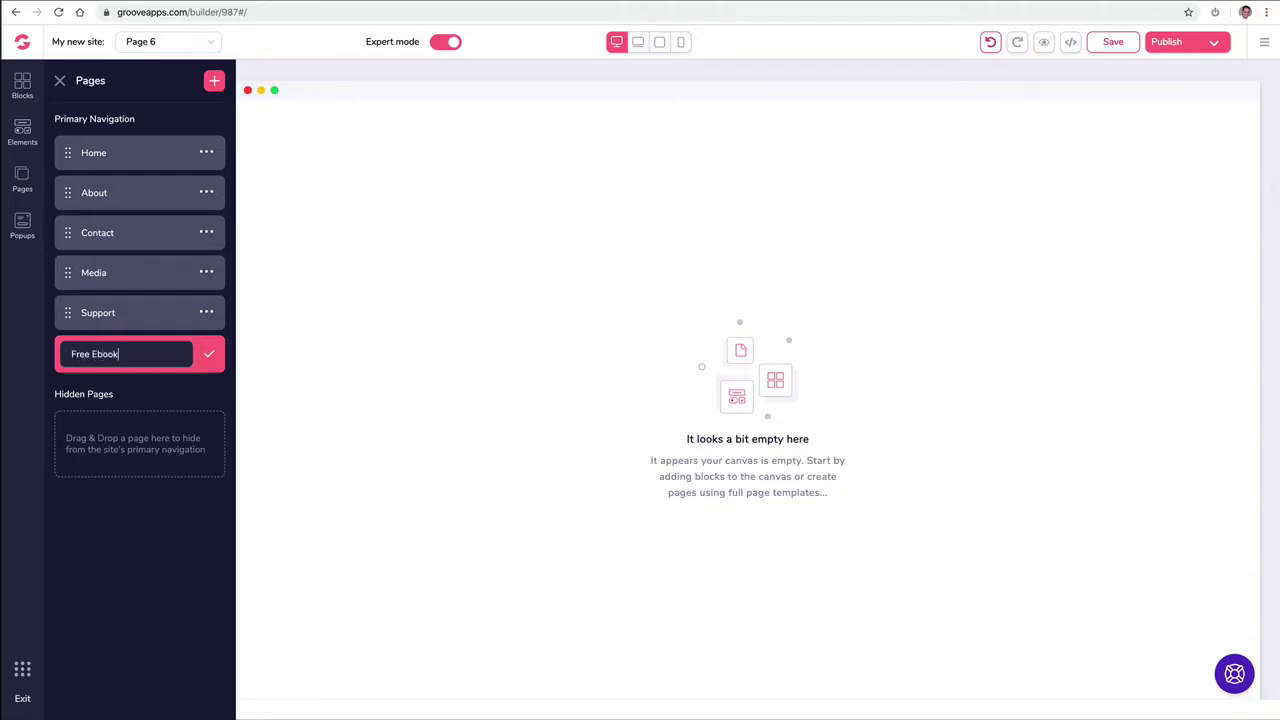
pyautogui.click(209, 356)
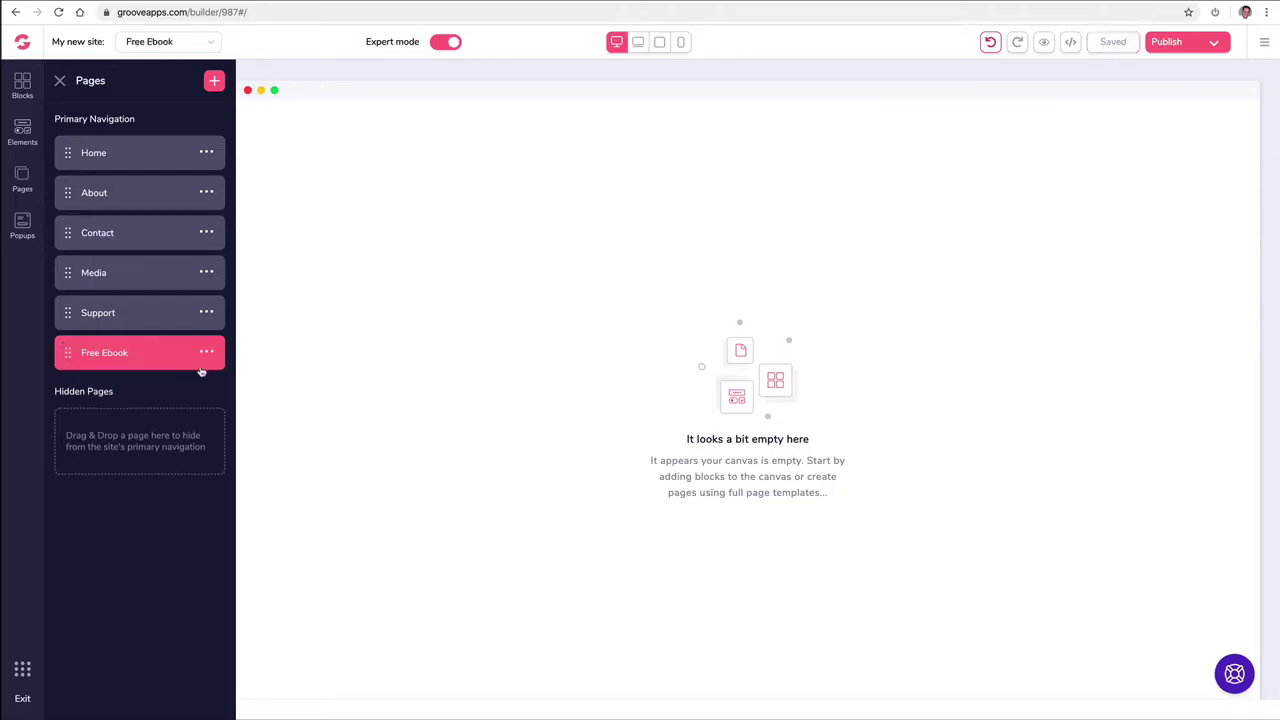
# Step: Add a final blank-canvas page and name it 'ThankYou Download'
pyautogui.click(216, 80)
pyautogui.click(136, 196)
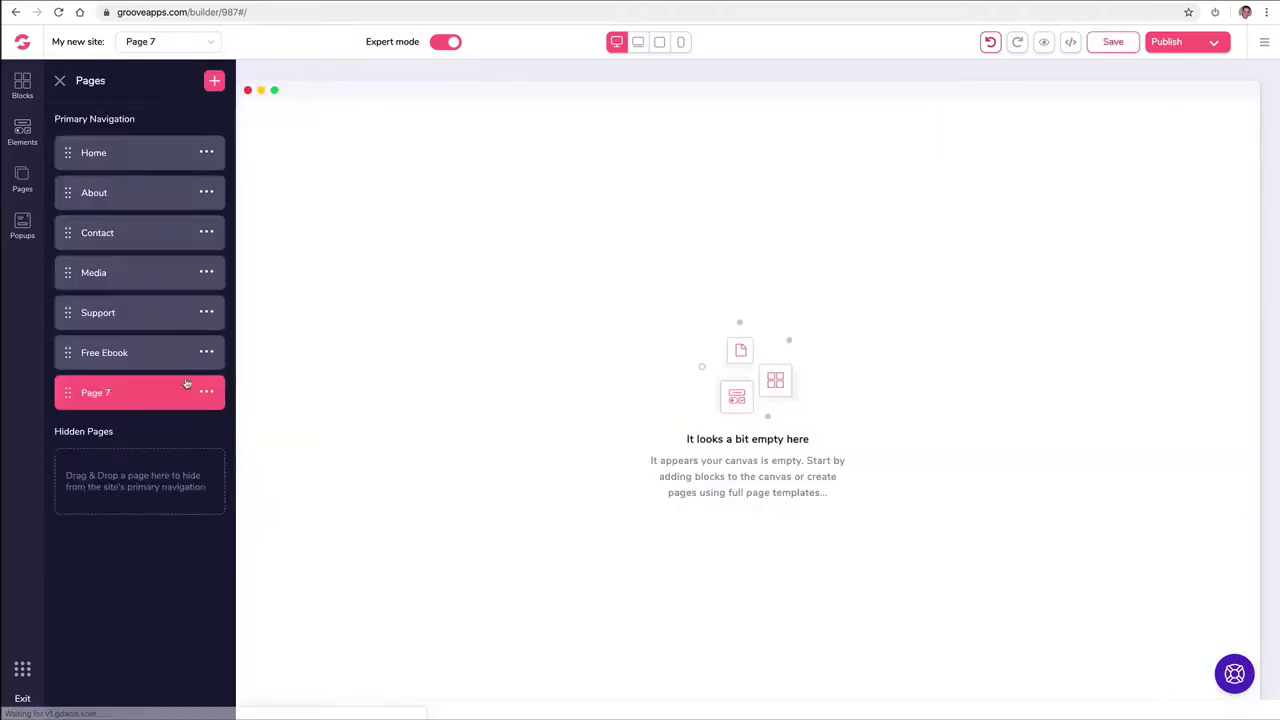
pyautogui.click(210, 393)
pyautogui.click(110, 464)
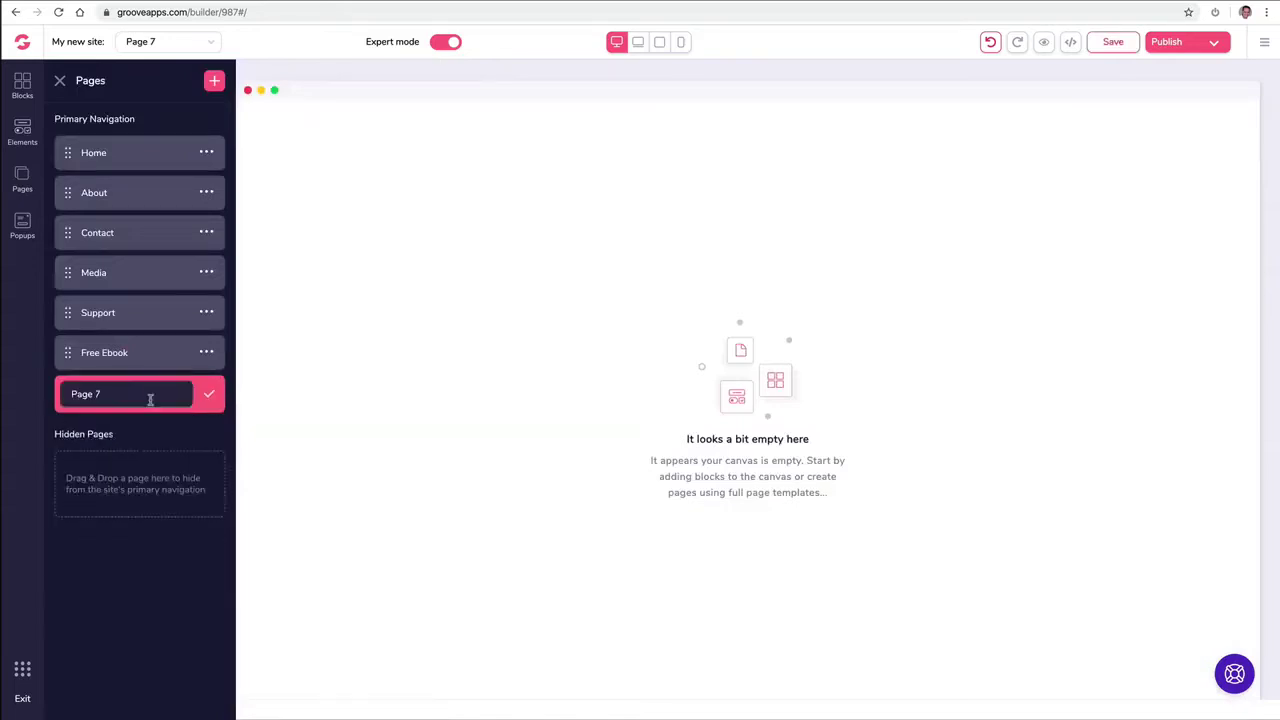
pyautogui.write('ThankYou Download')
pyautogui.click(209, 393)
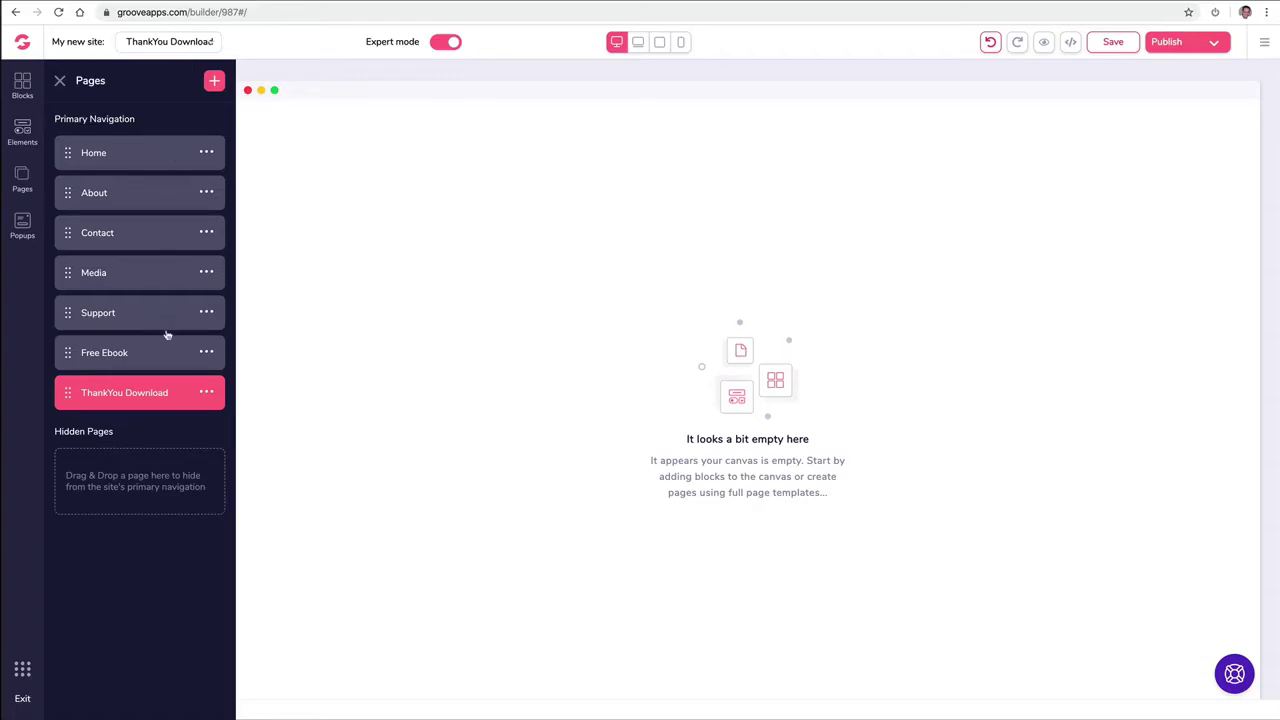
# Step: Switch the editor to the About page using the page selector beside 'My new site'
pyautogui.click(165, 41)
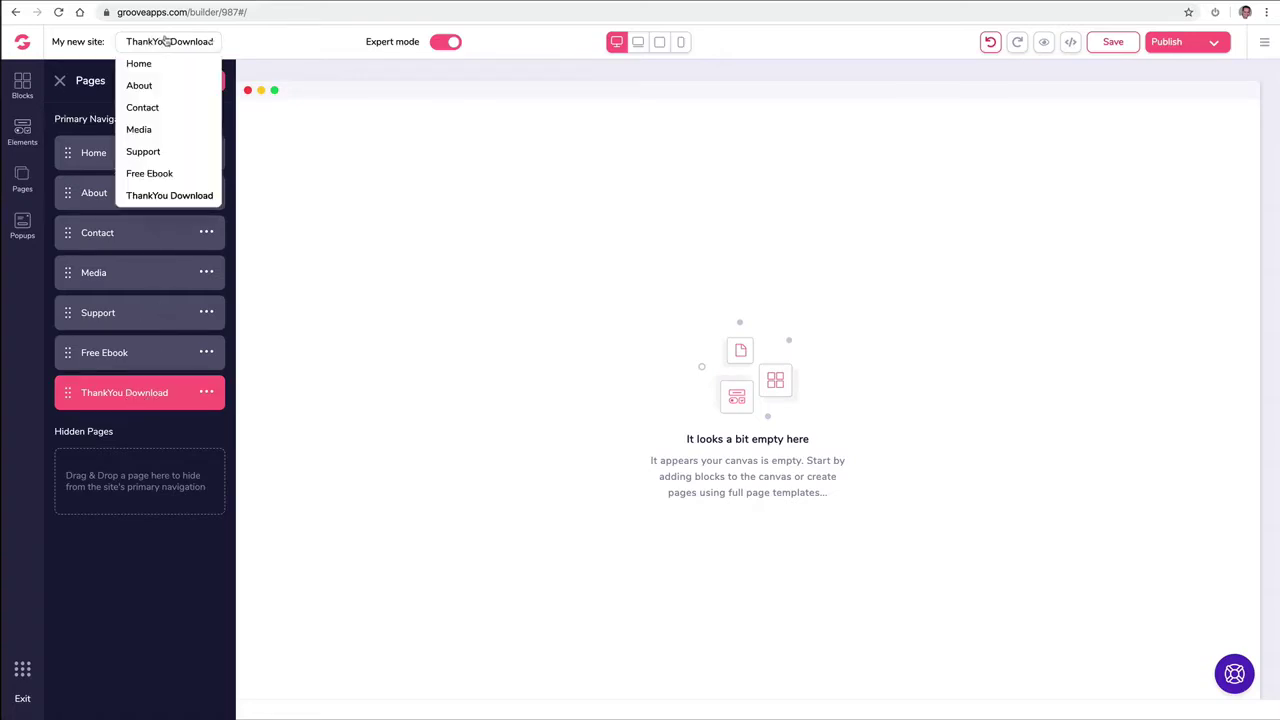
pyautogui.click(150, 87)
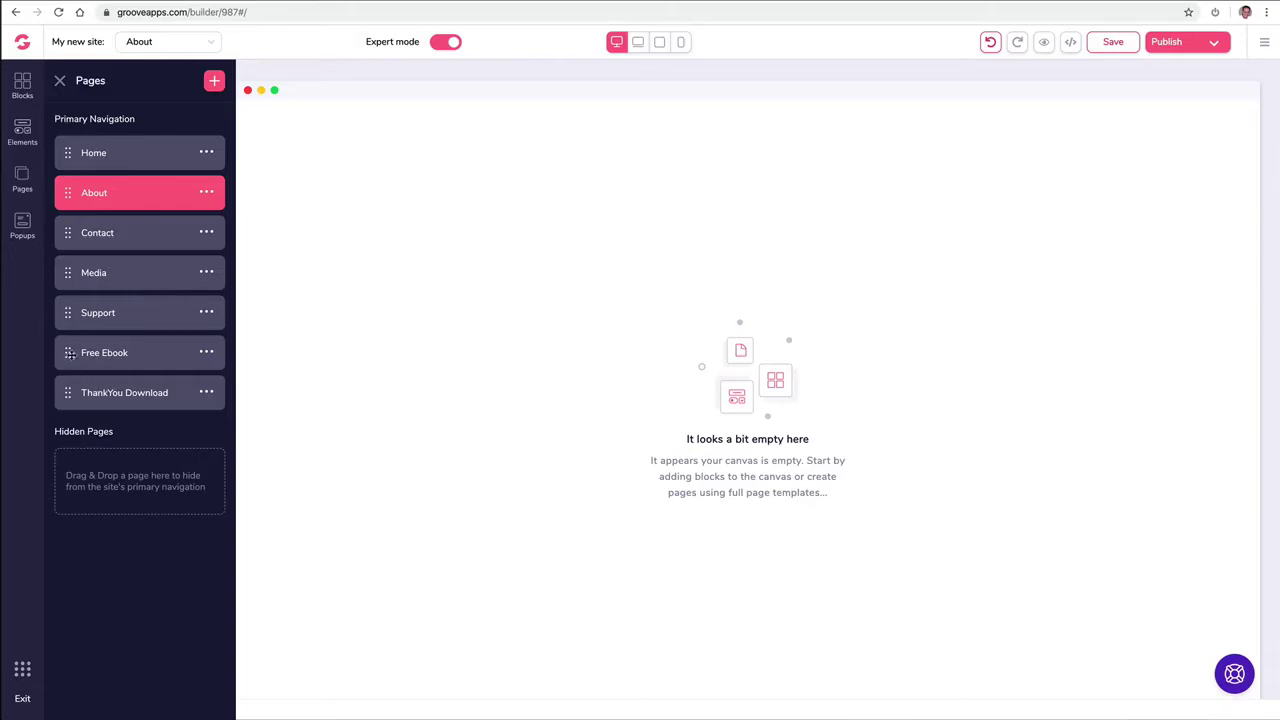
# Step: Move Free Ebook and ThankYou Download into Hidden Pages, then open ThankYou Download
pyautogui.click(70, 355)
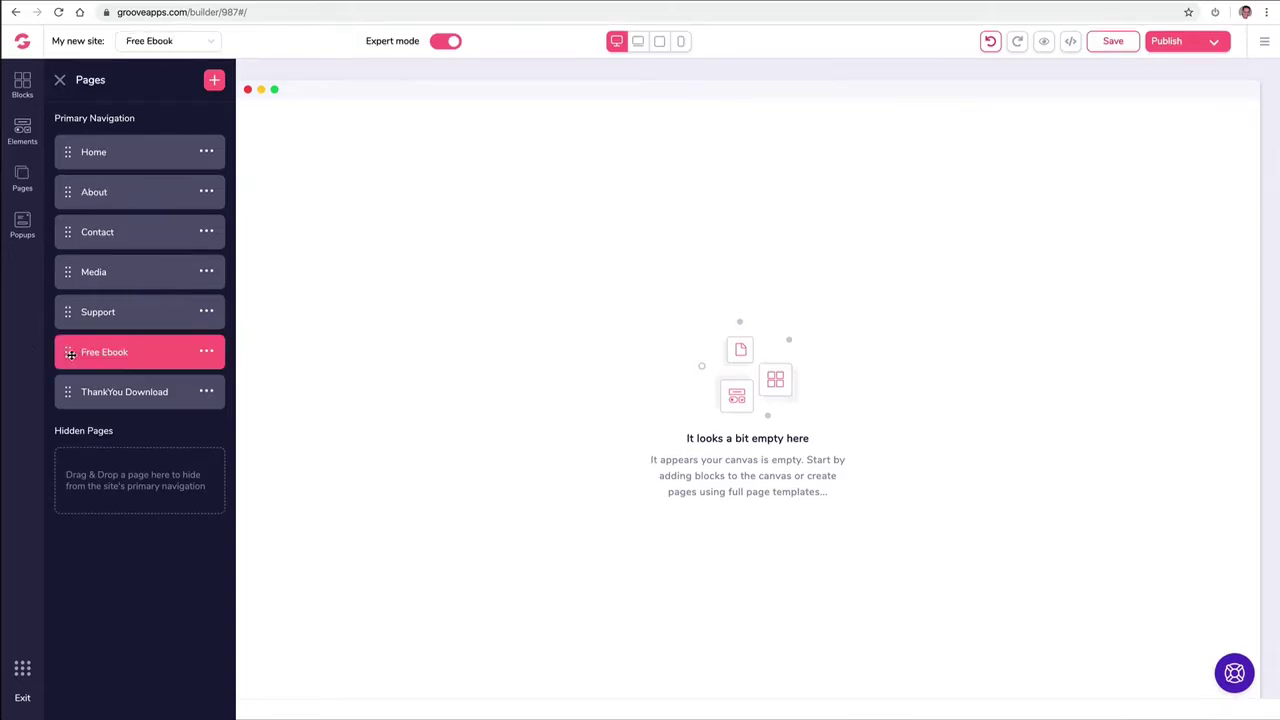
pyautogui.moveTo(68, 355); pyautogui.dragTo(77, 436)
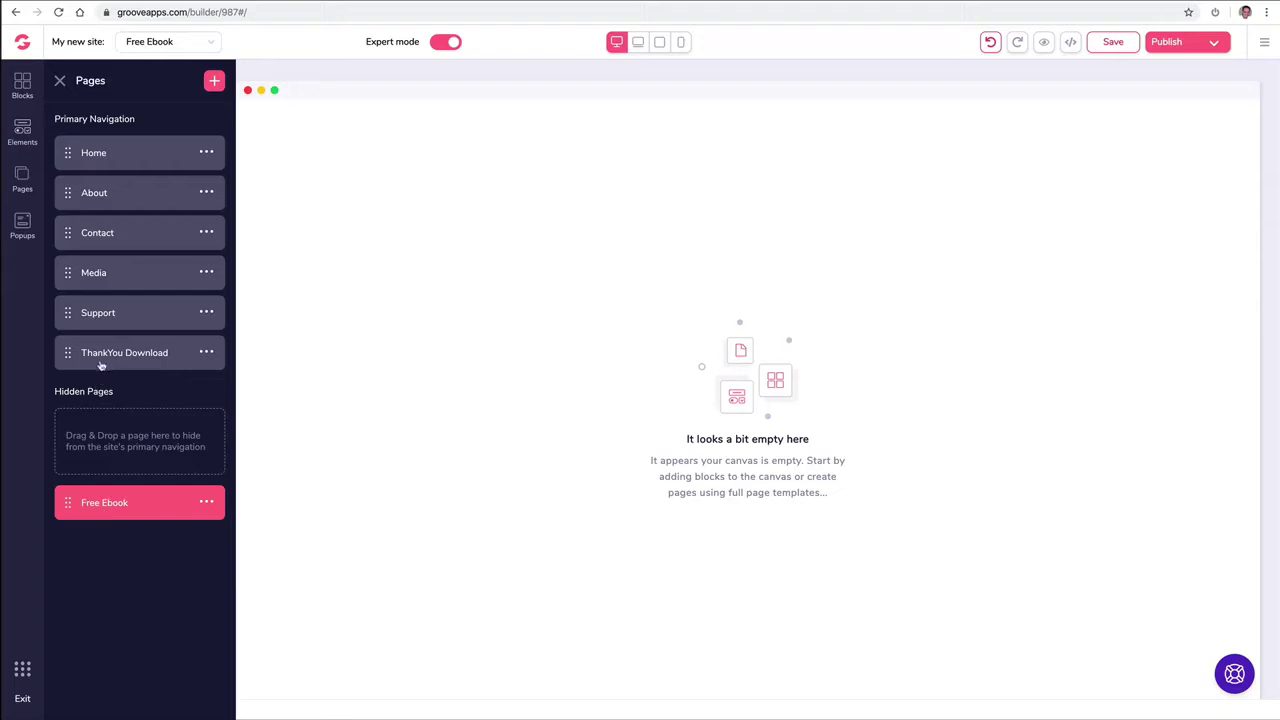
pyautogui.moveTo(69, 352); pyautogui.dragTo(70, 515)
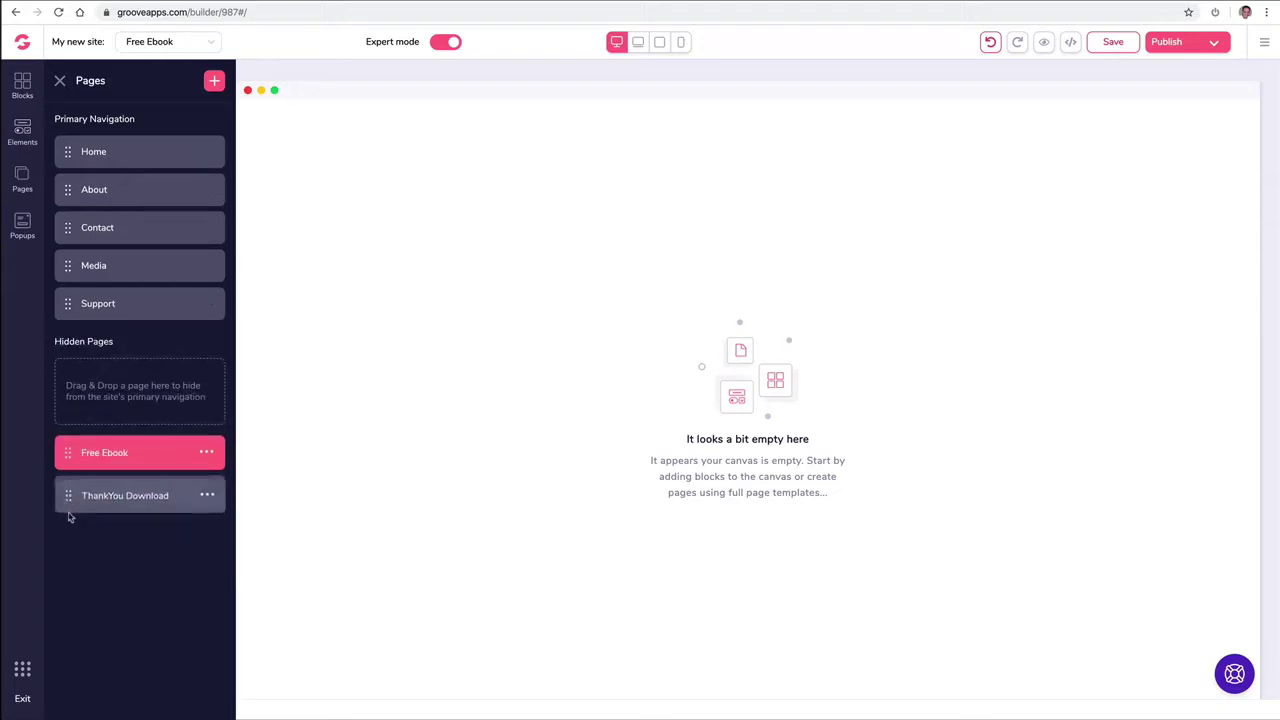
pyautogui.click(120, 504)
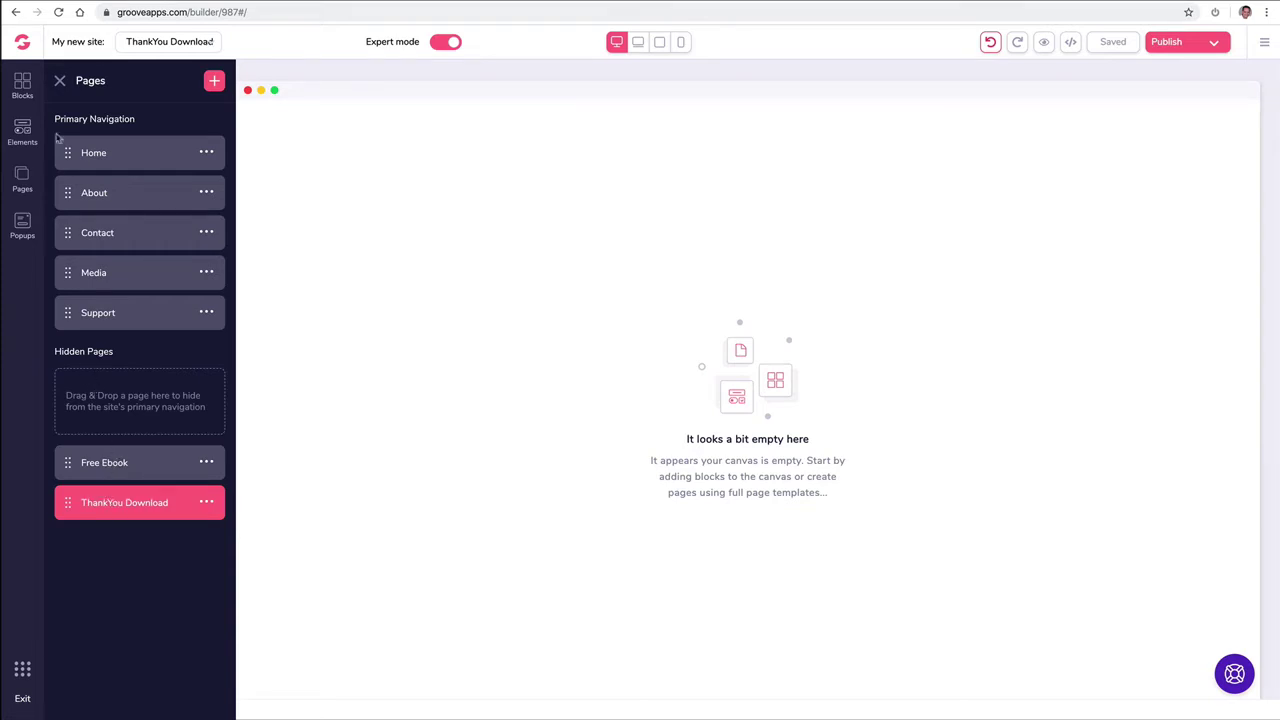
# Step: Place a wireframe navigation bar with logo, page links and social icons atop the ThankYou Download page
pyautogui.click(24, 86)
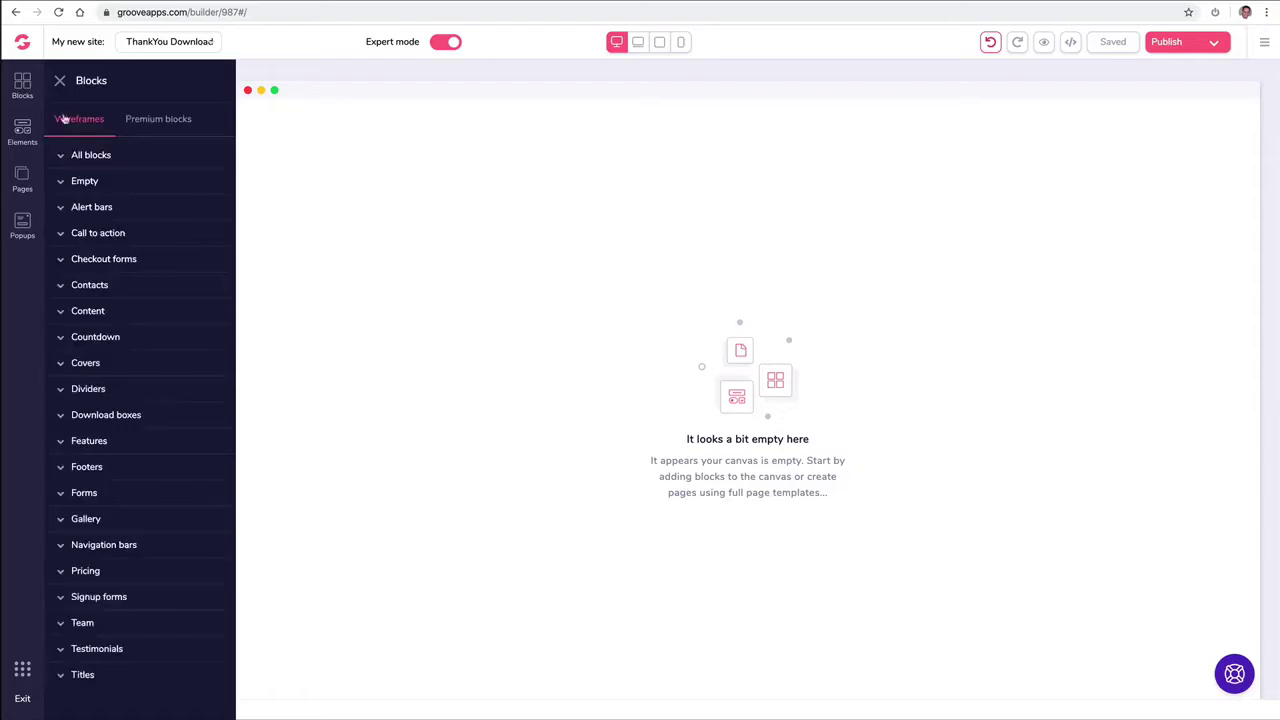
pyautogui.click(150, 121)
pyautogui.click(117, 368)
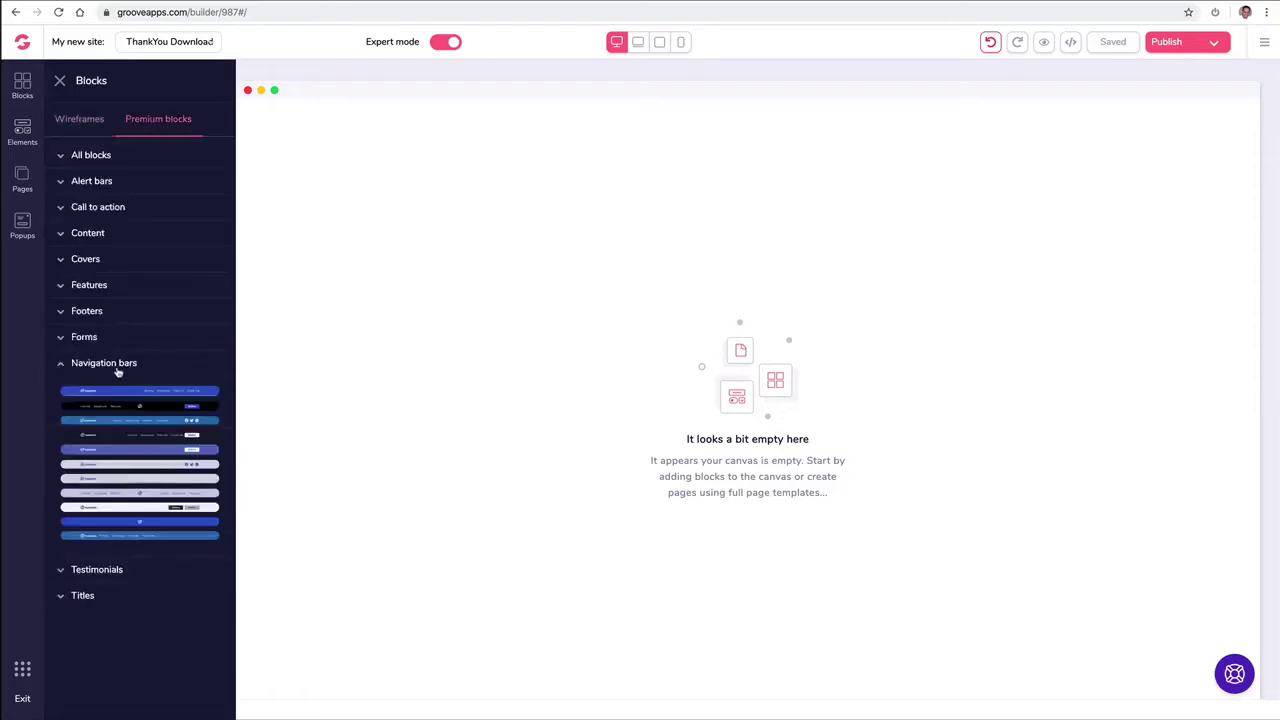
pyautogui.click(88, 119)
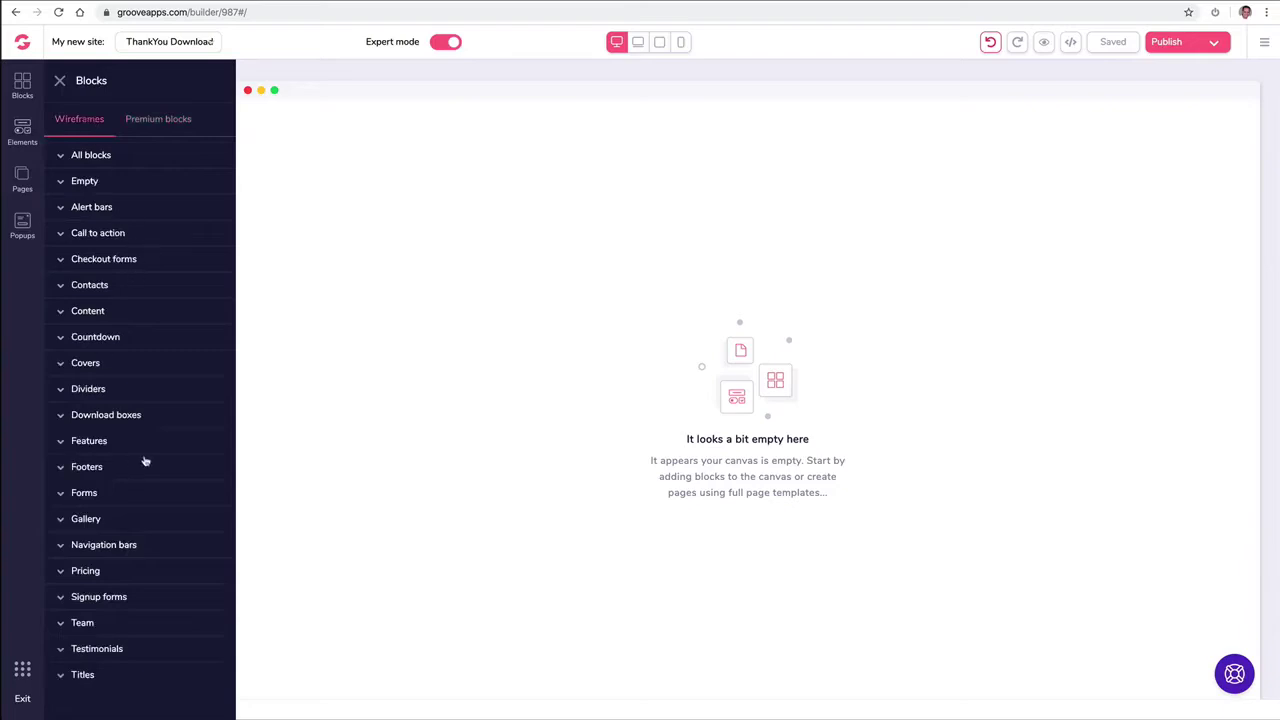
pyautogui.click(107, 545)
pyautogui.scroll(-2, 150, 505)
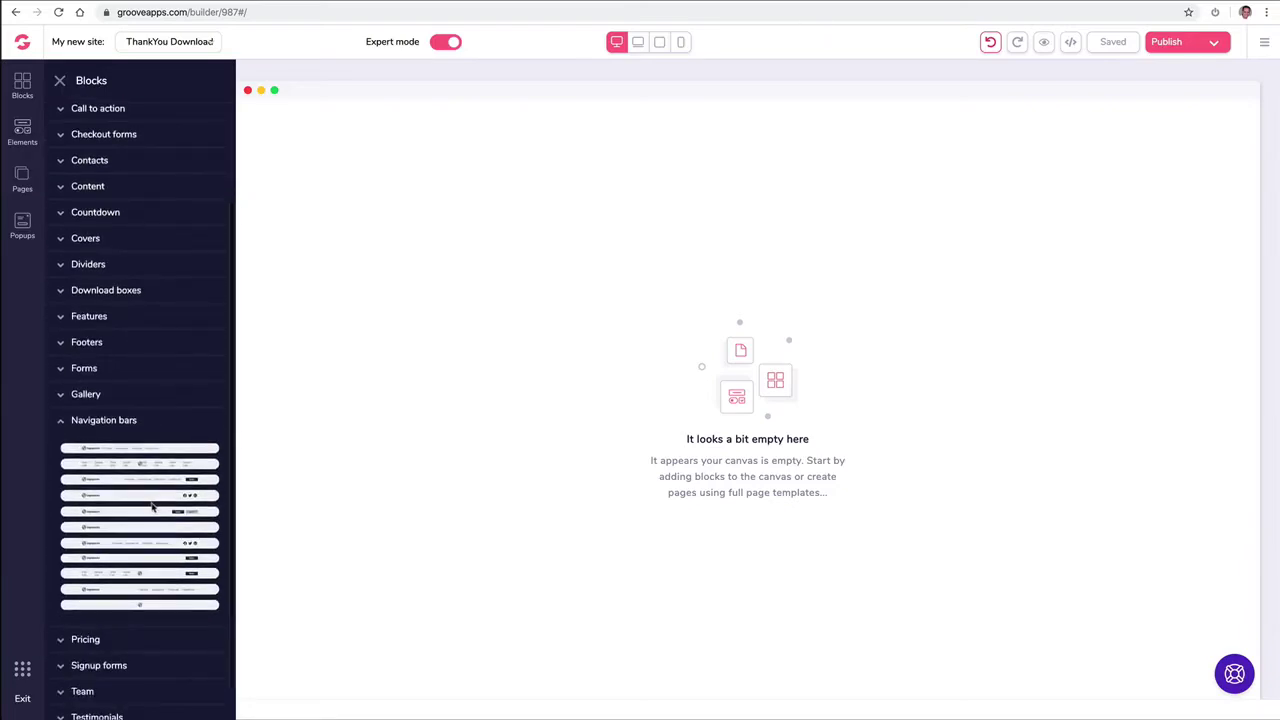
pyautogui.moveTo(142, 543); pyautogui.dragTo(620, 149)
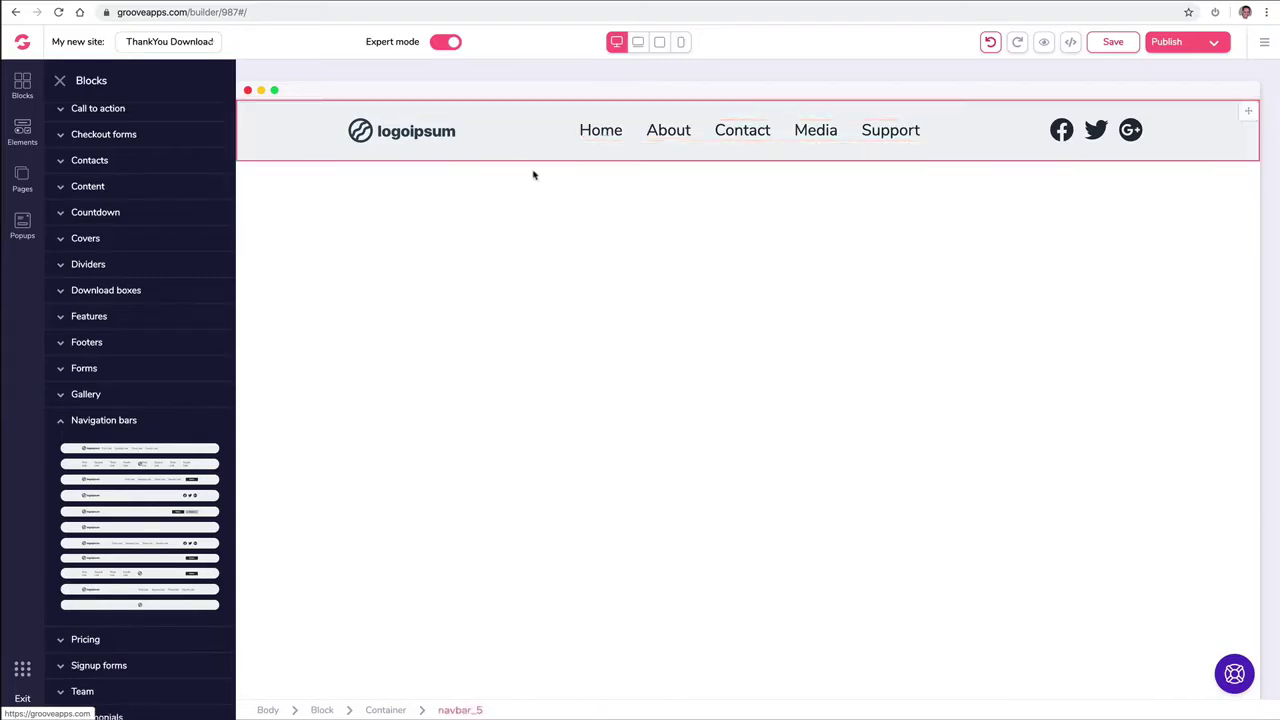
pyautogui.click(22, 178)
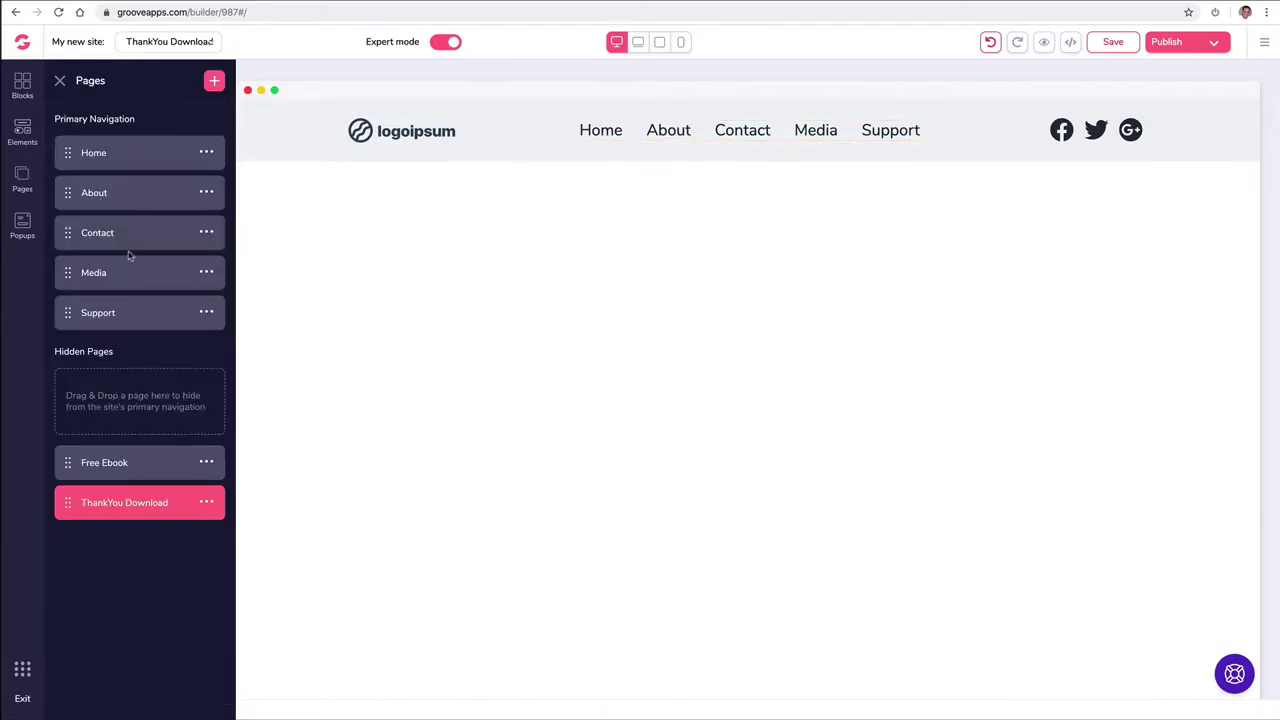
# Step: Drag Media onto Contact so the navbar shows a Contact dropdown, then verify the menu links
pyautogui.moveTo(72, 315); pyautogui.dragTo(69, 266)
pyautogui.moveTo(68, 273); pyautogui.dragTo(110, 255)
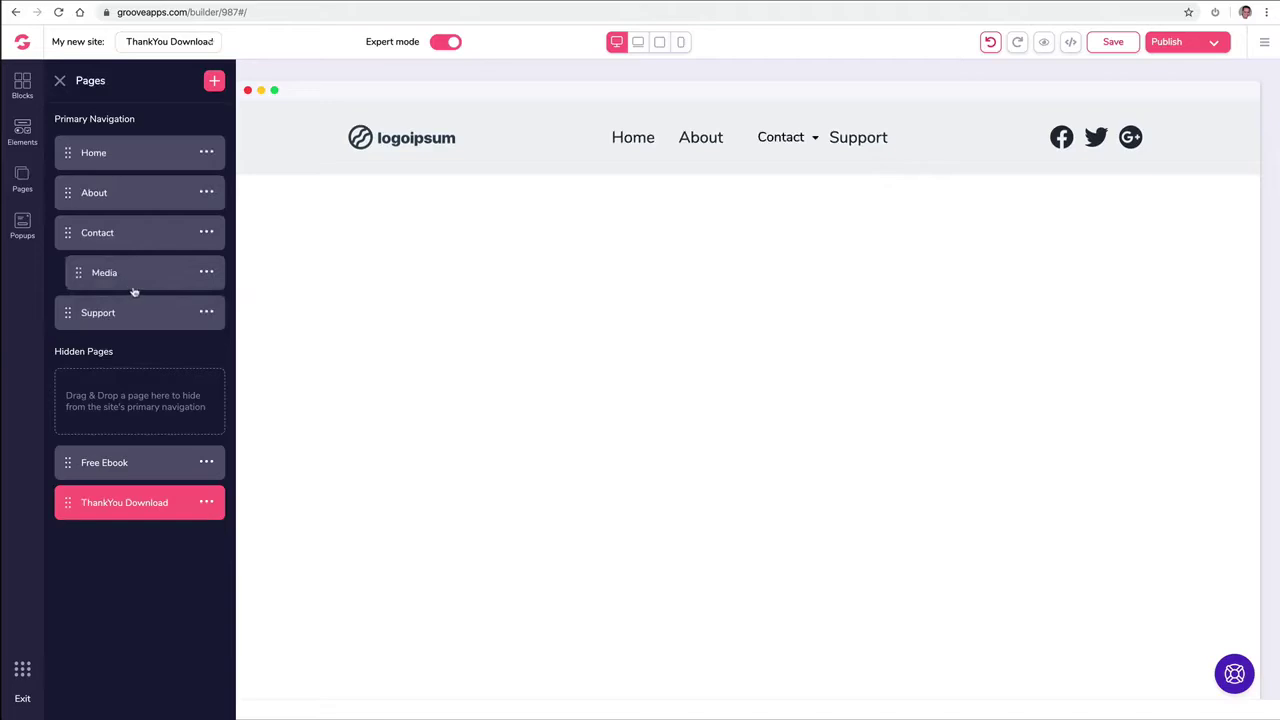
pyautogui.click(812, 140)
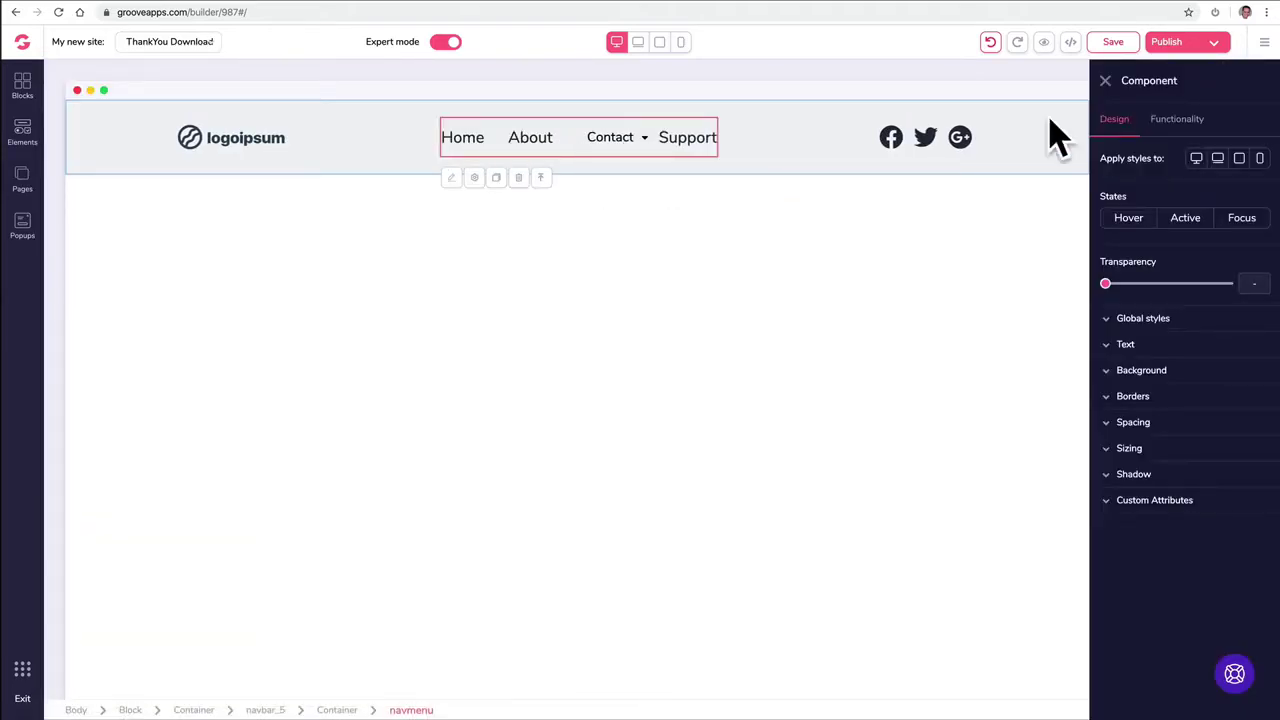
pyautogui.click(1105, 81)
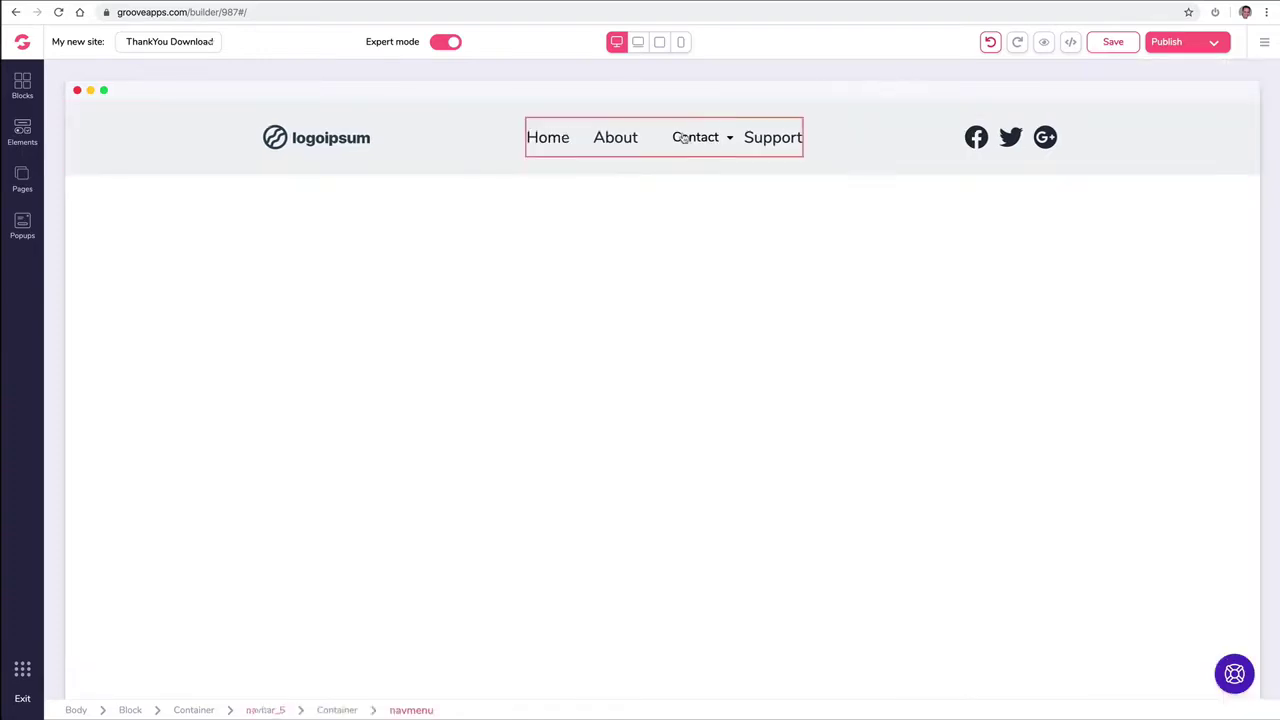
pyautogui.click(21, 178)
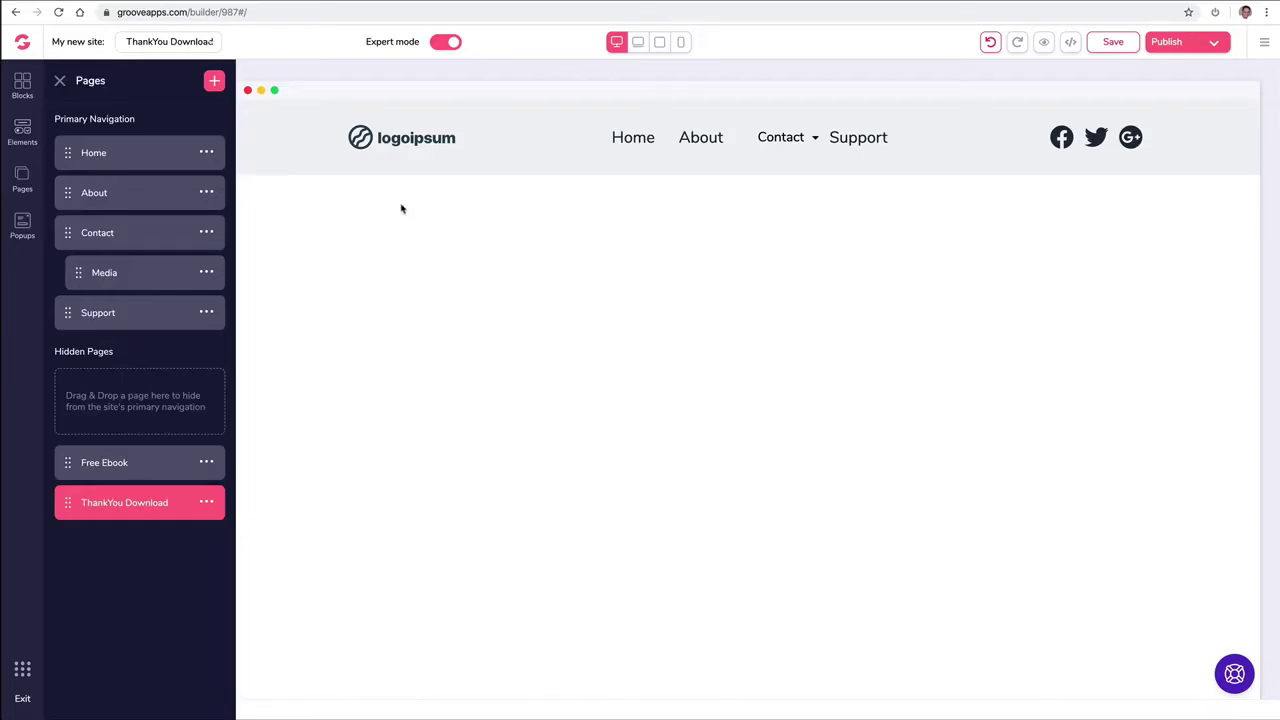
# Step: Replace the logoipsum navbar logo with the uploaded logo-with-text PNG found by searching 'logo'
pyautogui.click(408, 141)
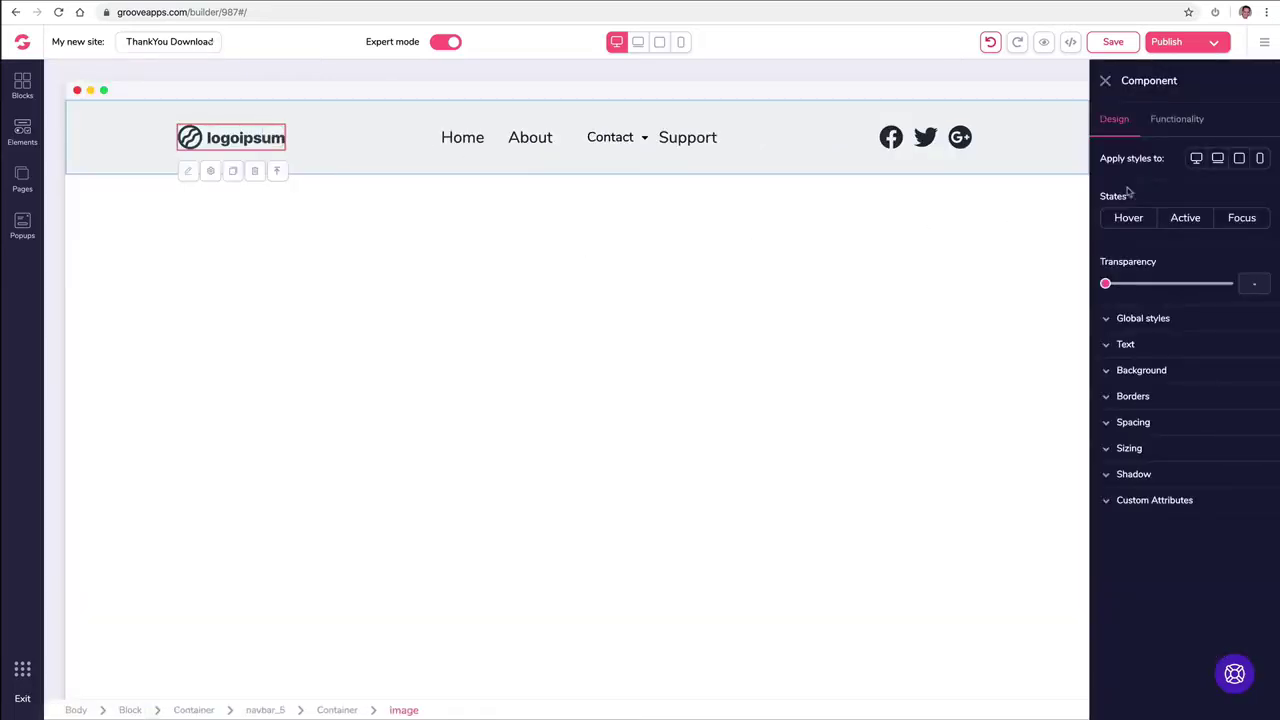
pyautogui.click(1181, 126)
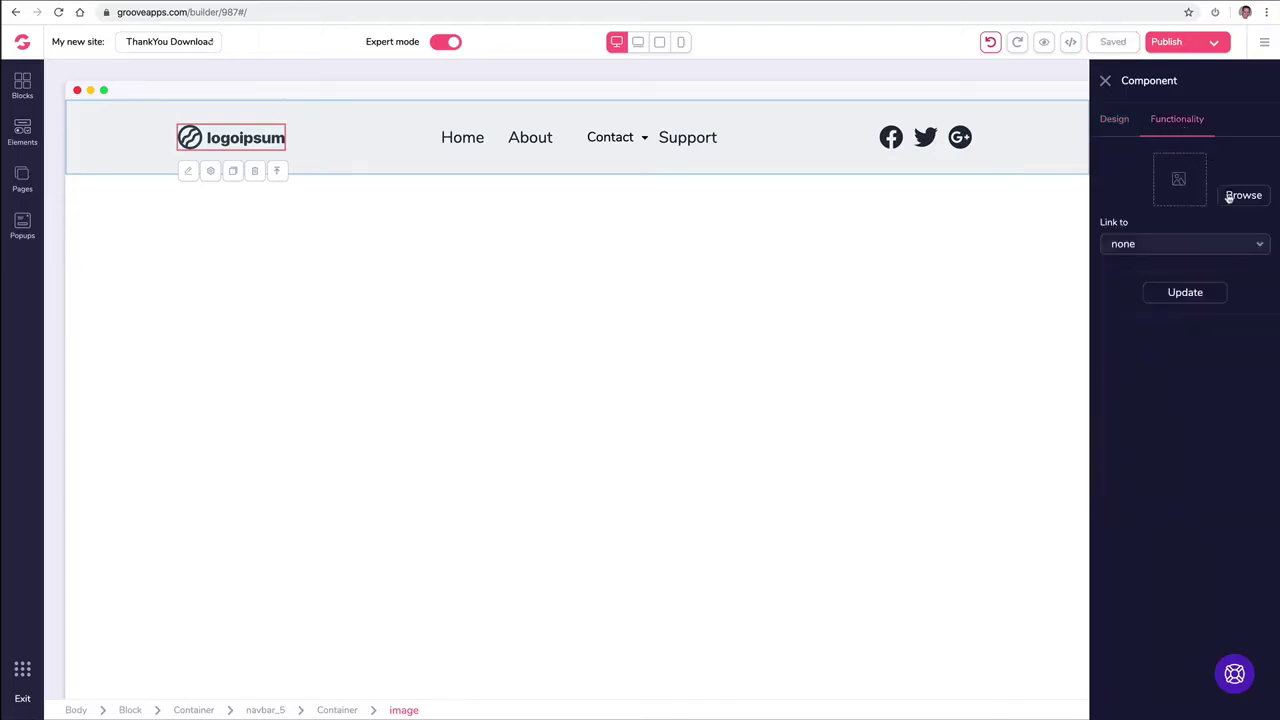
pyautogui.click(1240, 196)
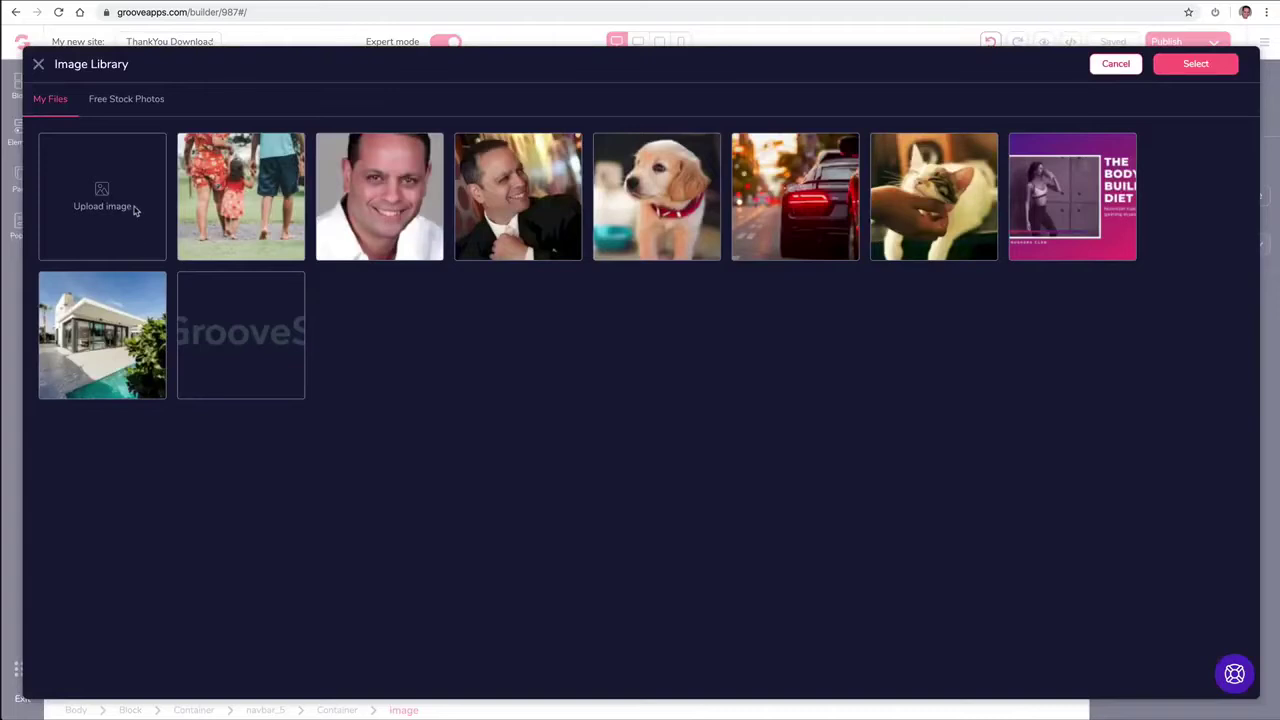
pyautogui.click(129, 206)
pyautogui.click(1057, 36)
pyautogui.write('logo')
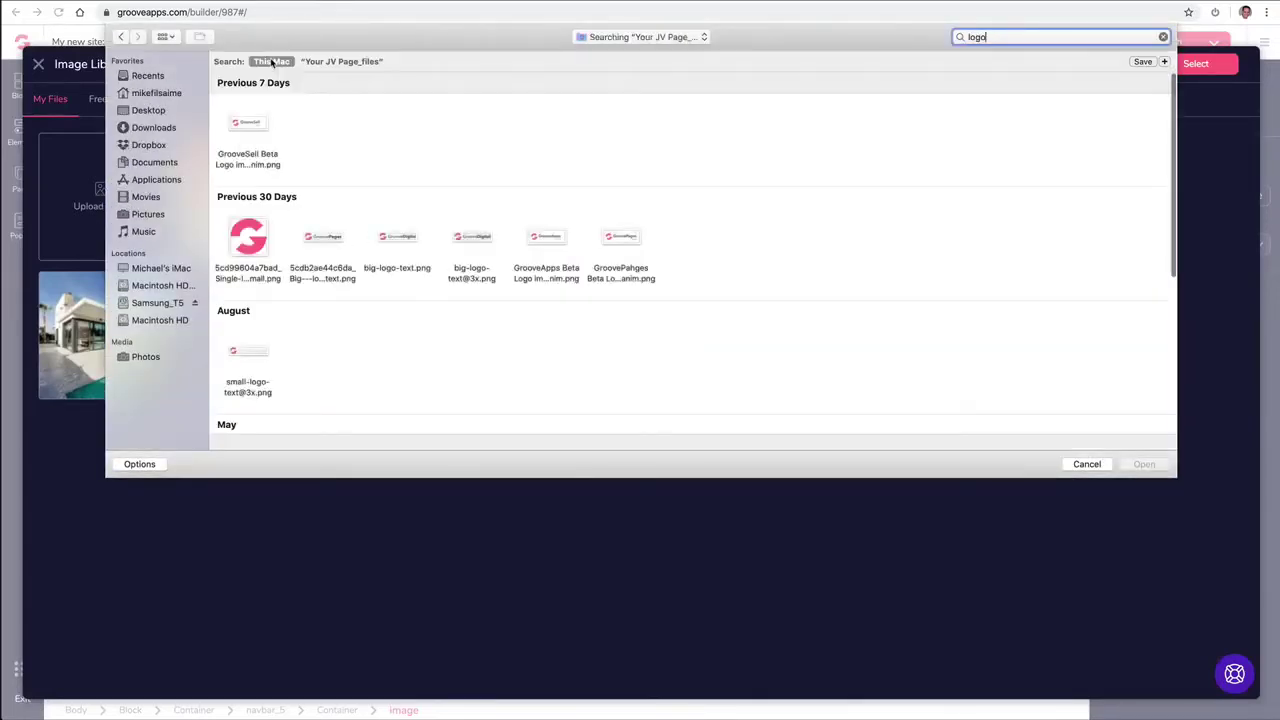
pyautogui.click(324, 240)
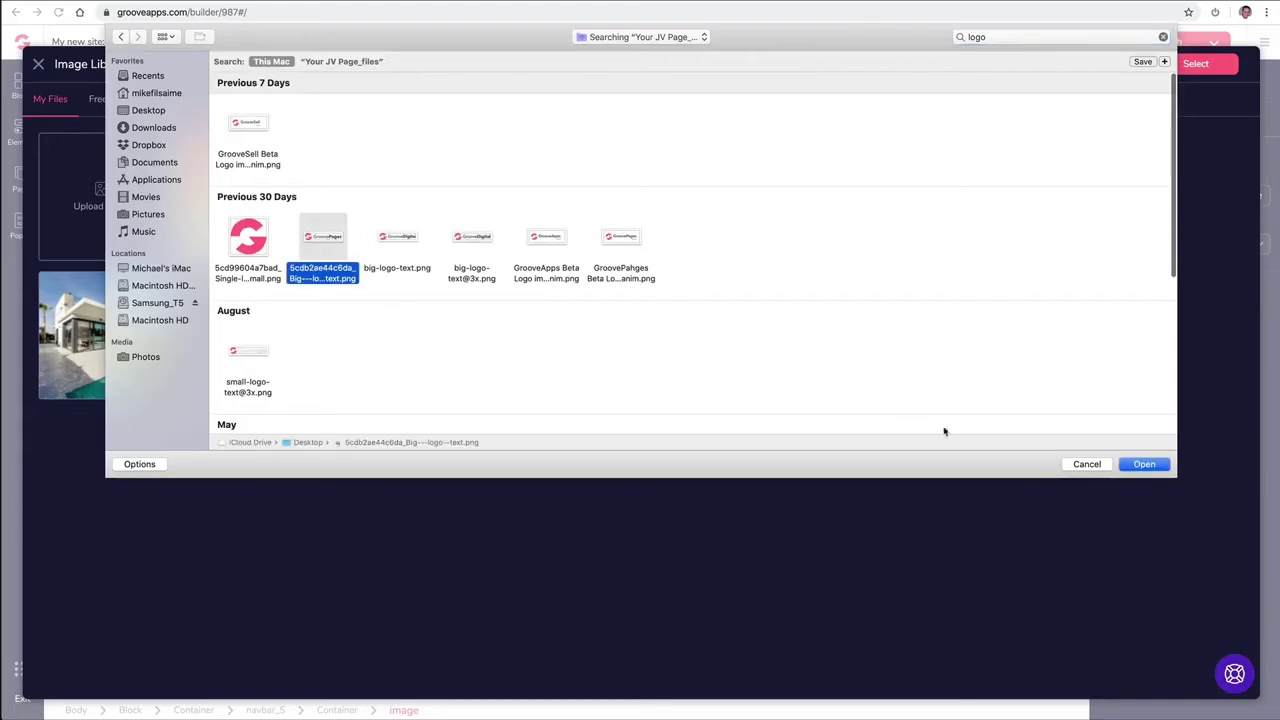
pyautogui.click(1143, 464)
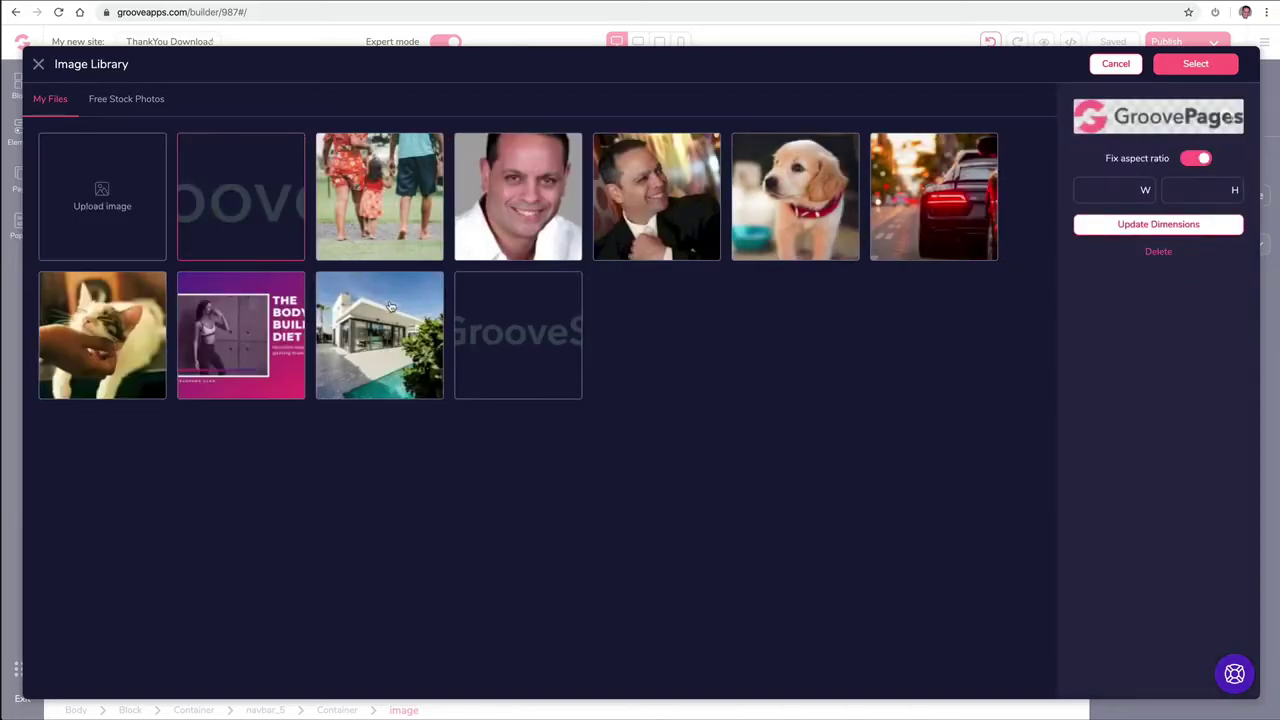
pyautogui.click(1204, 66)
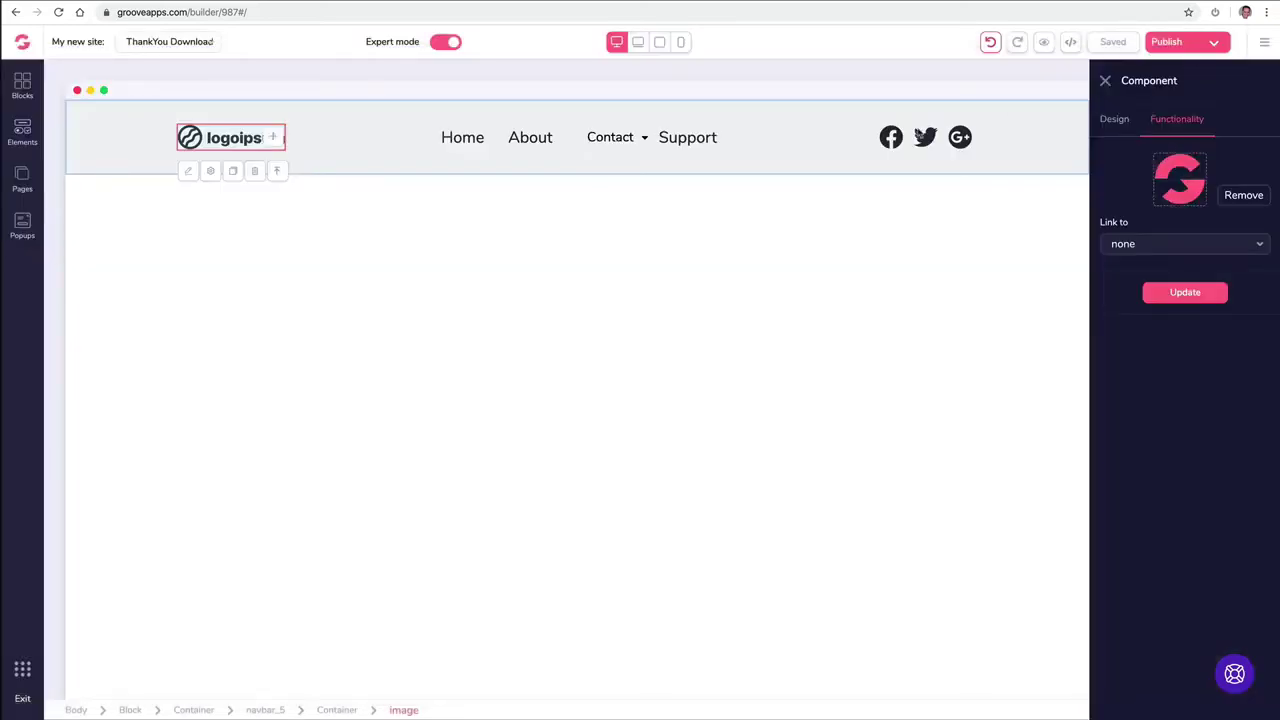
pyautogui.click(1174, 292)
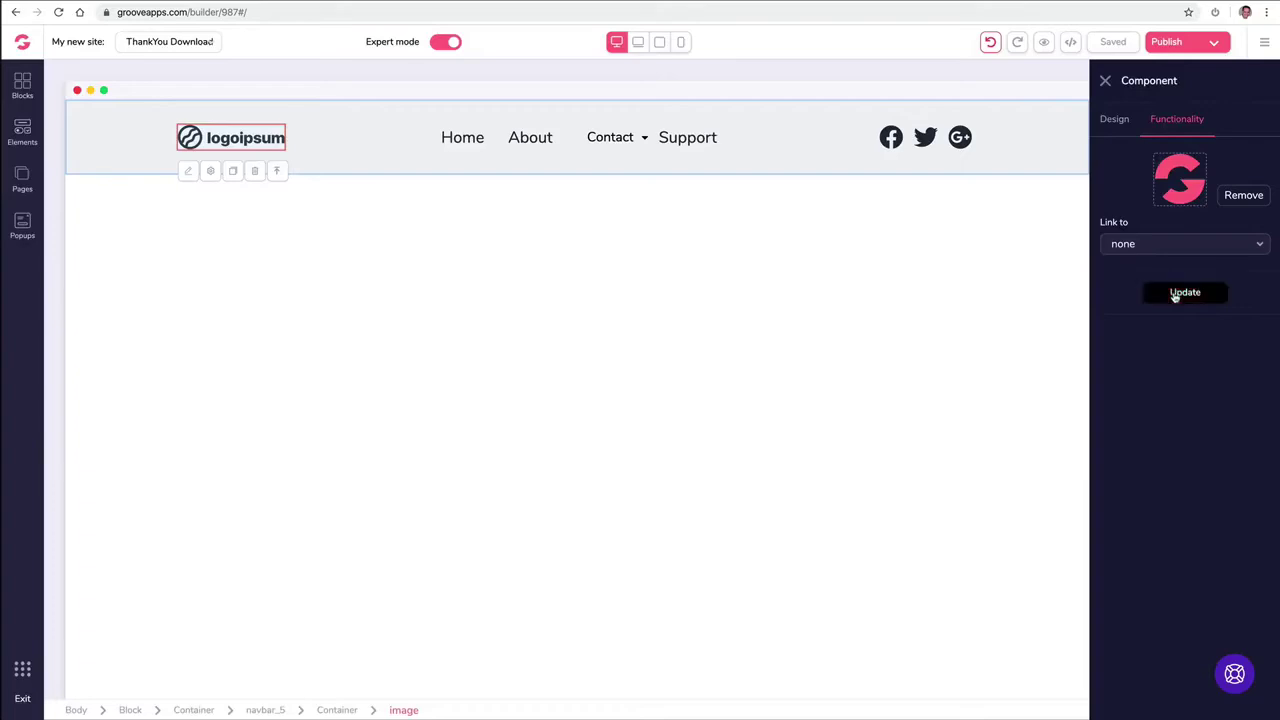
pyautogui.click(406, 241)
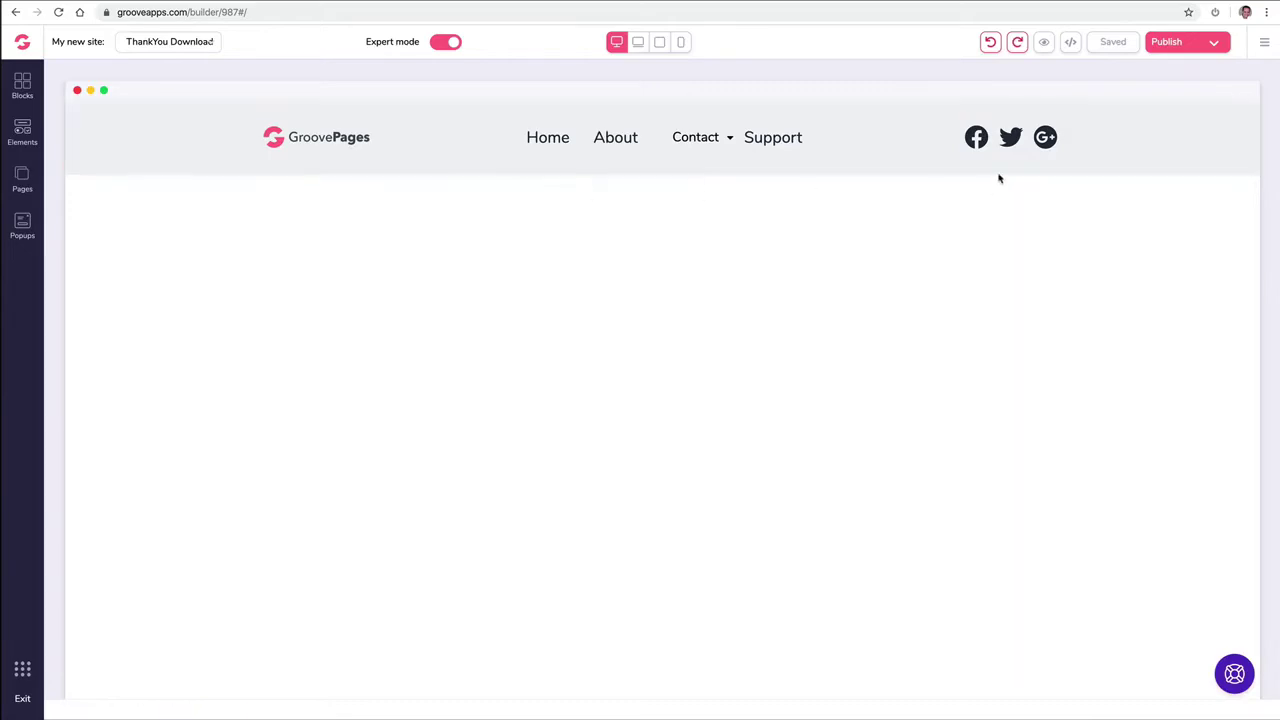
# Step: Set the navigation bar's background colour to pink
pyautogui.click(108, 128)
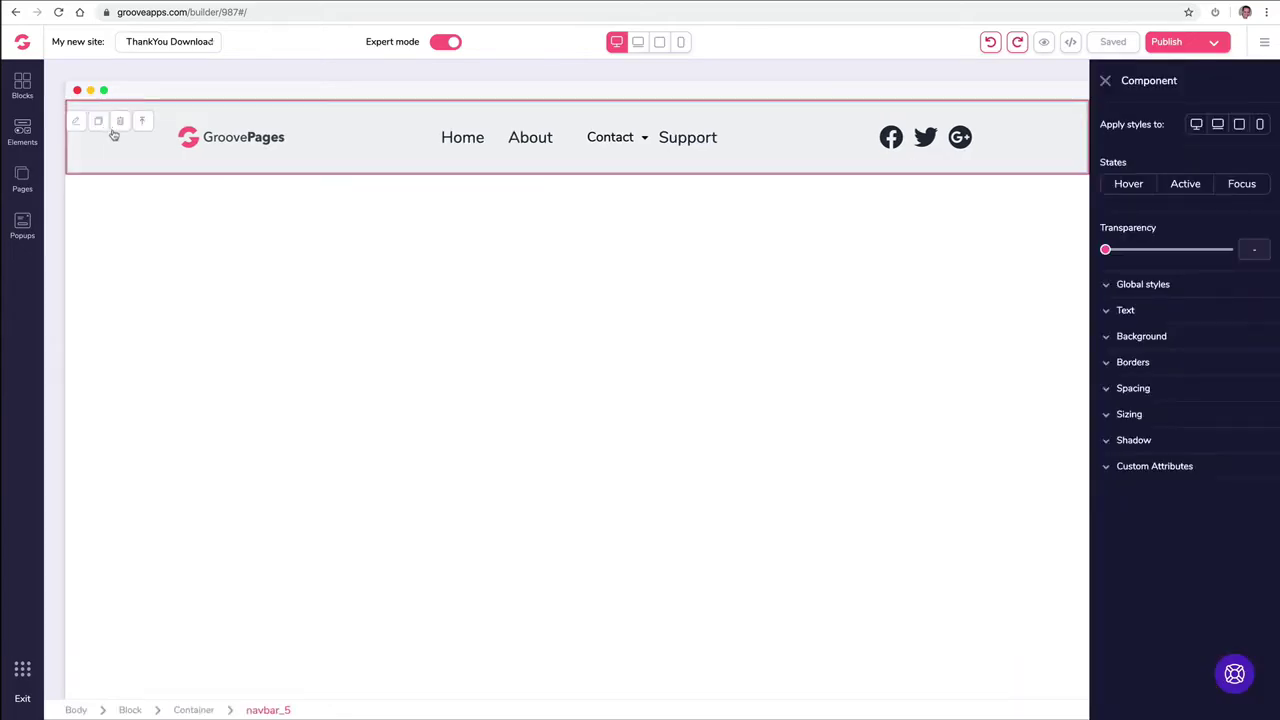
pyautogui.click(1107, 338)
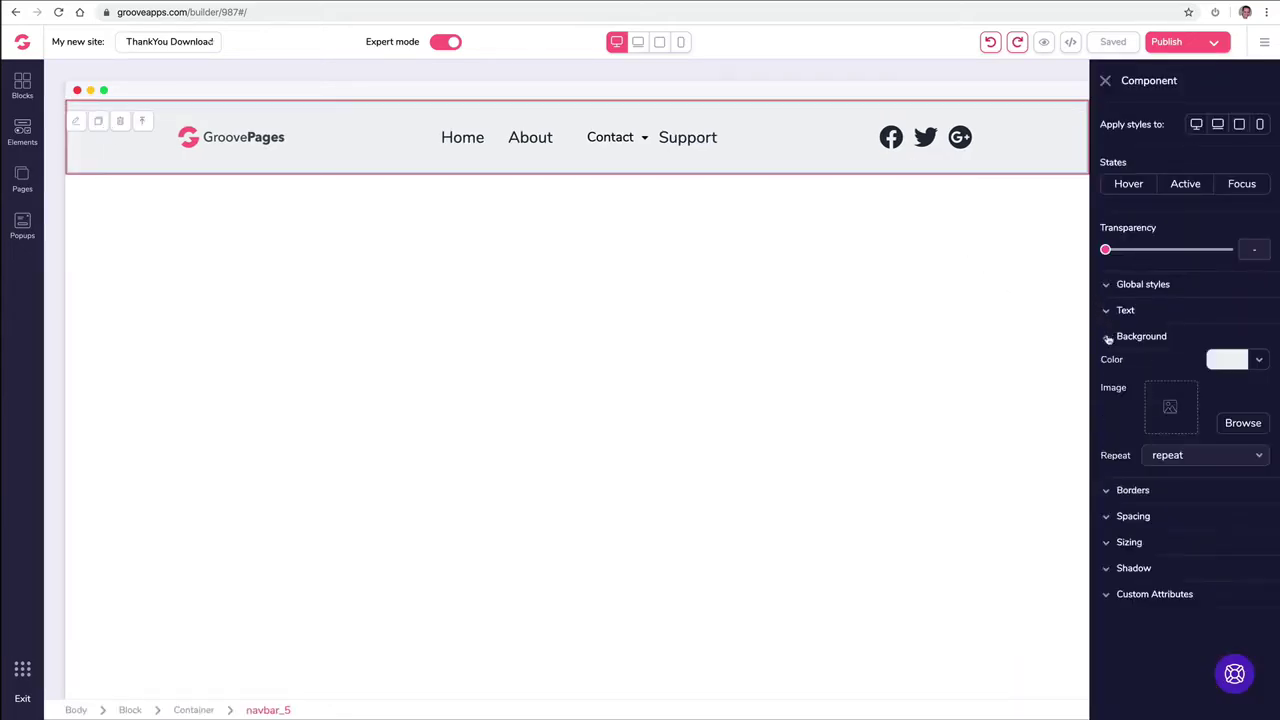
pyautogui.click(1259, 364)
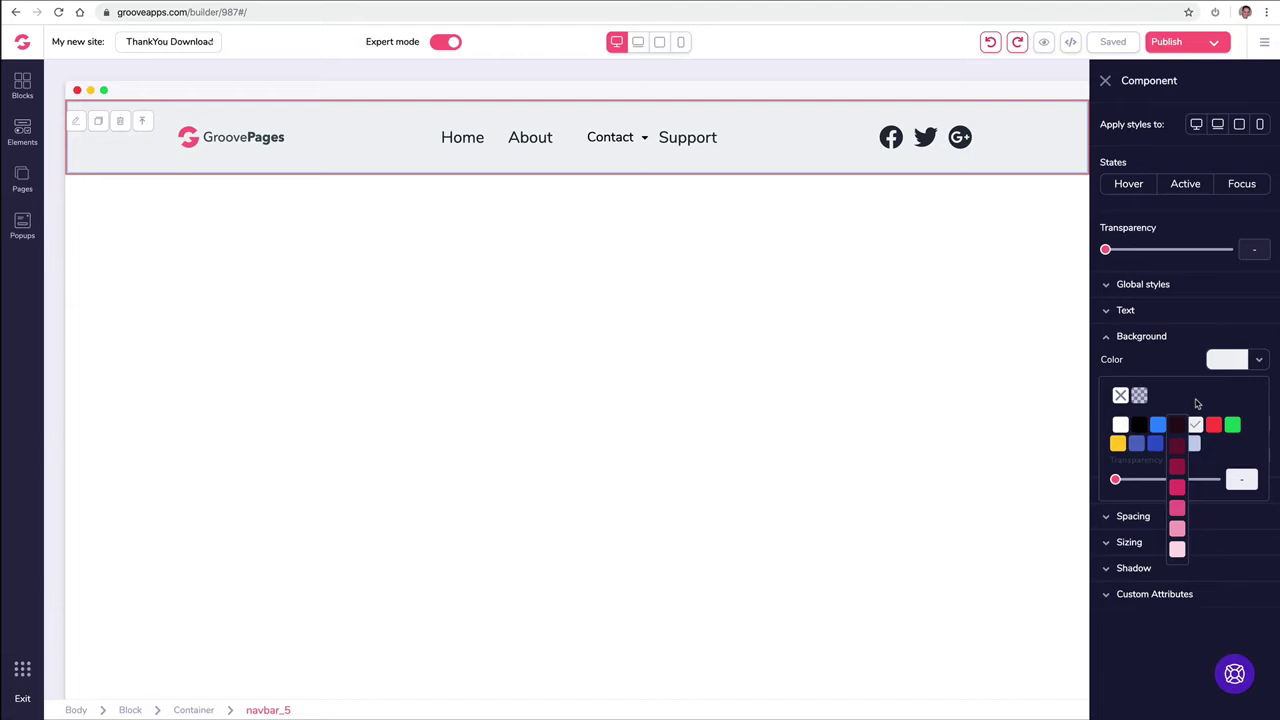
pyautogui.click(1176, 529)
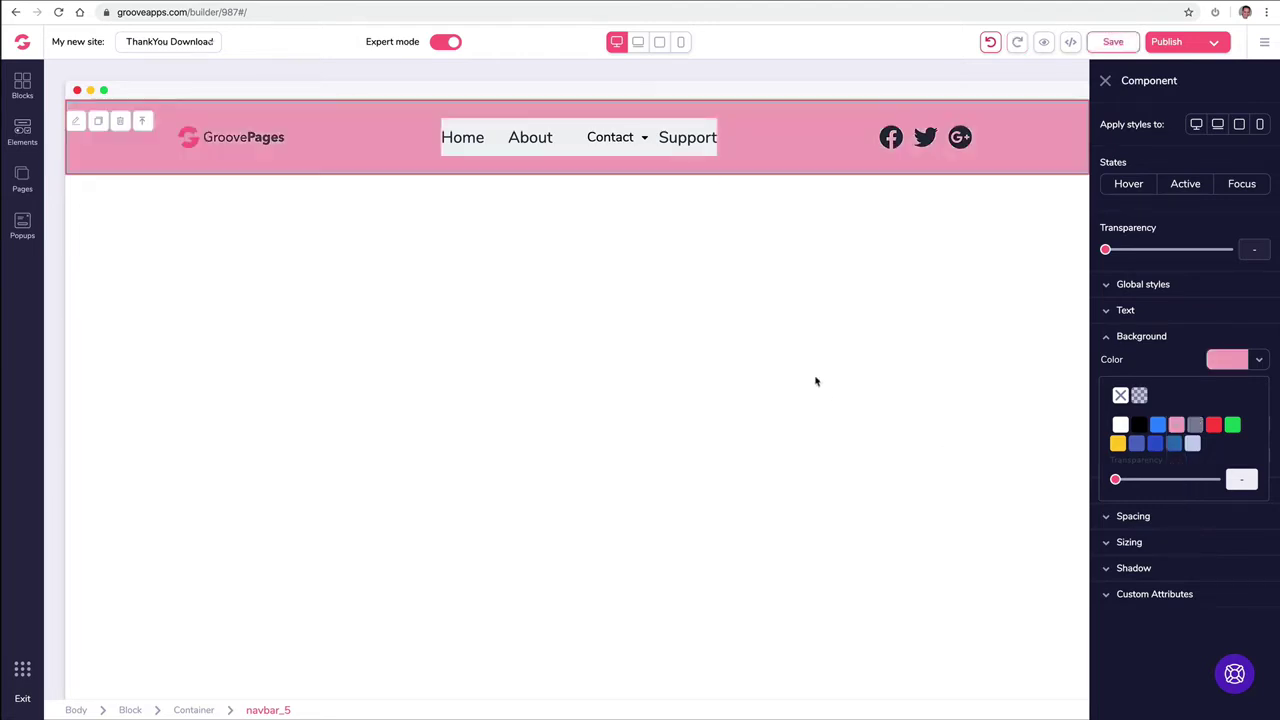
pyautogui.click(497, 133)
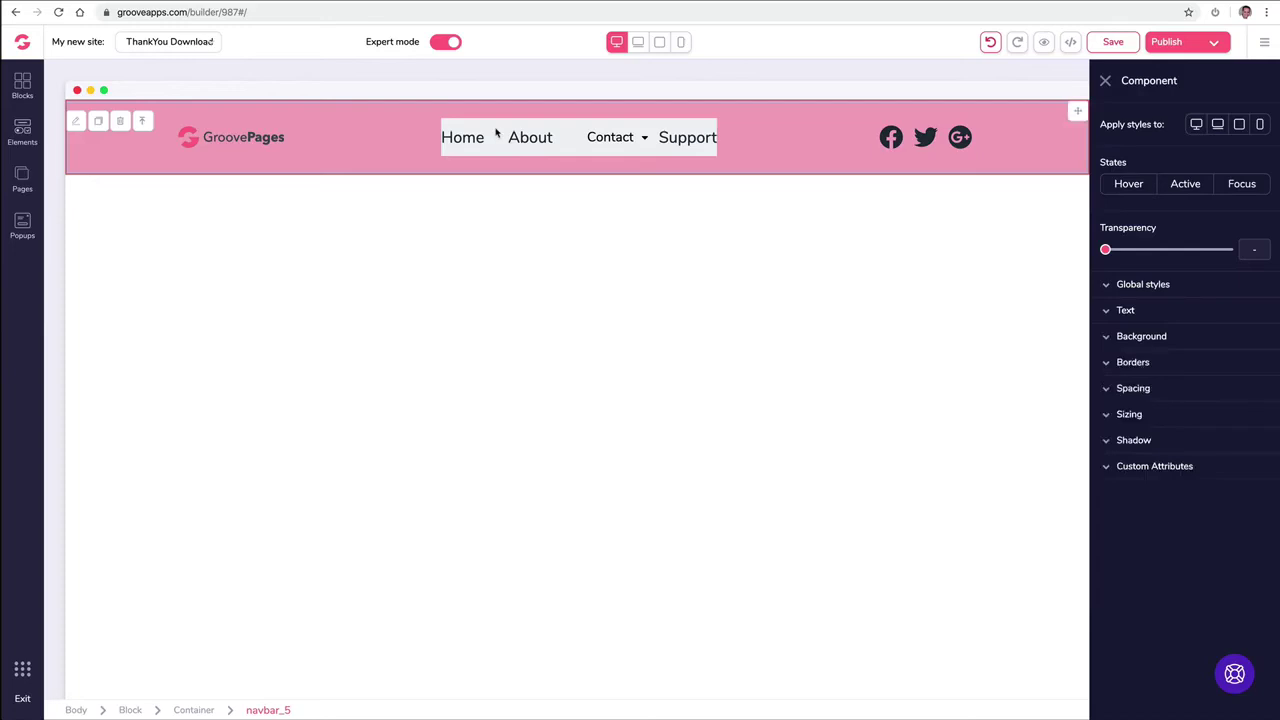
# Step: Turn the navigation links' background pink too, then undo both pink changes
pyautogui.click(620, 134)
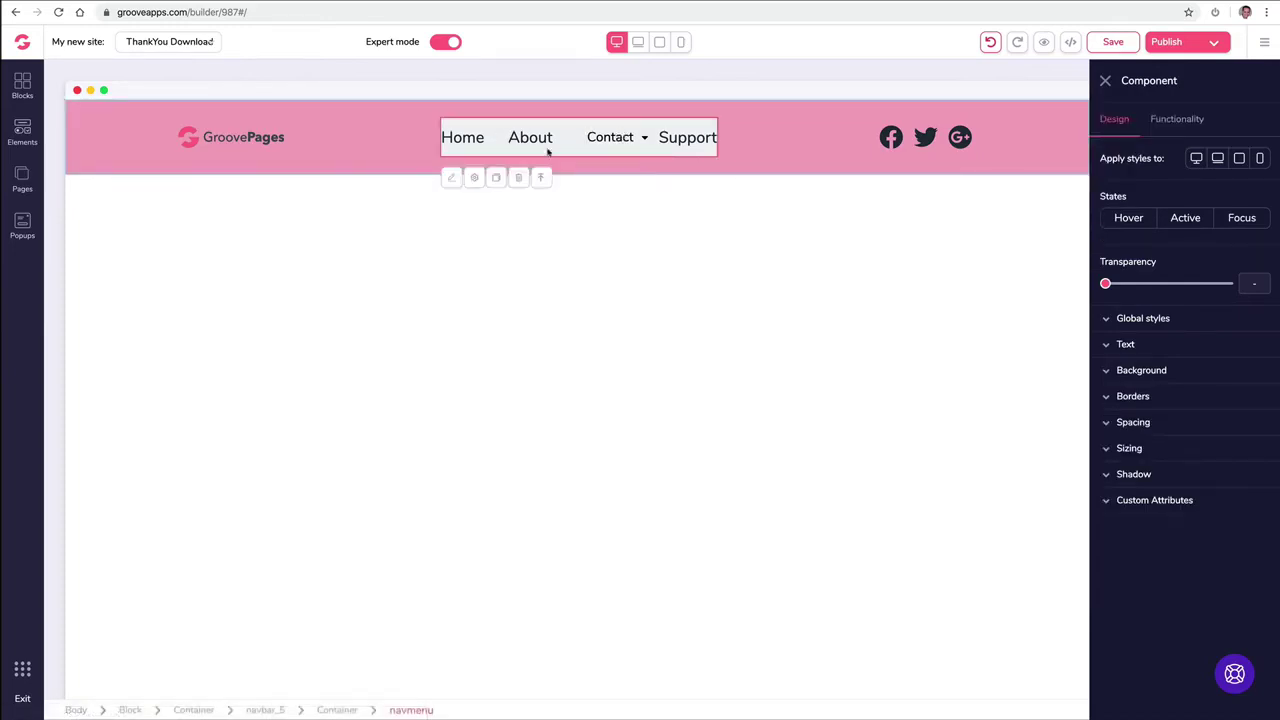
pyautogui.click(1142, 371)
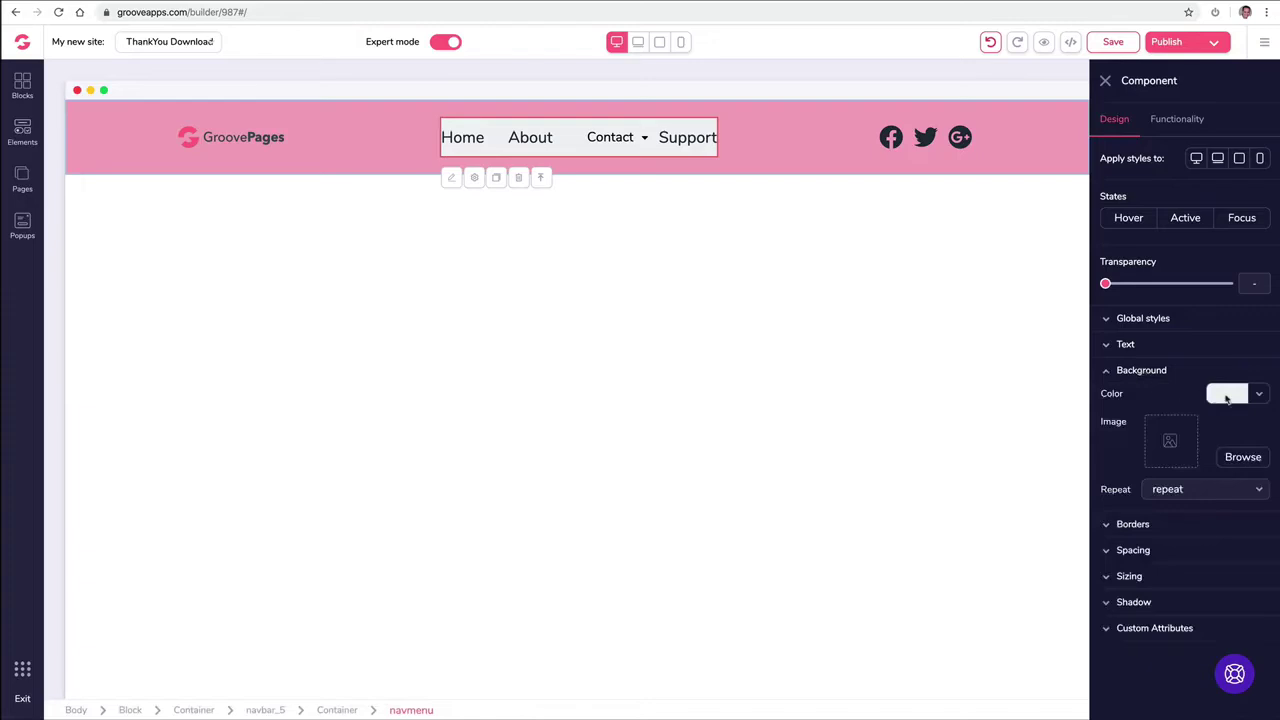
pyautogui.click(1230, 395)
pyautogui.moveTo(1178, 468)
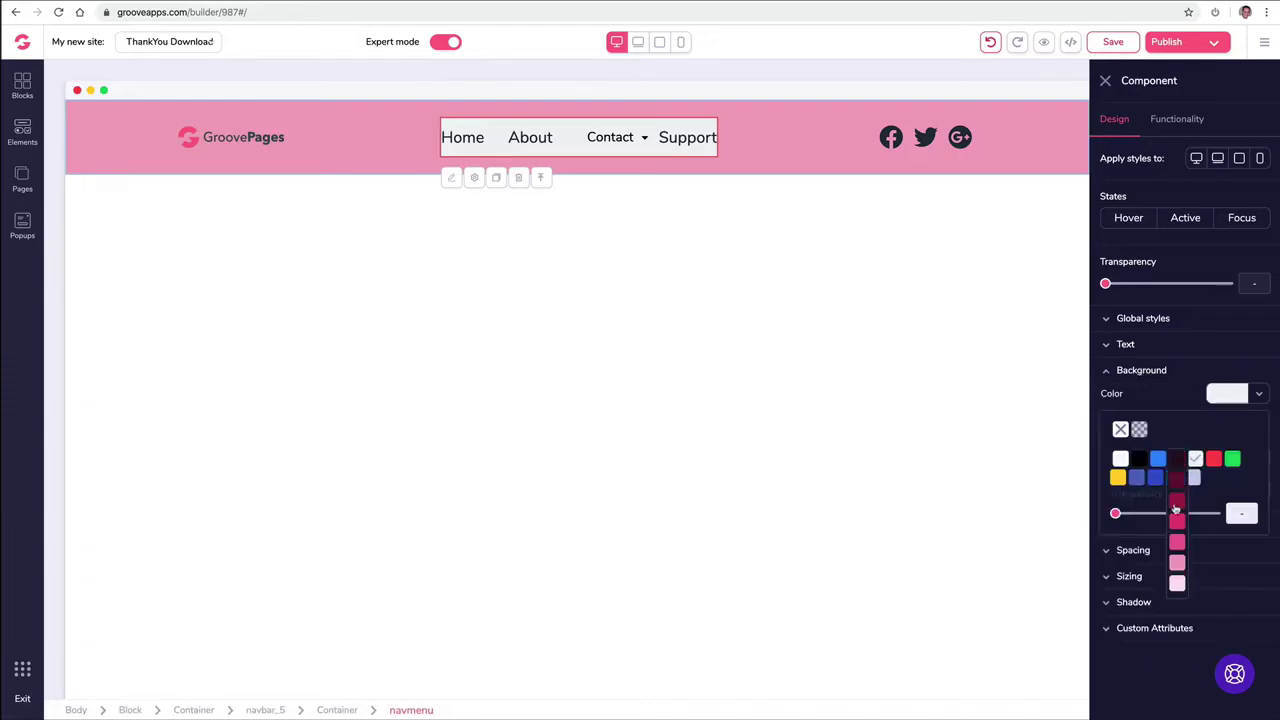
pyautogui.click(1182, 569)
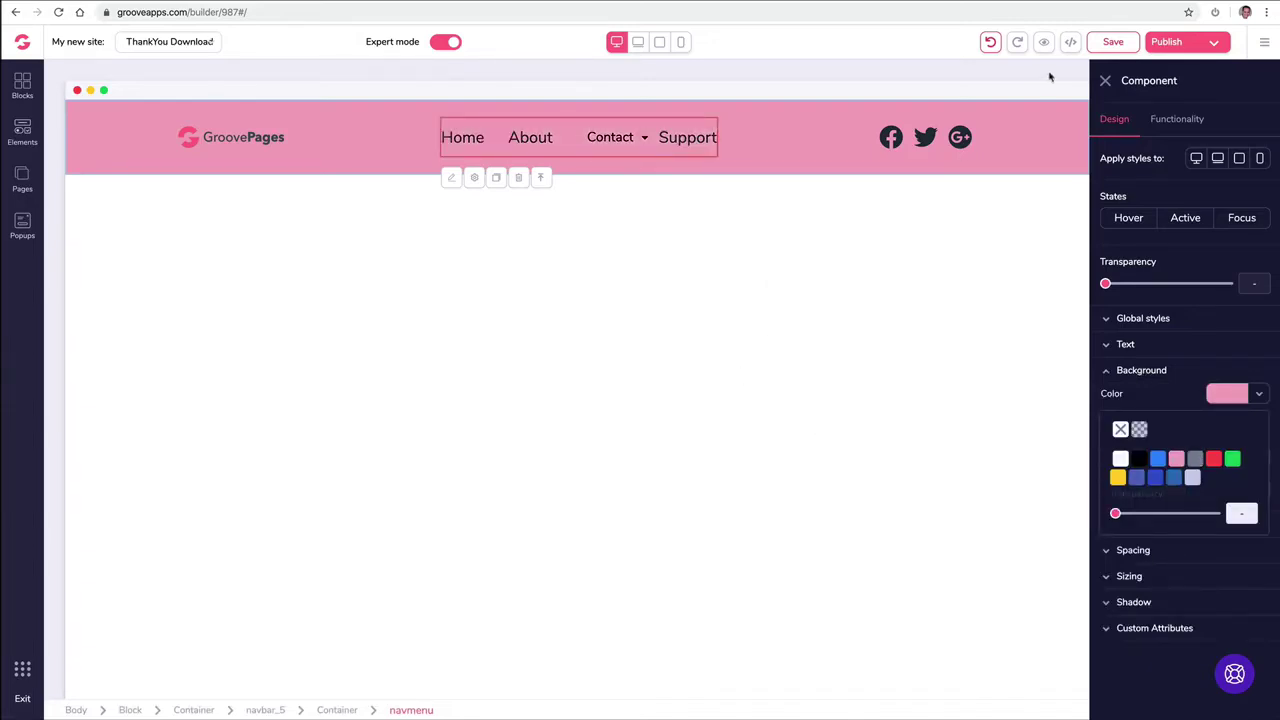
pyautogui.click(1106, 80)
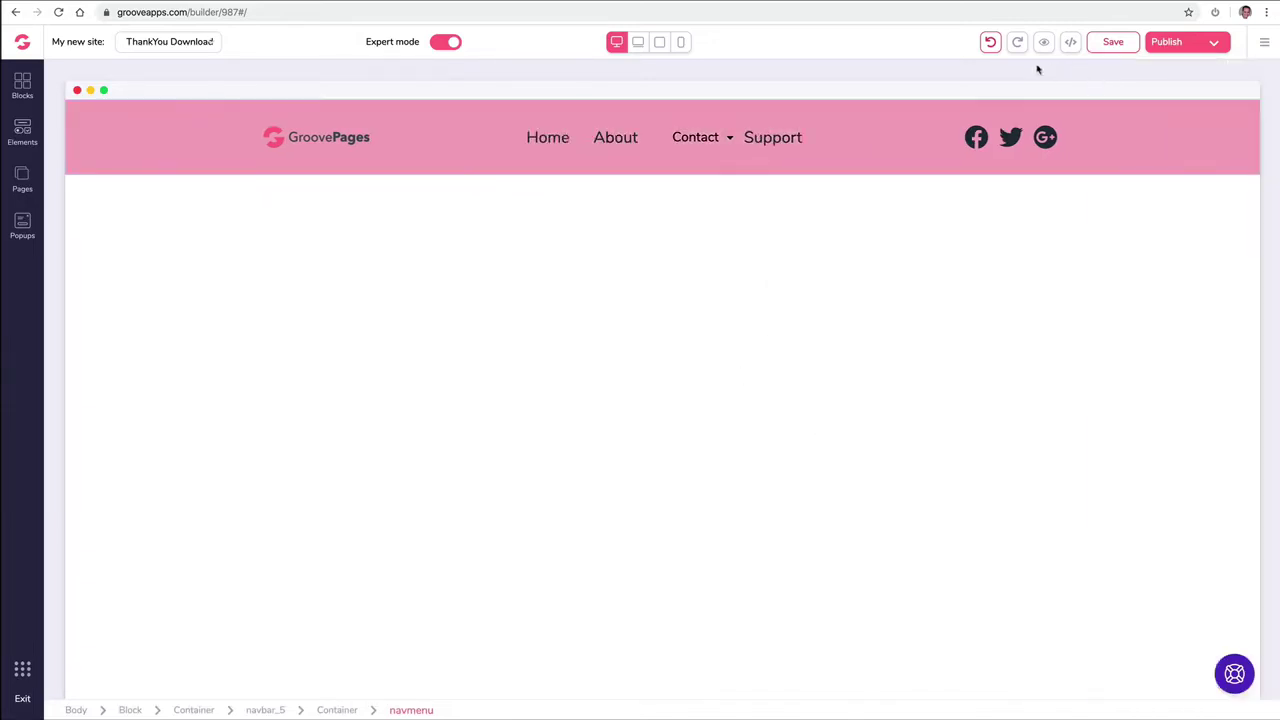
pyautogui.click(989, 42)
pyautogui.click(989, 42)
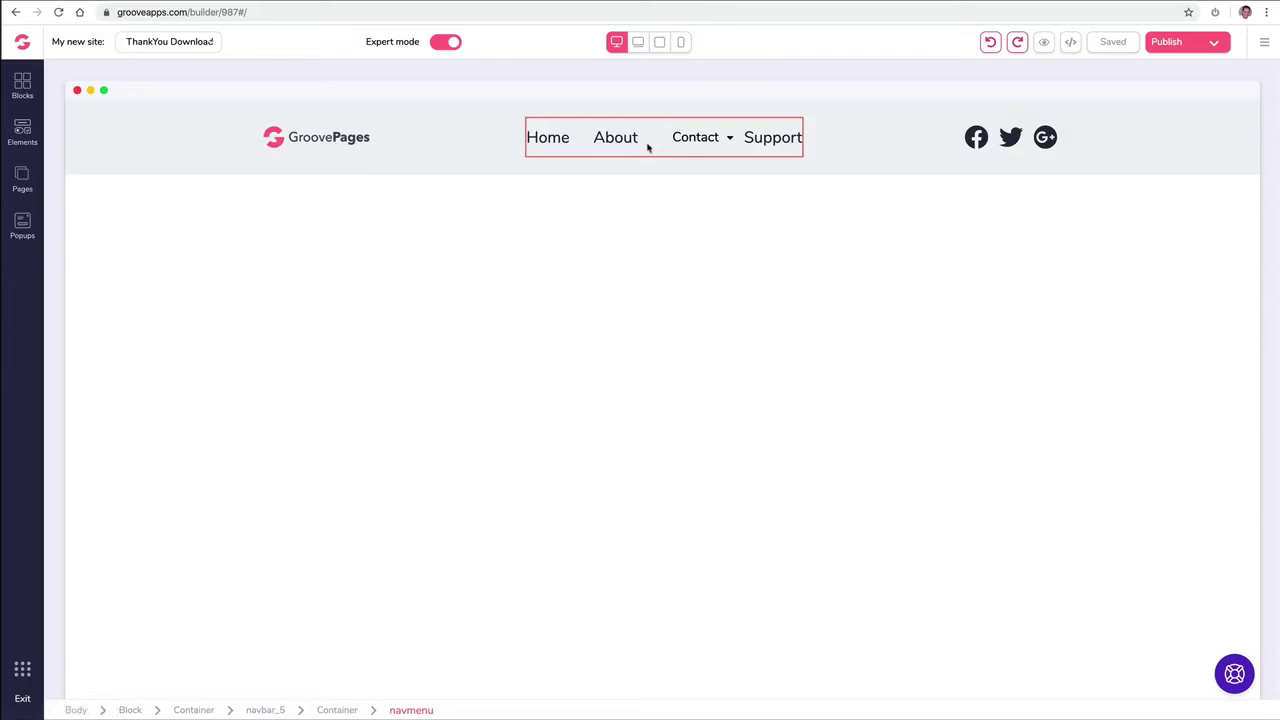
# Step: Delete the Support page from the site's page list
pyautogui.click(680, 149)
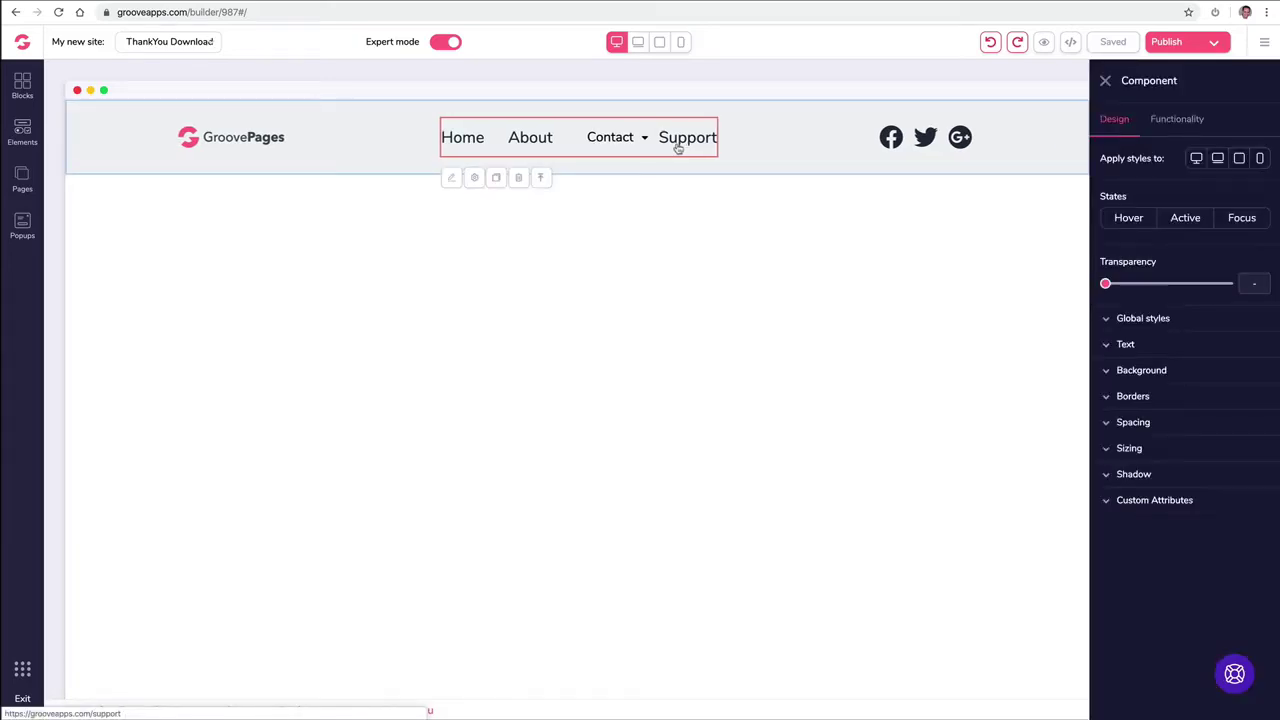
pyautogui.click(22, 179)
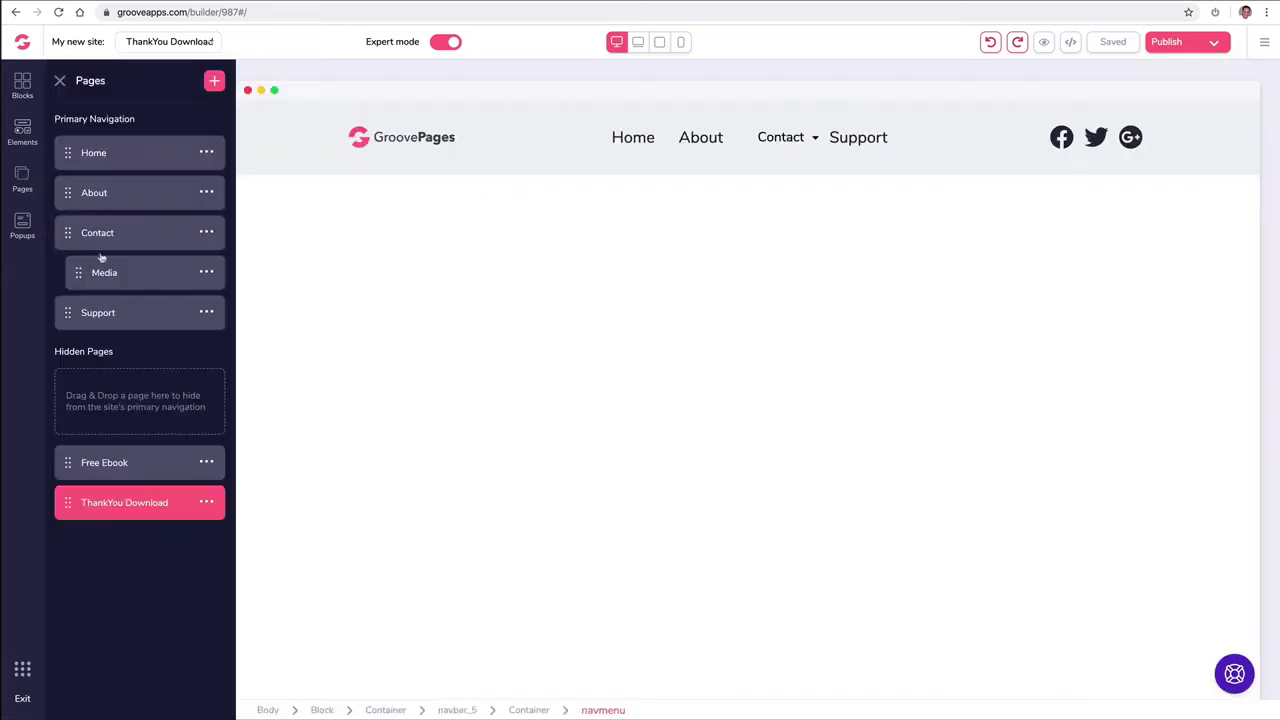
pyautogui.click(206, 312)
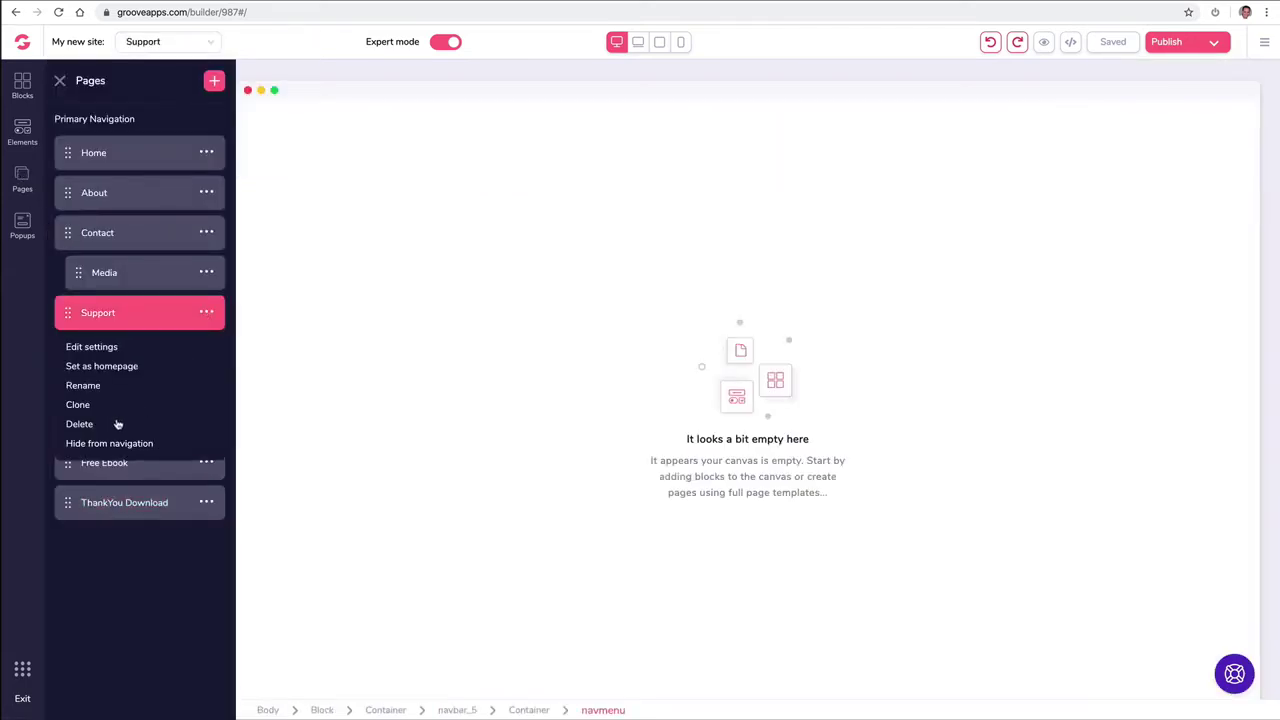
pyautogui.click(85, 424)
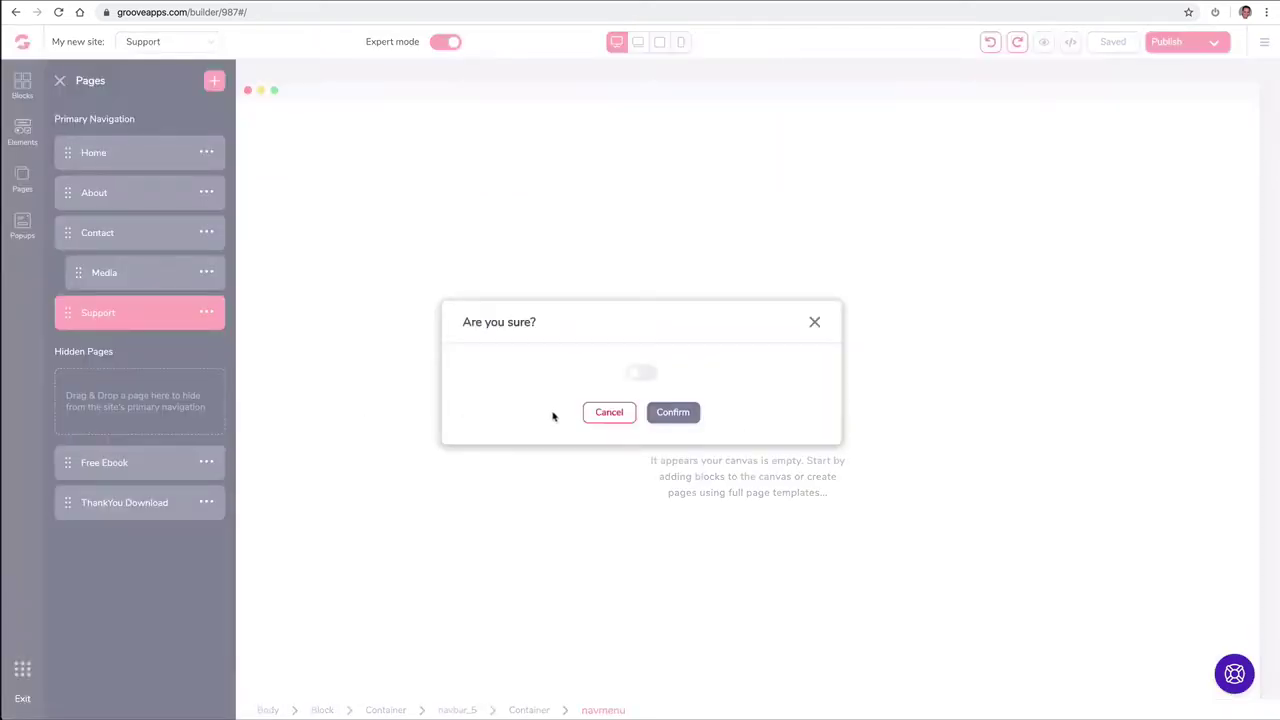
pyautogui.click(650, 377)
pyautogui.click(674, 412)
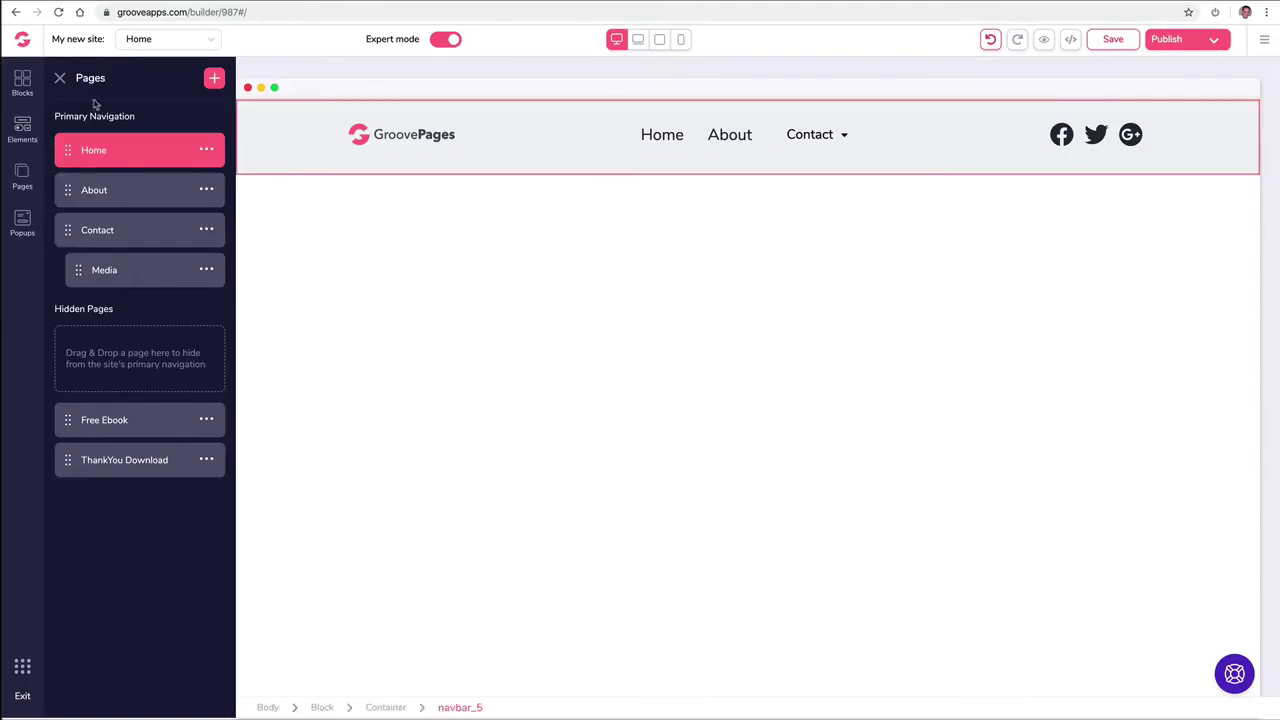
# Step: Select the navigation menu and bring up its Functionality link settings
pyautogui.click(60, 78)
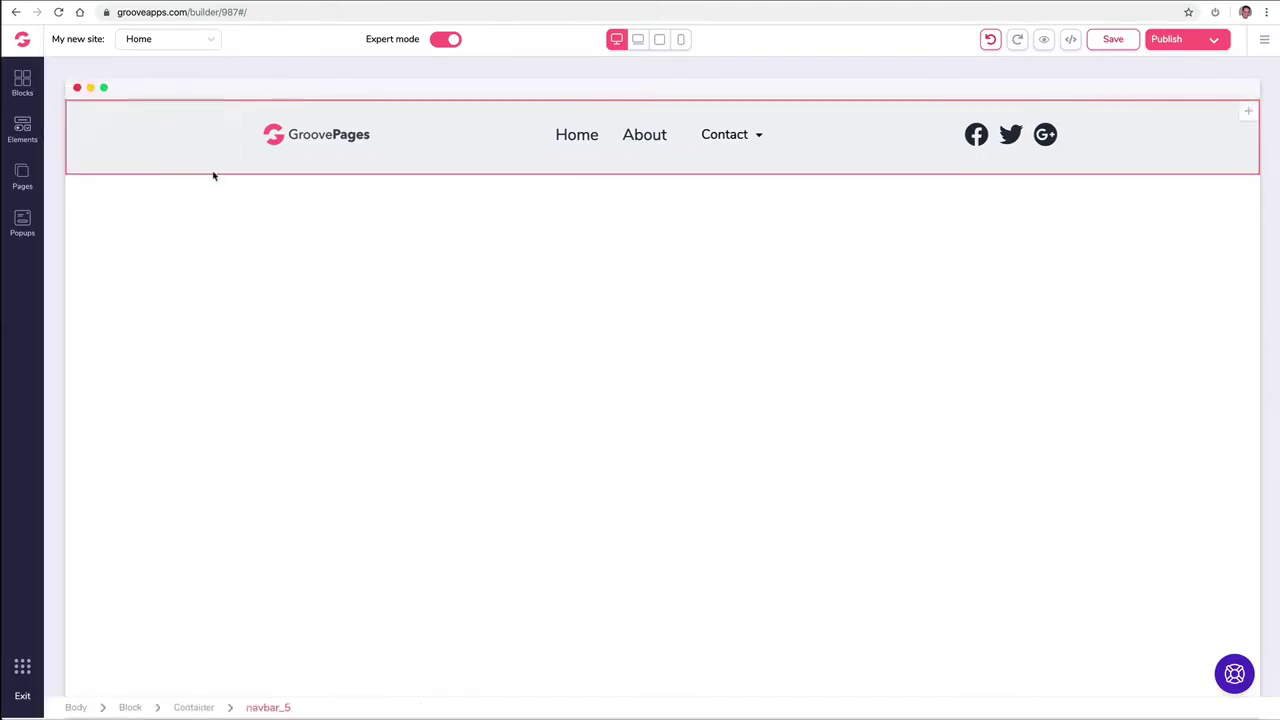
pyautogui.click(652, 145)
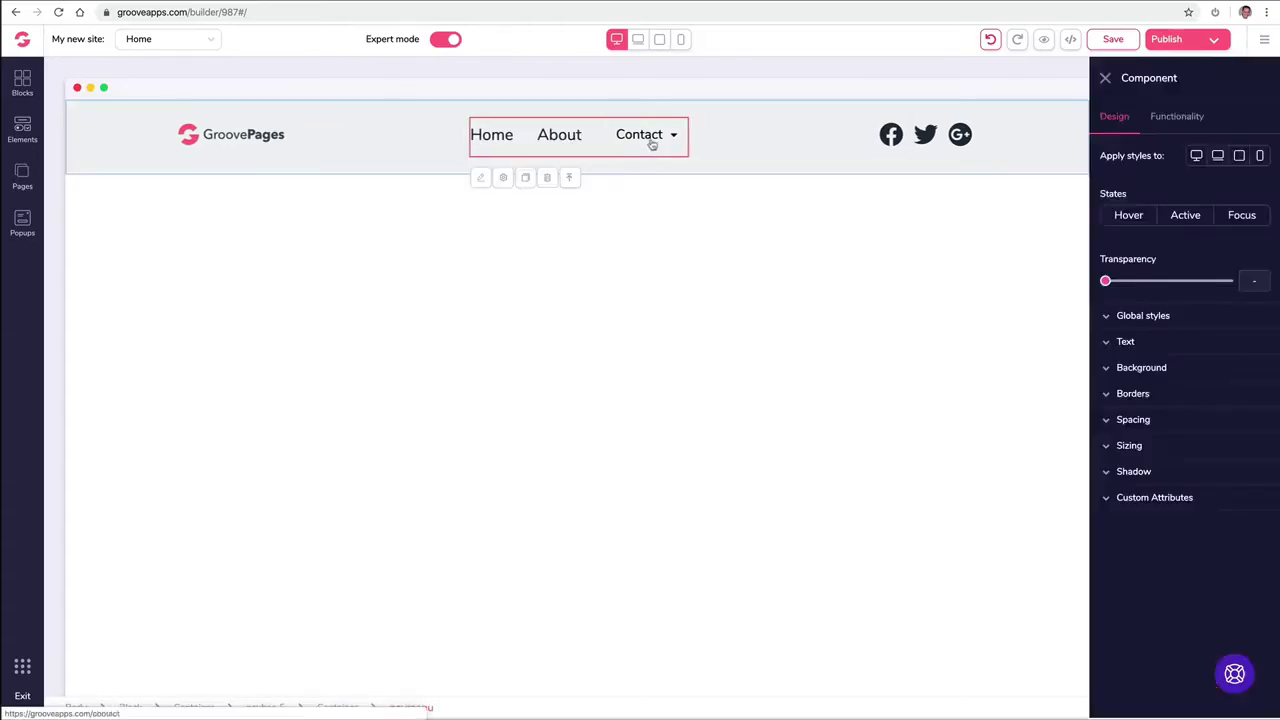
pyautogui.click(1177, 117)
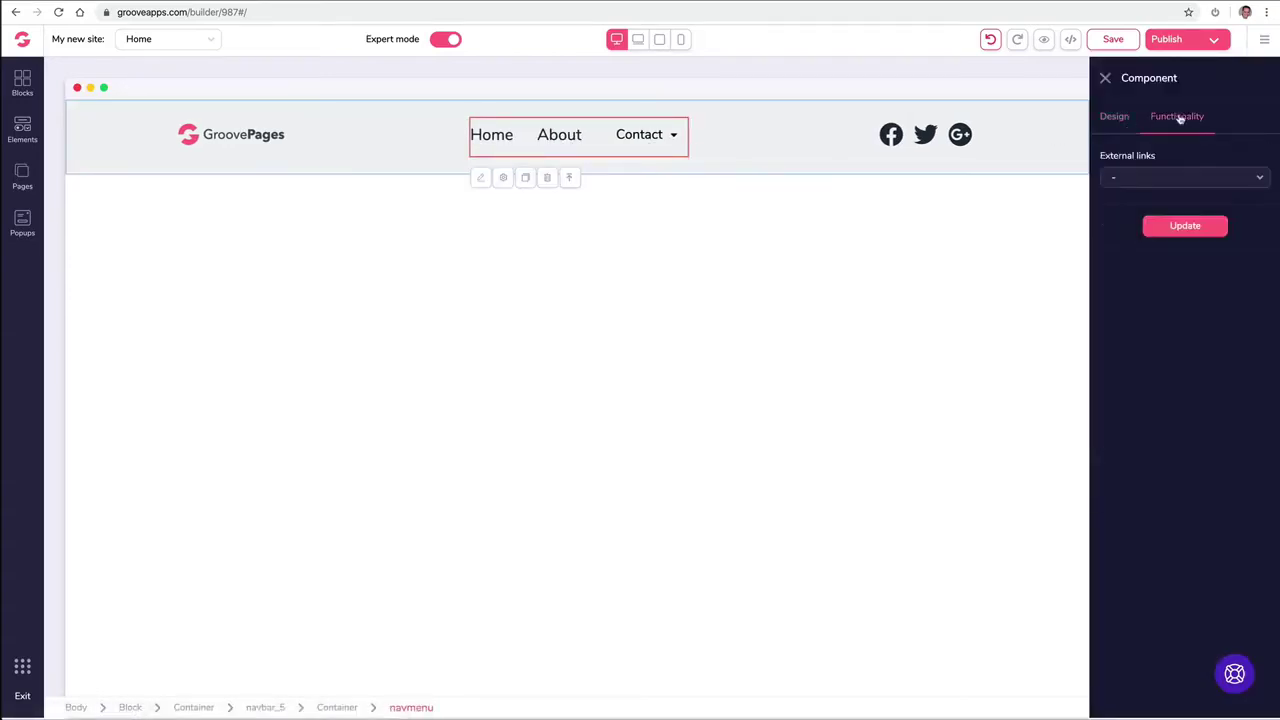
# Step: Add one external menu link 'Support' to support.groovekart.com, opening in a new tab
pyautogui.click(1149, 181)
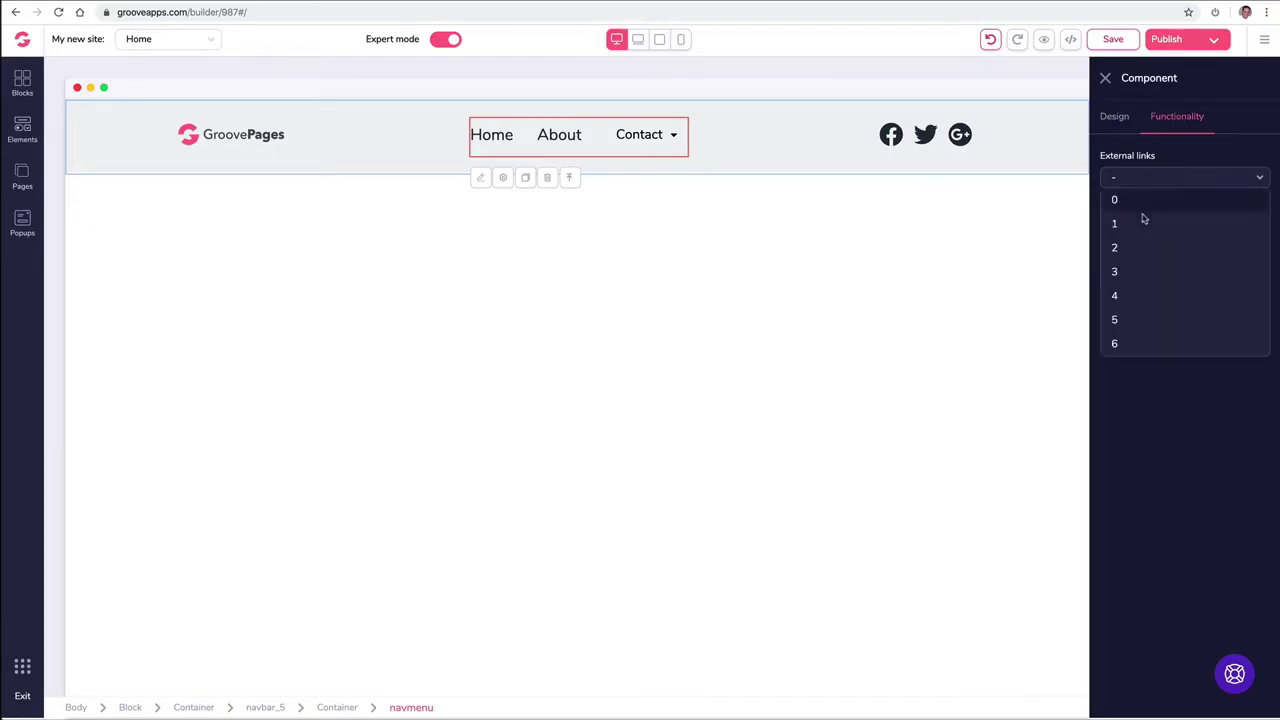
pyautogui.click(1137, 248)
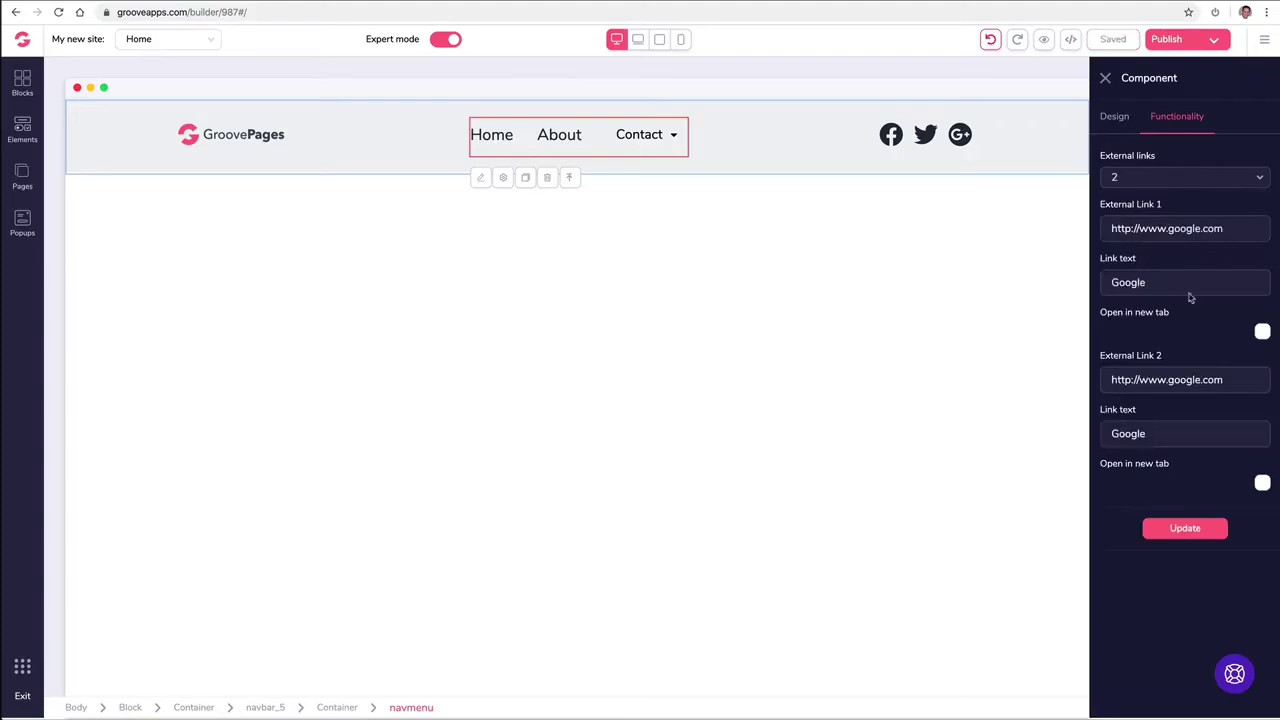
pyautogui.click(1139, 184)
pyautogui.click(1131, 224)
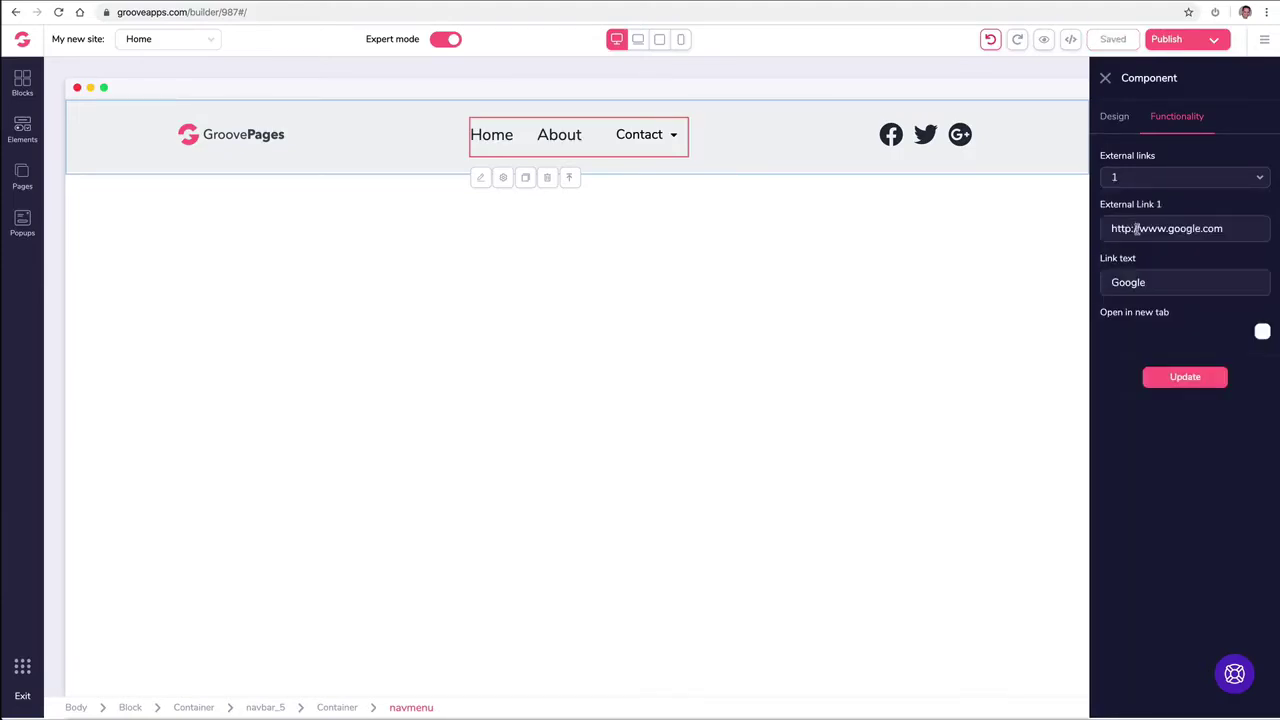
pyautogui.tripleClick(1136, 228)
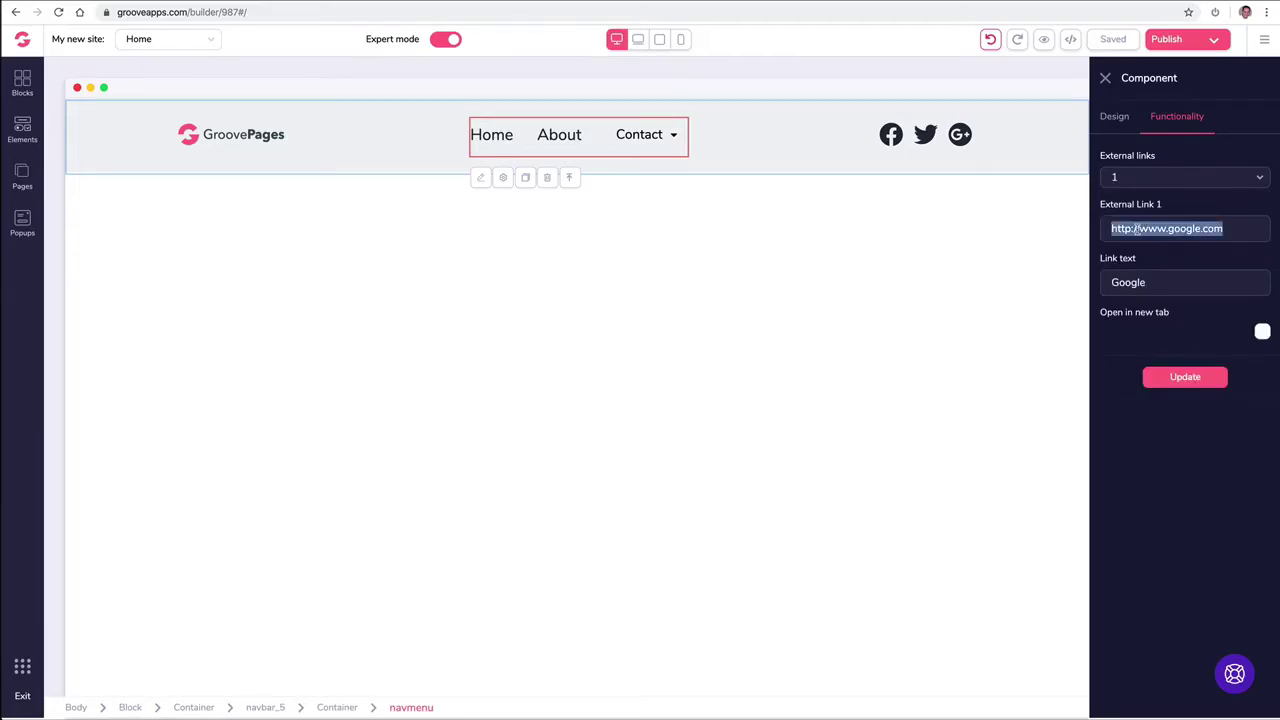
pyautogui.write('https://support.groovekart.com/hc/en-us')
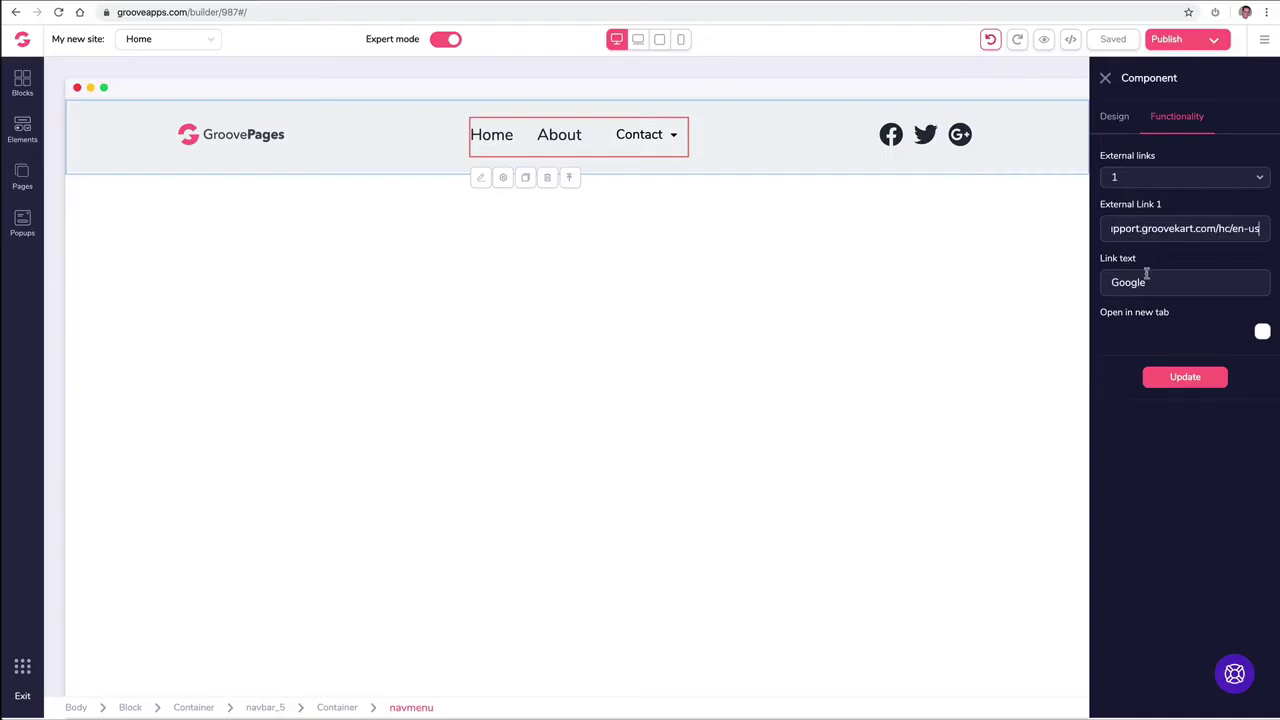
pyautogui.tripleClick(1147, 282)
pyautogui.write('Support')
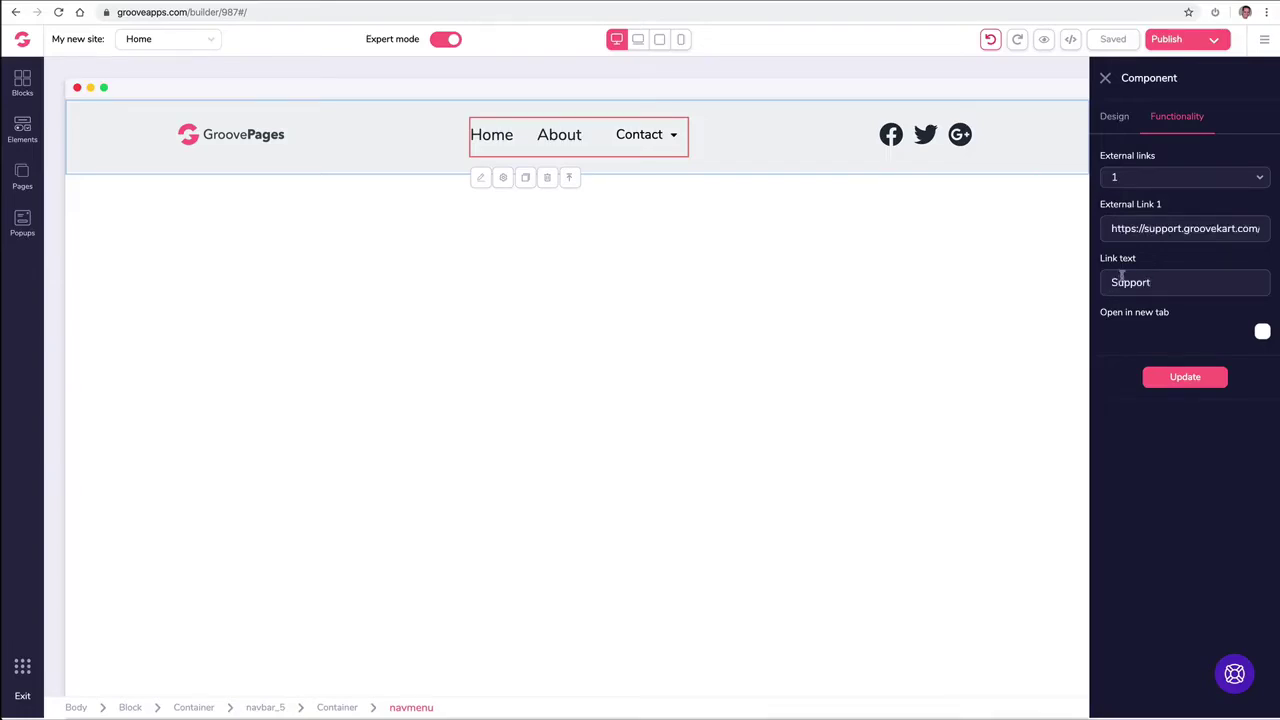
pyautogui.click(1262, 332)
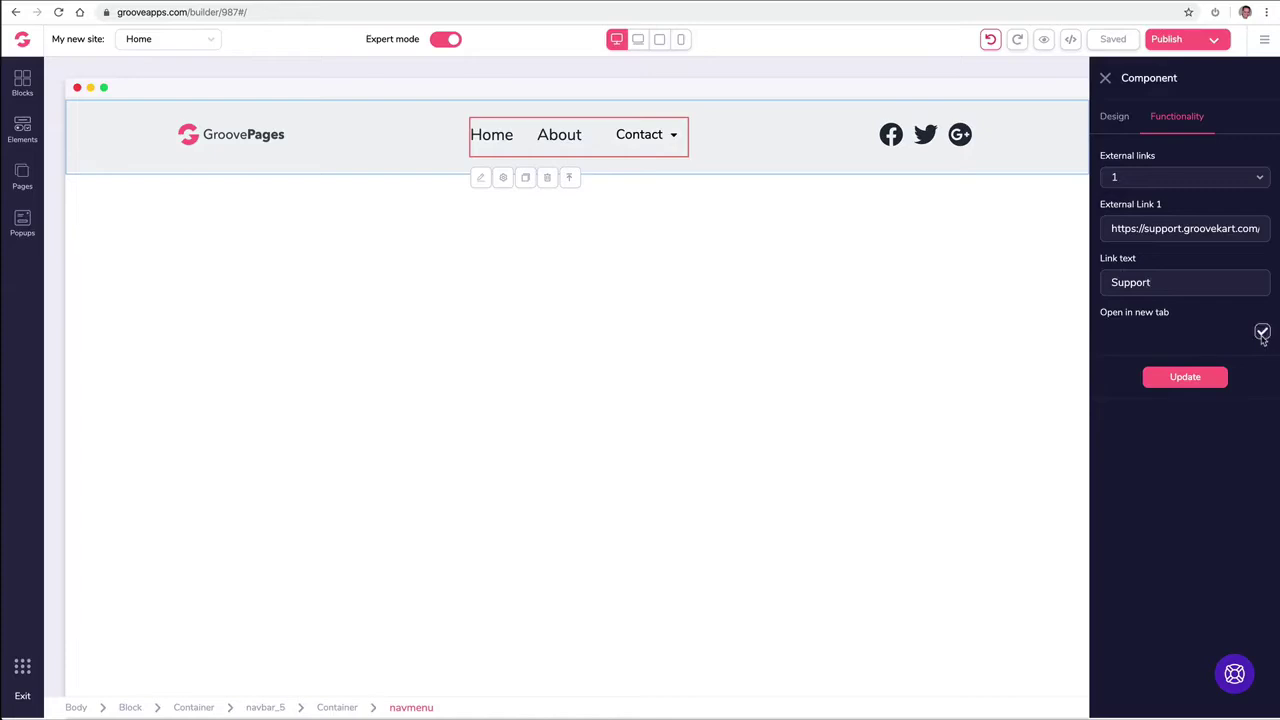
pyautogui.click(1184, 377)
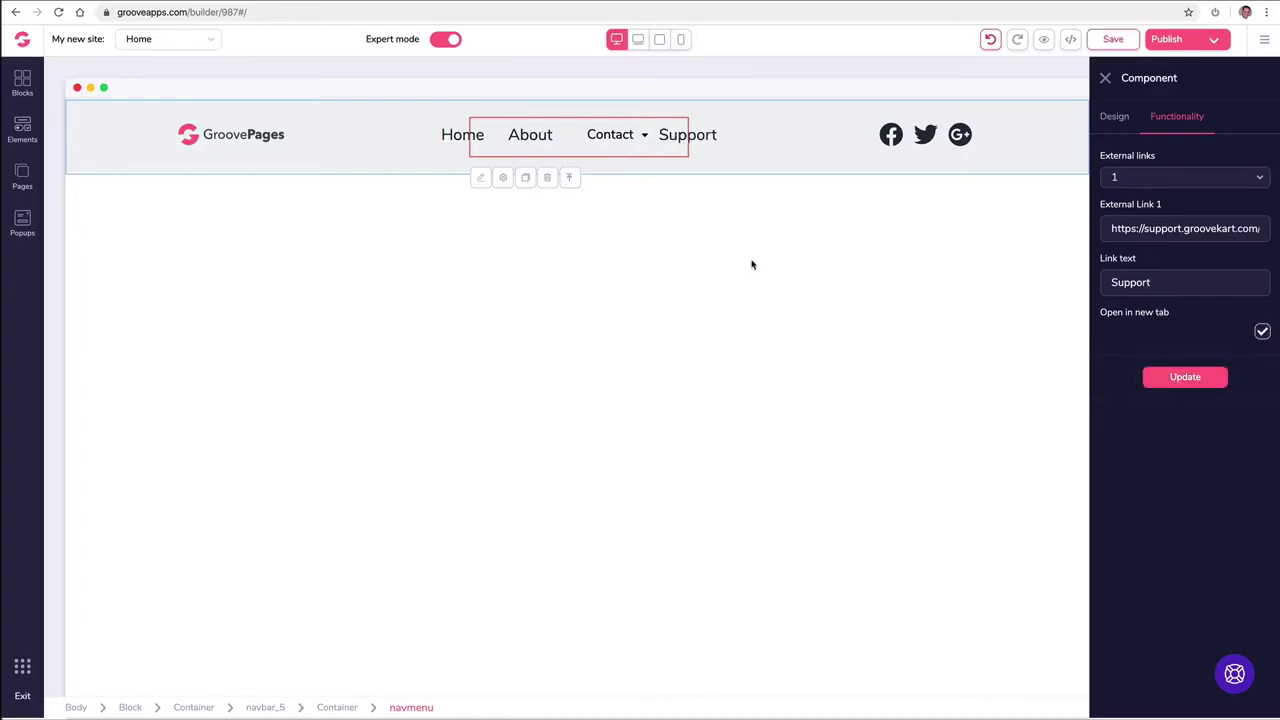
pyautogui.click(1105, 78)
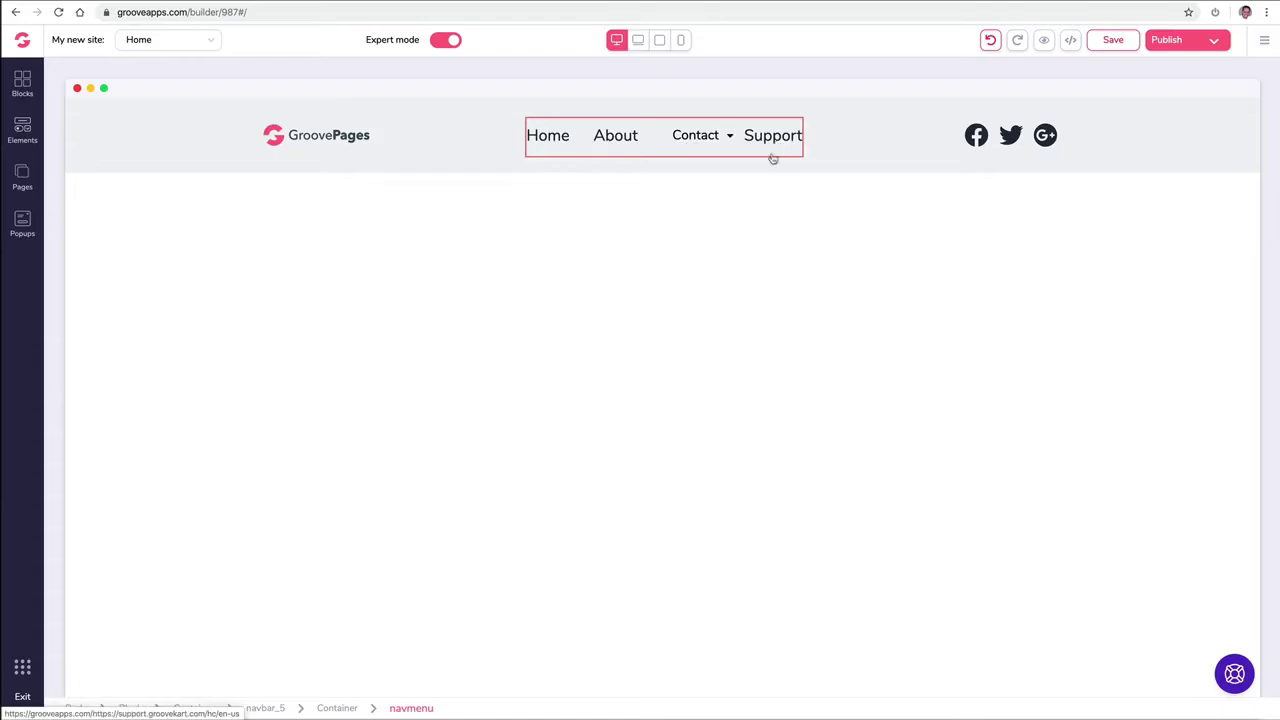
pyautogui.click(547, 146)
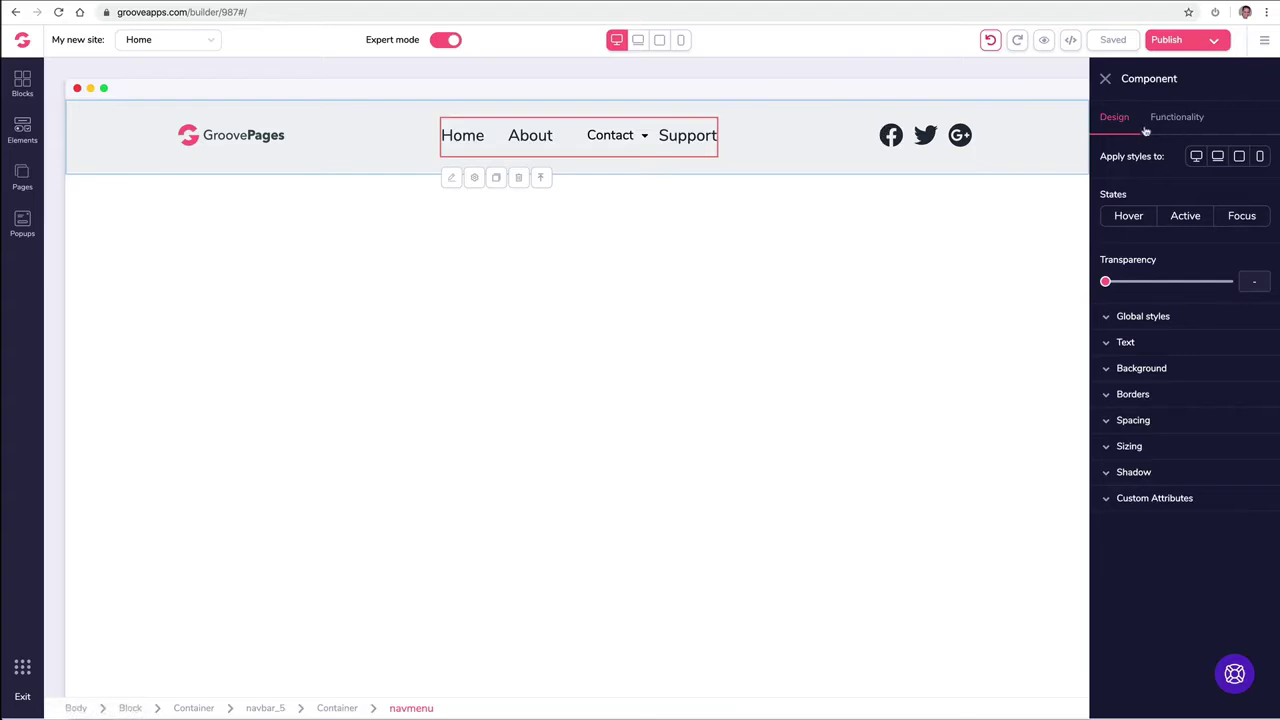
pyautogui.click(1118, 343)
pyautogui.click(1122, 345)
pyautogui.click(1141, 505)
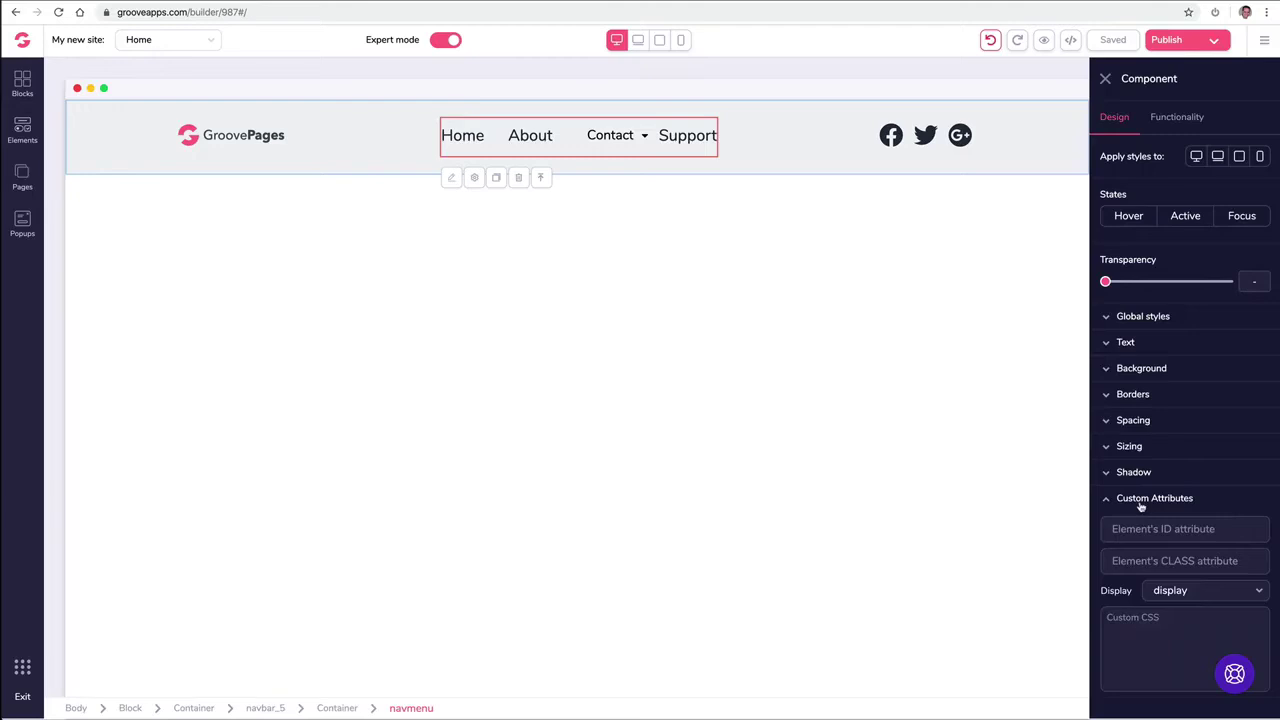
pyautogui.click(1141, 505)
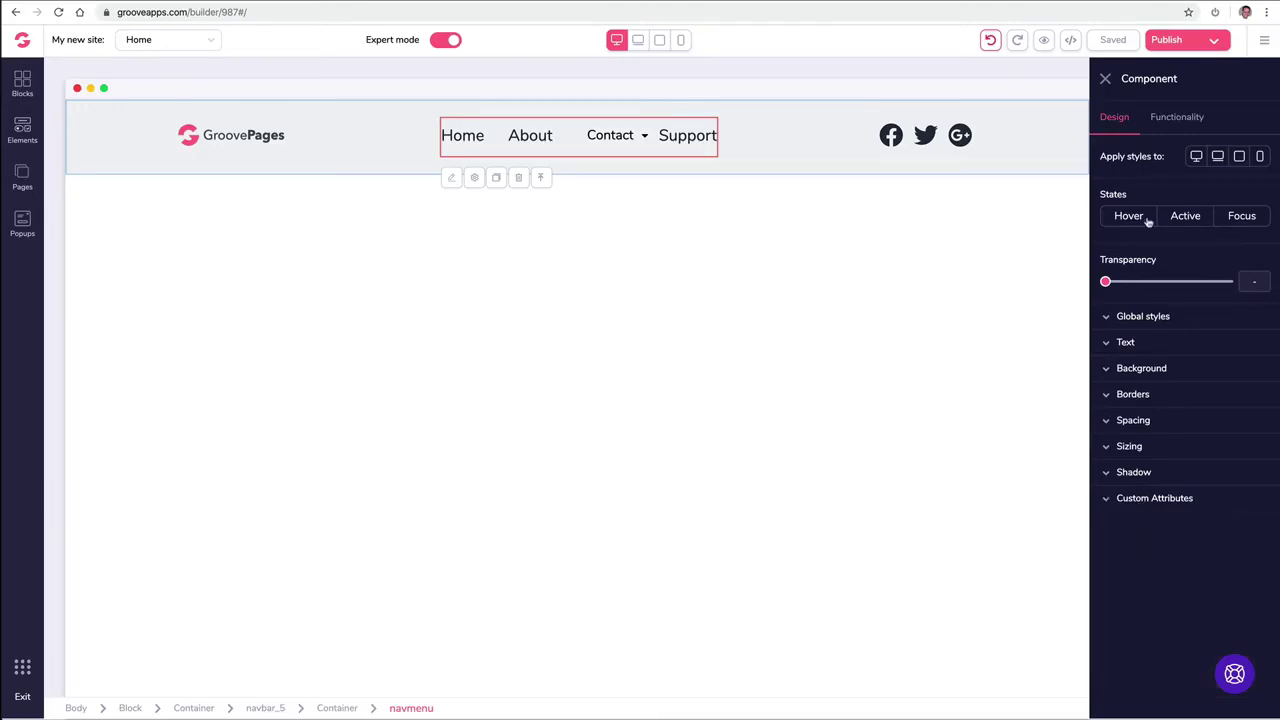
pyautogui.click(1158, 124)
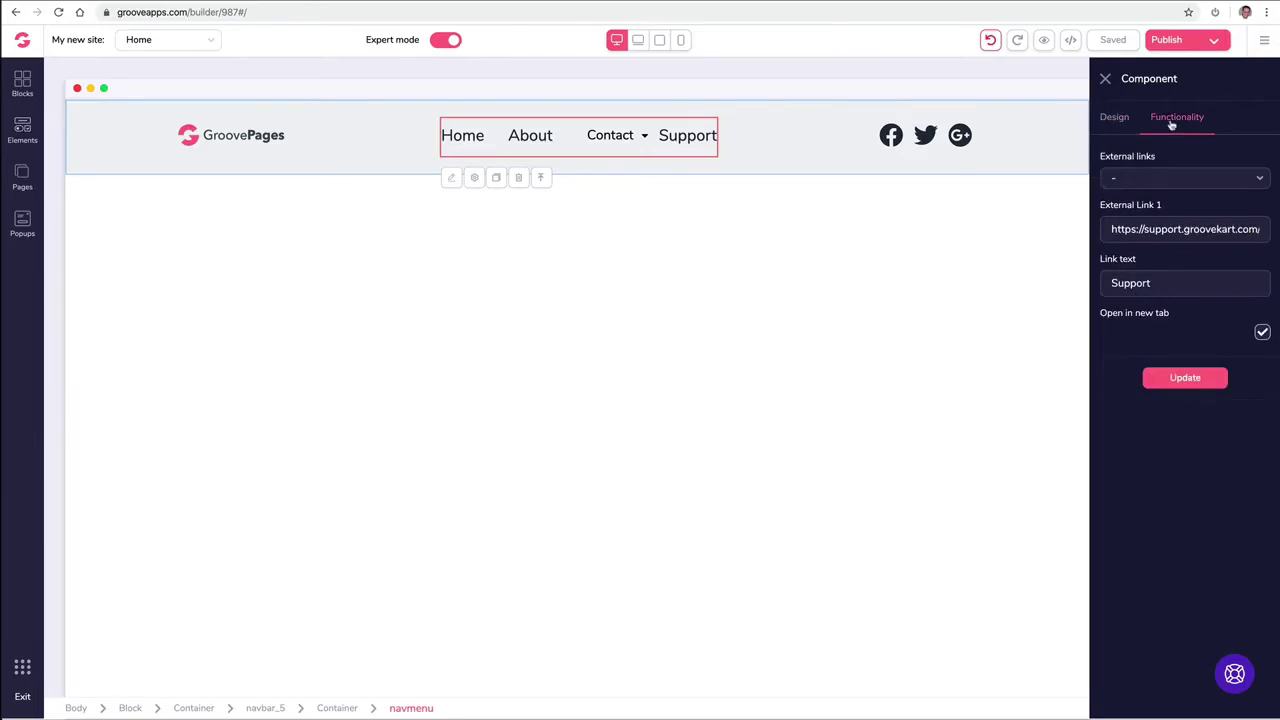
pyautogui.click(1108, 121)
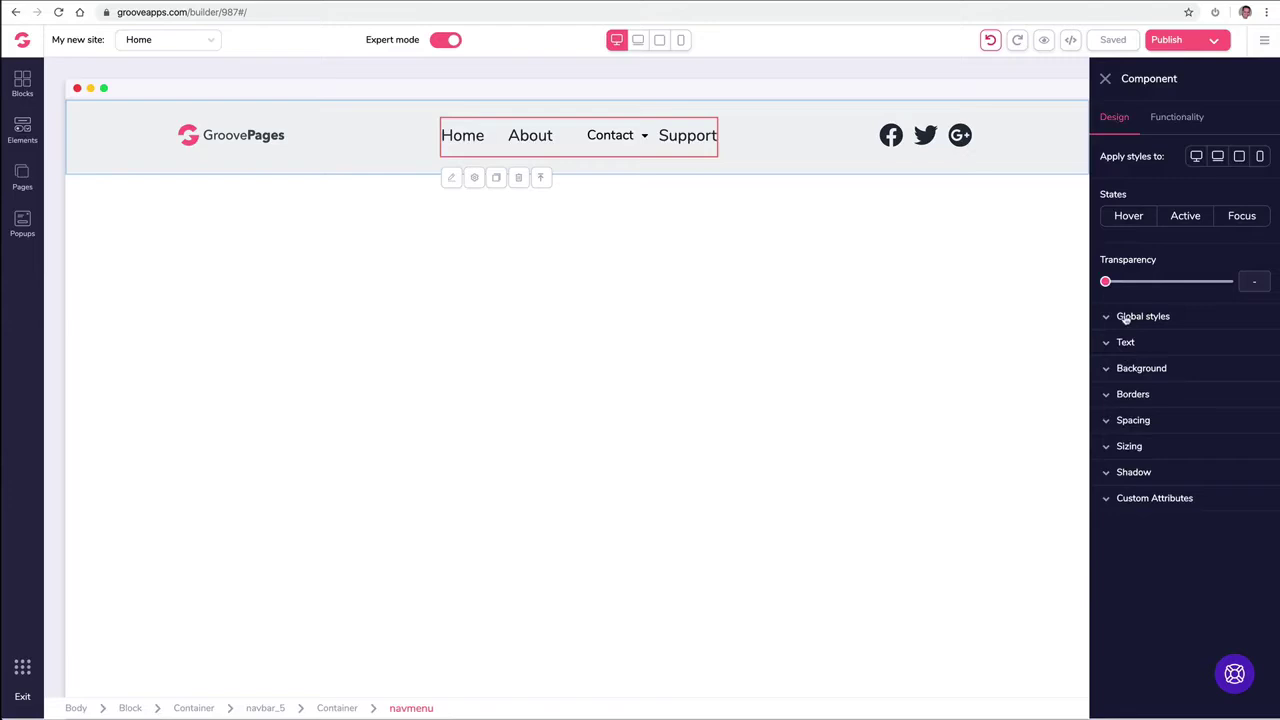
pyautogui.click(1165, 121)
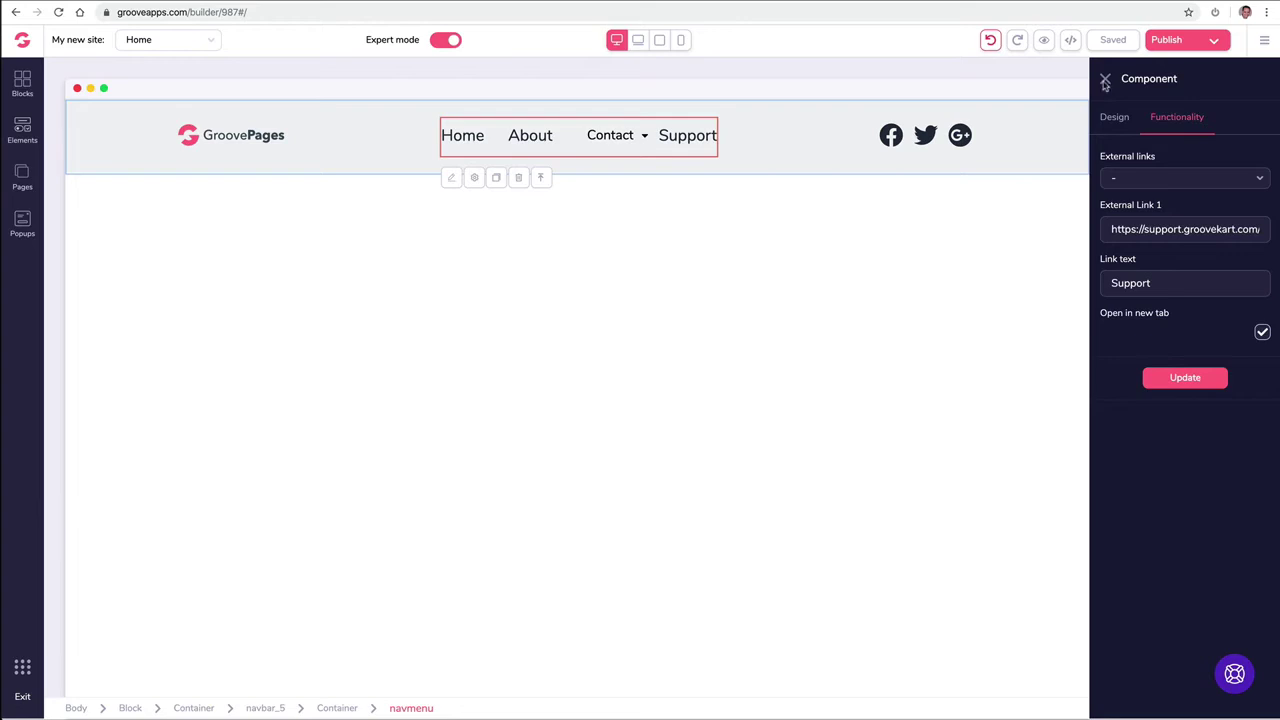
pyautogui.click(1105, 80)
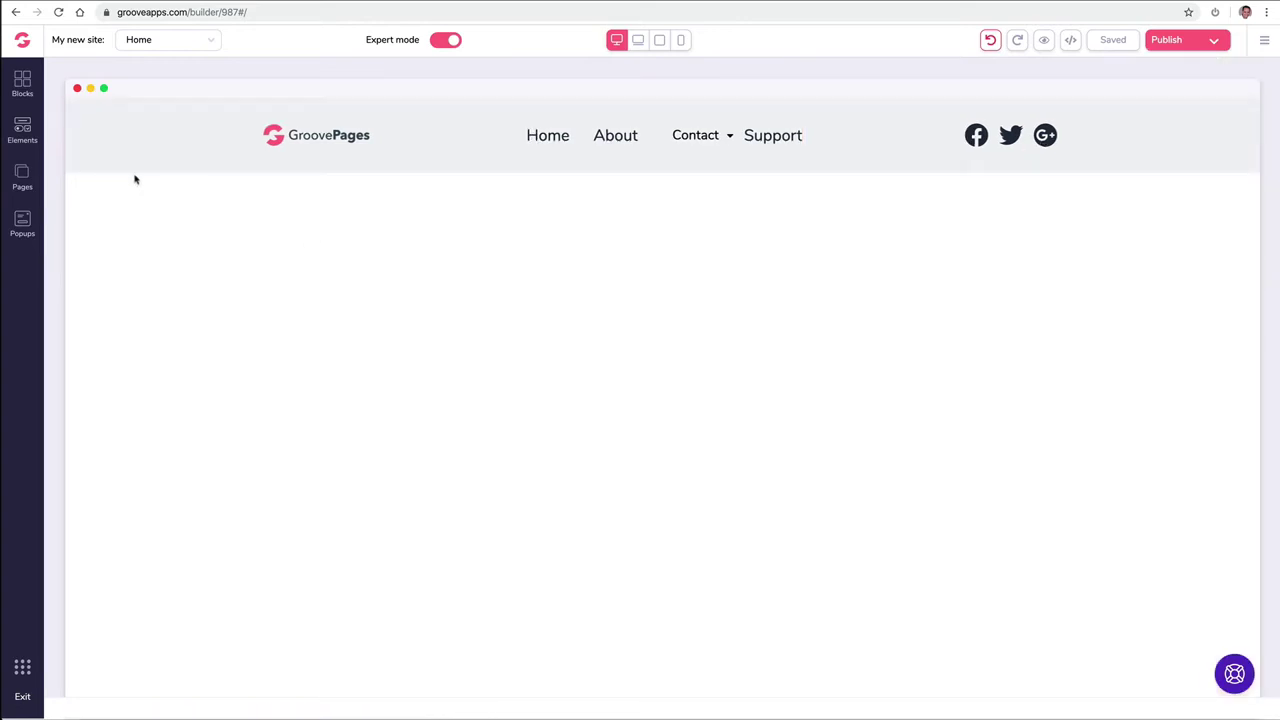
# Step: Open the Blocks library, browse the Countdown templates, then switch to Premium blocks
pyautogui.click(21, 84)
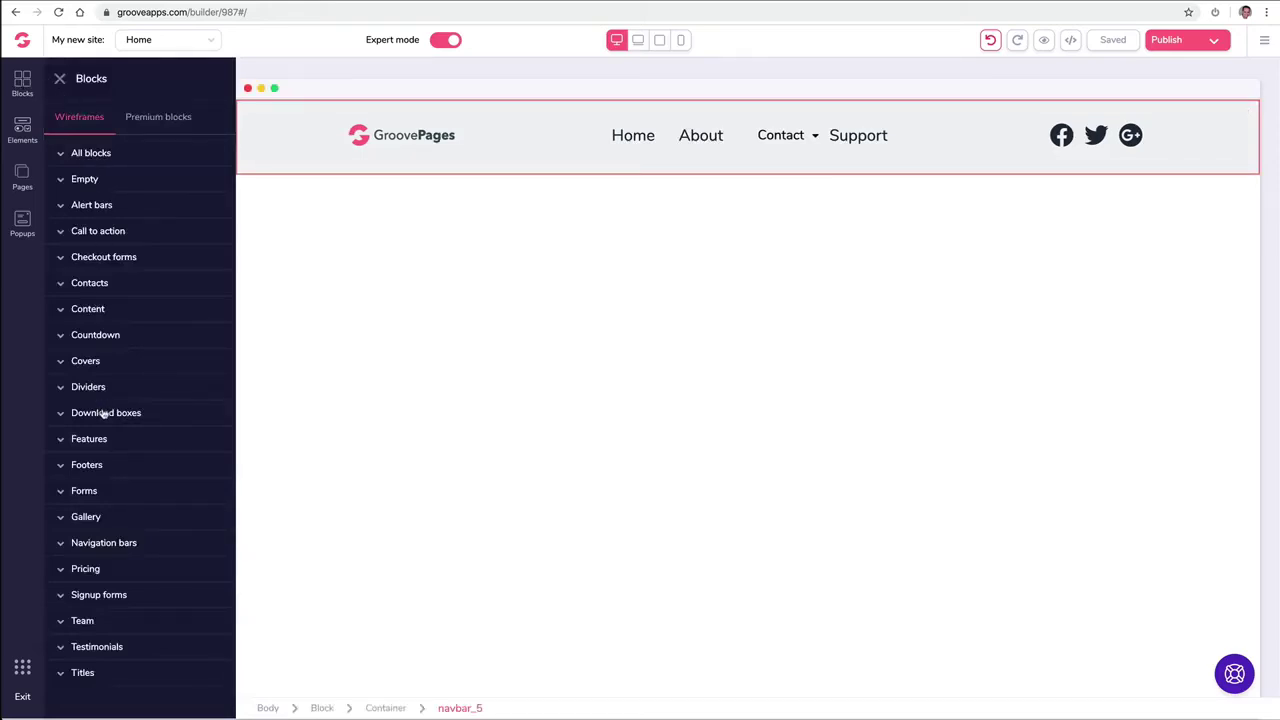
pyautogui.click(95, 335)
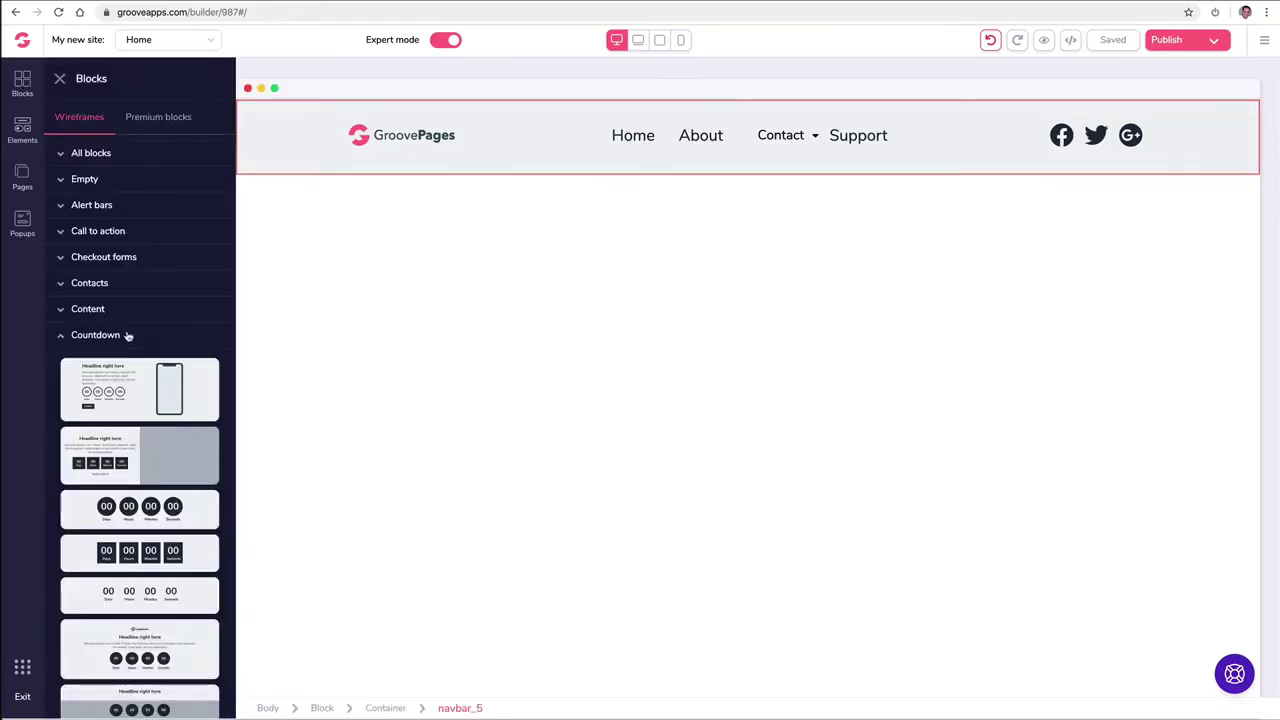
pyautogui.scroll(-3, 127, 337)
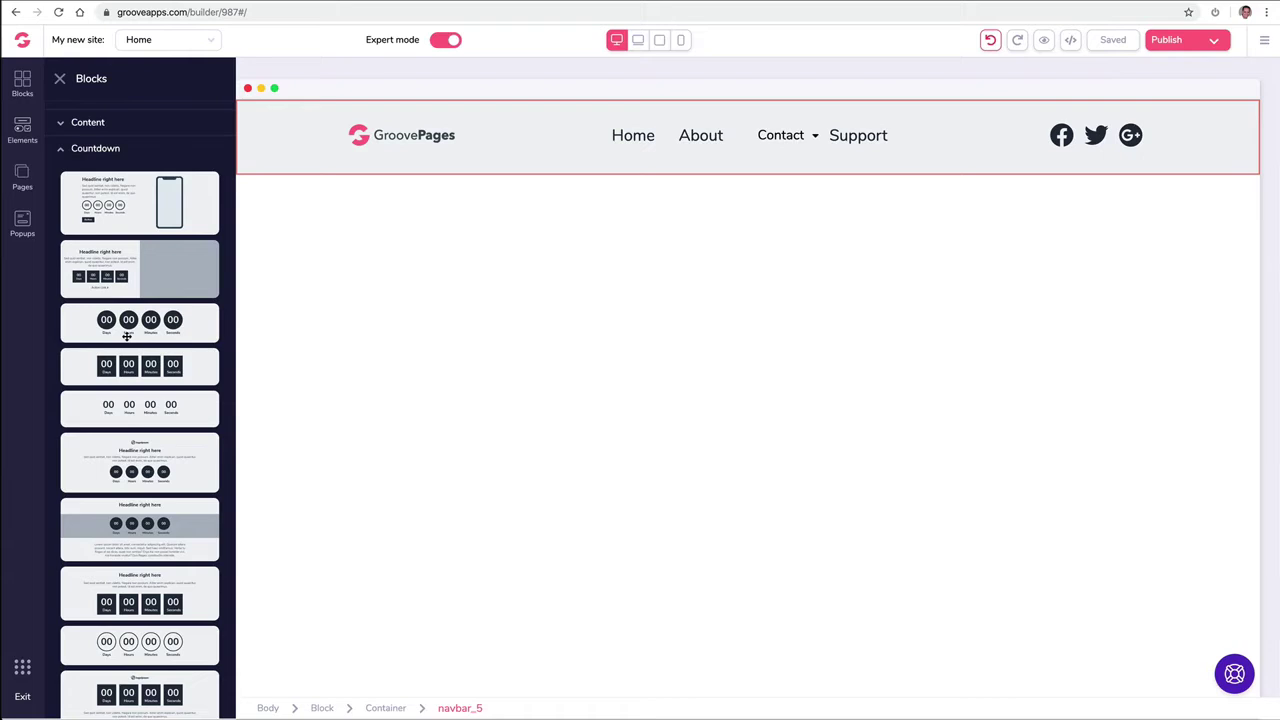
pyautogui.scroll(3, 127, 337)
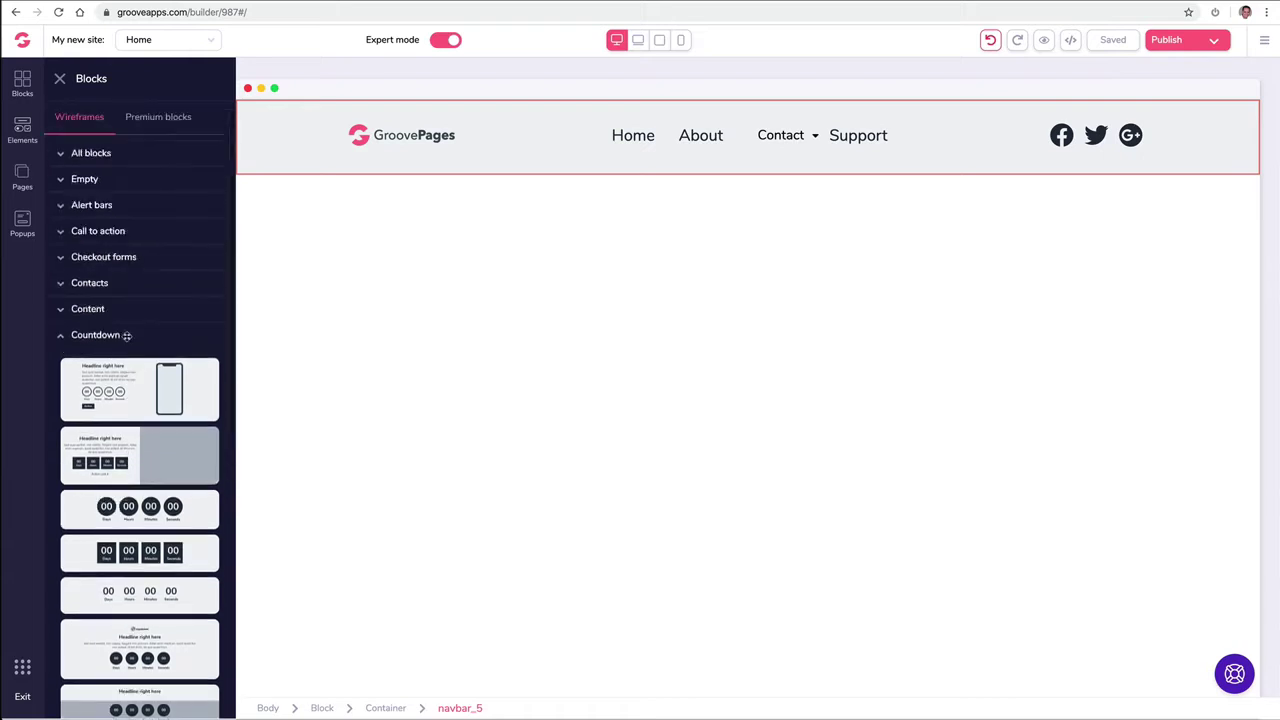
pyautogui.click(64, 337)
pyautogui.click(155, 121)
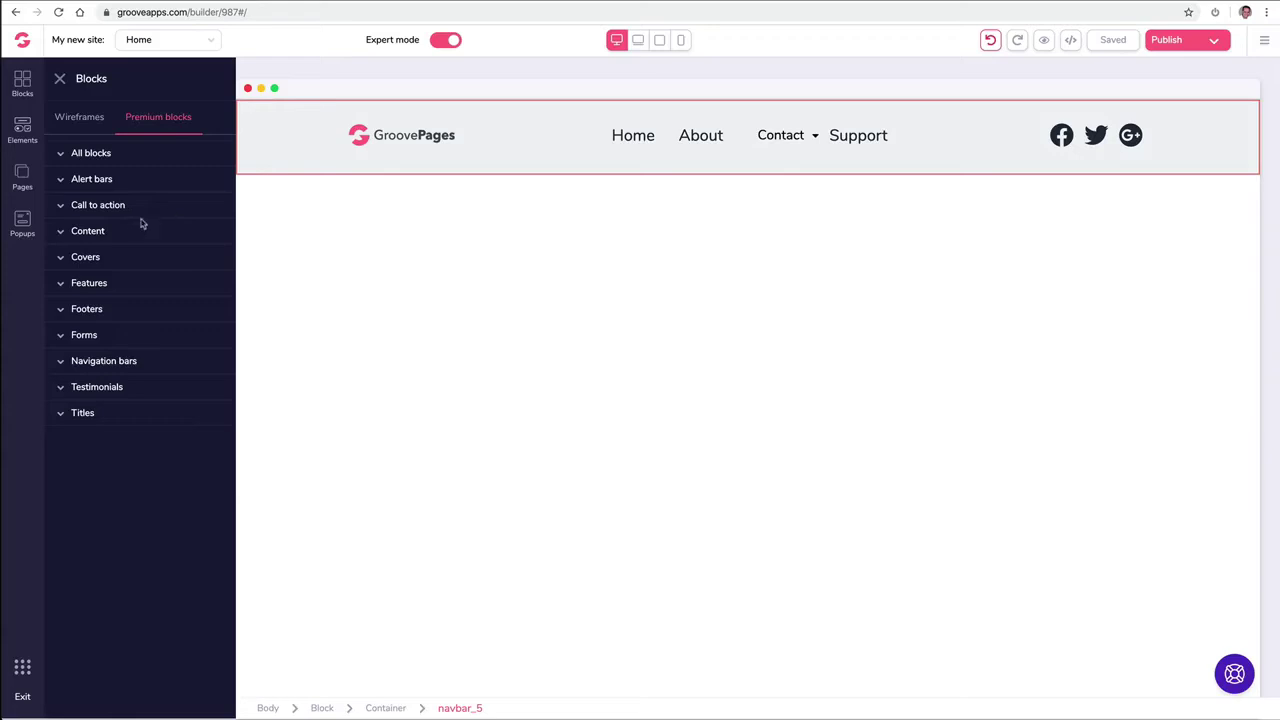
# Step: Place a premium countdown alert bar above the navigation header
pyautogui.click(122, 182)
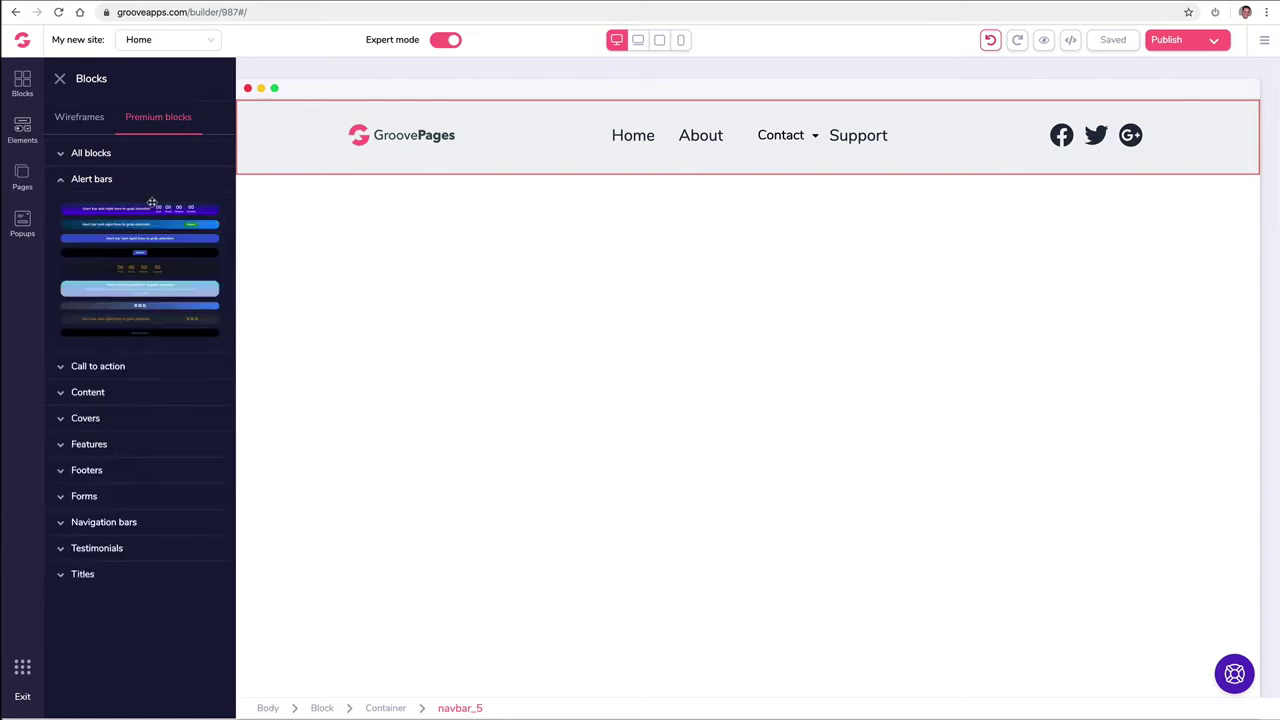
pyautogui.moveTo(155, 208); pyautogui.dragTo(560, 109)
pyautogui.moveTo(193, 205); pyautogui.dragTo(335, 221)
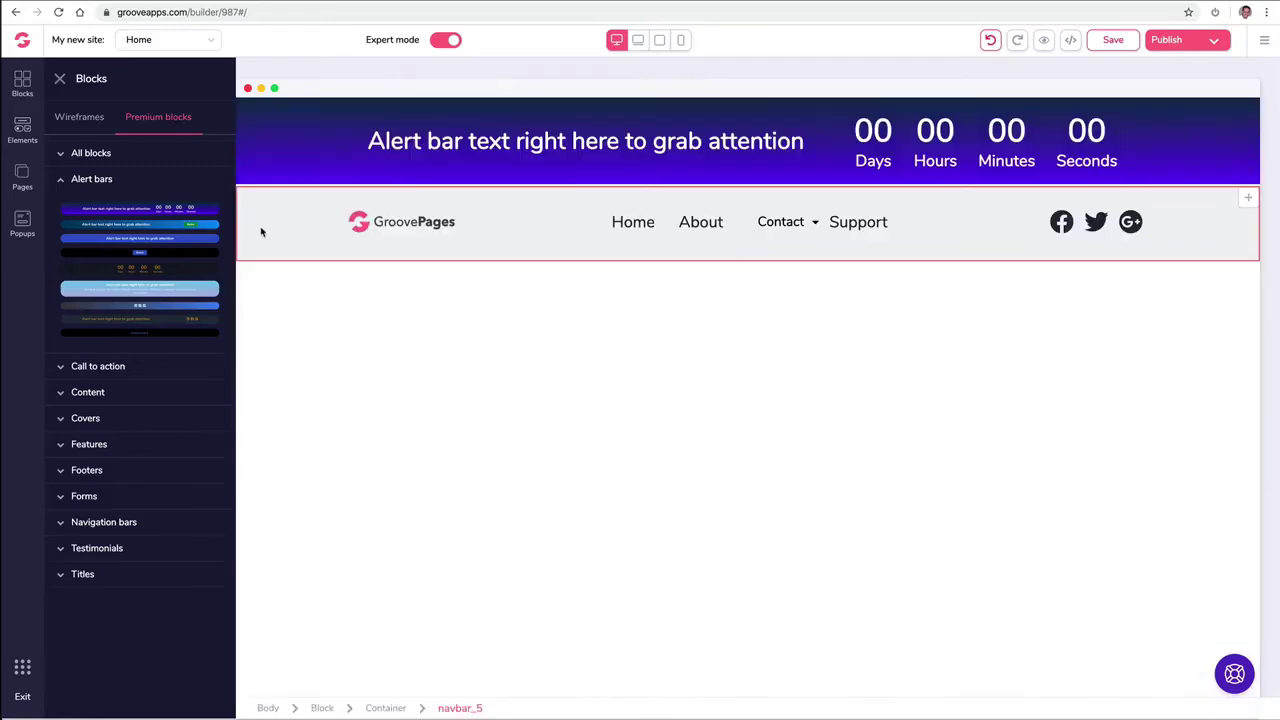
pyautogui.click(90, 181)
# Step: Add the code-photo cover block with its headline card below the header
pyautogui.click(104, 260)
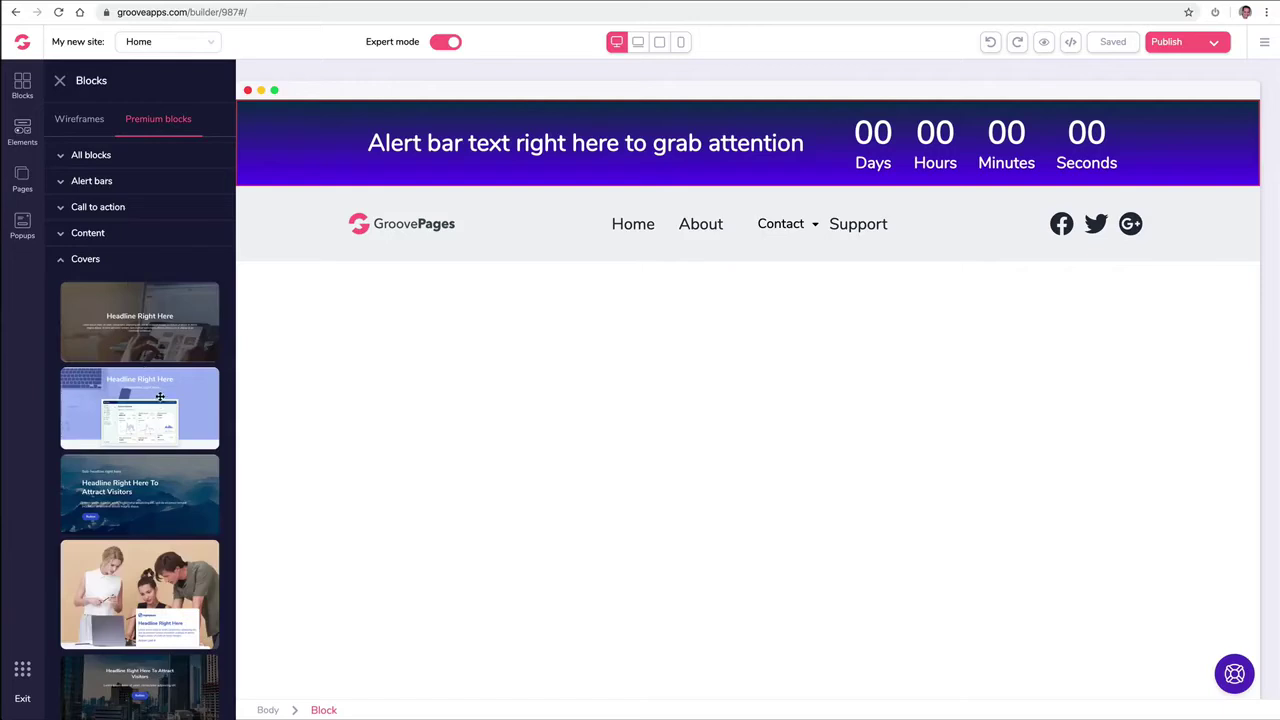
pyautogui.scroll(-5, 161, 398)
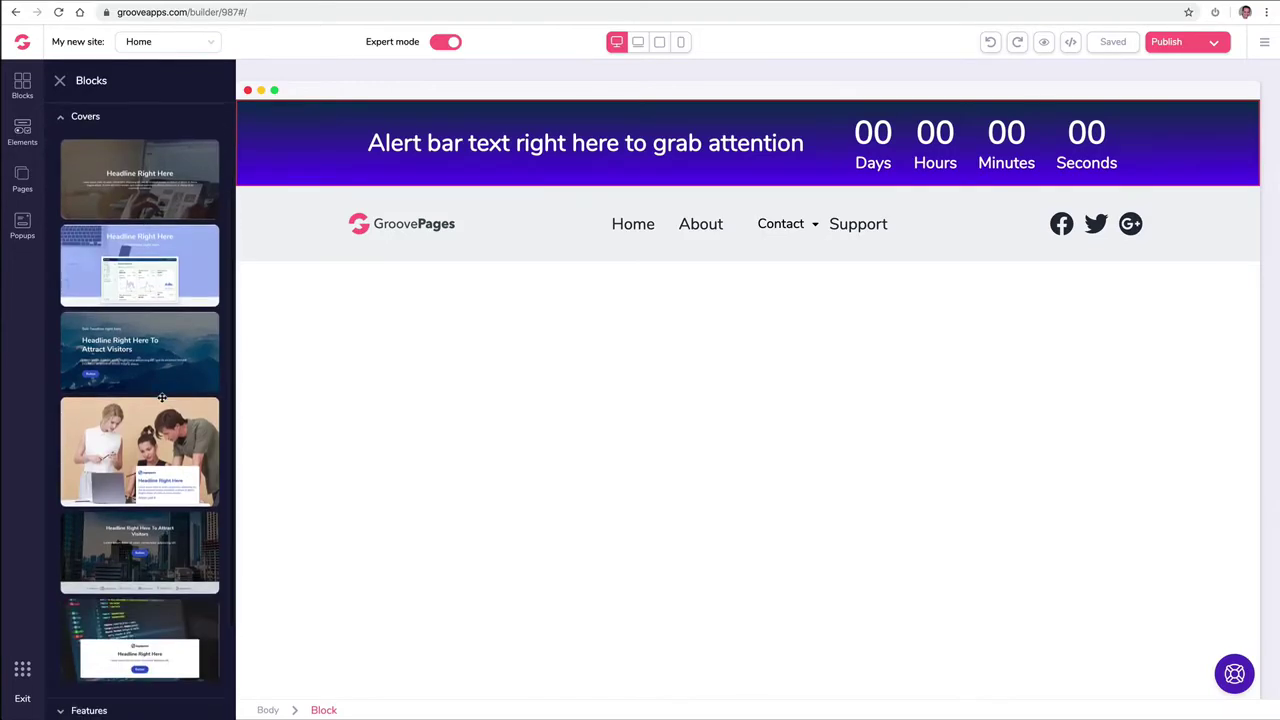
pyautogui.moveTo(151, 527); pyautogui.dragTo(516, 318)
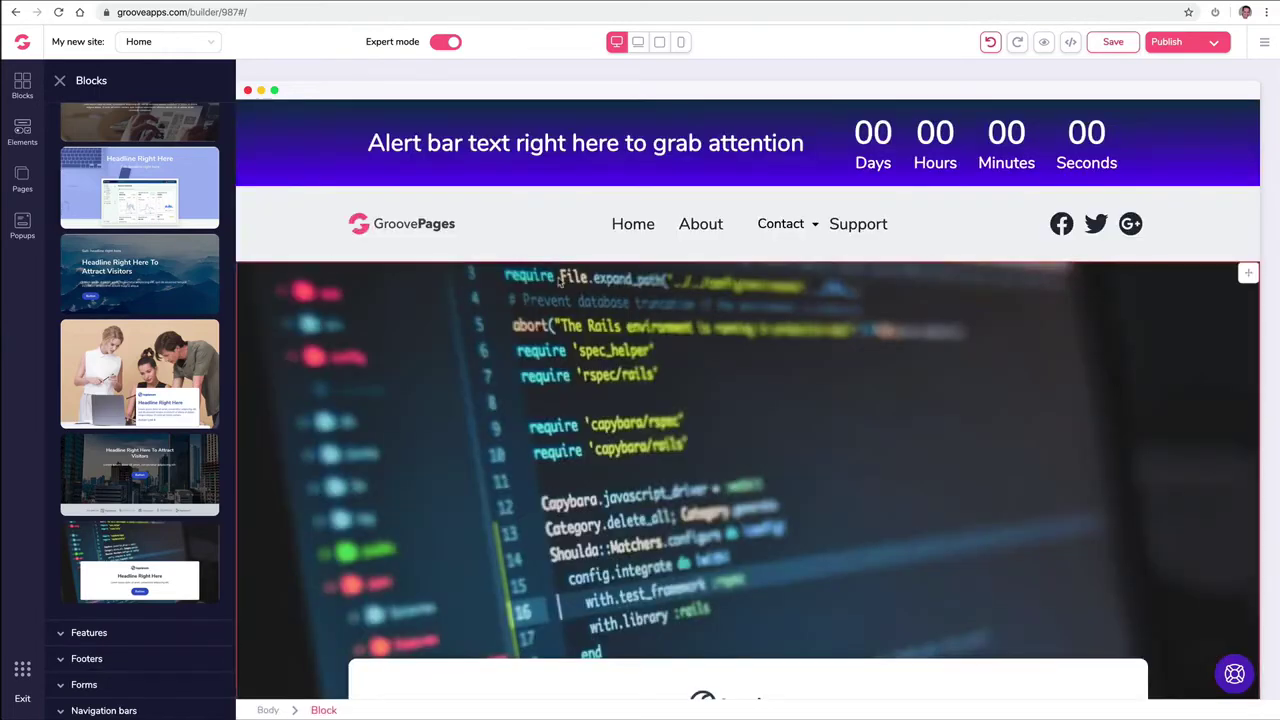
pyautogui.click(1050, 287)
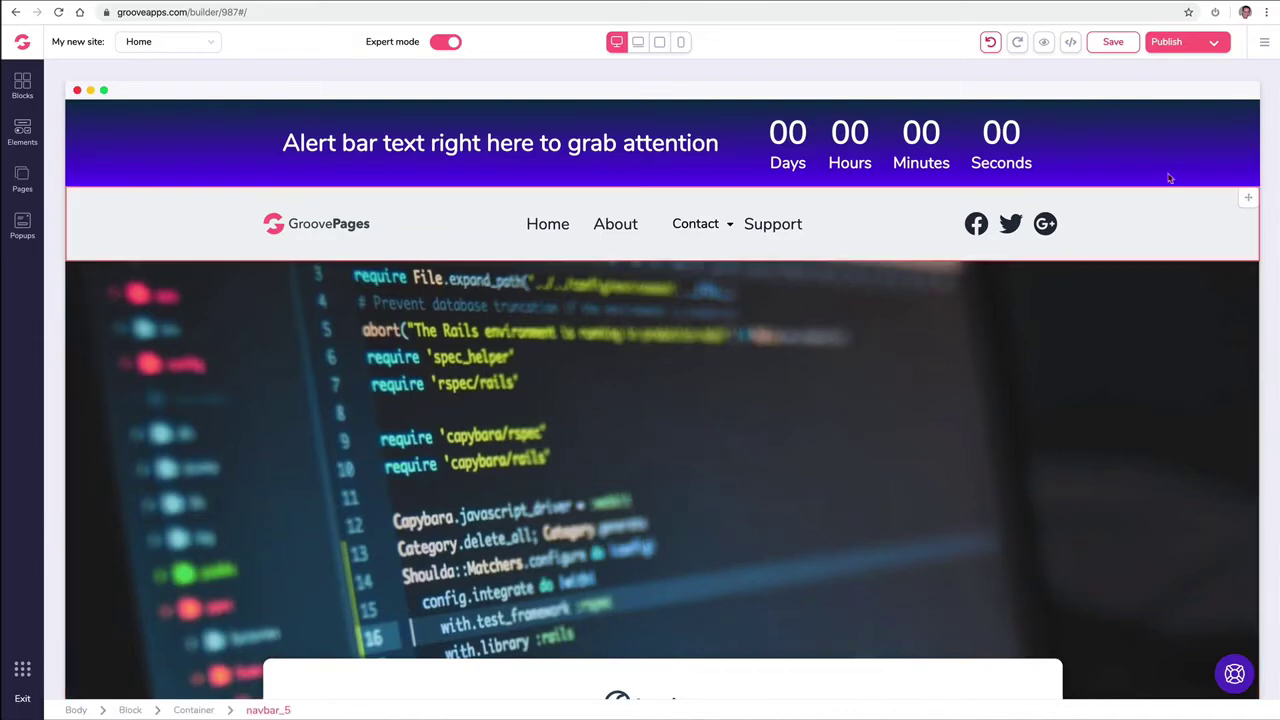
# Step: Move the alert bar below the header and back above it
pyautogui.click(1247, 112)
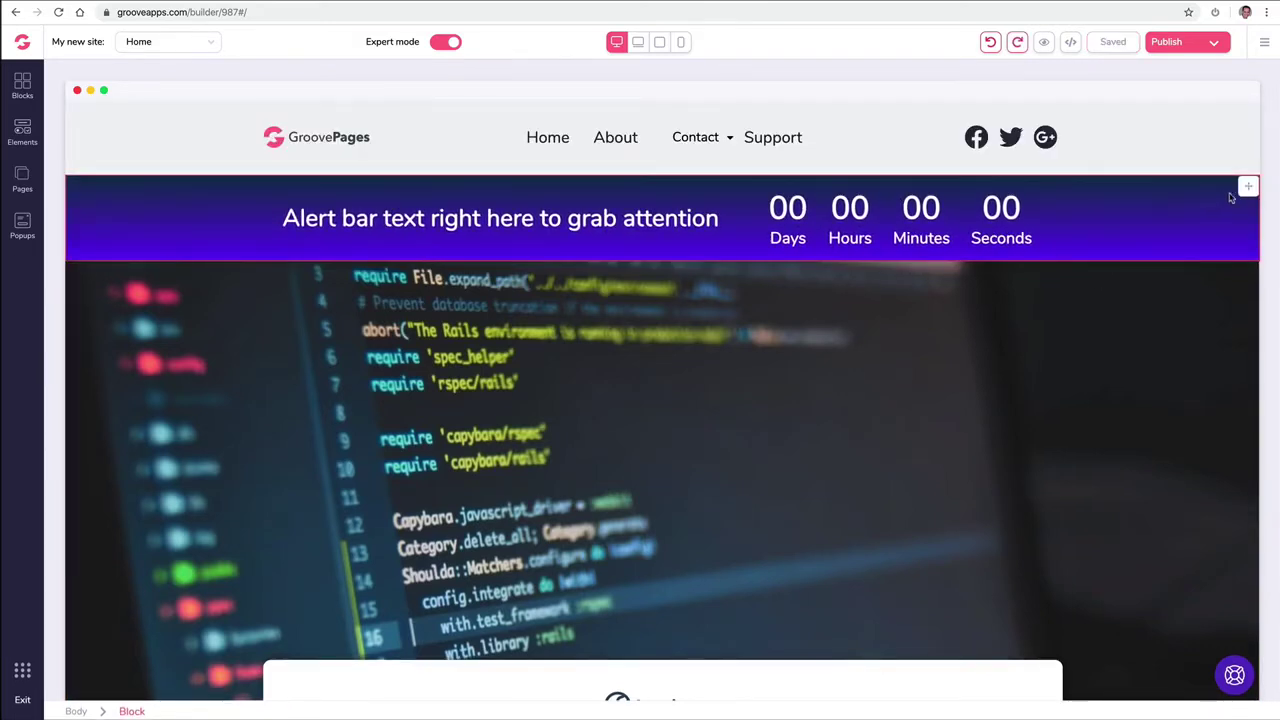
pyautogui.click(1247, 189)
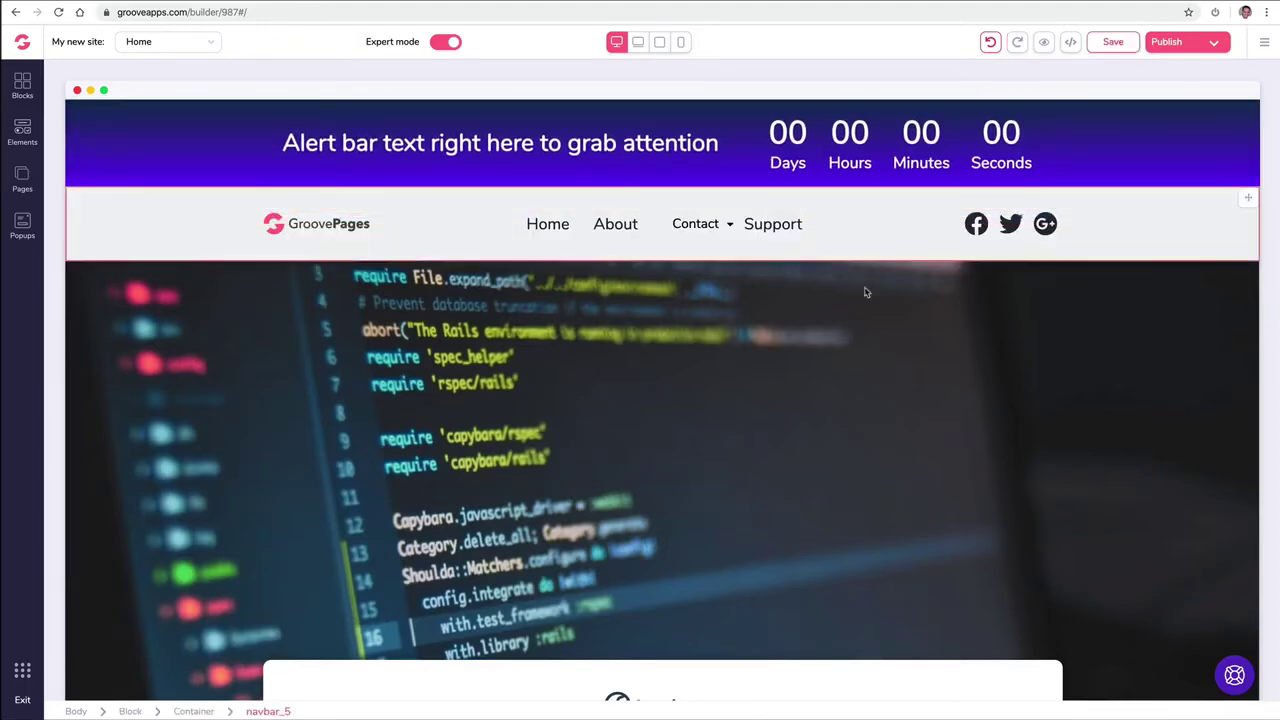
pyautogui.scroll(-5, 237, 293)
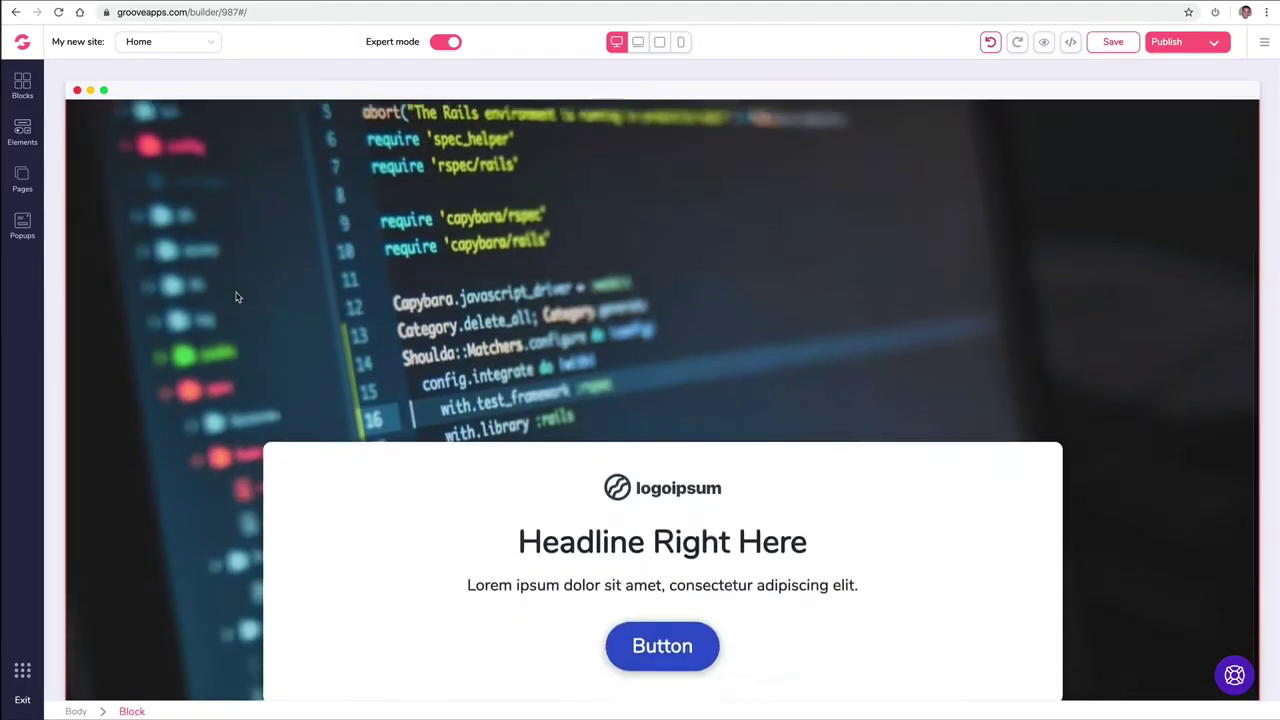
pyautogui.click(33, 95)
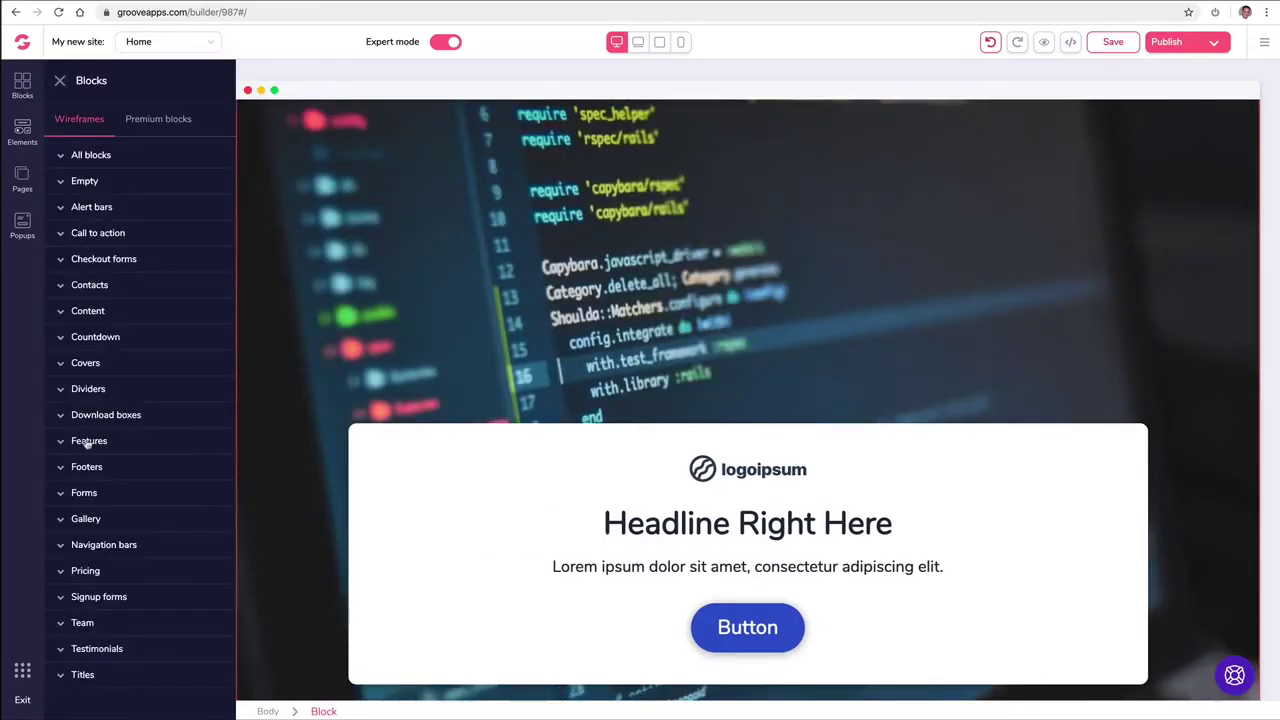
# Step: Add a wireframe footer to the bottom of the page
pyautogui.click(108, 467)
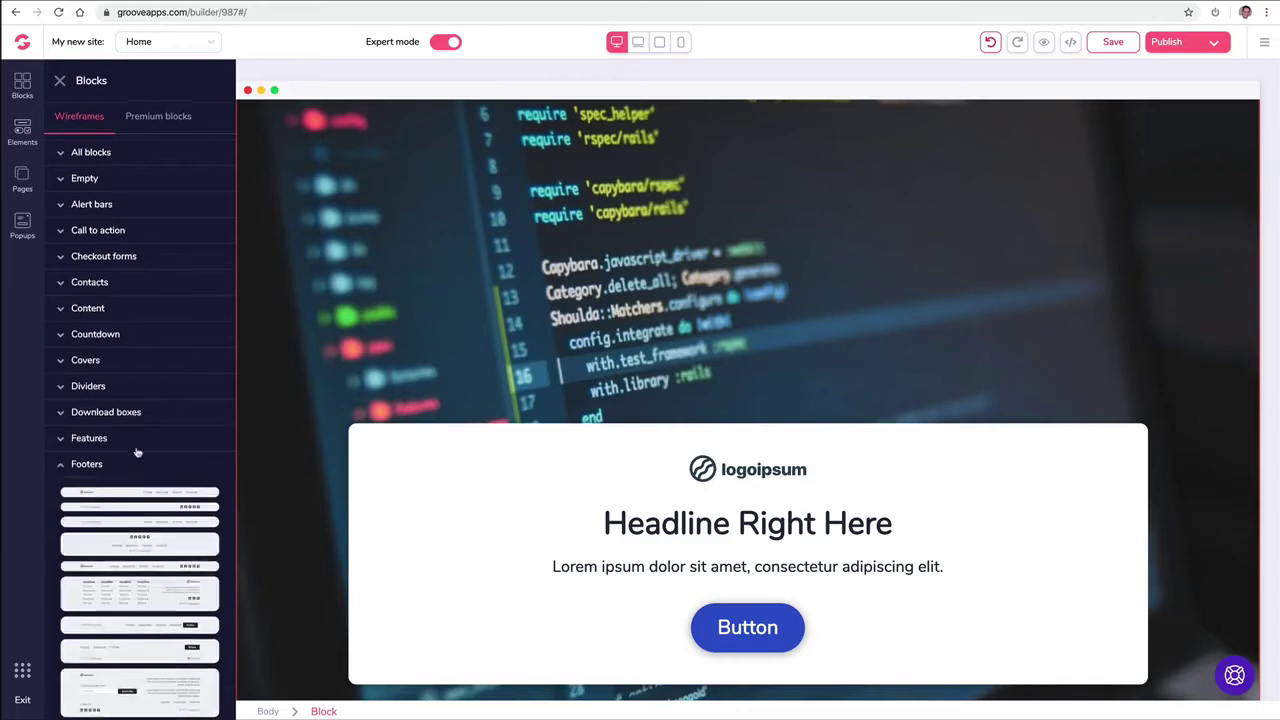
pyautogui.scroll(-5, 140, 450)
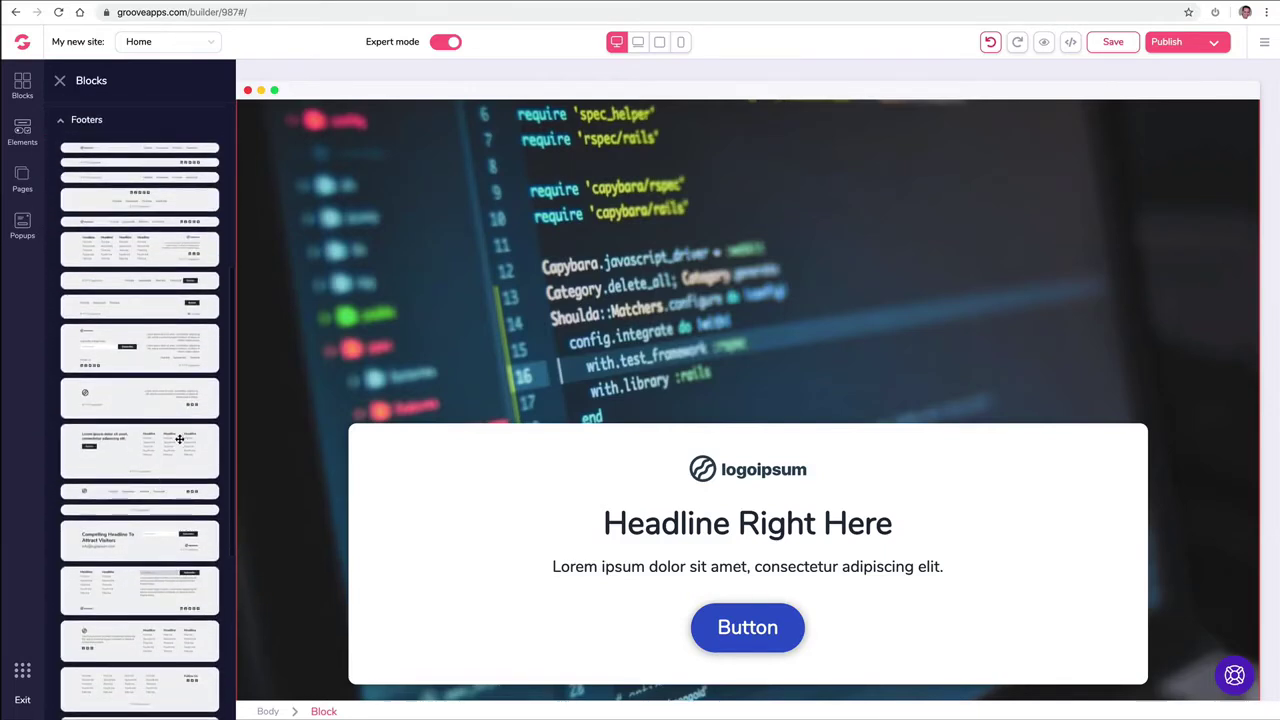
pyautogui.scroll(-1, 322, 466)
pyautogui.moveTo(190, 460); pyautogui.dragTo(452, 682)
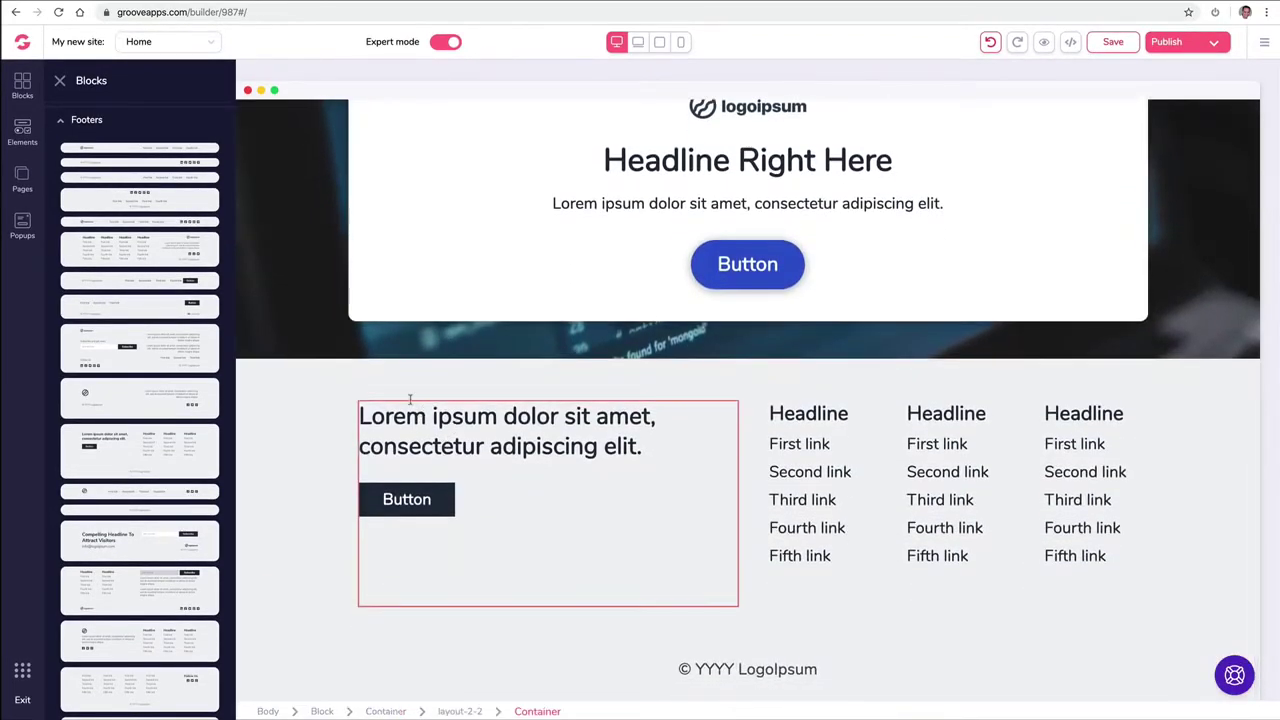
# Step: Add the premium blue footer with social icons and links
pyautogui.click(64, 121)
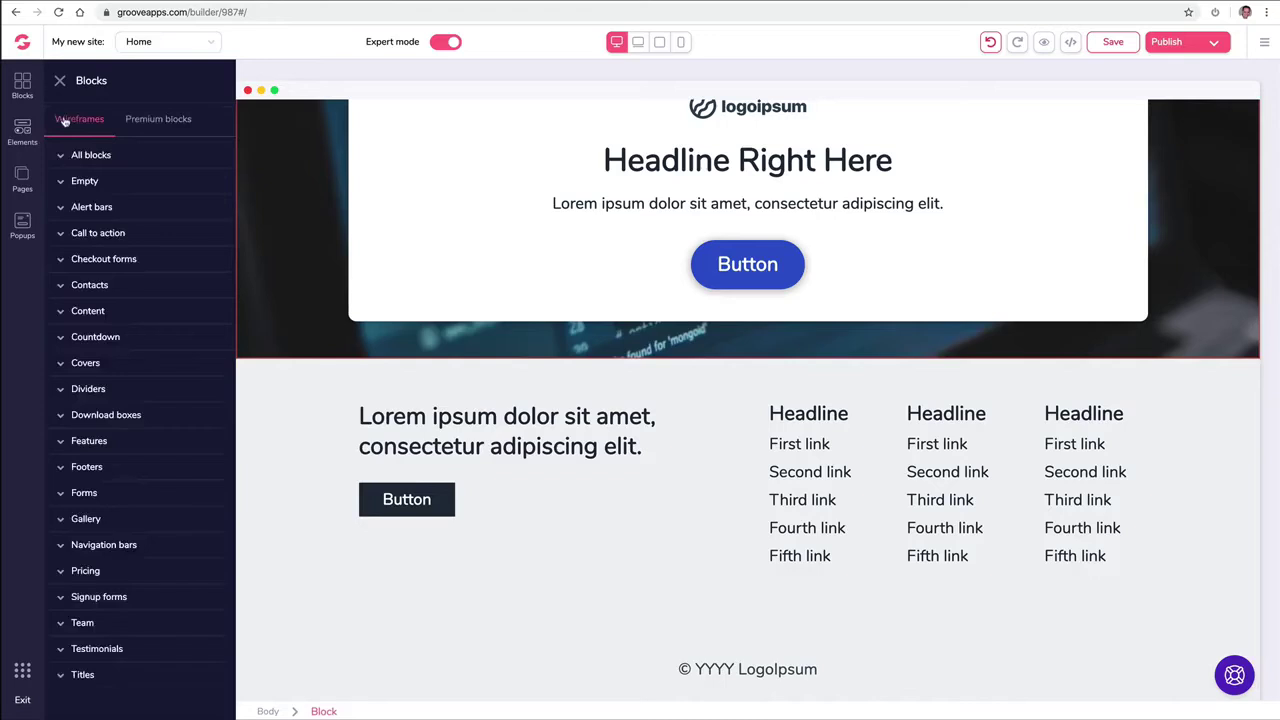
pyautogui.click(165, 120)
pyautogui.click(112, 287)
pyautogui.click(120, 311)
pyautogui.moveTo(156, 399); pyautogui.dragTo(517, 426)
pyautogui.scroll(-2, 534, 519)
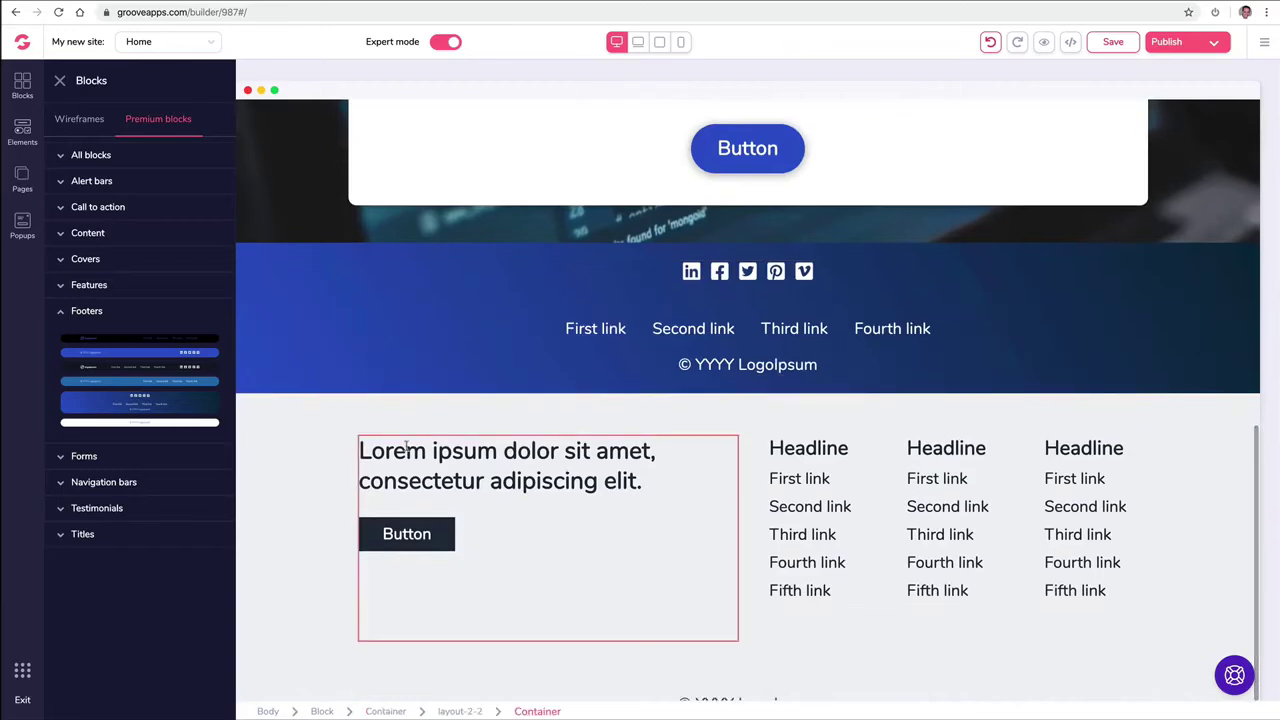
# Step: Delete the plain multi-column footer block
pyautogui.click(314, 432)
pyautogui.click(143, 373)
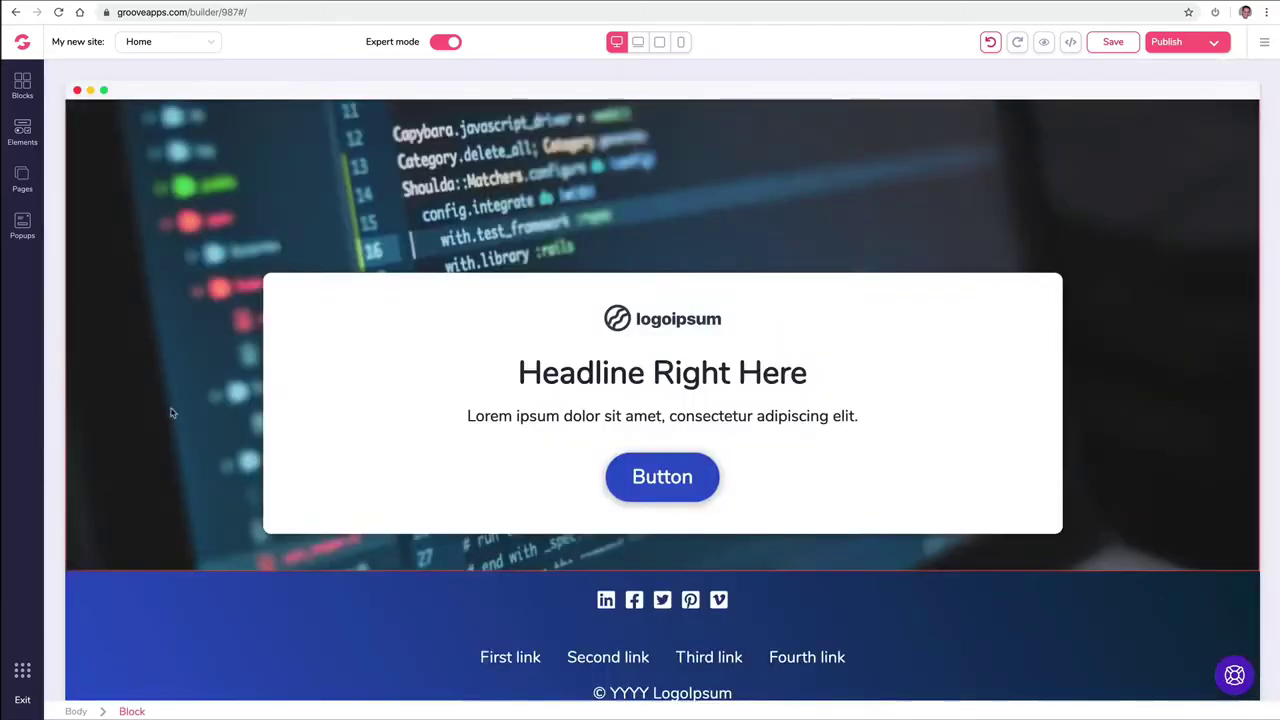
pyautogui.click(22, 86)
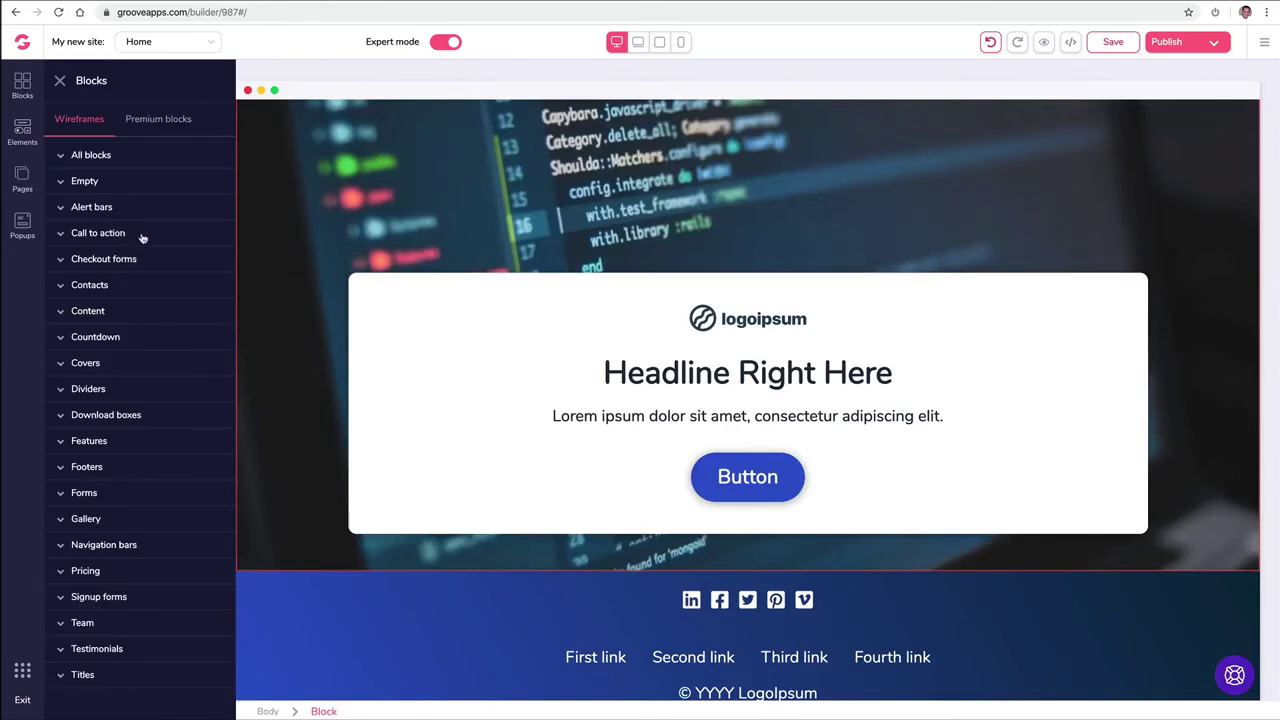
# Step: Add the 'Headline Right Here To Attract Visitors' block and a call-to-action block
pyautogui.click(98, 233)
pyautogui.scroll(2, 386, 351)
pyautogui.scroll(-2, 386, 351)
pyautogui.moveTo(166, 487); pyautogui.dragTo(557, 577)
pyautogui.moveTo(152, 310); pyautogui.dragTo(417, 440)
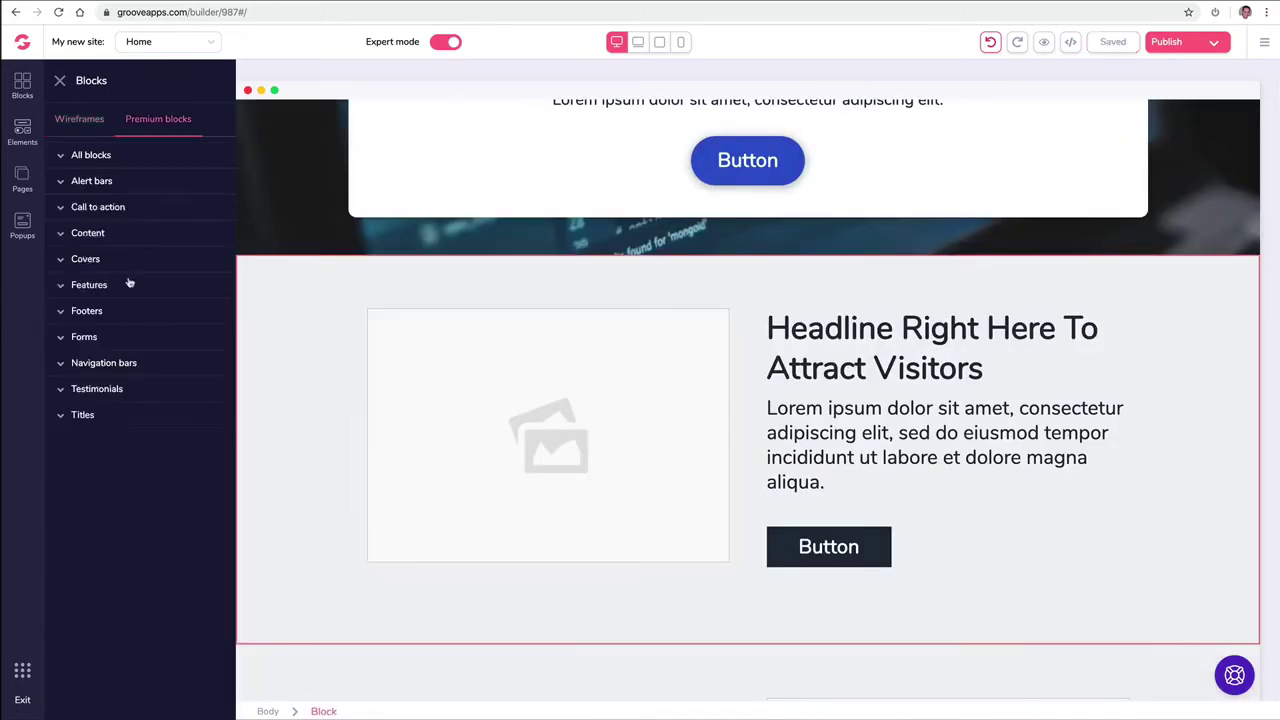
# Step: Add a six-feature grid, a three-column testimonial block and the blue 'What people say' block
pyautogui.click(129, 286)
pyautogui.moveTo(167, 363); pyautogui.dragTo(808, 290)
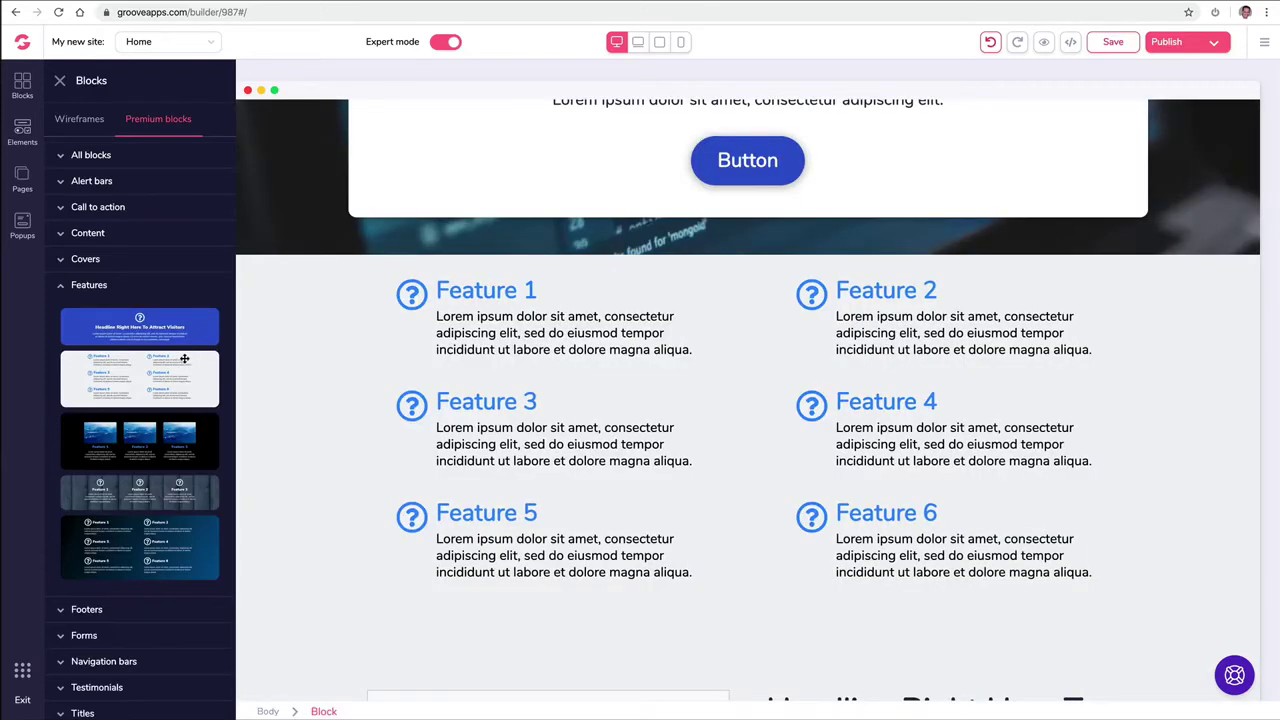
pyautogui.click(65, 289)
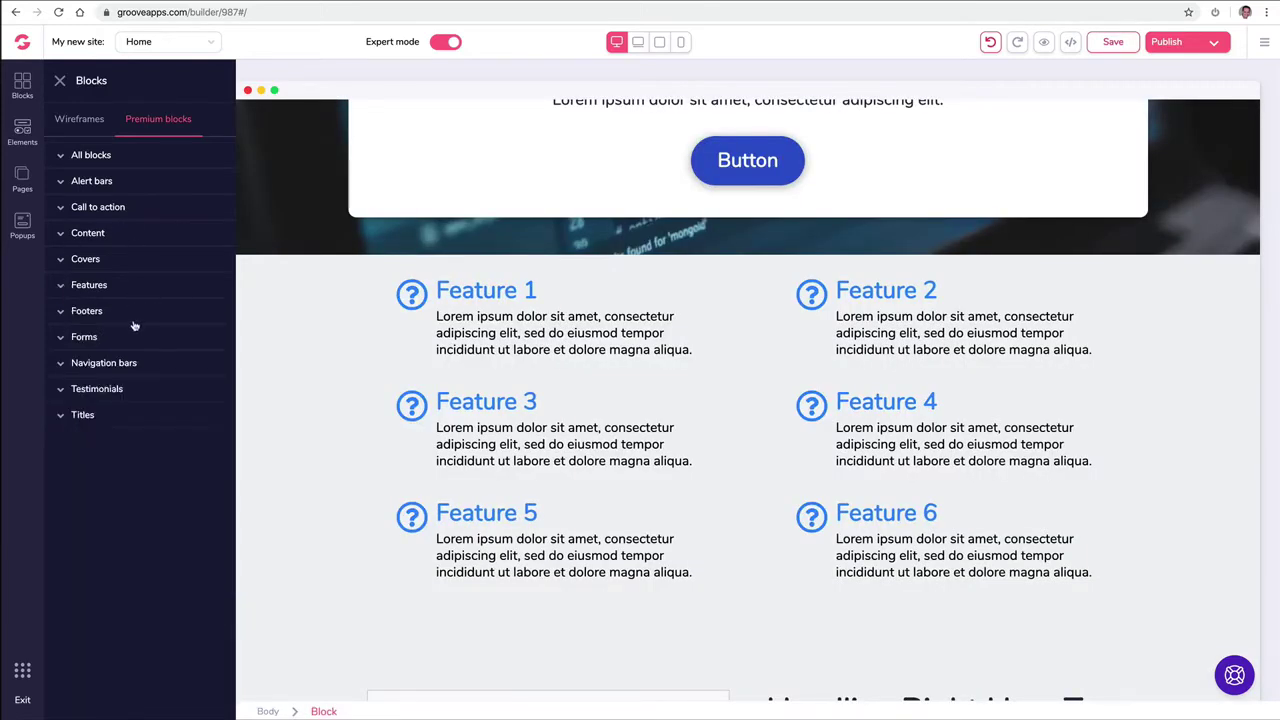
pyautogui.click(92, 390)
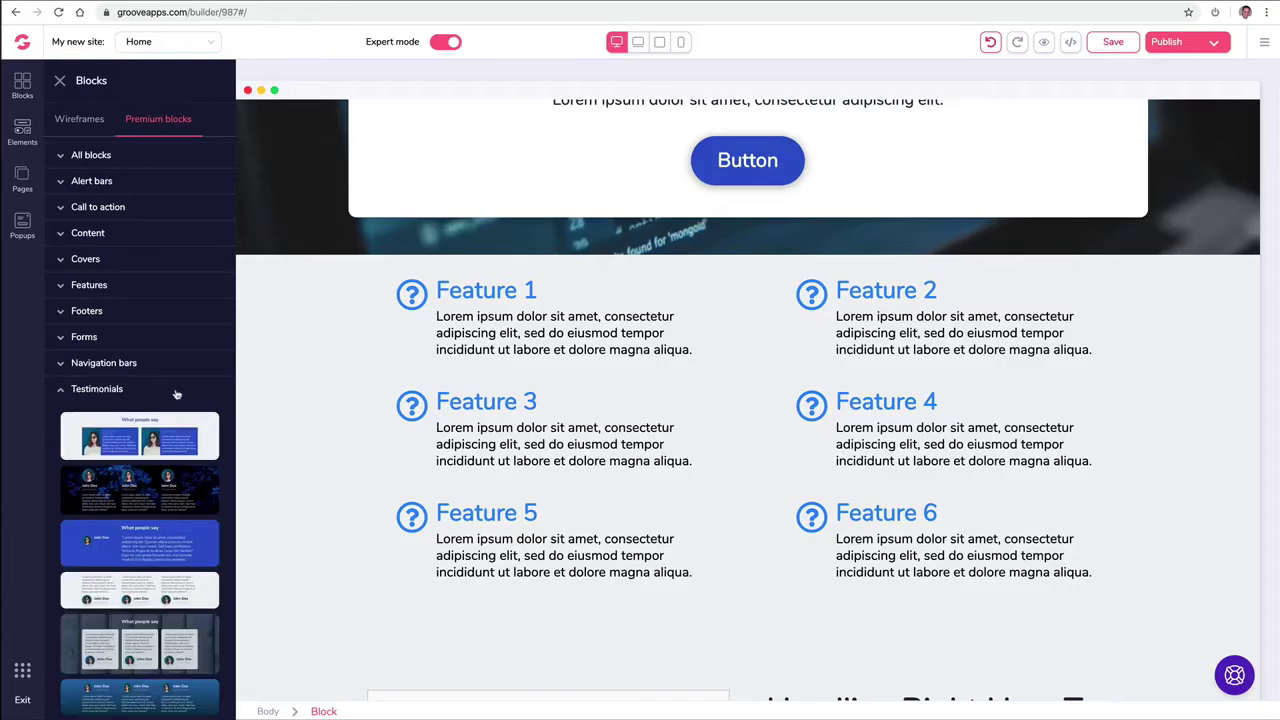
pyautogui.scroll(-1, 172, 391)
pyautogui.moveTo(142, 543); pyautogui.dragTo(729, 282)
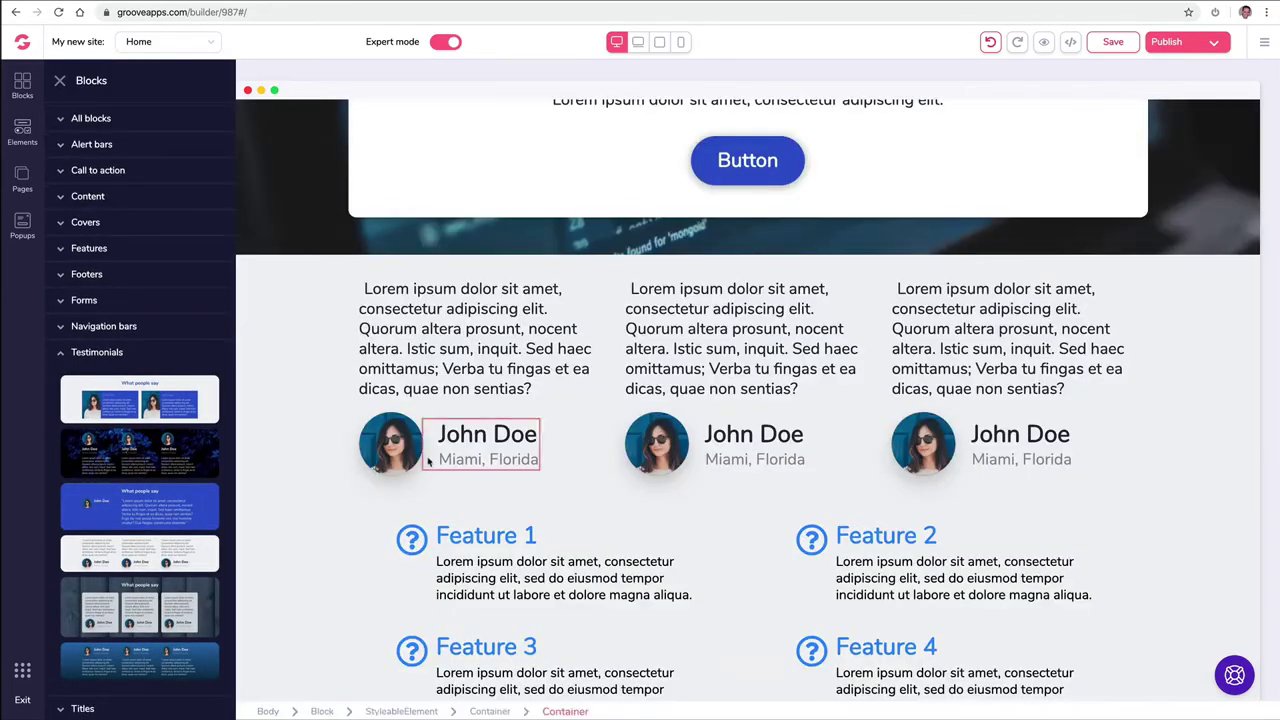
pyautogui.scroll(2, 400, 468)
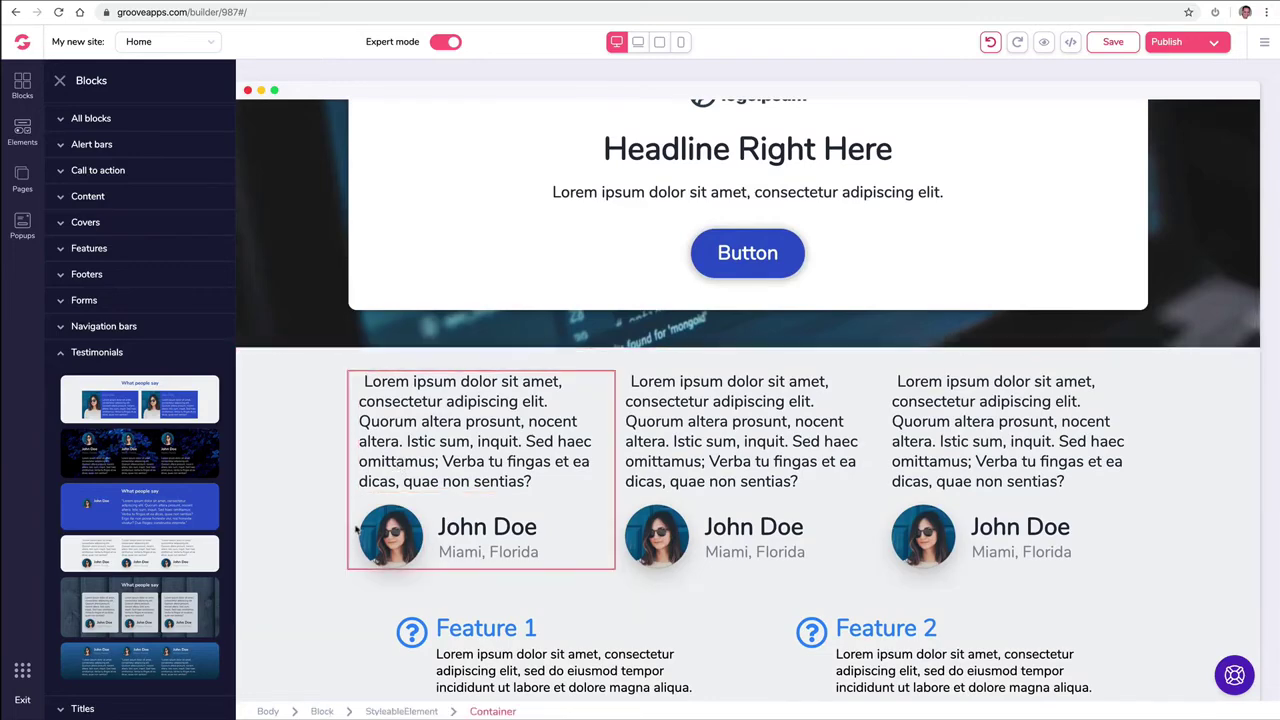
pyautogui.scroll(-3, 340, 520)
pyautogui.moveTo(167, 516); pyautogui.dragTo(550, 518)
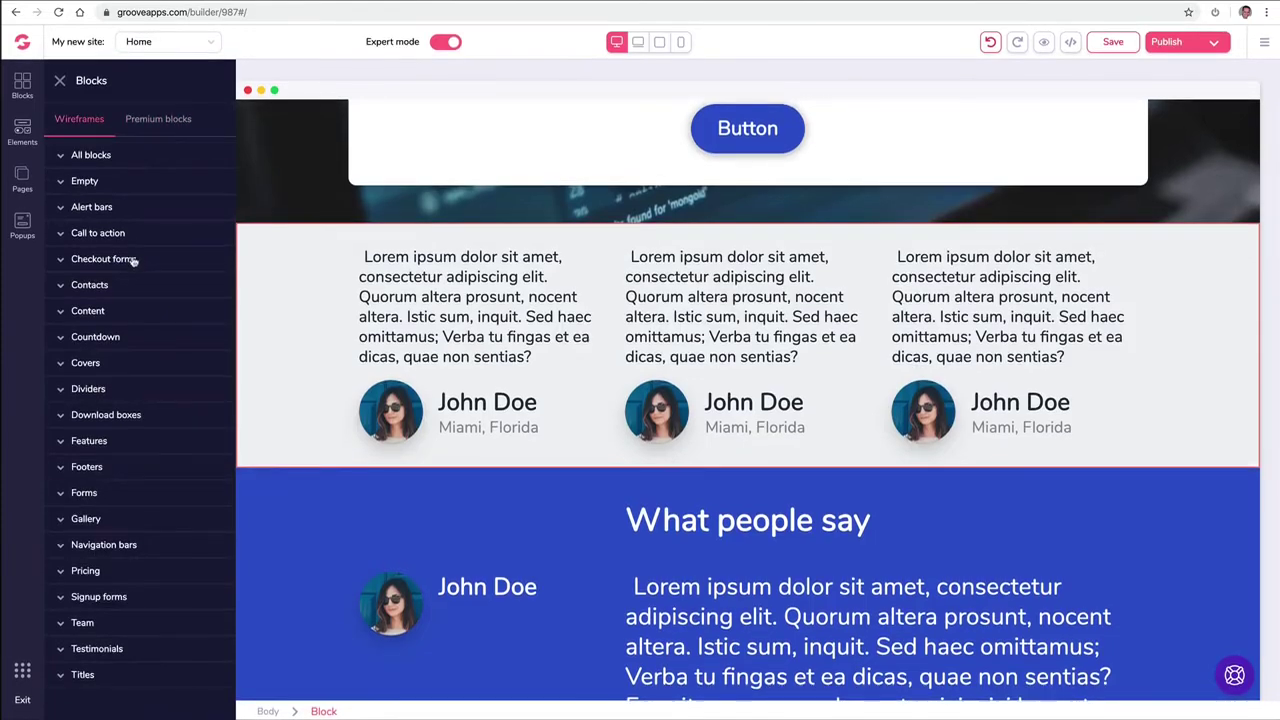
# Step: Insert a contact block with a map above the testimonials
pyautogui.click(120, 288)
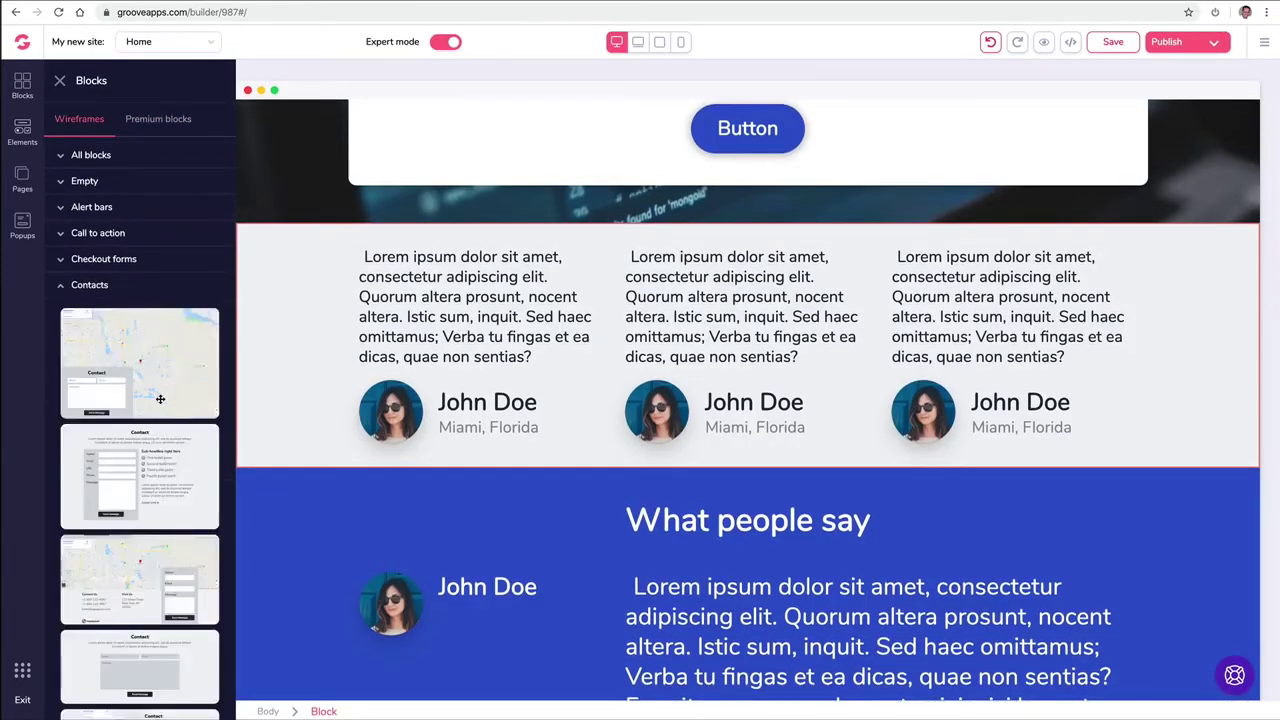
pyautogui.scroll(-2, 152, 460)
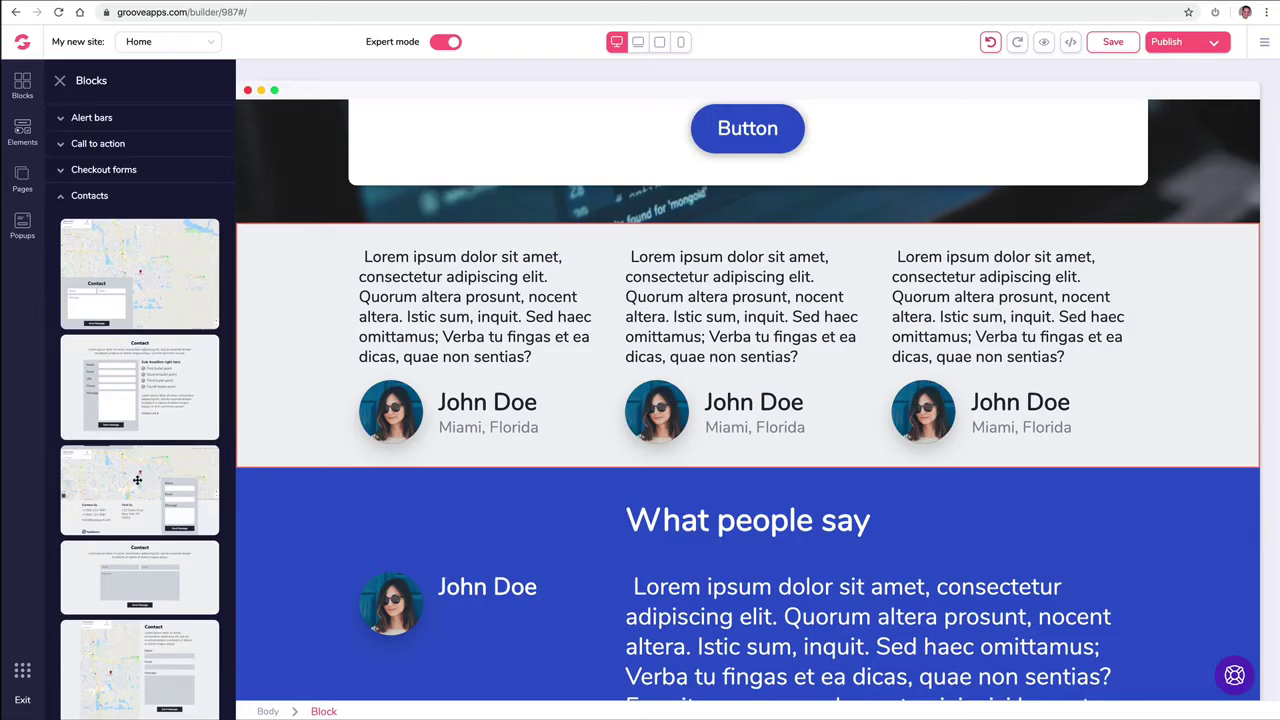
pyautogui.moveTo(181, 459); pyautogui.dragTo(585, 301)
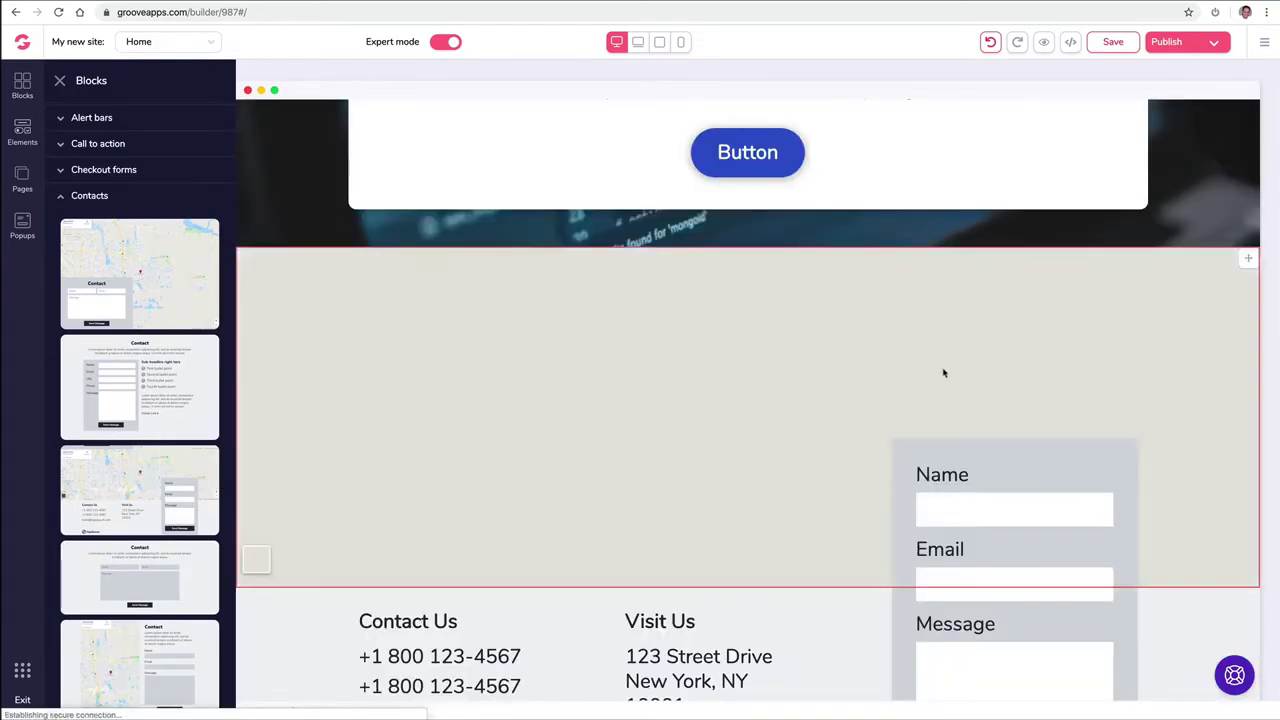
pyautogui.scroll(-5, 830, 420)
pyautogui.scroll(-1, 860, 462)
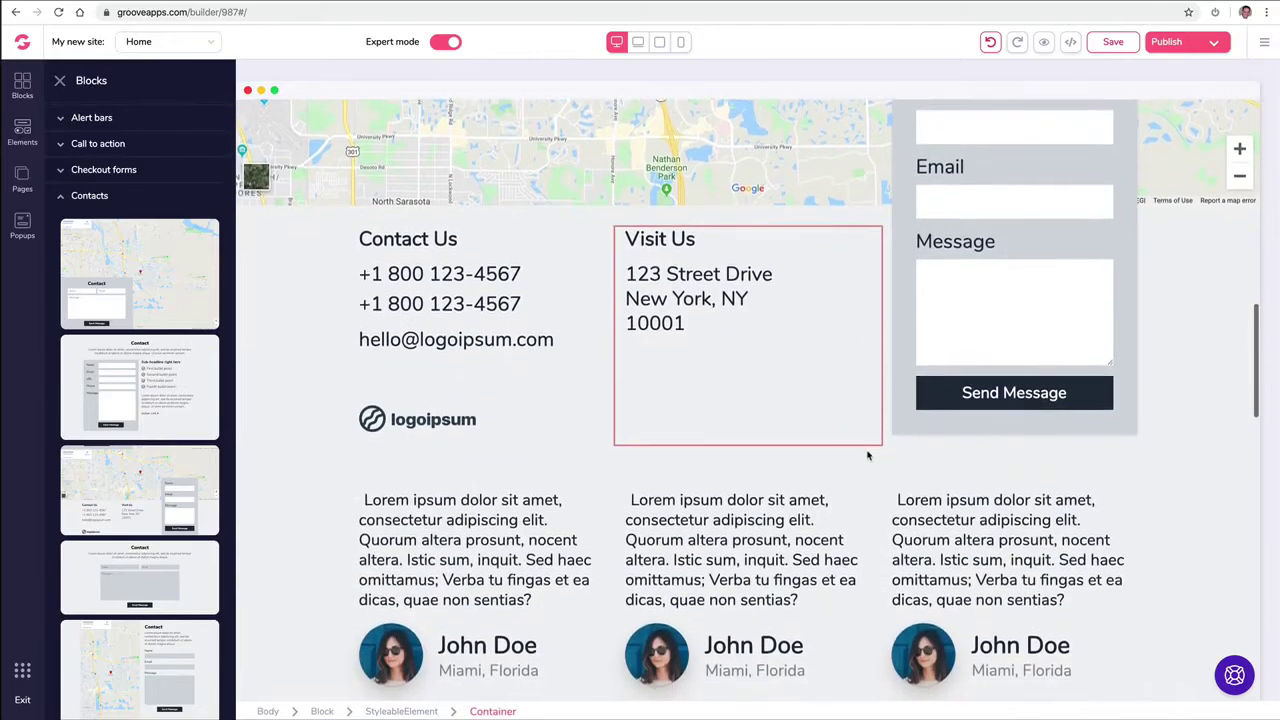
pyautogui.scroll(-4, 890, 455)
pyautogui.scroll(-5, 1186, 334)
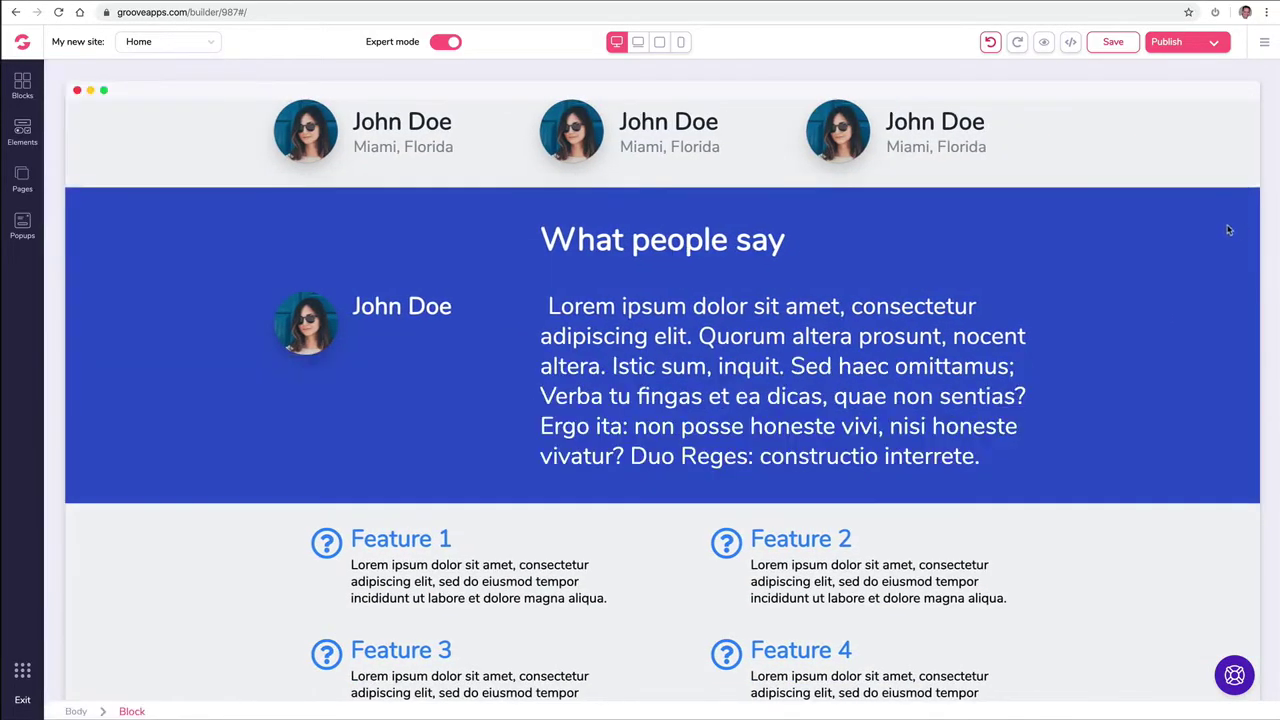
# Step: Add a pricing table block to the page
pyautogui.click(23, 85)
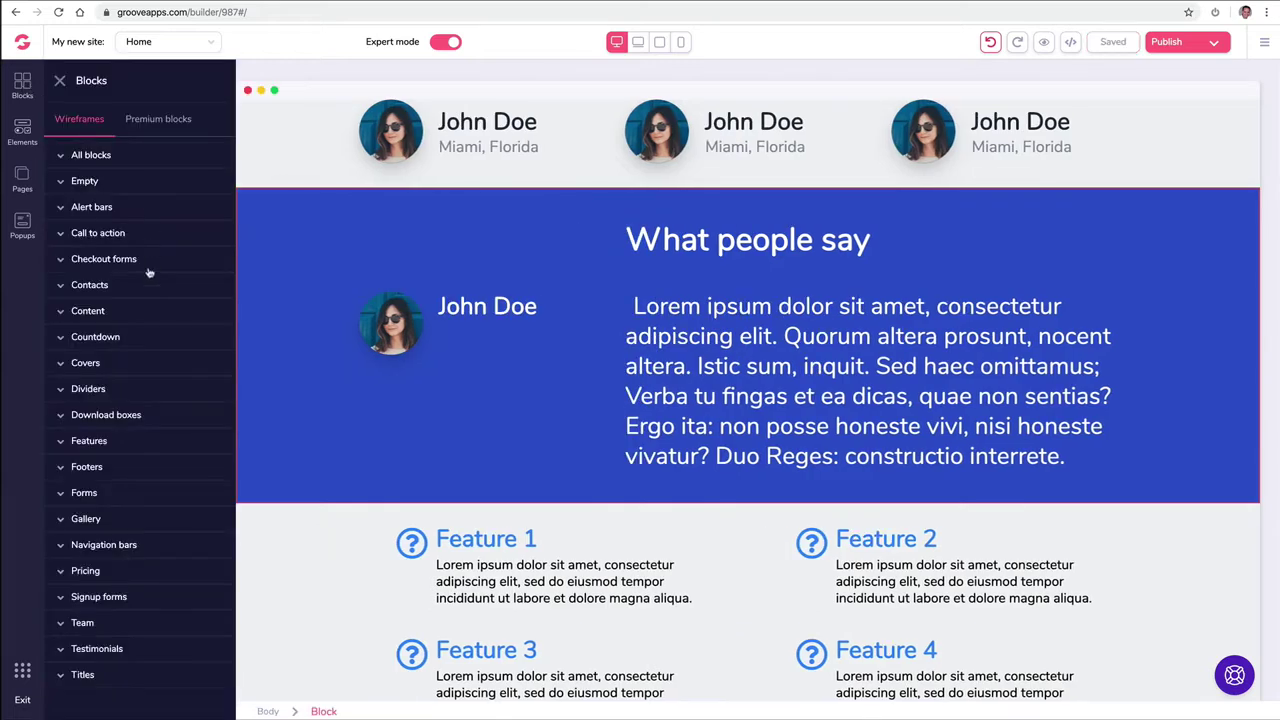
pyautogui.scroll(-10, 343, 505)
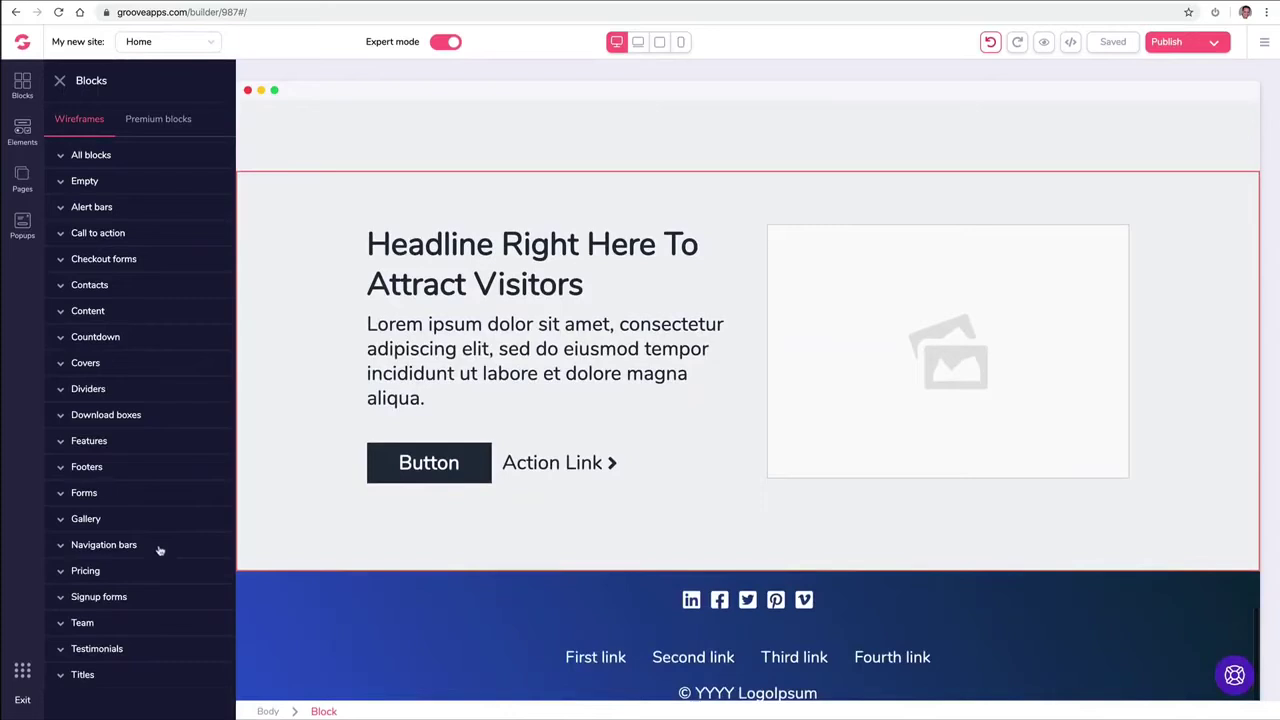
pyautogui.click(118, 573)
pyautogui.scroll(-2, 145, 553)
pyautogui.scroll(-8, 145, 553)
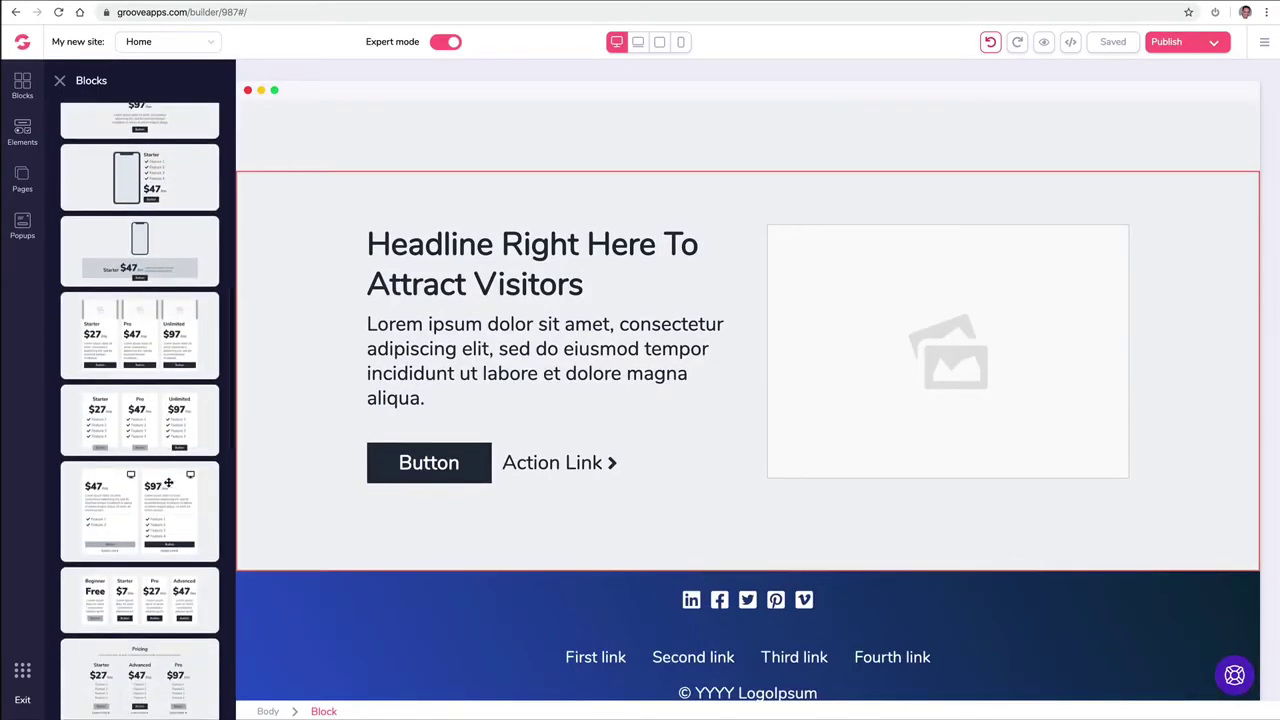
pyautogui.moveTo(150, 414); pyautogui.dragTo(677, 229)
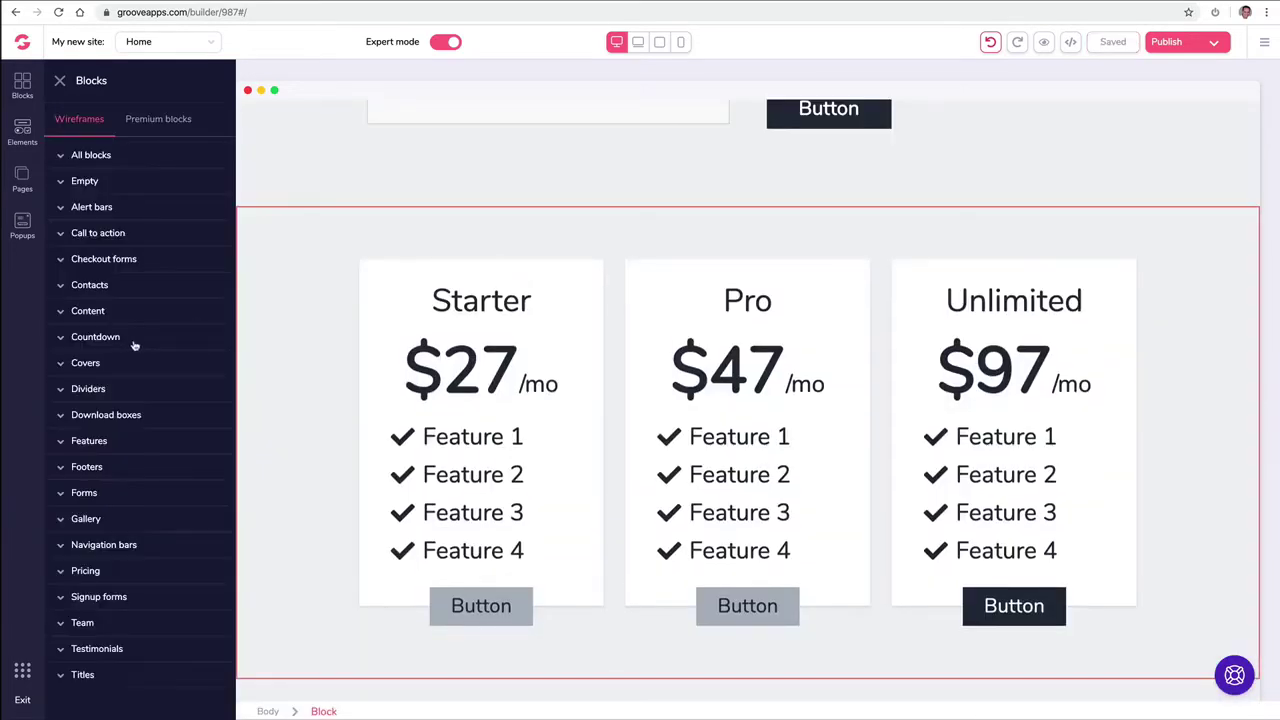
# Step: Add a countdown block, a form block and a team block
pyautogui.click(131, 340)
pyautogui.scroll(-3, 148, 350)
pyautogui.moveTo(148, 350); pyautogui.dragTo(678, 268)
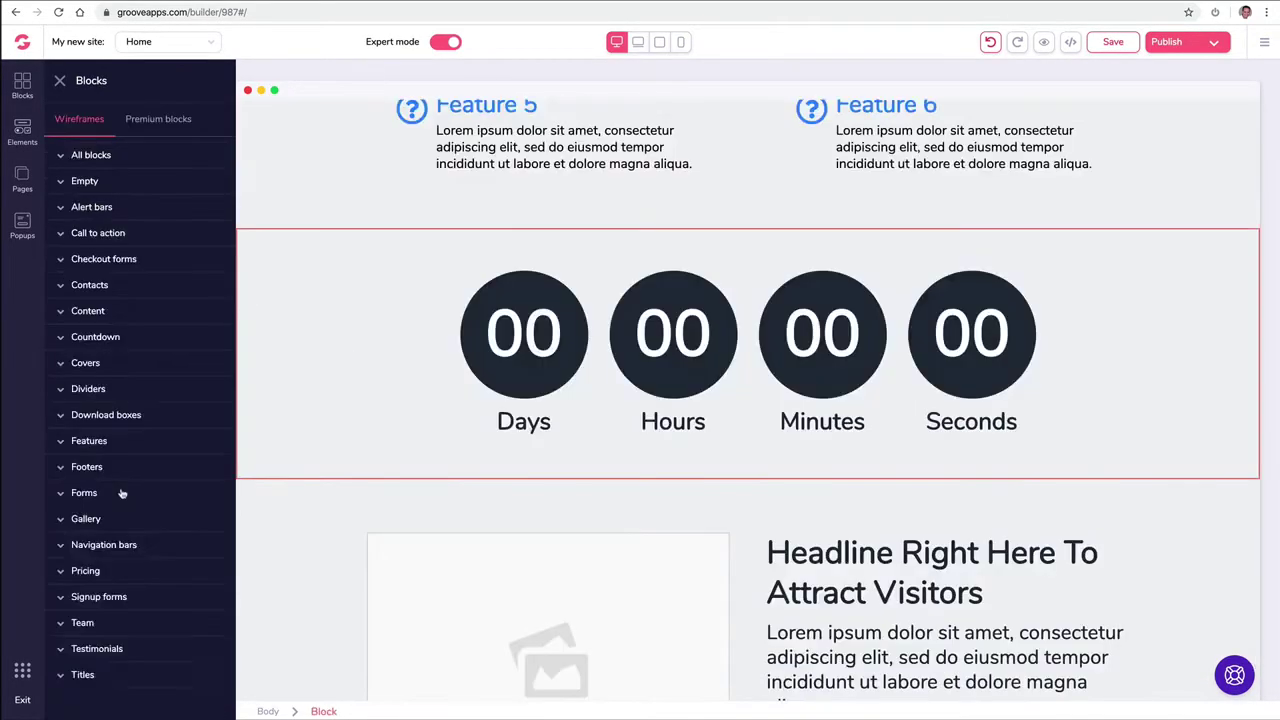
pyautogui.click(121, 493)
pyautogui.scroll(-3, 174, 521)
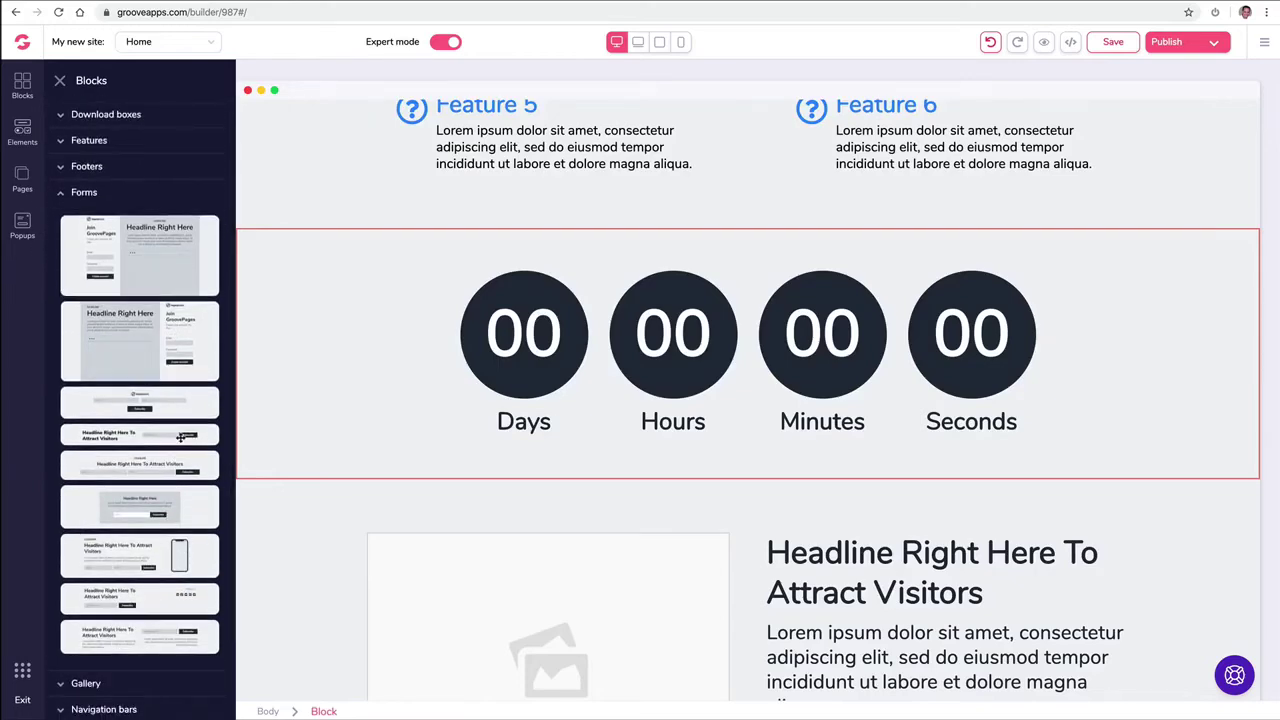
pyautogui.moveTo(179, 436); pyautogui.dragTo(783, 500)
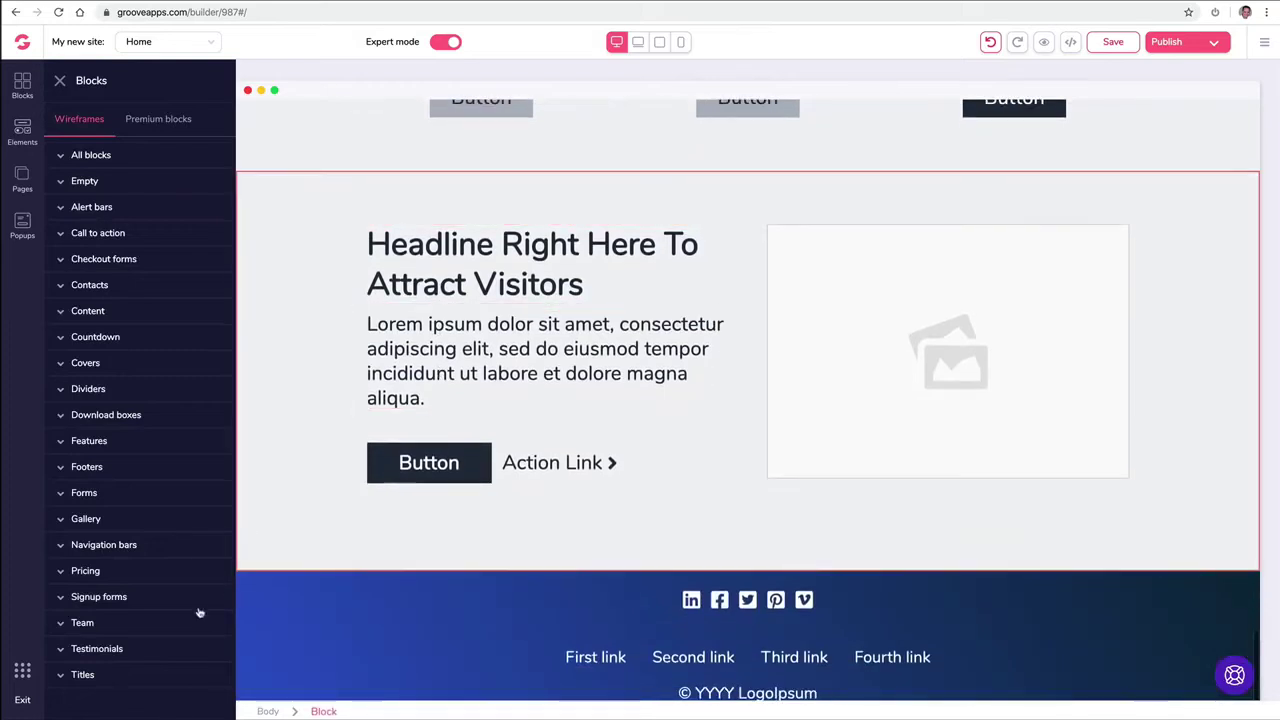
pyautogui.click(78, 624)
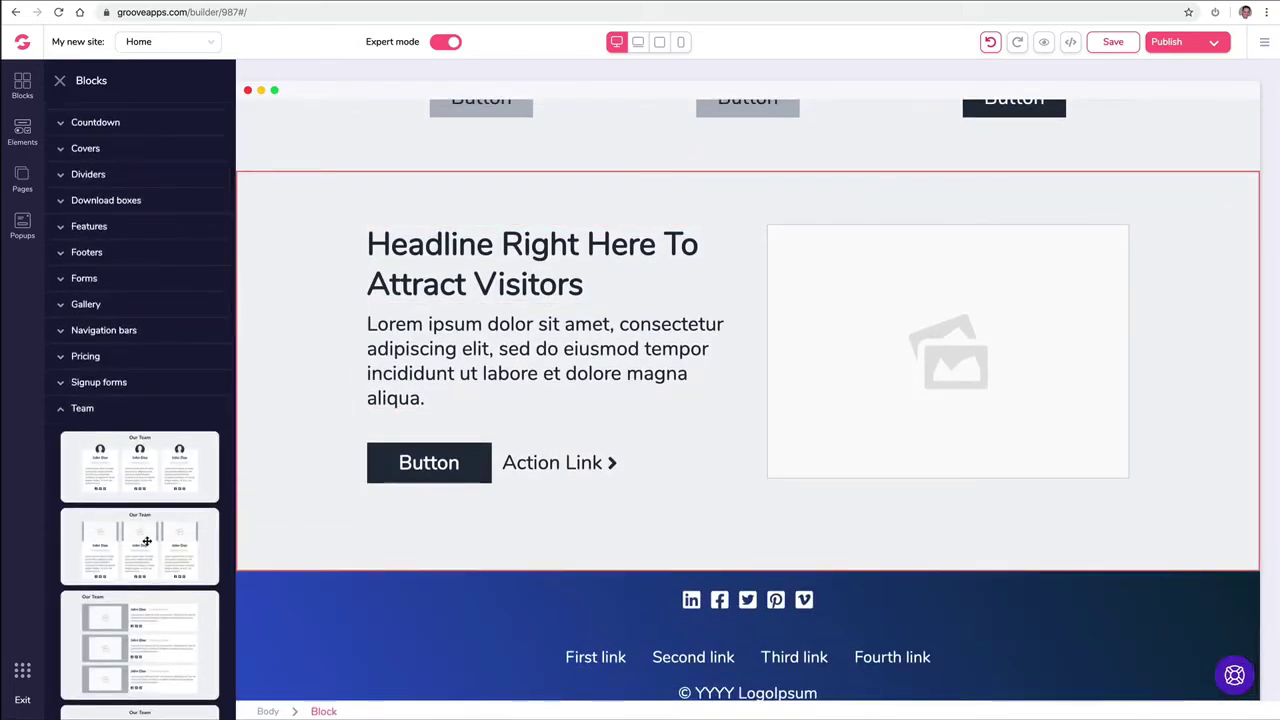
pyautogui.moveTo(162, 474); pyautogui.dragTo(700, 650)
pyautogui.scroll(15, 1107, 340)
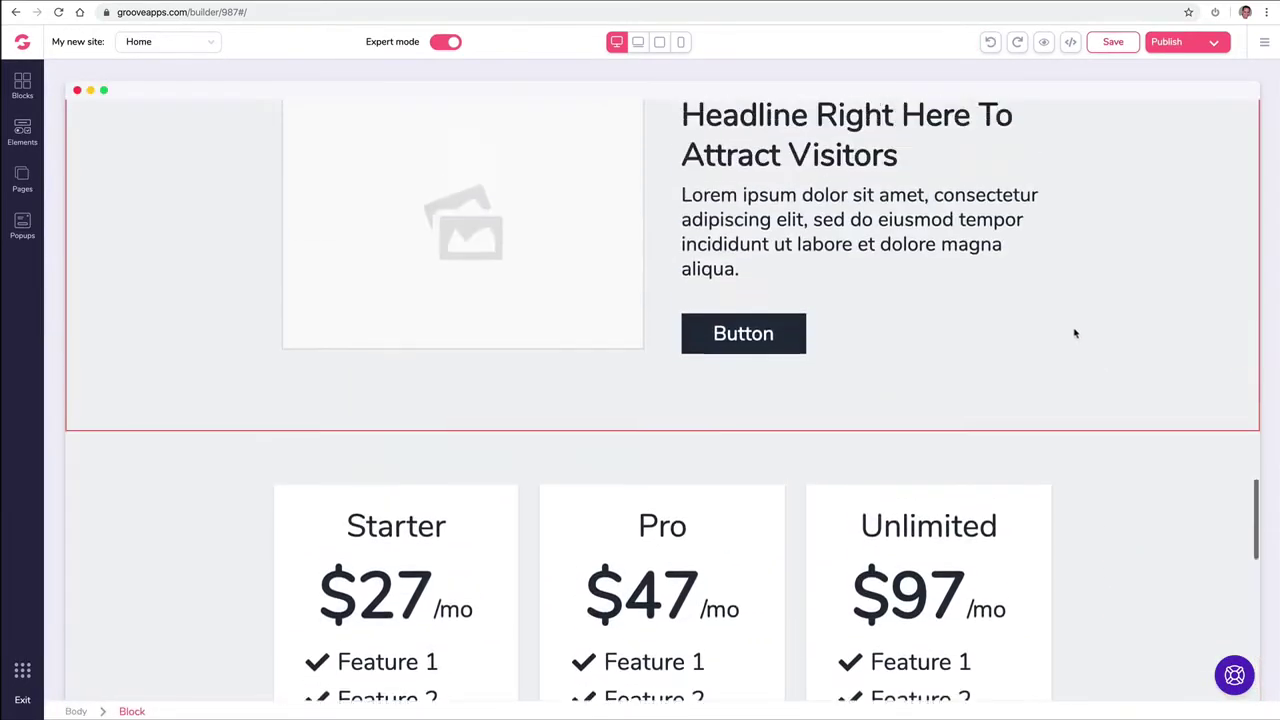
# Step: Replace the contact map's Location with the new San Diego street address and apply it
pyautogui.scroll(20, 1059, 327)
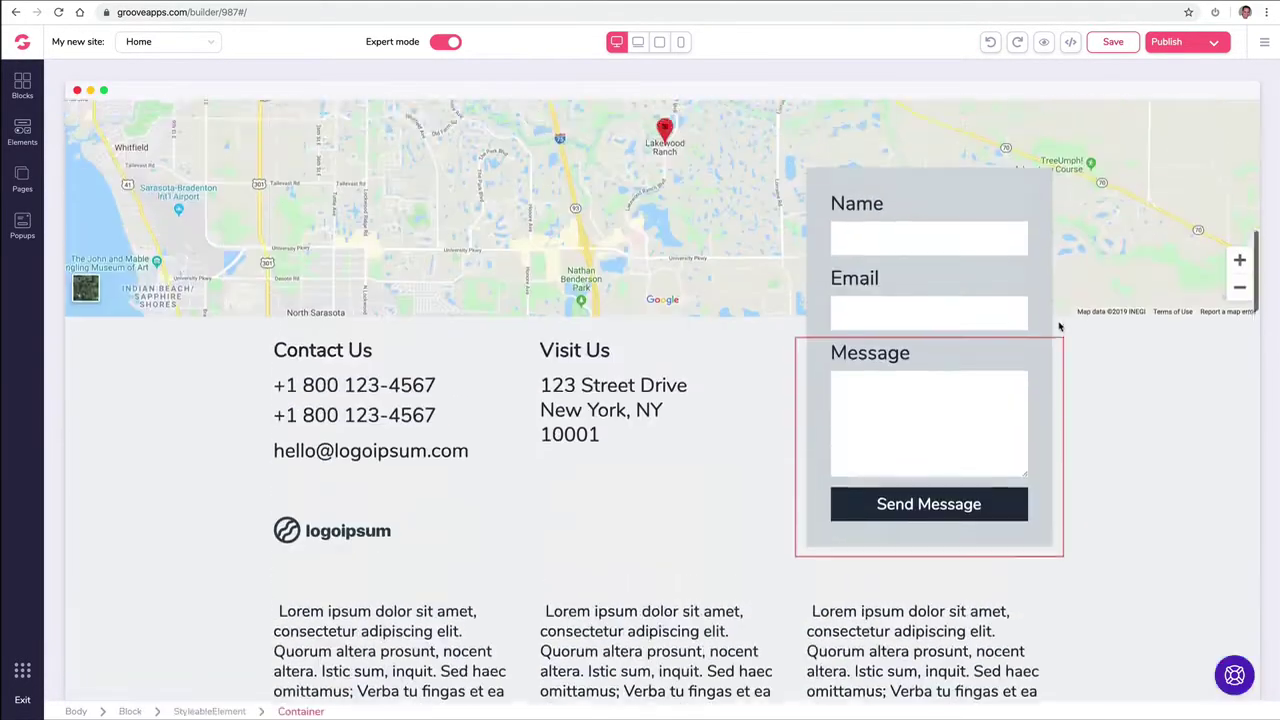
pyautogui.scroll(3, 1059, 327)
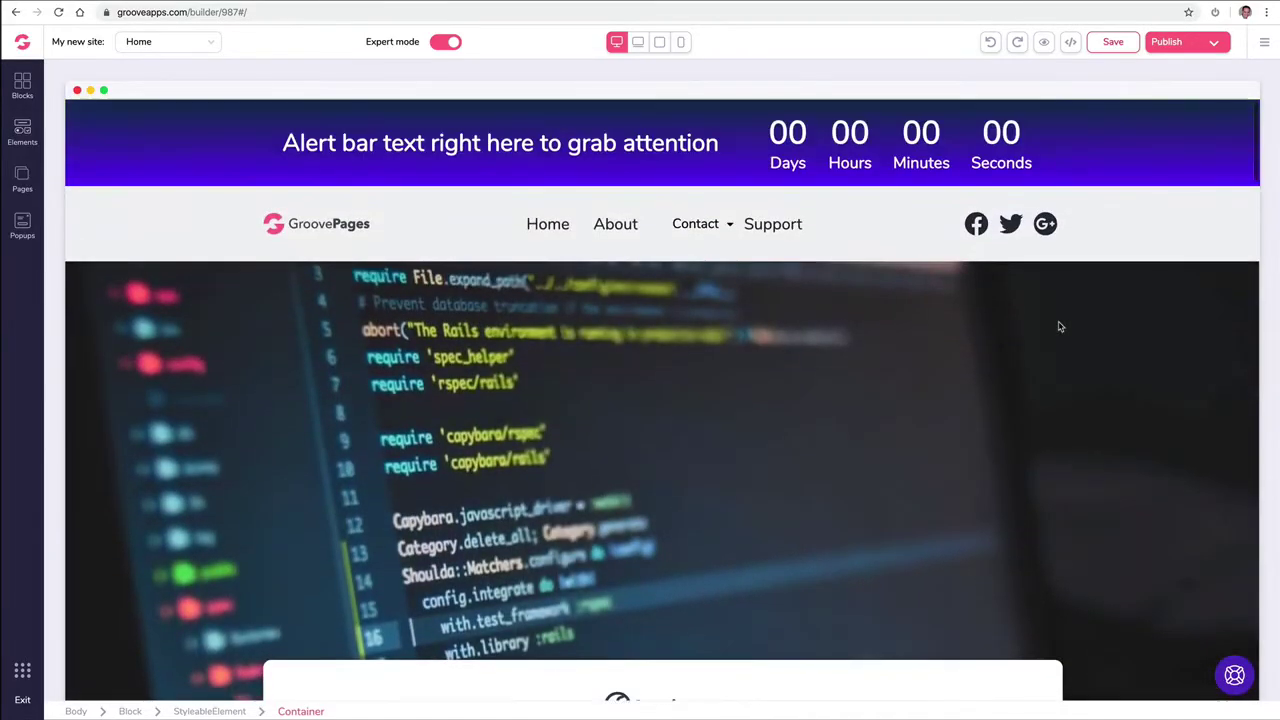
pyautogui.scroll(-10, 543, 224)
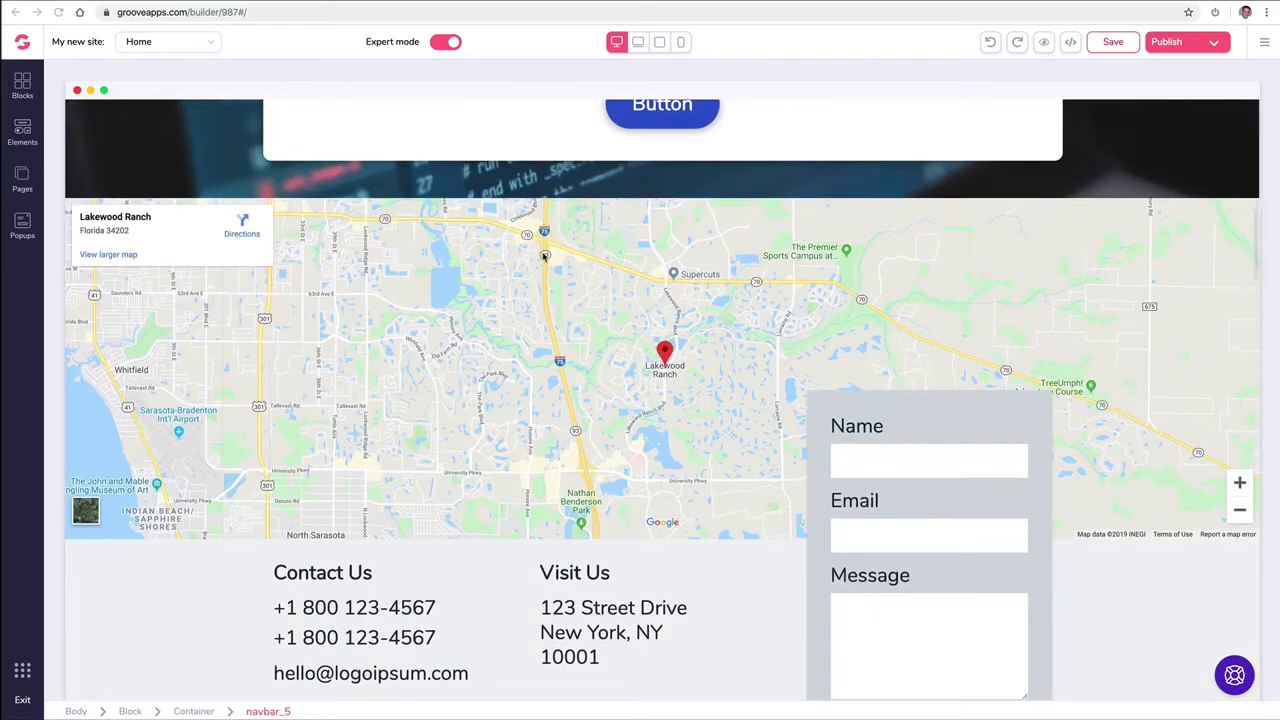
pyautogui.click(515, 270)
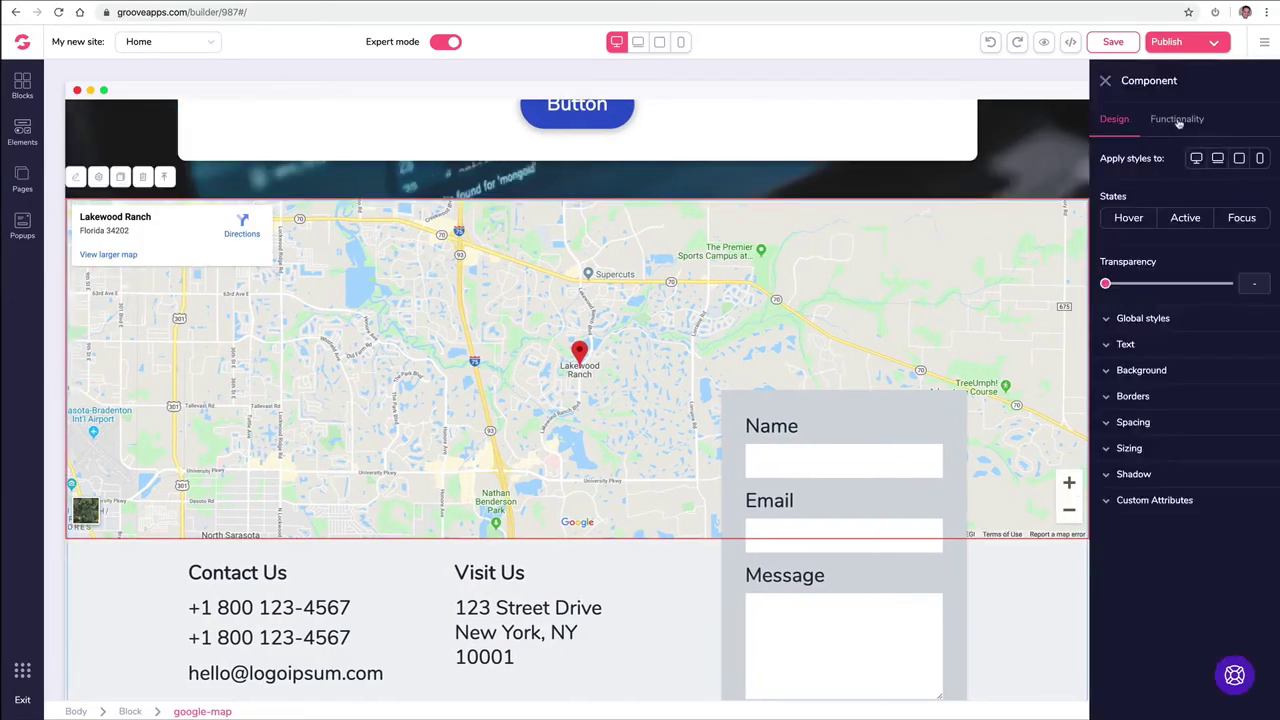
pyautogui.click(1177, 119)
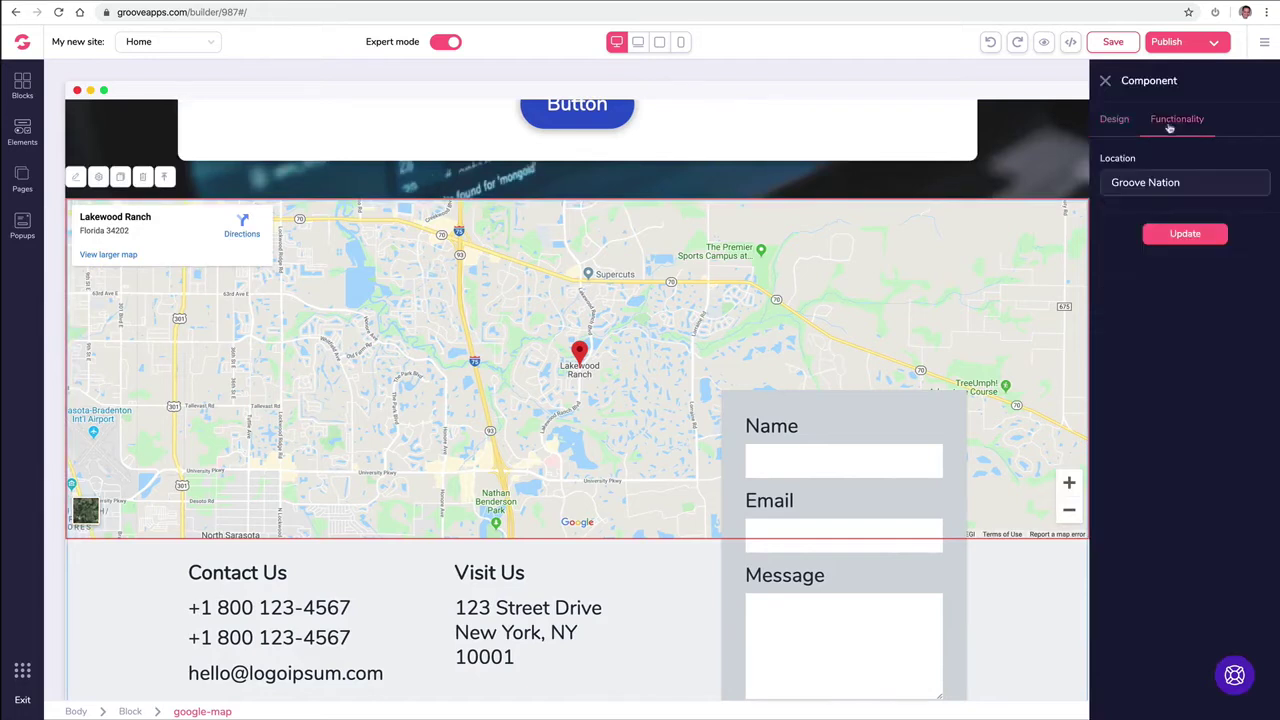
pyautogui.tripleClick(1142, 186)
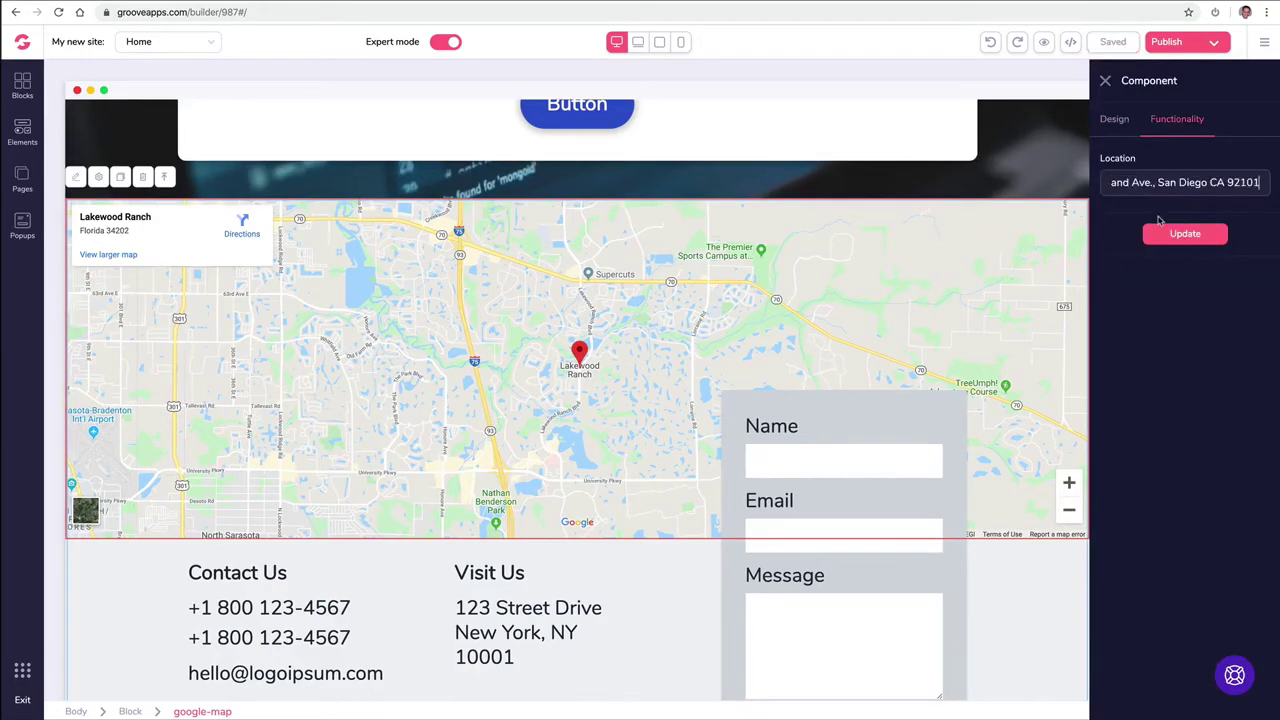
pyautogui.click(1160, 236)
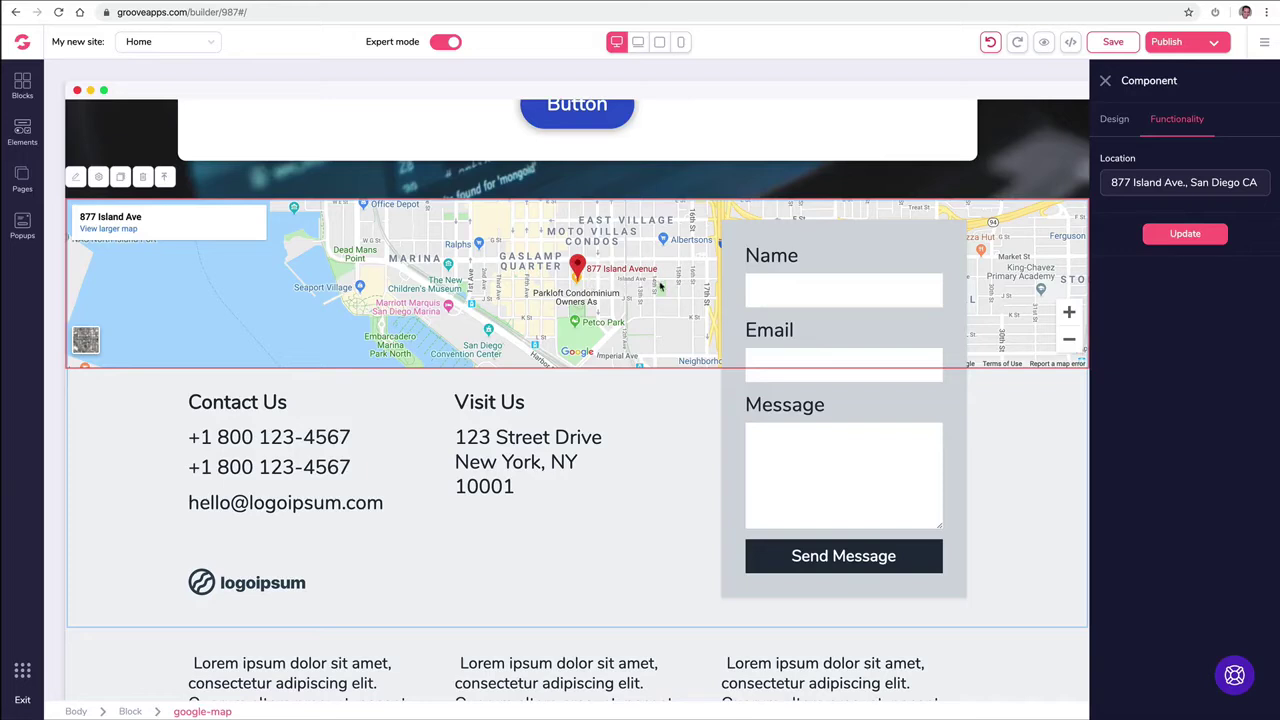
pyautogui.click(1105, 80)
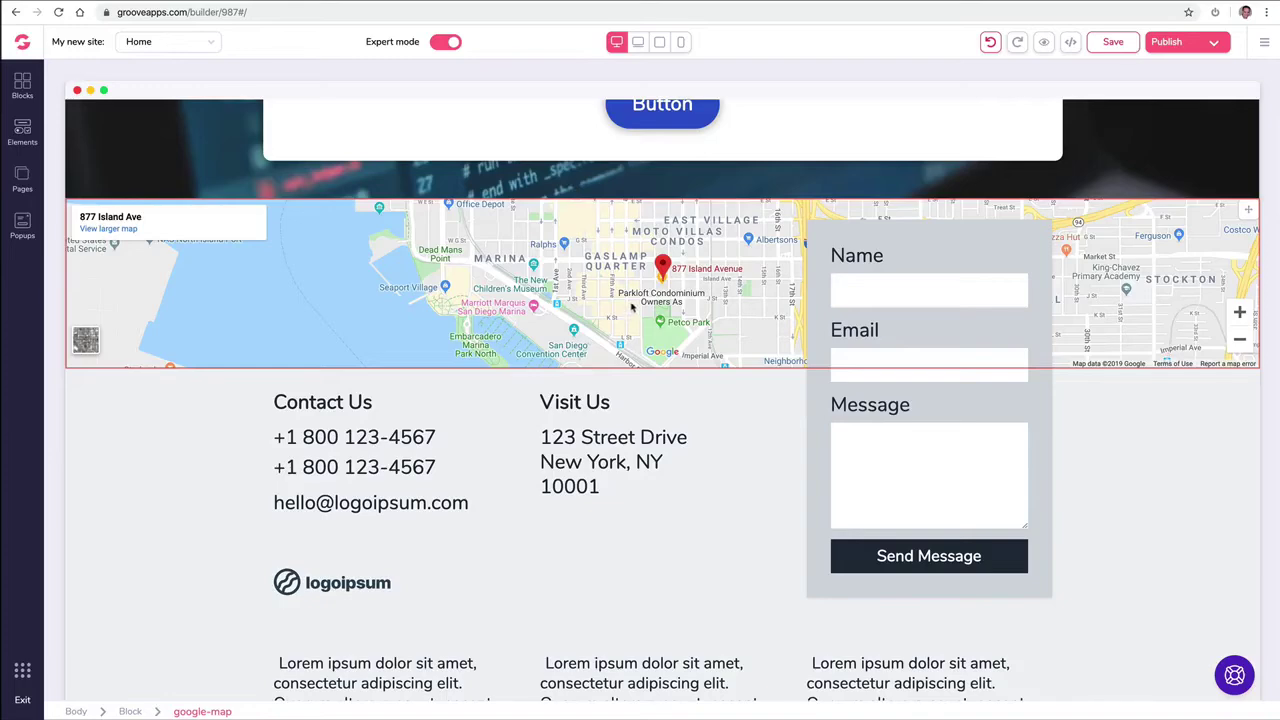
# Step: Set the three-card testimonial block's background to white after trying blue shades
pyautogui.scroll(-6, 615, 323)
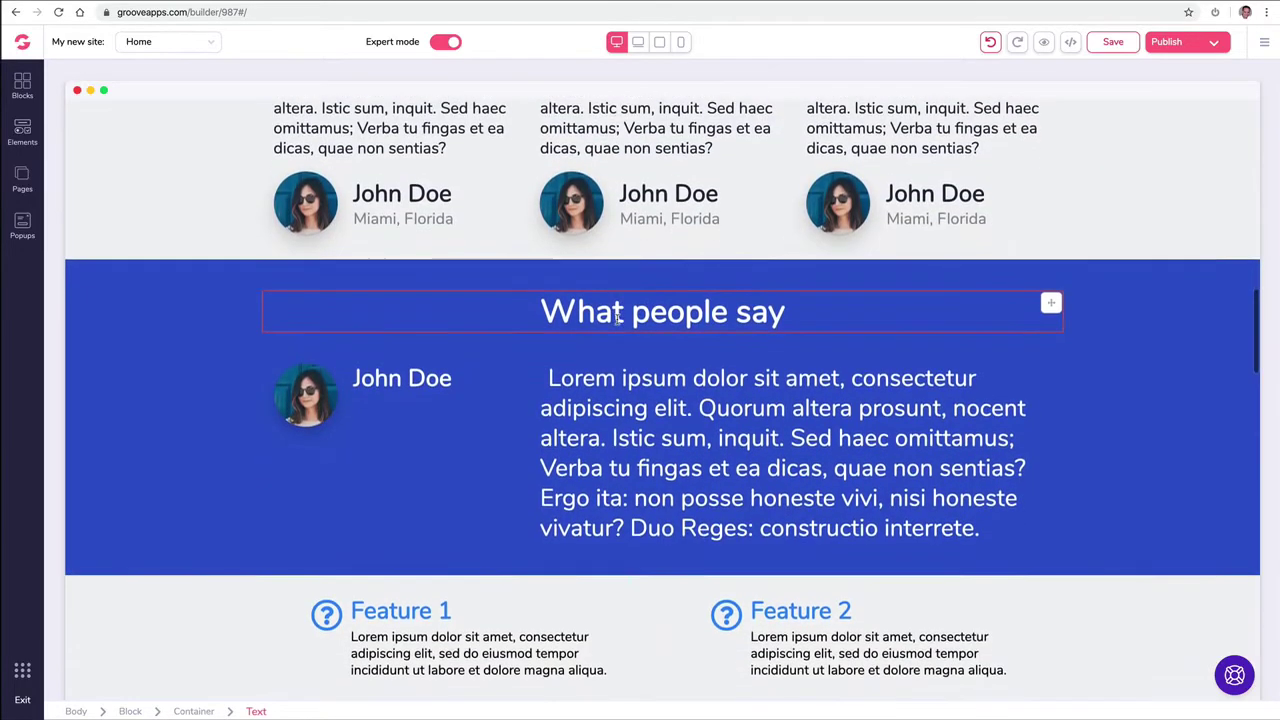
pyautogui.scroll(2, 620, 320)
pyautogui.scroll(-1, 628, 316)
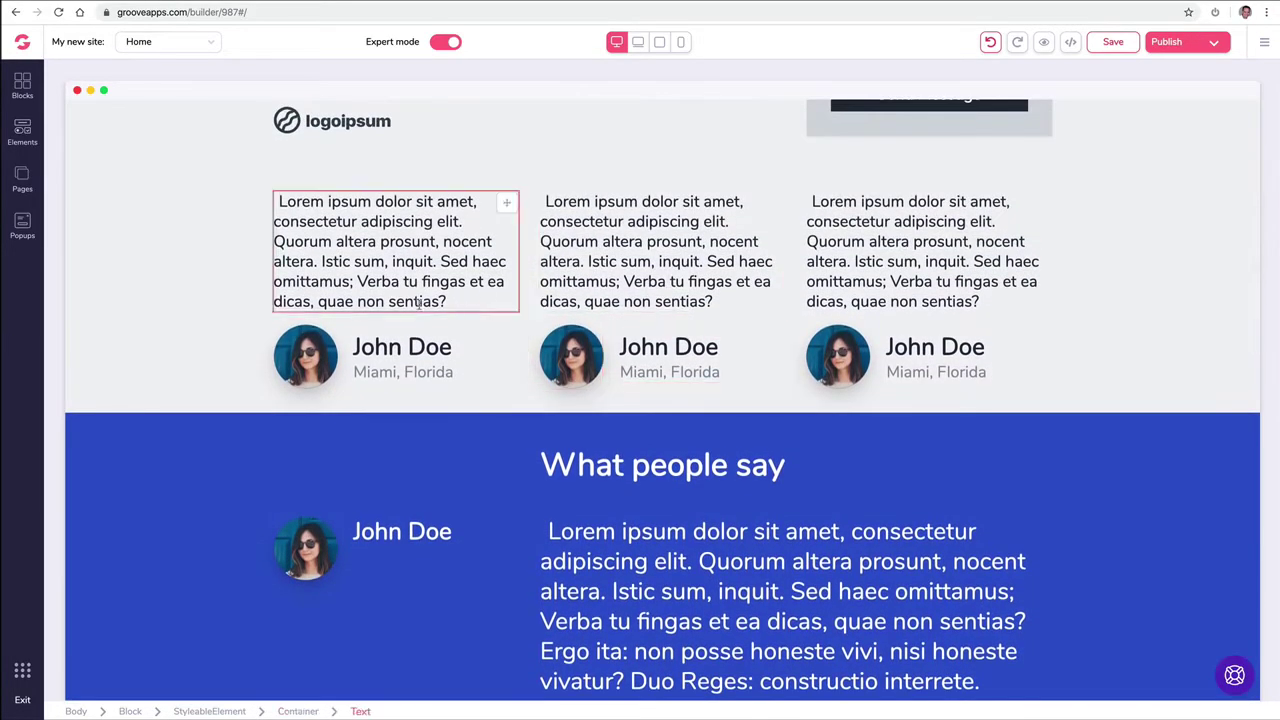
pyautogui.scroll(-1, 250, 341)
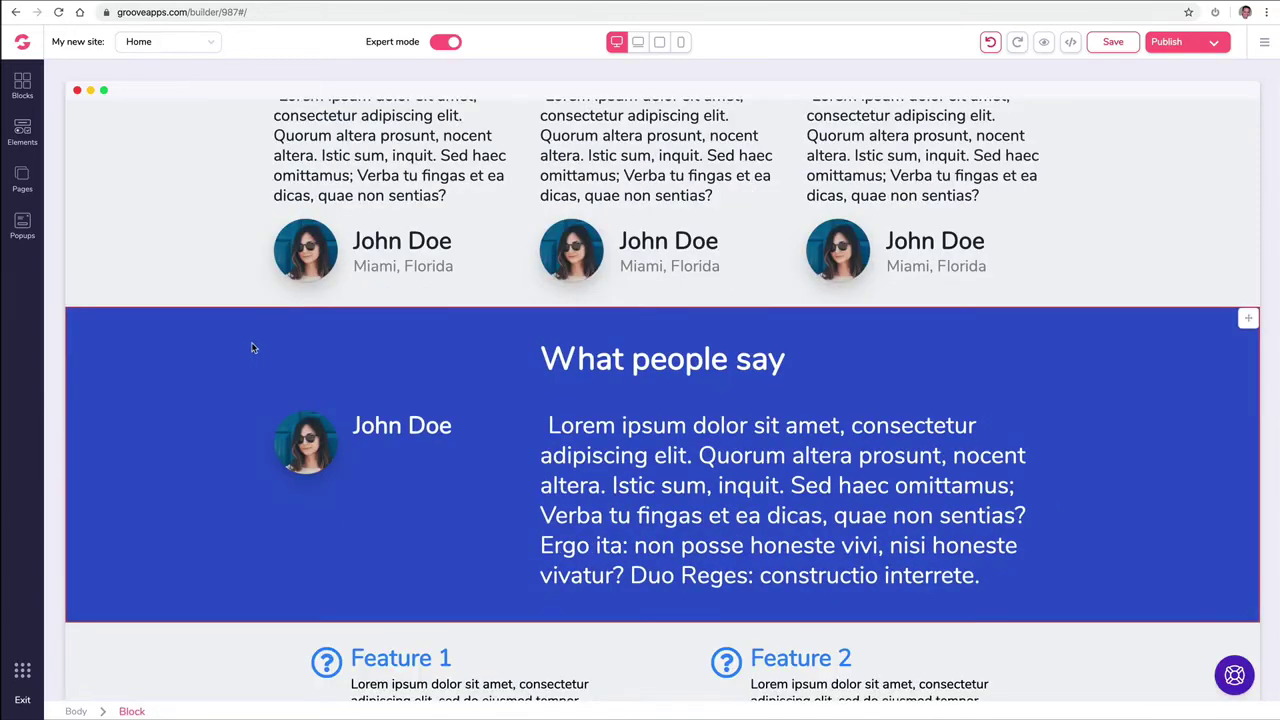
pyautogui.scroll(1, 250, 348)
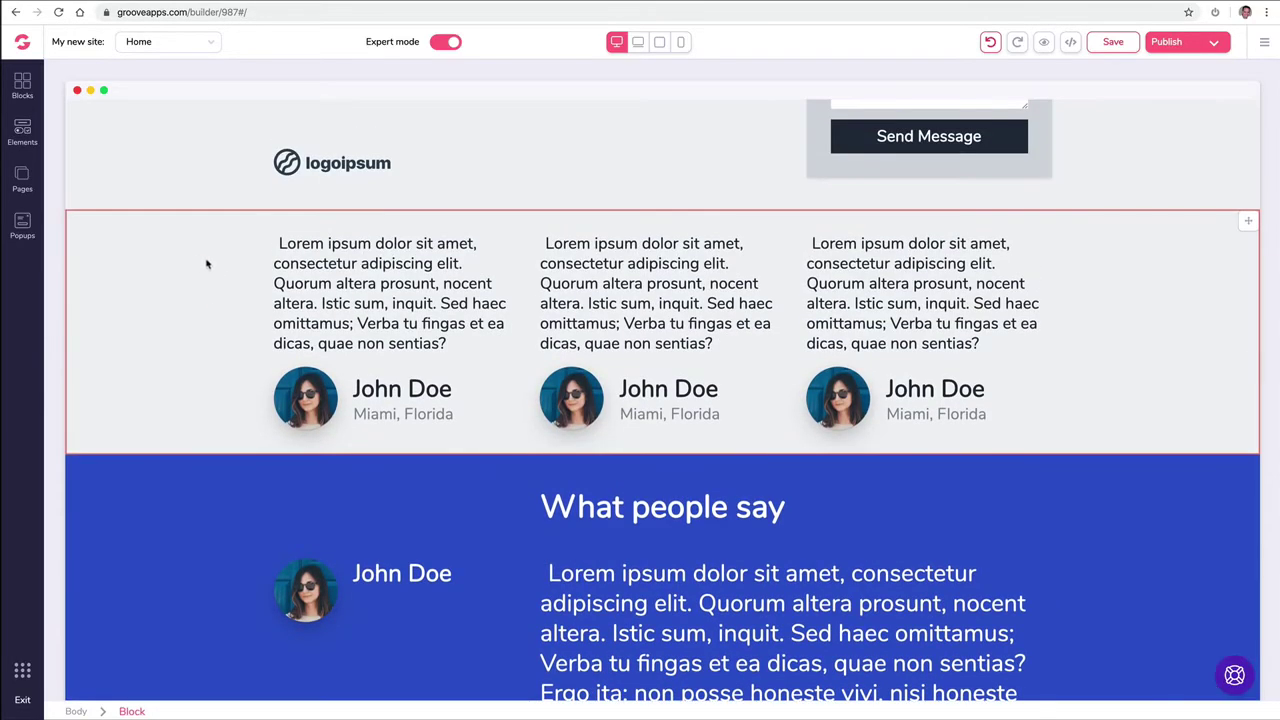
pyautogui.click(206, 264)
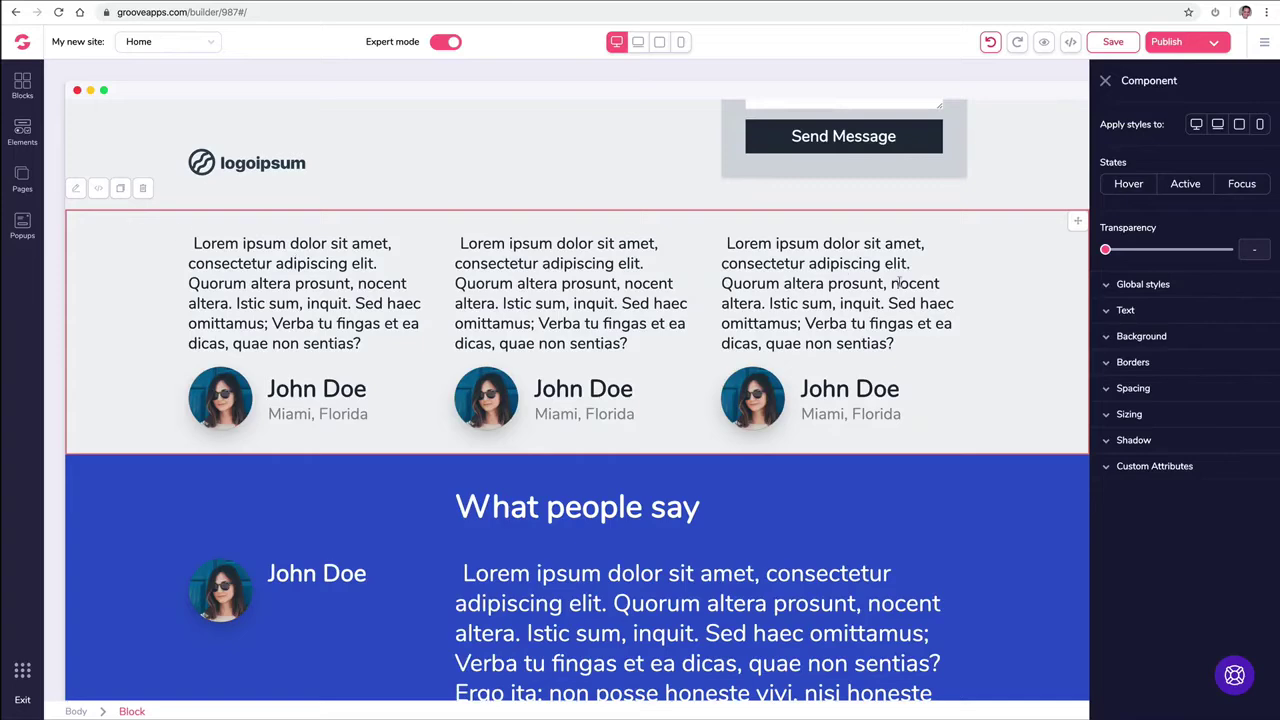
pyautogui.click(1110, 338)
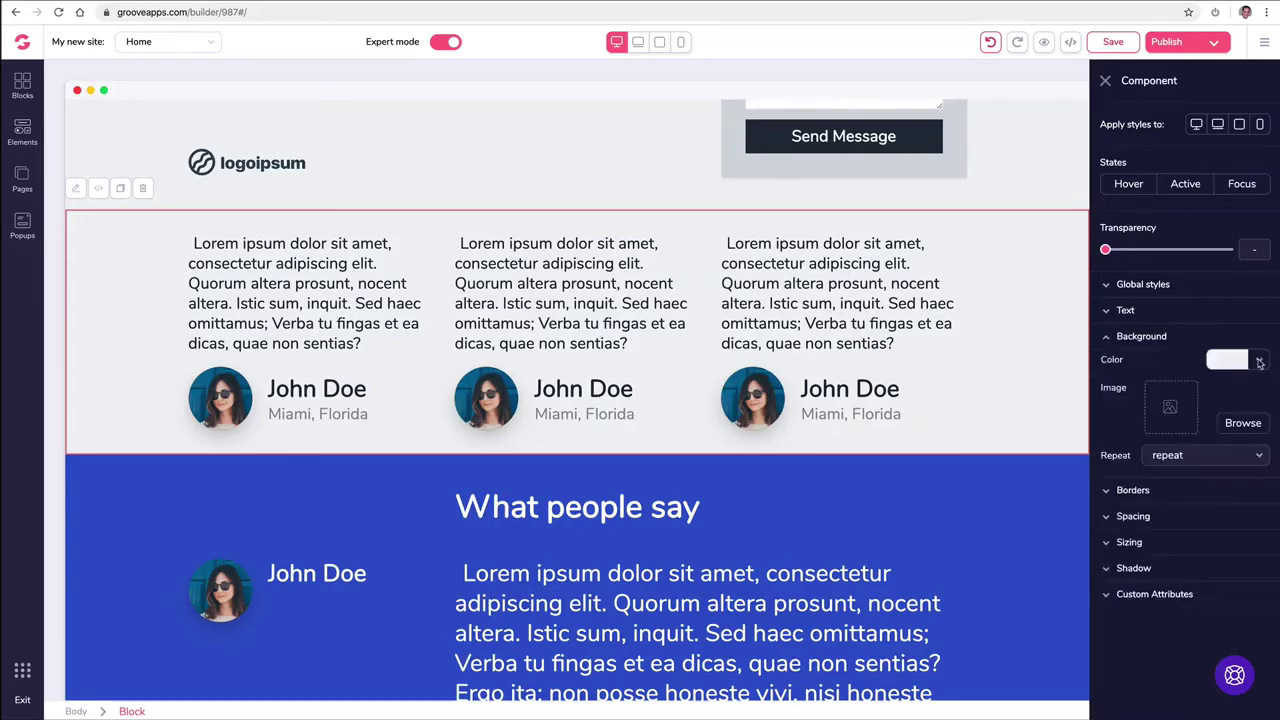
pyautogui.click(1259, 363)
pyautogui.click(1175, 444)
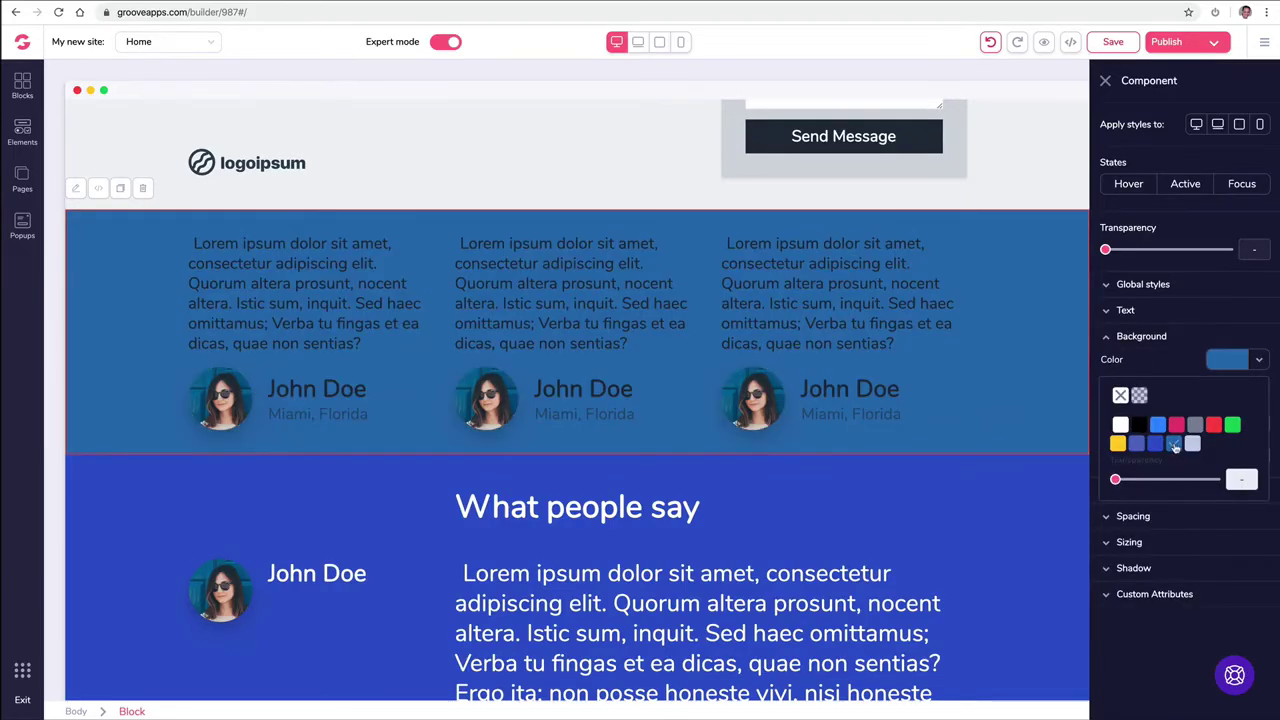
pyautogui.click(1155, 445)
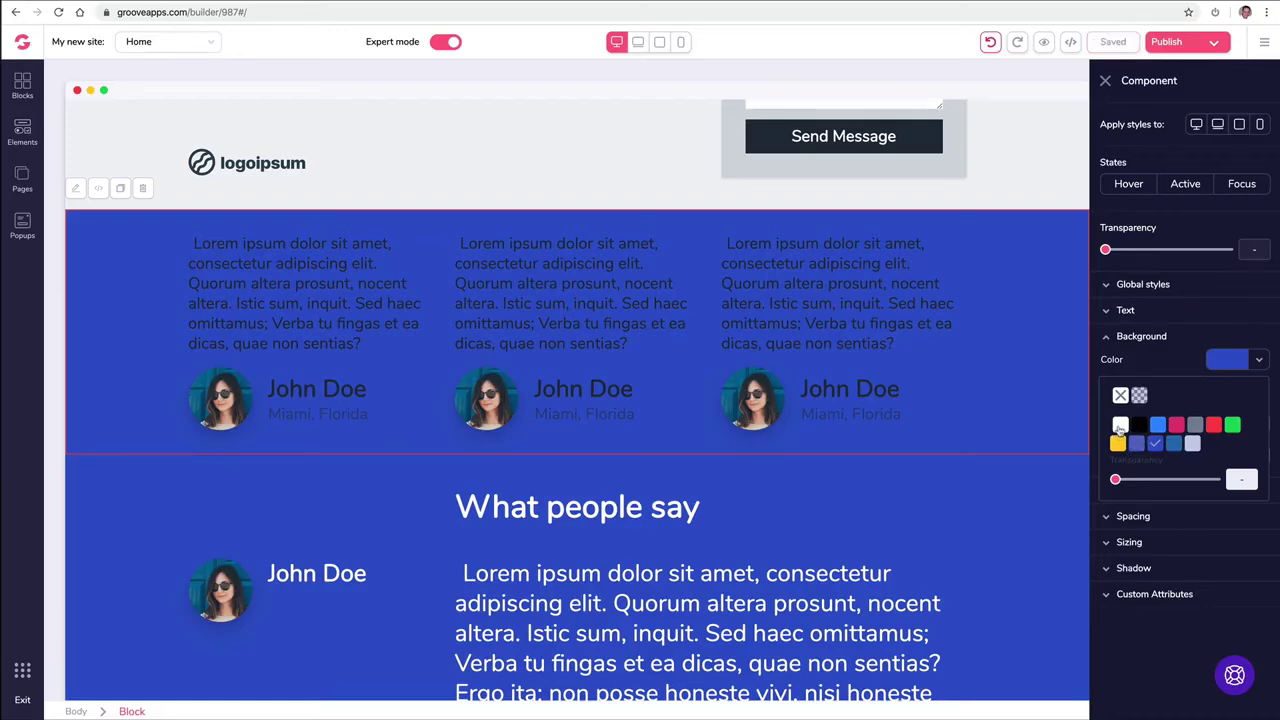
pyautogui.click(1120, 426)
pyautogui.click(596, 490)
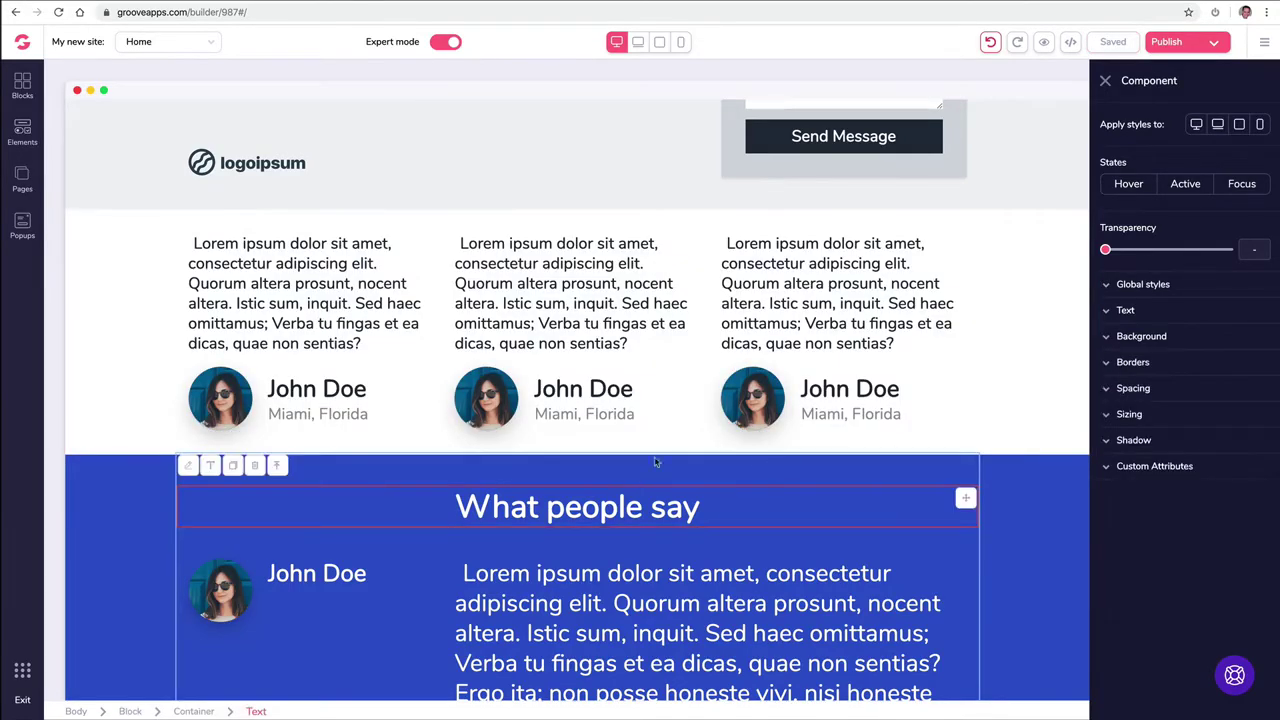
# Step: Select the blue 'What people say' section block
pyautogui.click(145, 488)
pyautogui.scroll(-1, 151, 483)
pyautogui.scroll(-2, 151, 483)
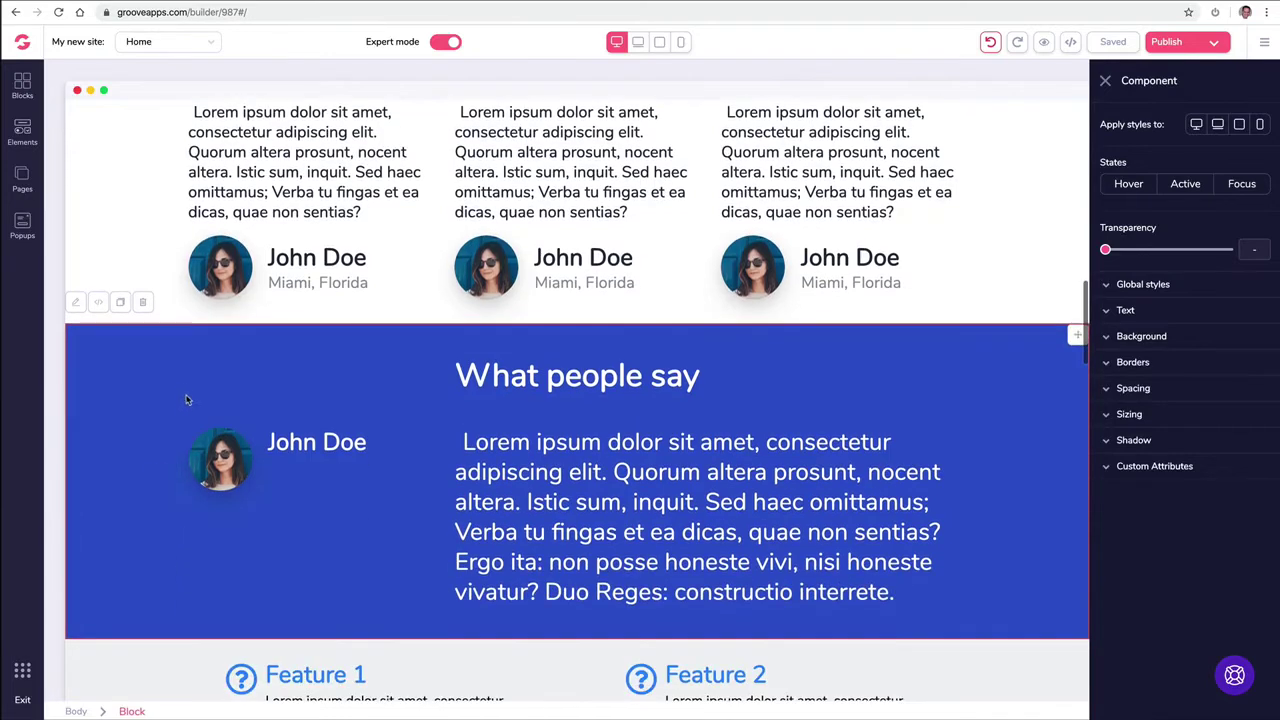
# Step: Pick the darkest red swatch for the 'What people say' section background
pyautogui.click(1160, 340)
pyautogui.click(1259, 362)
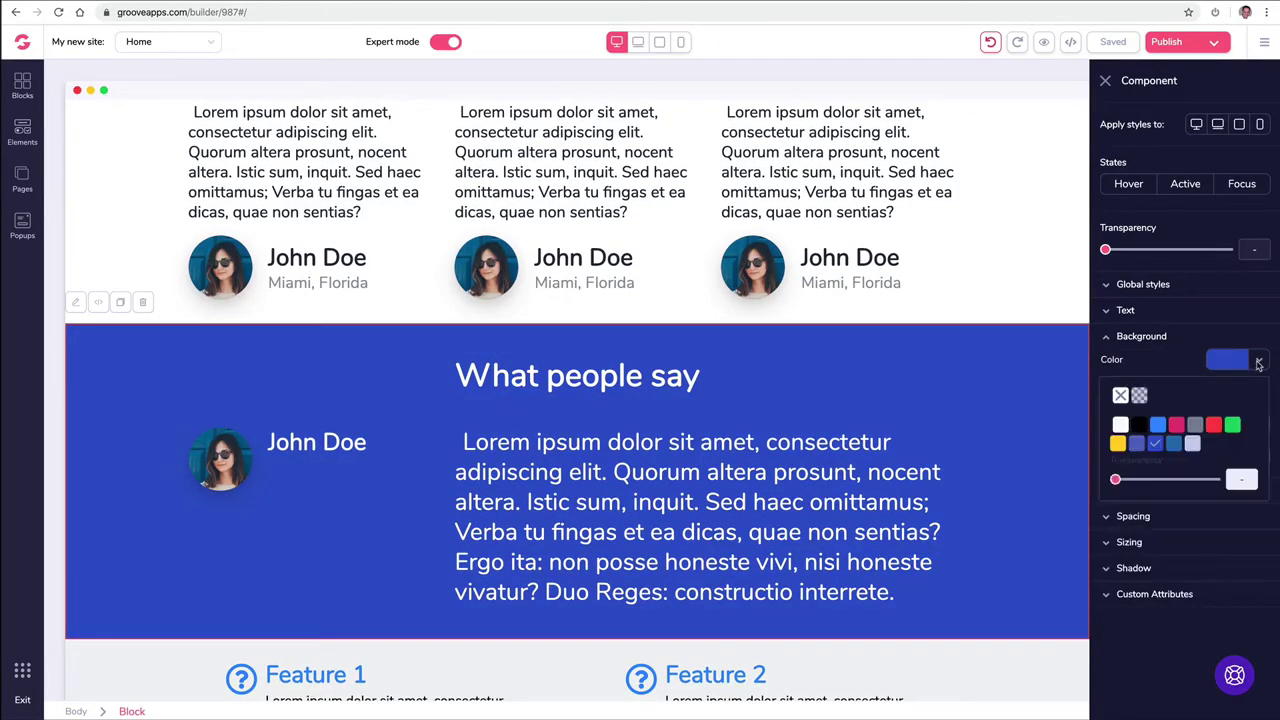
pyautogui.moveTo(1218, 428)
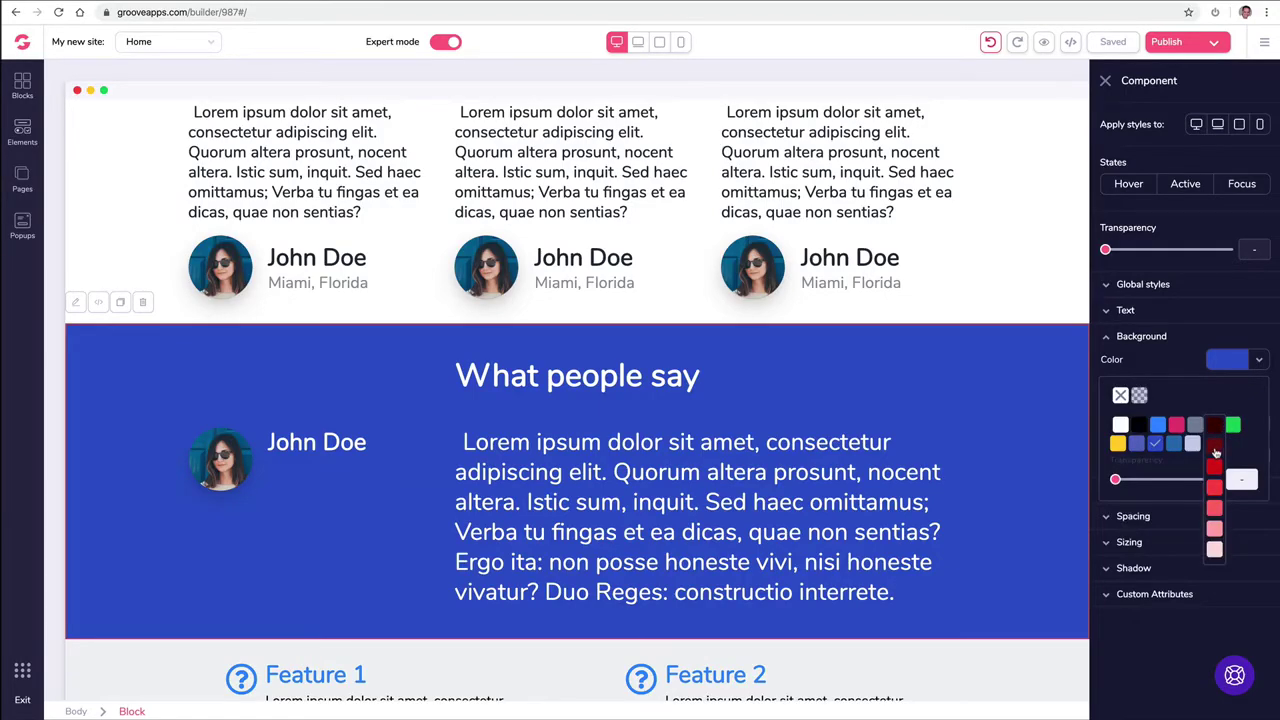
pyautogui.click(1216, 453)
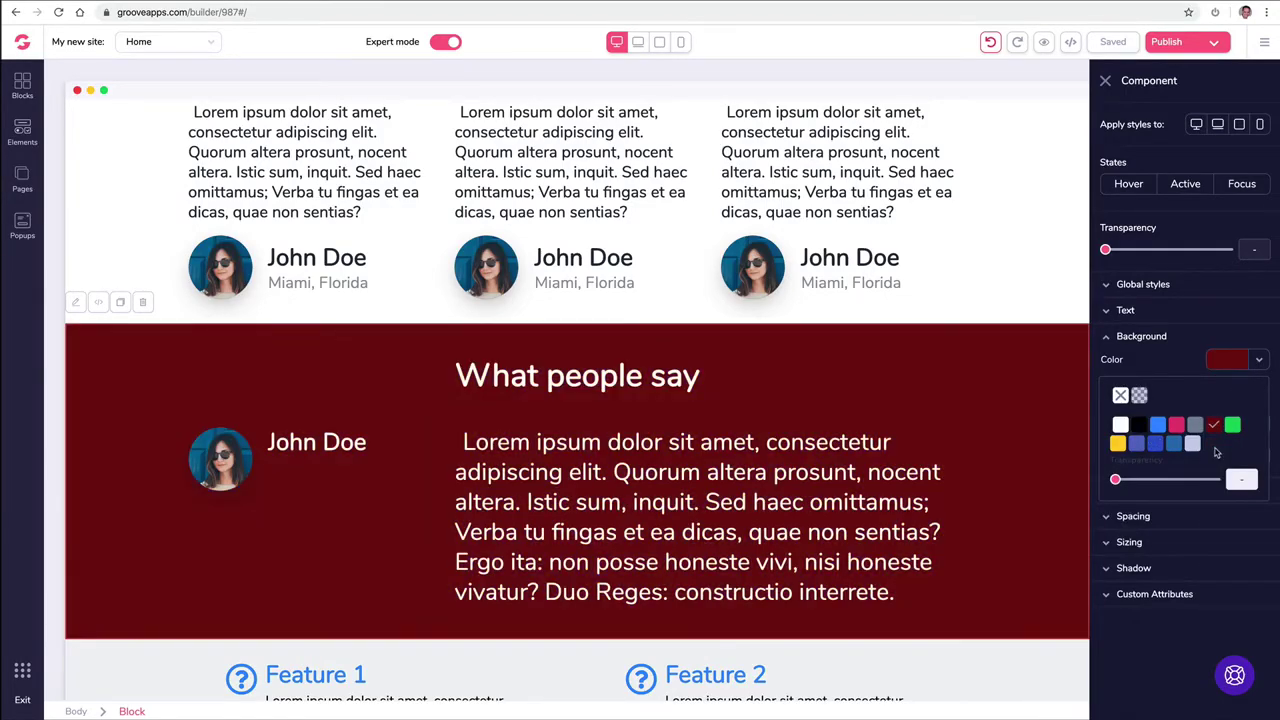
pyautogui.click(1105, 81)
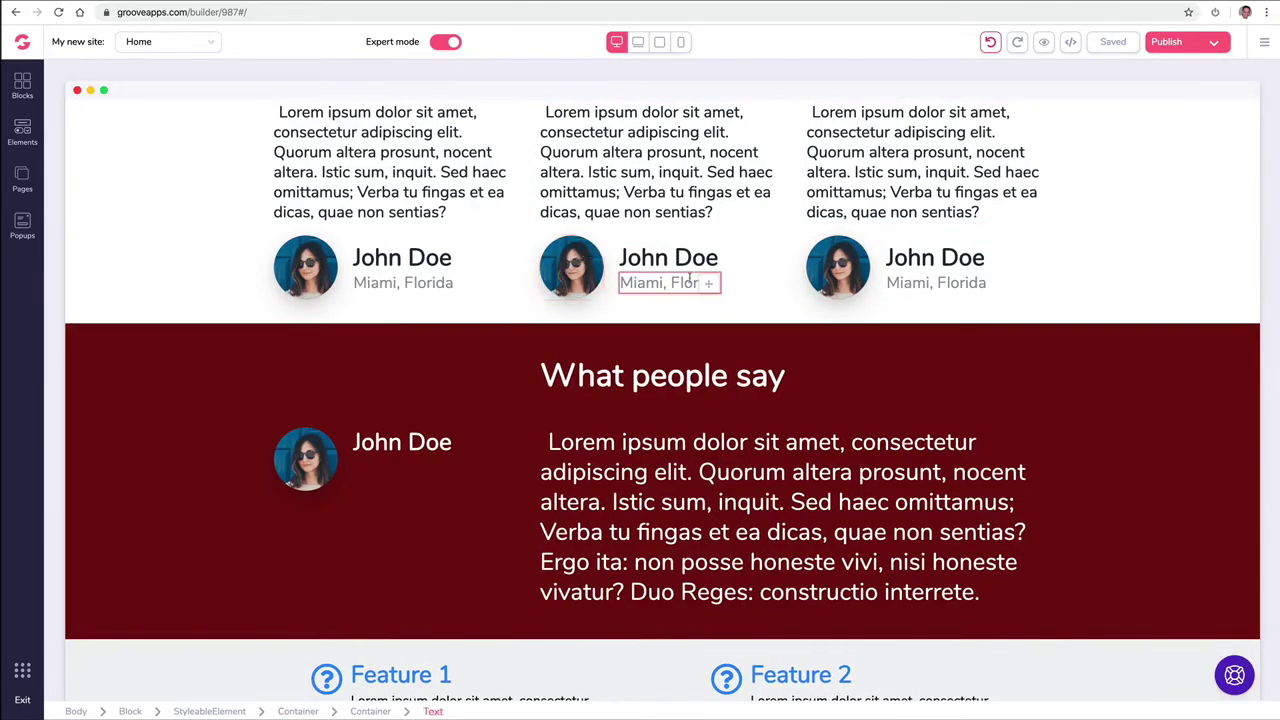
pyautogui.scroll(1, 826, 278)
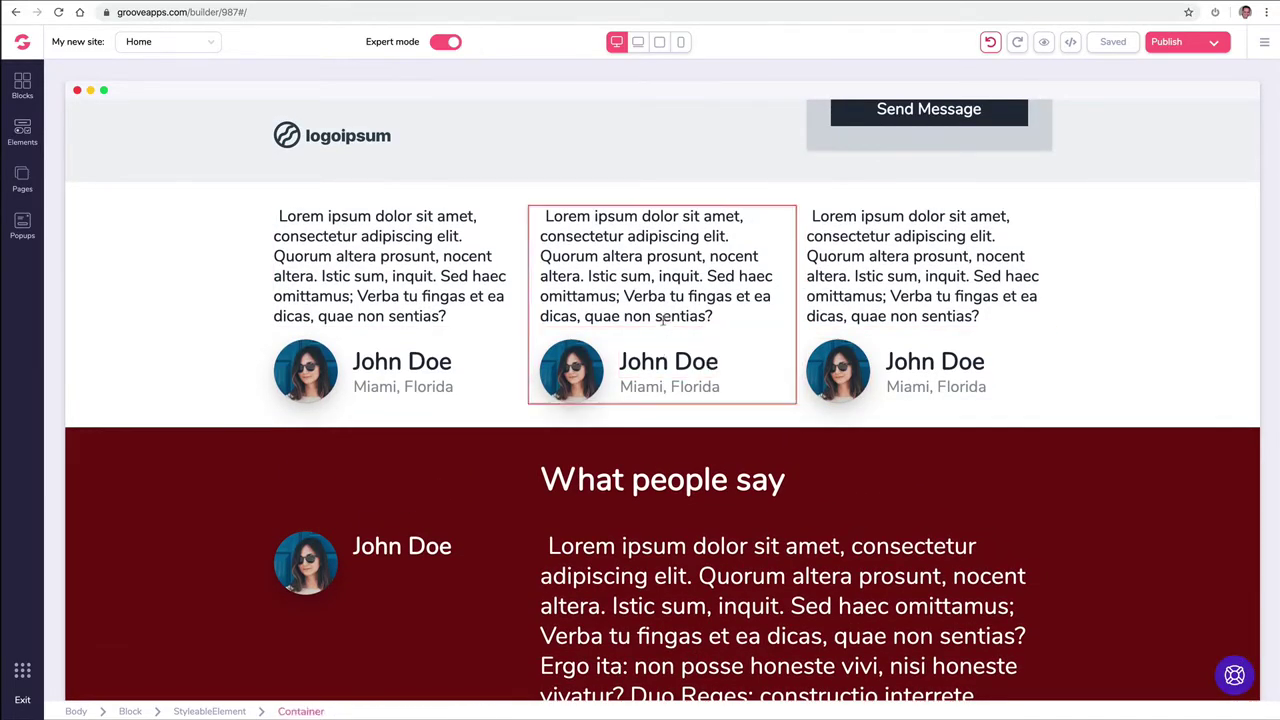
pyautogui.click(675, 386)
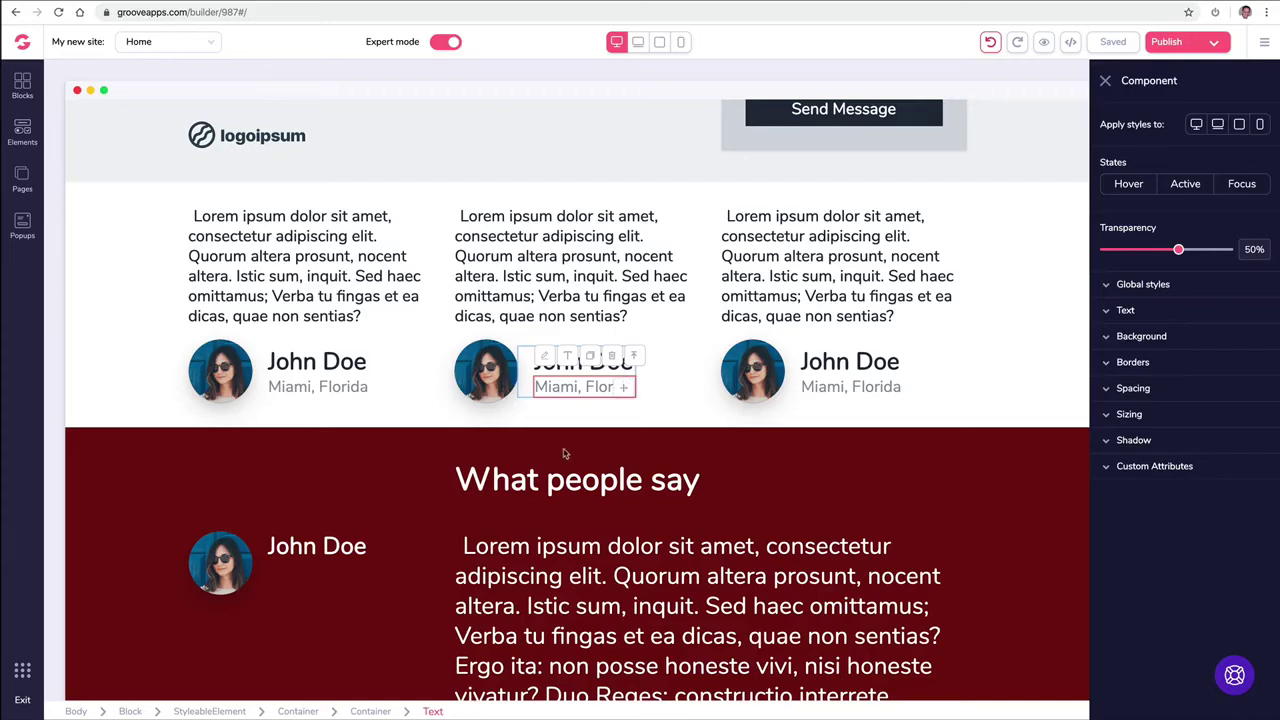
pyautogui.click(635, 364)
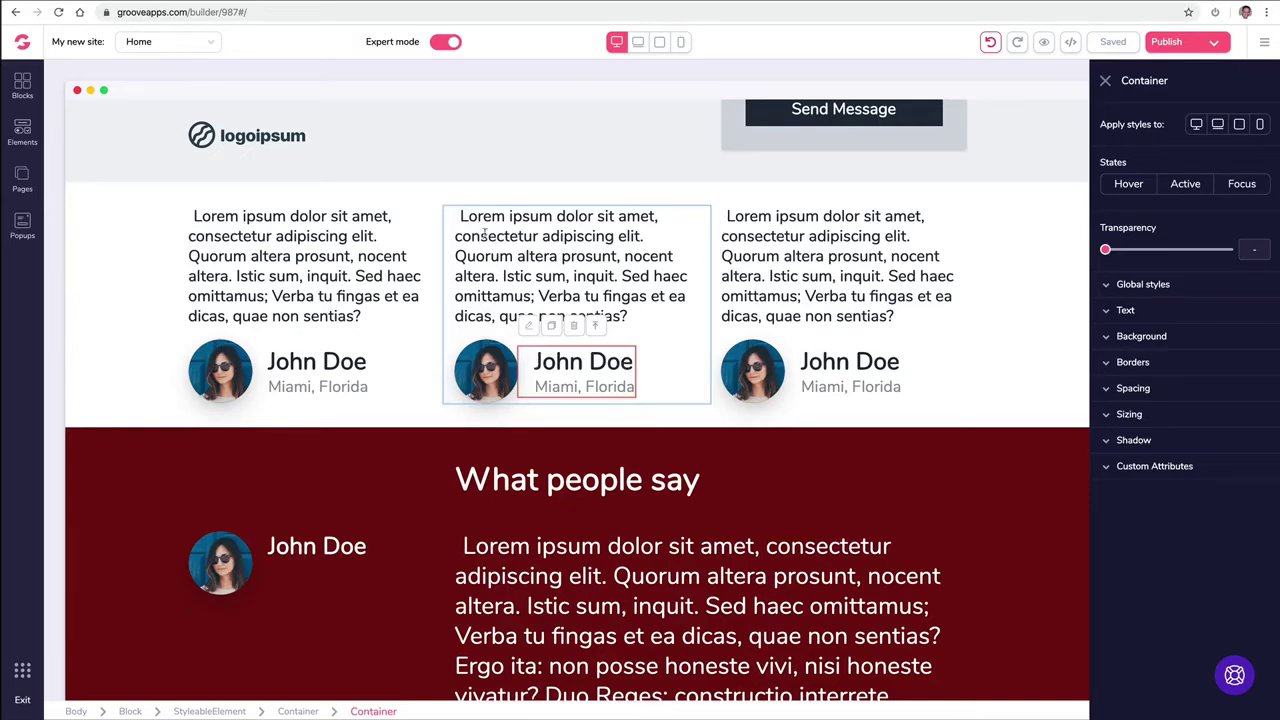
pyautogui.click(598, 334)
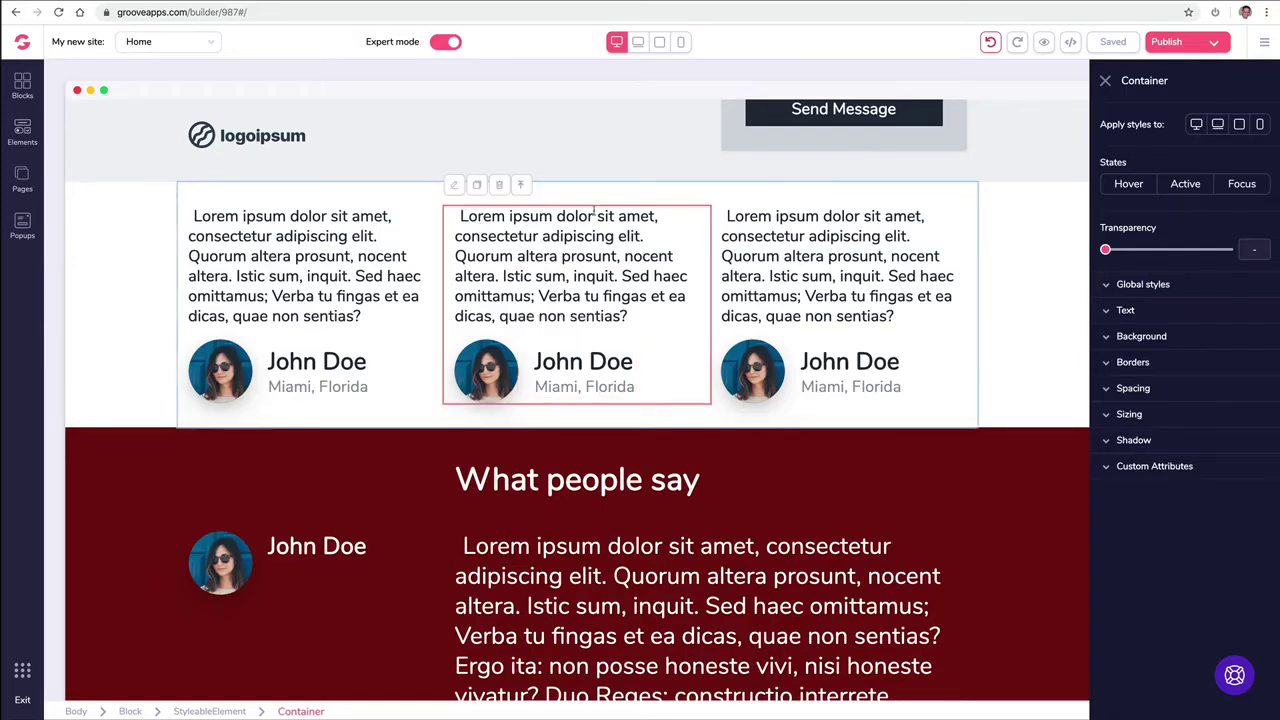
pyautogui.click(521, 187)
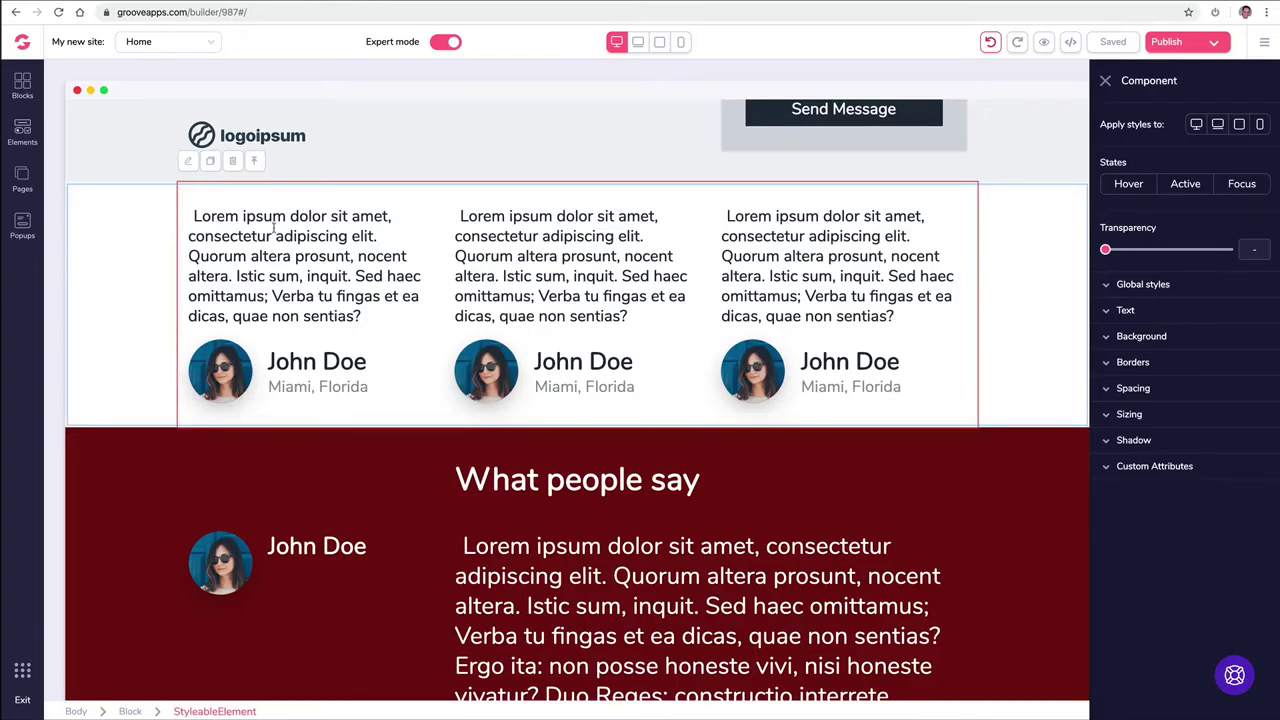
pyautogui.click(1105, 338)
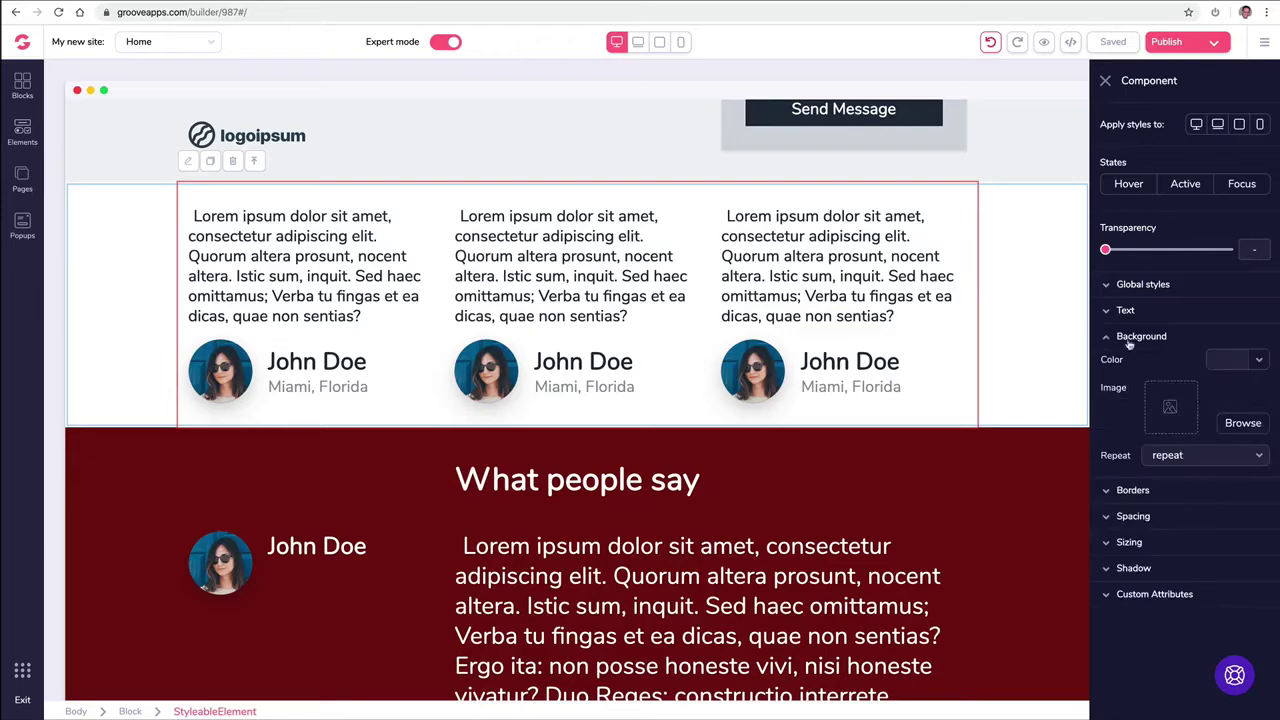
pyautogui.click(1234, 359)
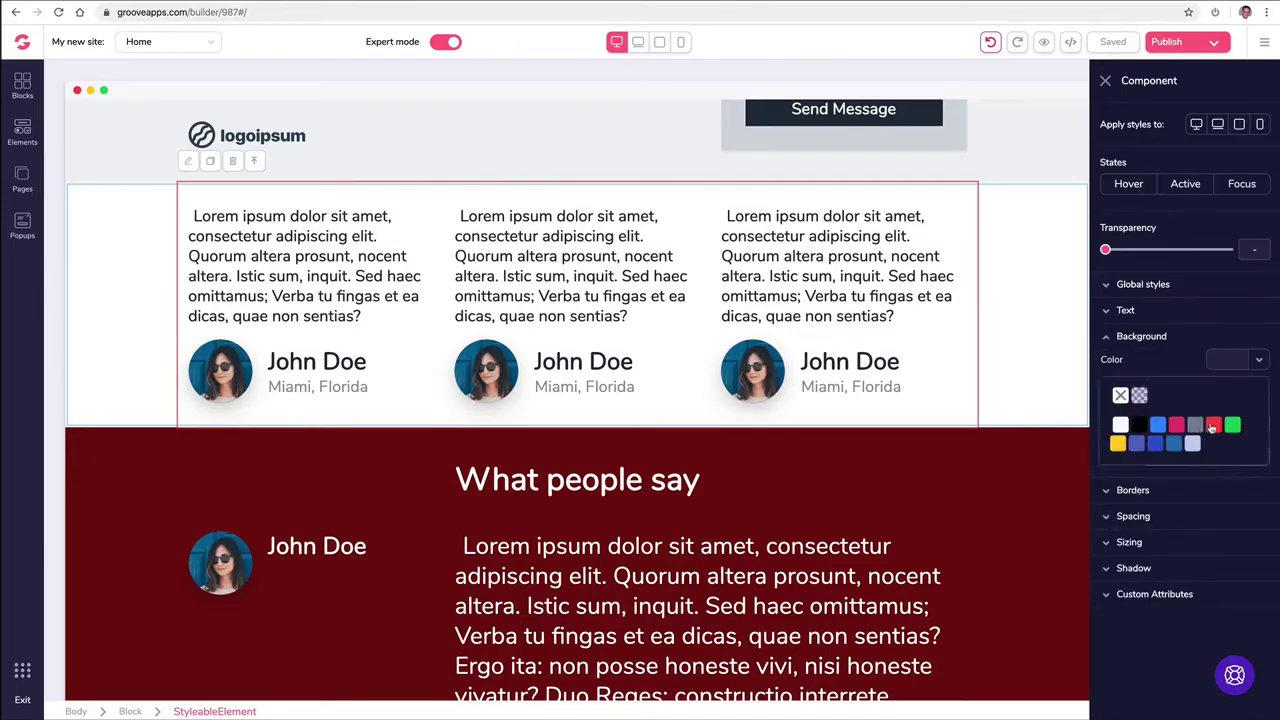
pyautogui.moveTo(1212, 428)
pyautogui.click(1214, 464)
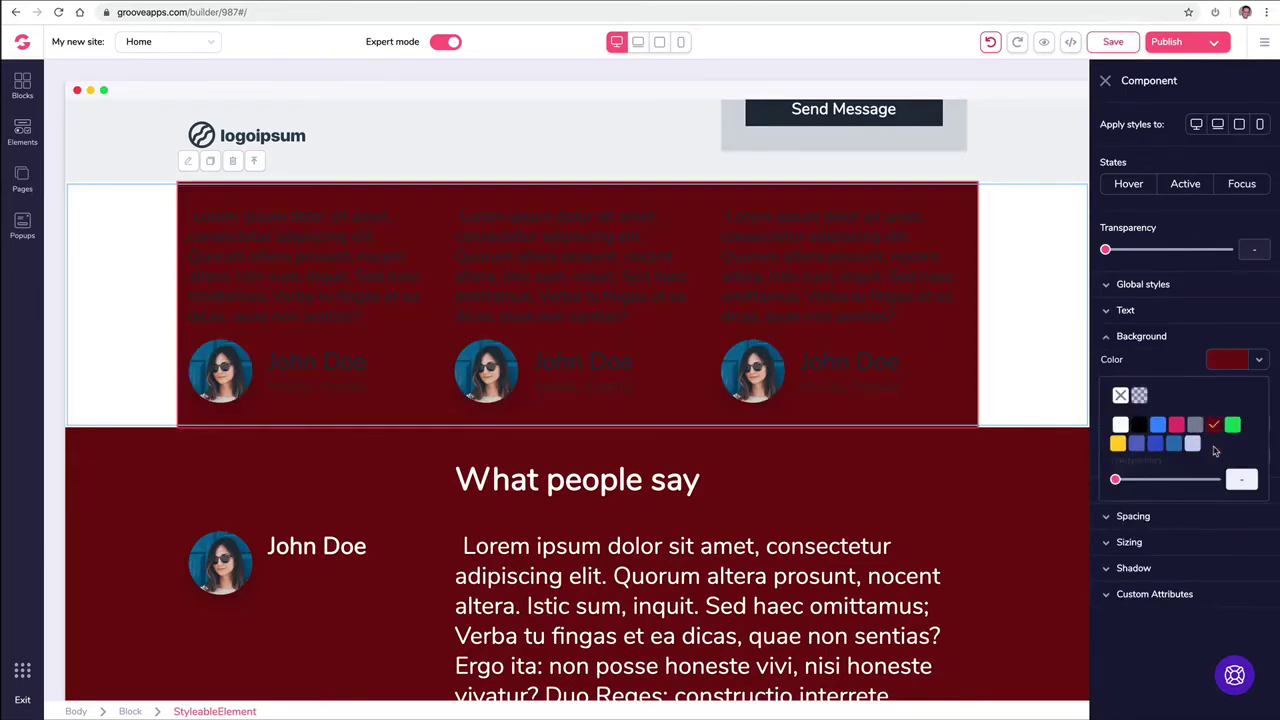
pyautogui.click(1120, 396)
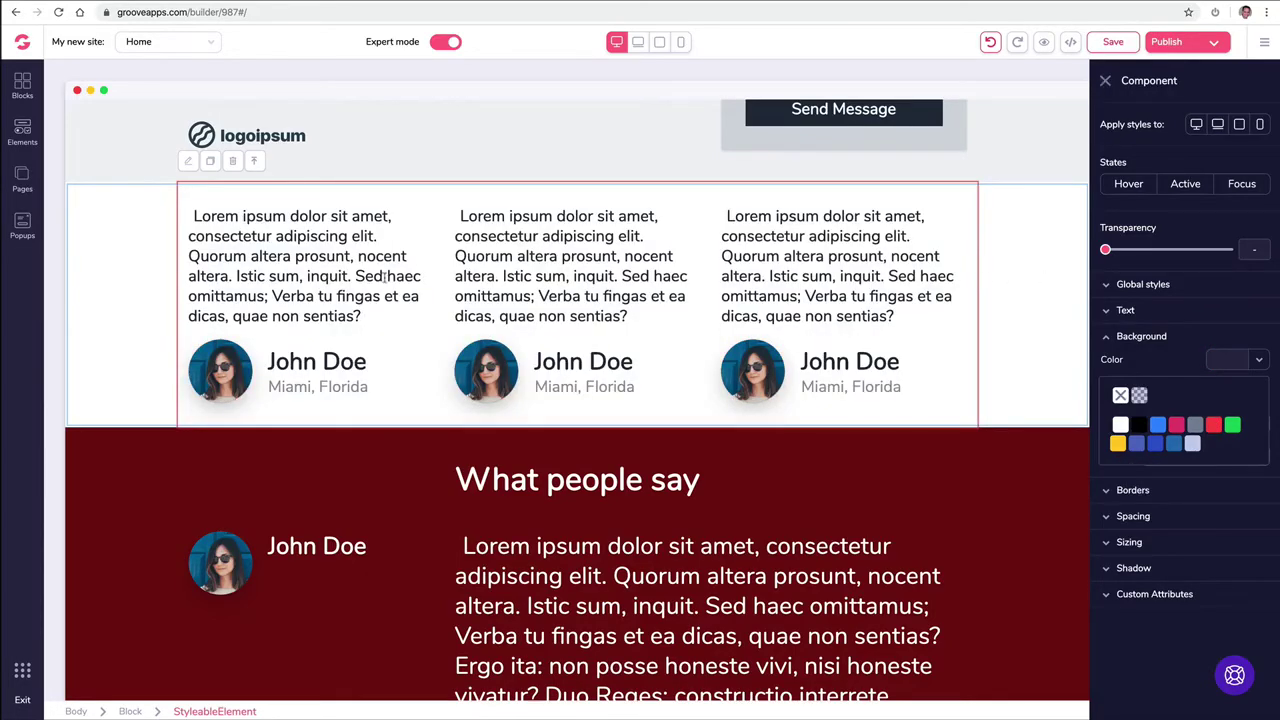
pyautogui.click(262, 162)
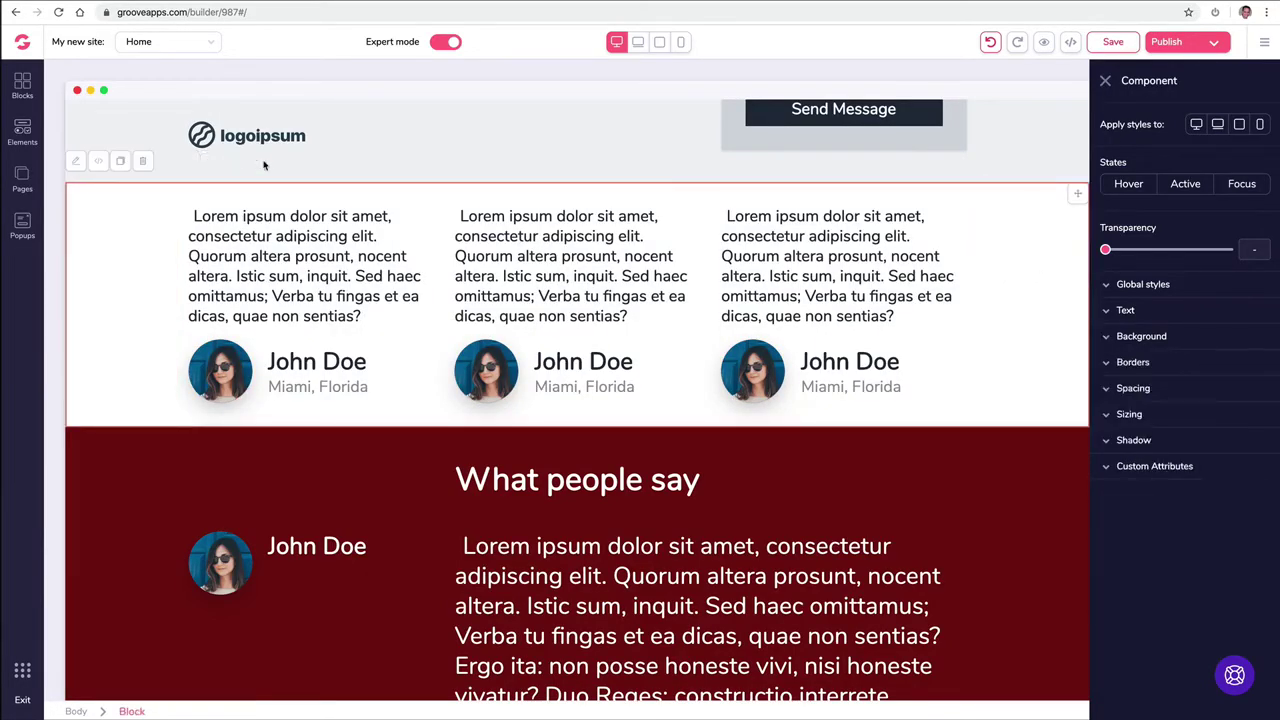
pyautogui.click(1106, 81)
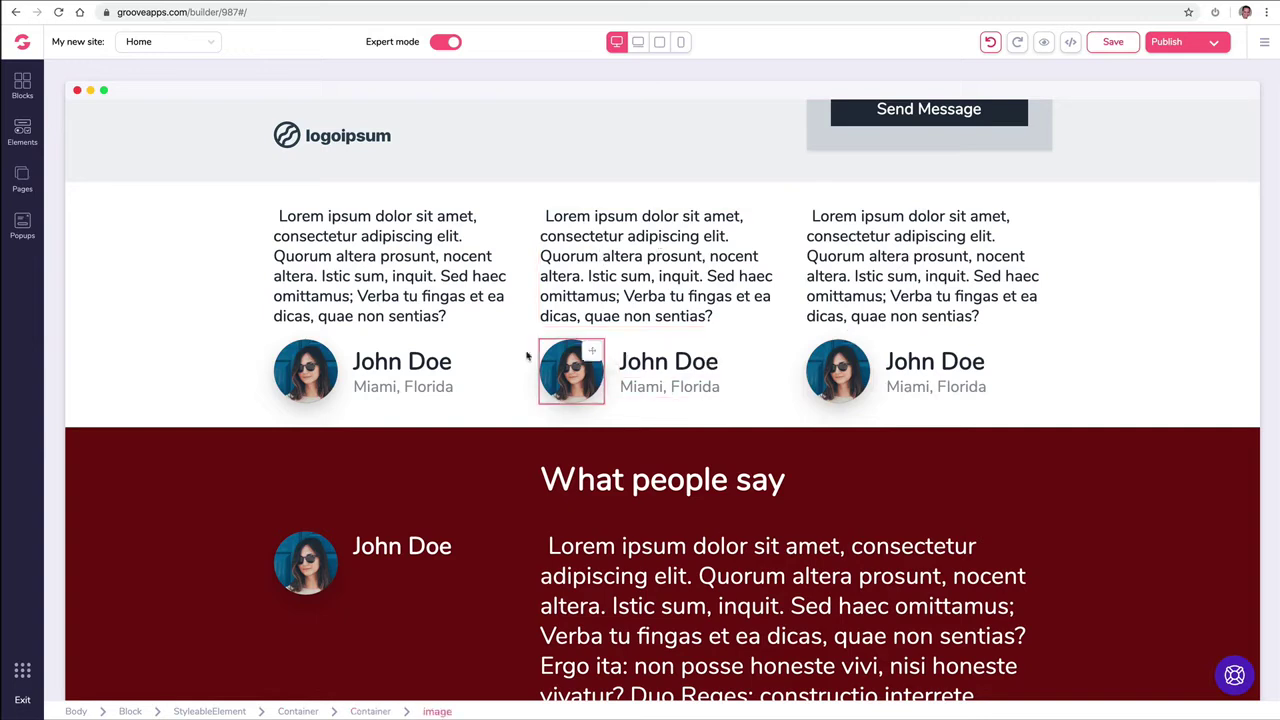
pyautogui.click(659, 380)
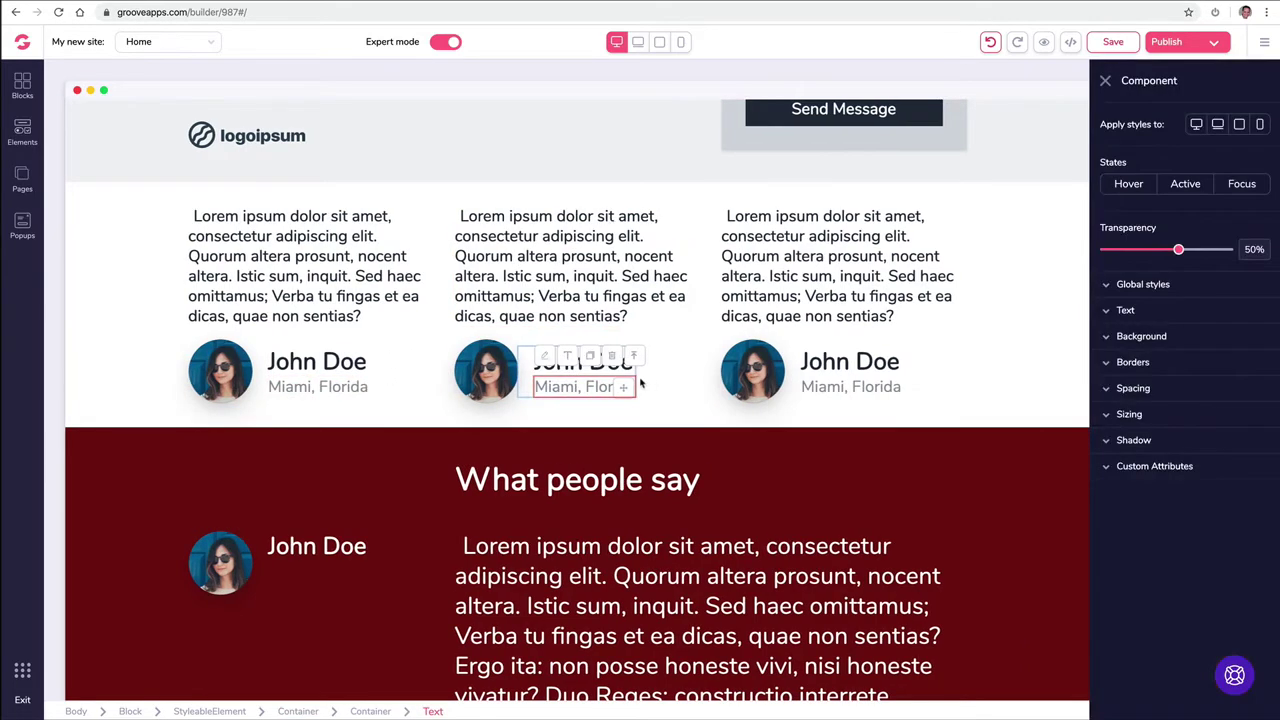
pyautogui.click(635, 358)
pyautogui.click(603, 334)
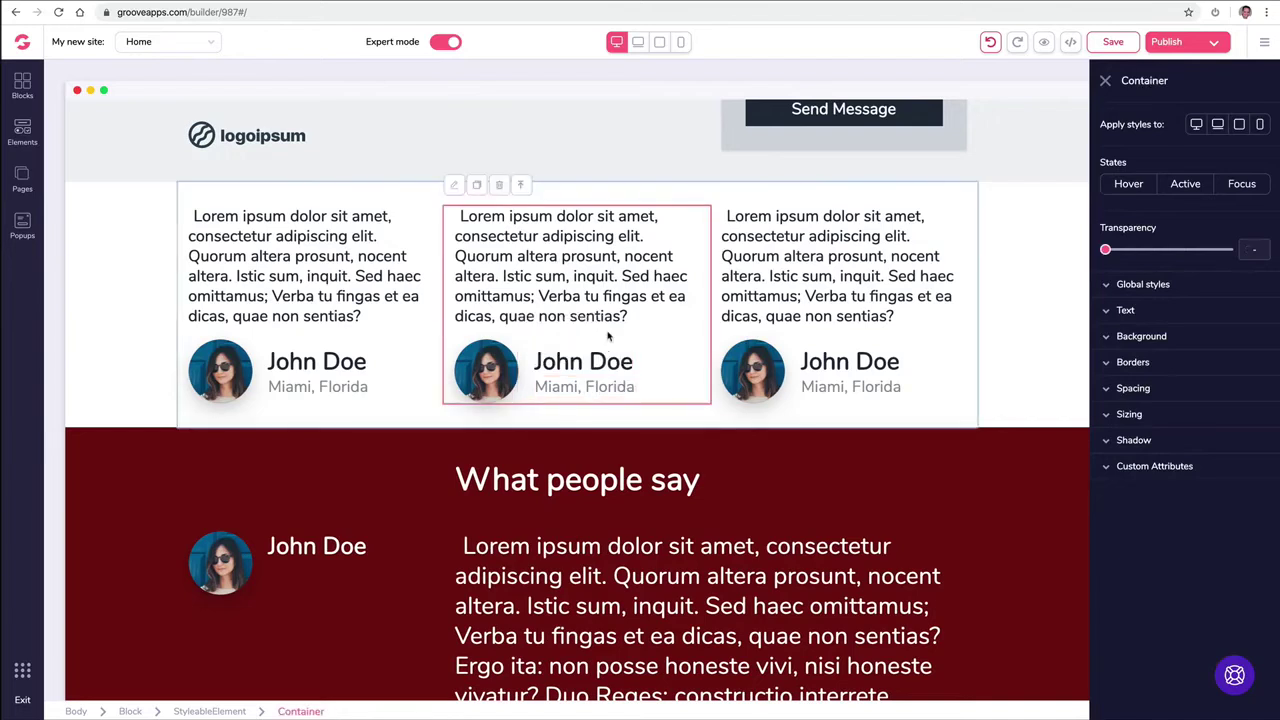
pyautogui.click(758, 309)
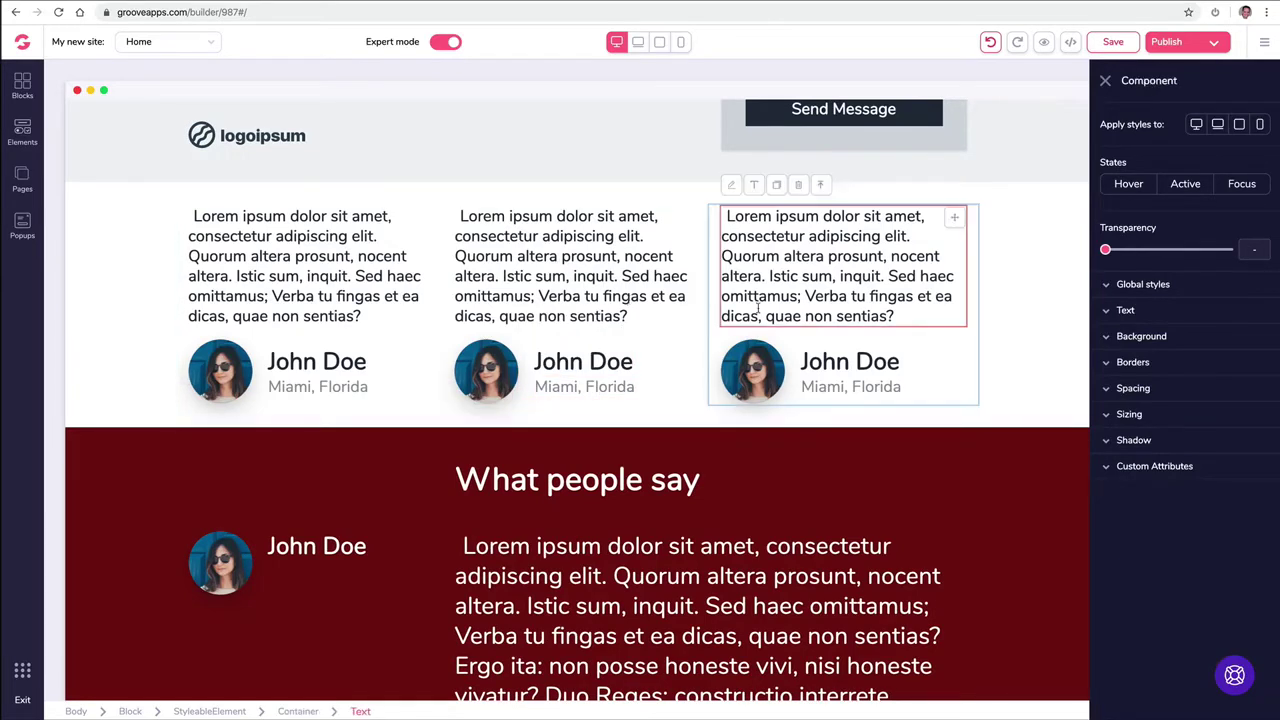
pyautogui.click(1105, 80)
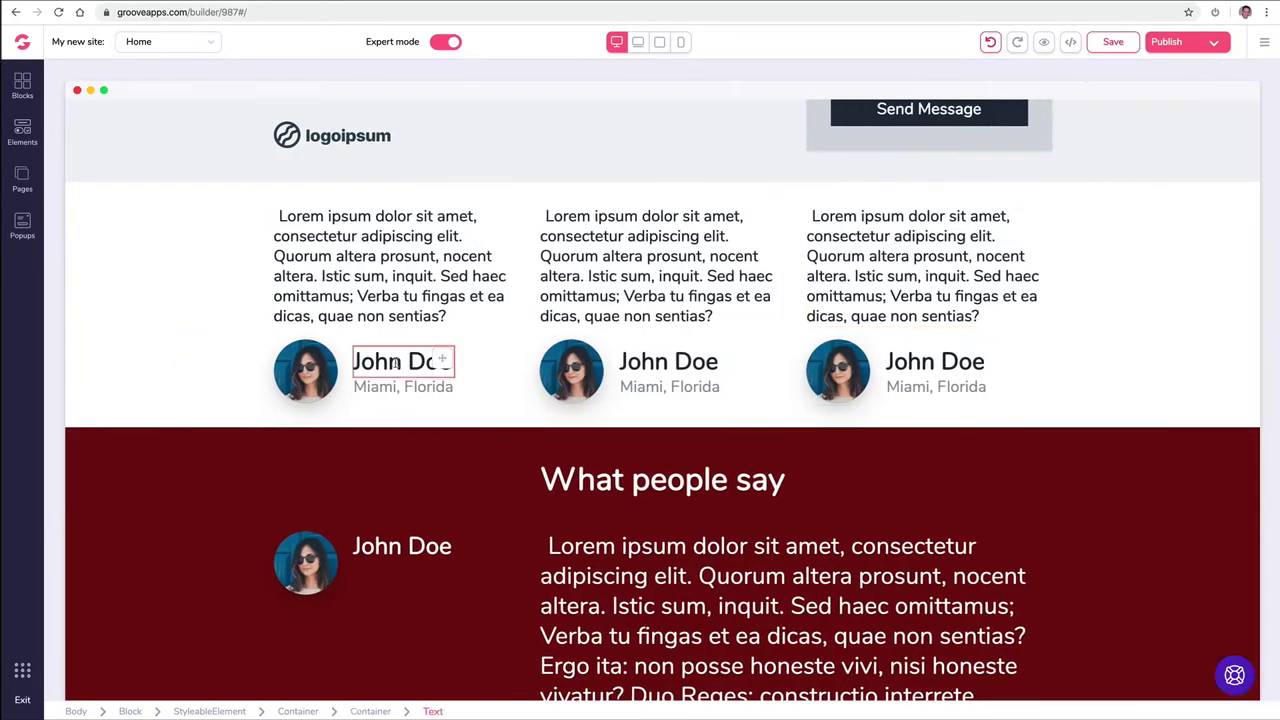
pyautogui.scroll(-2, 605, 315)
pyautogui.scroll(-2, 607, 315)
pyautogui.scroll(1, 607, 315)
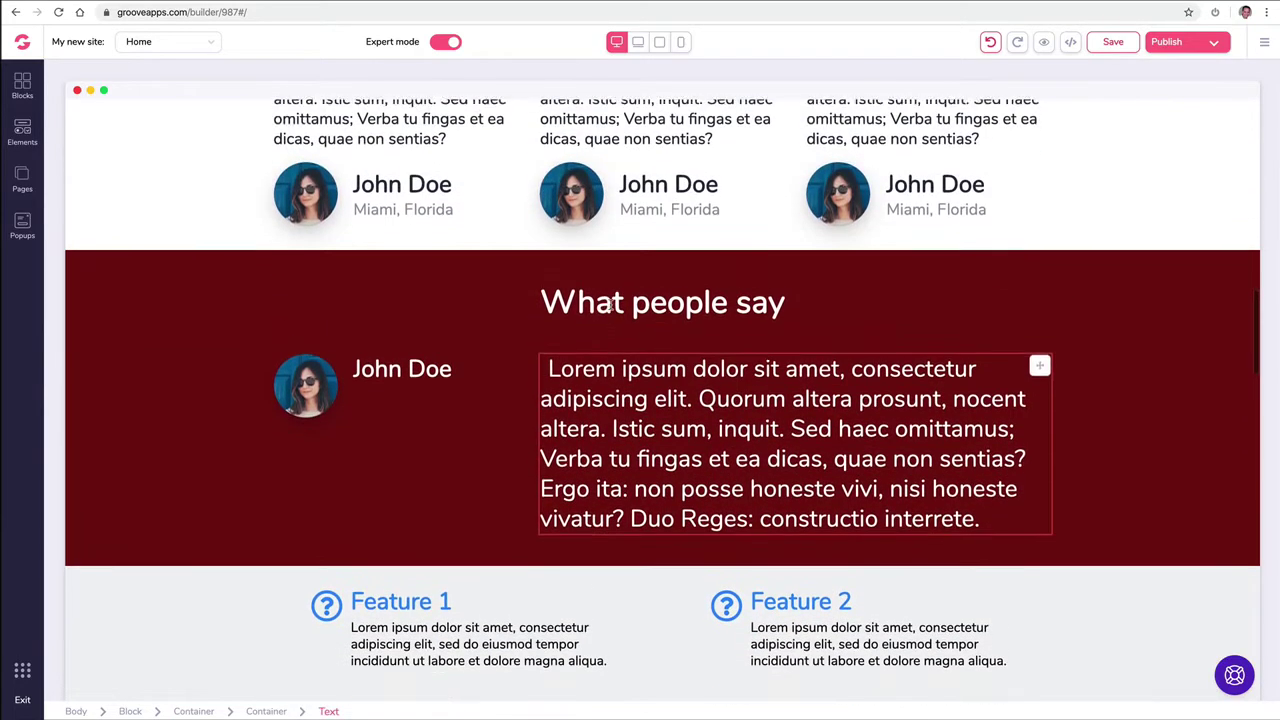
# Step: Replace the What people say avatar with the library photo of the man in a suit
pyautogui.click(310, 388)
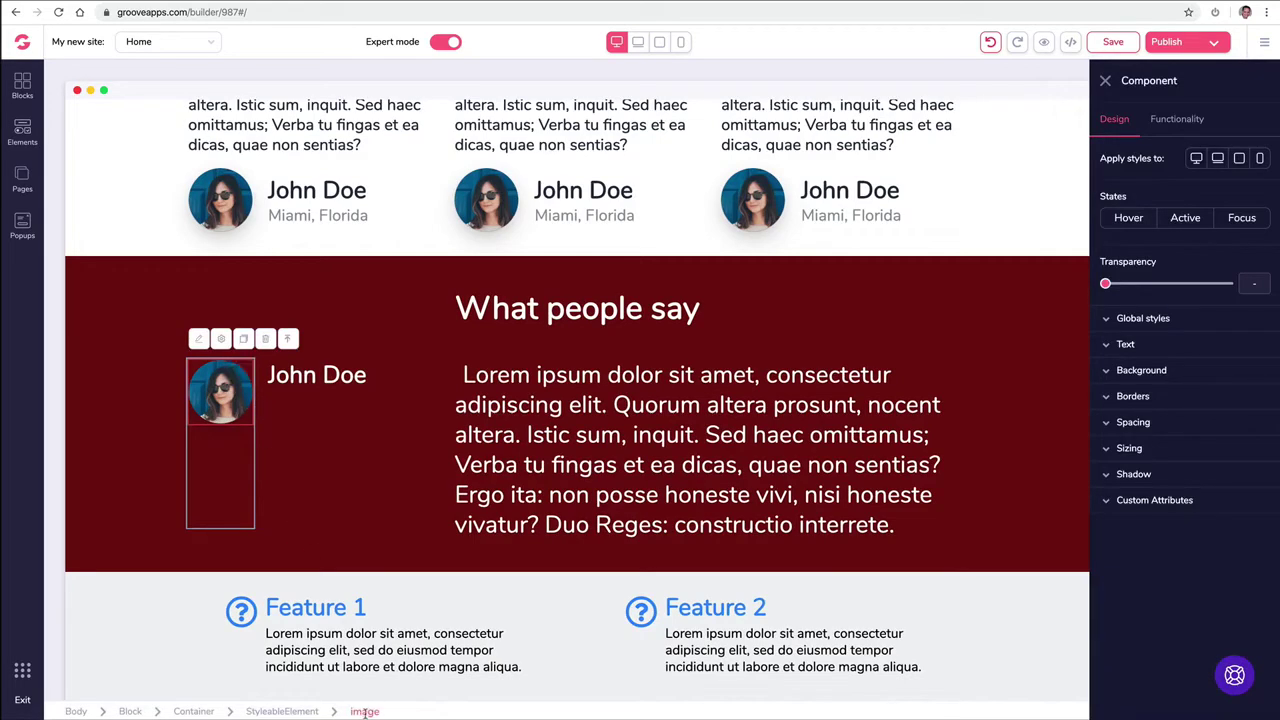
pyautogui.click(1188, 118)
pyautogui.click(1225, 194)
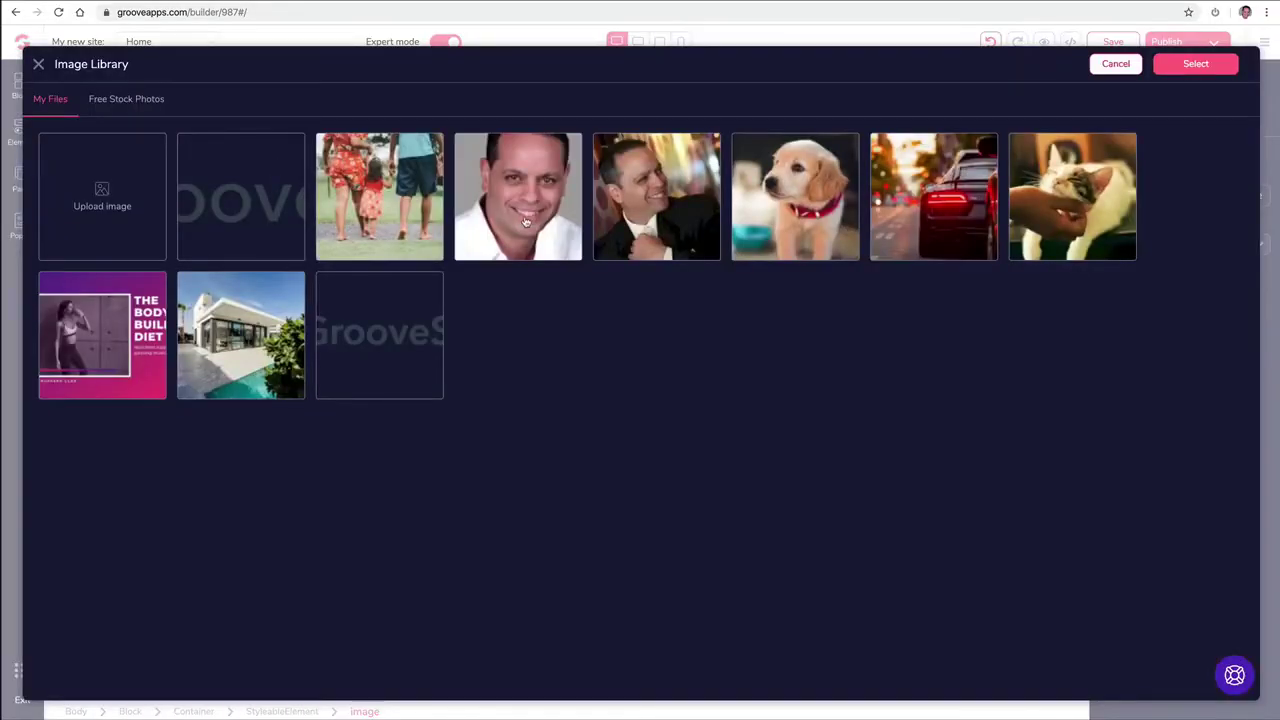
pyautogui.click(628, 208)
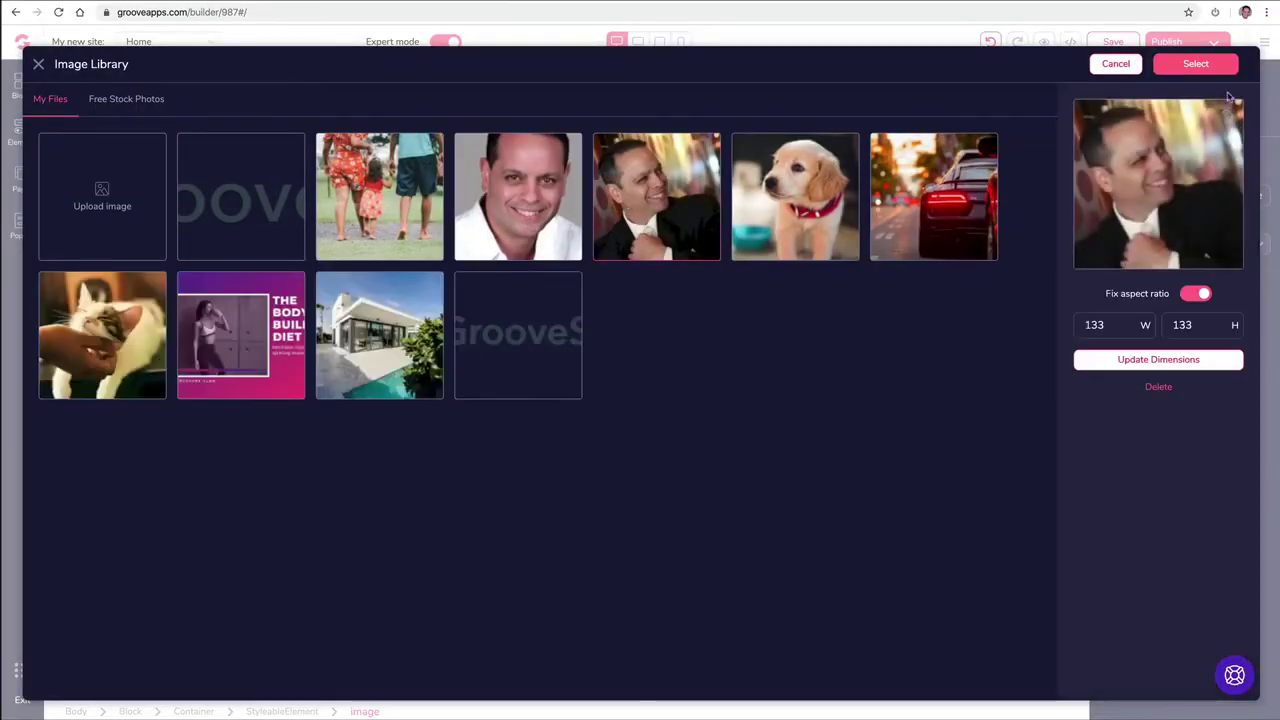
pyautogui.click(1183, 66)
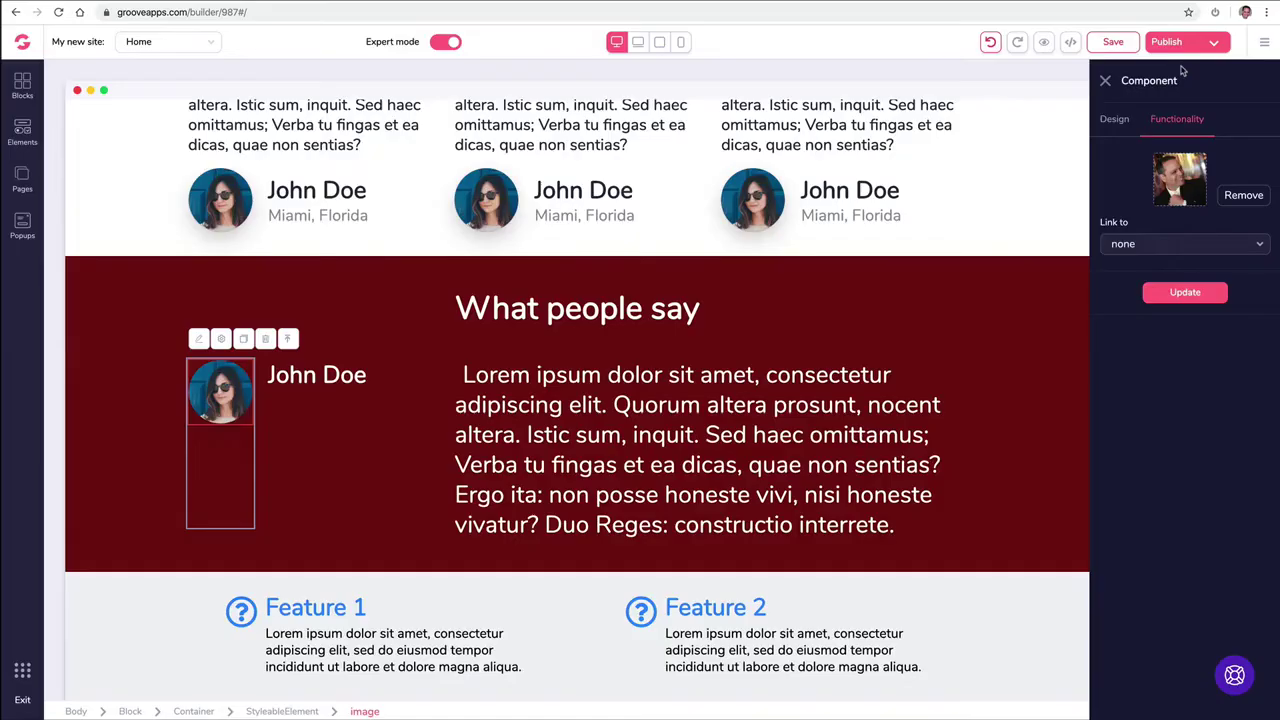
pyautogui.click(1184, 297)
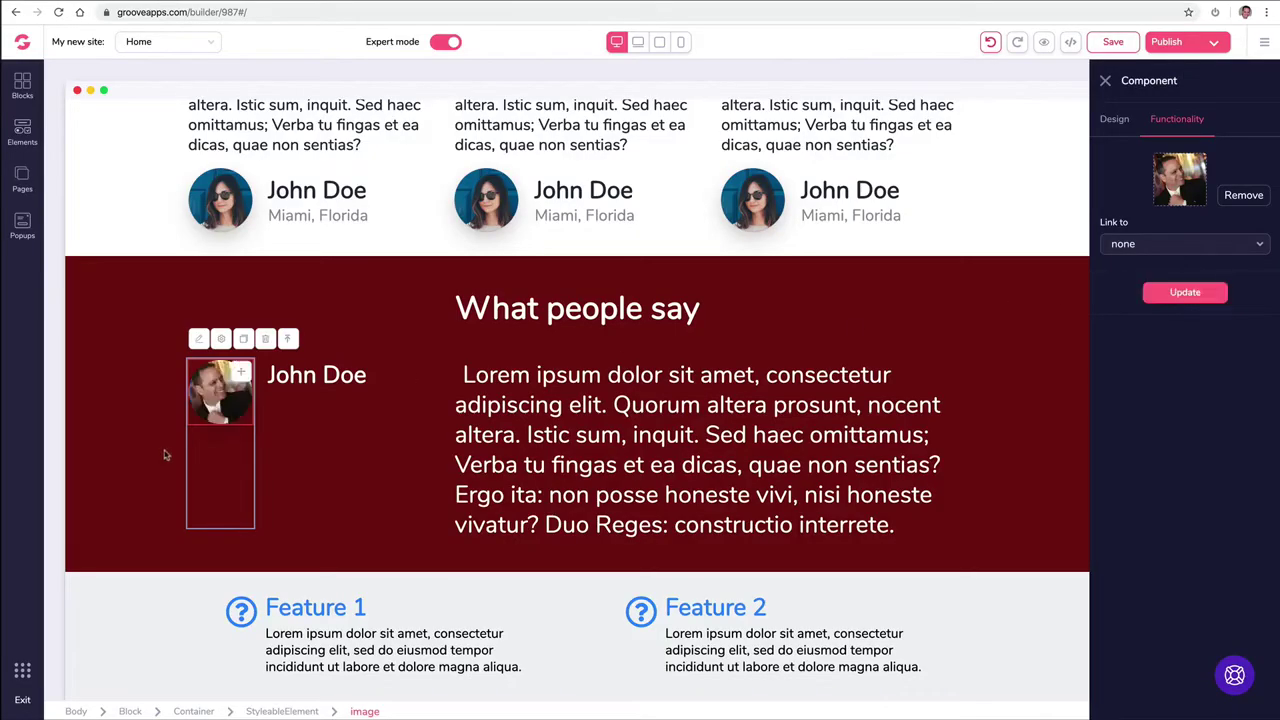
pyautogui.click(234, 201)
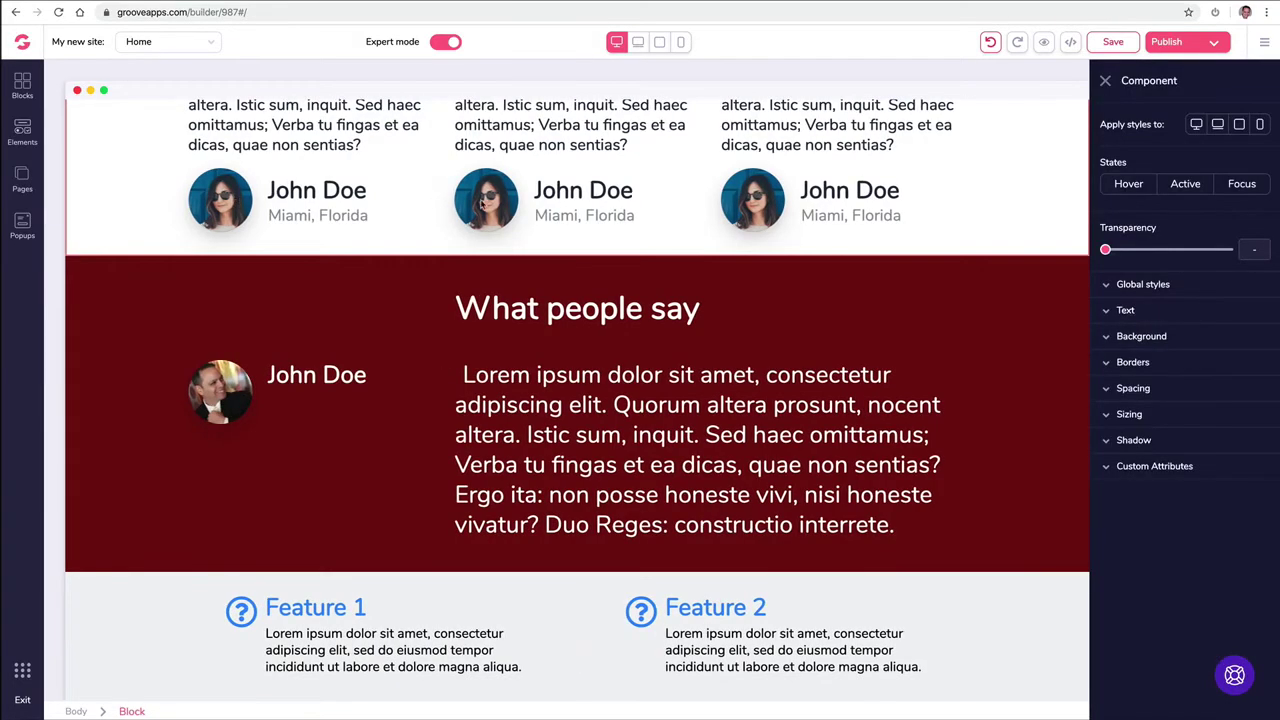
# Step: Swap the middle card's avatar for the smiling man's headshot from the image library
pyautogui.click(481, 203)
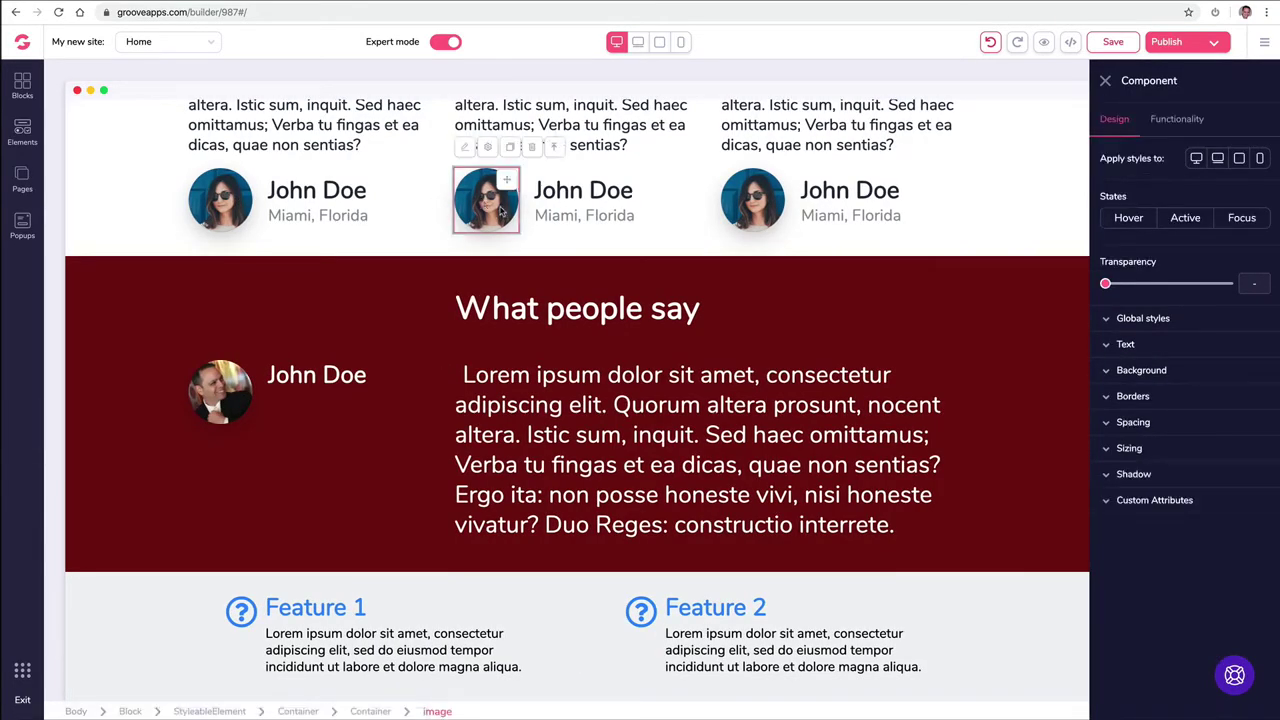
pyautogui.click(1185, 118)
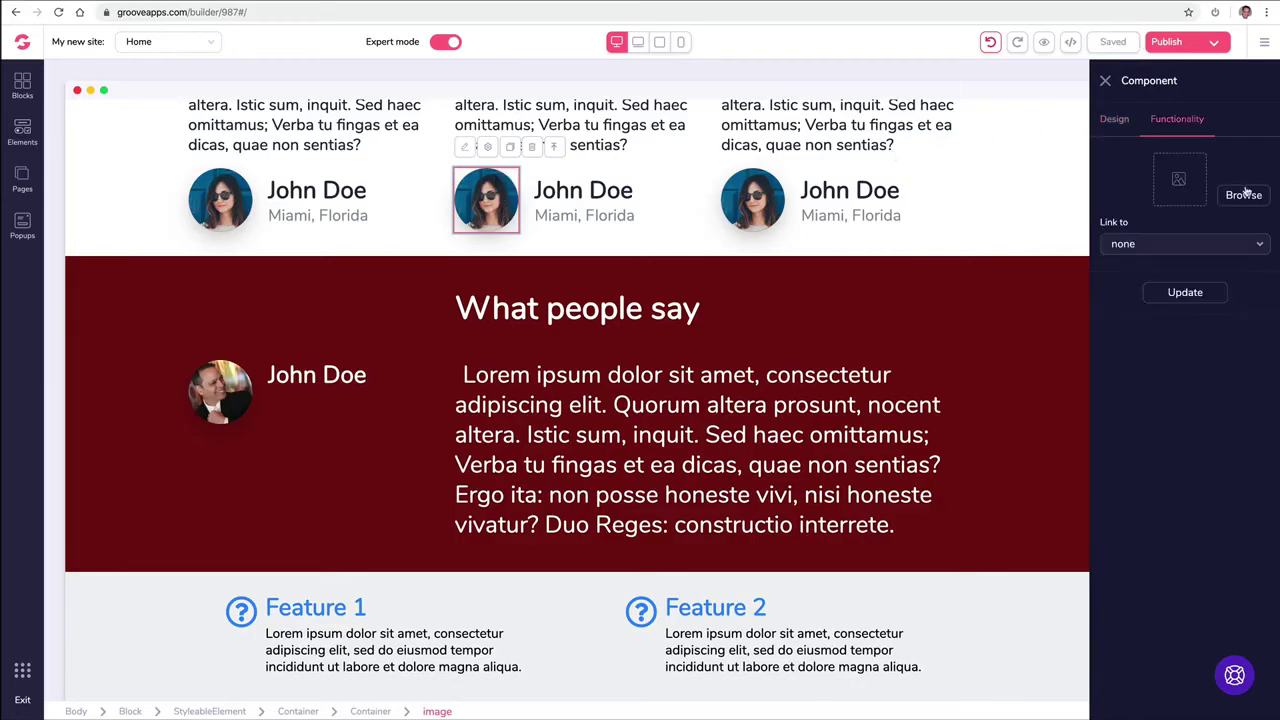
pyautogui.click(1243, 194)
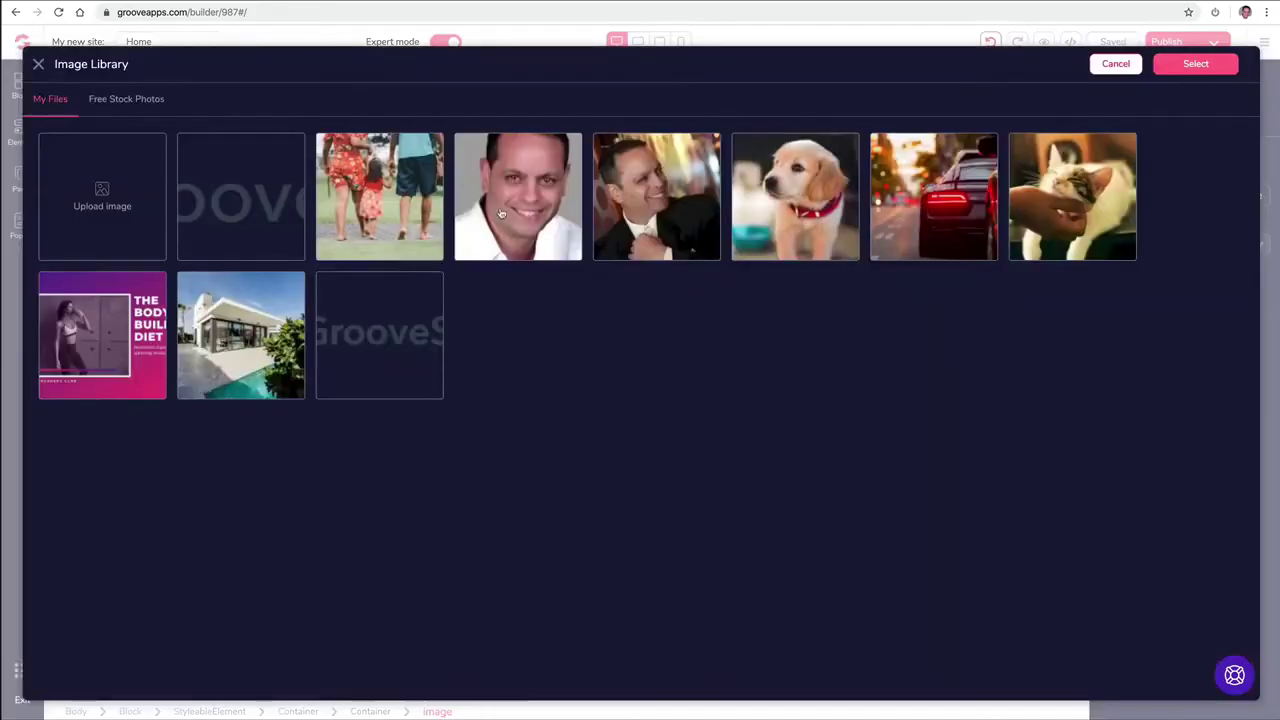
pyautogui.click(505, 210)
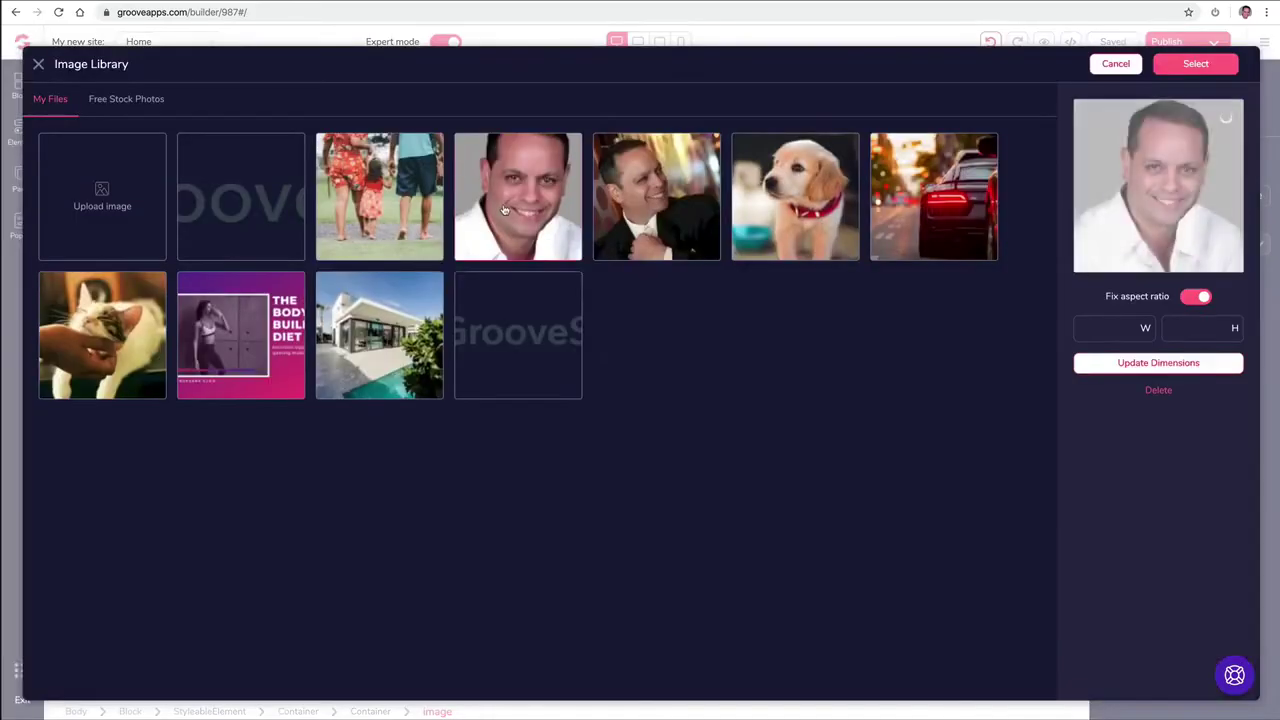
pyautogui.click(1193, 64)
pyautogui.click(1180, 294)
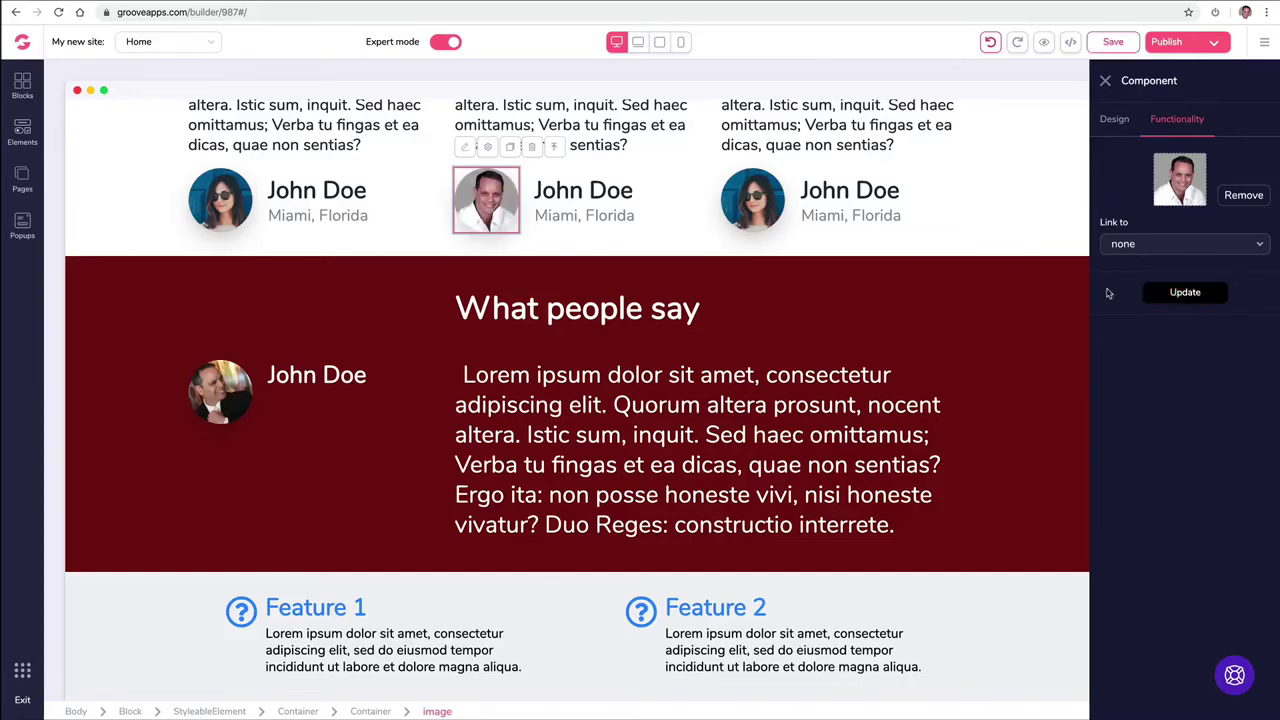
pyautogui.click(672, 210)
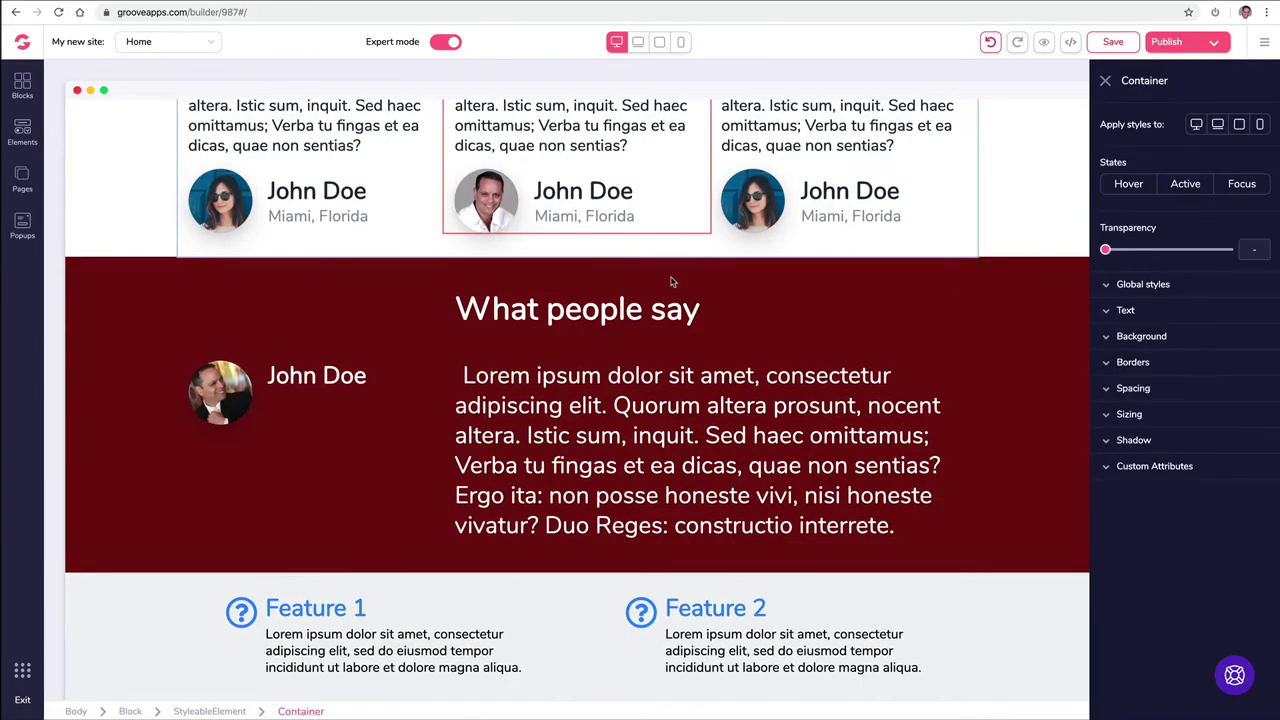
# Step: Replace the middle card's quote with a one-line self-introduction giving the speaker's name
pyautogui.scroll(3, 672, 282)
pyautogui.click(564, 361)
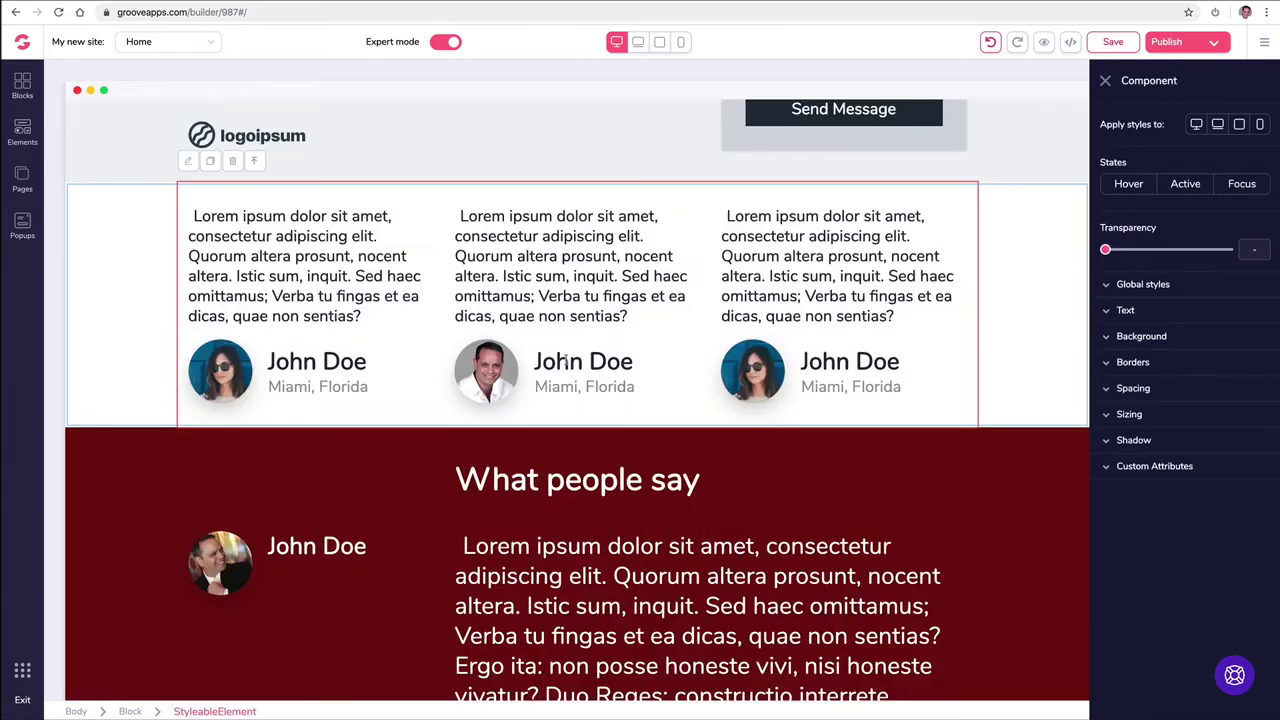
pyautogui.click(531, 258)
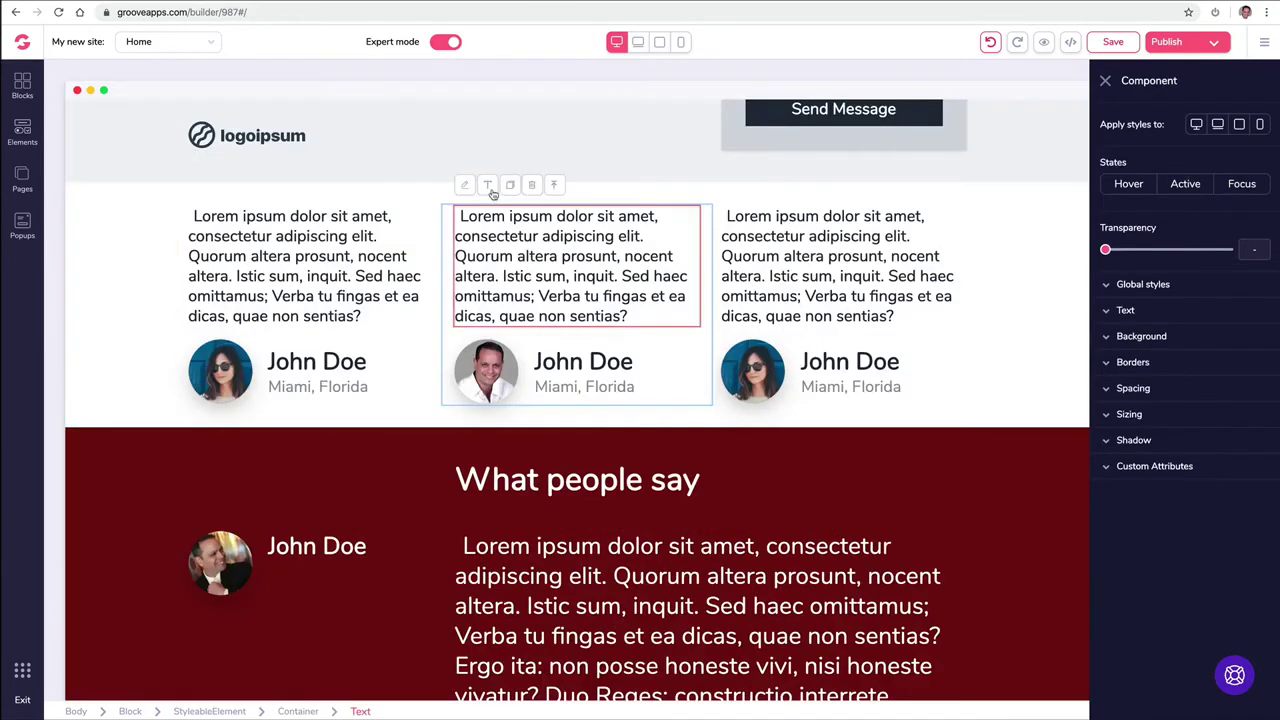
pyautogui.click(488, 187)
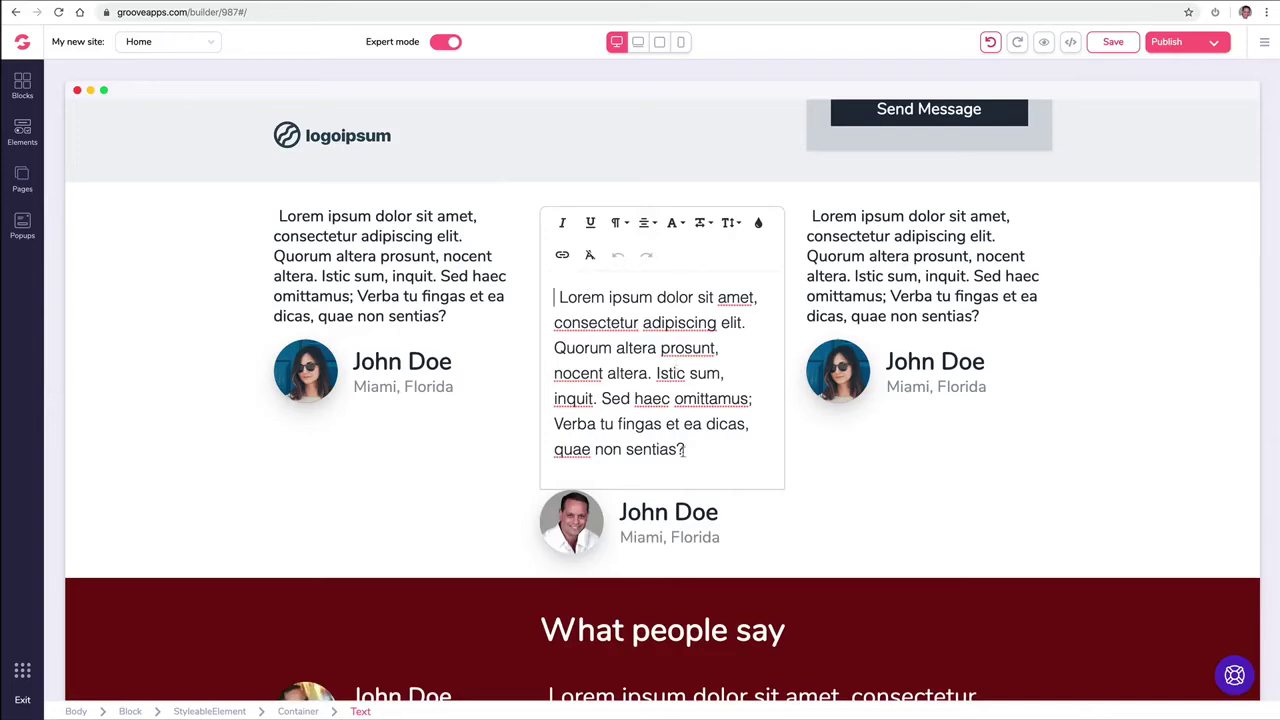
pyautogui.moveTo(685, 449); pyautogui.dragTo(523, 297)
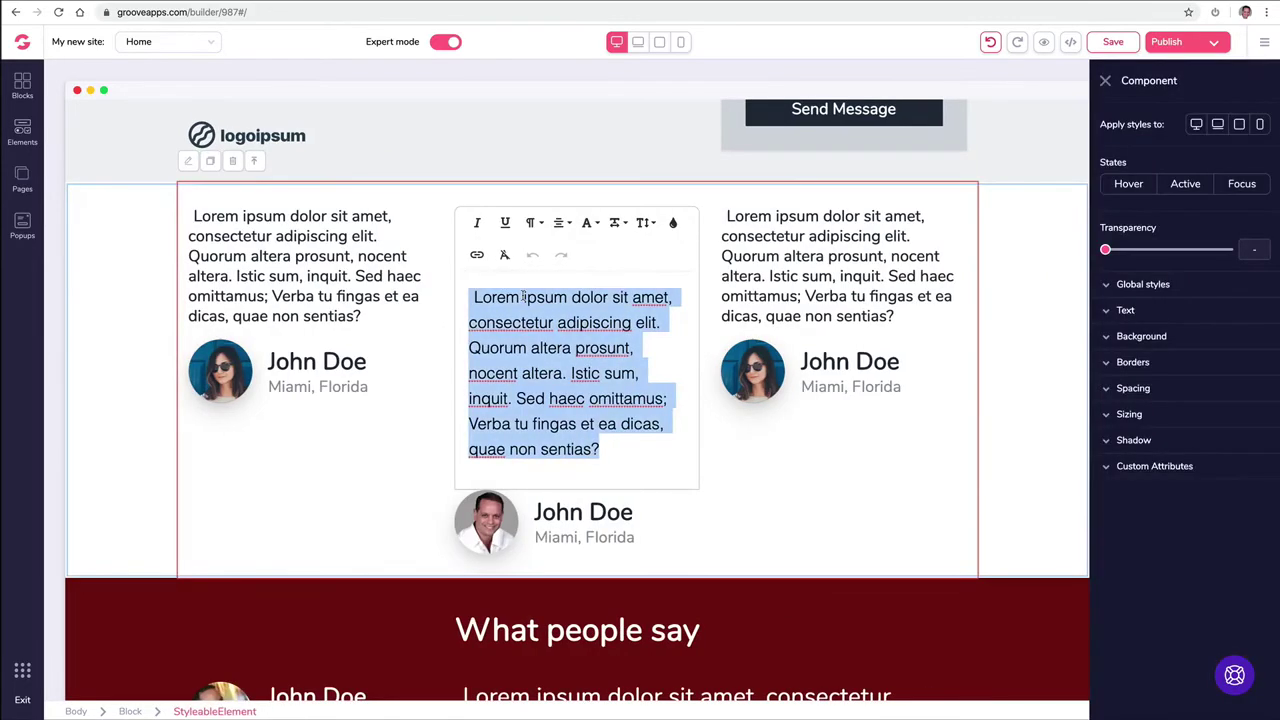
pyautogui.write('My name is Mike Filsaime')
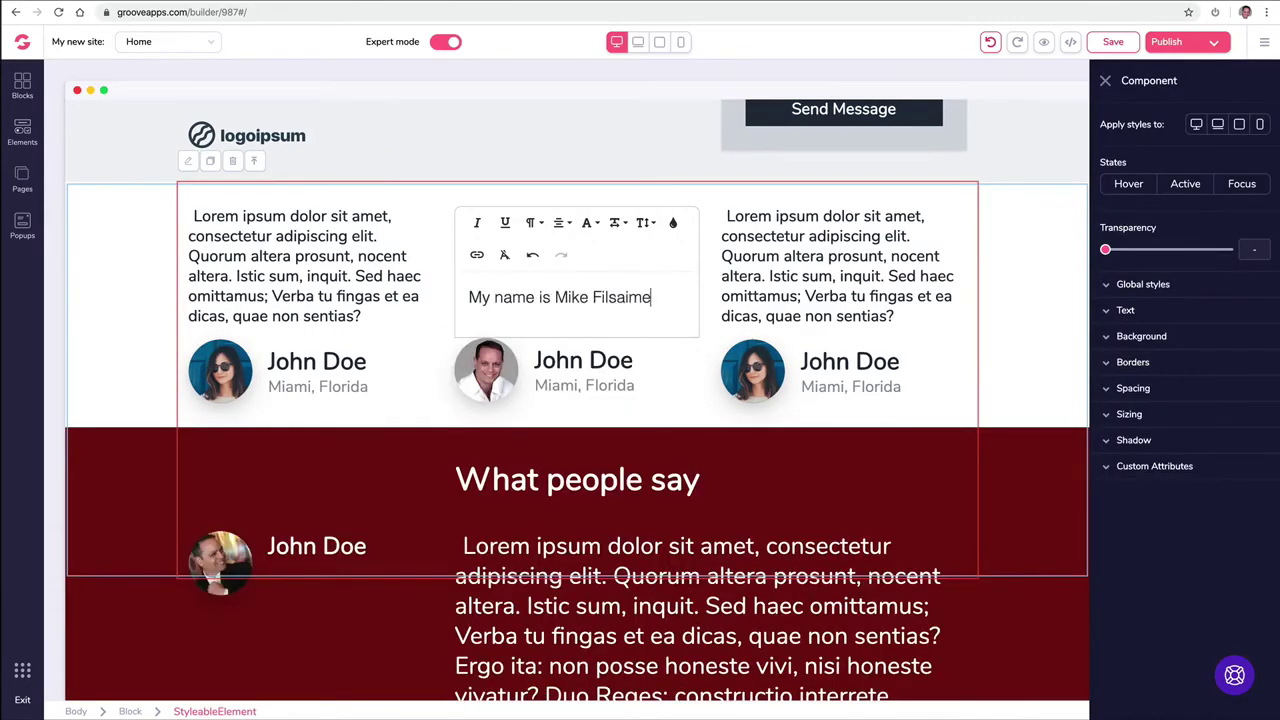
pyautogui.click(576, 417)
# Step: Change the What people say heading text to 'Hello World'
pyautogui.scroll(-3, 583, 400)
pyautogui.click(262, 330)
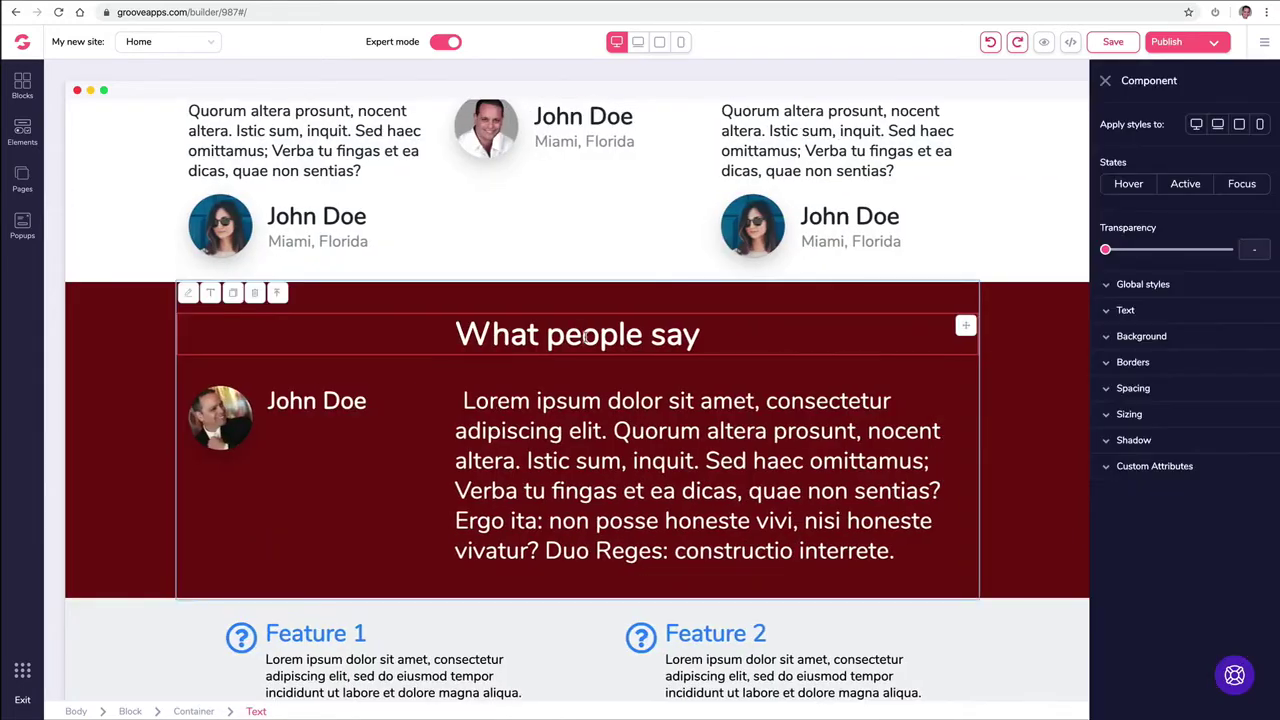
pyautogui.click(210, 293)
pyautogui.press('super+a')
pyautogui.write('Hello')
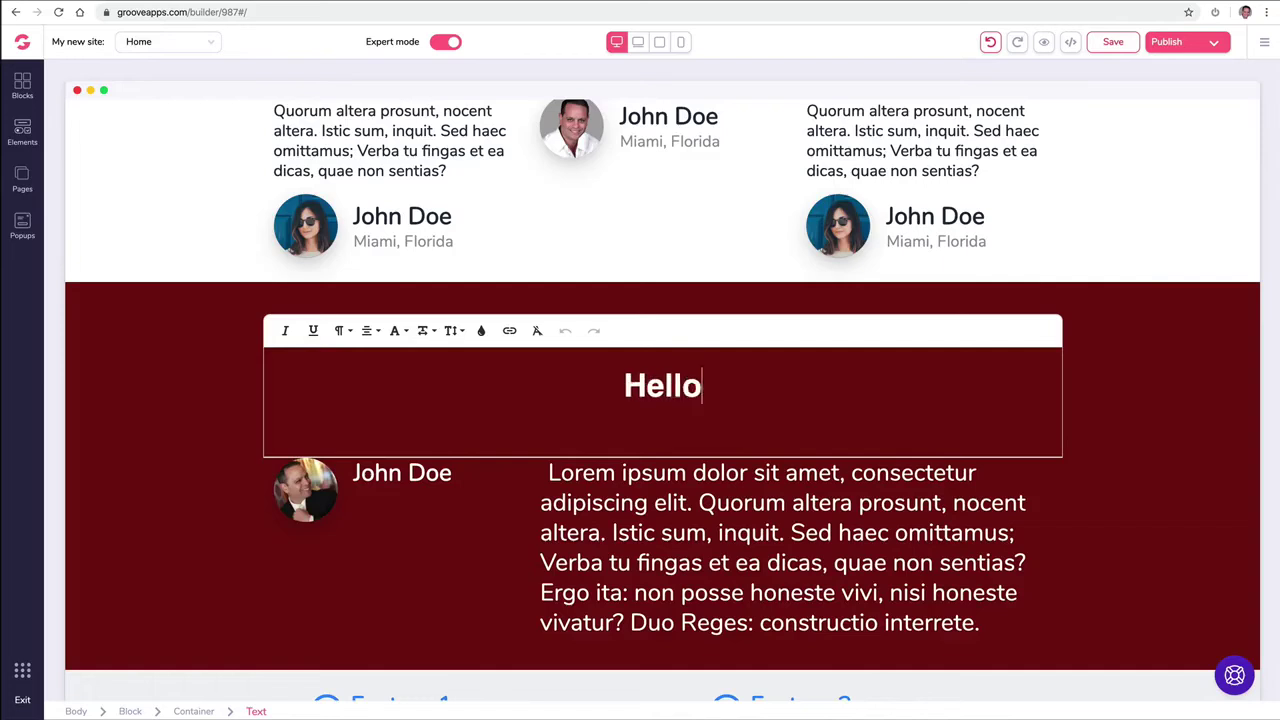
pyautogui.write(' World')
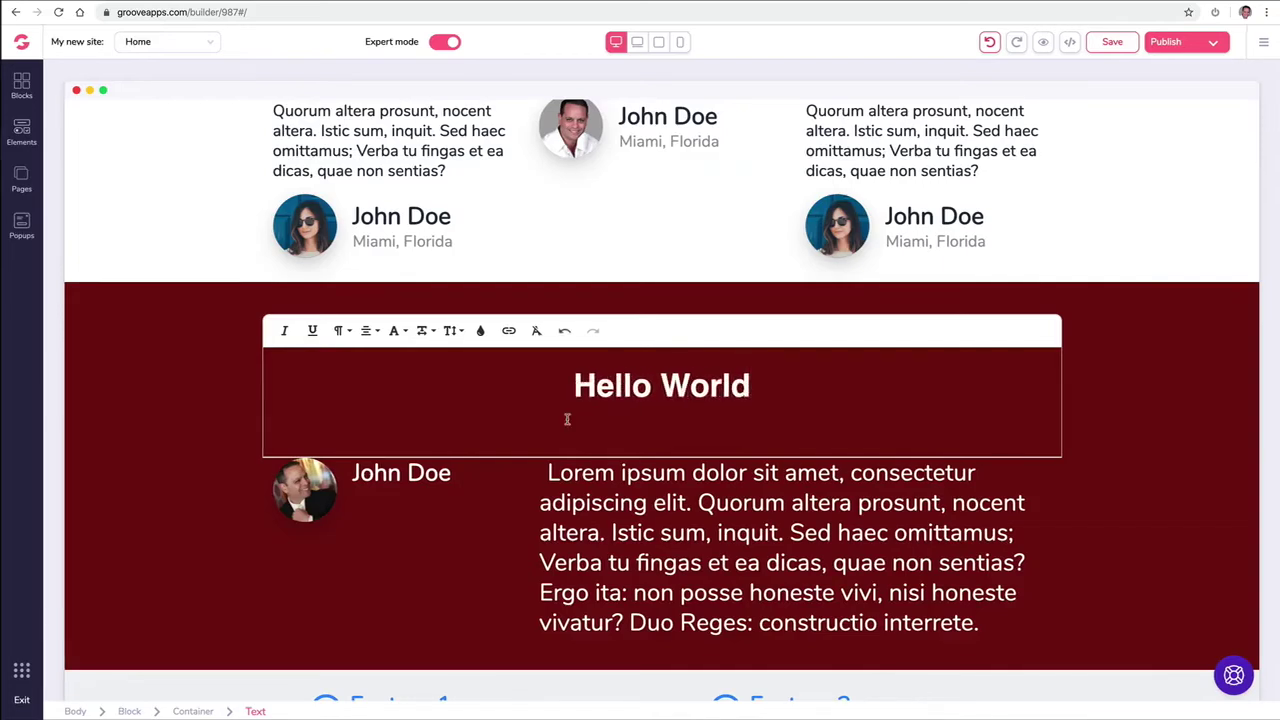
pyautogui.click(594, 515)
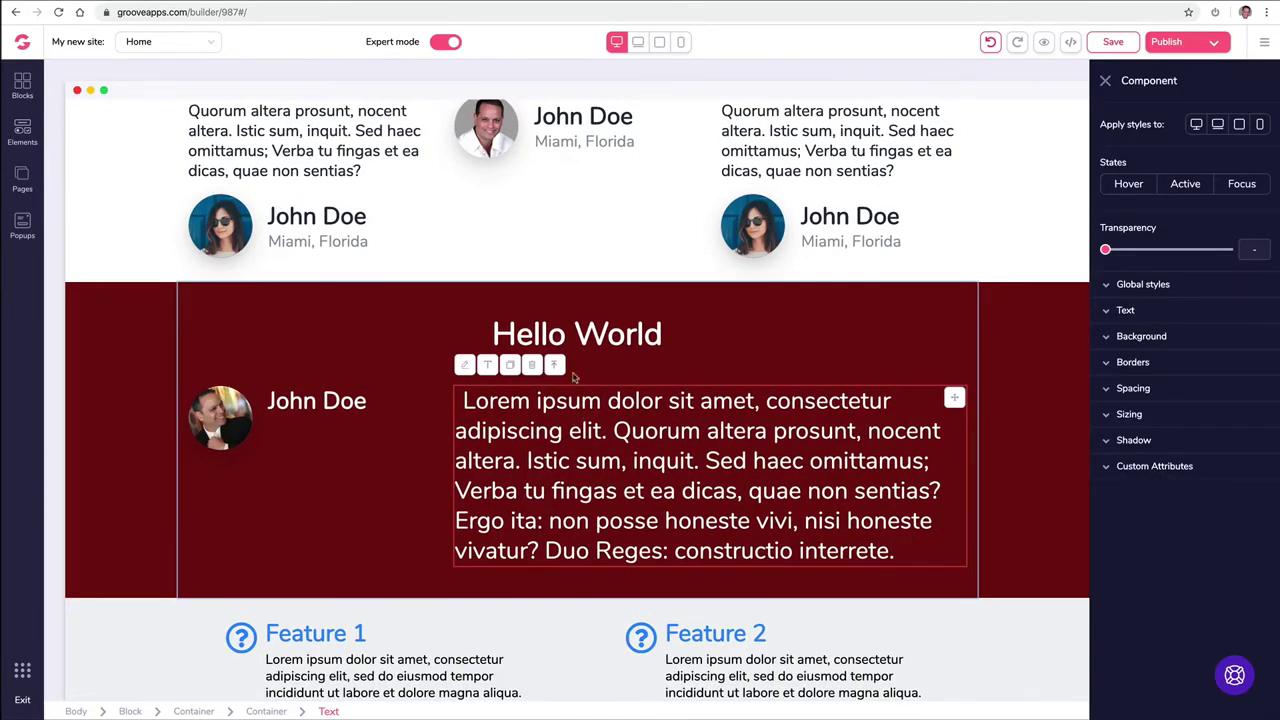
# Step: Try grey and blue colours on the Hello World heading, then keep it white
pyautogui.click(572, 338)
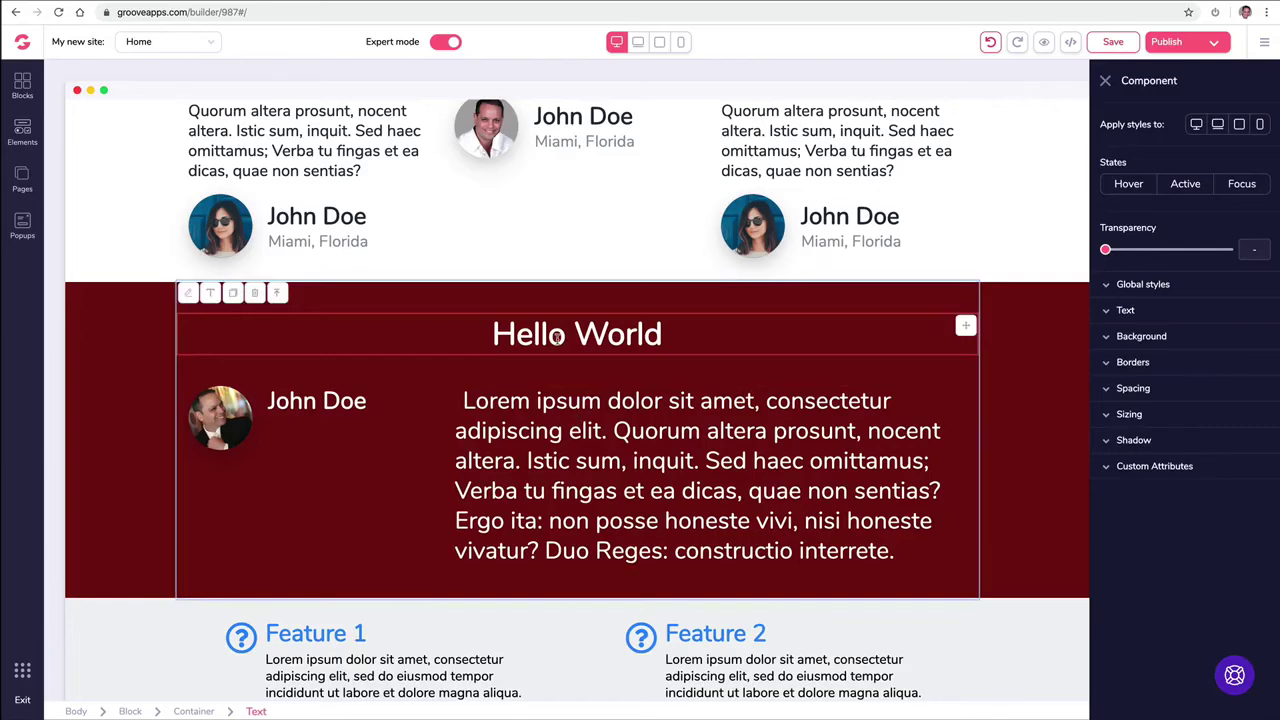
pyautogui.click(1120, 312)
pyautogui.click(1233, 366)
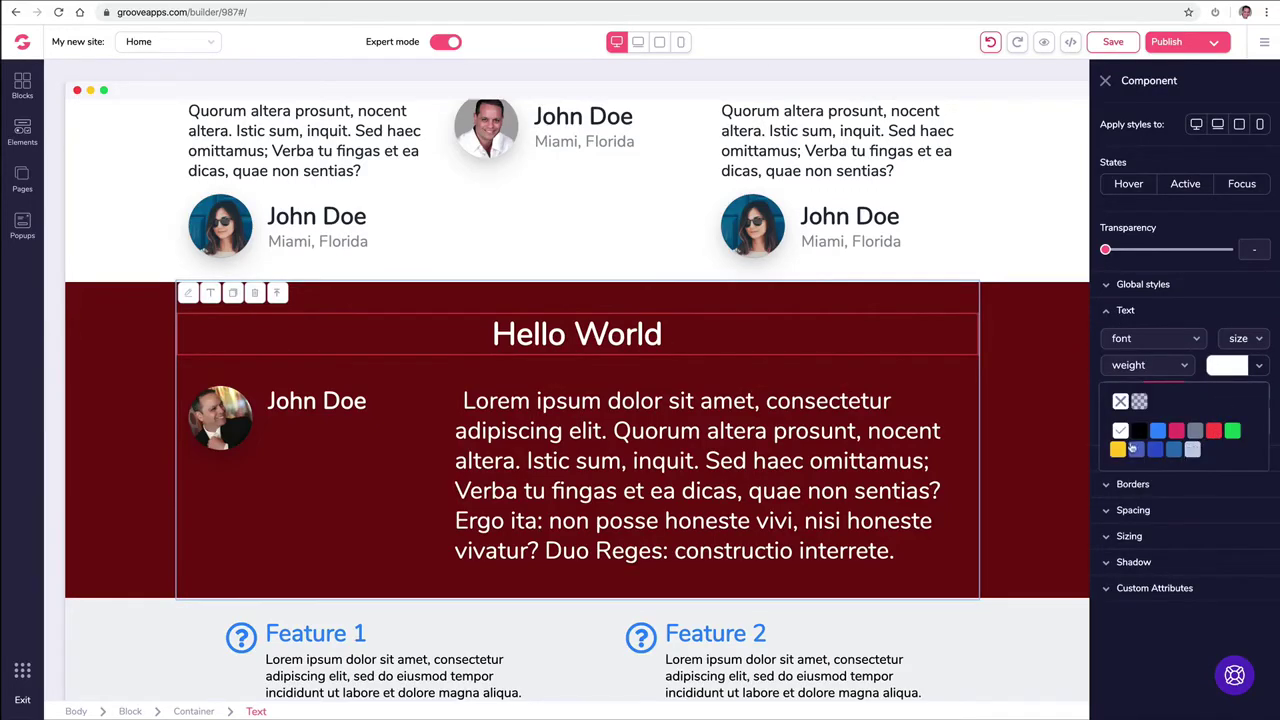
pyautogui.moveTo(1195, 431)
pyautogui.click(1196, 514)
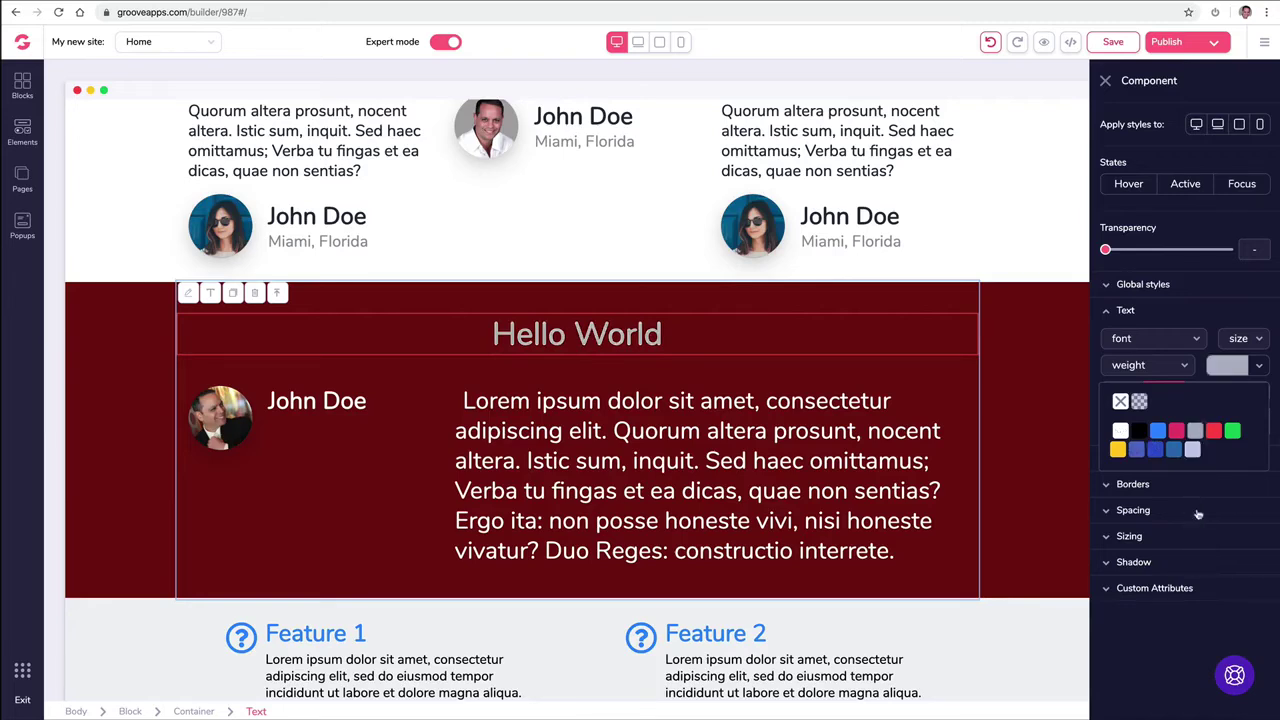
pyautogui.click(1121, 431)
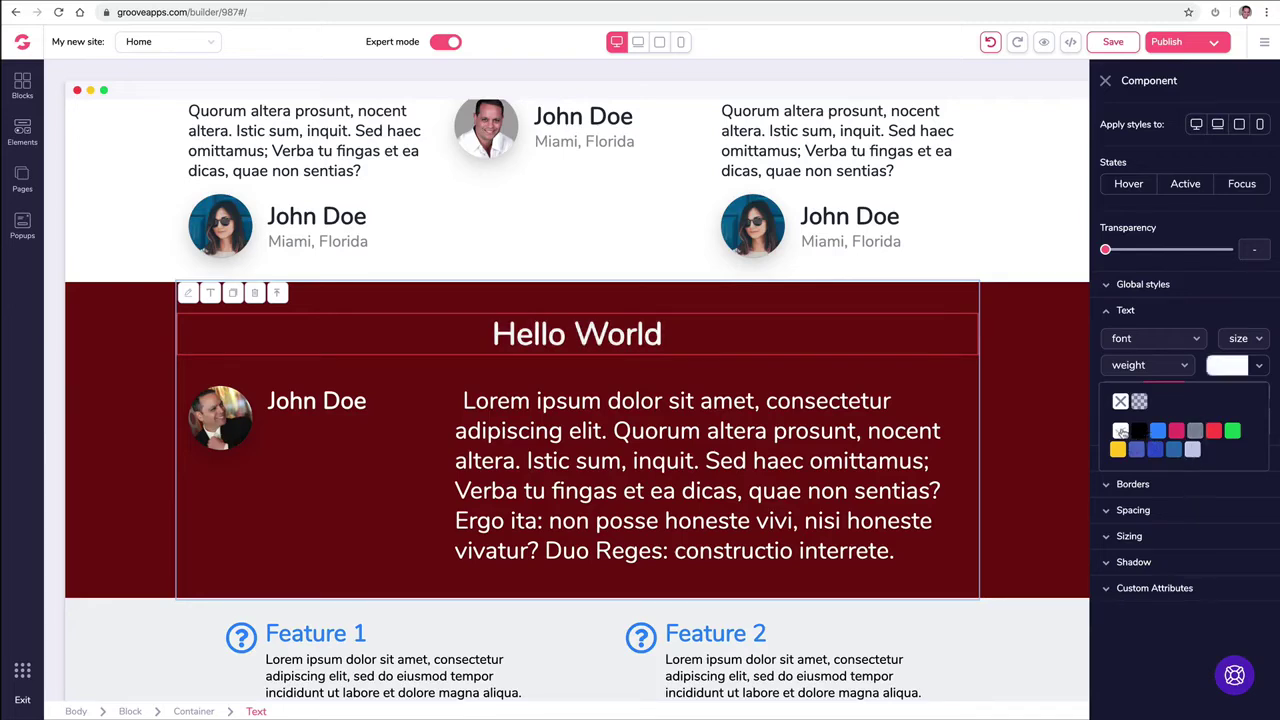
pyautogui.click(1155, 450)
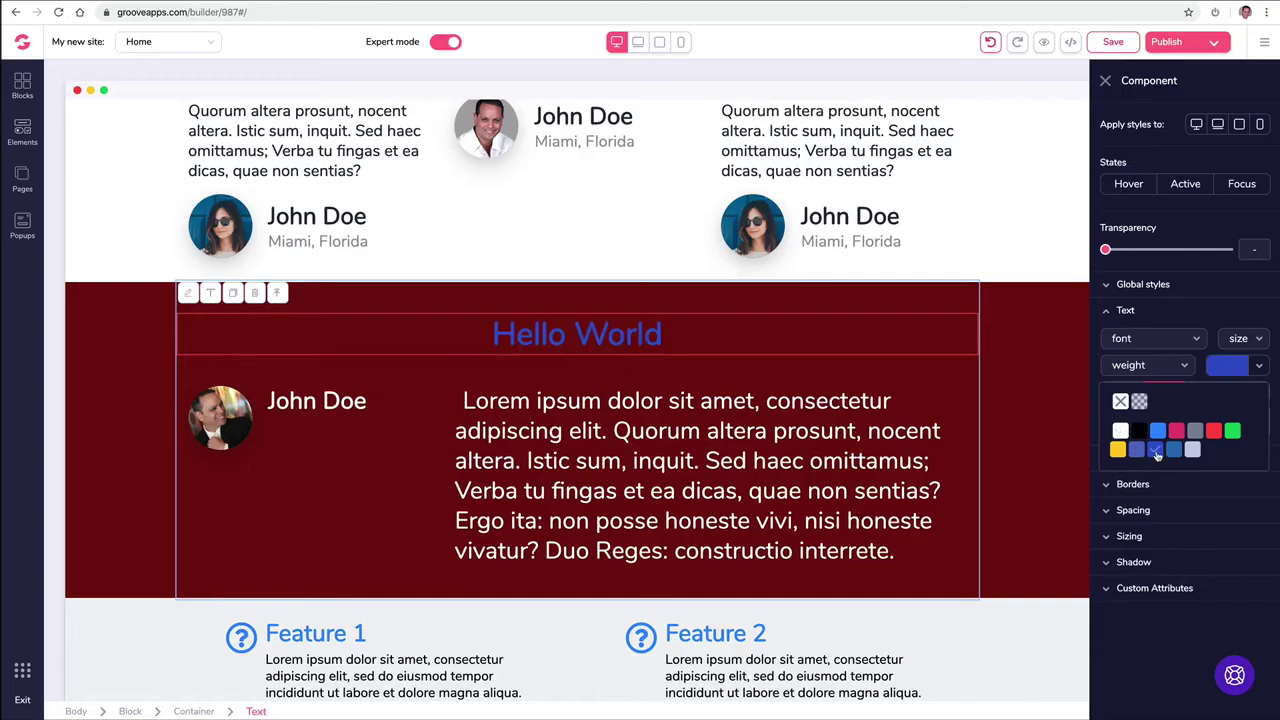
pyautogui.click(1121, 431)
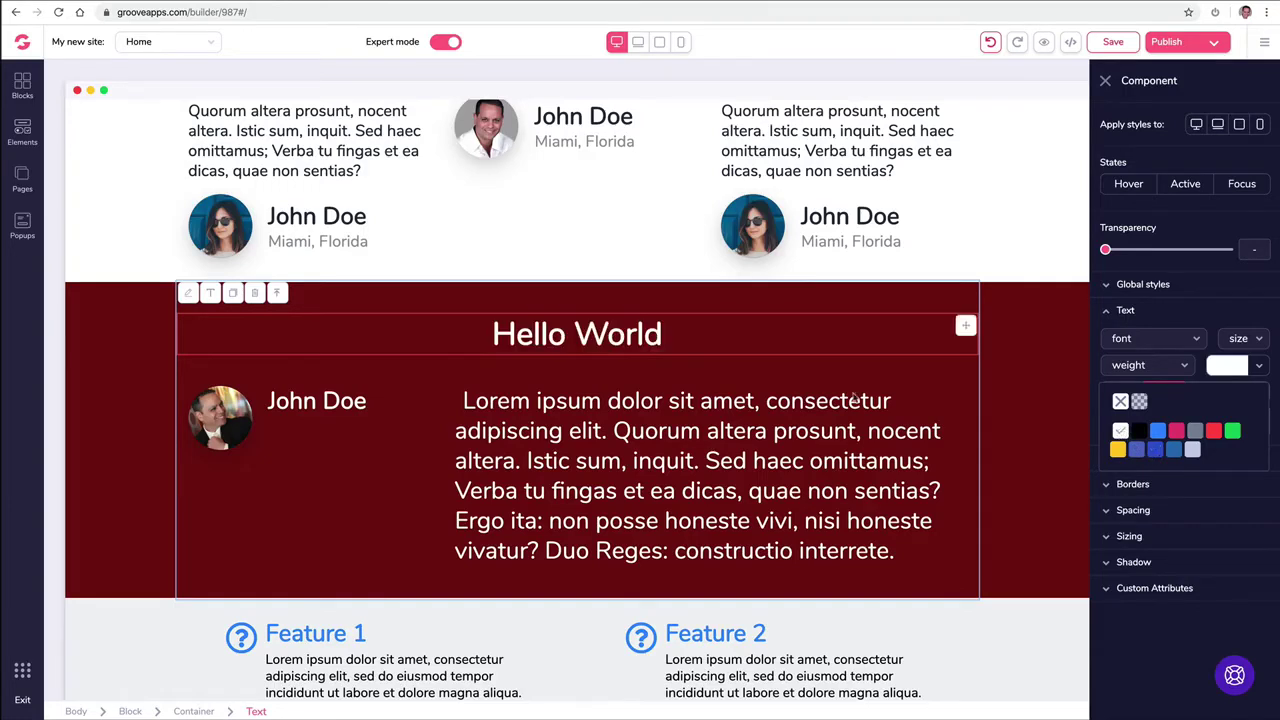
# Step: Try left alignment on the Hello World heading, then restore it to centred
pyautogui.click(636, 414)
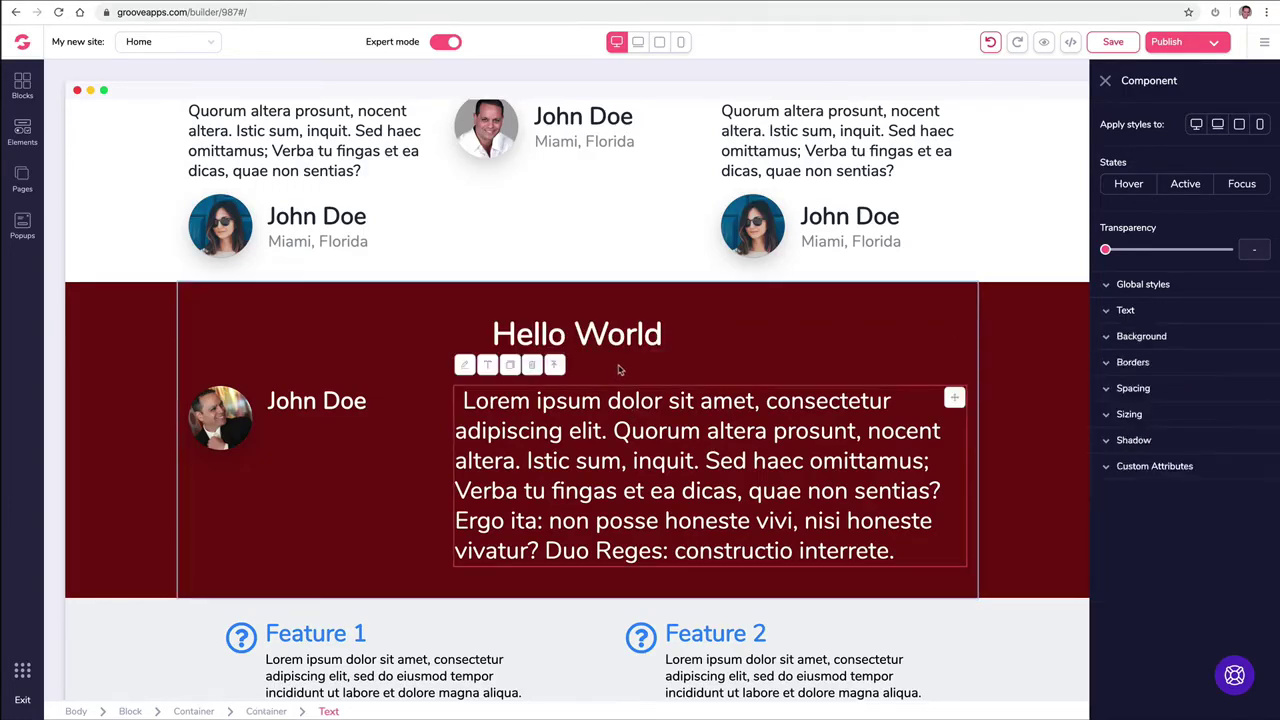
pyautogui.click(618, 342)
pyautogui.click(1122, 312)
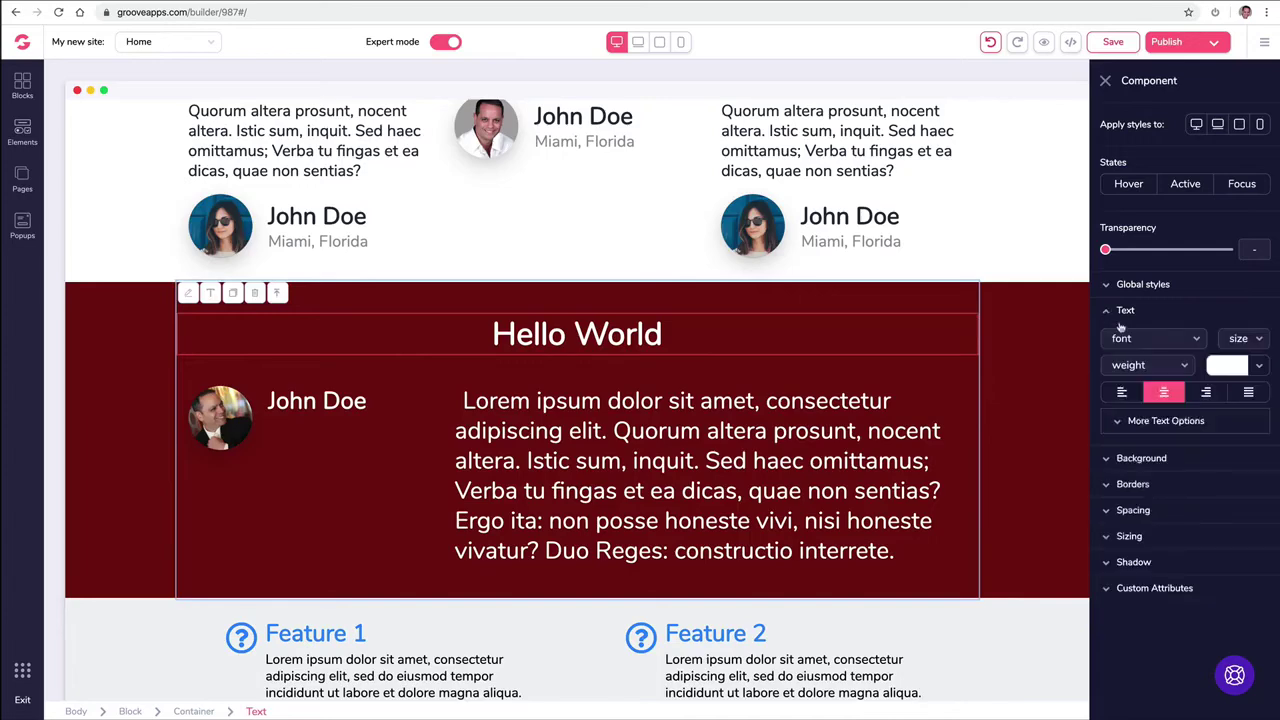
pyautogui.doubleClick(507, 335)
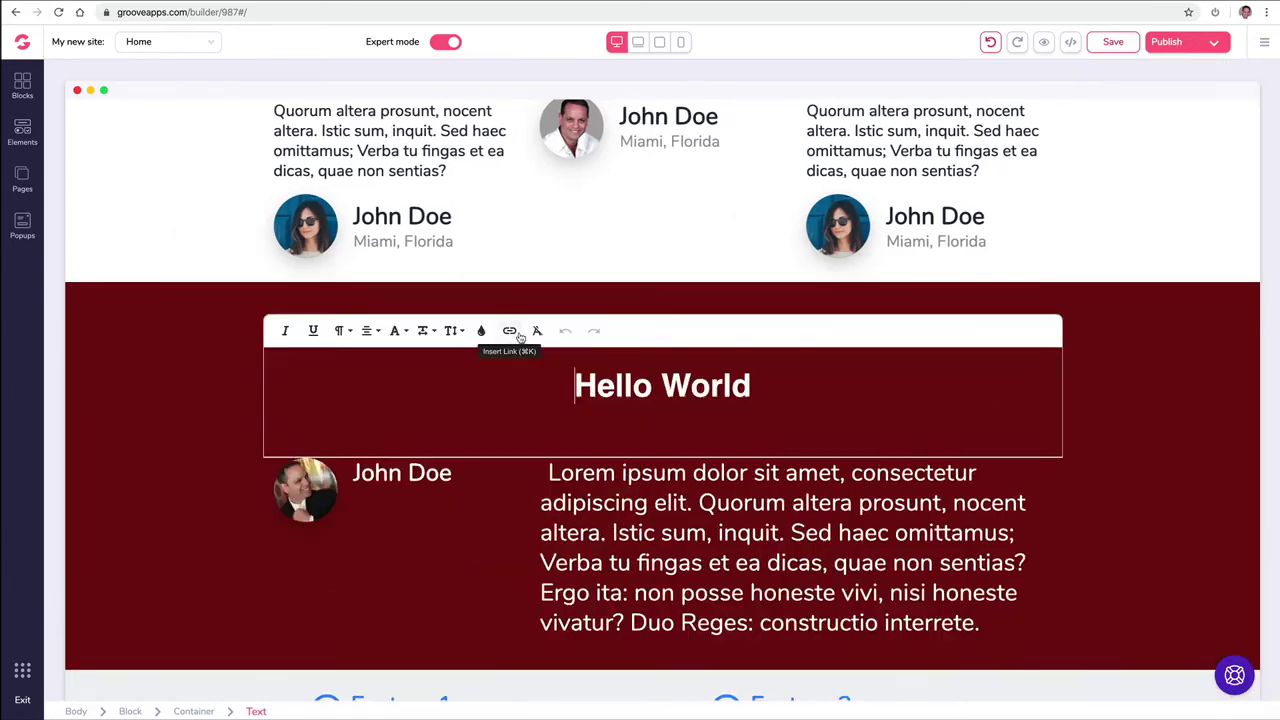
pyautogui.click(457, 338)
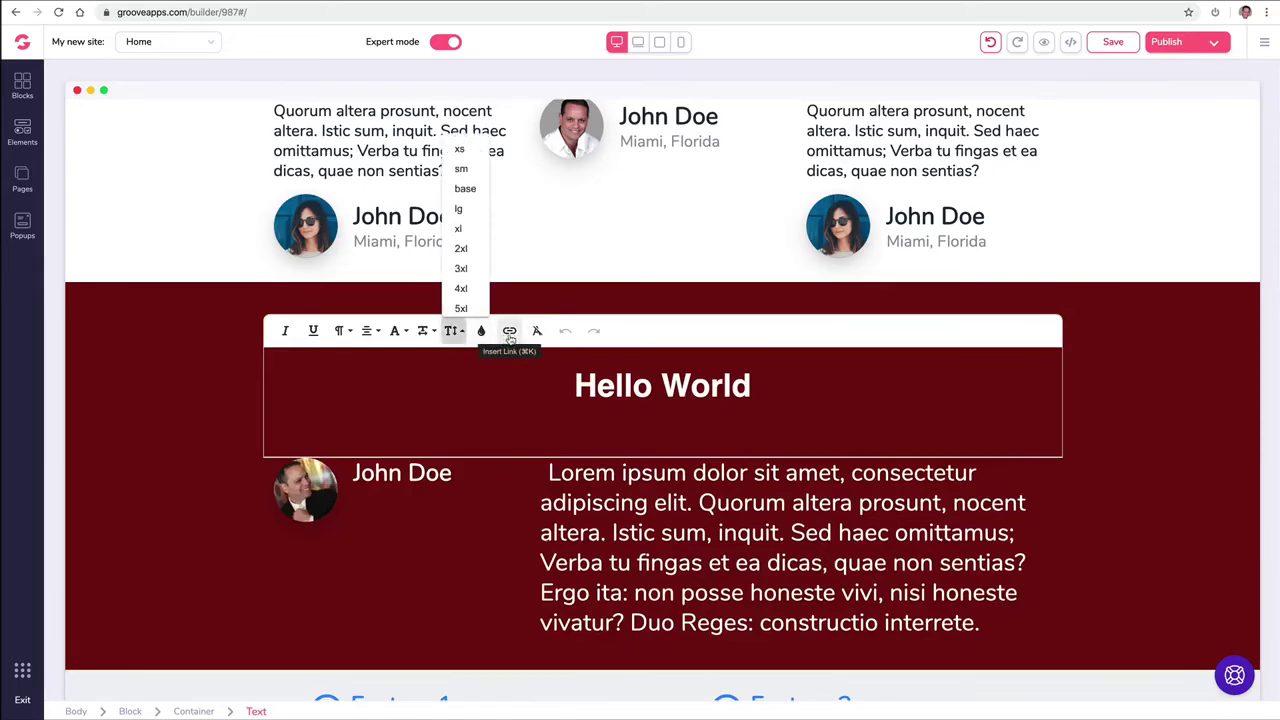
pyautogui.click(377, 333)
pyautogui.click(371, 272)
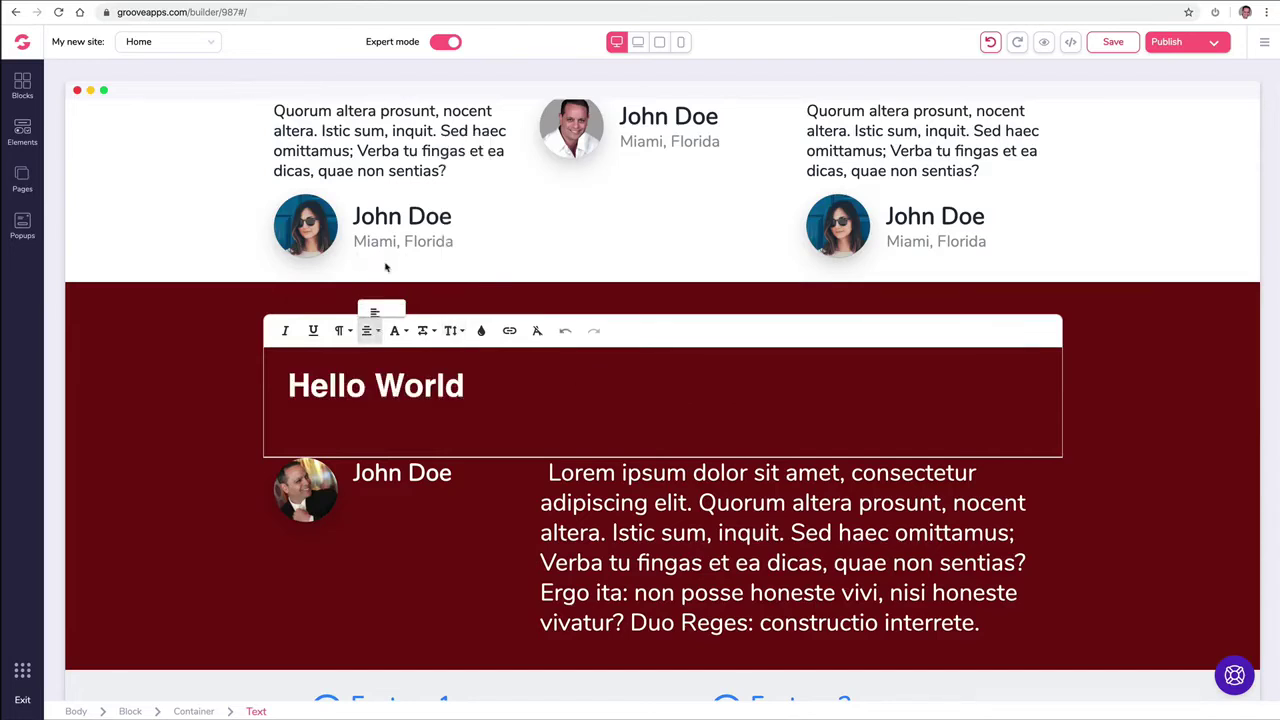
pyautogui.click(371, 337)
pyautogui.click(371, 285)
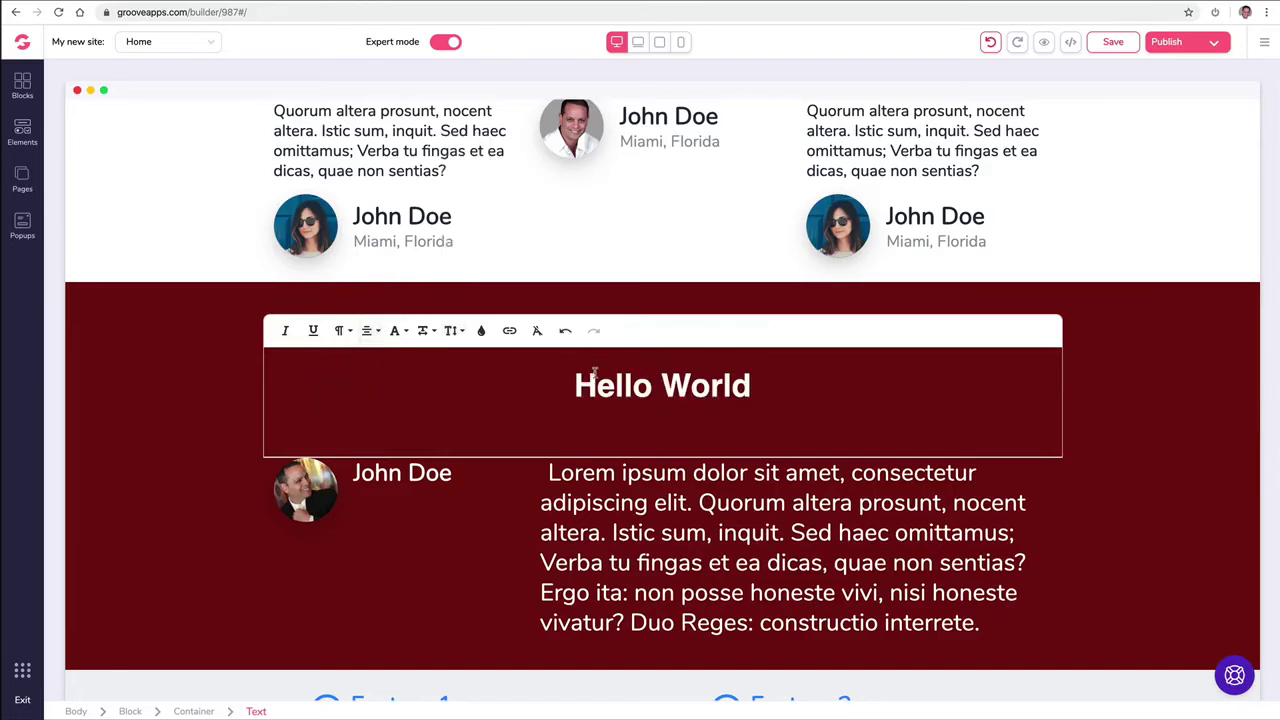
pyautogui.click(674, 491)
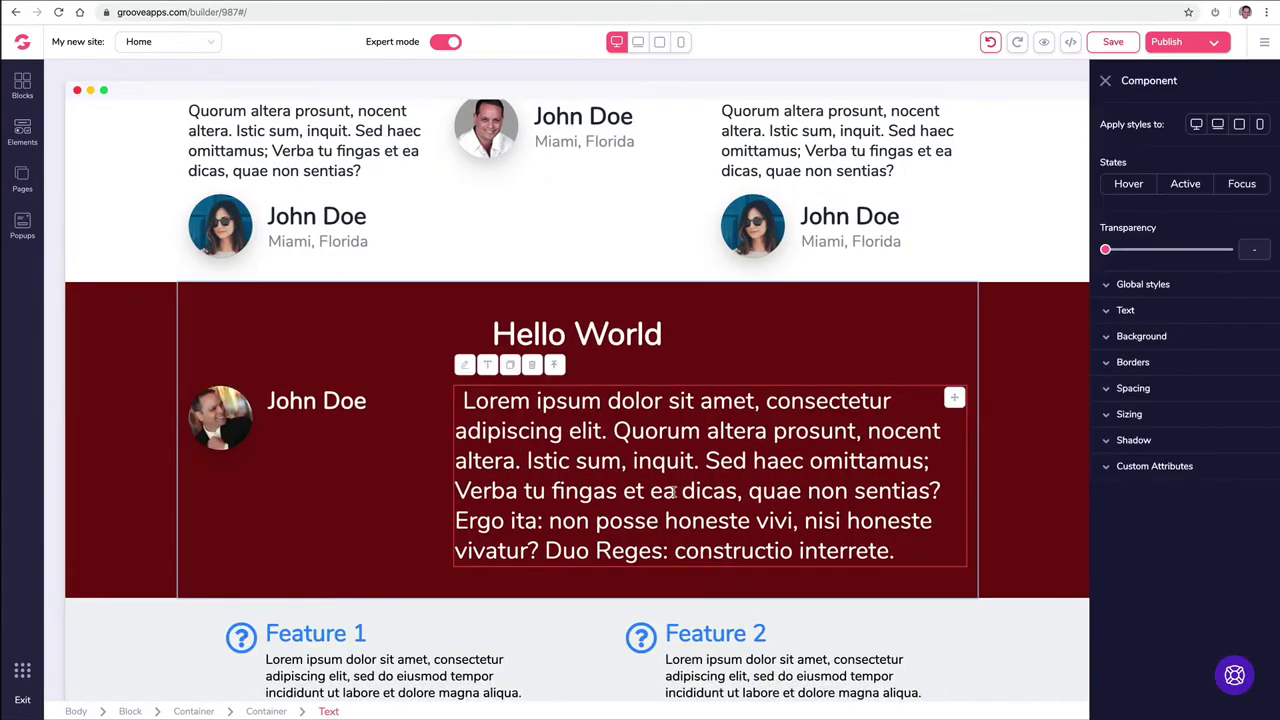
pyautogui.click(635, 235)
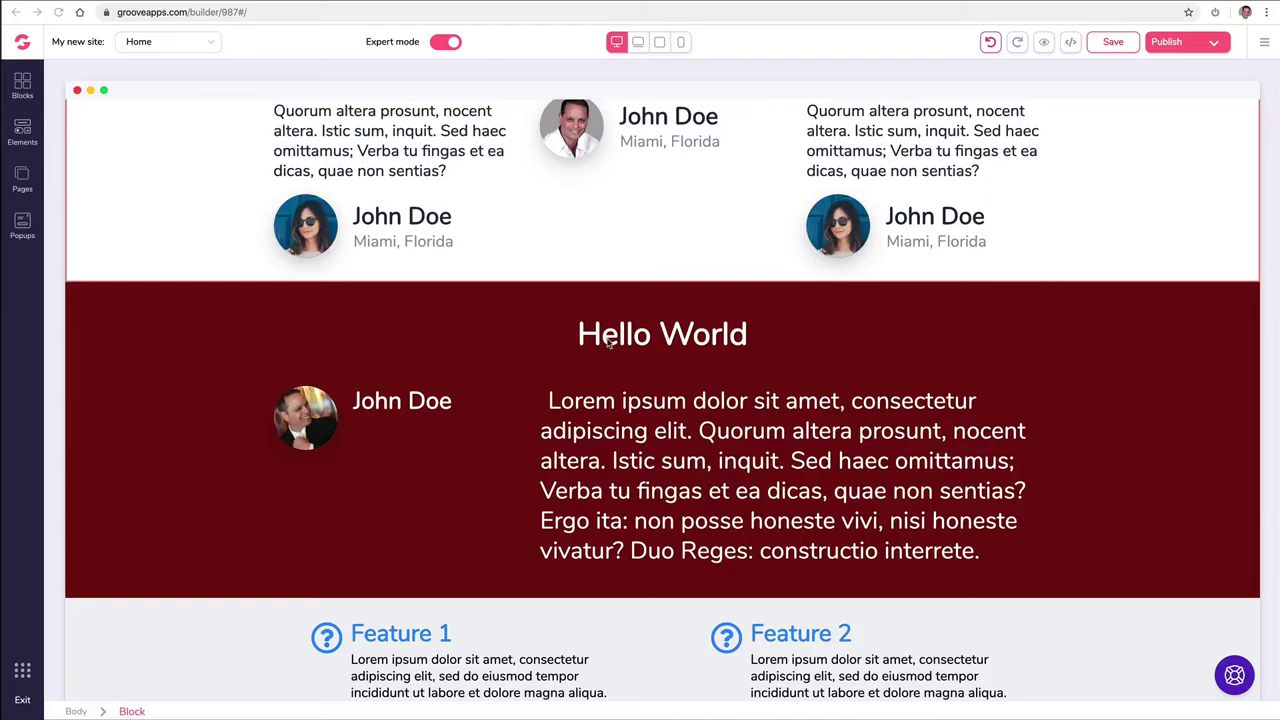
# Step: Duplicate the Feature 1 description paragraph twice, then delete both copies
pyautogui.scroll(-2, 607, 342)
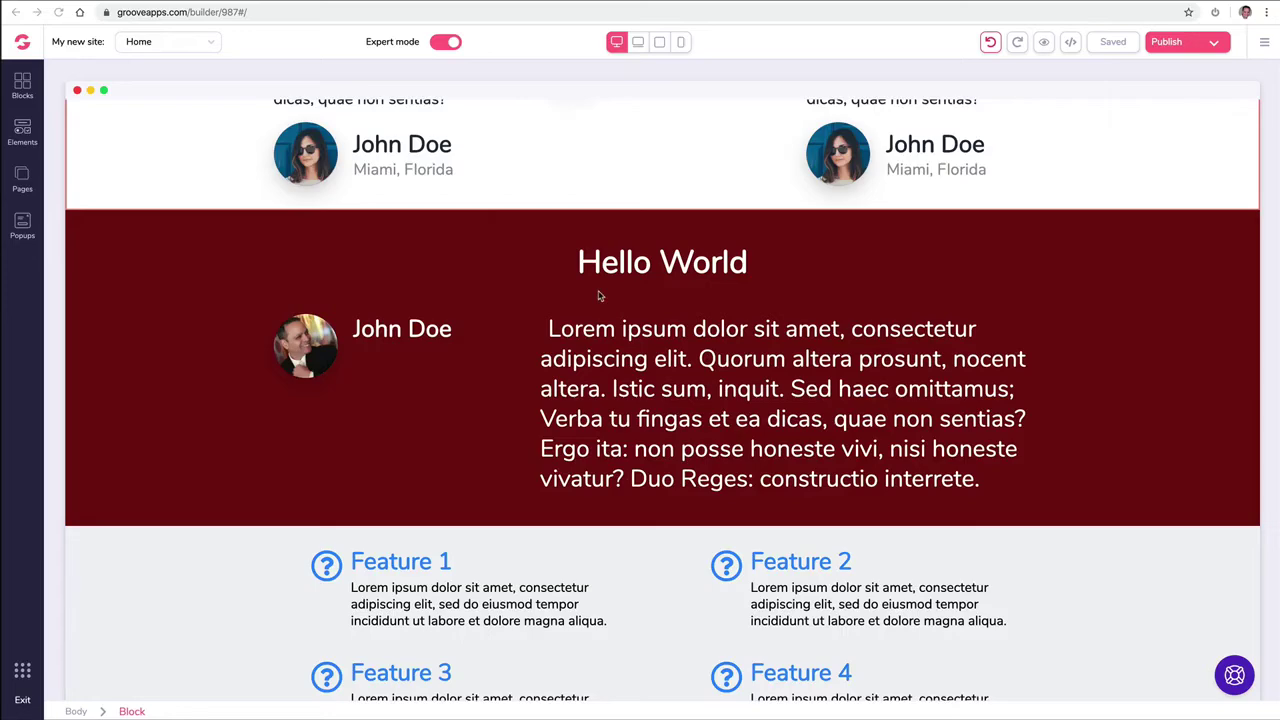
pyautogui.scroll(1, 697, 326)
pyautogui.scroll(-5, 697, 326)
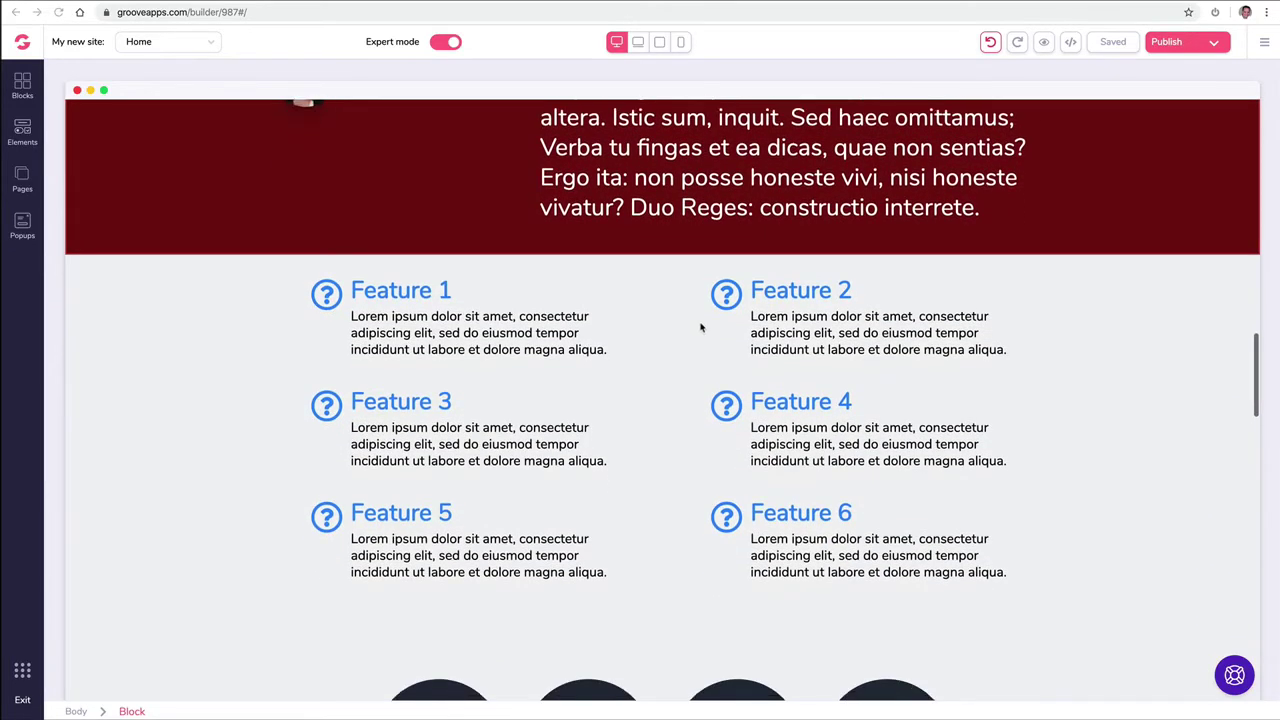
pyautogui.click(431, 342)
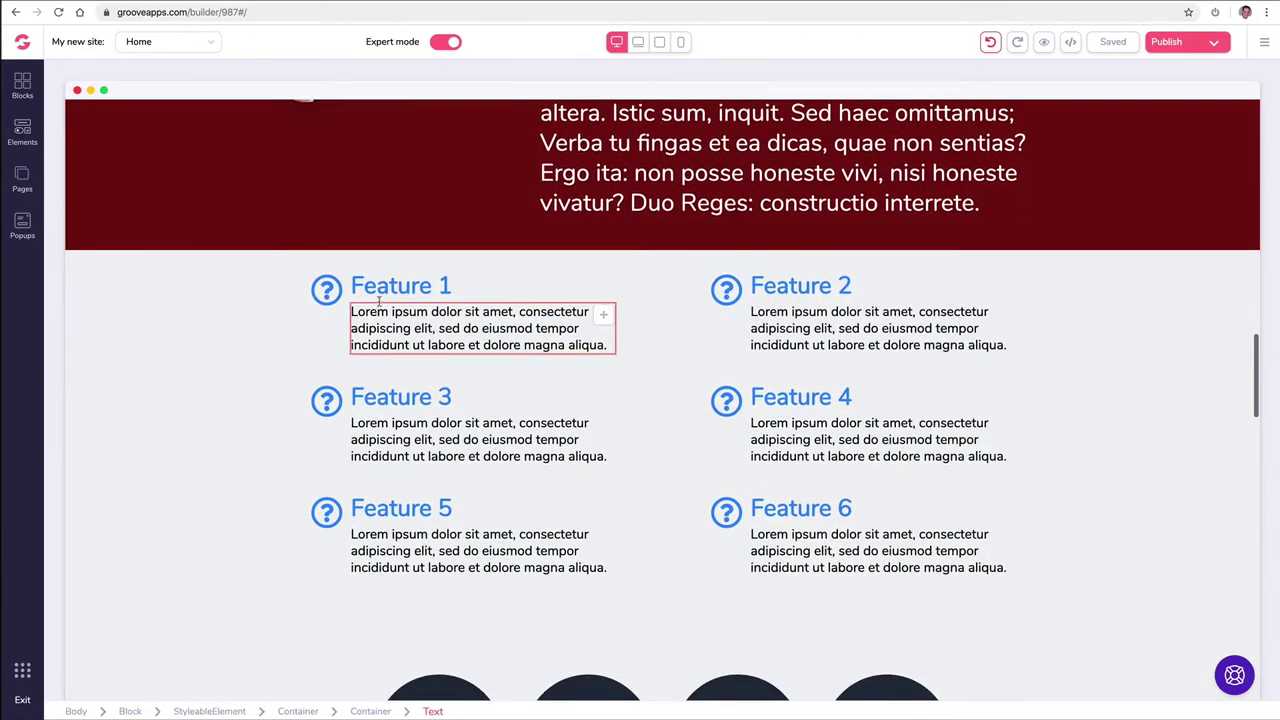
pyautogui.click(378, 313)
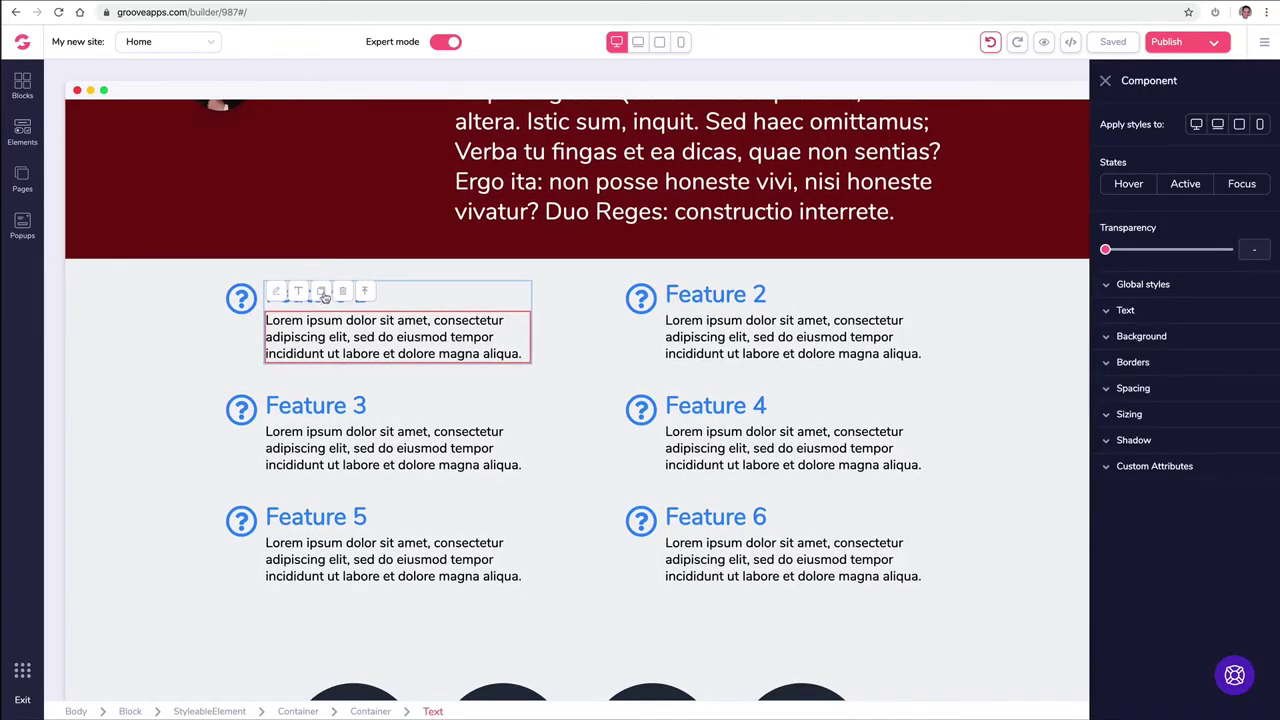
pyautogui.click(322, 292)
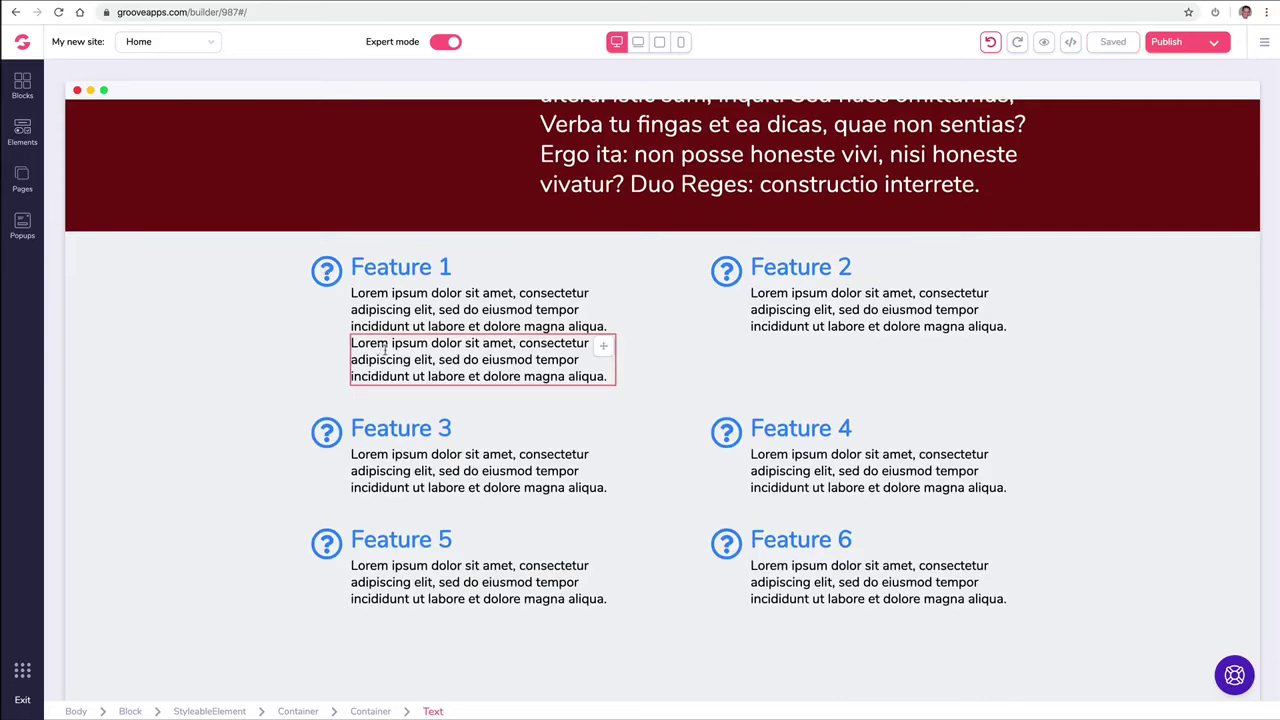
pyautogui.click(381, 346)
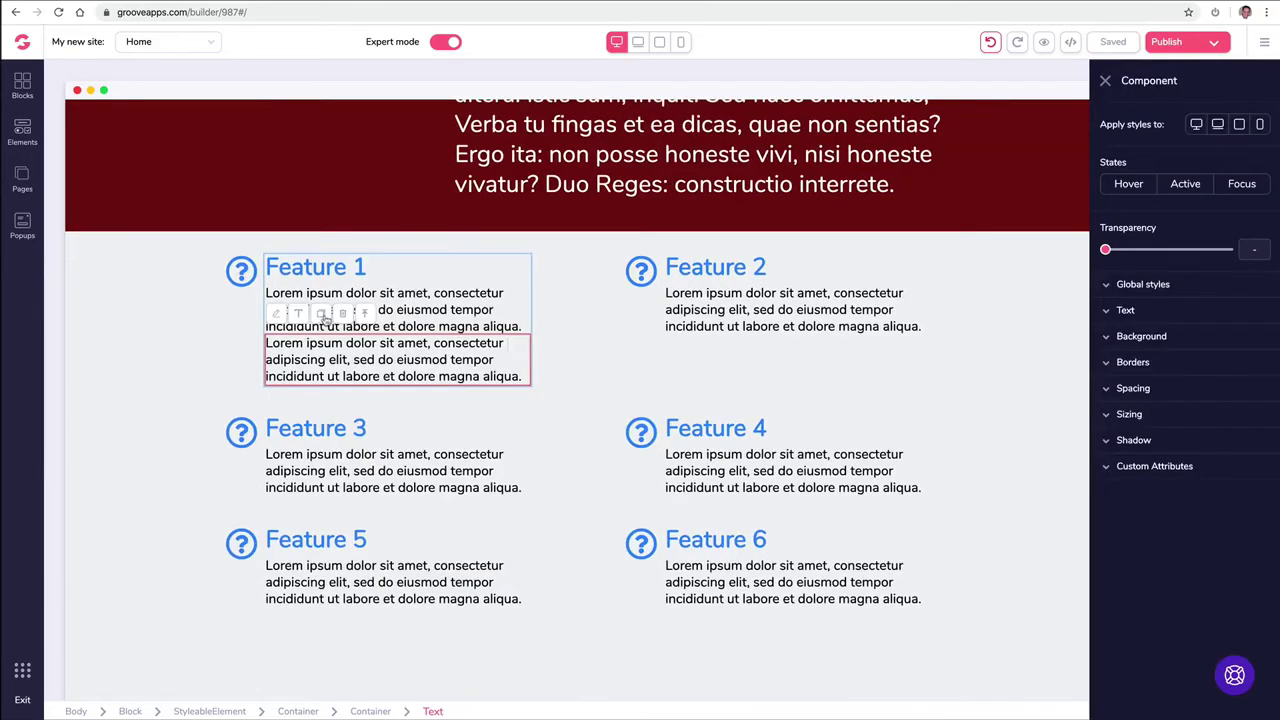
pyautogui.click(322, 298)
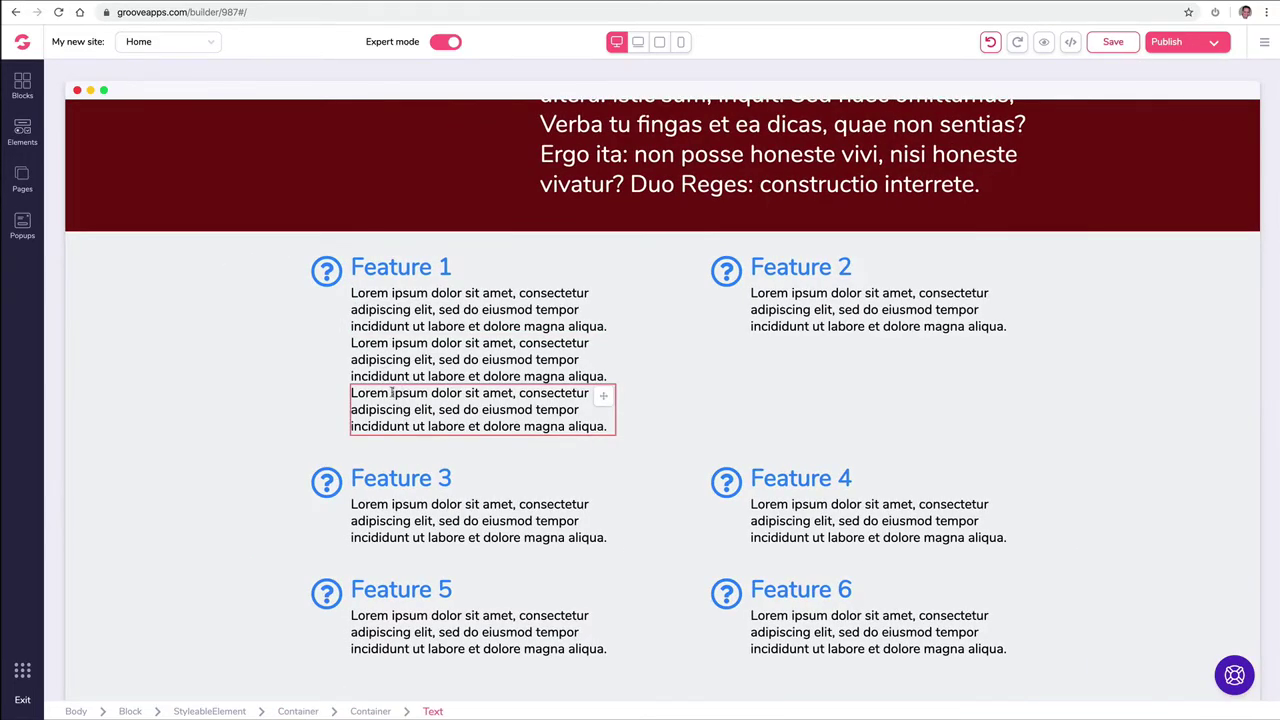
pyautogui.click(391, 393)
pyautogui.click(339, 367)
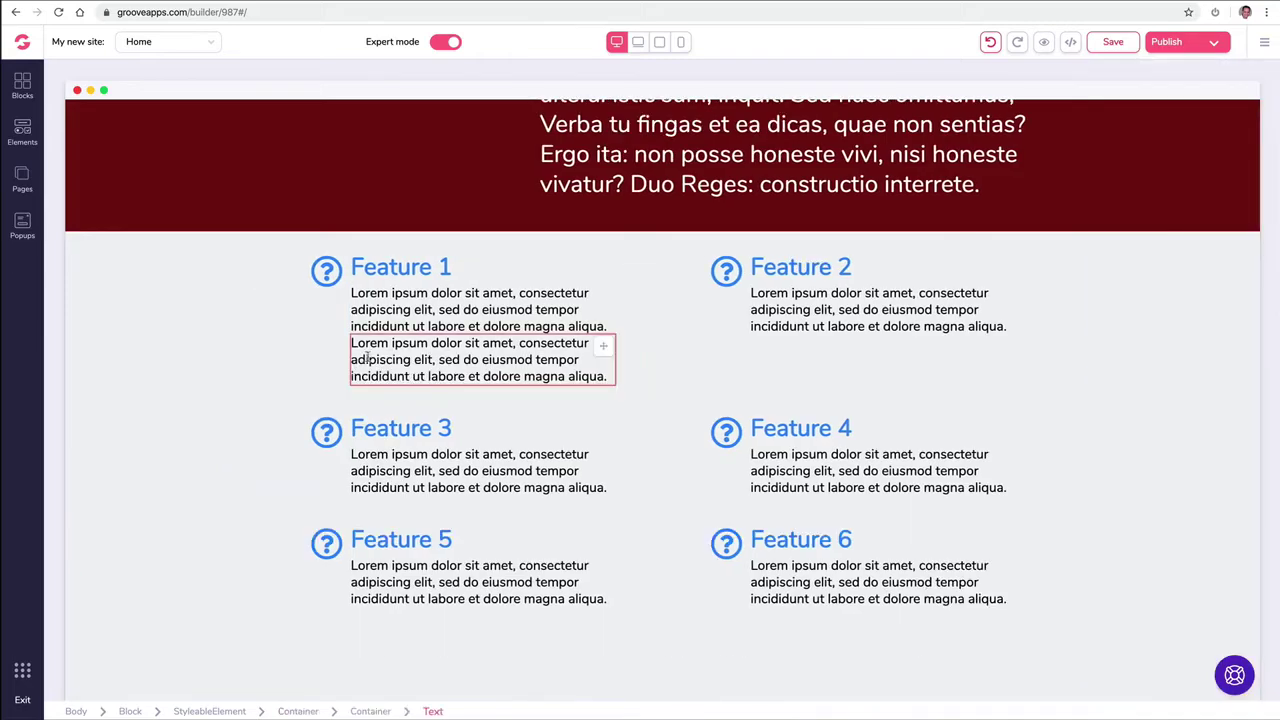
pyautogui.click(366, 358)
pyautogui.click(345, 326)
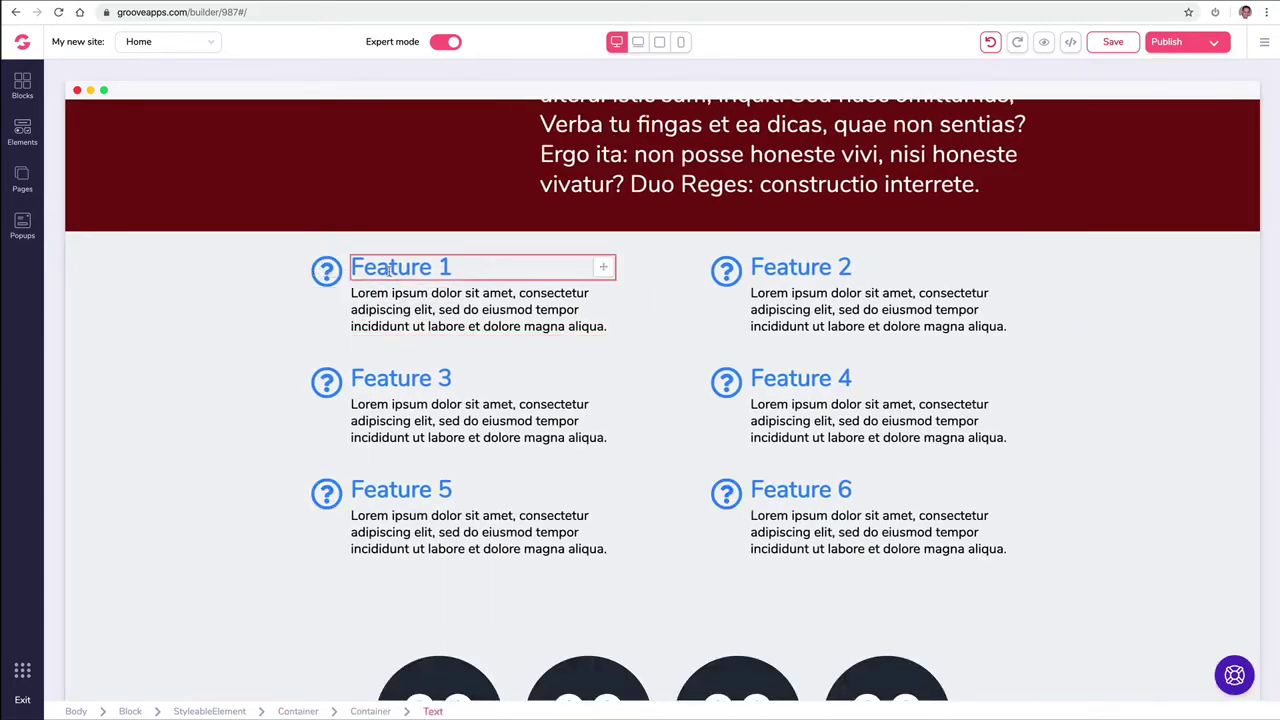
# Step: Duplicate and then delete the Feature 1 heading and the Hello World block, leaving both unchanged
pyautogui.click(390, 270)
pyautogui.click(320, 234)
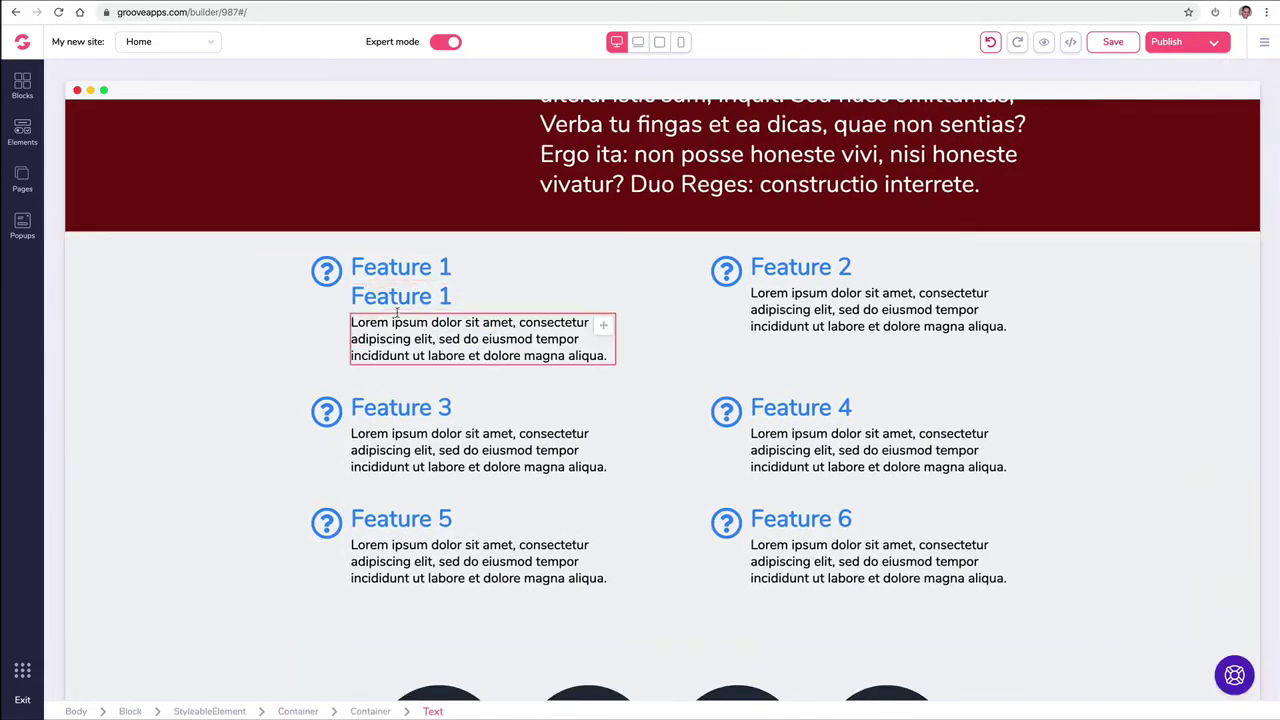
pyautogui.click(342, 264)
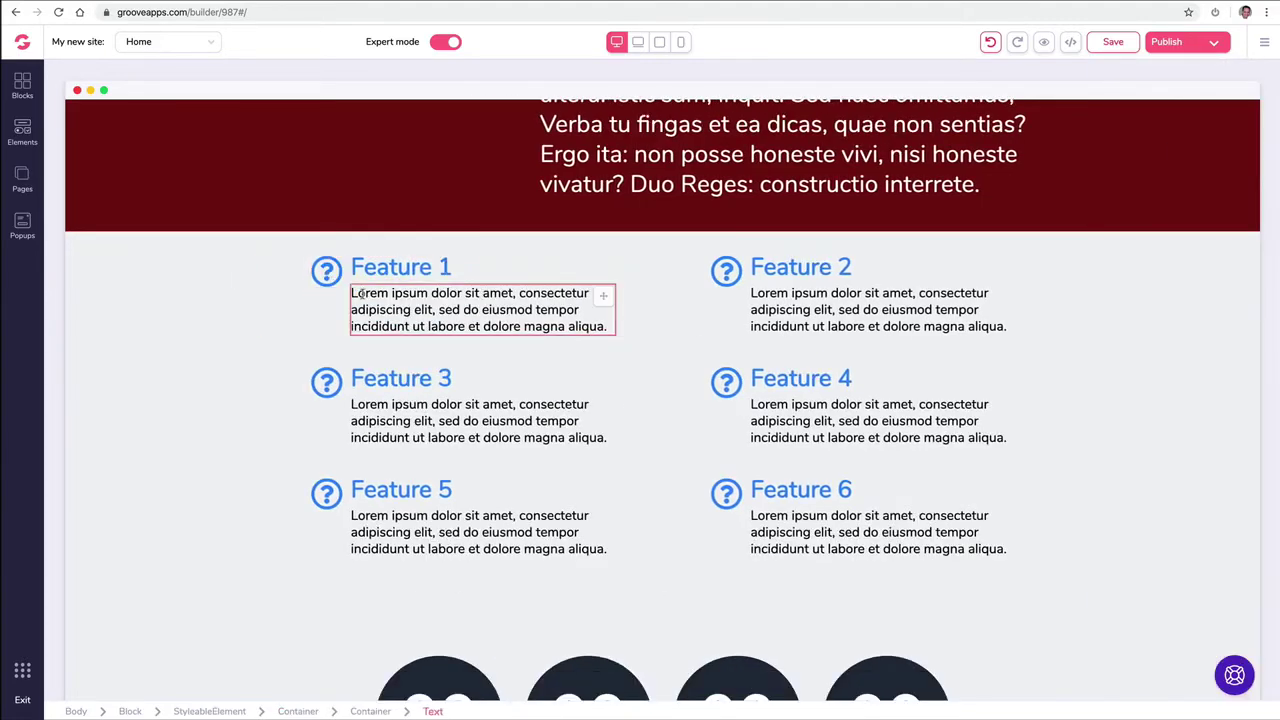
pyautogui.scroll(4, 360, 290)
pyautogui.click(185, 332)
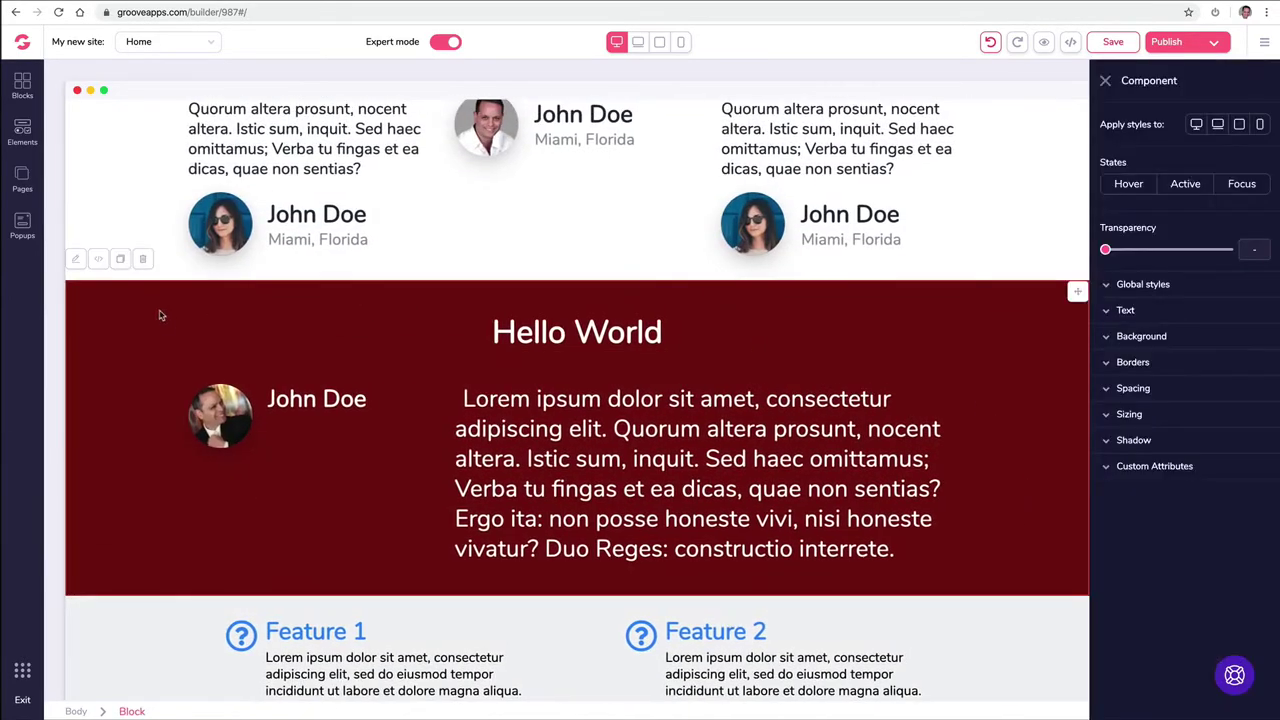
pyautogui.click(120, 259)
pyautogui.scroll(-4, 197, 288)
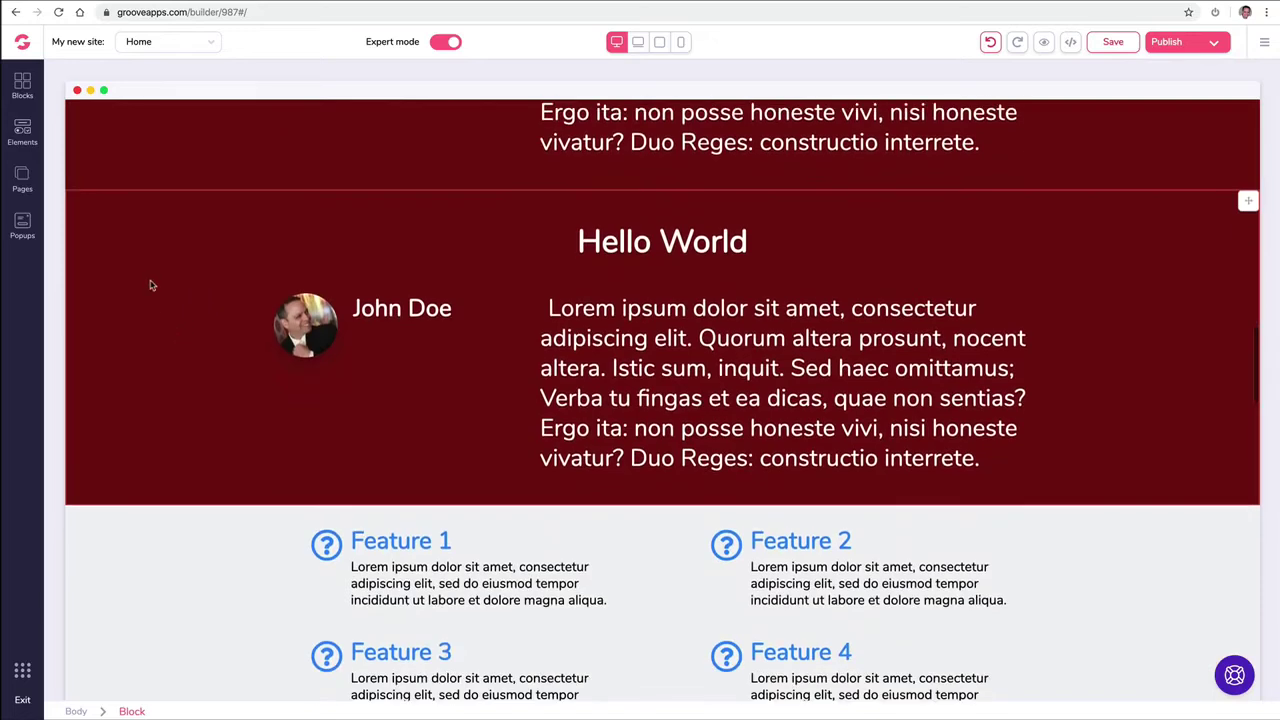
pyautogui.click(131, 224)
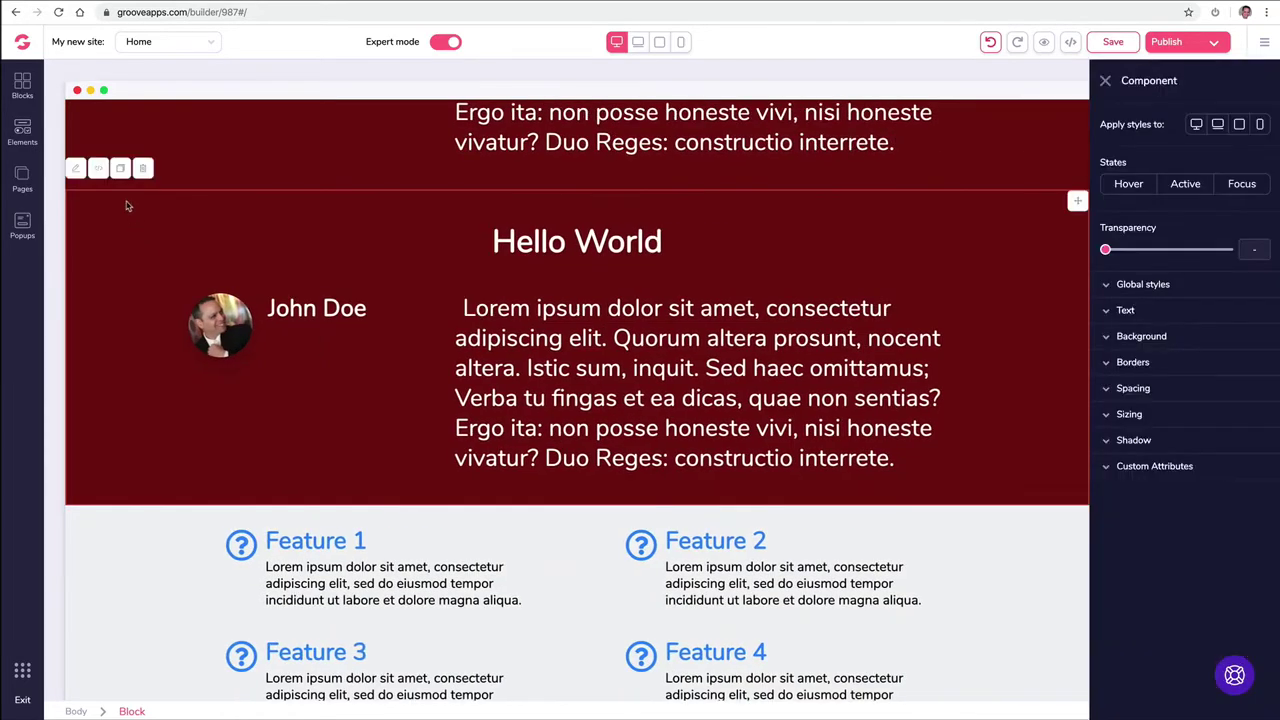
pyautogui.click(142, 168)
# Step: Delete the old hero block at the top of the page
pyautogui.scroll(-5, 1097, 194)
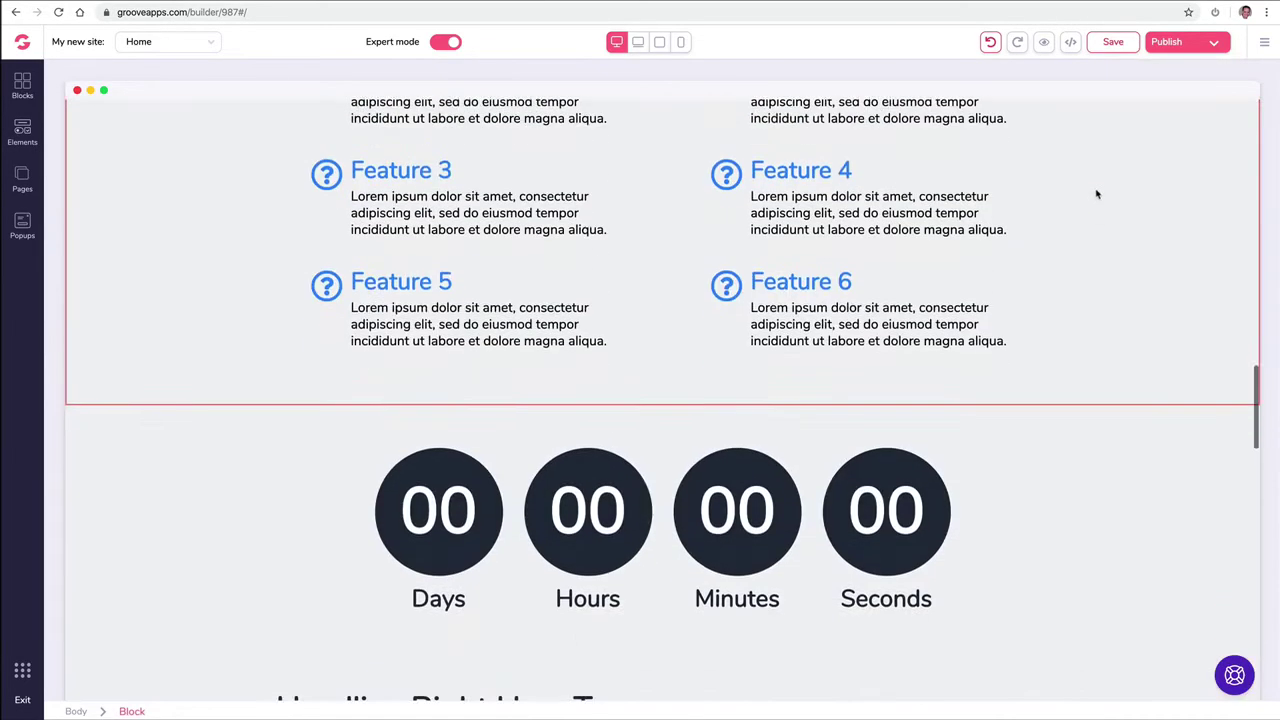
pyautogui.scroll(10, 1097, 194)
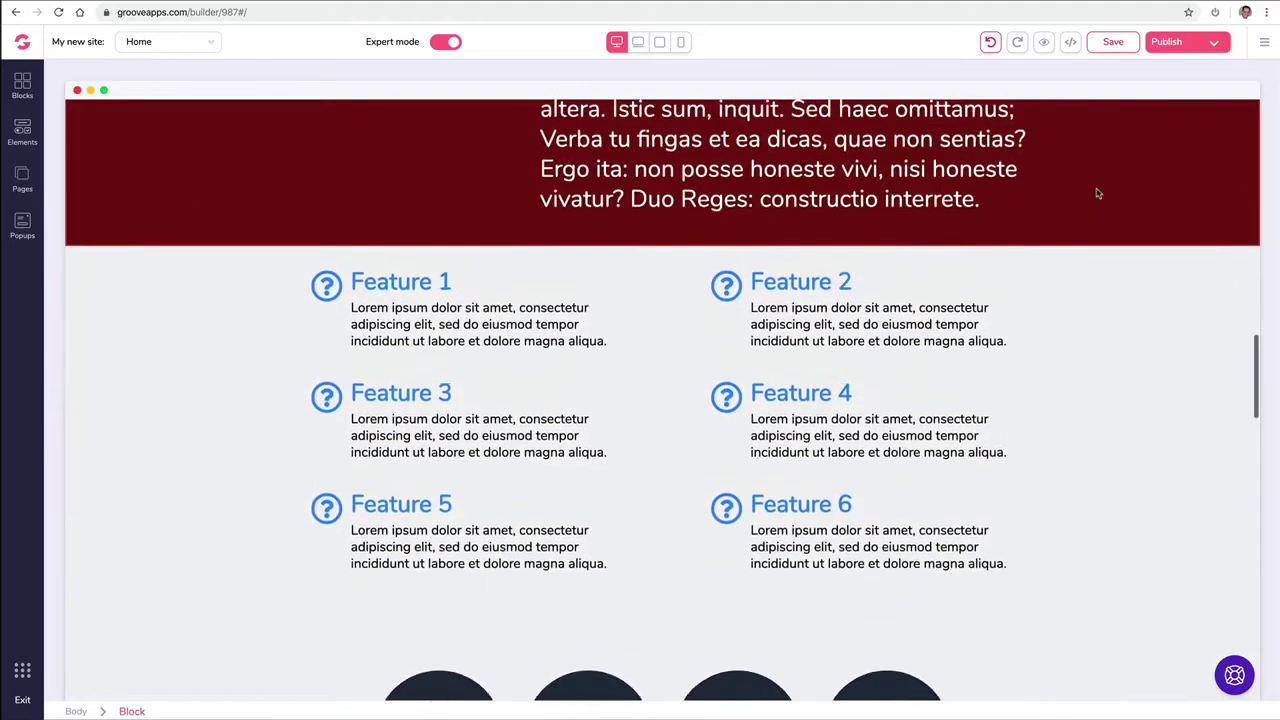
pyautogui.scroll(10, 1097, 192)
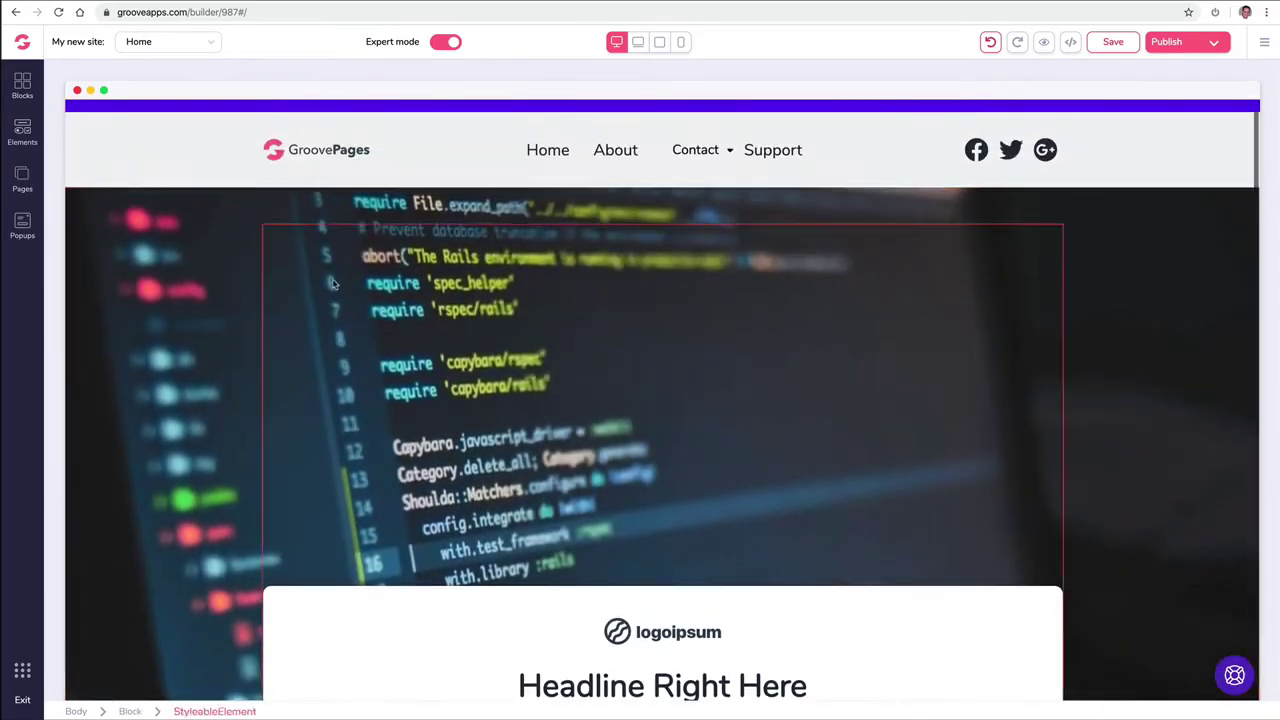
pyautogui.click(188, 240)
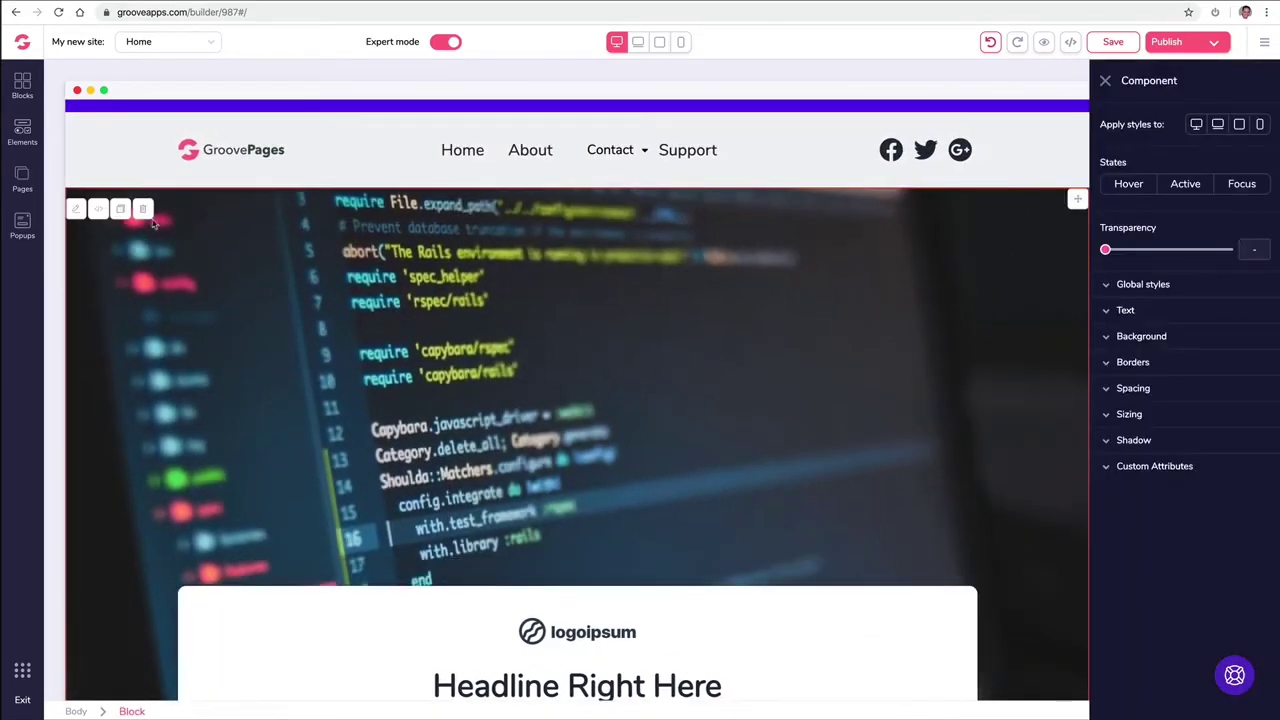
pyautogui.click(148, 218)
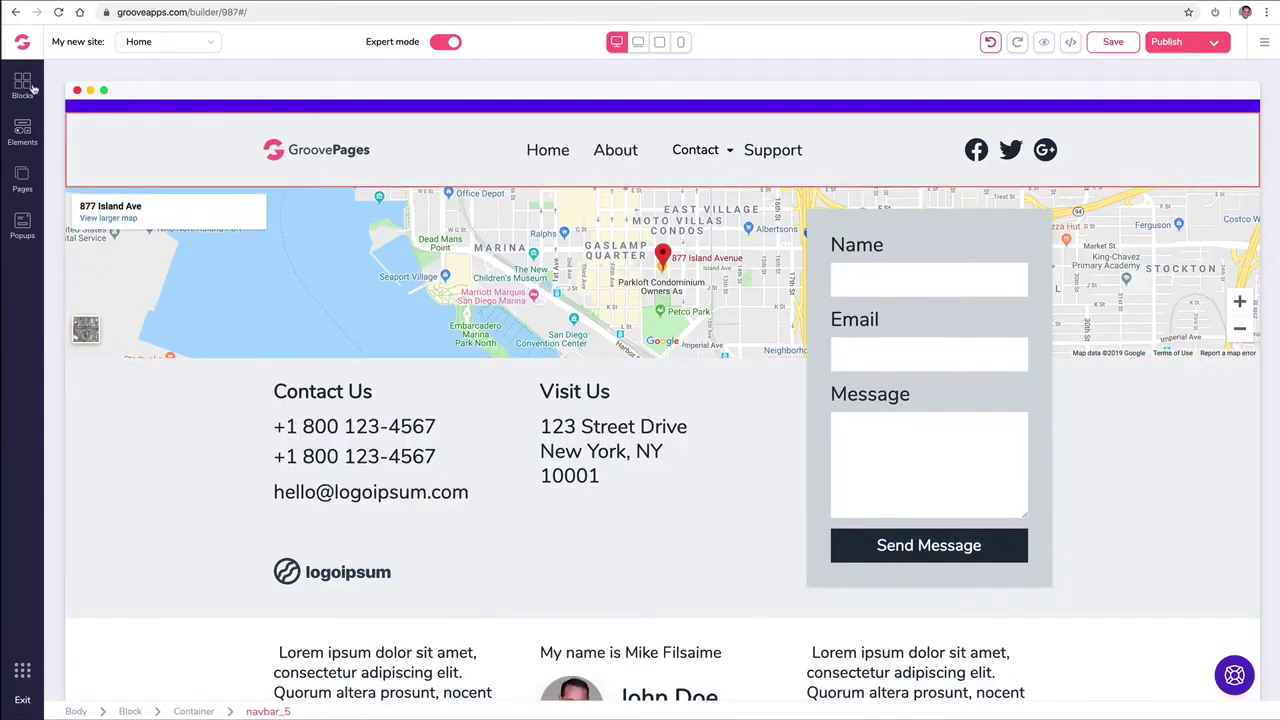
# Step: Place the first Covers block directly below the navigation bar
pyautogui.click(30, 88)
pyautogui.click(100, 339)
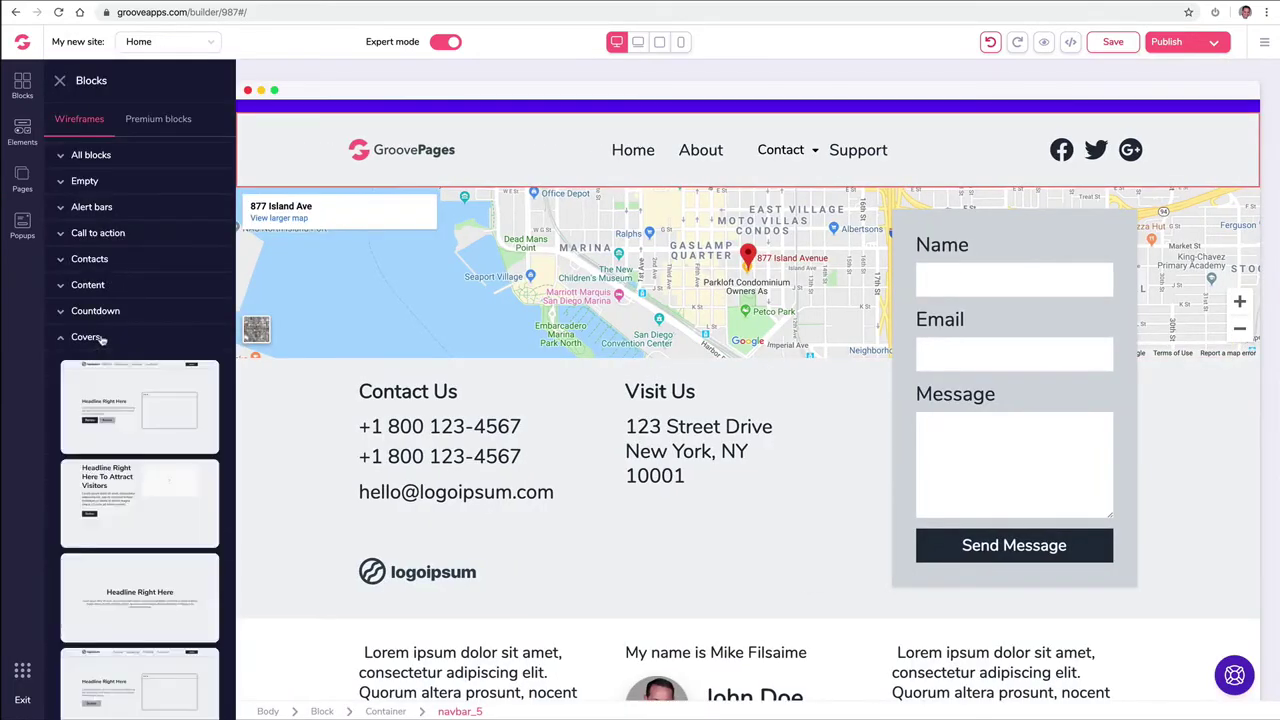
pyautogui.scroll(-4, 125, 335)
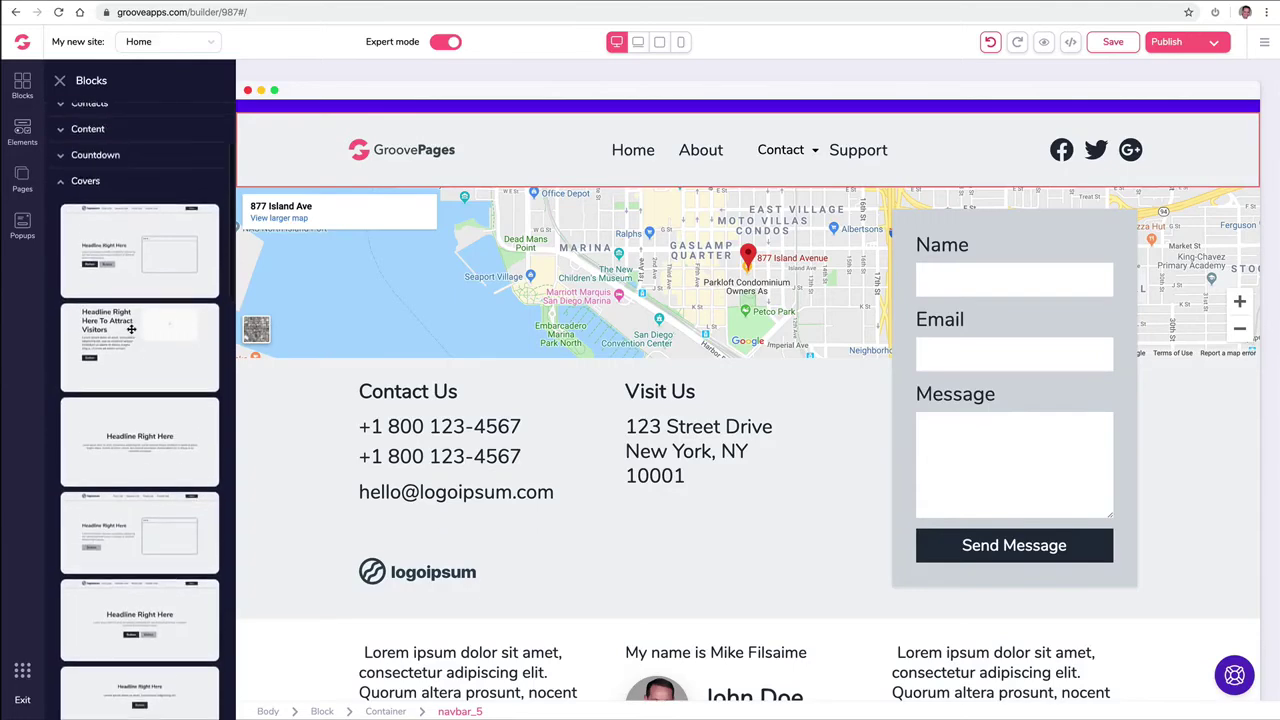
pyautogui.scroll(2, 130, 326)
pyautogui.moveTo(127, 321); pyautogui.dragTo(571, 274)
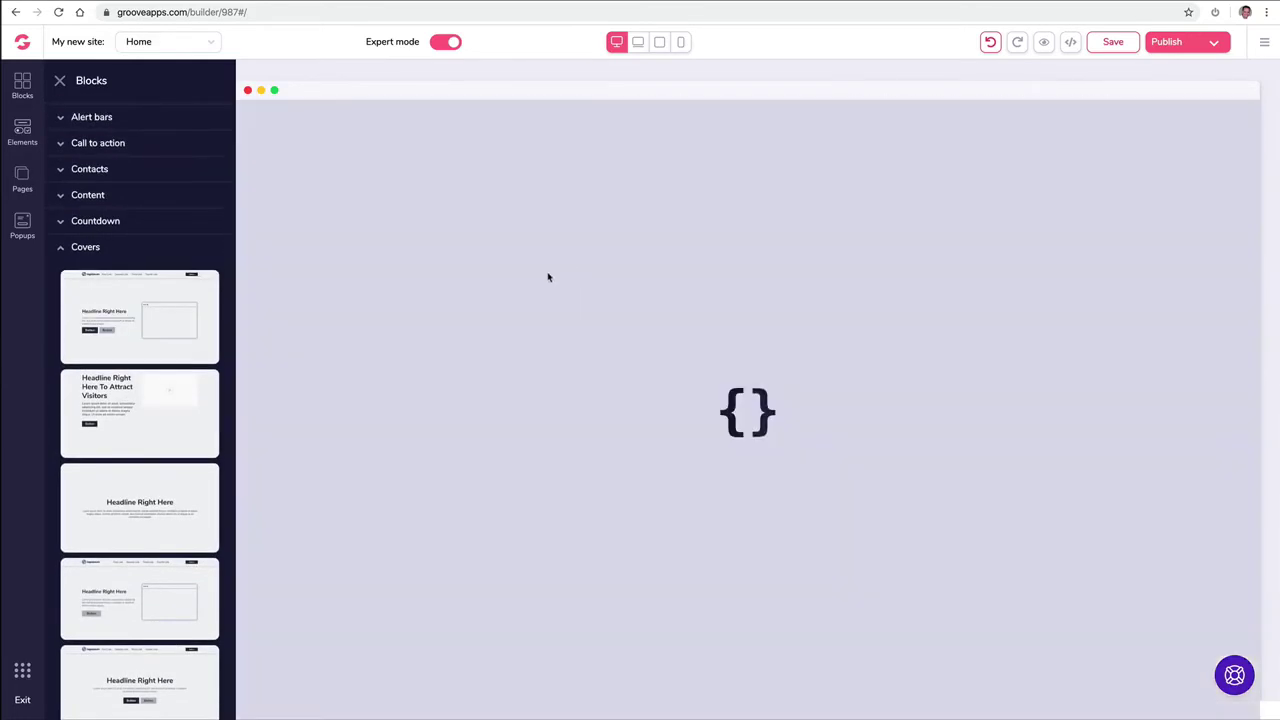
pyautogui.scroll(-2, 409, 311)
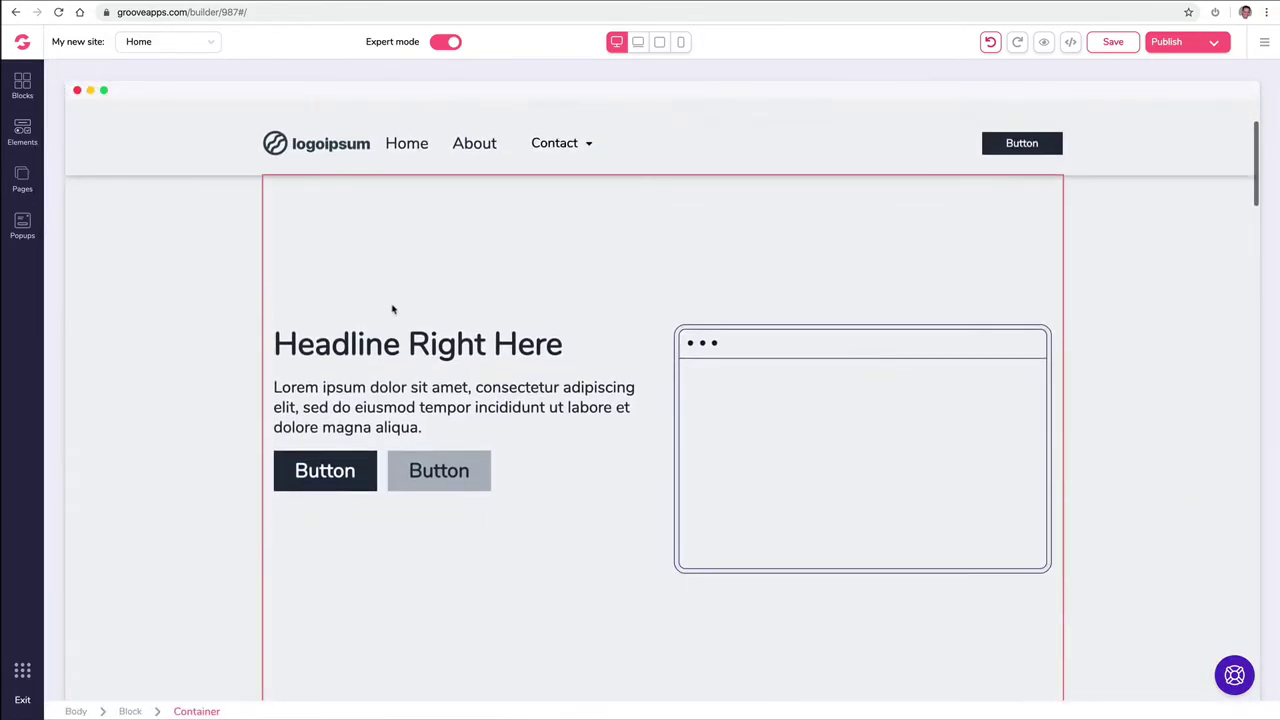
# Step: Try slate grey on the cover block's background, clear the colour, and browse for a background image
pyautogui.click(228, 235)
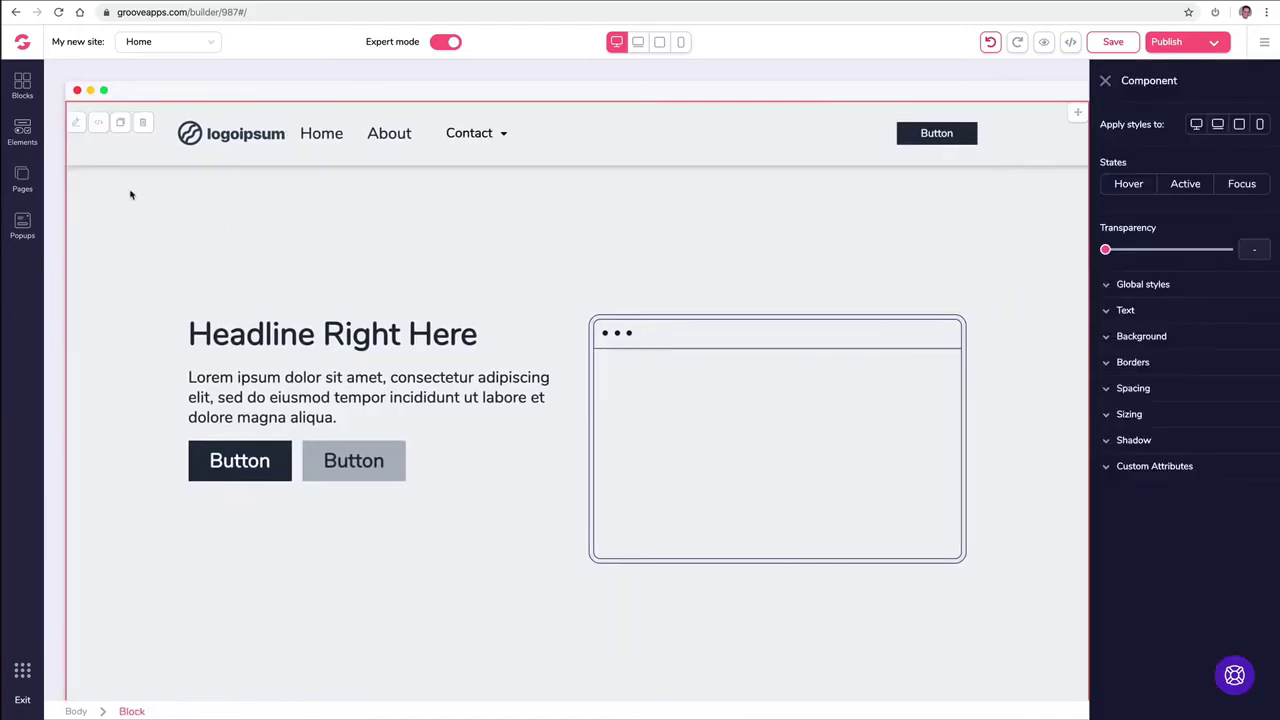
pyautogui.click(1141, 337)
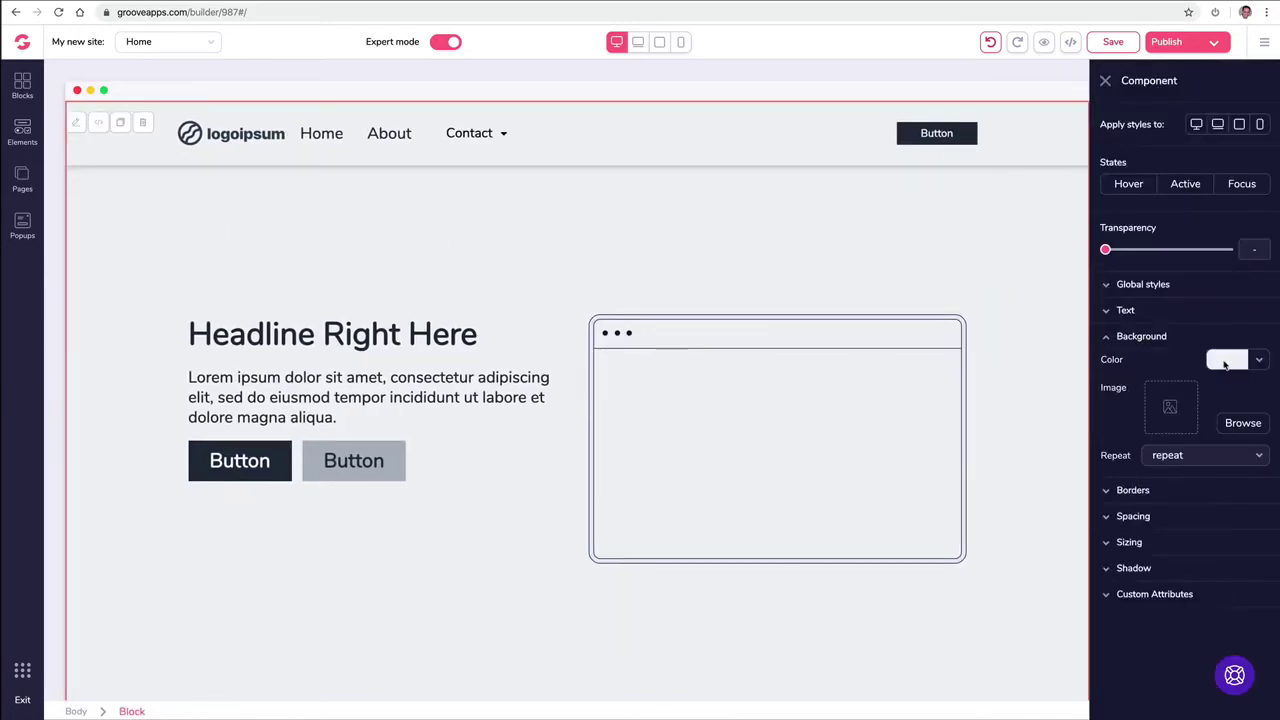
pyautogui.click(1227, 360)
pyautogui.click(1195, 425)
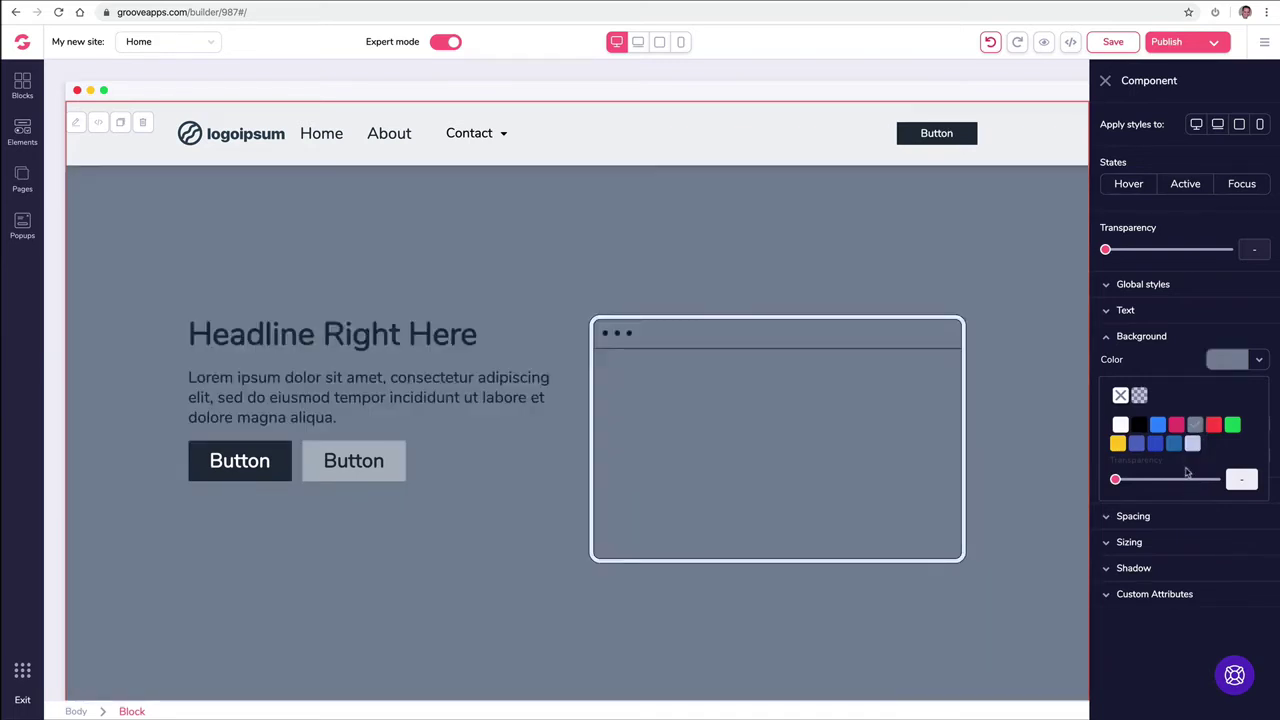
pyautogui.click(1228, 362)
pyautogui.click(1246, 363)
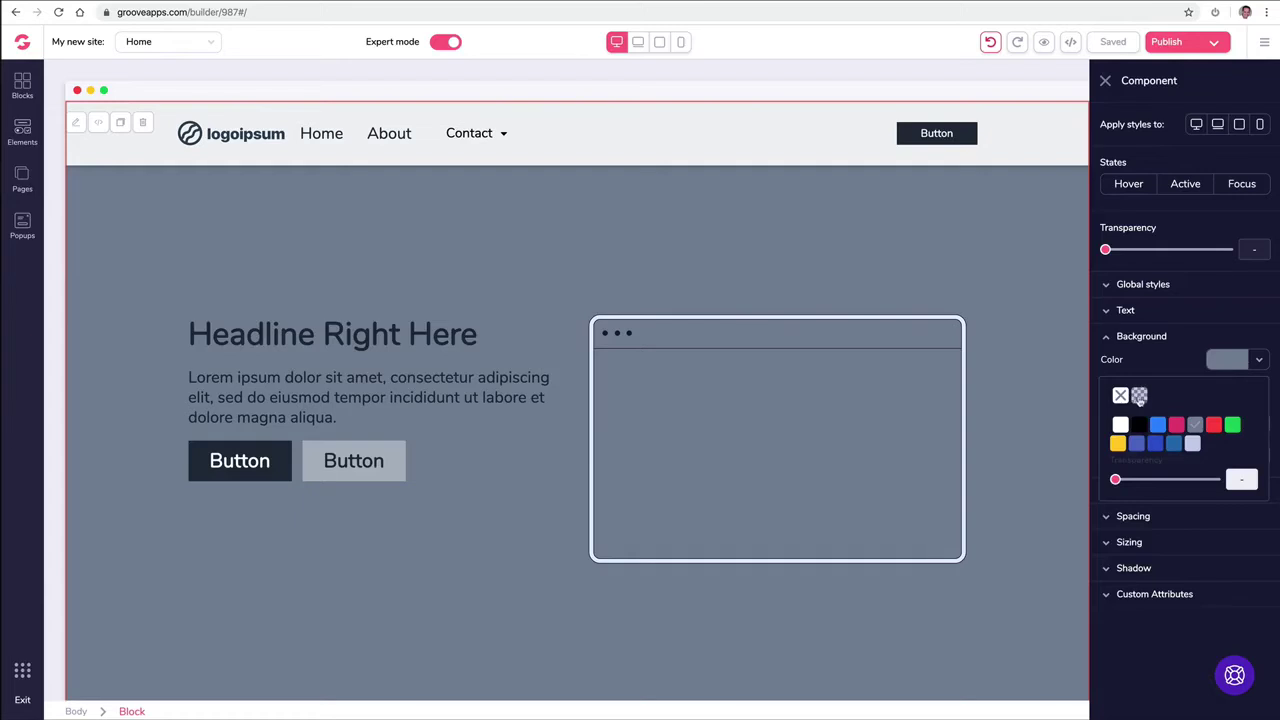
pyautogui.click(1139, 397)
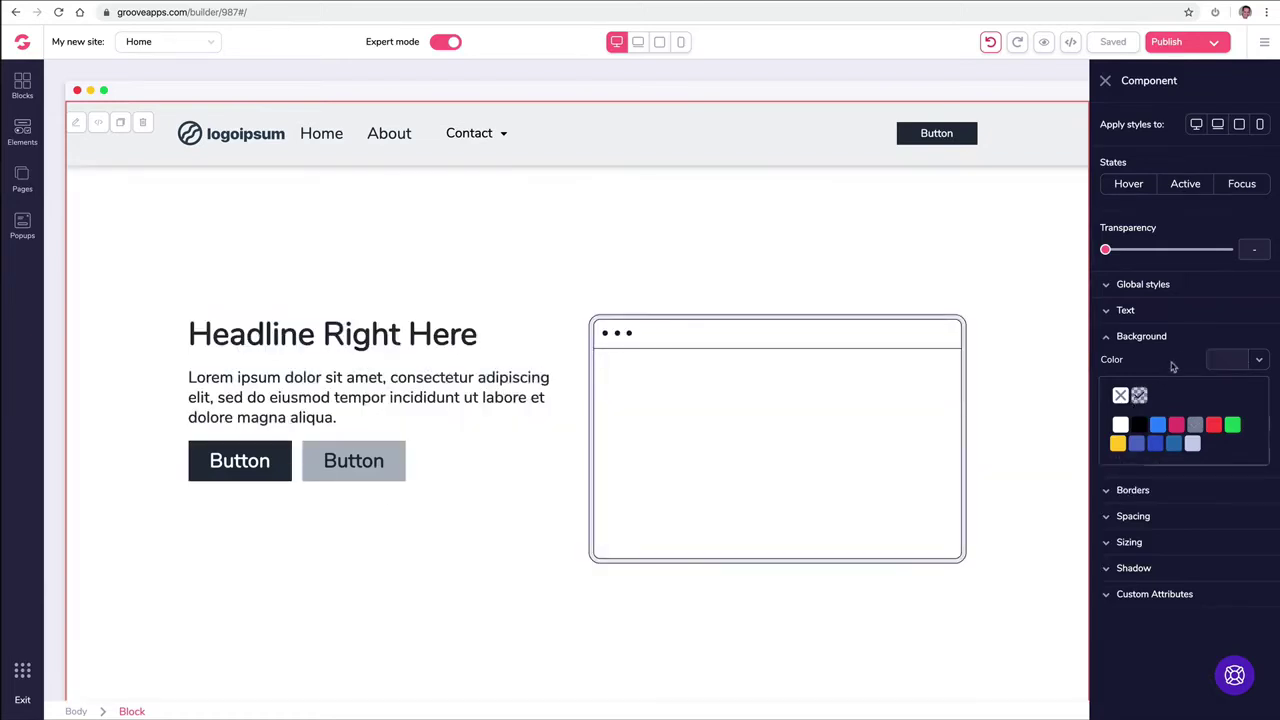
pyautogui.click(1205, 341)
pyautogui.click(1163, 344)
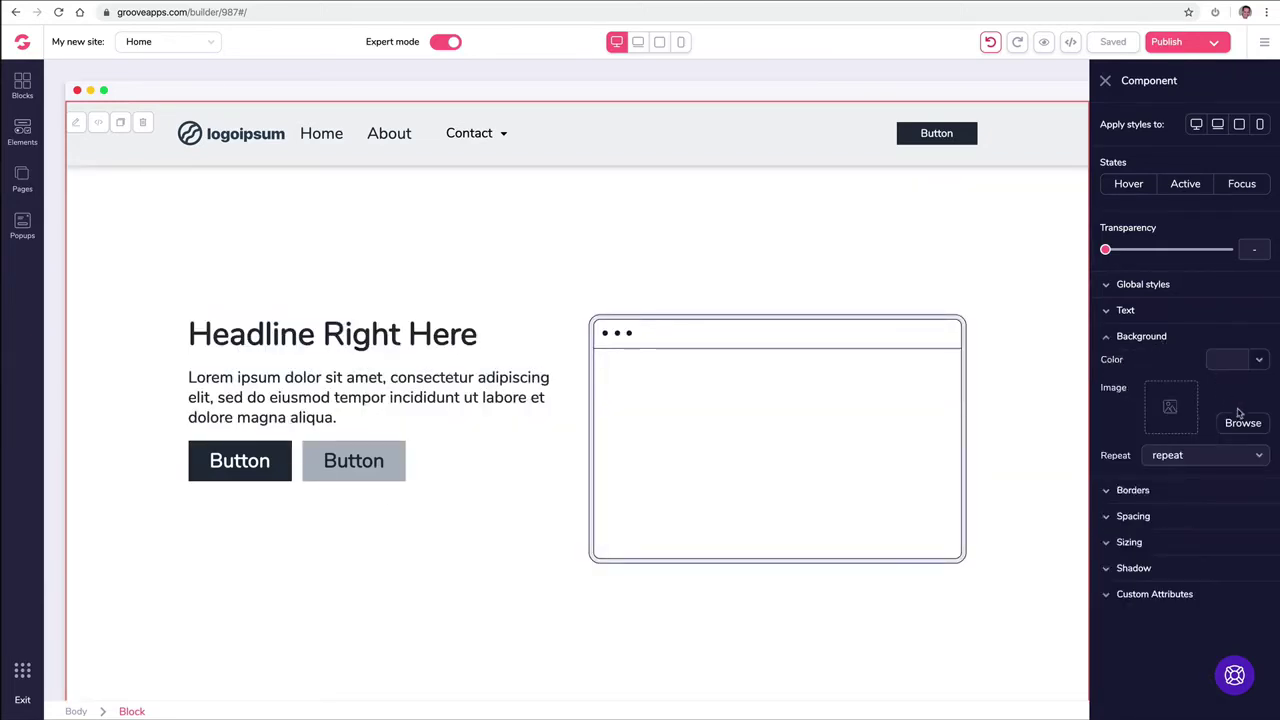
pyautogui.click(1240, 417)
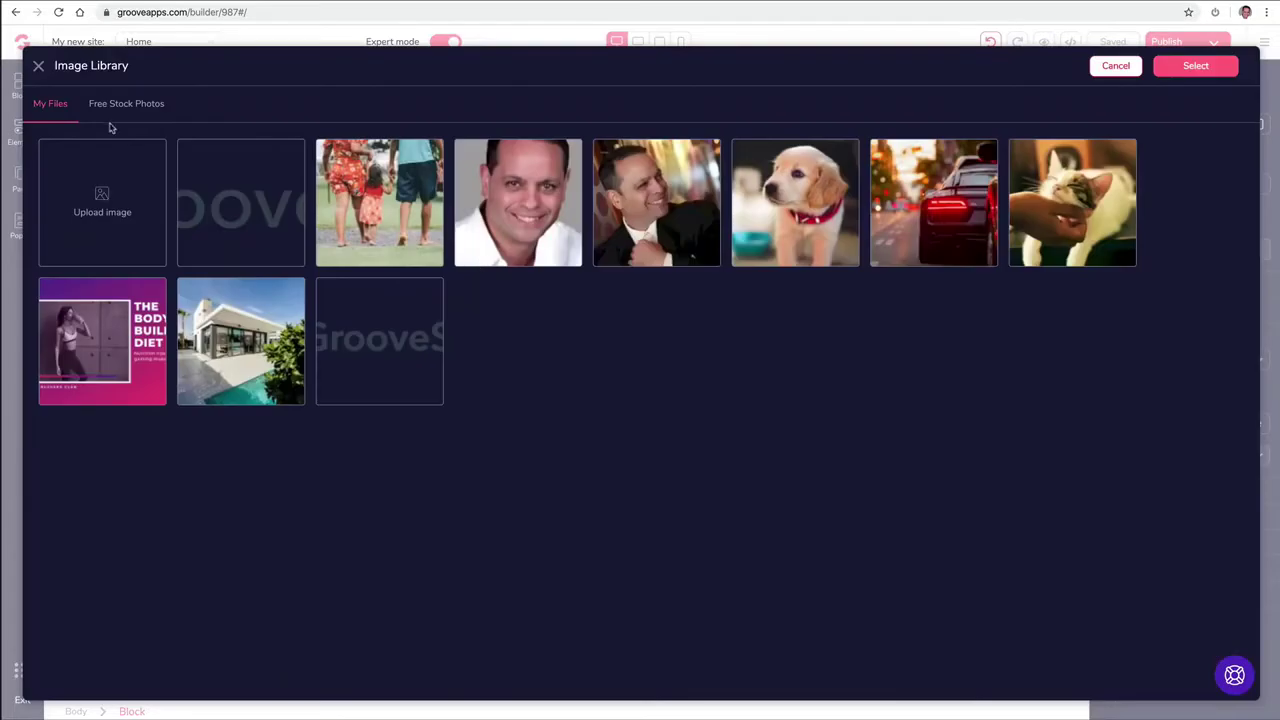
# Step: Search the free stock photos for 'House' and use the modern house photo as background
pyautogui.click(140, 112)
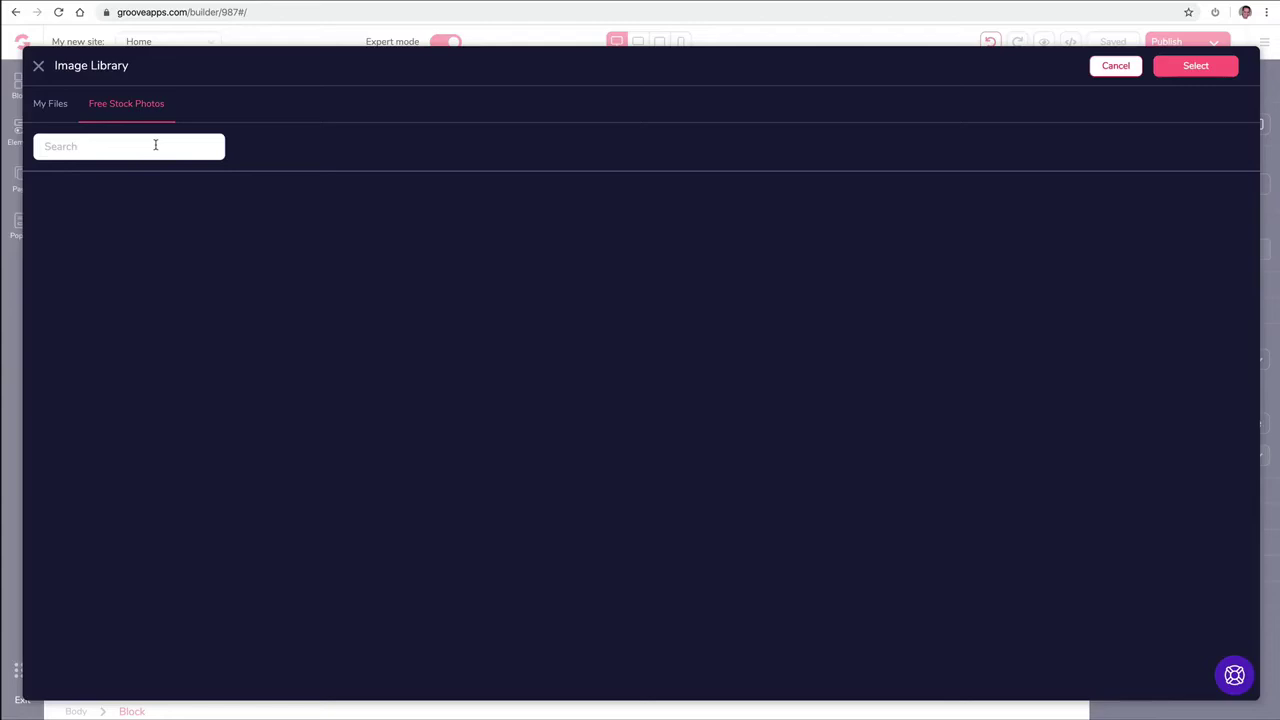
pyautogui.click(155, 145)
pyautogui.write('House')
pyautogui.press('Return')
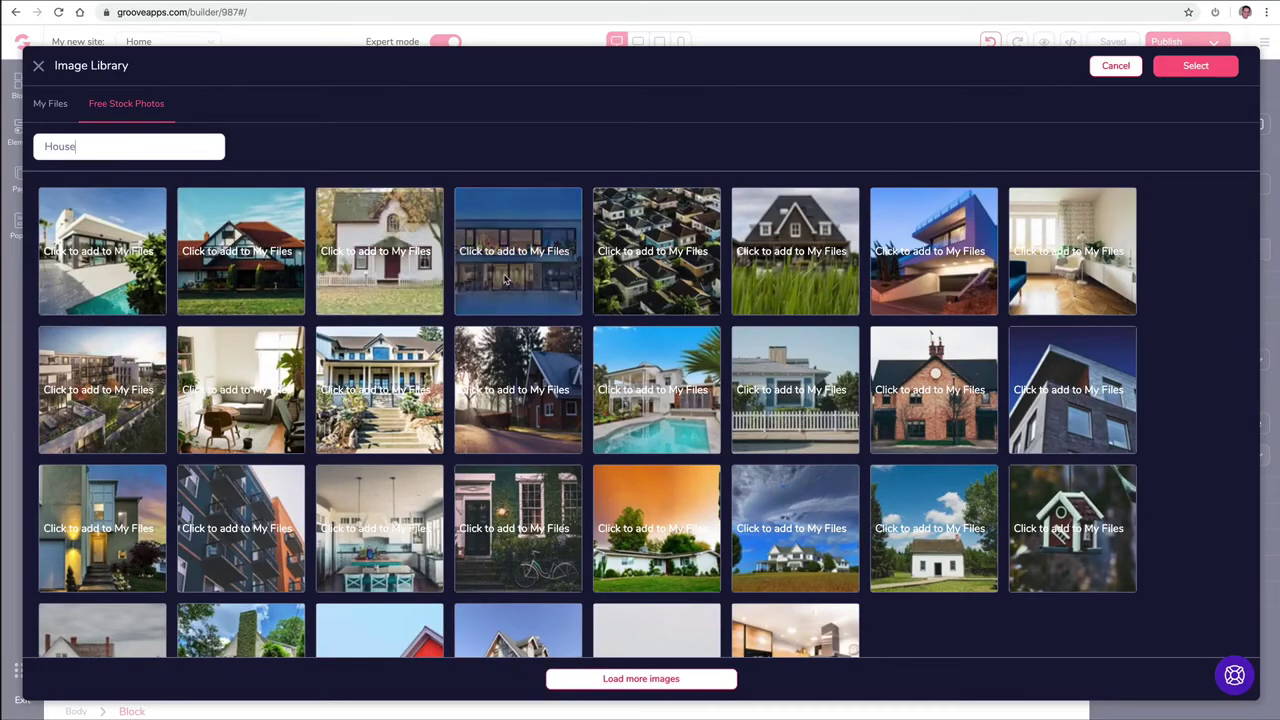
pyautogui.click(906, 262)
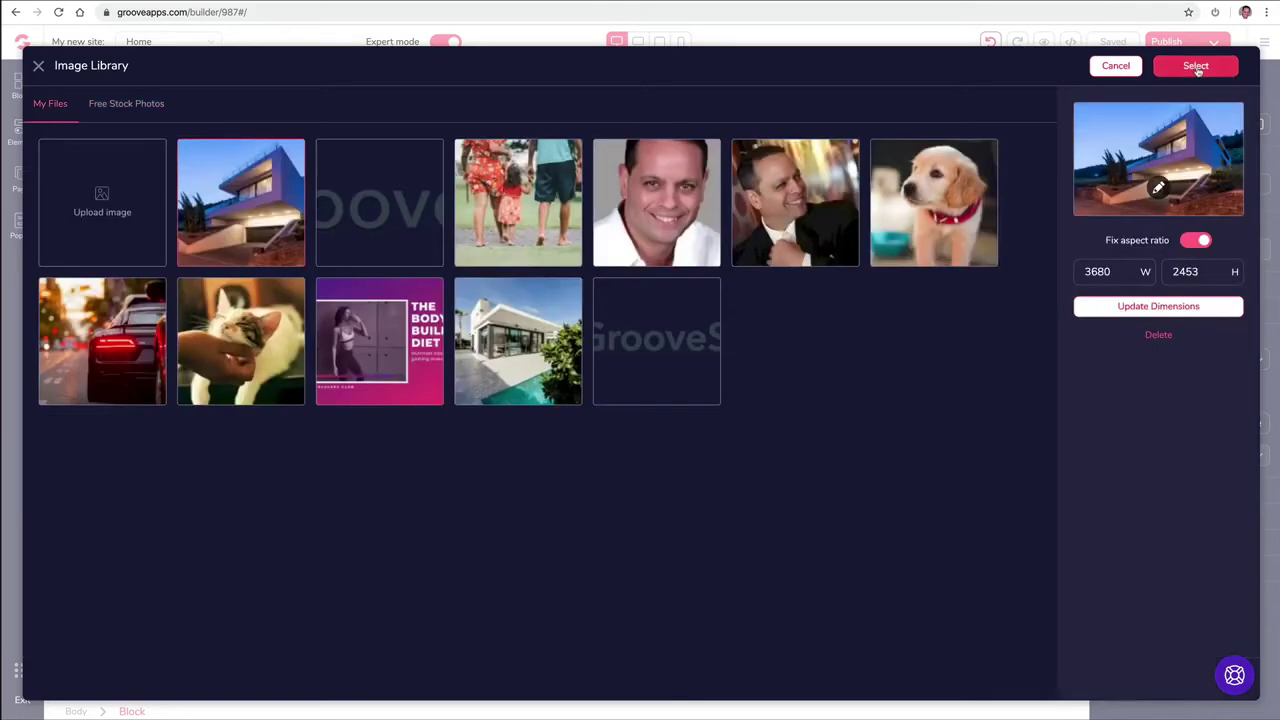
pyautogui.click(1197, 67)
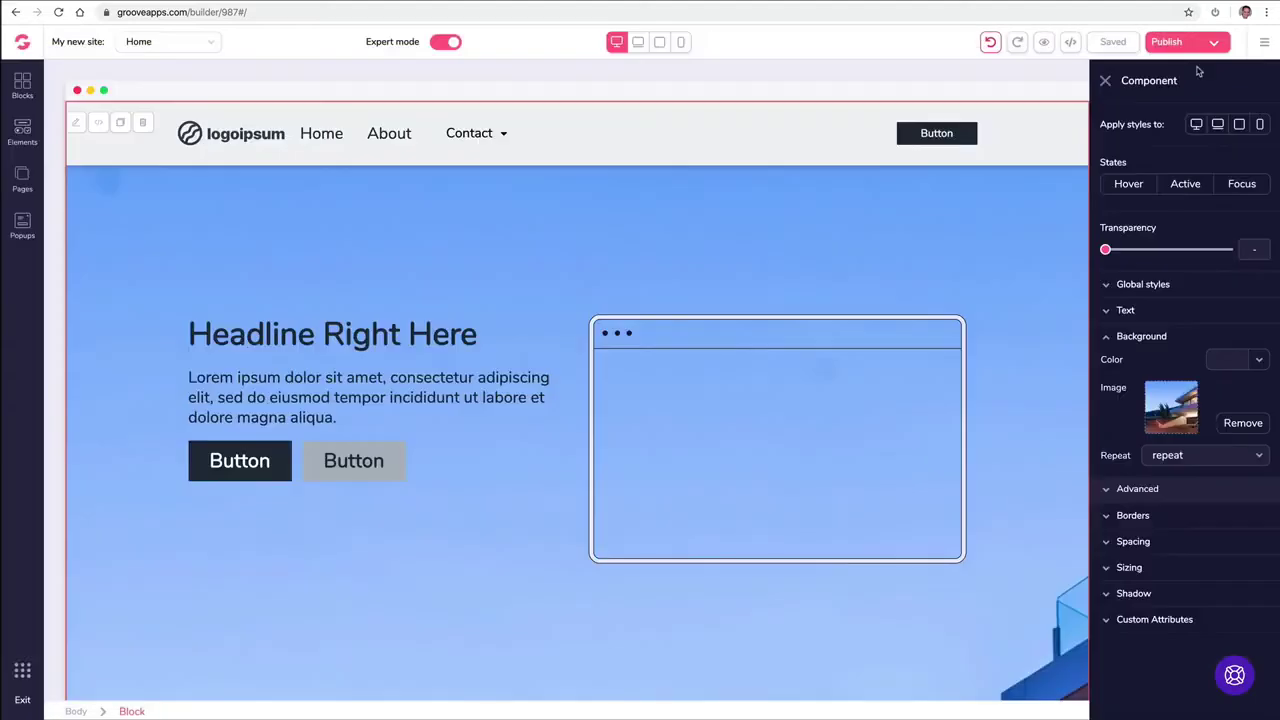
# Step: Set the background image size to Cover
pyautogui.click(1112, 490)
pyautogui.click(1194, 518)
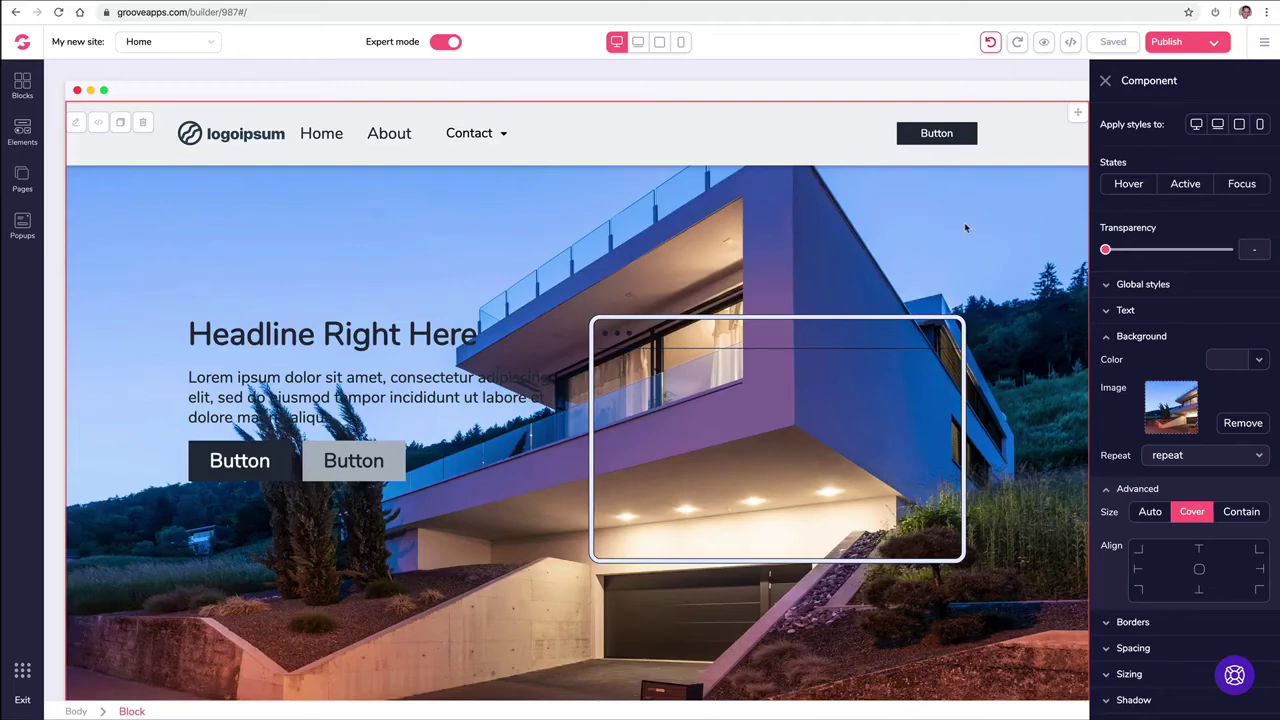
pyautogui.scroll(-3, 964, 234)
pyautogui.scroll(1, 964, 230)
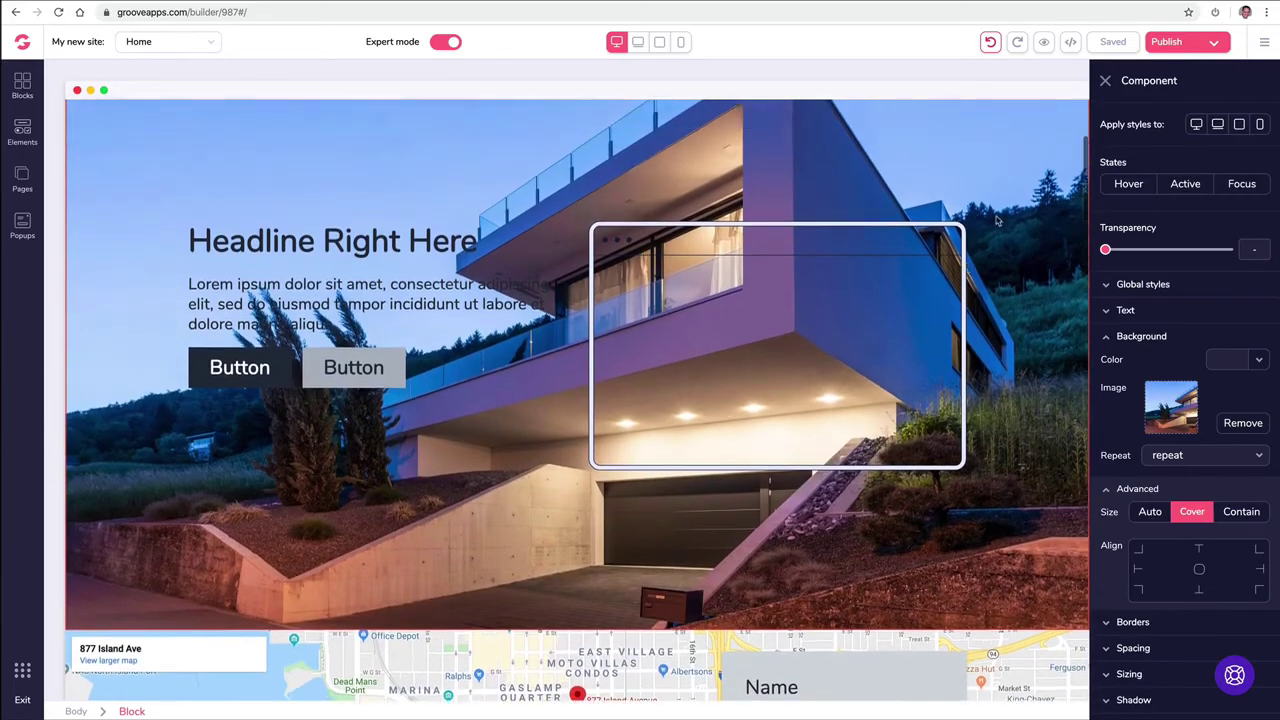
pyautogui.scroll(-10, 955, 220)
pyautogui.scroll(-10, 951, 216)
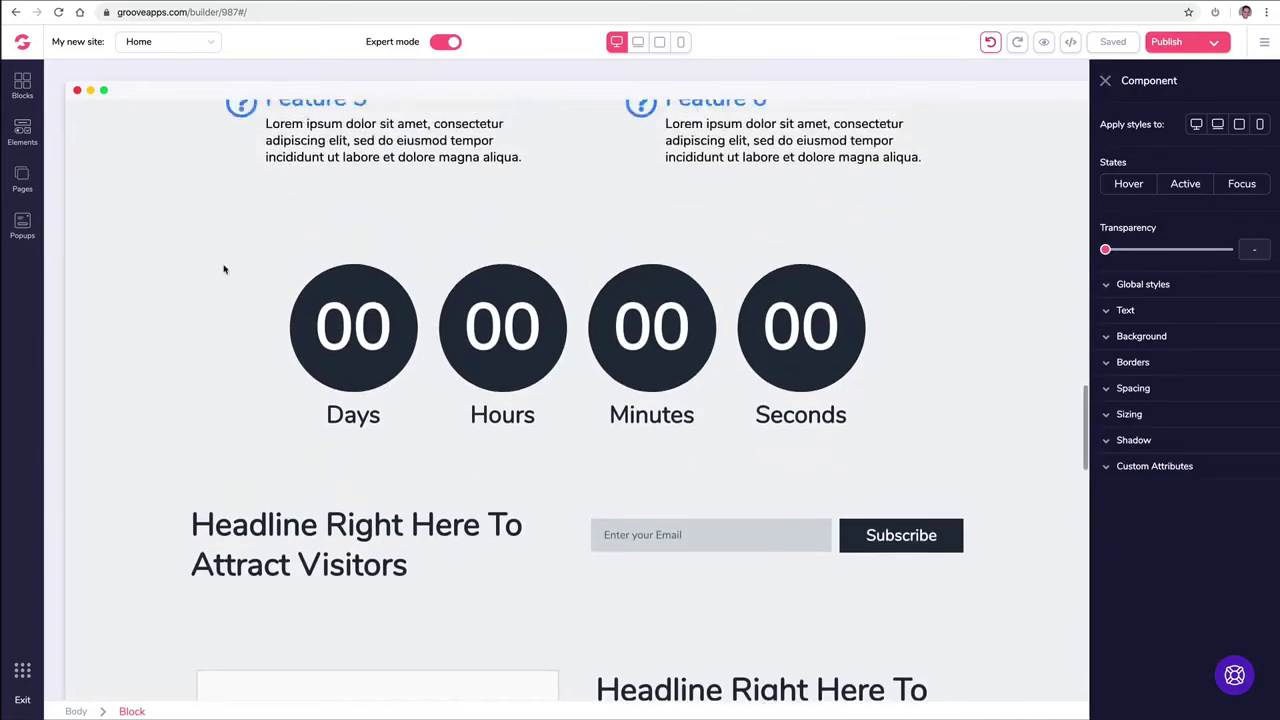
# Step: Give the whole countdown block a light-blue background shade from the blue swatch
pyautogui.click(228, 267)
pyautogui.click(140, 249)
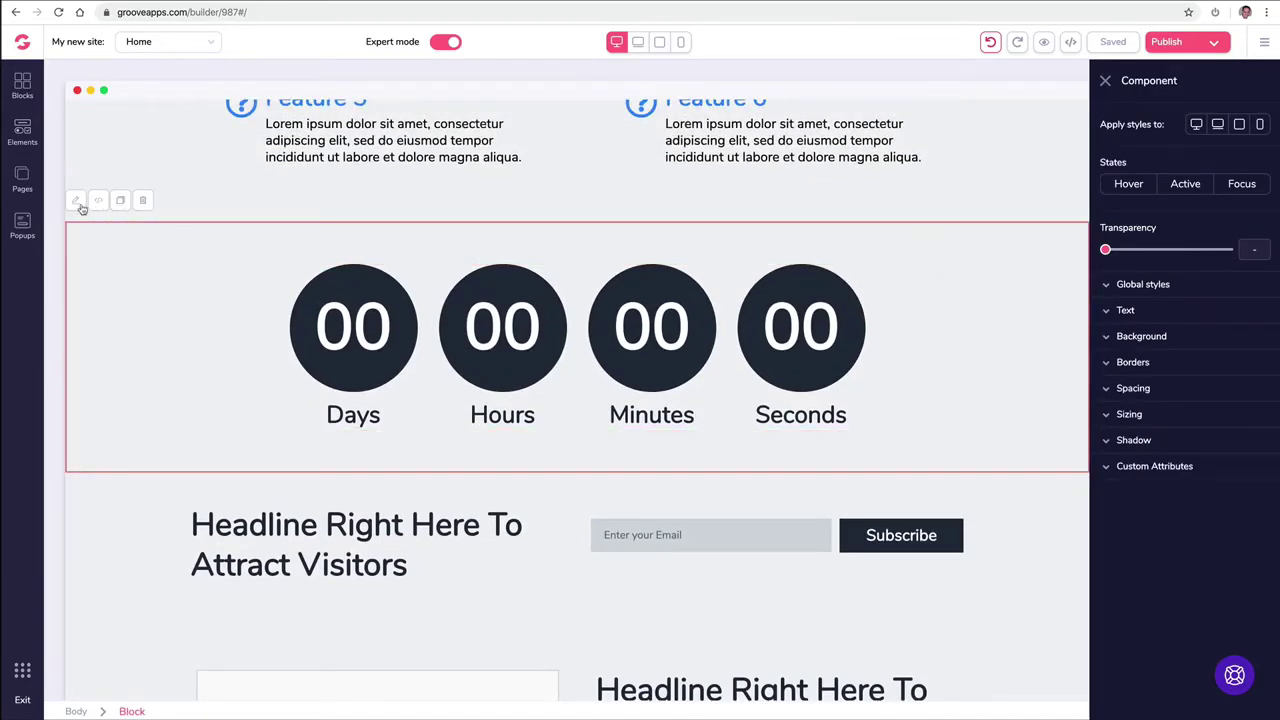
pyautogui.click(1165, 338)
pyautogui.click(1230, 360)
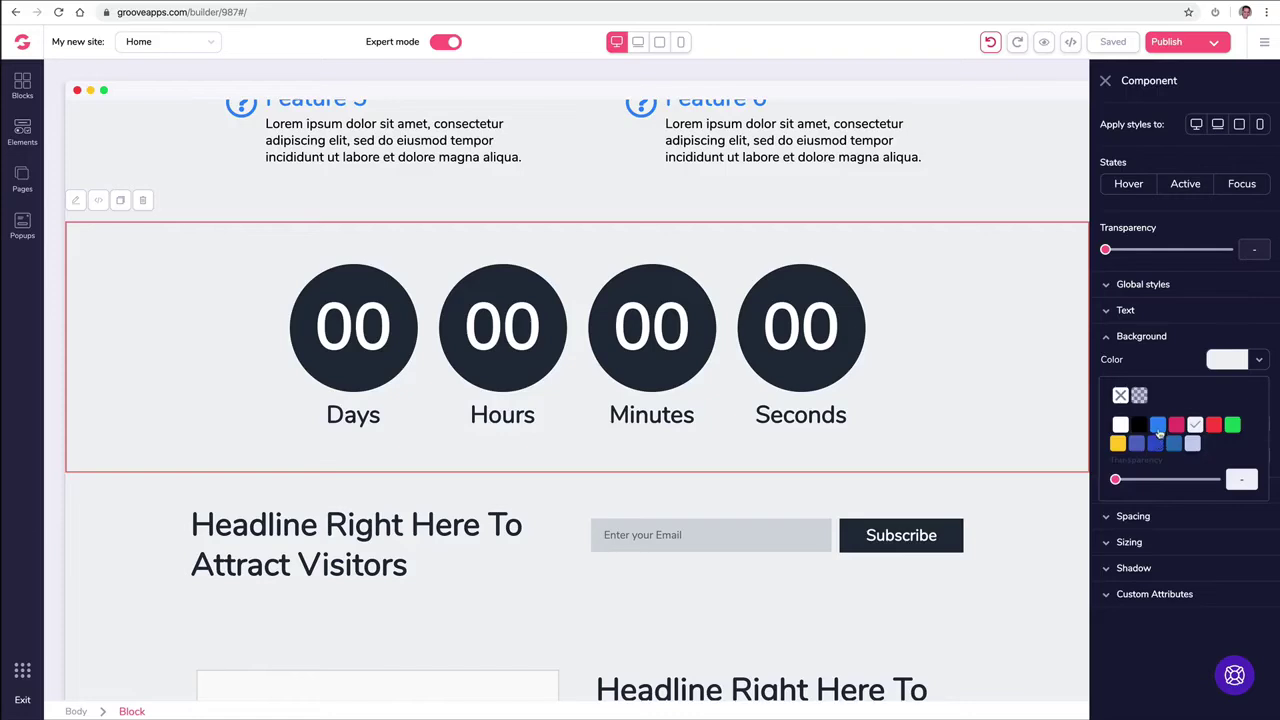
pyautogui.moveTo(1160, 432)
pyautogui.click(1160, 545)
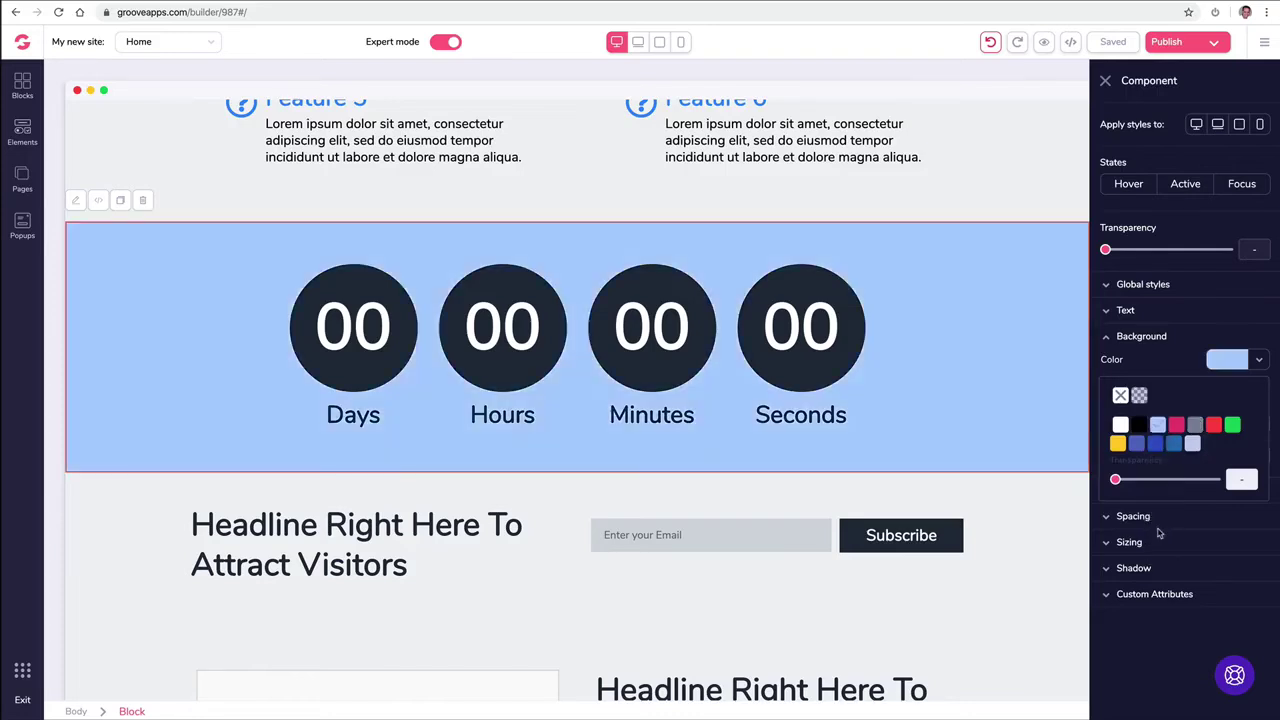
pyautogui.click(378, 293)
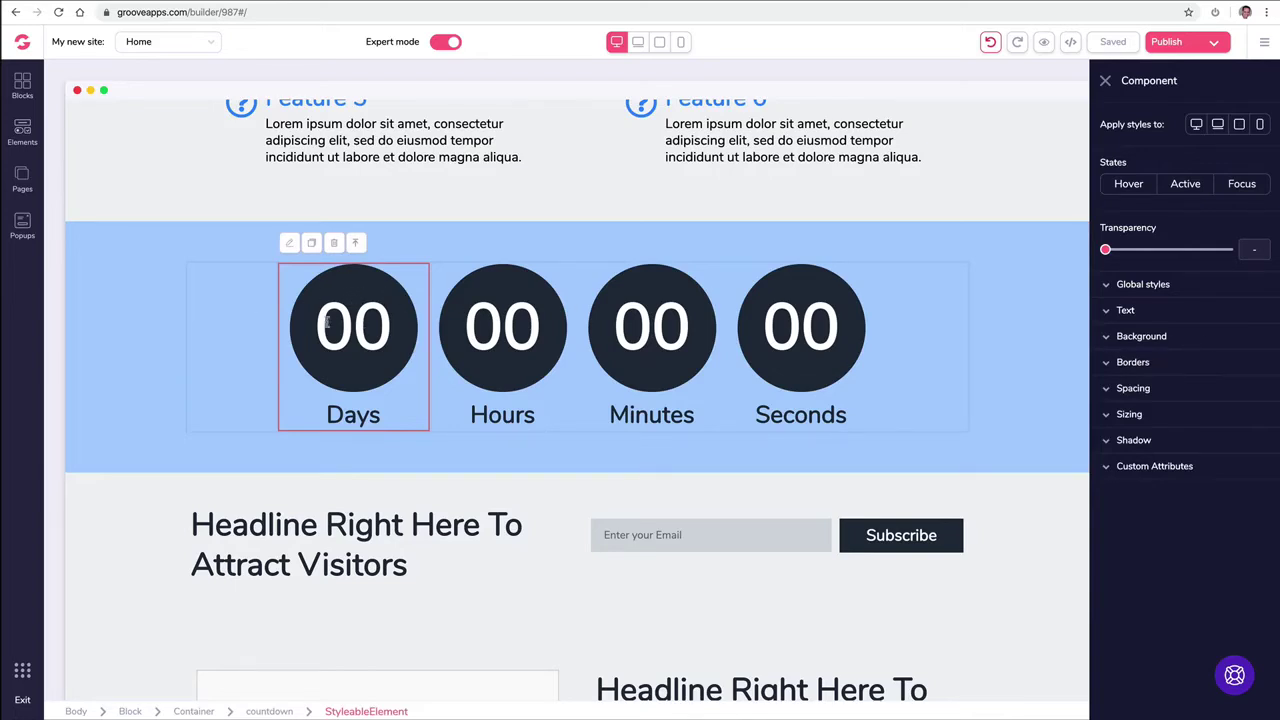
# Step: Select the Hours item, then move the selection up to the whole countdown element
pyautogui.click(512, 335)
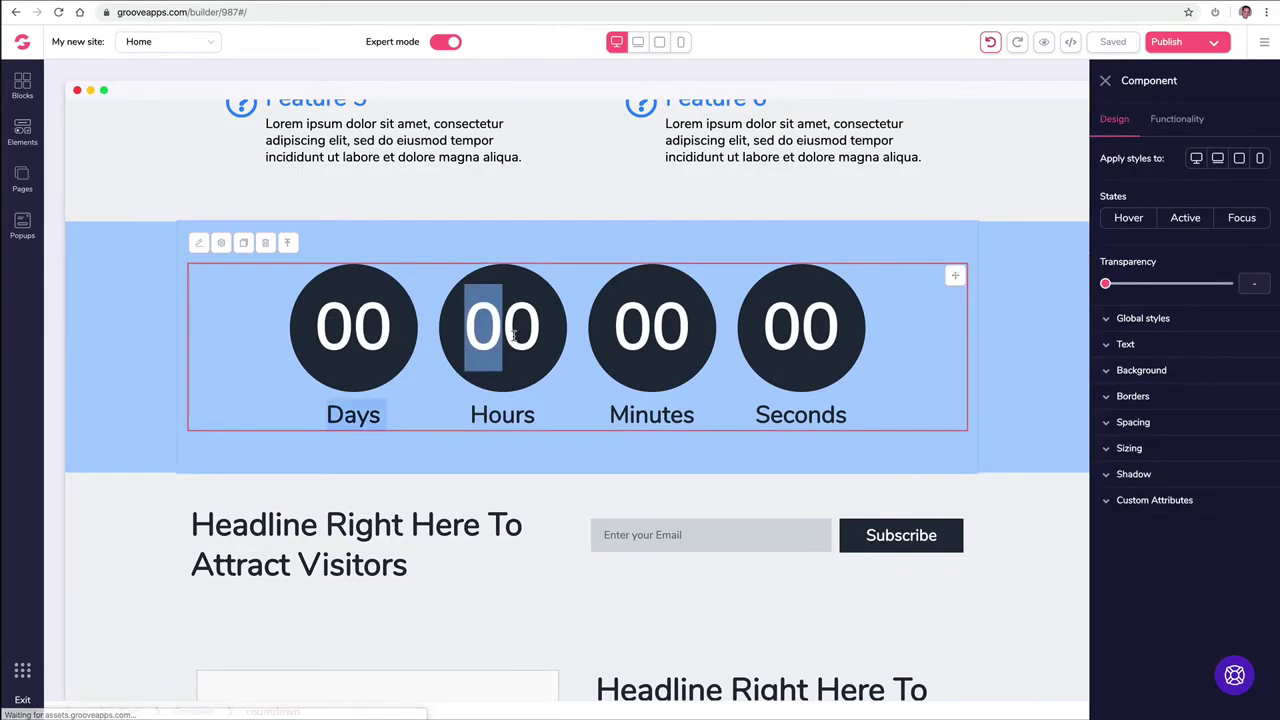
pyautogui.click(540, 333)
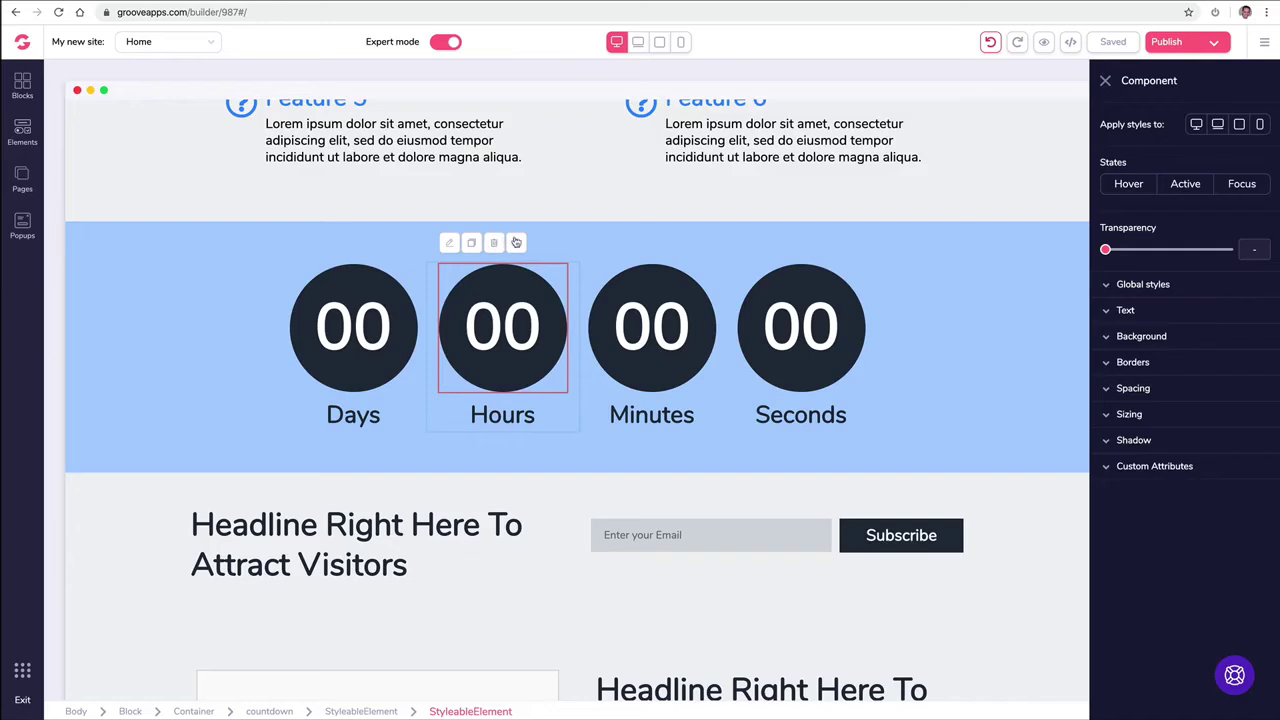
pyautogui.click(516, 243)
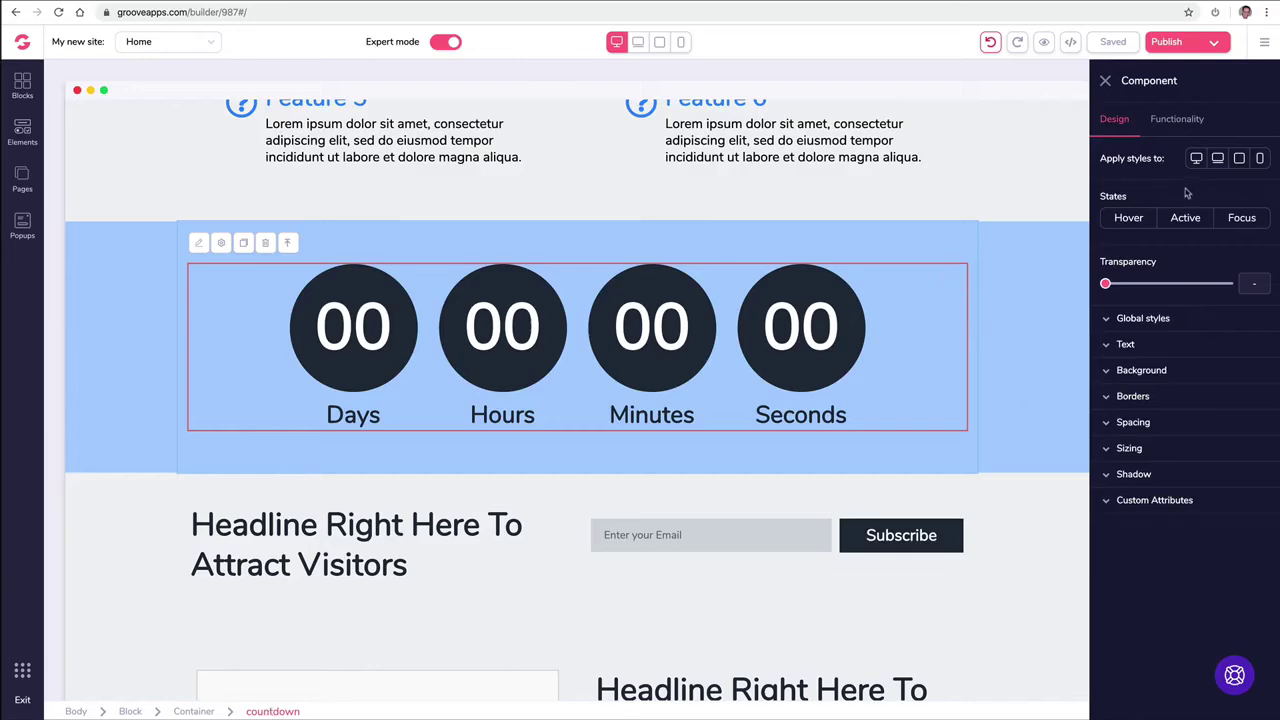
# Step: In the countdown's Functionality settings, keep the countdown type as Fixed
pyautogui.click(1182, 127)
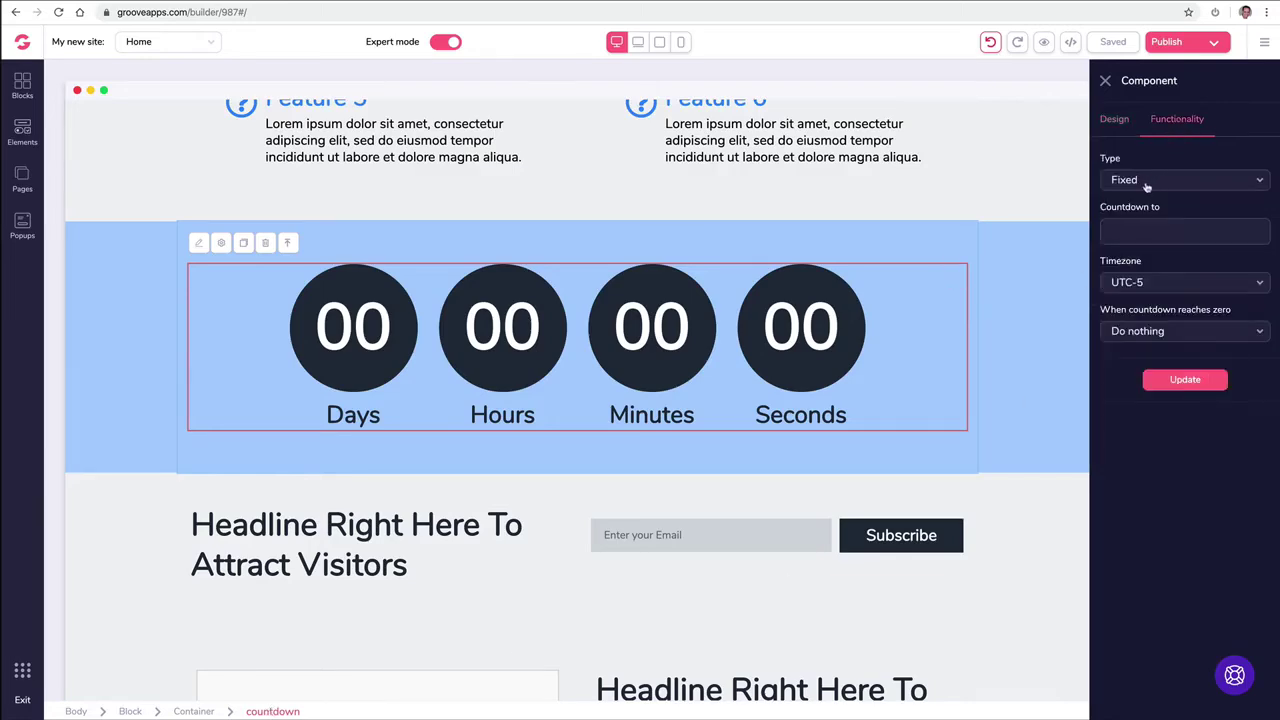
pyautogui.click(1138, 224)
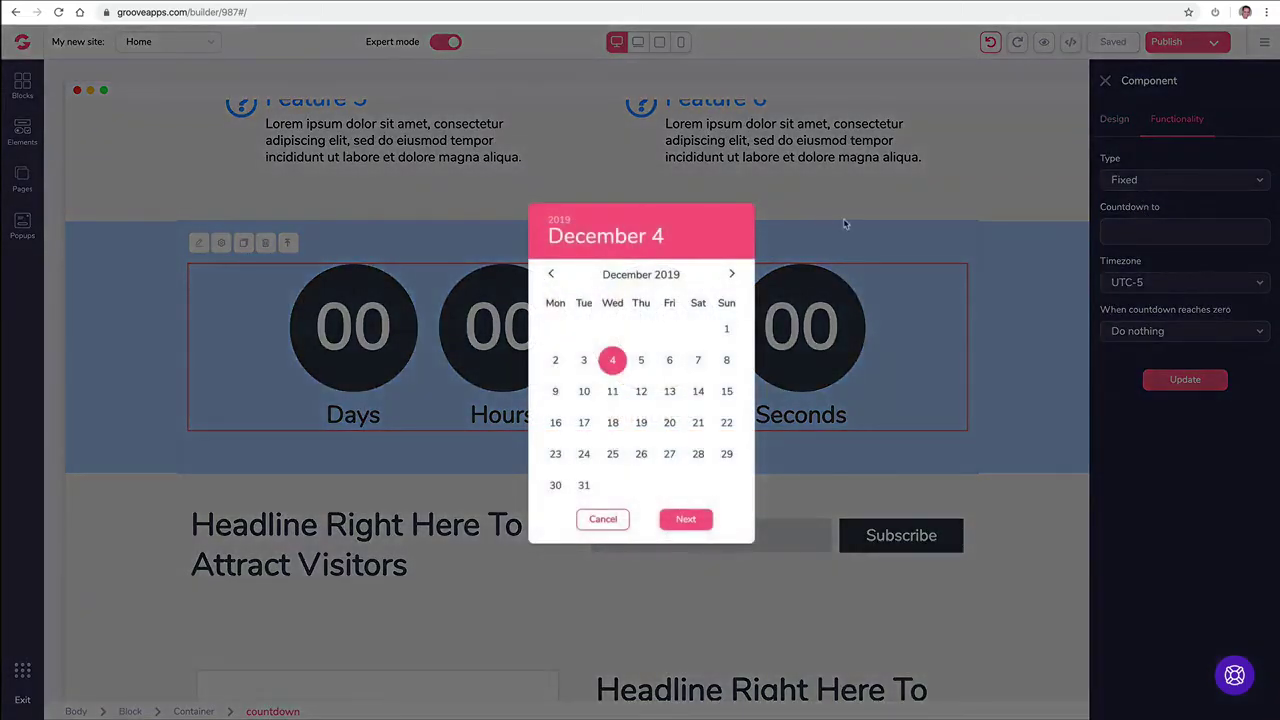
pyautogui.click(843, 218)
pyautogui.click(1125, 180)
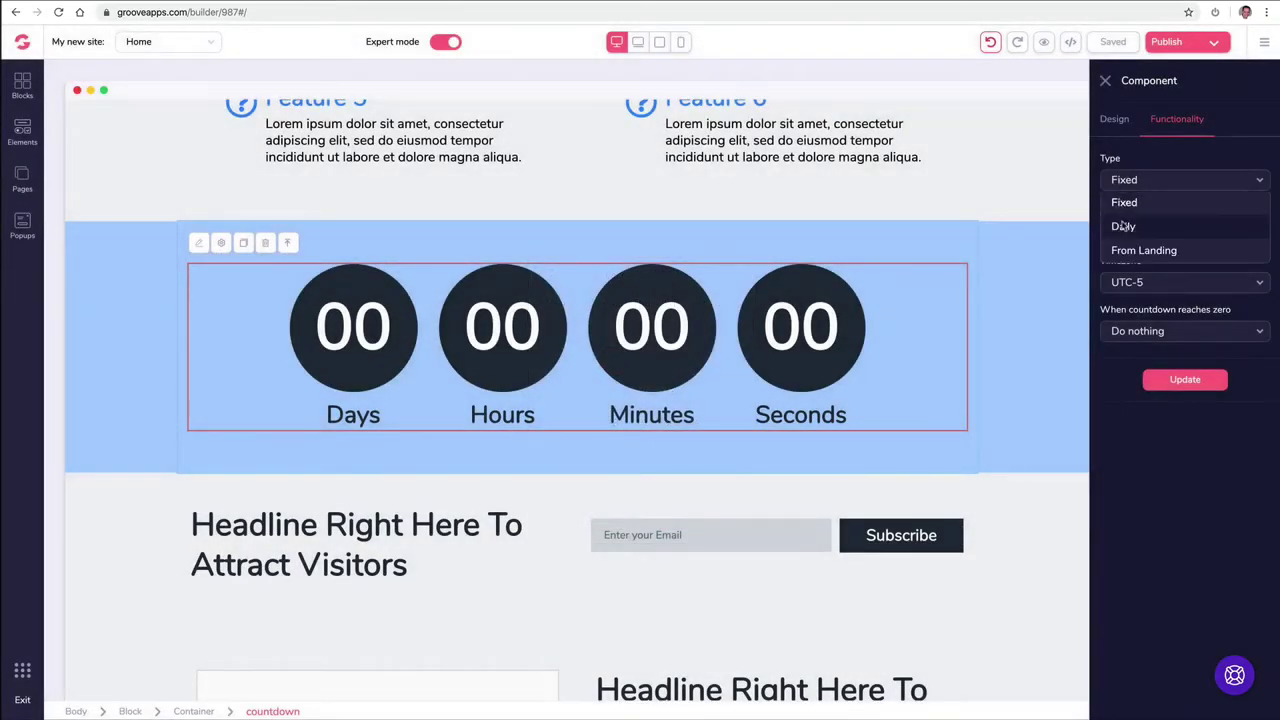
pyautogui.click(1137, 181)
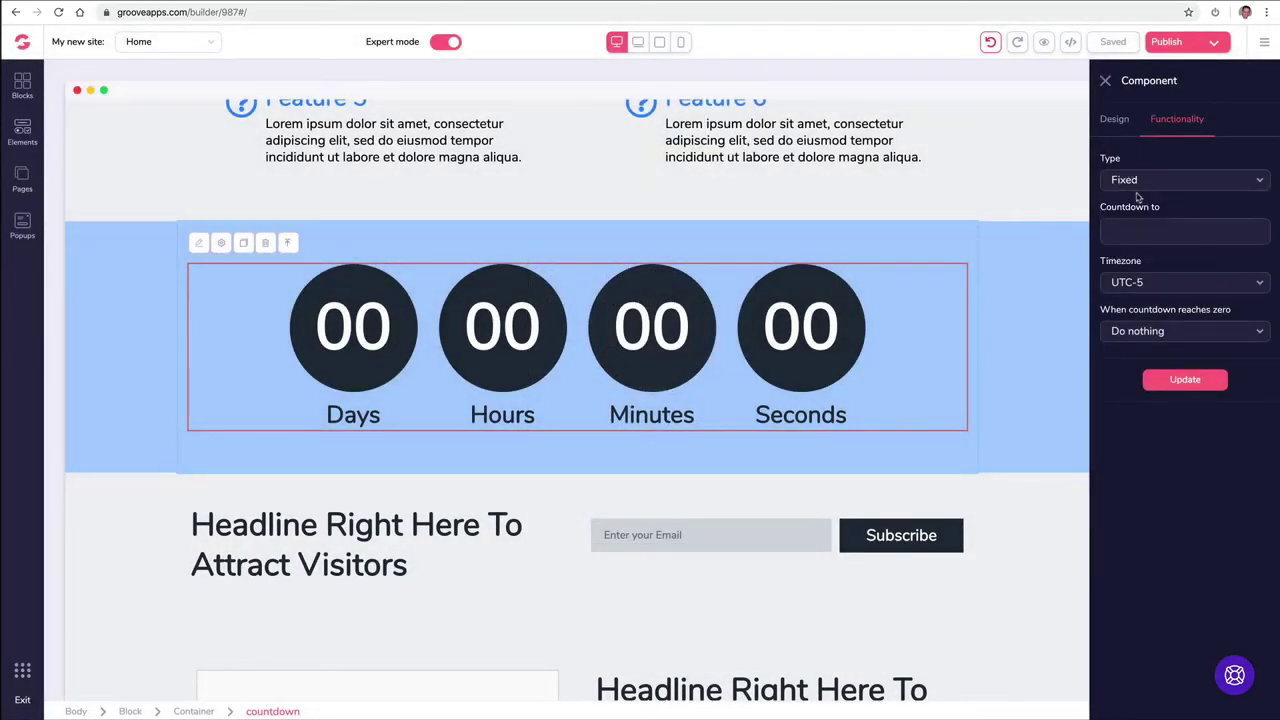
pyautogui.click(1129, 231)
pyautogui.click(726, 360)
pyautogui.click(686, 517)
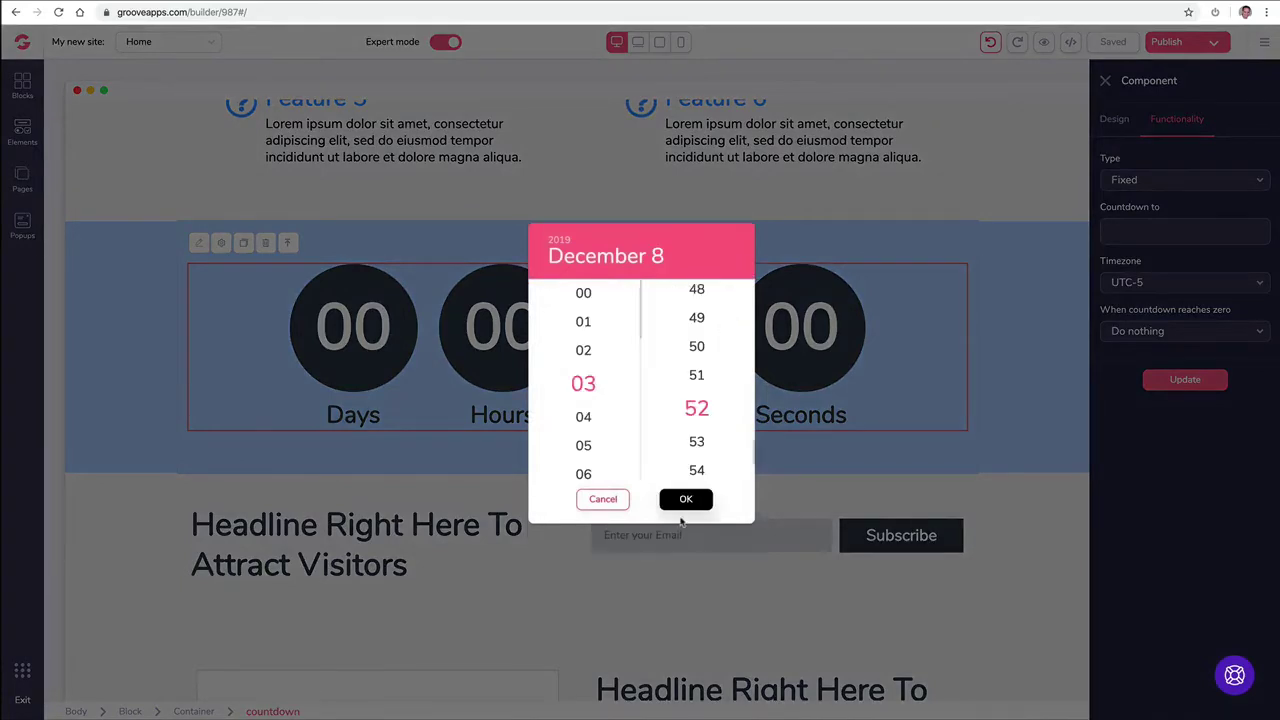
pyautogui.click(589, 300)
pyautogui.scroll(15, 694, 370)
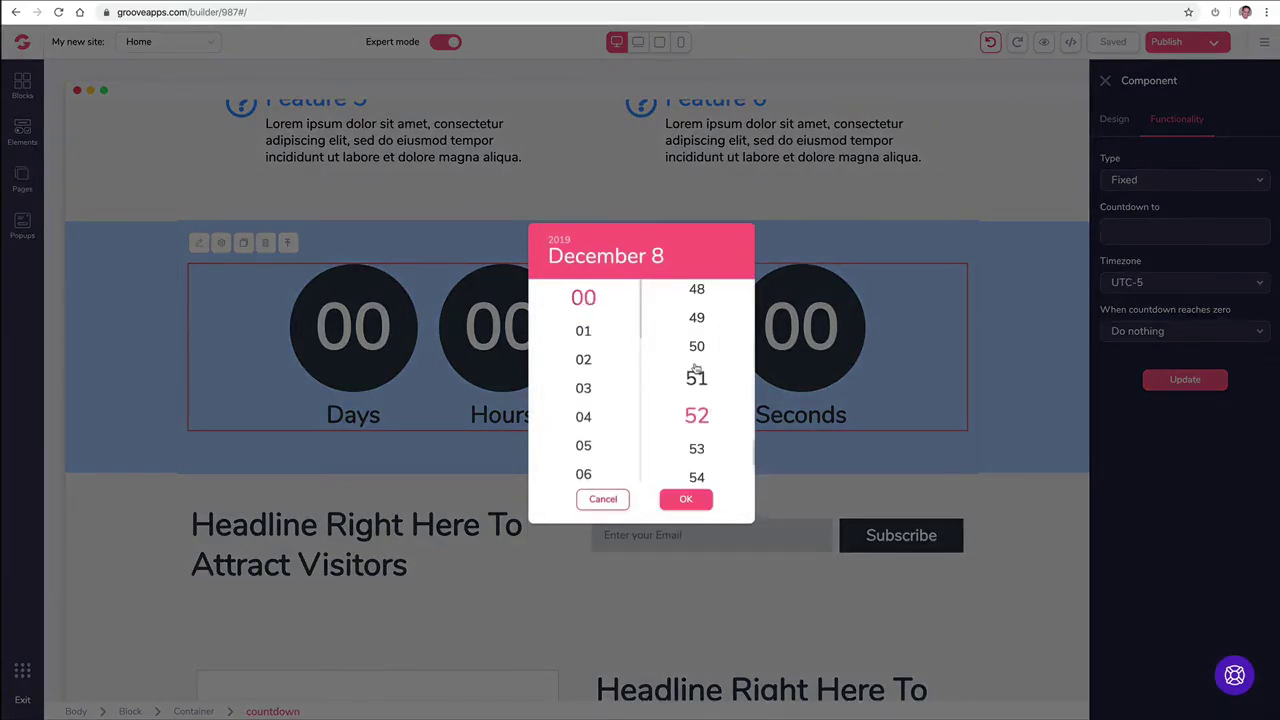
pyautogui.click(684, 503)
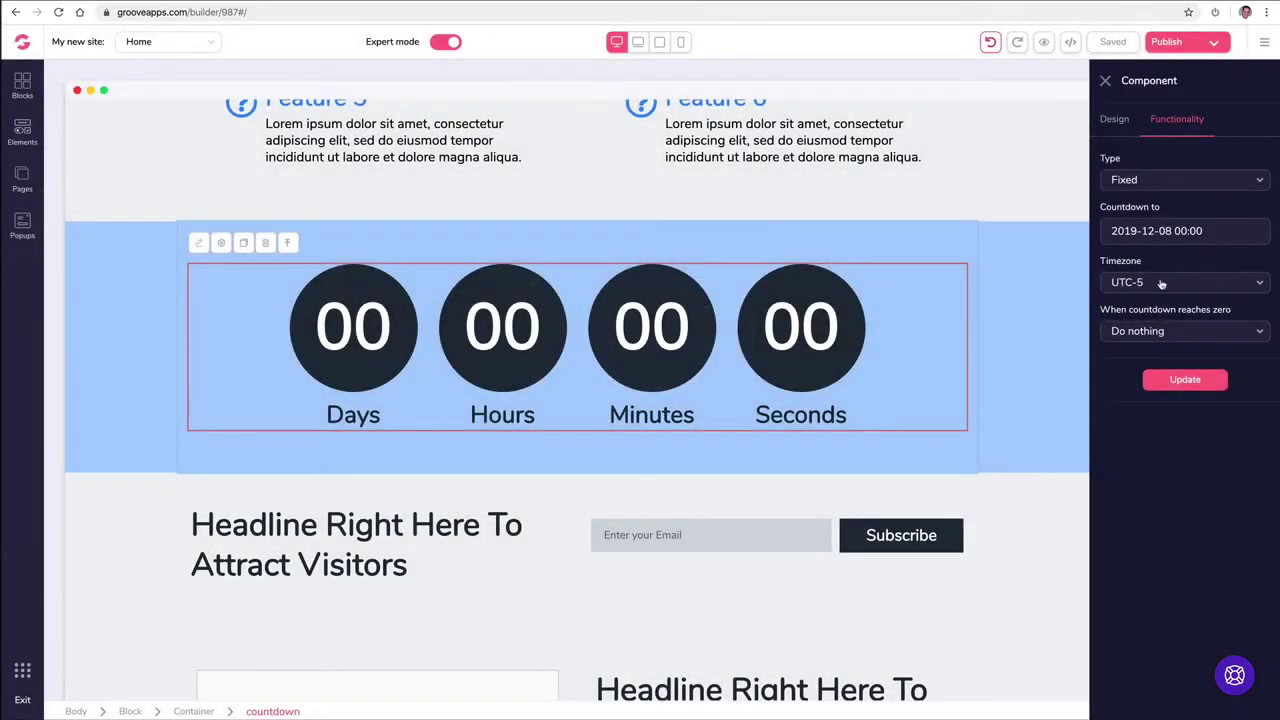
pyautogui.click(1161, 285)
pyautogui.click(1160, 287)
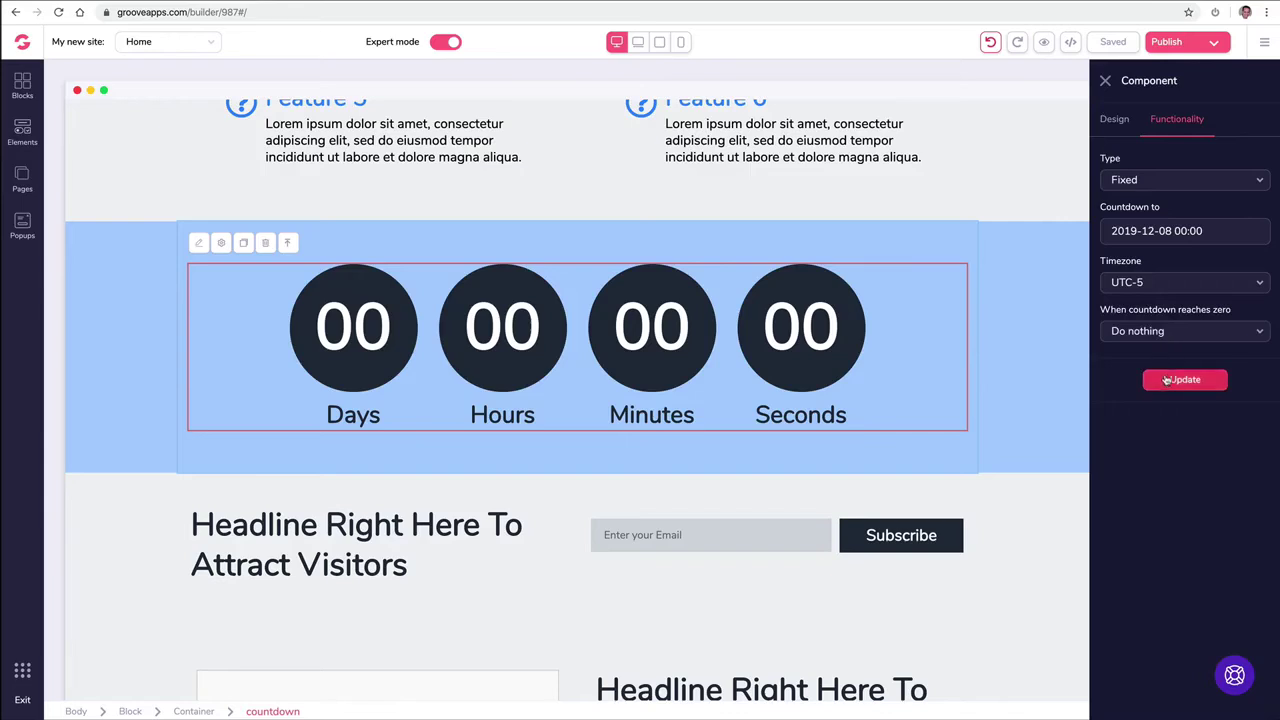
pyautogui.click(1167, 380)
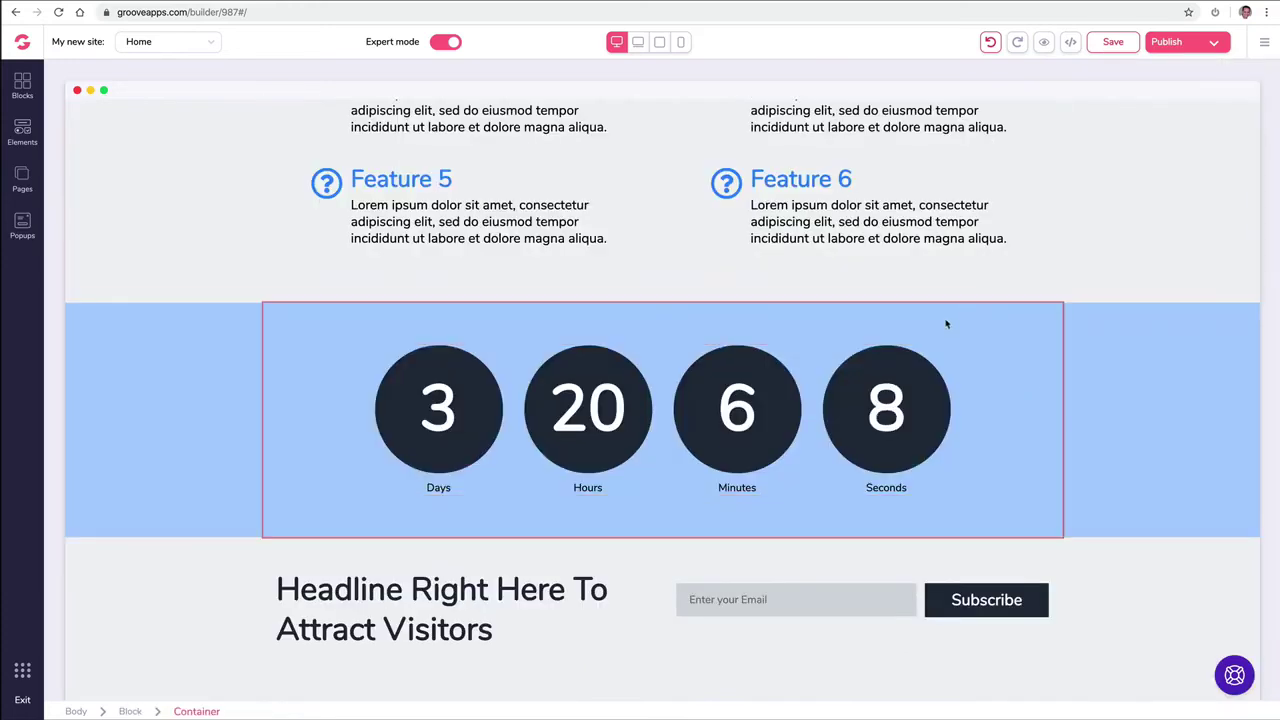
pyautogui.click(948, 326)
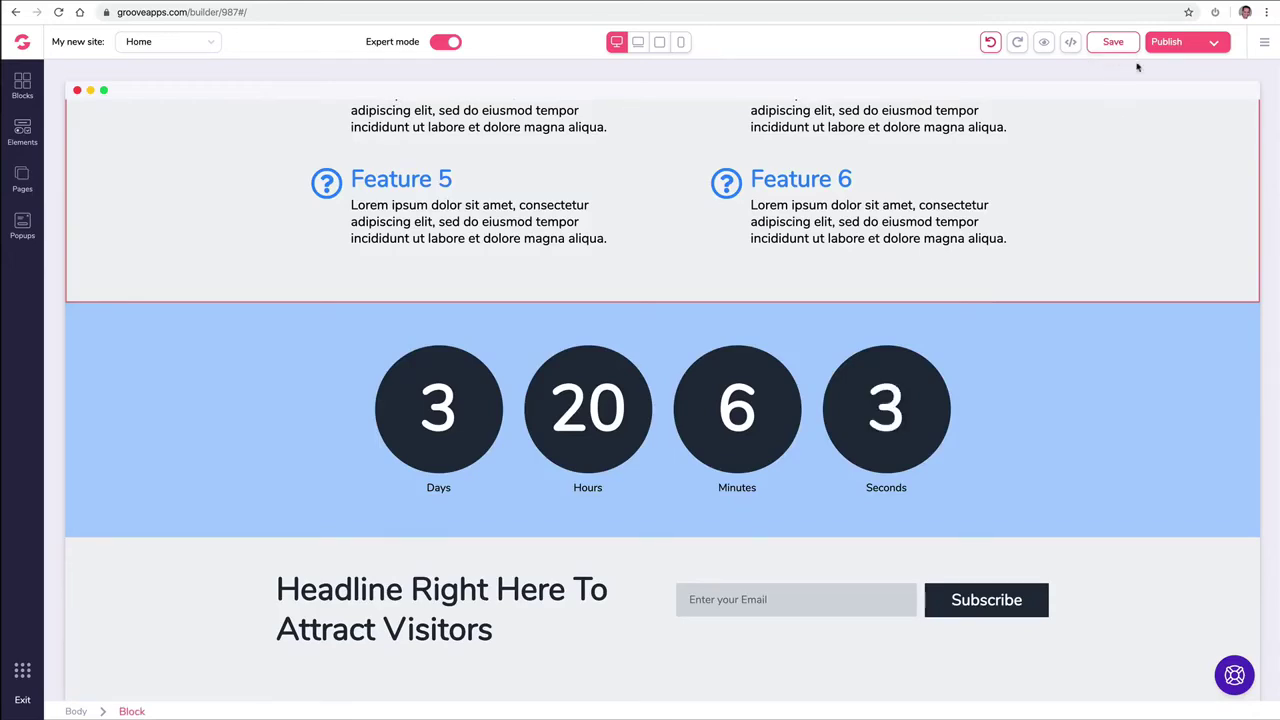
pyautogui.click(1264, 48)
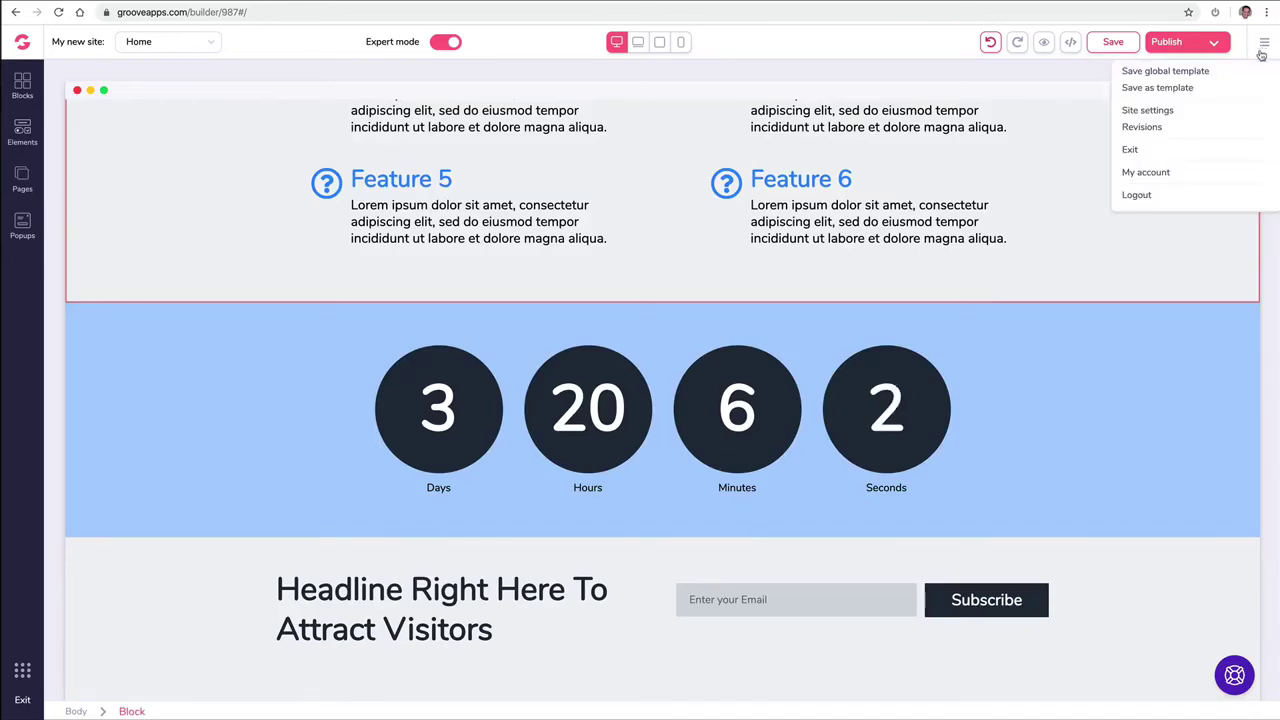
pyautogui.click(1141, 126)
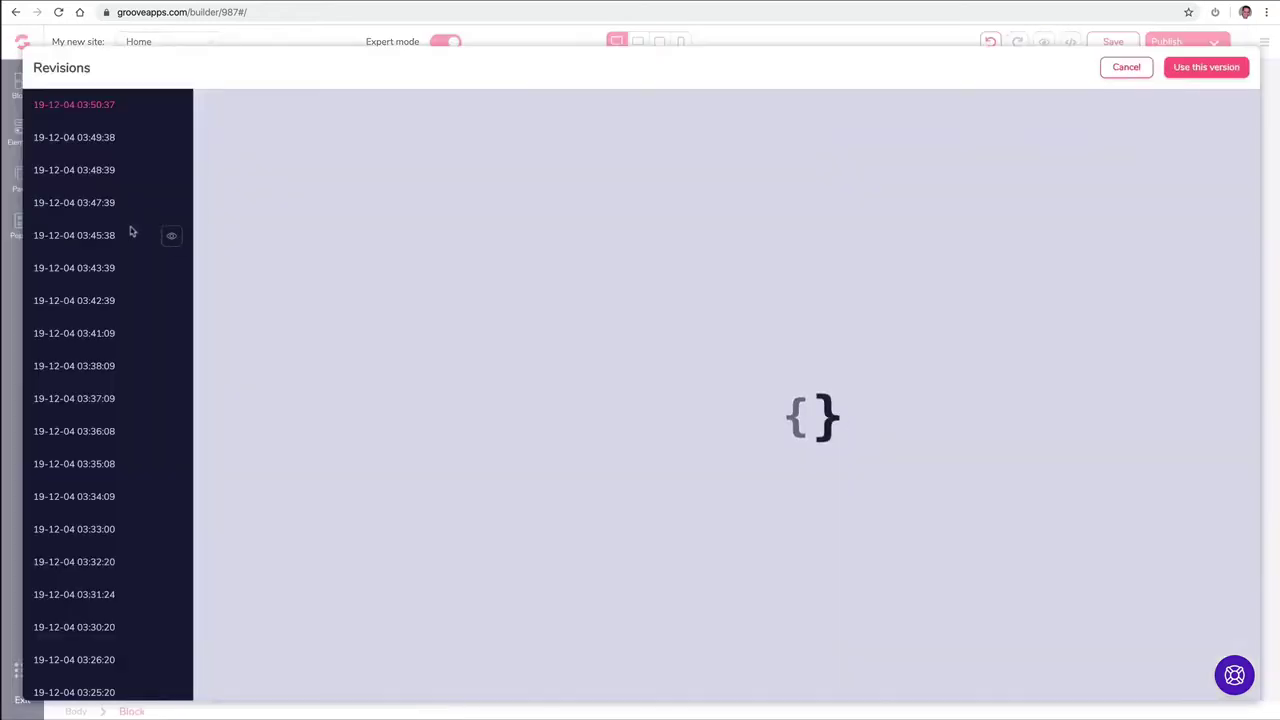
pyautogui.scroll(-5, 117, 532)
pyautogui.scroll(5, 112, 540)
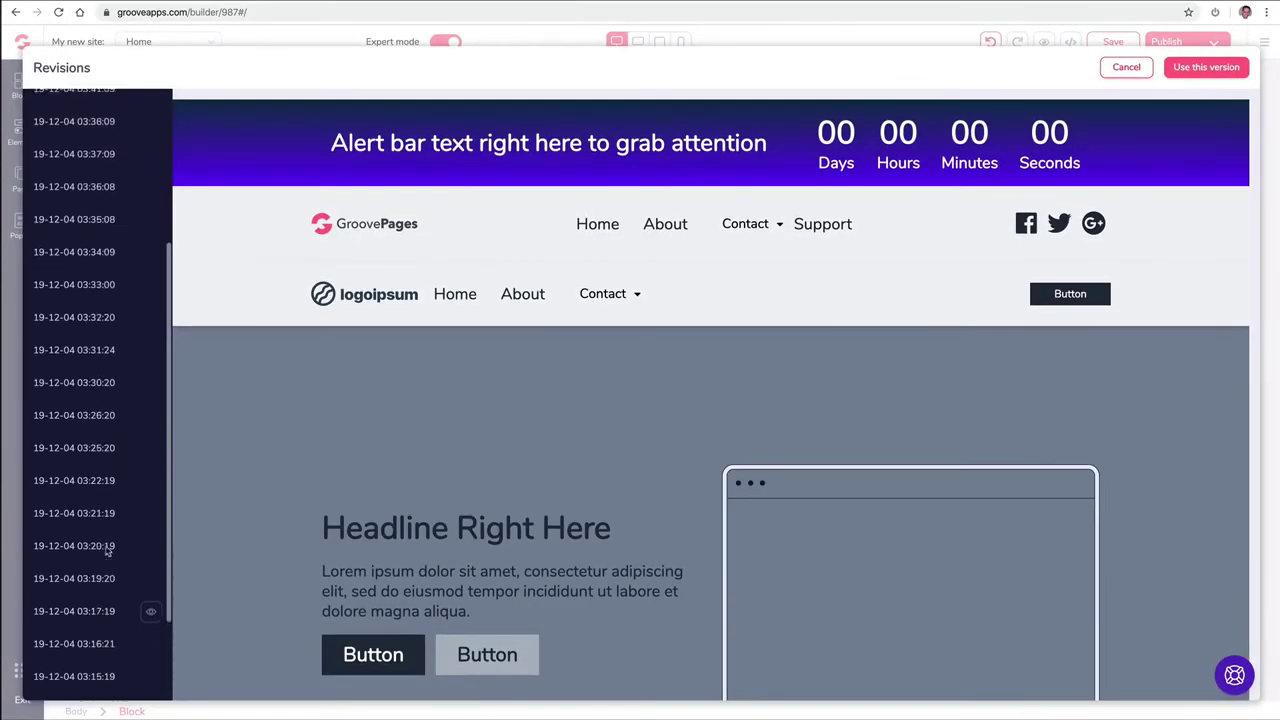
pyautogui.scroll(3, 103, 483)
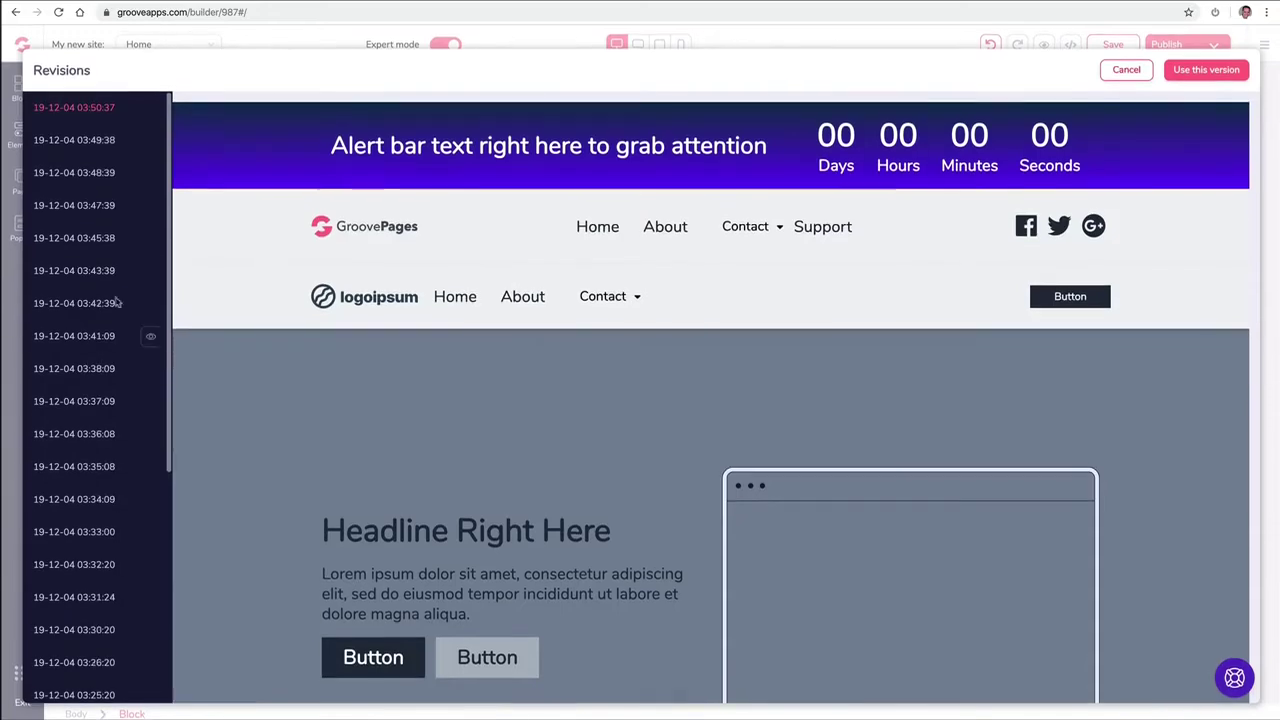
pyautogui.scroll(-6, 110, 165)
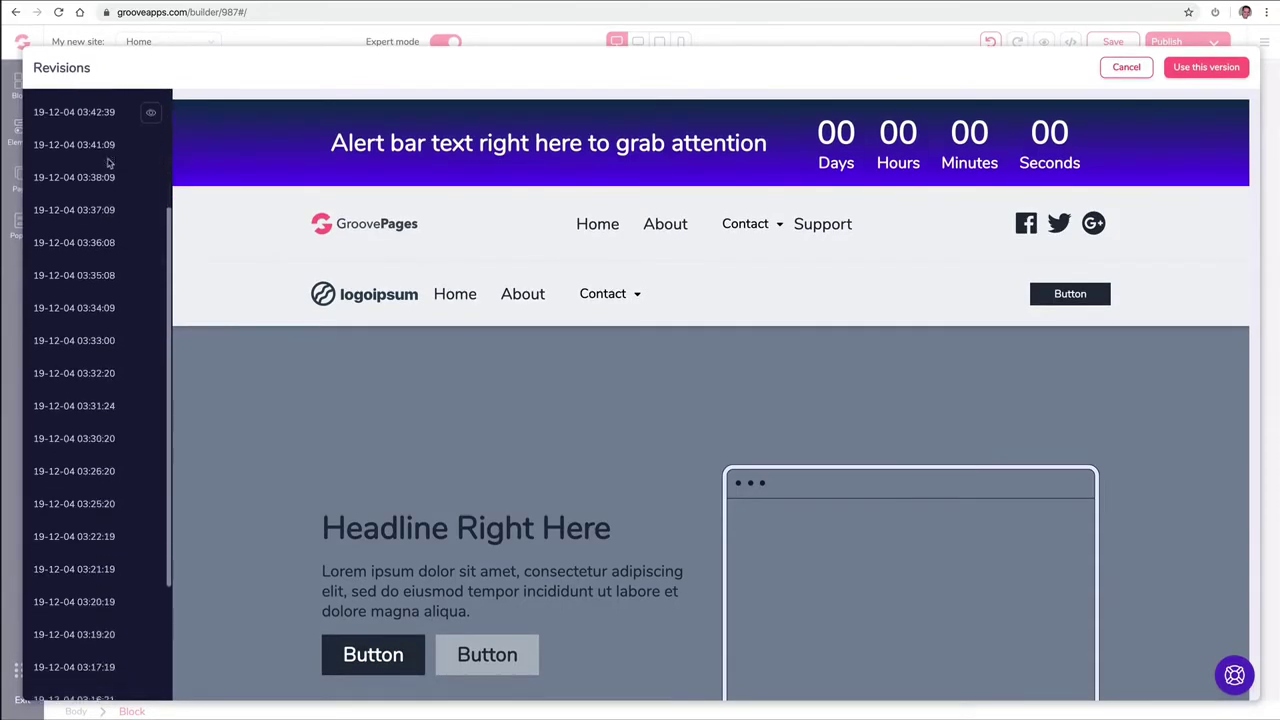
pyautogui.scroll(-2, 110, 168)
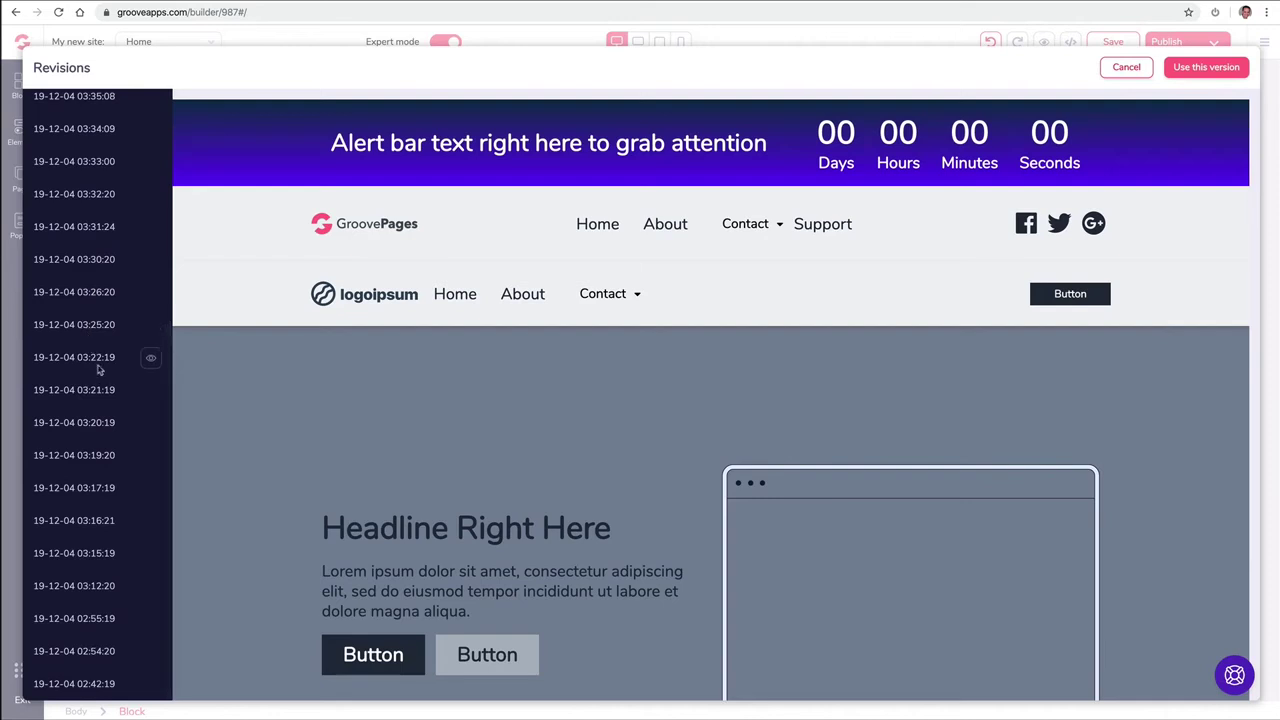
pyautogui.click(152, 360)
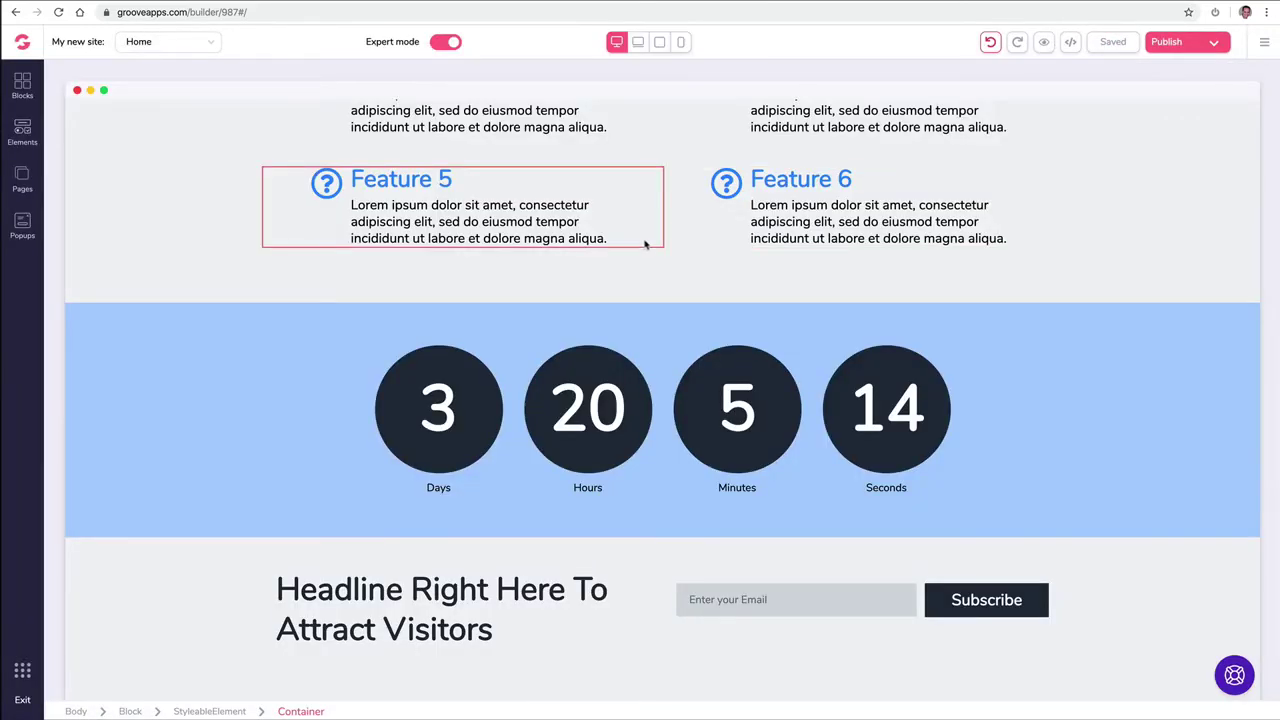
# Step: Delete the extra logoipsum navigation bar at the top of the page
pyautogui.scroll(1, 645, 244)
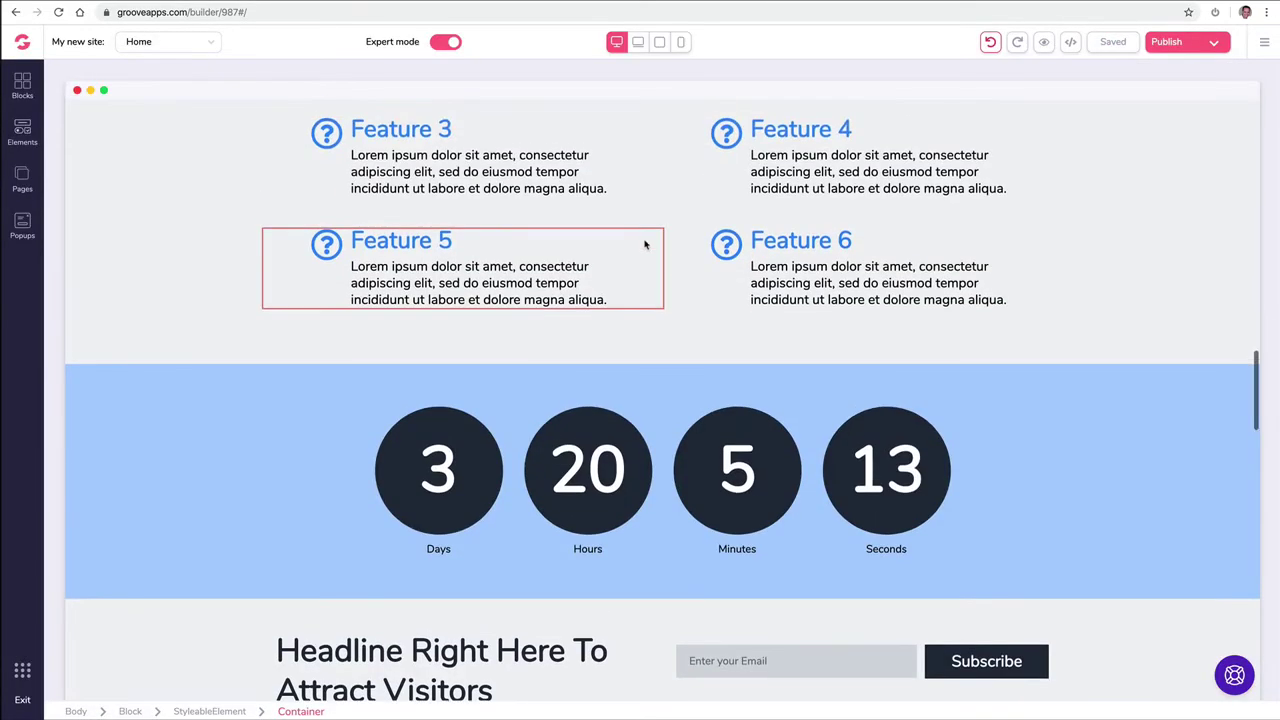
pyautogui.scroll(10, 645, 244)
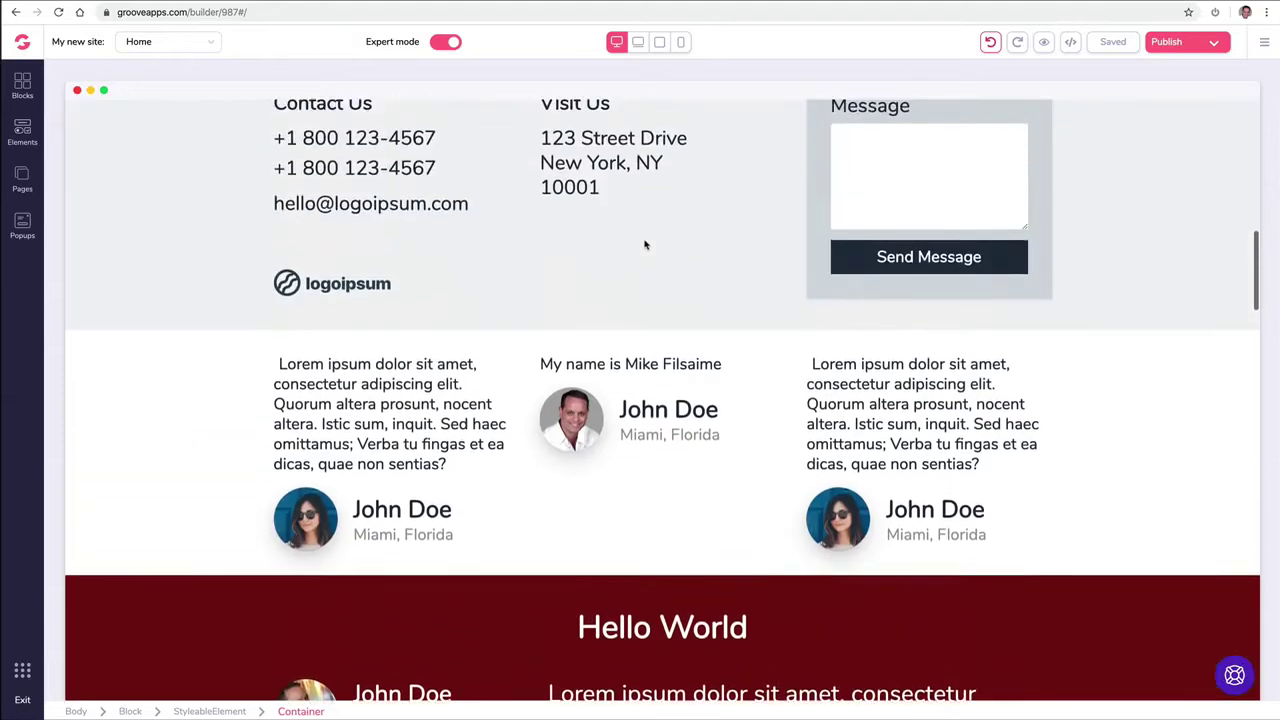
pyautogui.scroll(8, 645, 244)
pyautogui.click(110, 289)
pyautogui.press('Delete')
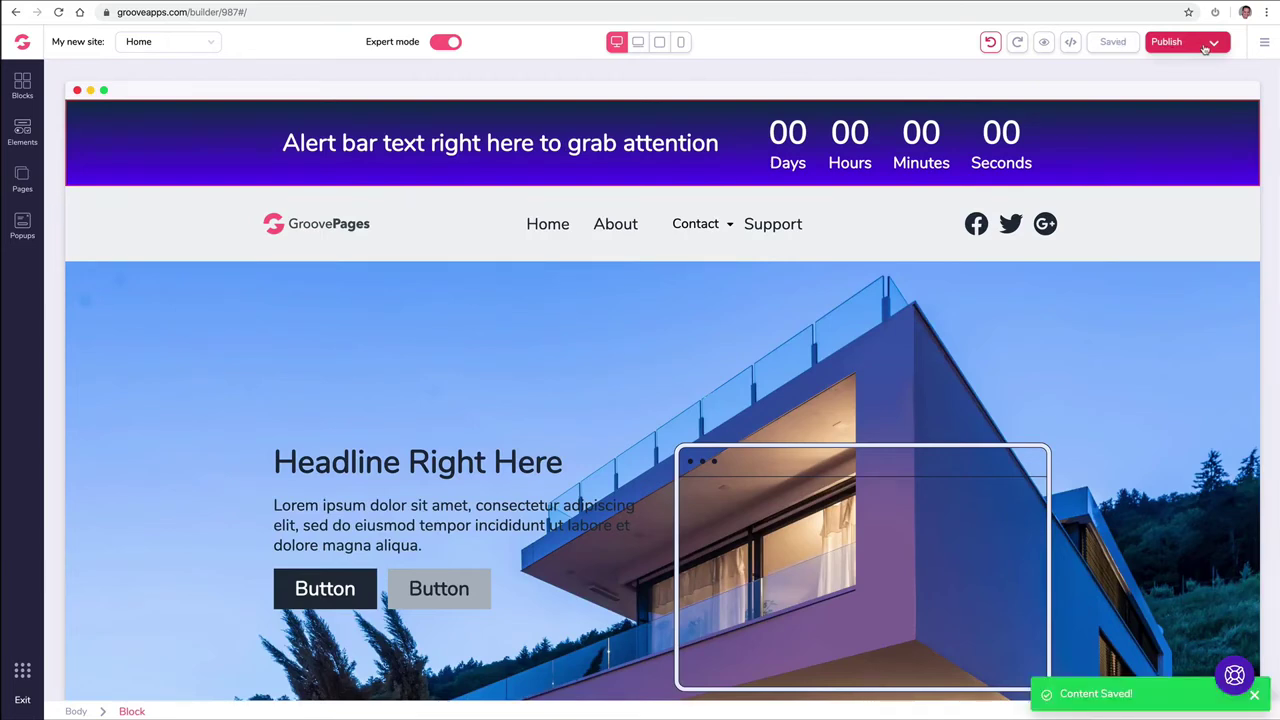
# Step: Scroll down to the headline and subscribe section with the phone mockup
pyautogui.click(971, 148)
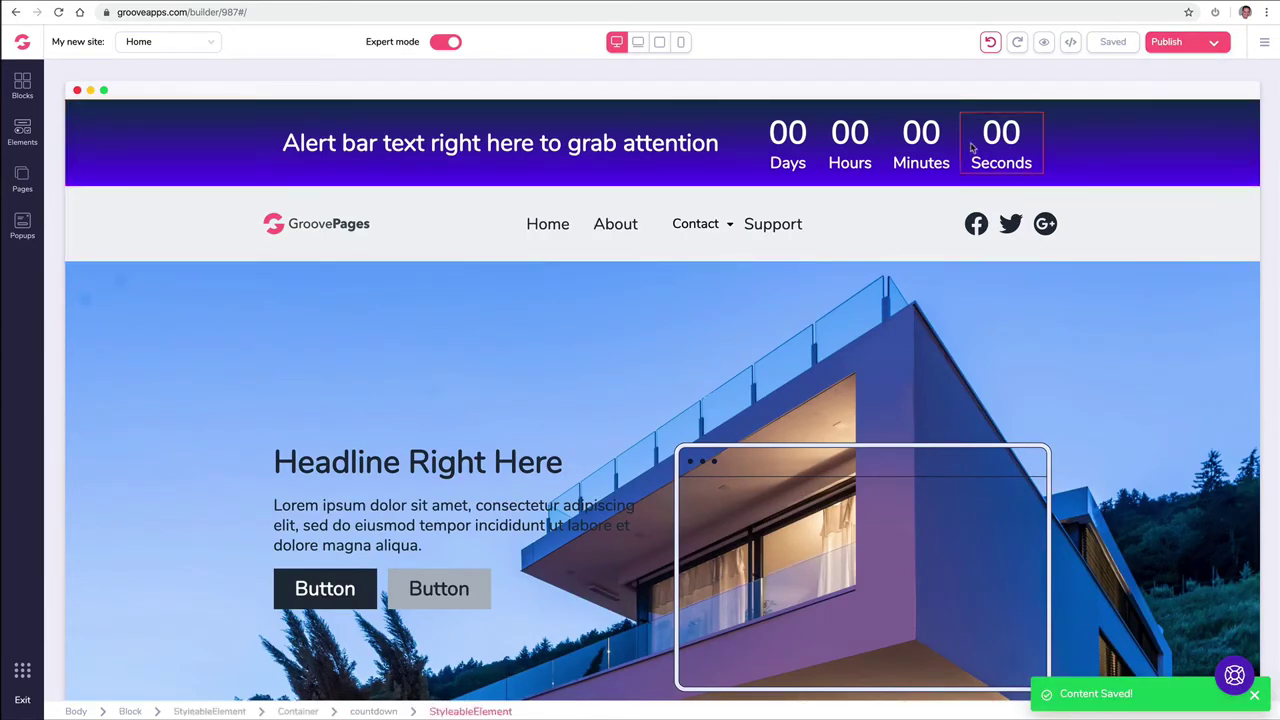
pyautogui.scroll(-20, 971, 148)
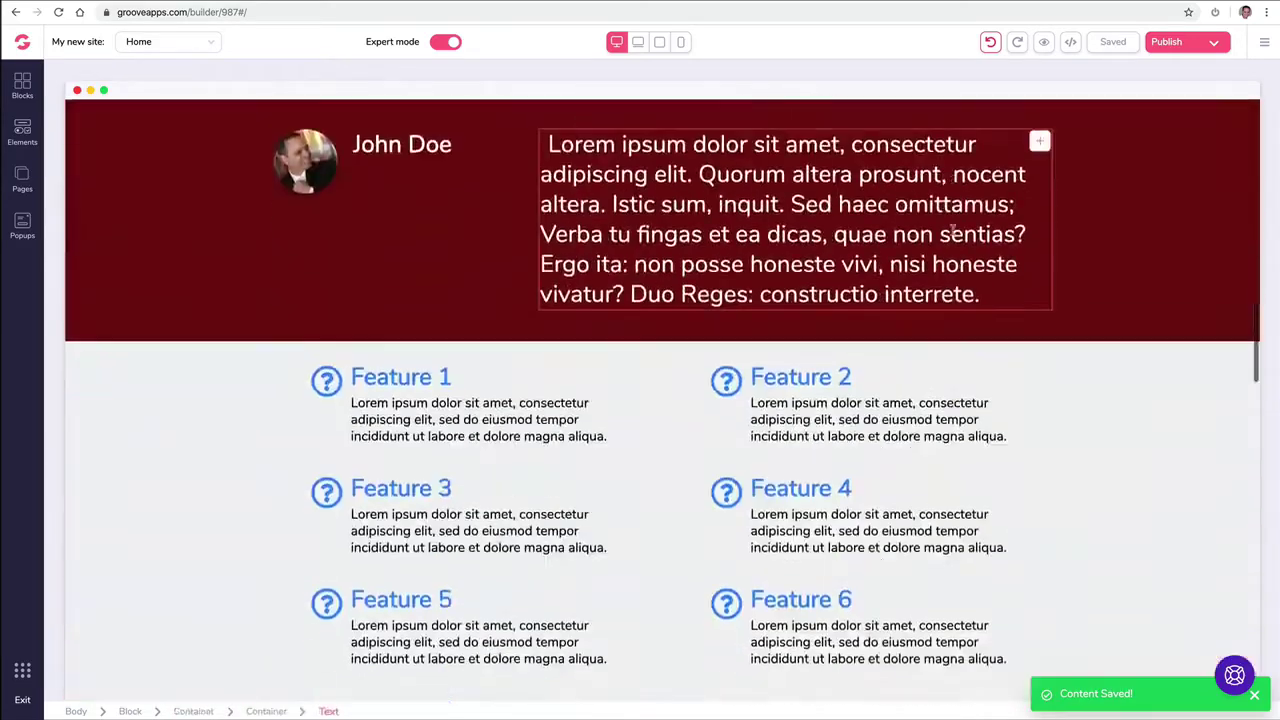
pyautogui.scroll(-20, 954, 237)
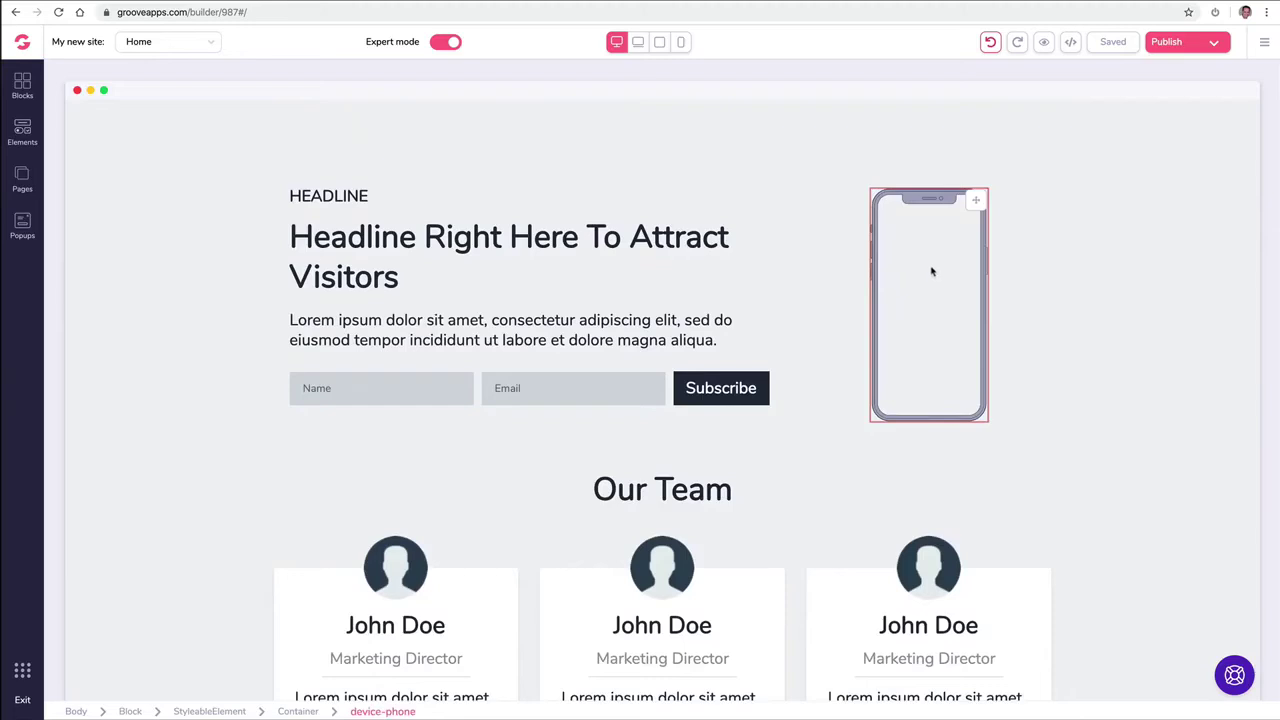
# Step: Change the phone mockup's style to Dark 2
pyautogui.click(931, 273)
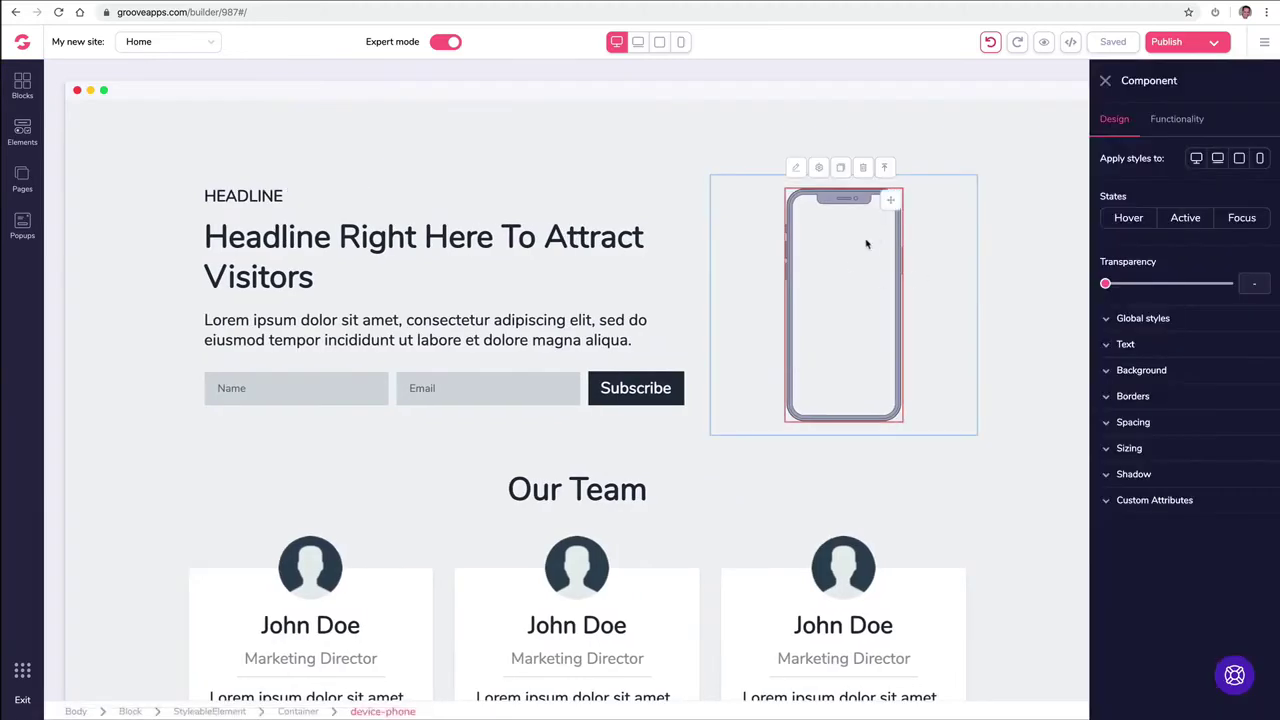
pyautogui.click(1161, 121)
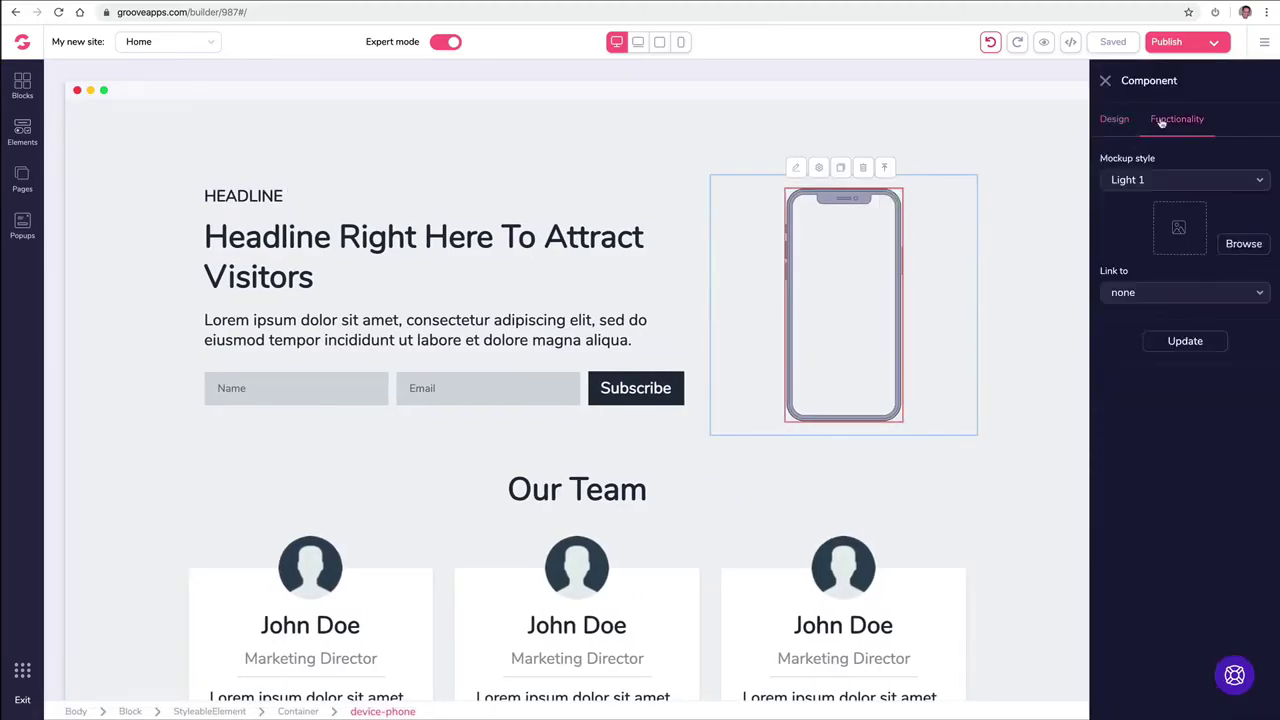
pyautogui.click(1138, 192)
pyautogui.click(1145, 273)
# Step: Put the red car photo on the phone screen, then replace it with the cat photo
pyautogui.click(1240, 248)
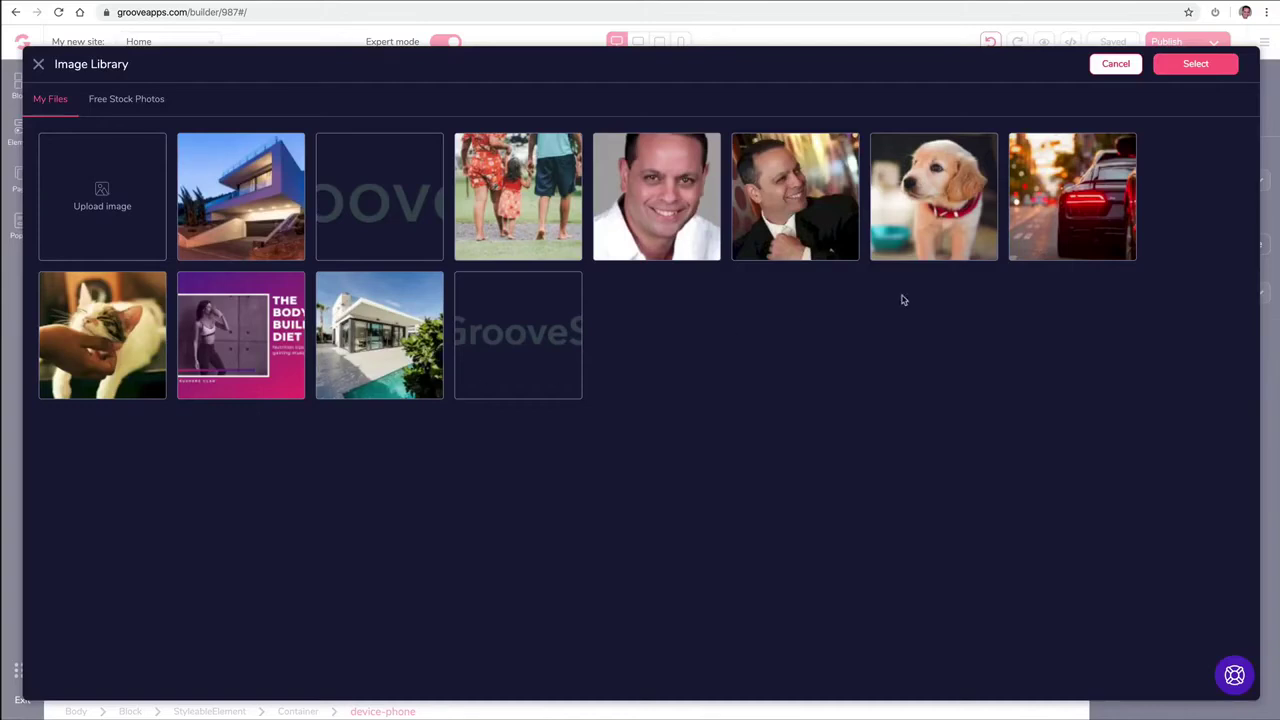
pyautogui.click(1074, 202)
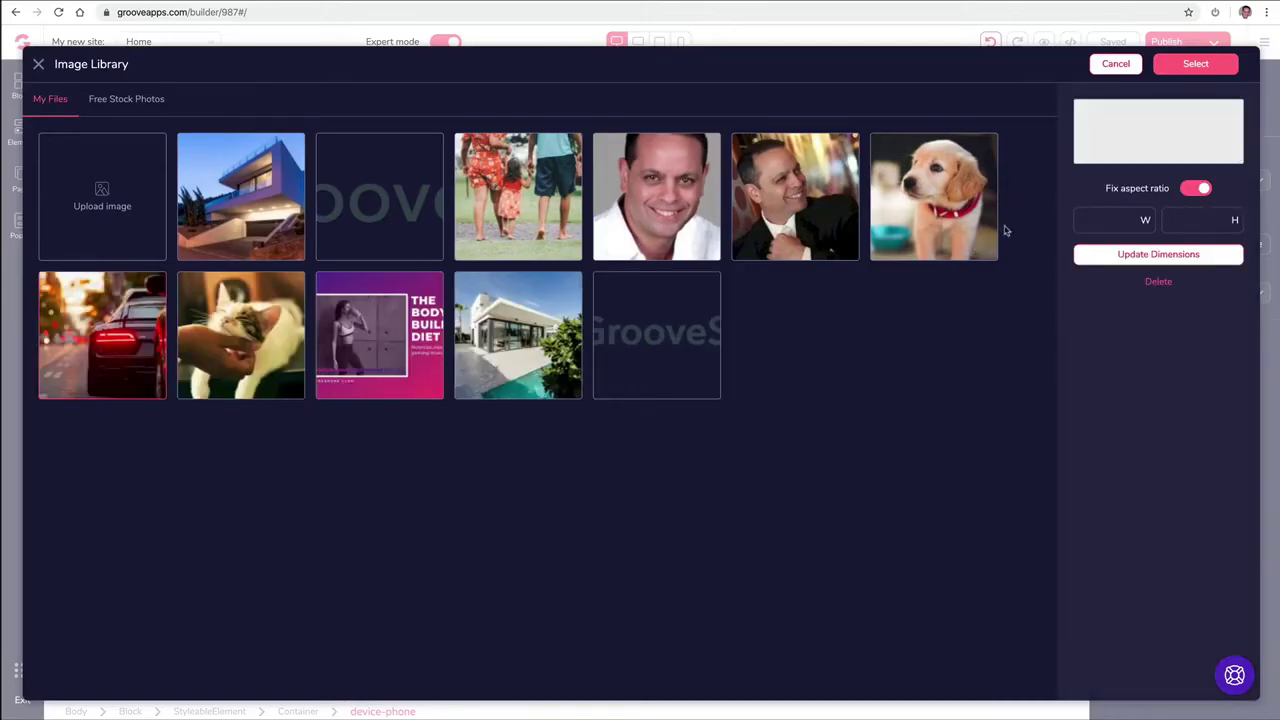
pyautogui.click(1195, 63)
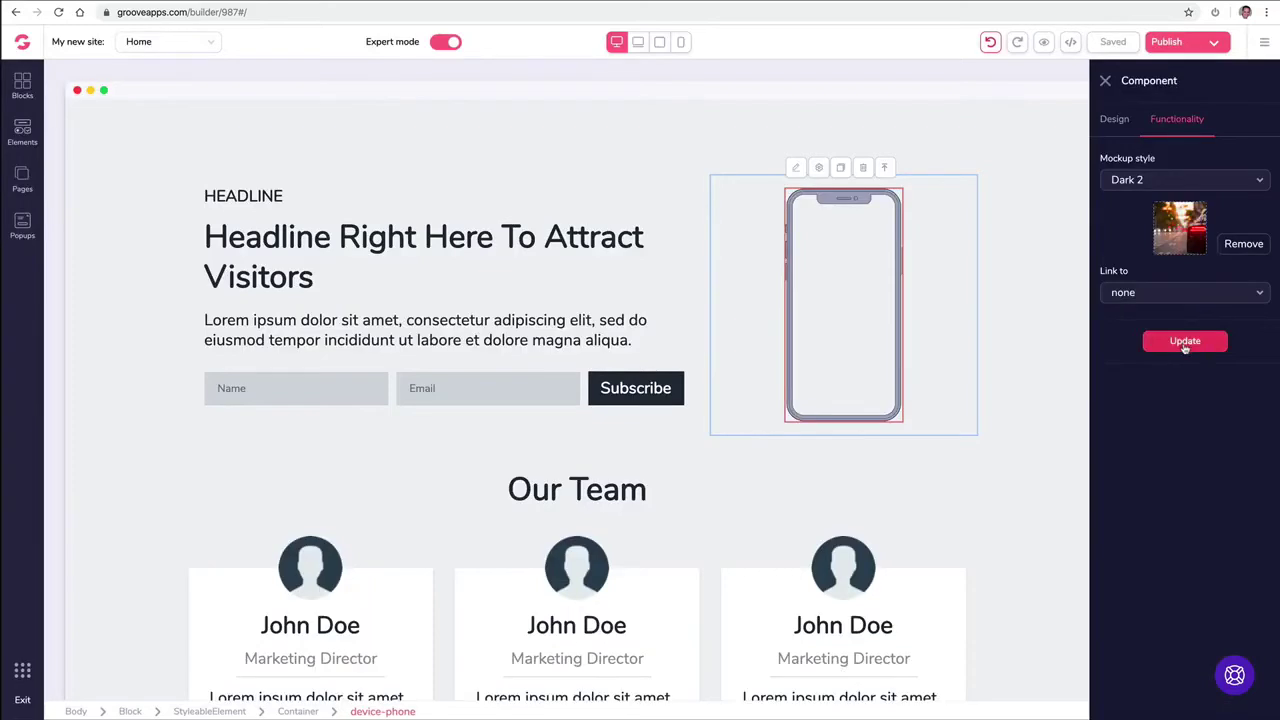
pyautogui.click(1185, 343)
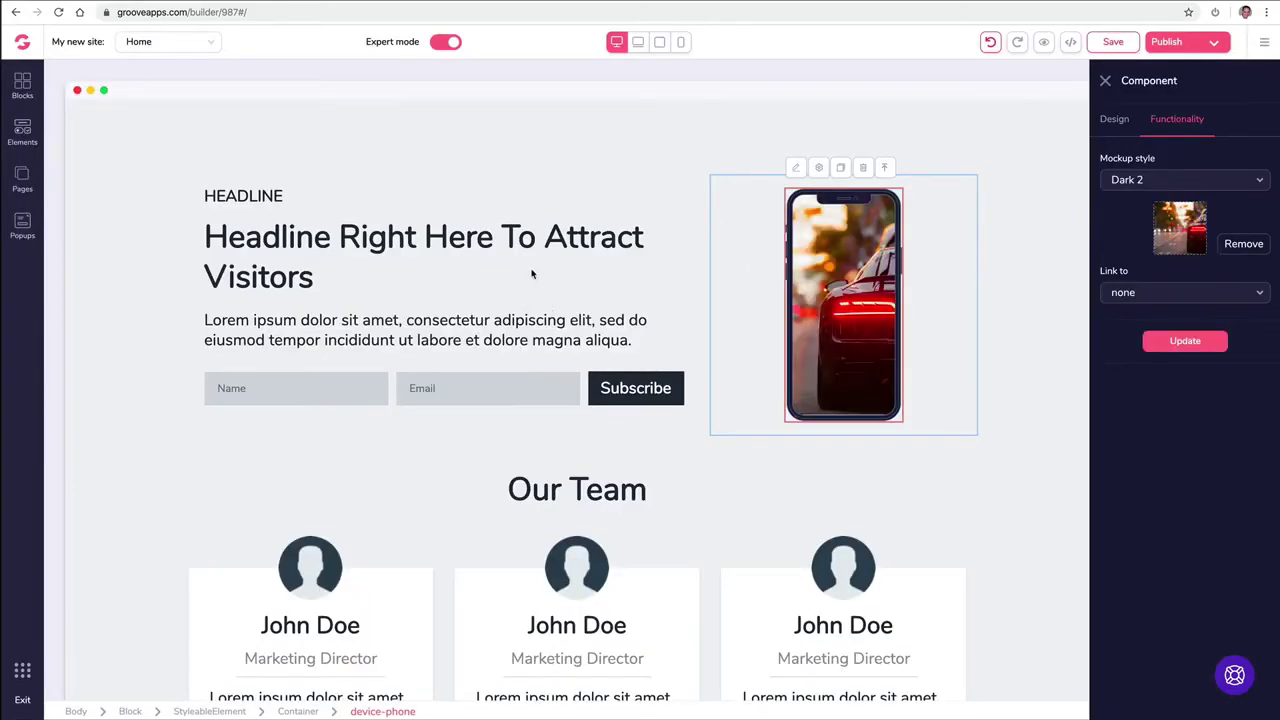
pyautogui.click(1246, 245)
pyautogui.click(1231, 248)
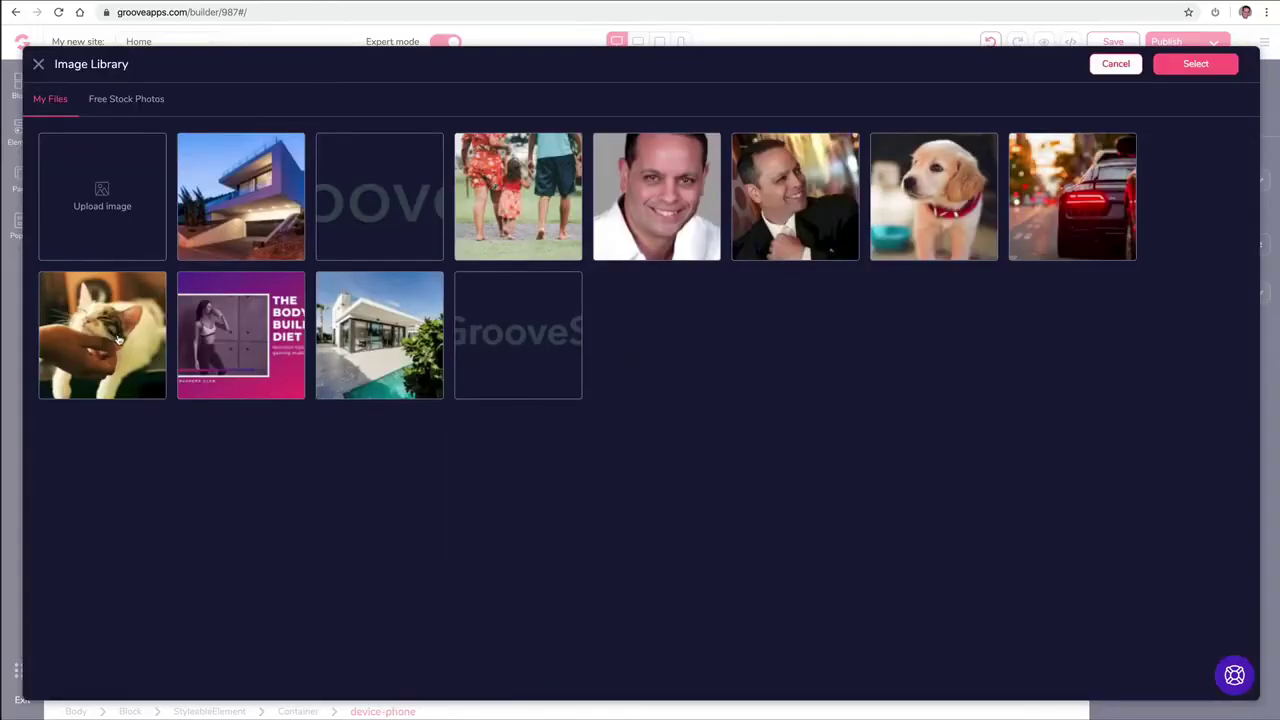
pyautogui.click(118, 340)
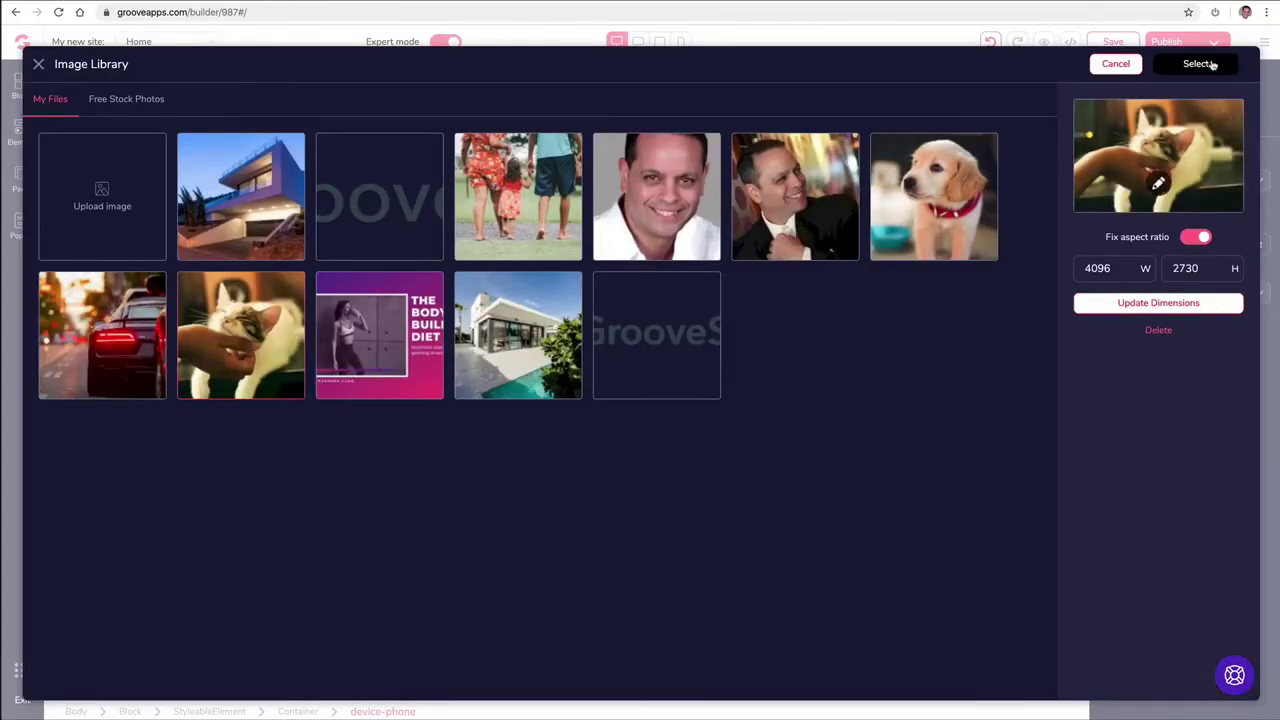
pyautogui.click(1213, 64)
pyautogui.click(1182, 340)
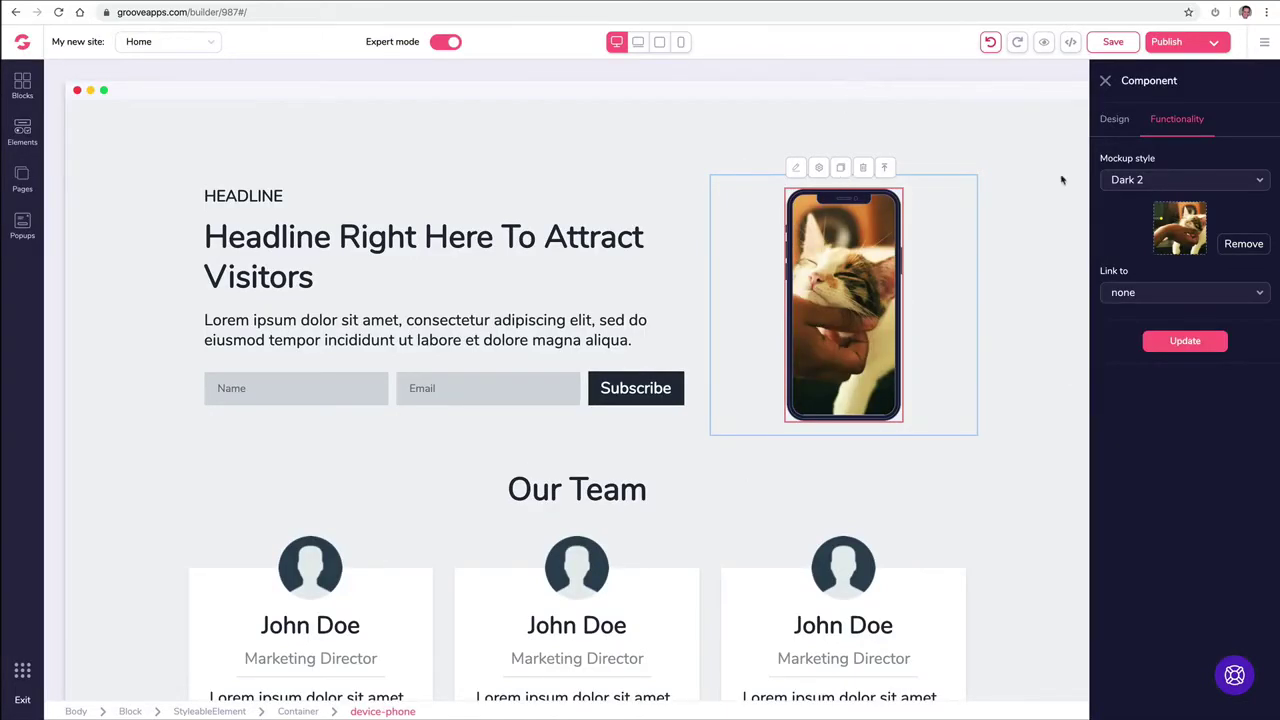
pyautogui.click(22, 86)
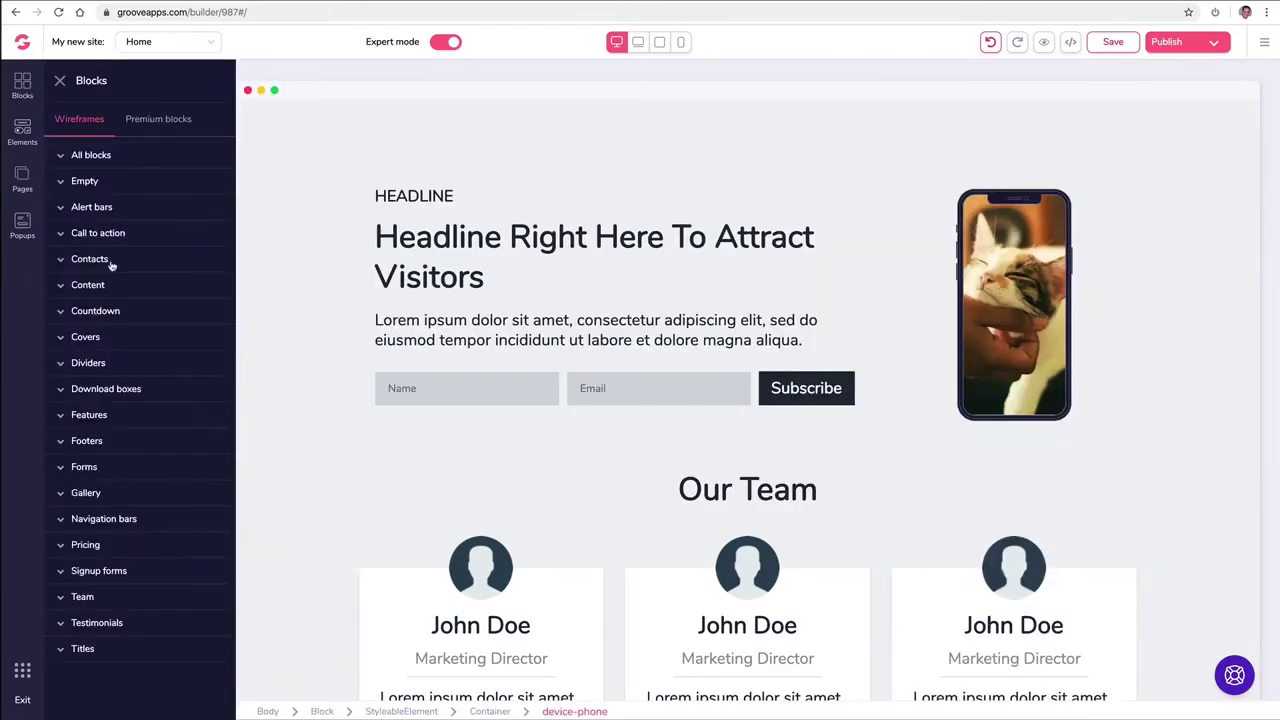
# Step: Drag the three-column layout from the Empty blocks above the headline and subscribe section
pyautogui.click(60, 83)
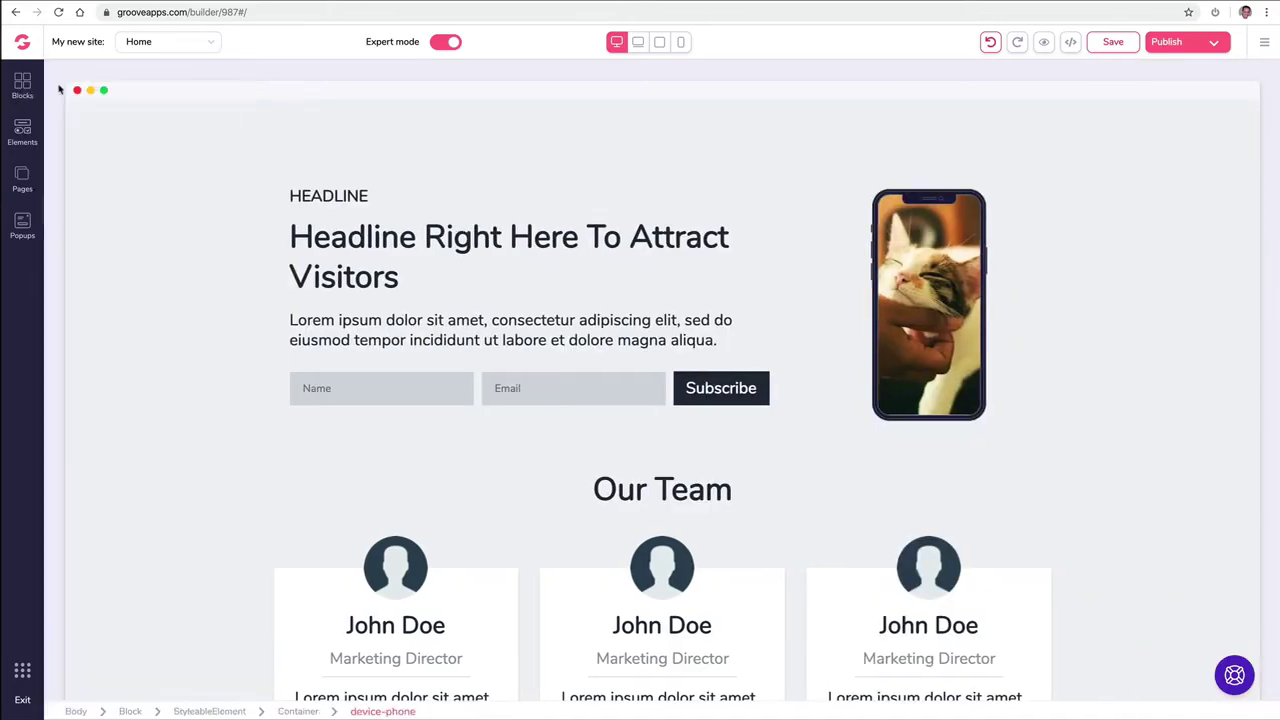
pyautogui.click(24, 128)
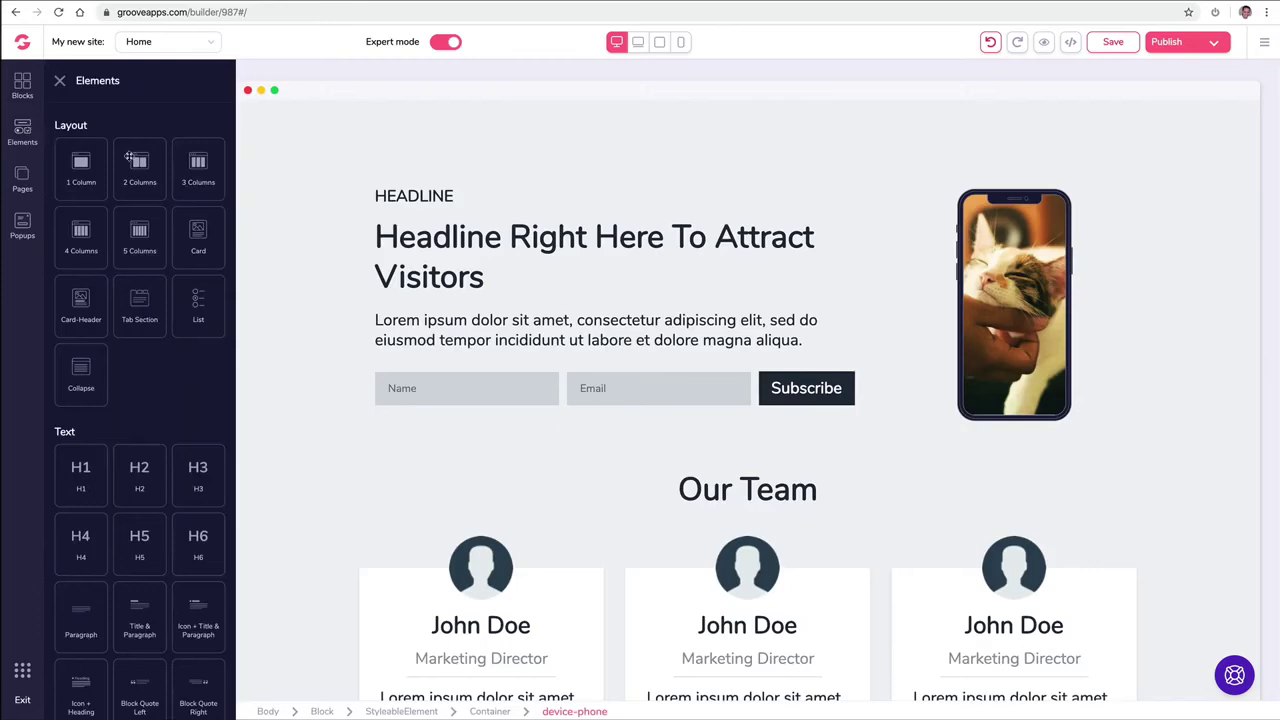
pyautogui.click(61, 83)
pyautogui.scroll(2, 269, 217)
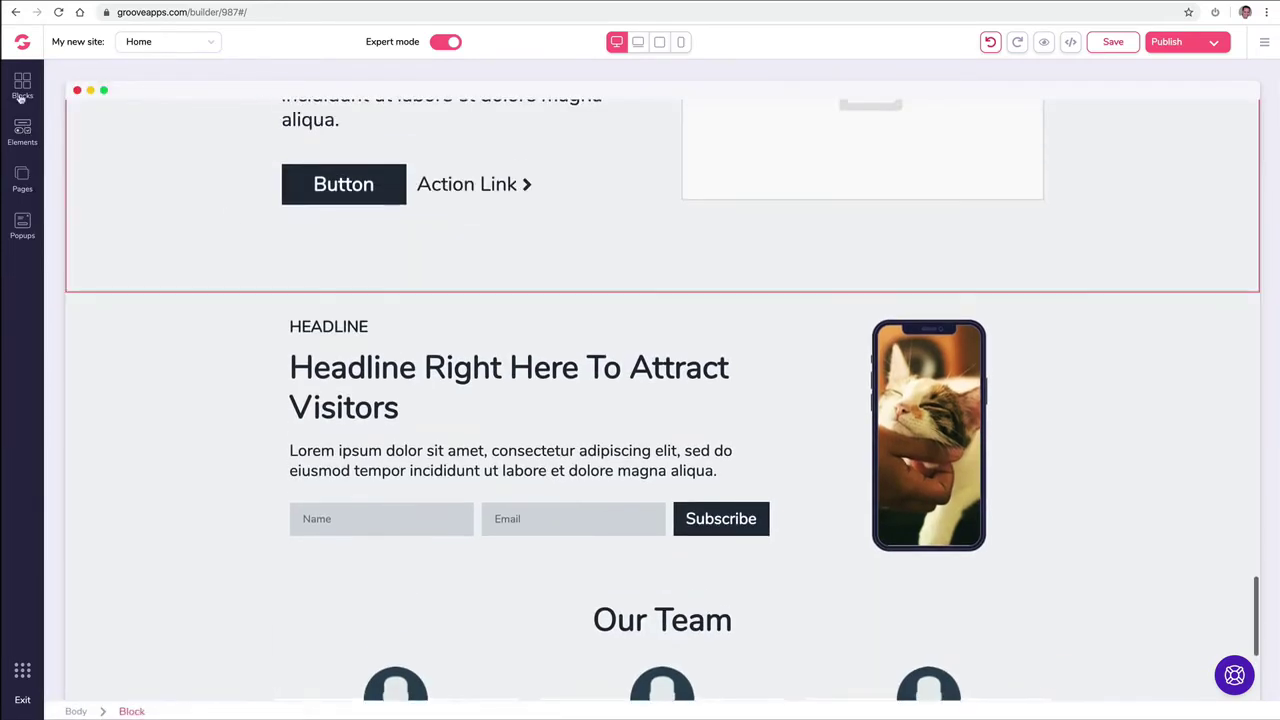
pyautogui.click(21, 88)
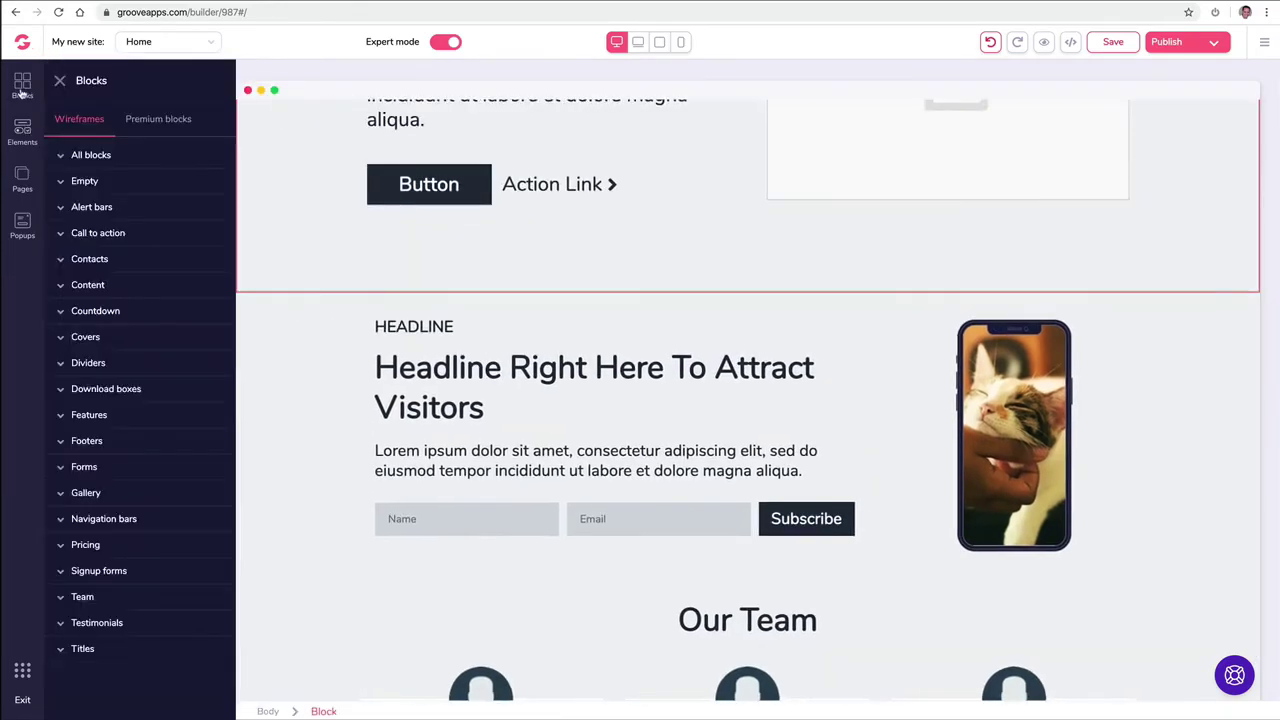
pyautogui.click(84, 183)
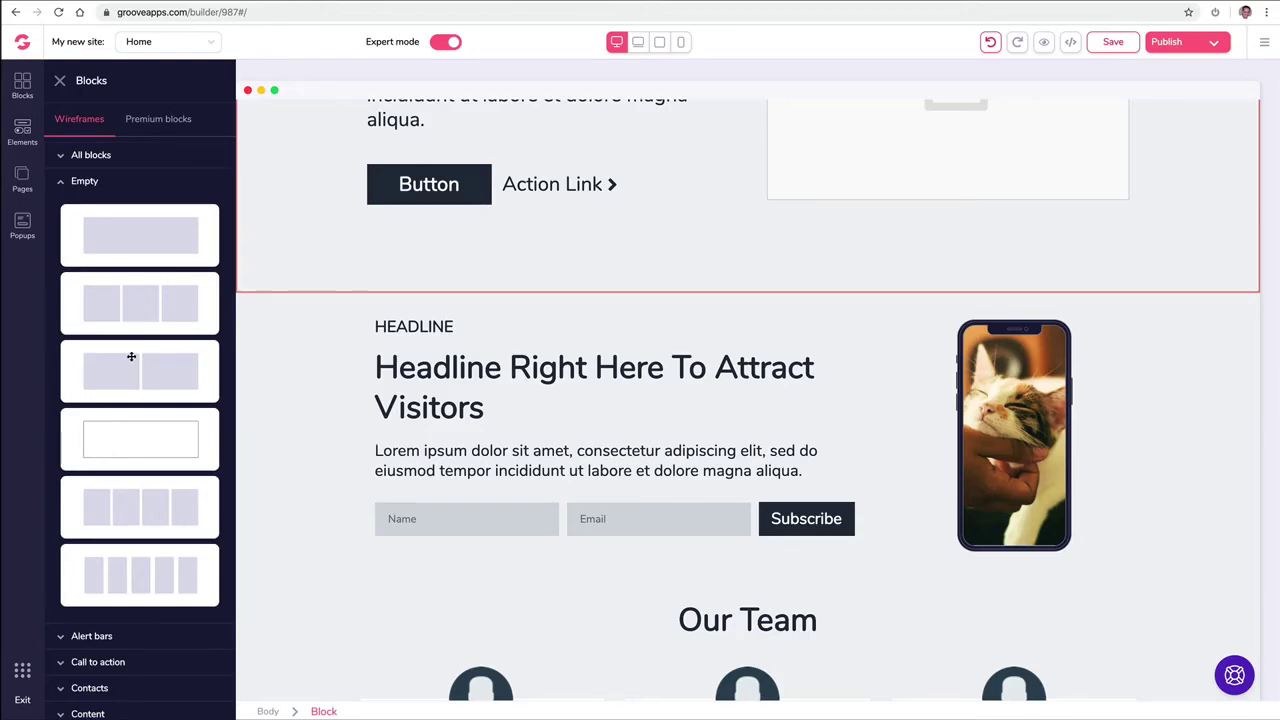
pyautogui.moveTo(131, 300); pyautogui.dragTo(483, 323)
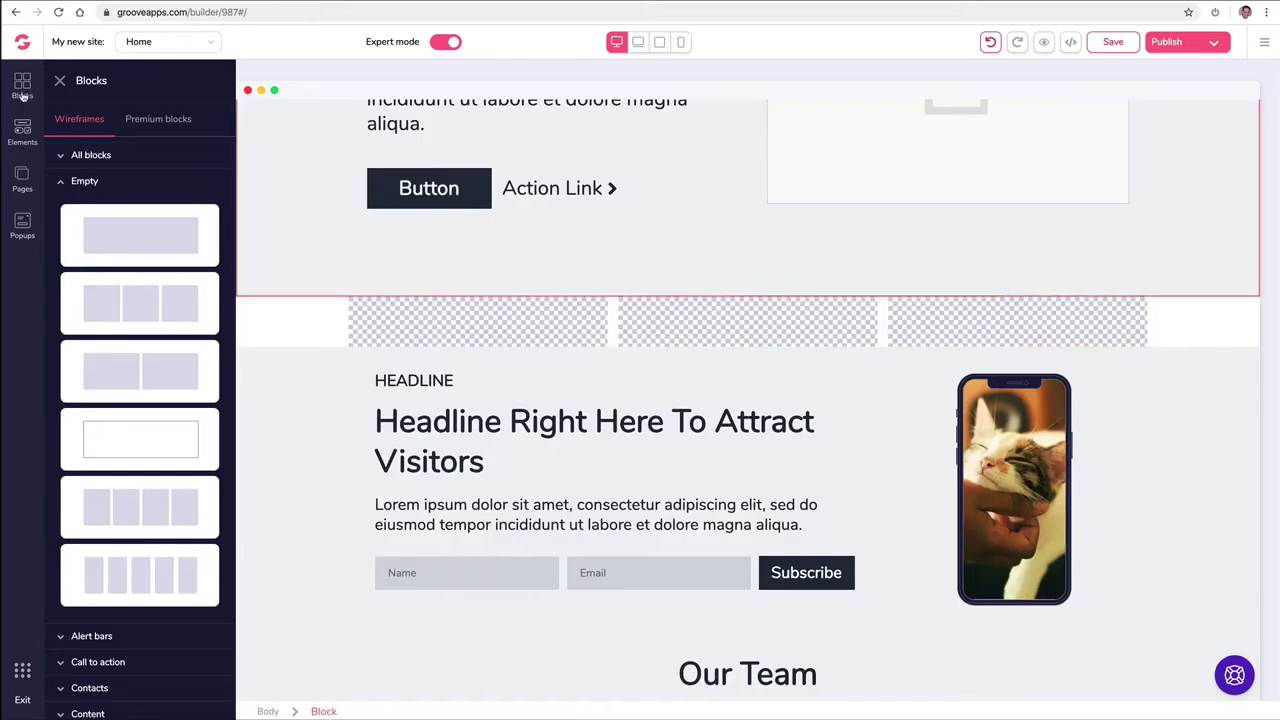
pyautogui.click(24, 132)
# Step: Place a Paragraph in column one, a YouTube Video in column two, and a Laptop mockup in column three
pyautogui.scroll(-3, 145, 278)
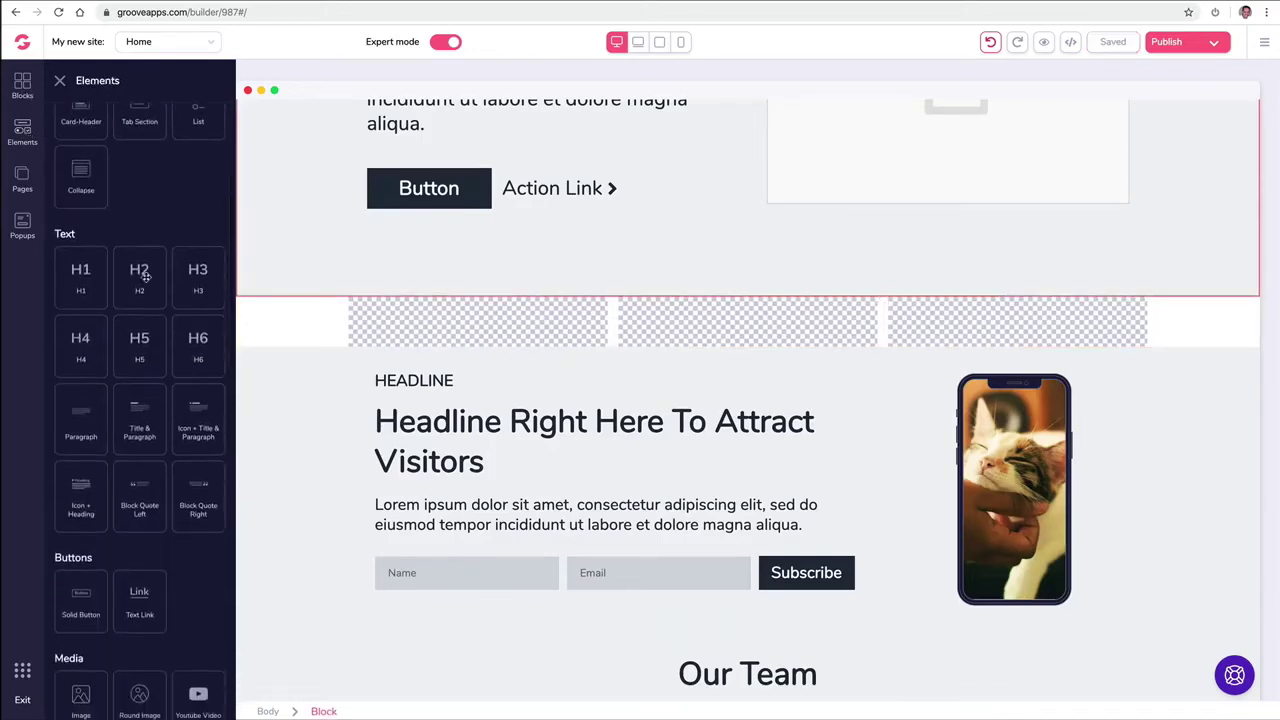
pyautogui.scroll(-1, 145, 278)
pyautogui.moveTo(80, 398); pyautogui.dragTo(468, 340)
pyautogui.scroll(-2, 109, 357)
pyautogui.scroll(-2, 109, 360)
pyautogui.moveTo(198, 405); pyautogui.dragTo(747, 345)
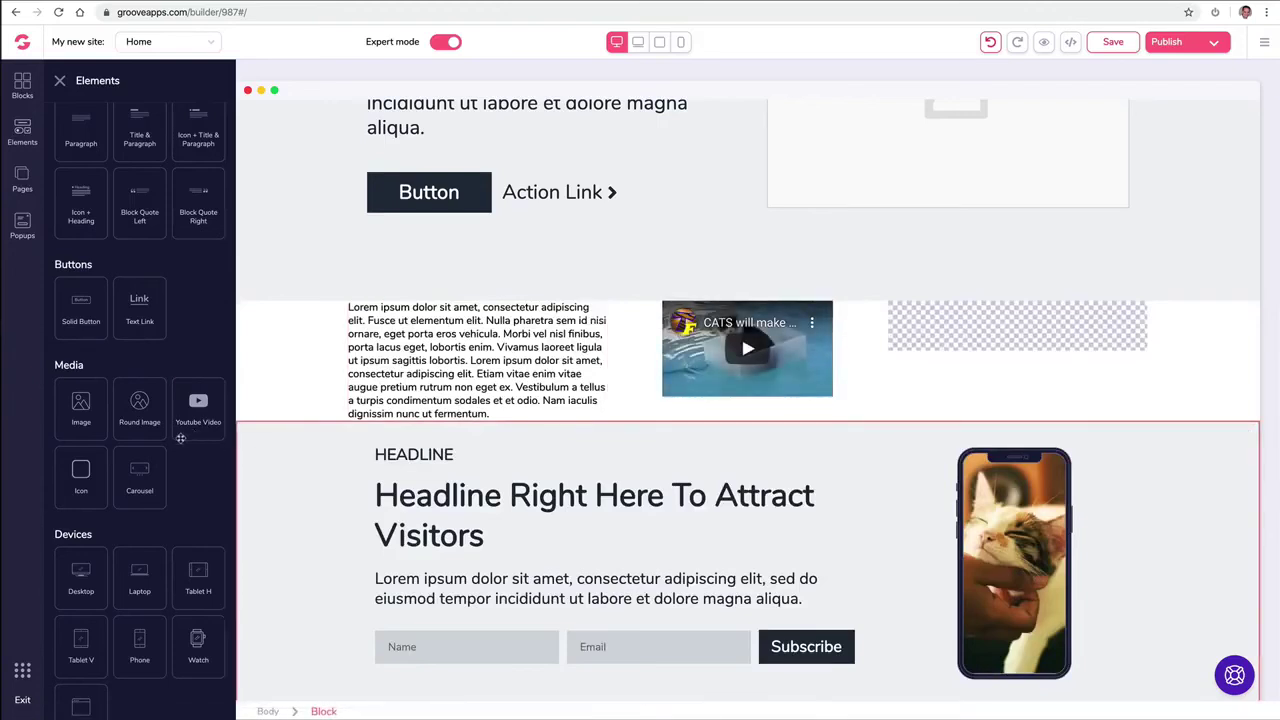
pyautogui.scroll(-1, 172, 443)
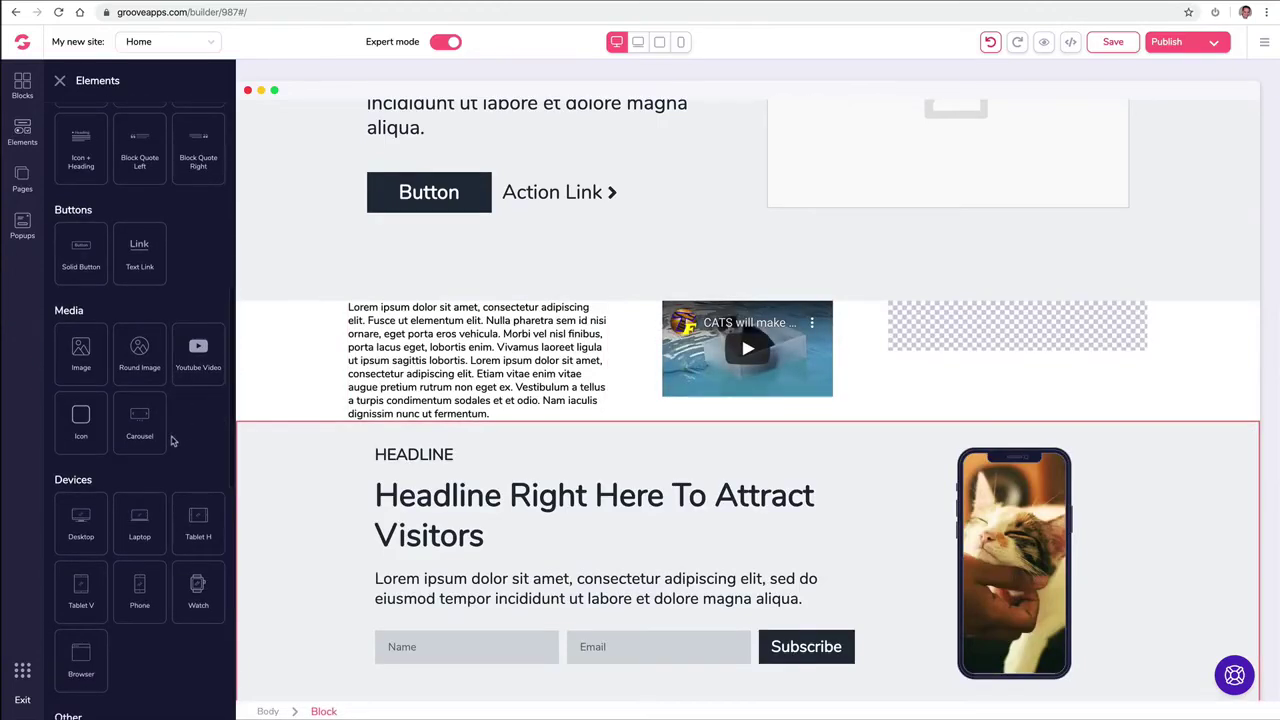
pyautogui.scroll(-2, 172, 441)
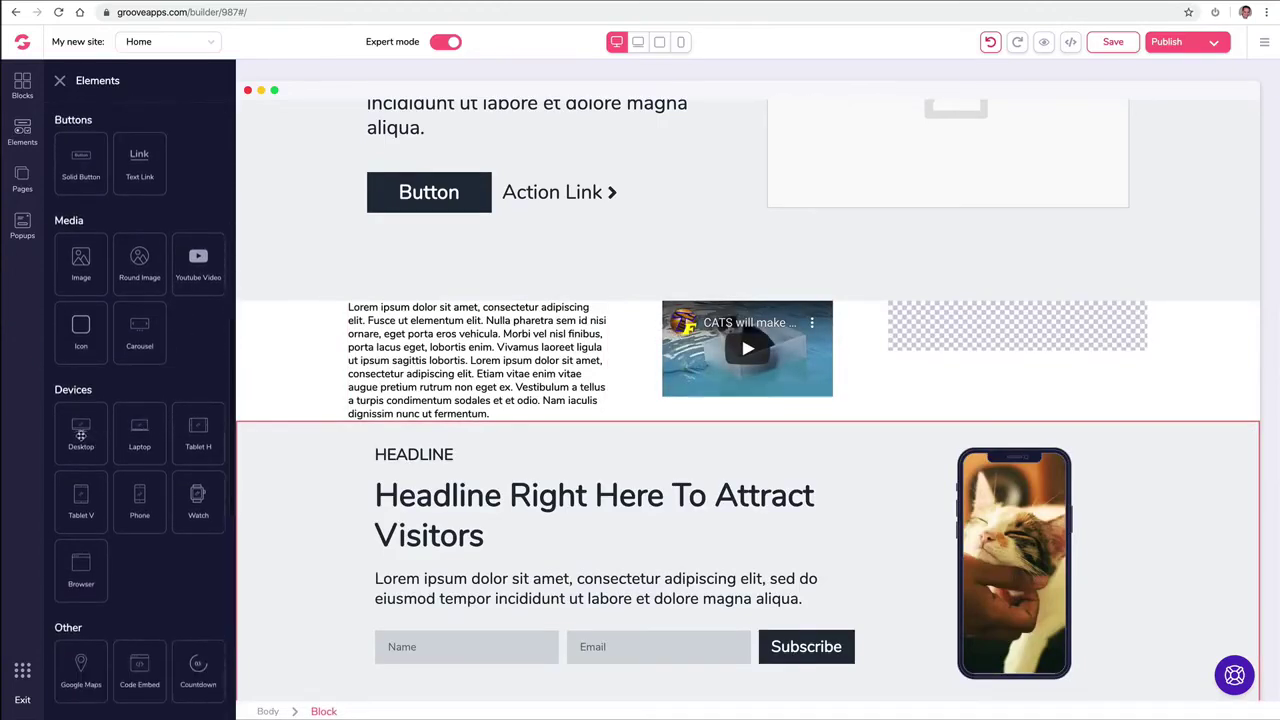
pyautogui.moveTo(139, 433); pyautogui.dragTo(935, 370)
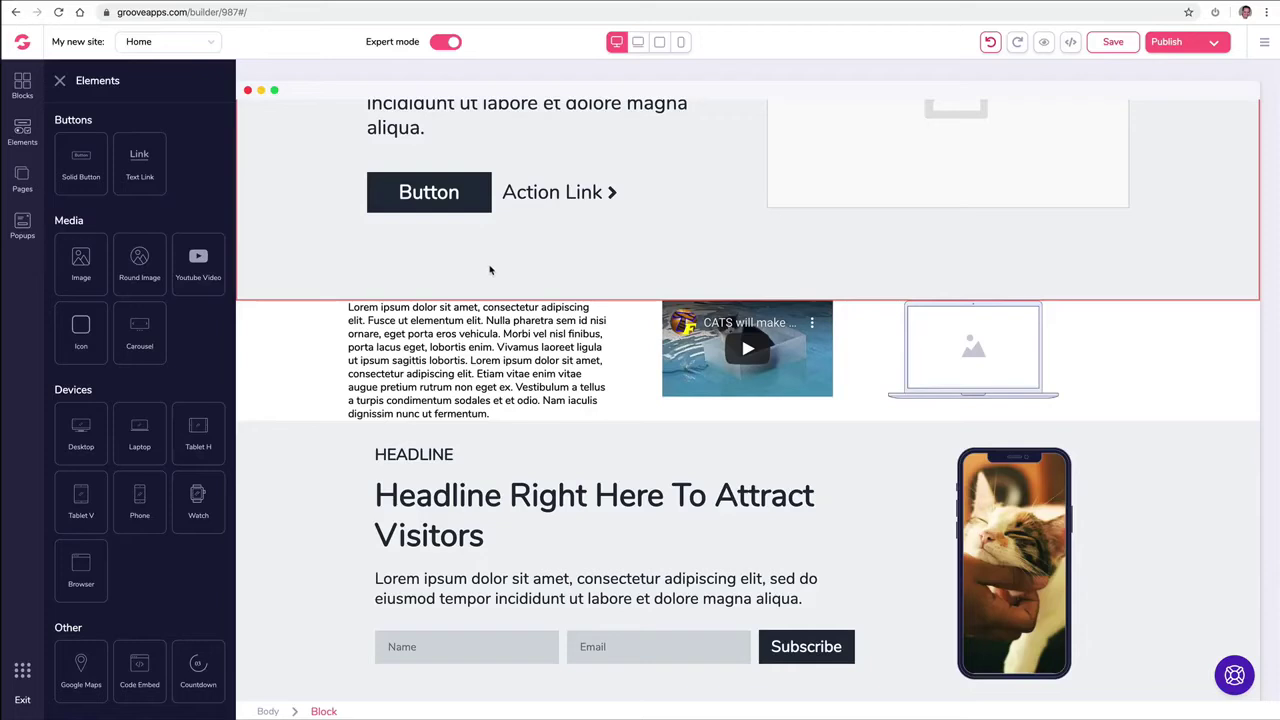
pyautogui.click(688, 332)
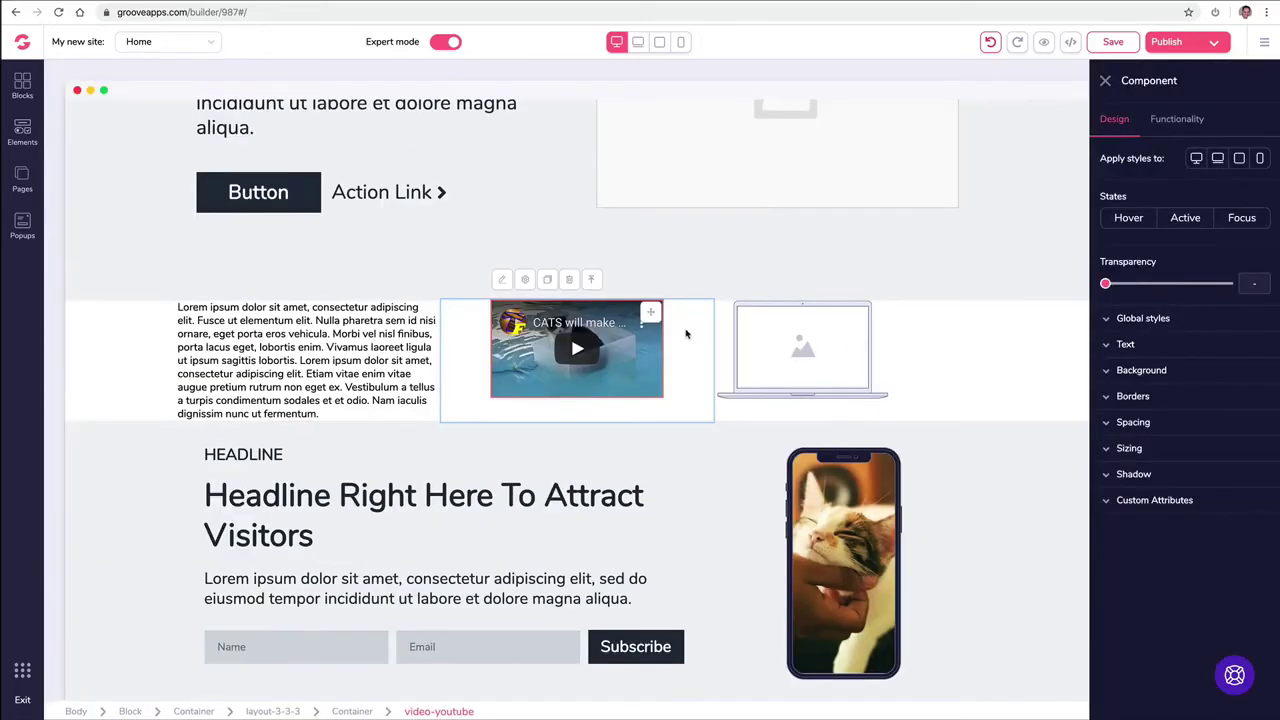
# Step: Paste a new YouTube video ID into the video's settings and load it
pyautogui.click(1167, 124)
pyautogui.doubleClick(1165, 180)
pyautogui.write('k2m2g3UCKIQ')
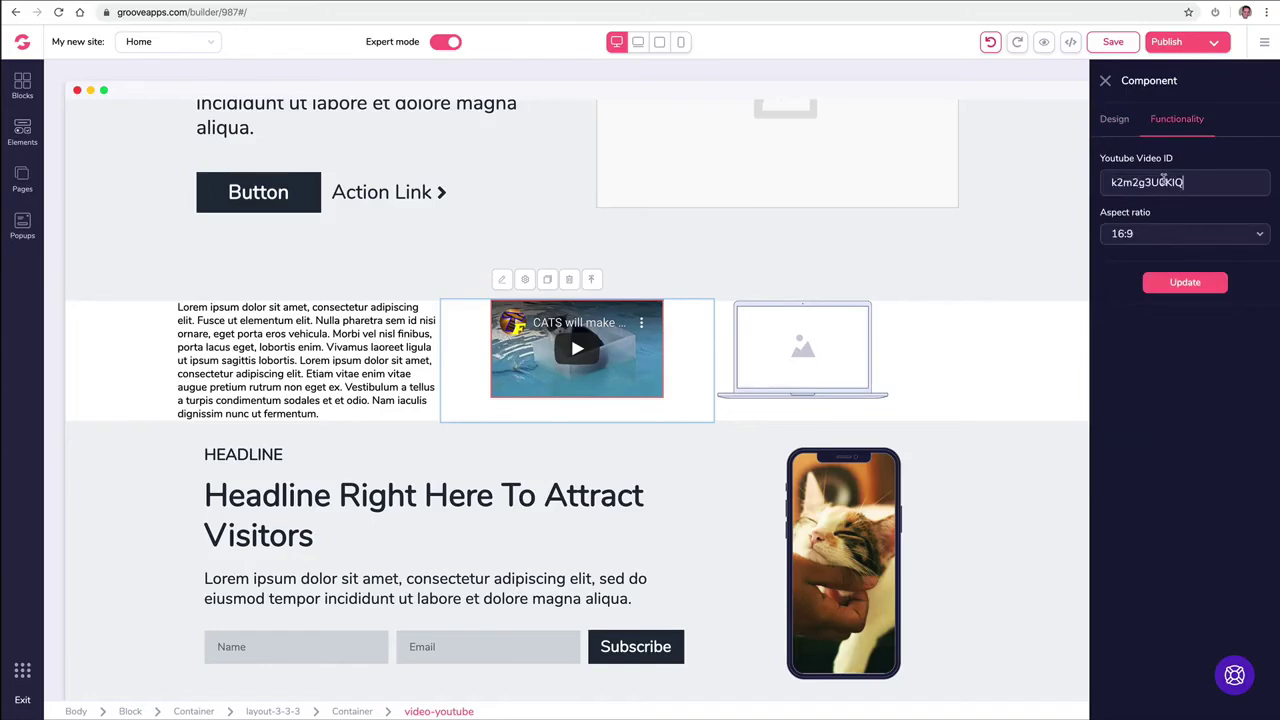
pyautogui.click(1180, 283)
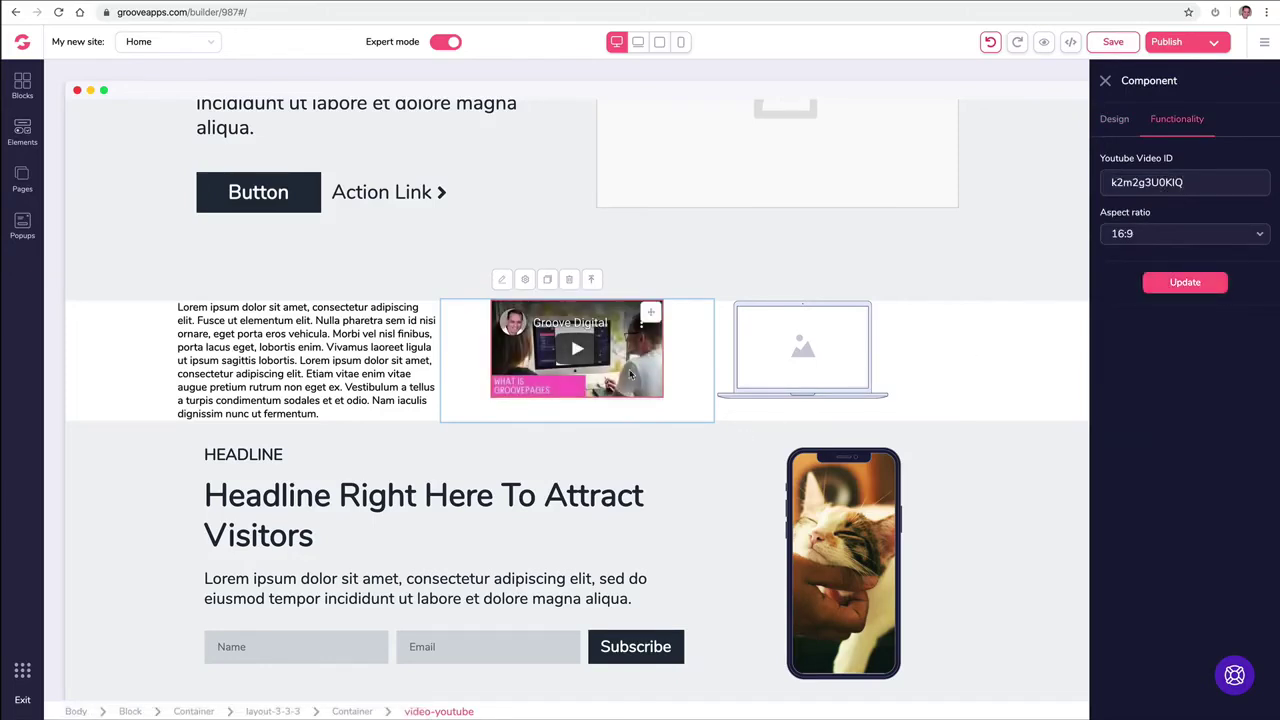
pyautogui.click(1105, 80)
# Step: Move the video under the HEADLINE label and size it to three-quarters of its parent's width
pyautogui.moveTo(738, 313); pyautogui.dragTo(400, 530)
pyautogui.scroll(-3, 523, 440)
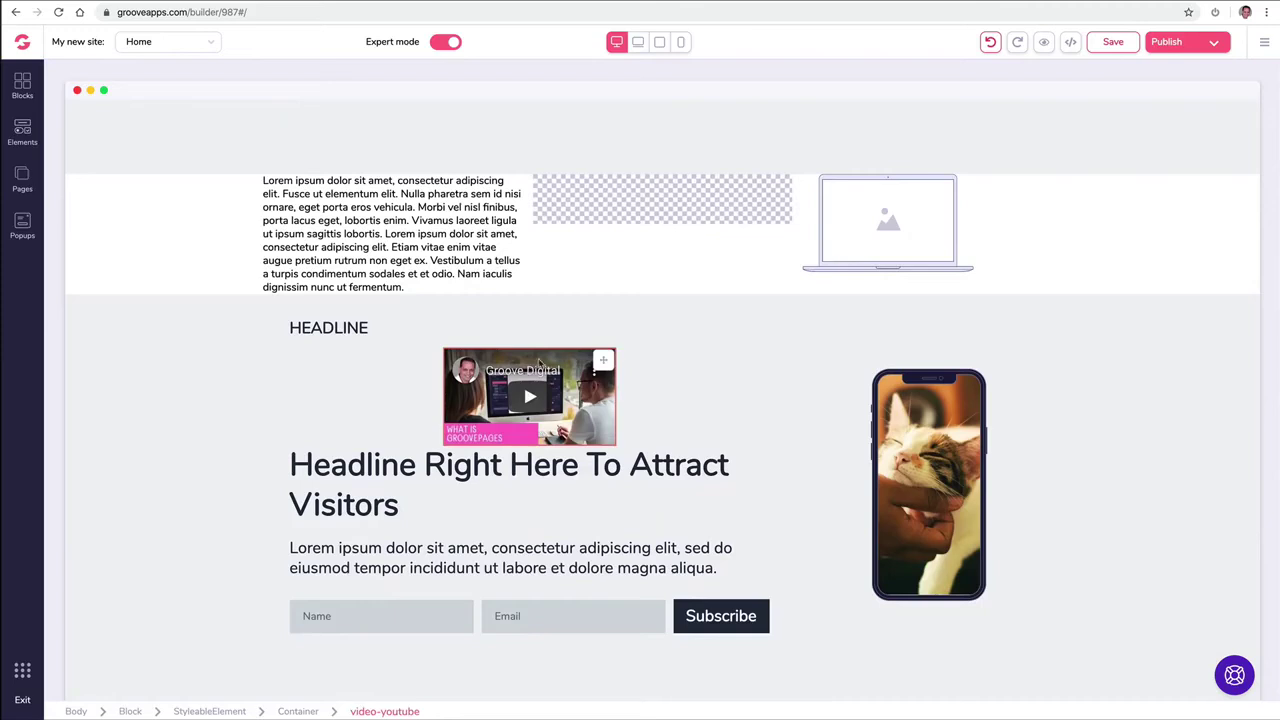
pyautogui.click(479, 383)
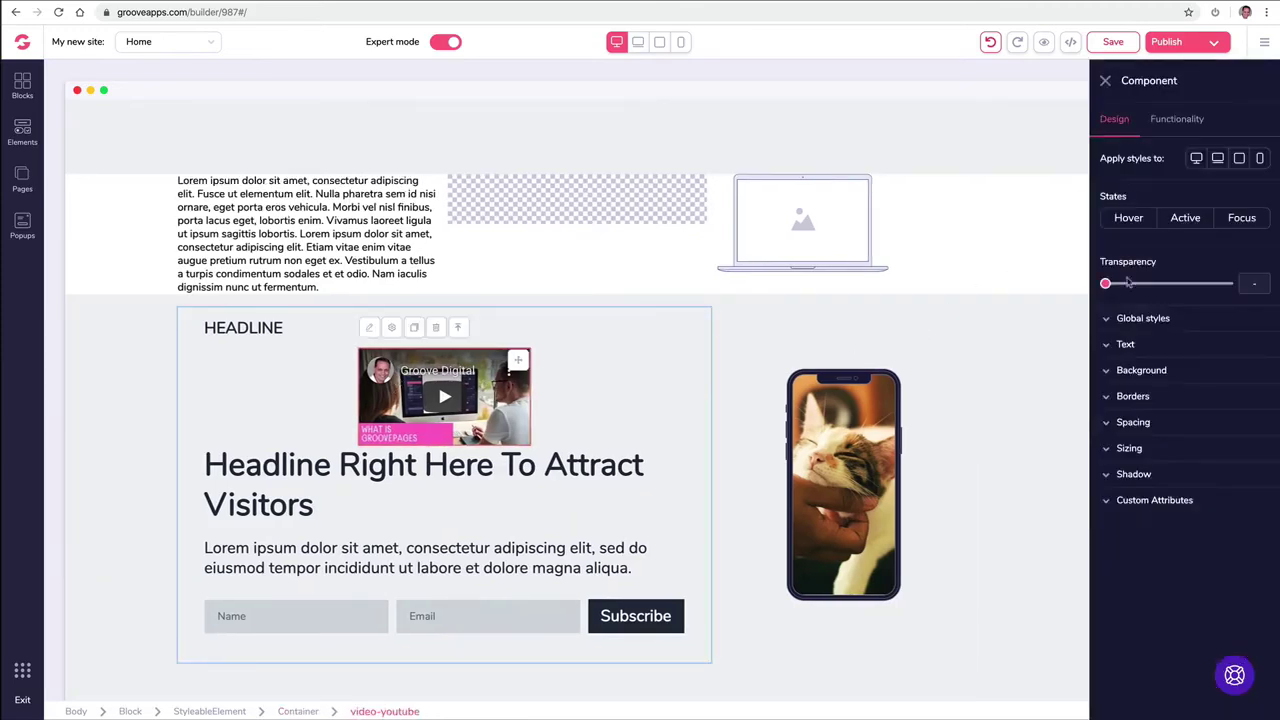
pyautogui.click(1112, 449)
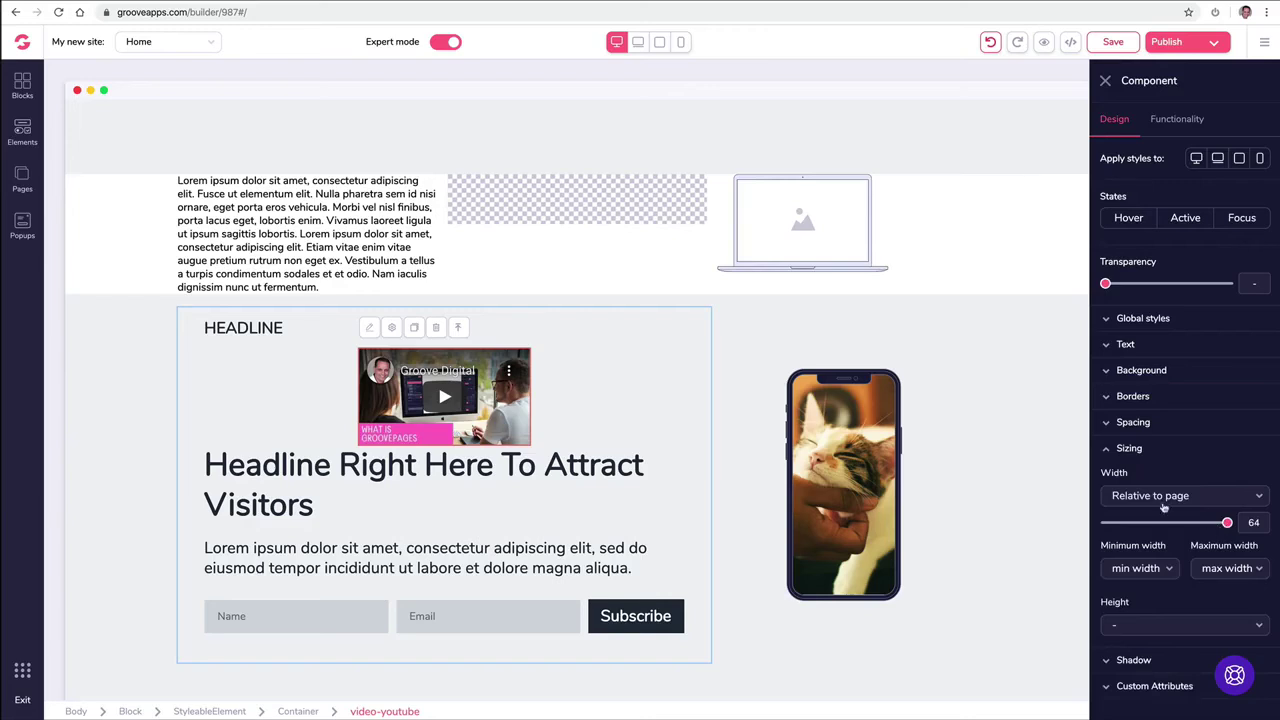
pyautogui.click(1163, 497)
pyautogui.click(1153, 600)
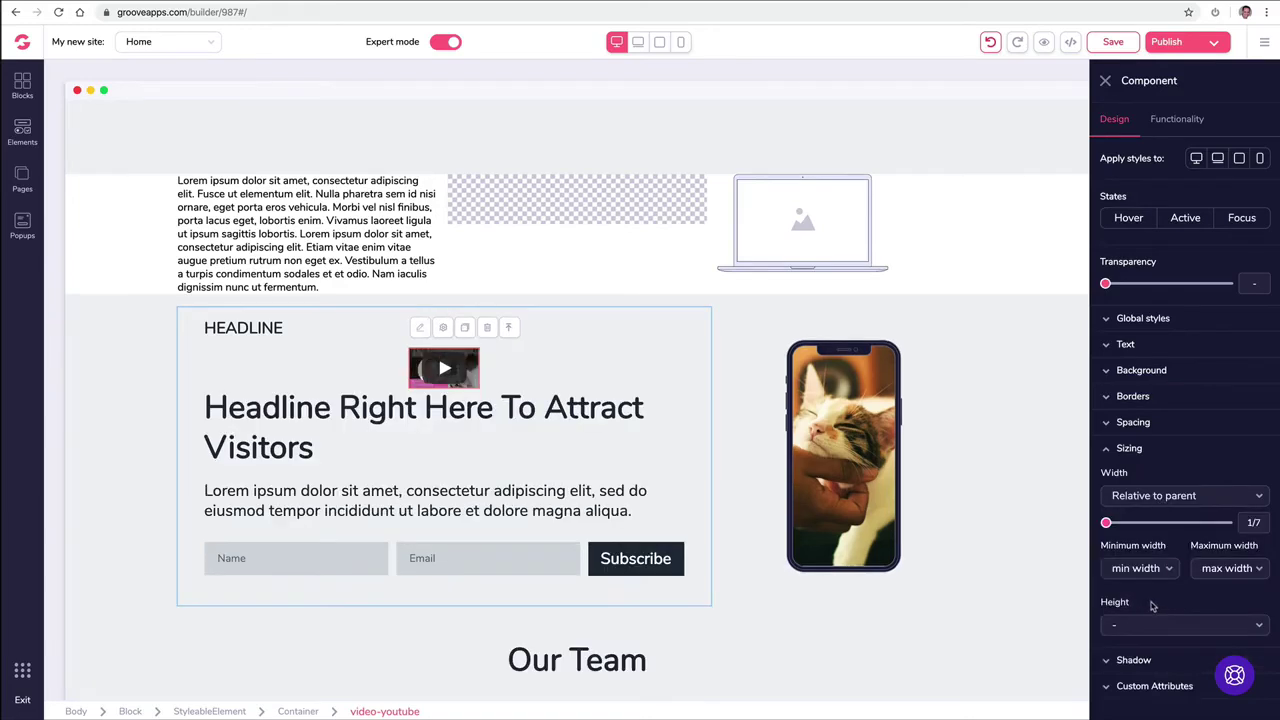
pyautogui.moveTo(1106, 523); pyautogui.dragTo(1197, 523)
pyautogui.click(1029, 474)
# Step: Delete the YouTube video from the headline section
pyautogui.click(375, 326)
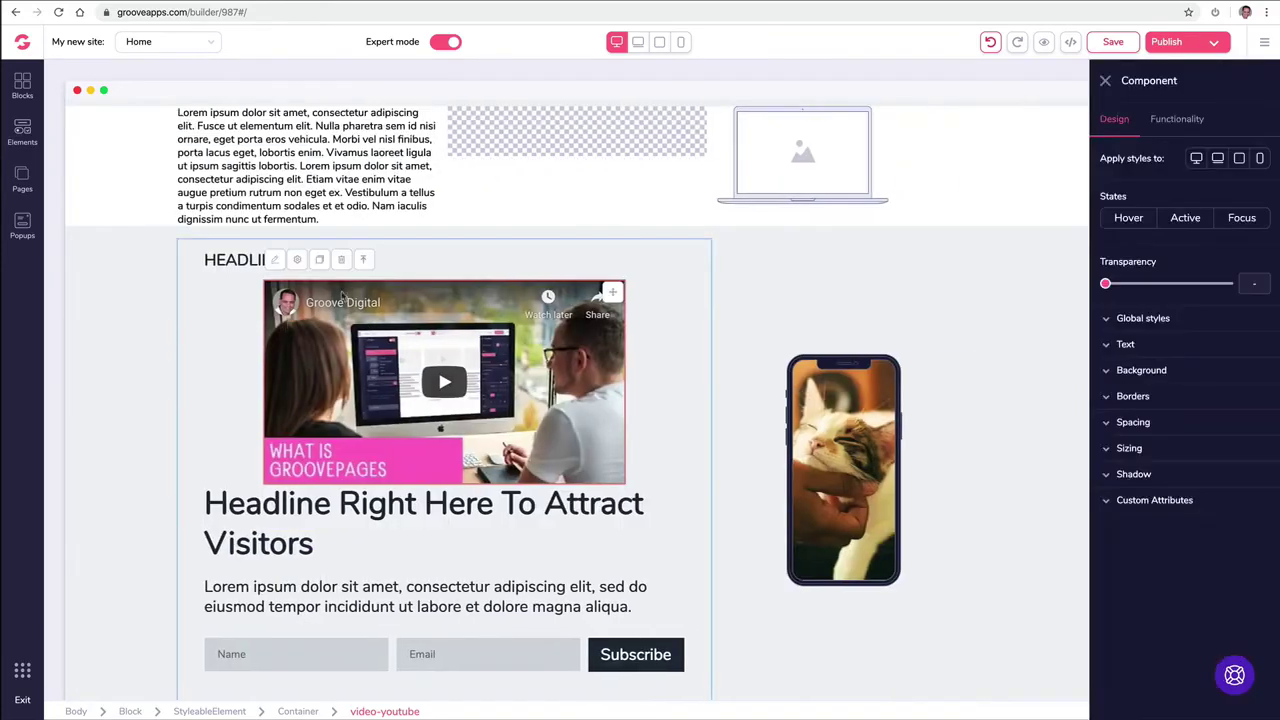
pyautogui.click(343, 262)
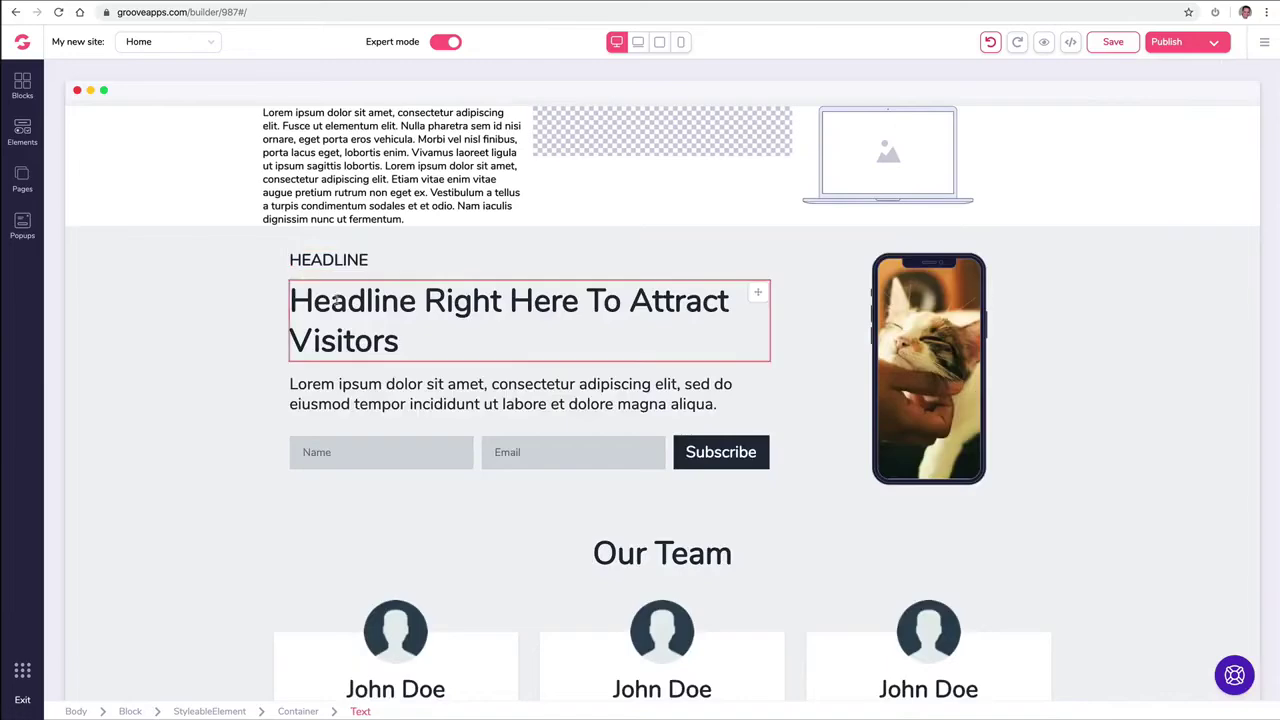
pyautogui.scroll(3, 277, 249)
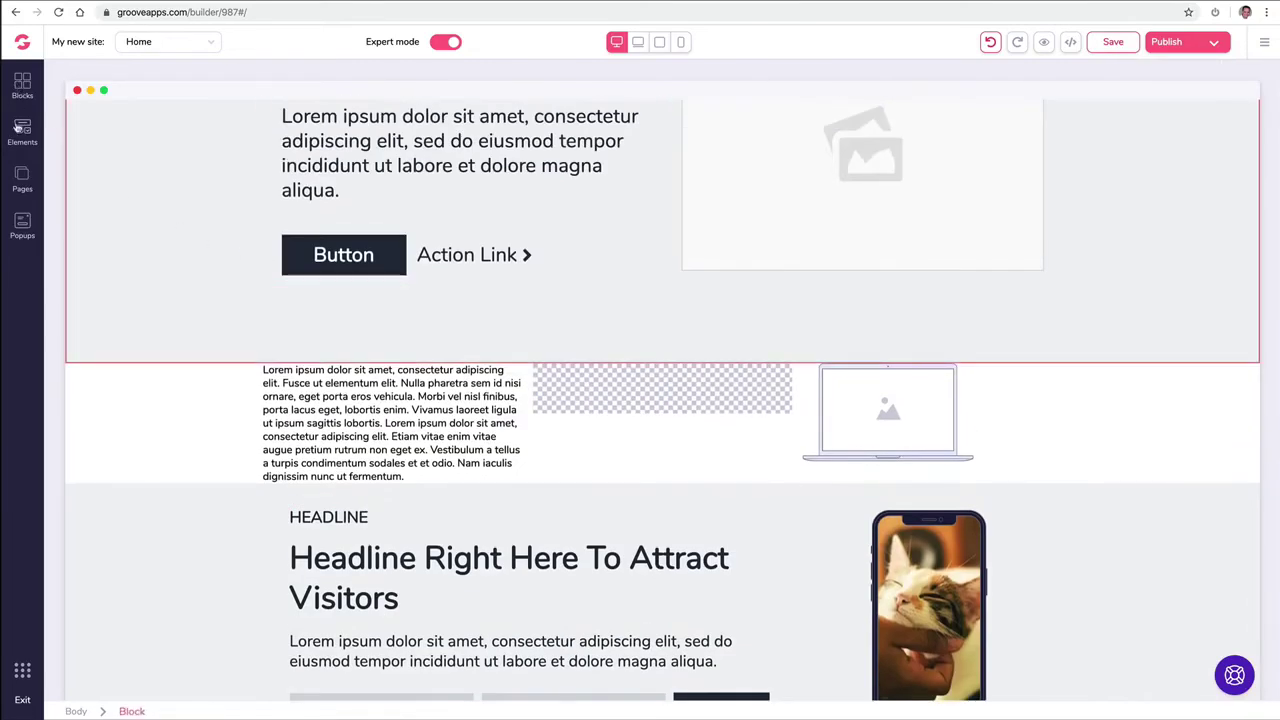
# Step: Drop a Code Embed element onto the page and save its source code editor
pyautogui.click(22, 130)
pyautogui.scroll(-5, 124, 215)
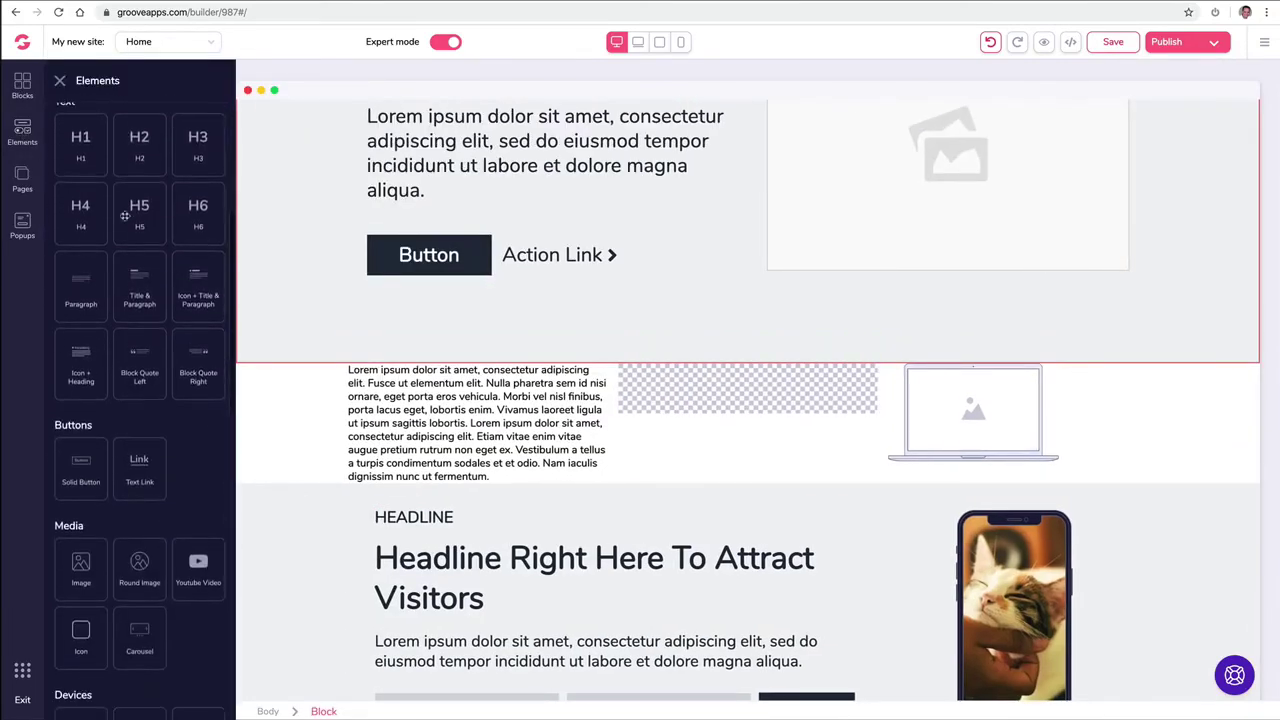
pyautogui.scroll(-5, 125, 216)
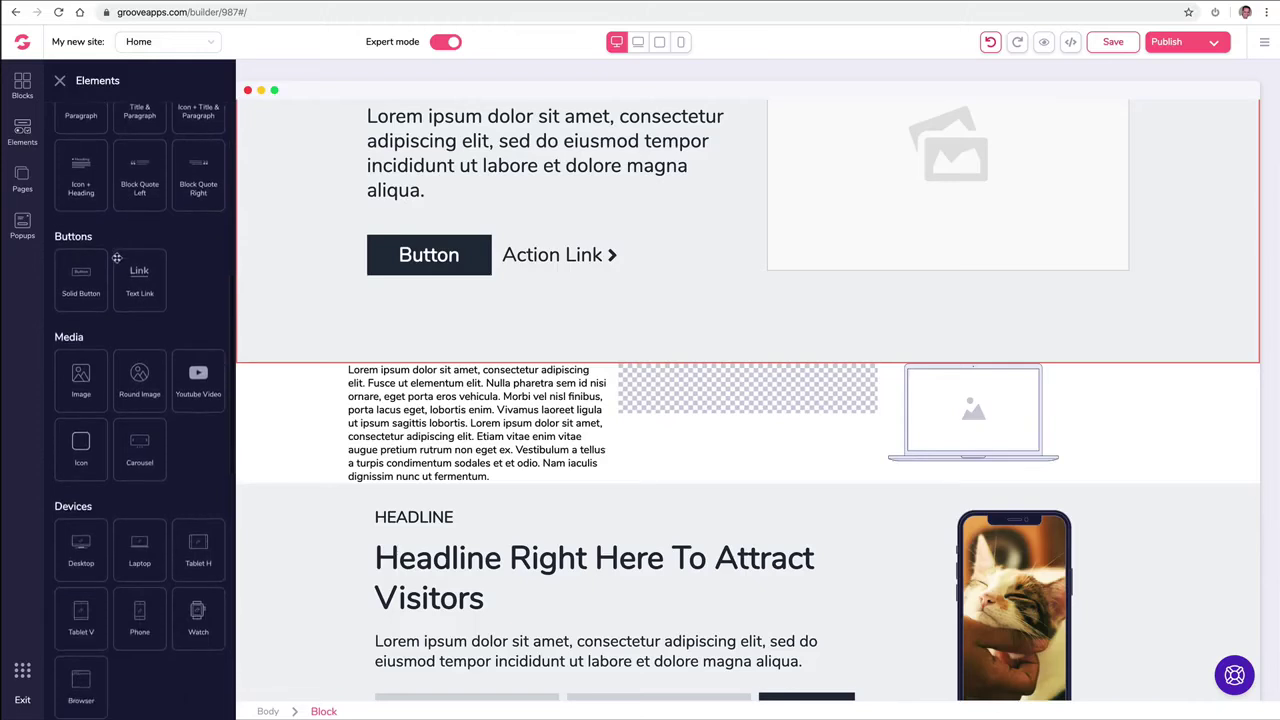
pyautogui.scroll(-1, 125, 400)
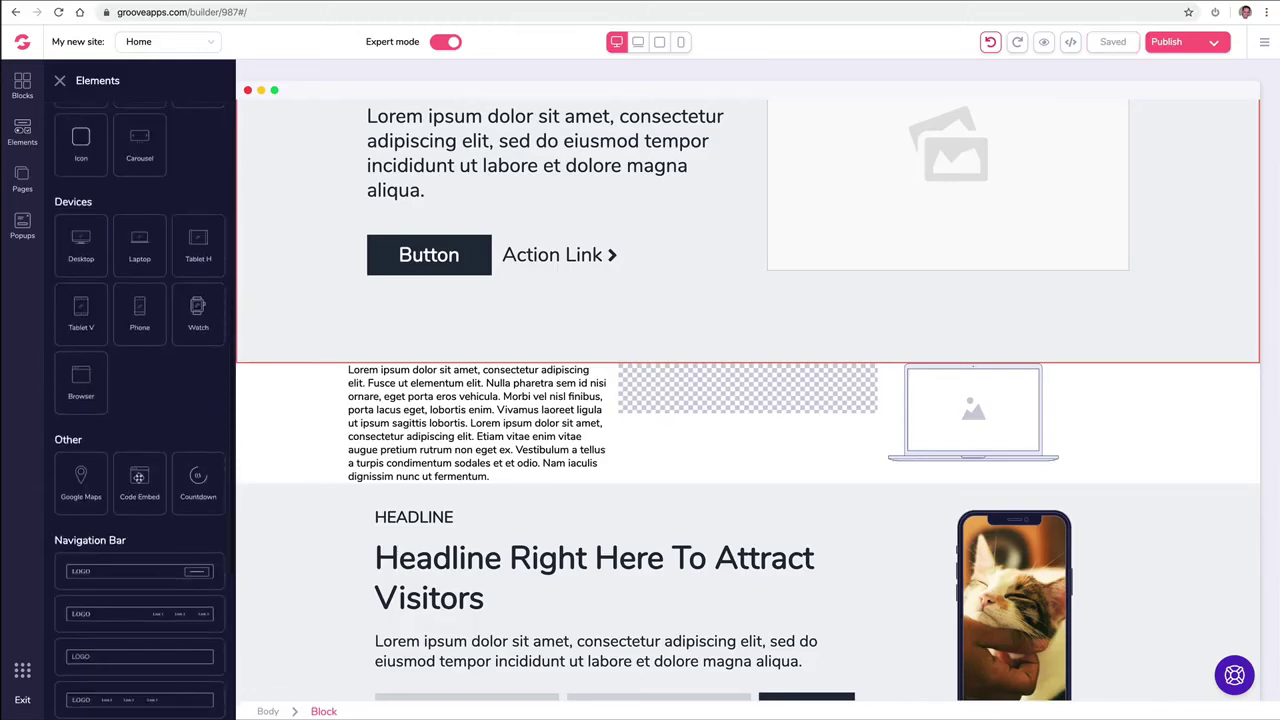
pyautogui.moveTo(139, 478); pyautogui.dragTo(686, 400)
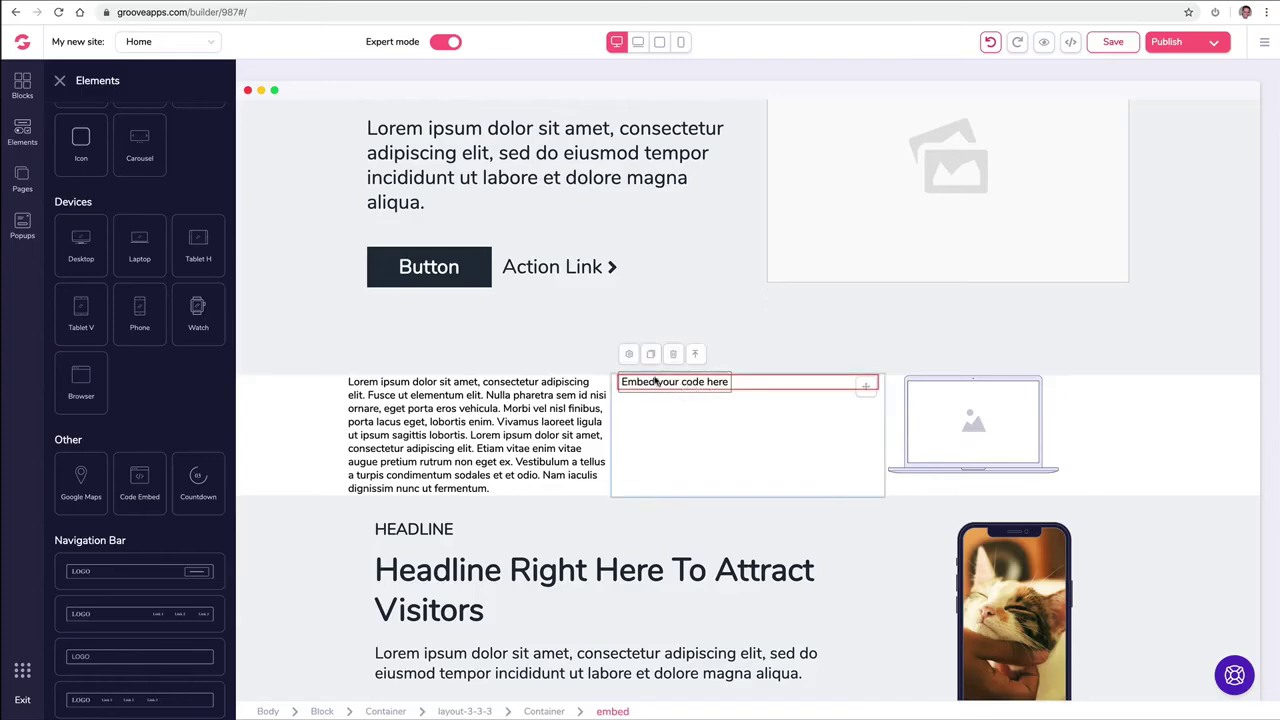
pyautogui.click(630, 356)
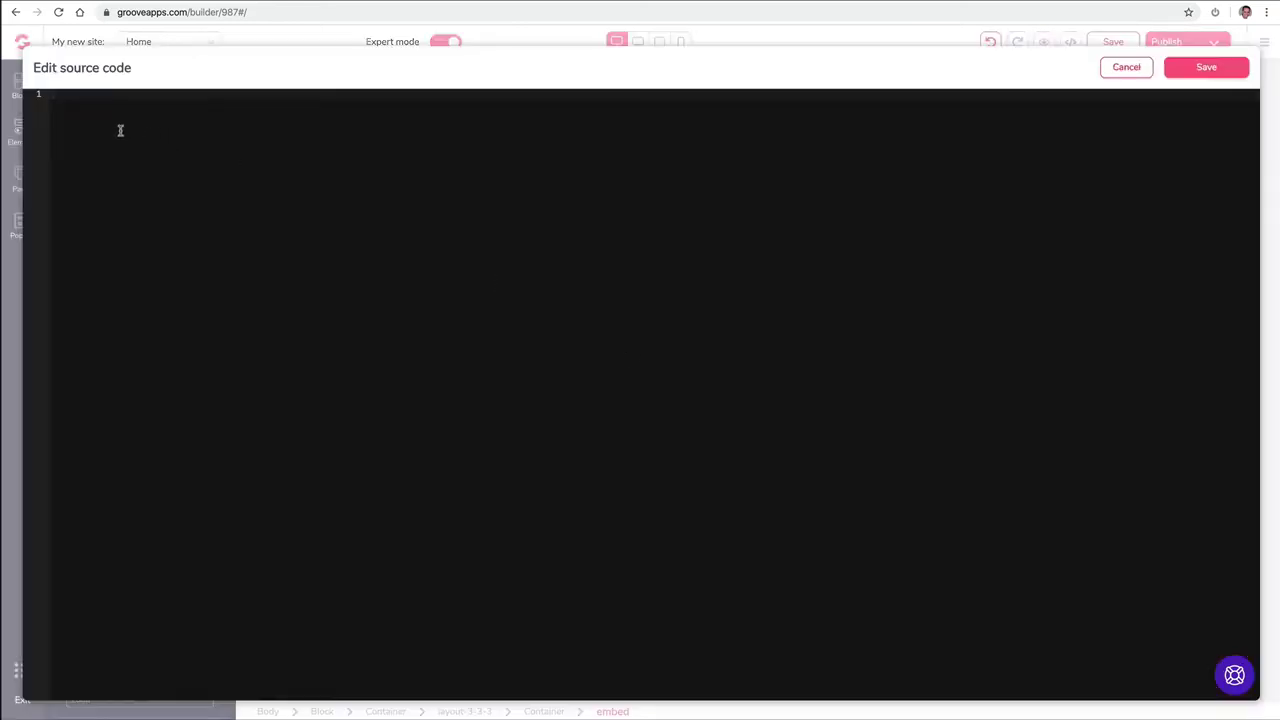
pyautogui.click(1206, 67)
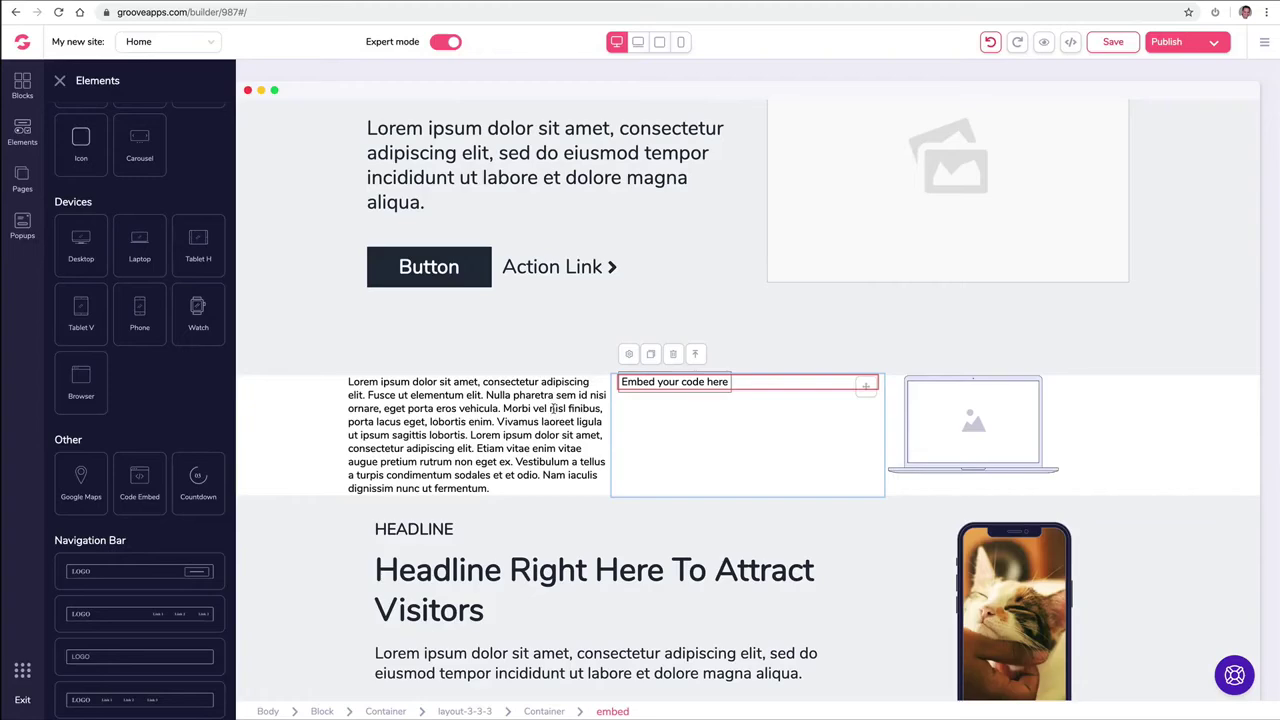
# Step: Delete the row of small lorem ipsum text and laptop image
pyautogui.scroll(-1, 425, 400)
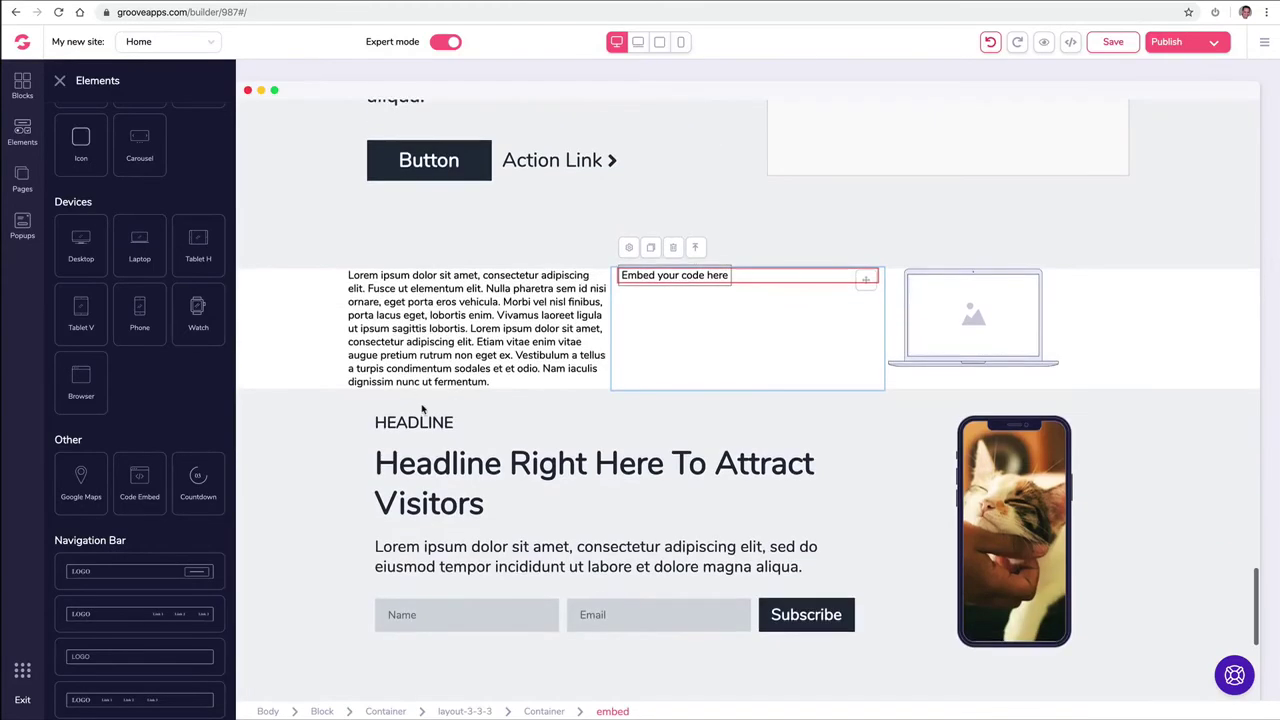
pyautogui.click(290, 300)
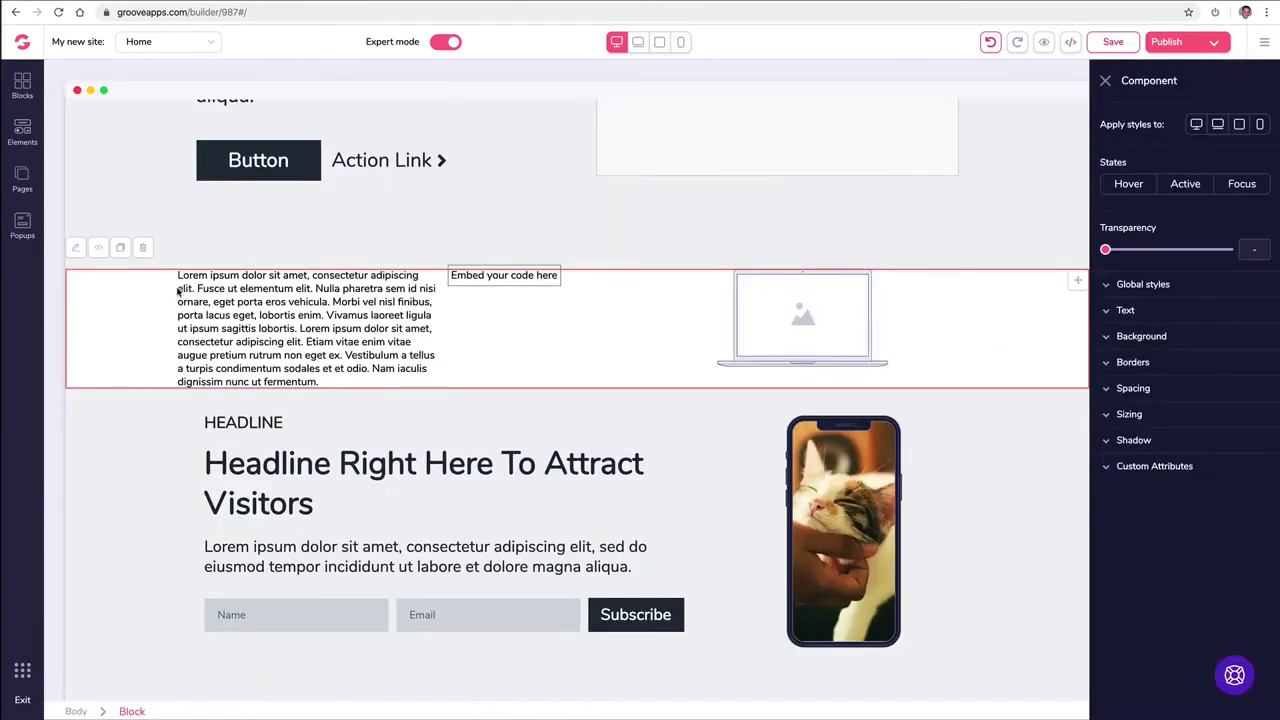
pyautogui.click(143, 248)
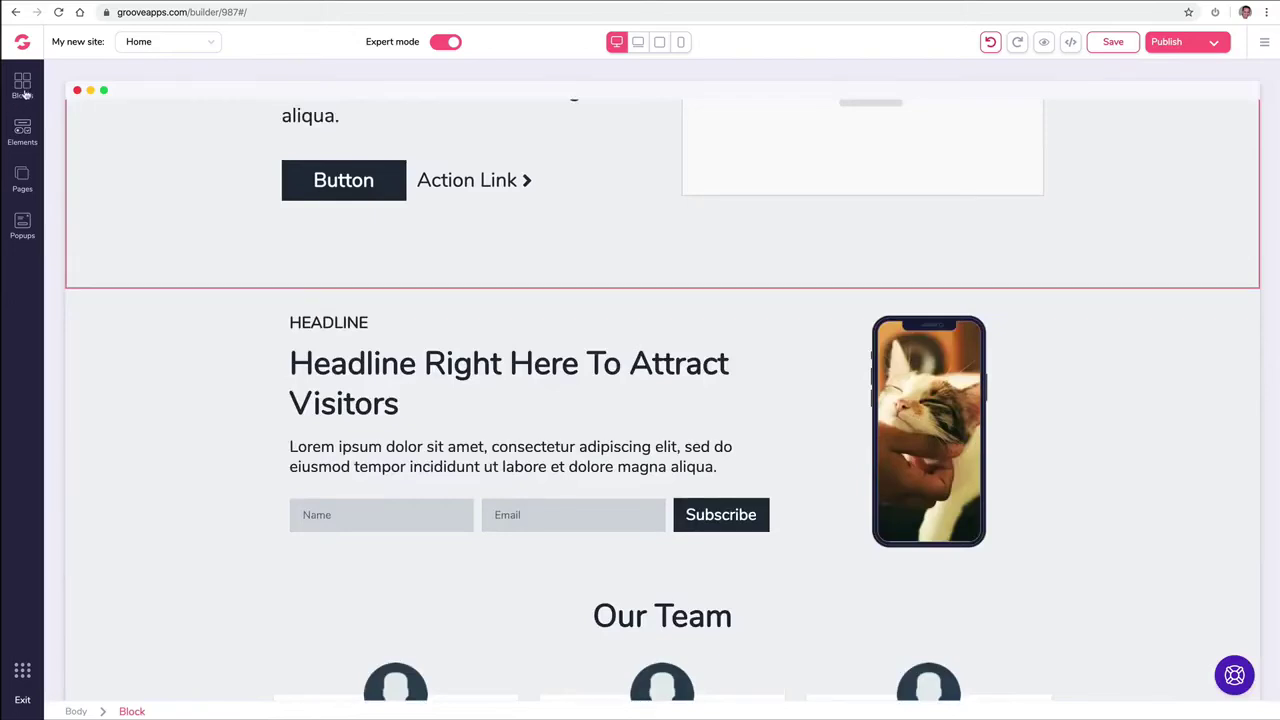
pyautogui.click(22, 87)
# Step: Add an empty block above the HEADLINE section and drop a Collapse element into it
pyautogui.click(85, 181)
pyautogui.moveTo(145, 230); pyautogui.dragTo(495, 312)
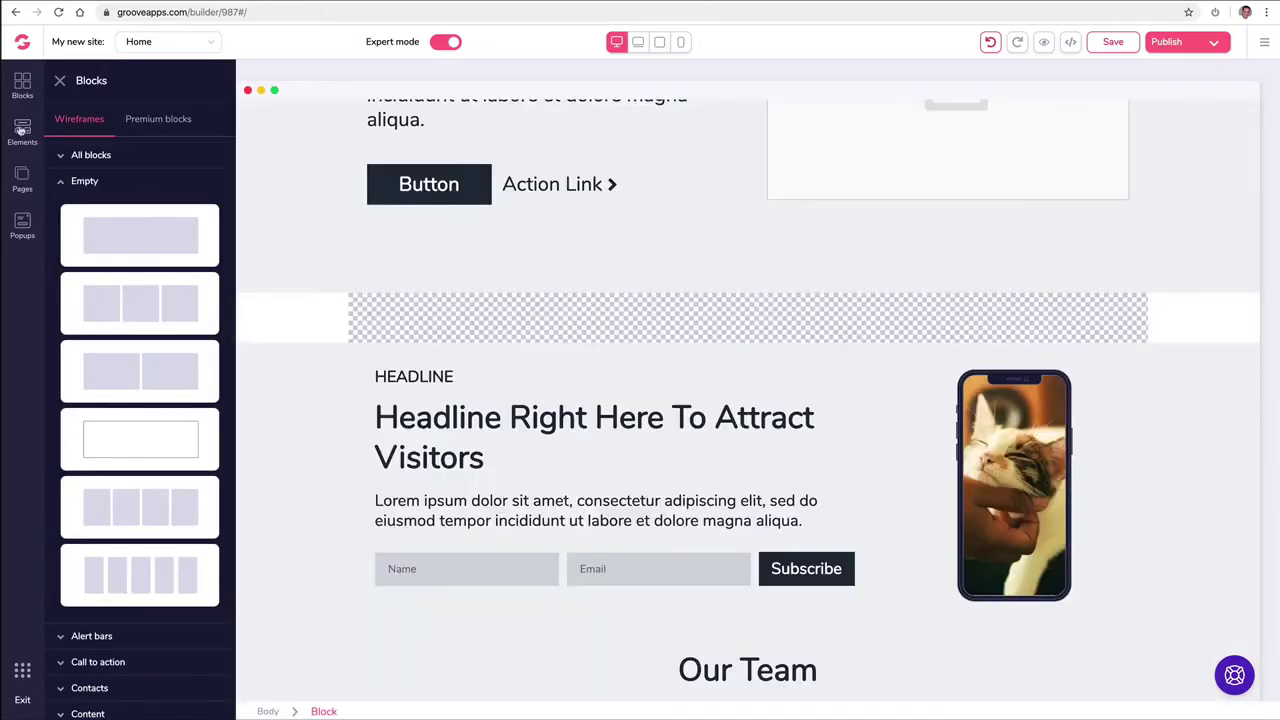
pyautogui.click(21, 130)
pyautogui.scroll(-1, 157, 257)
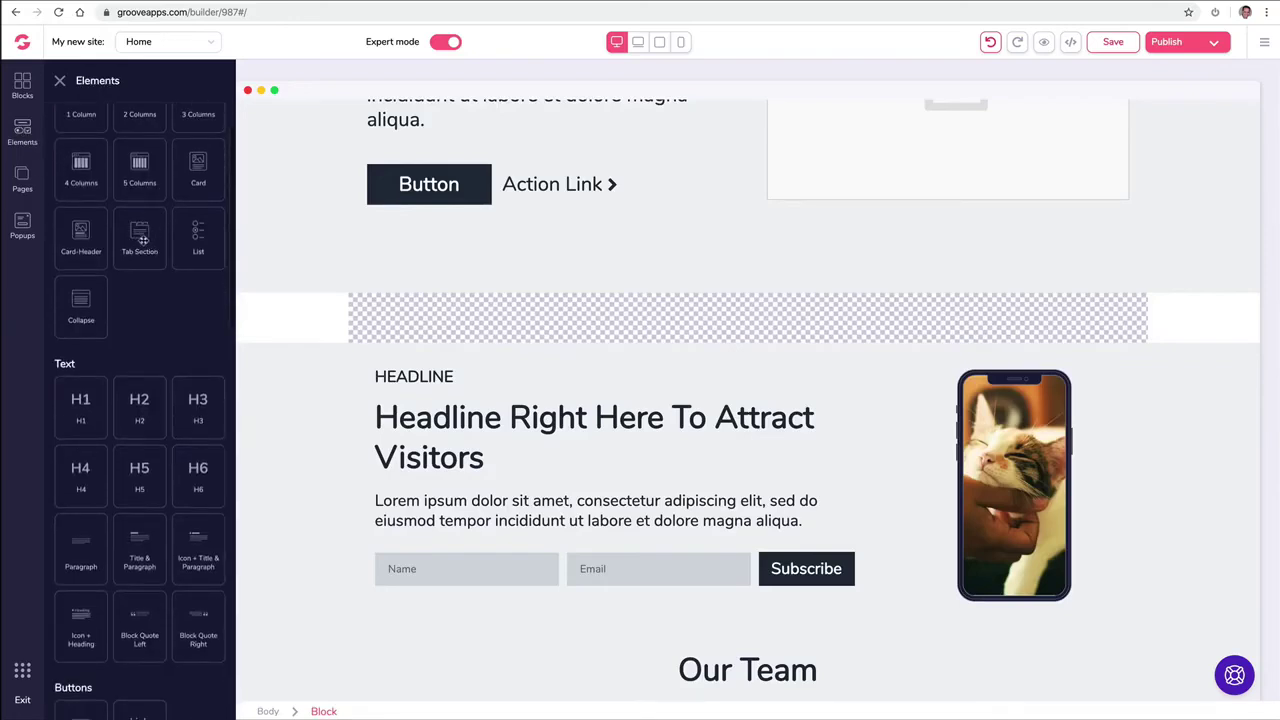
pyautogui.scroll(-3, 147, 234)
pyautogui.scroll(2, 120, 270)
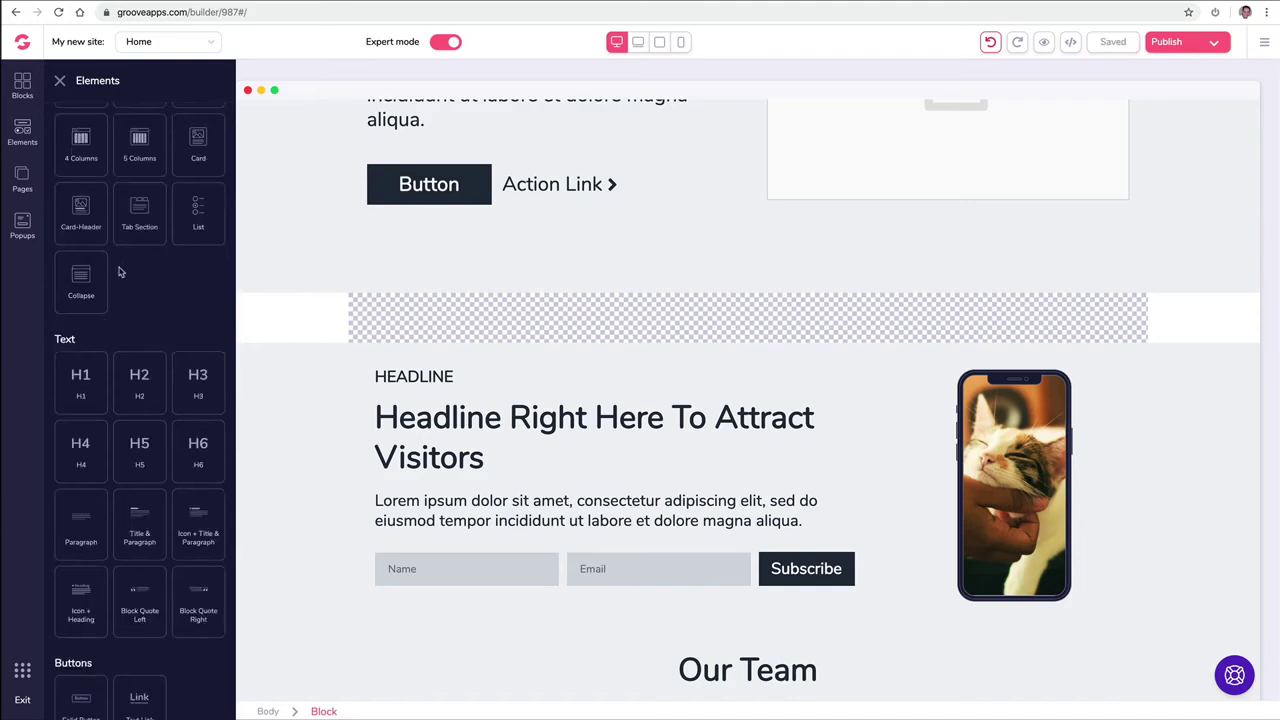
pyautogui.moveTo(81, 277); pyautogui.dragTo(506, 329)
# Step: Move the Collapse block and add a second Collapse element
pyautogui.click(300, 340)
pyautogui.moveTo(300, 340); pyautogui.dragTo(453, 356)
pyautogui.moveTo(81, 277); pyautogui.dragTo(334, 395)
# Step: Select the whole collapse block and delete it
pyautogui.click(343, 418)
pyautogui.click(364, 350)
pyautogui.click(383, 341)
pyautogui.click(319, 341)
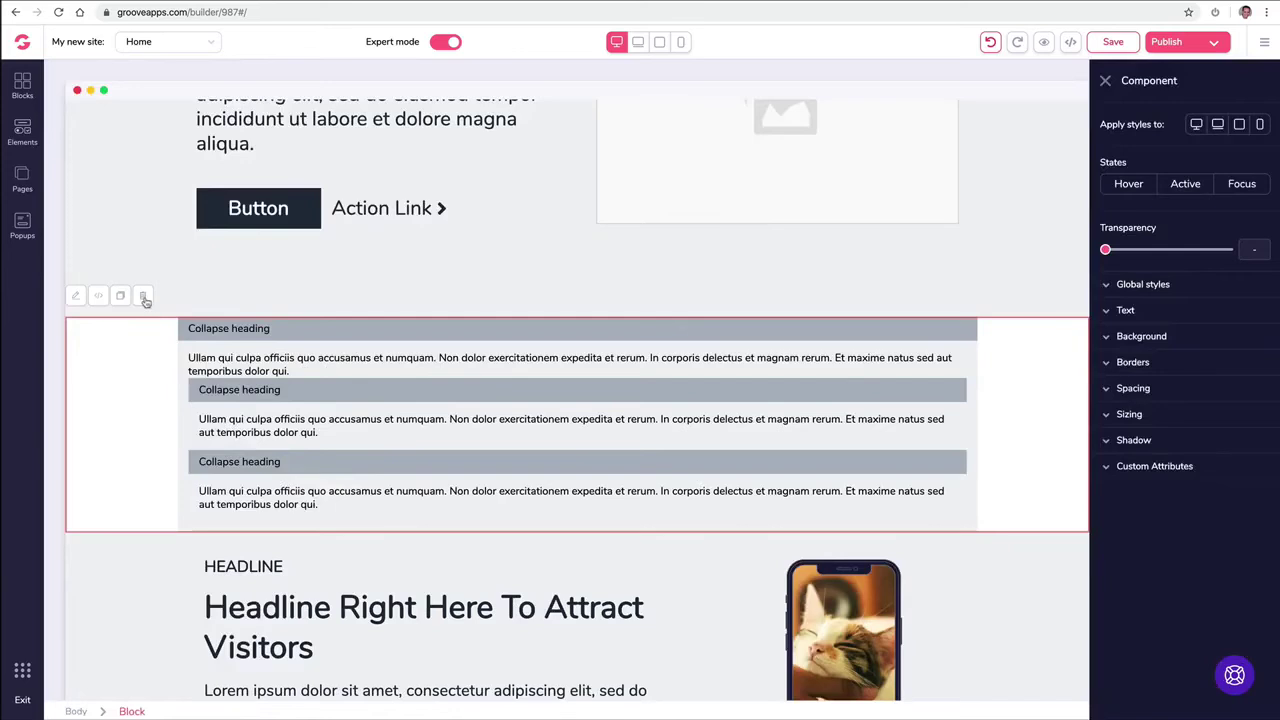
pyautogui.click(138, 296)
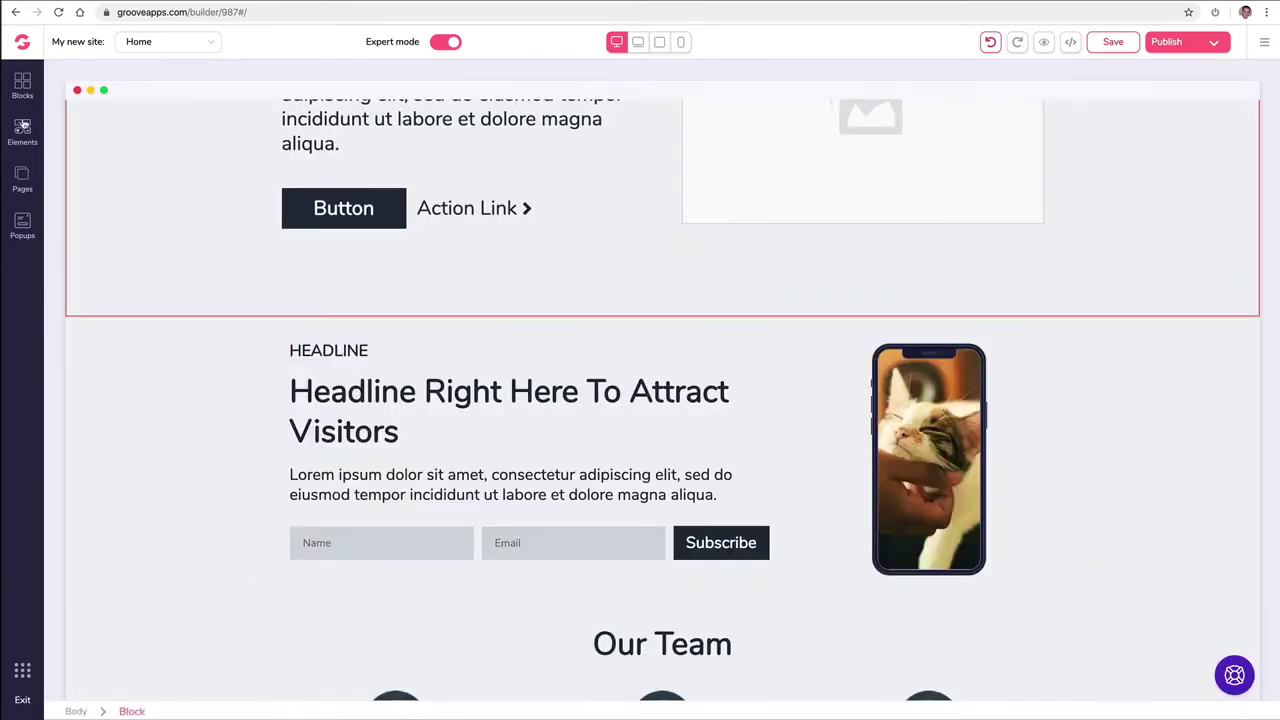
pyautogui.click(23, 86)
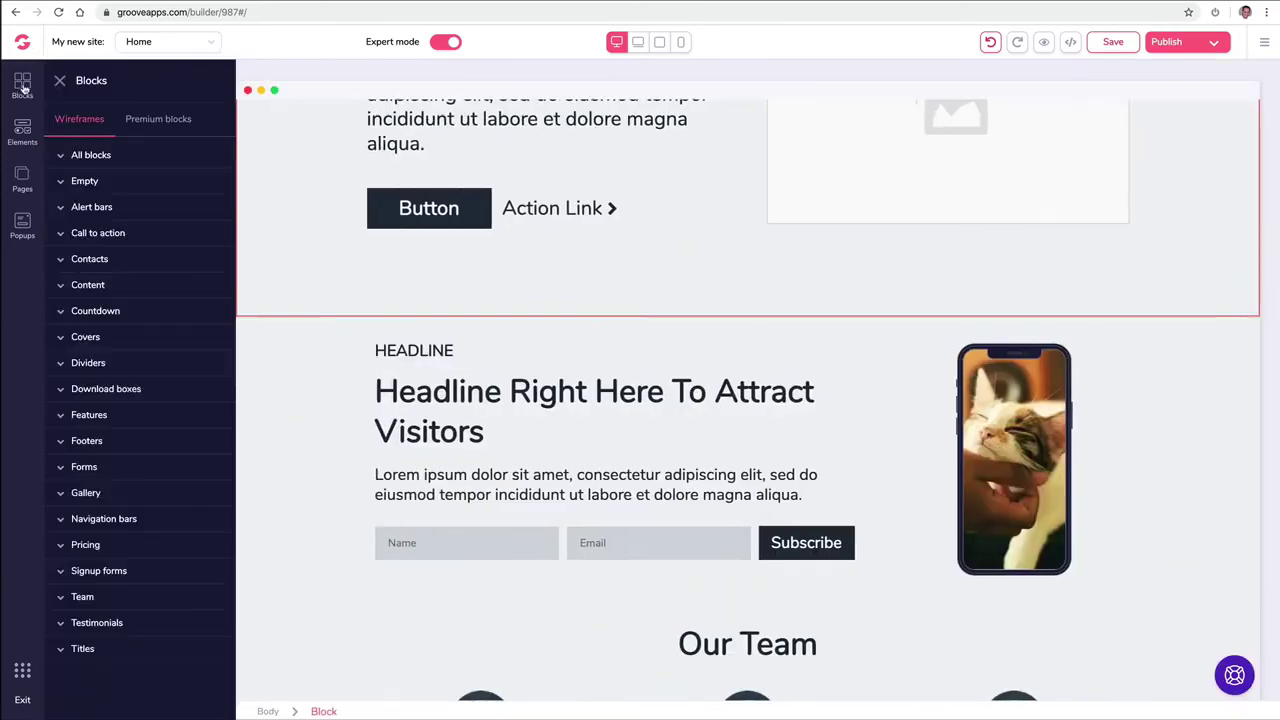
# Step: Add an empty block below the sign-up form section and drop a Carousel into it
pyautogui.click(85, 181)
pyautogui.moveTo(142, 245); pyautogui.dragTo(580, 626)
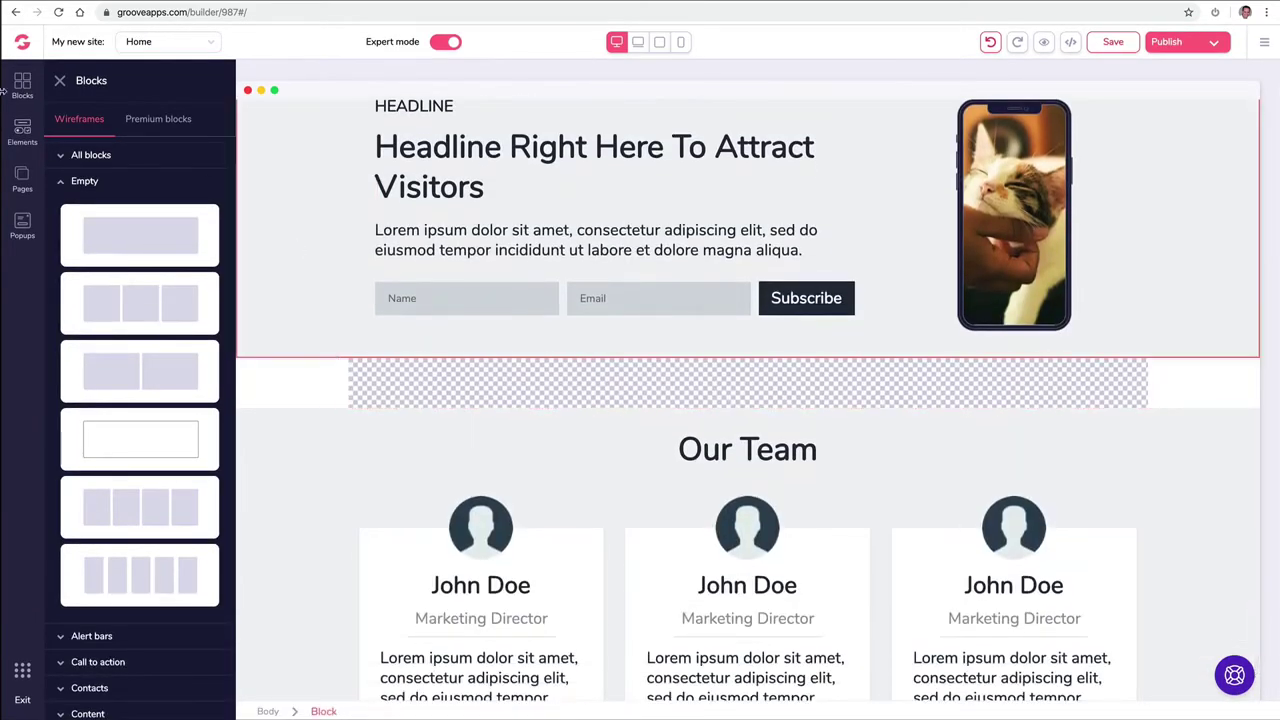
pyautogui.click(17, 126)
pyautogui.scroll(-5, 140, 292)
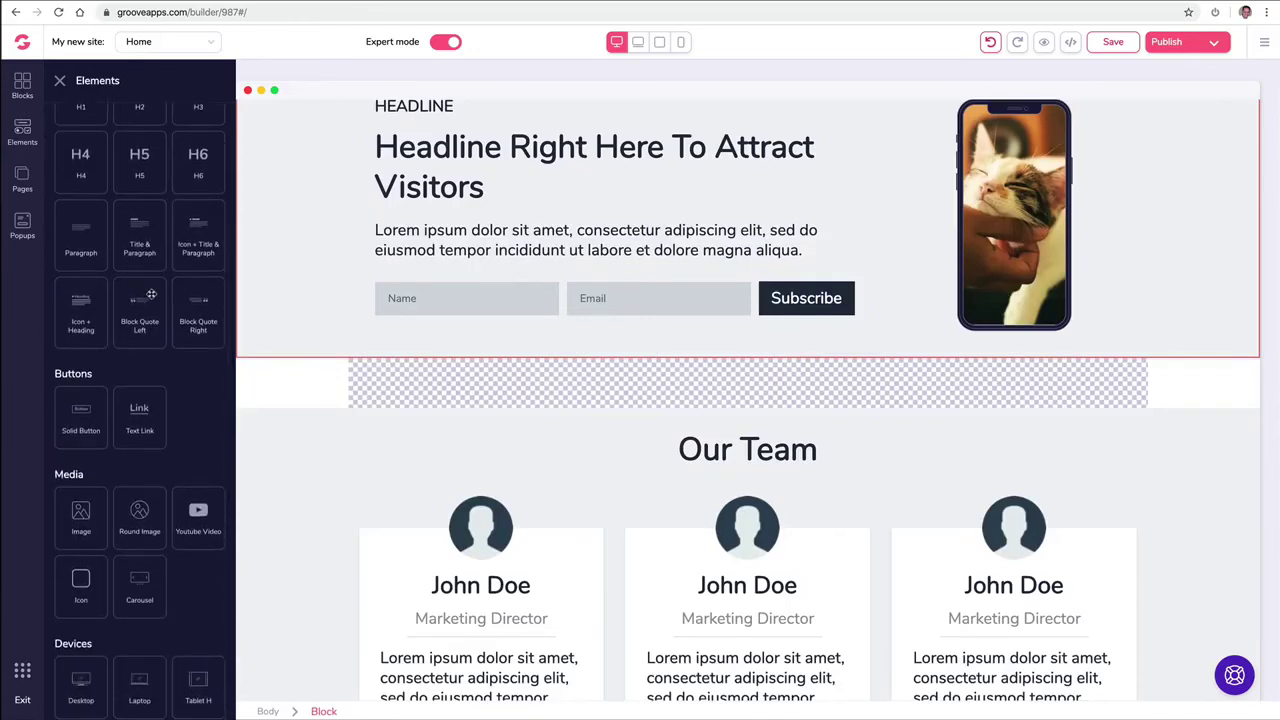
pyautogui.scroll(-3, 150, 296)
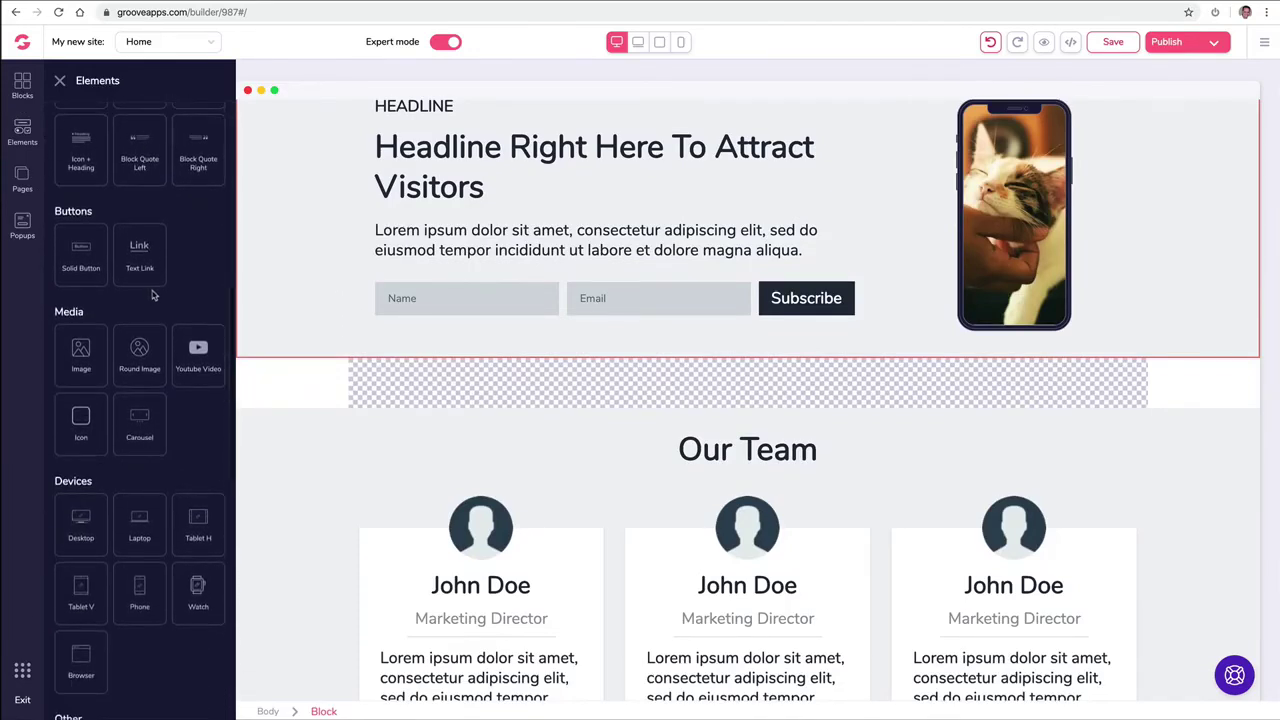
pyautogui.moveTo(142, 423); pyautogui.dragTo(517, 409)
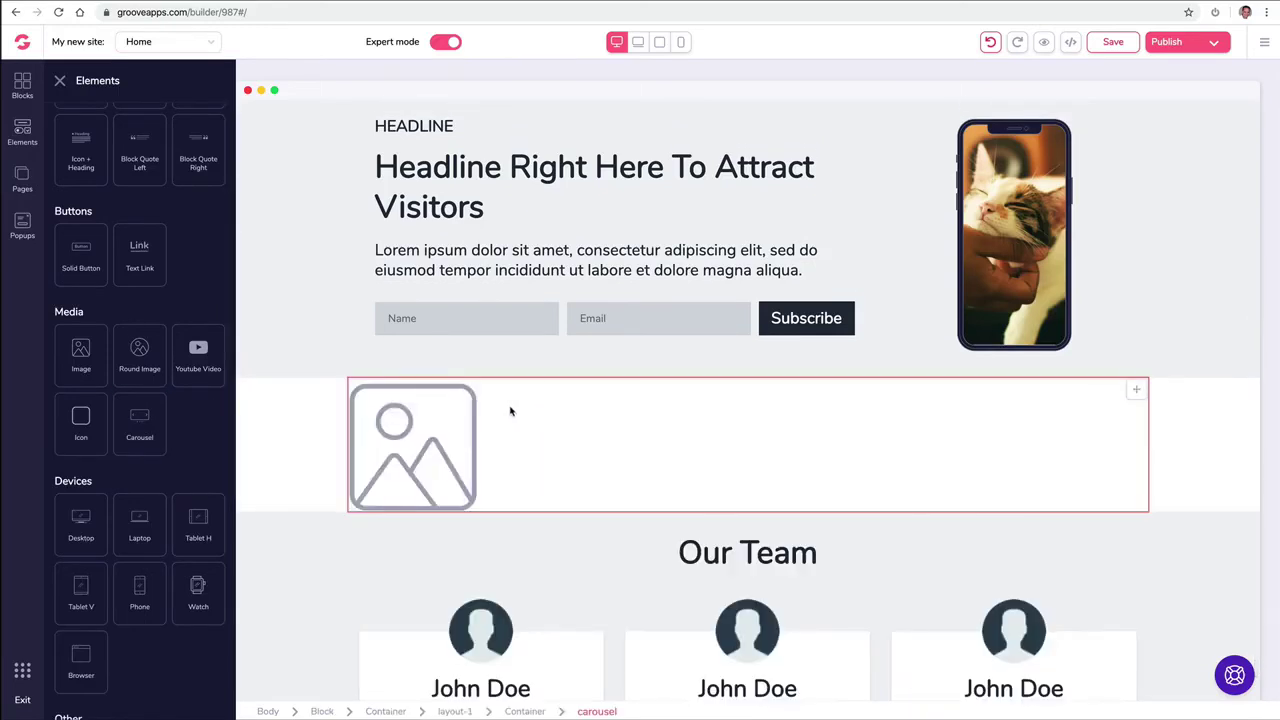
# Step: Make the carousel loop and autoplay with interval 150, entering 53 for the slide count
pyautogui.click(443, 426)
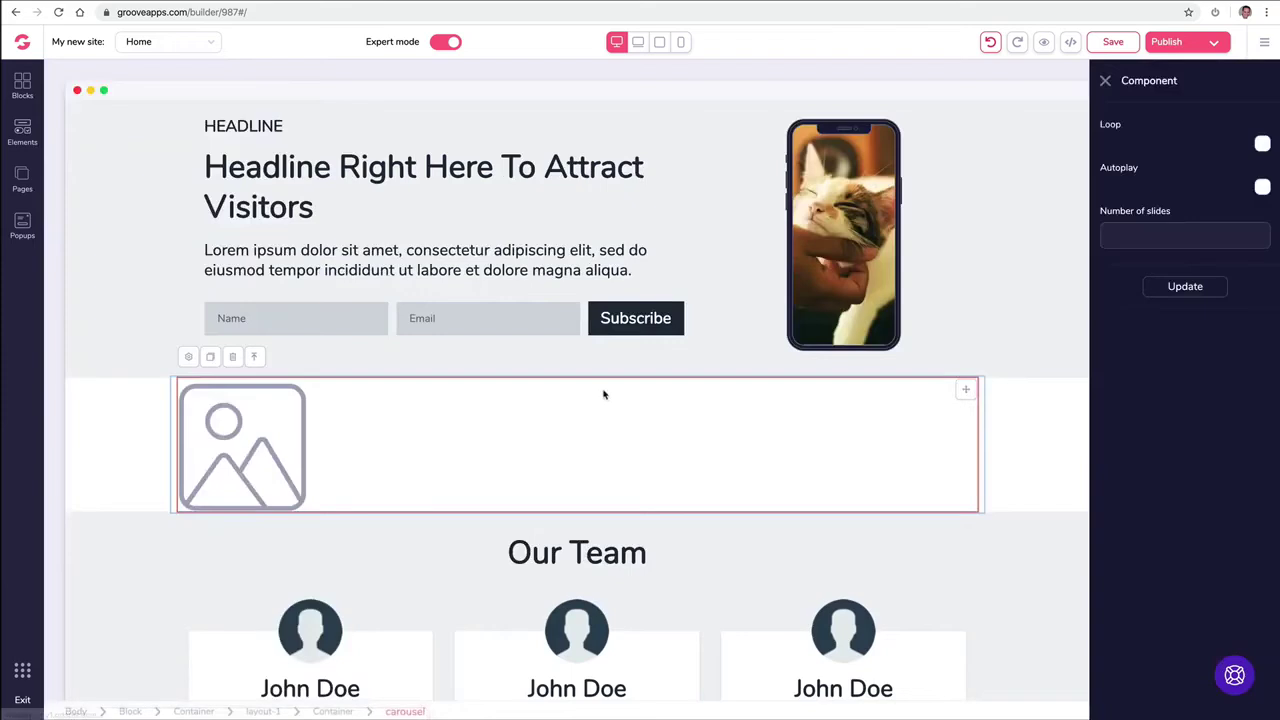
pyautogui.click(1262, 145)
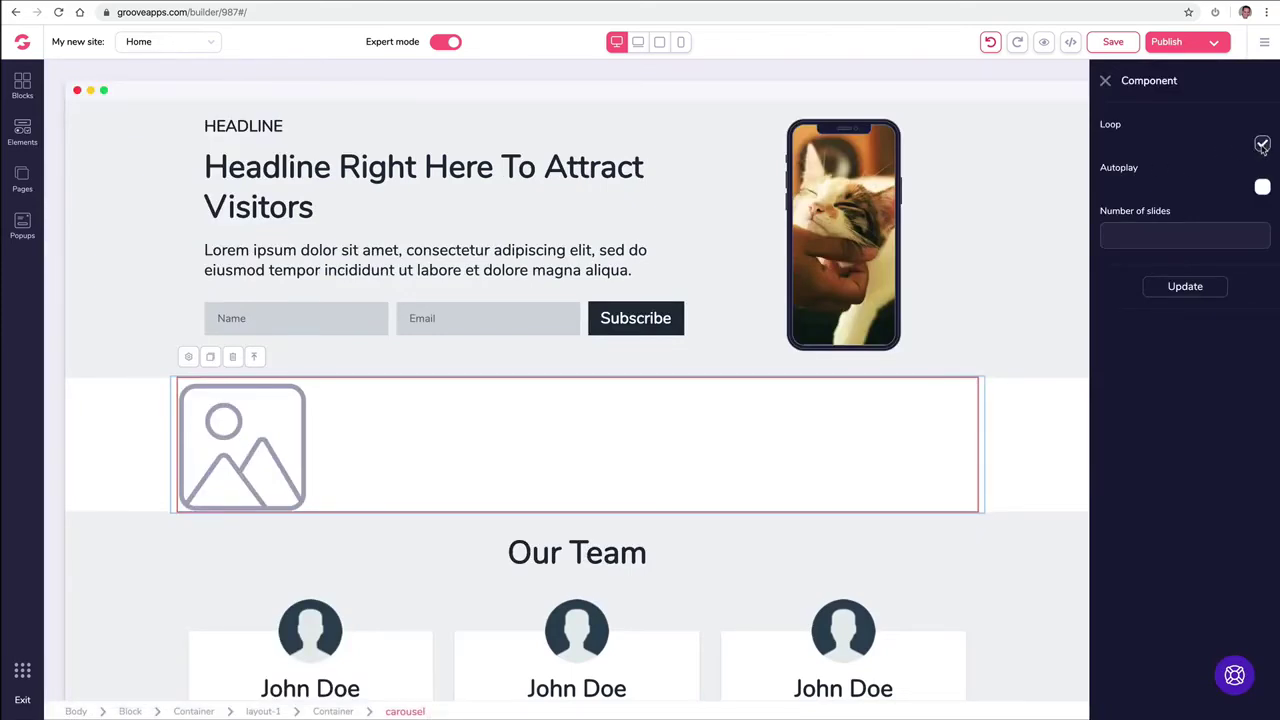
pyautogui.click(1261, 188)
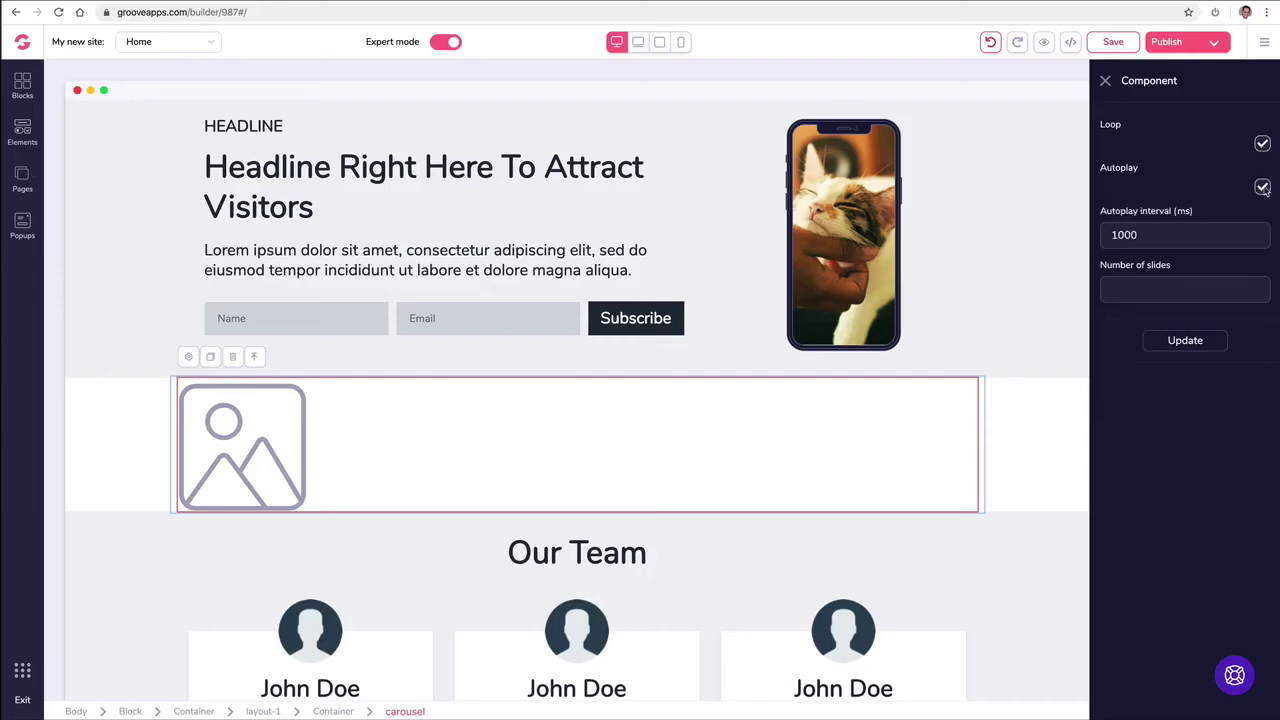
pyautogui.doubleClick(1165, 233)
pyautogui.write('150')
pyautogui.click(1137, 291)
pyautogui.write('5')
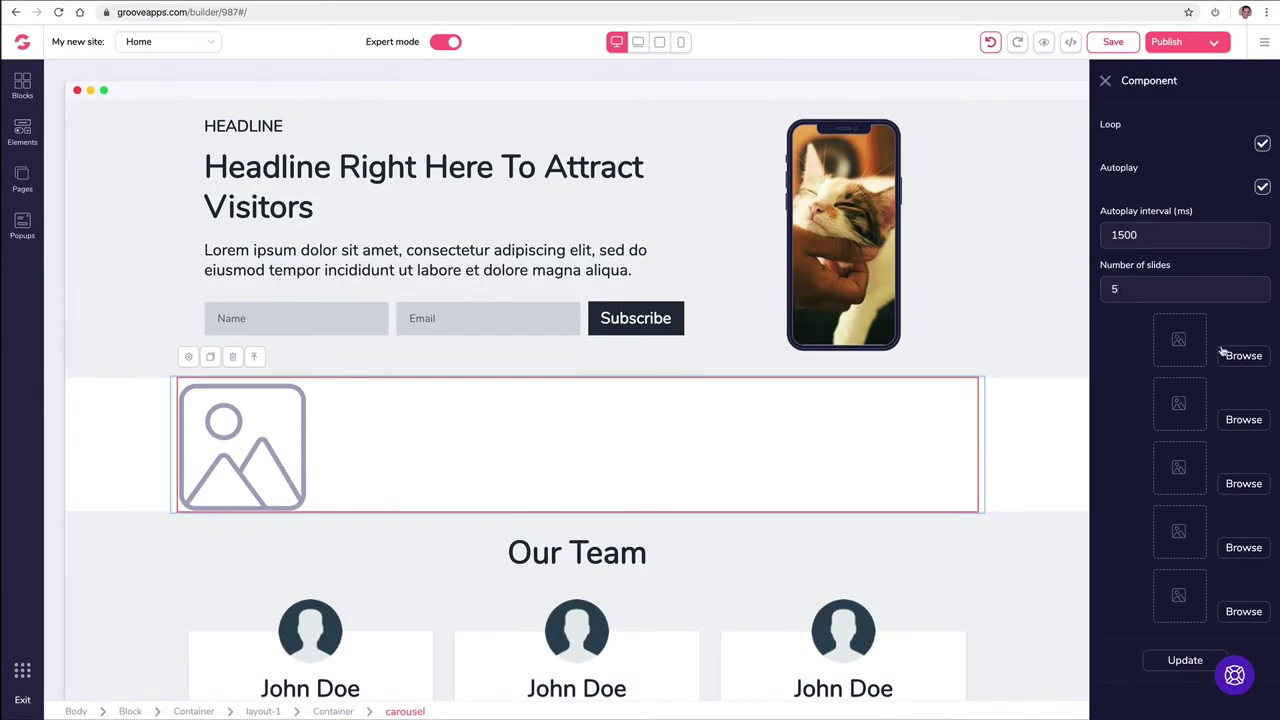
pyautogui.write('3')
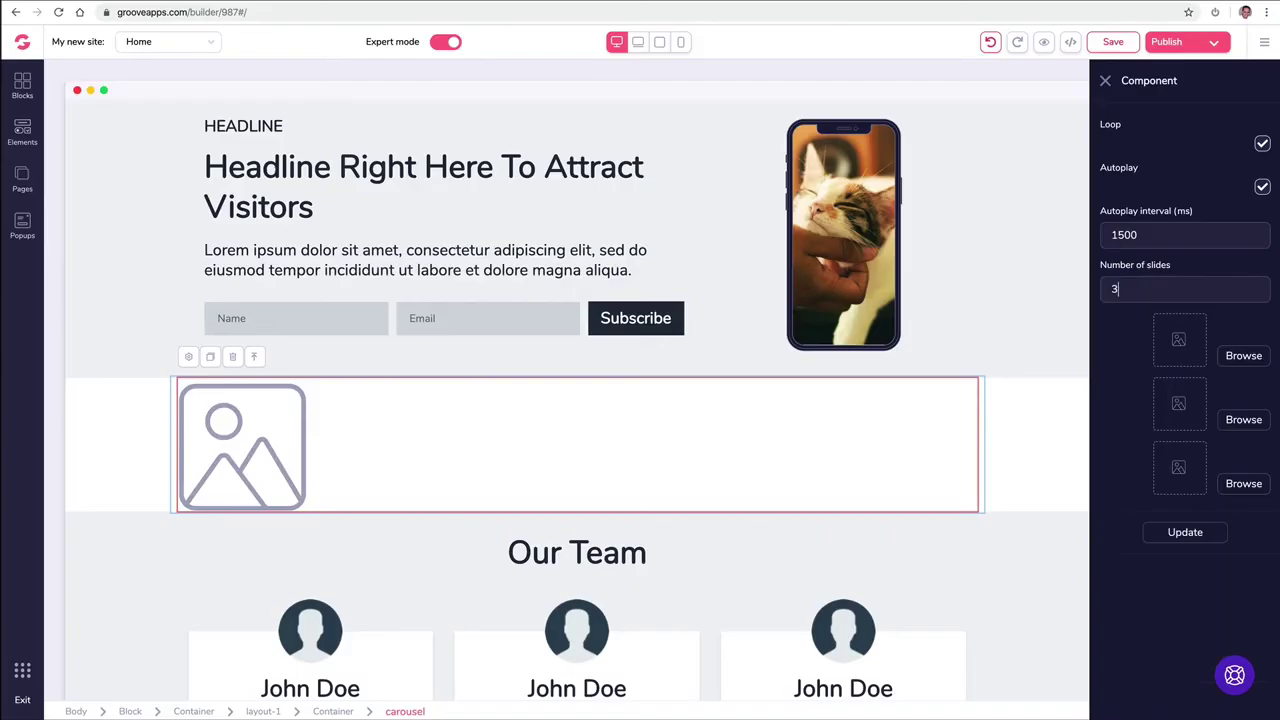
# Step: Set the first two slide images to the puppy and cat photos
pyautogui.click(1243, 358)
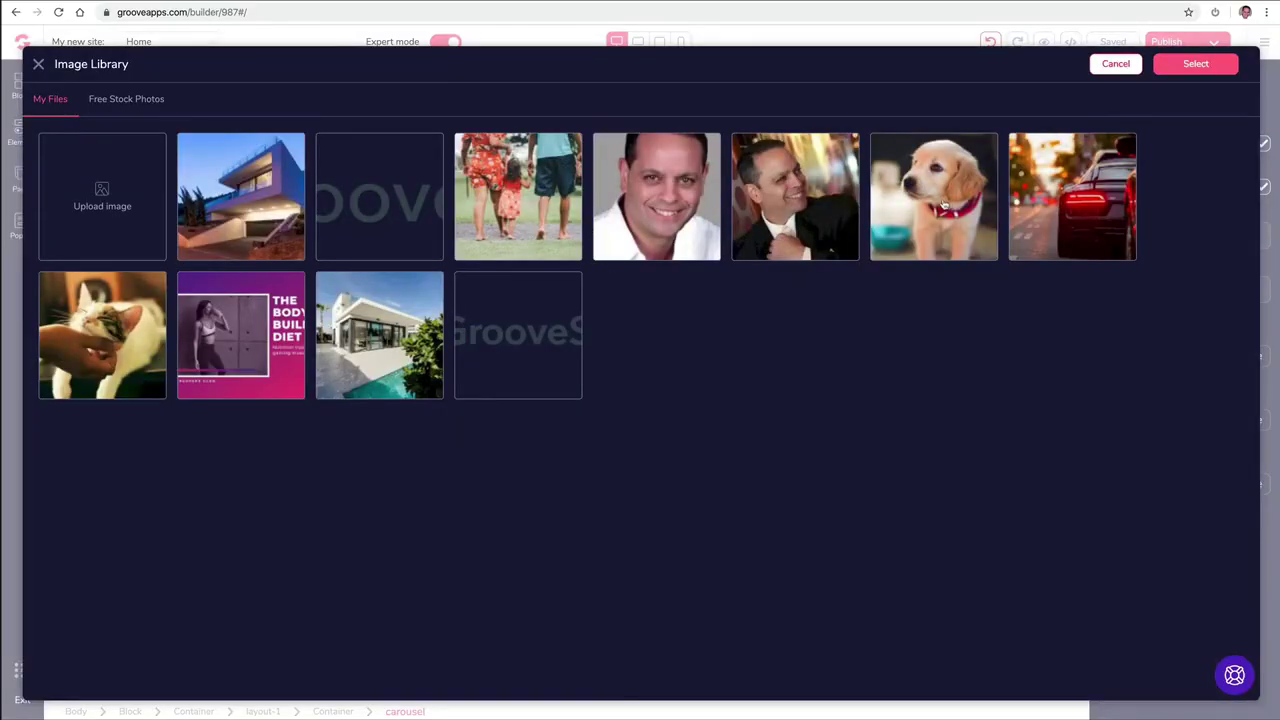
pyautogui.click(944, 205)
pyautogui.click(1195, 63)
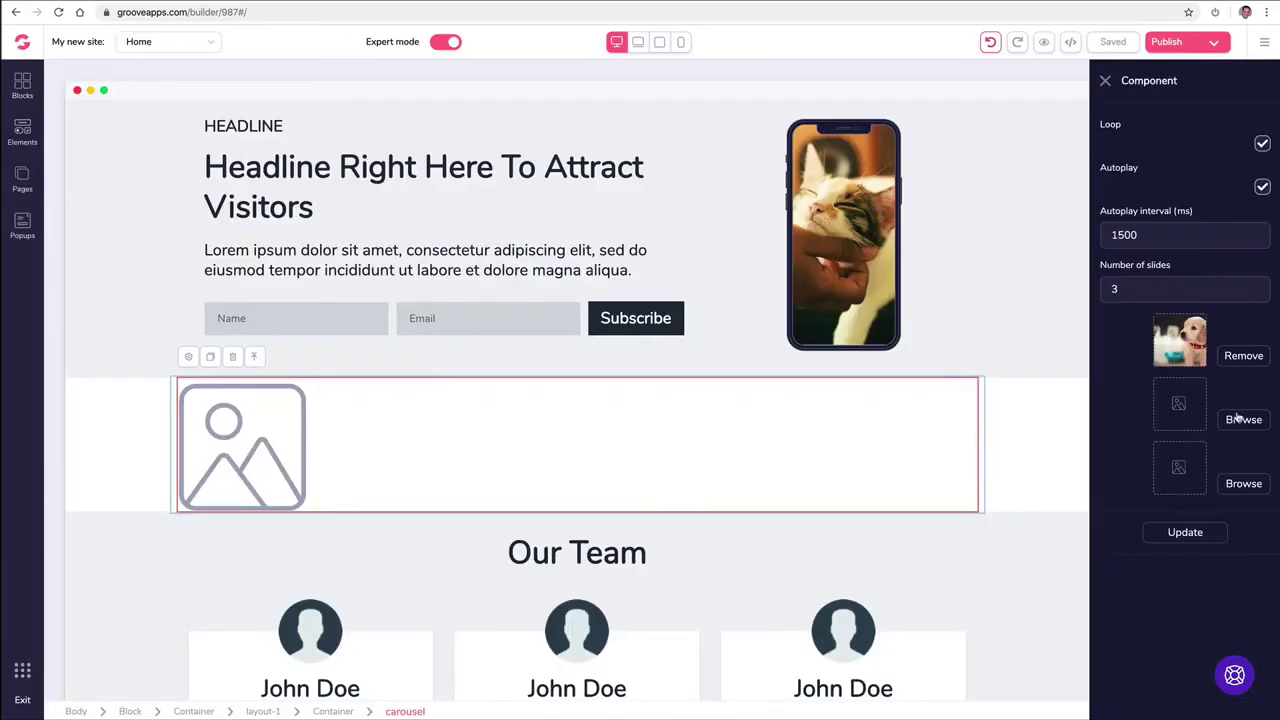
pyautogui.click(1240, 419)
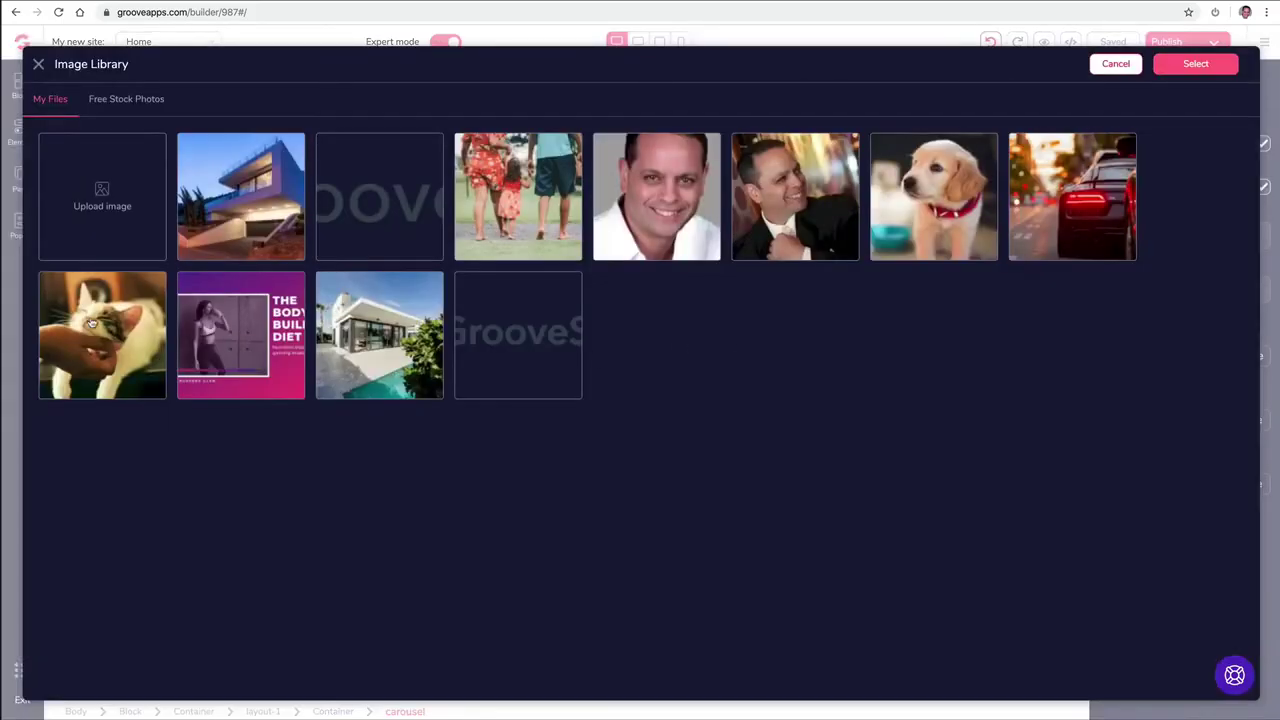
pyautogui.click(91, 322)
pyautogui.click(1205, 63)
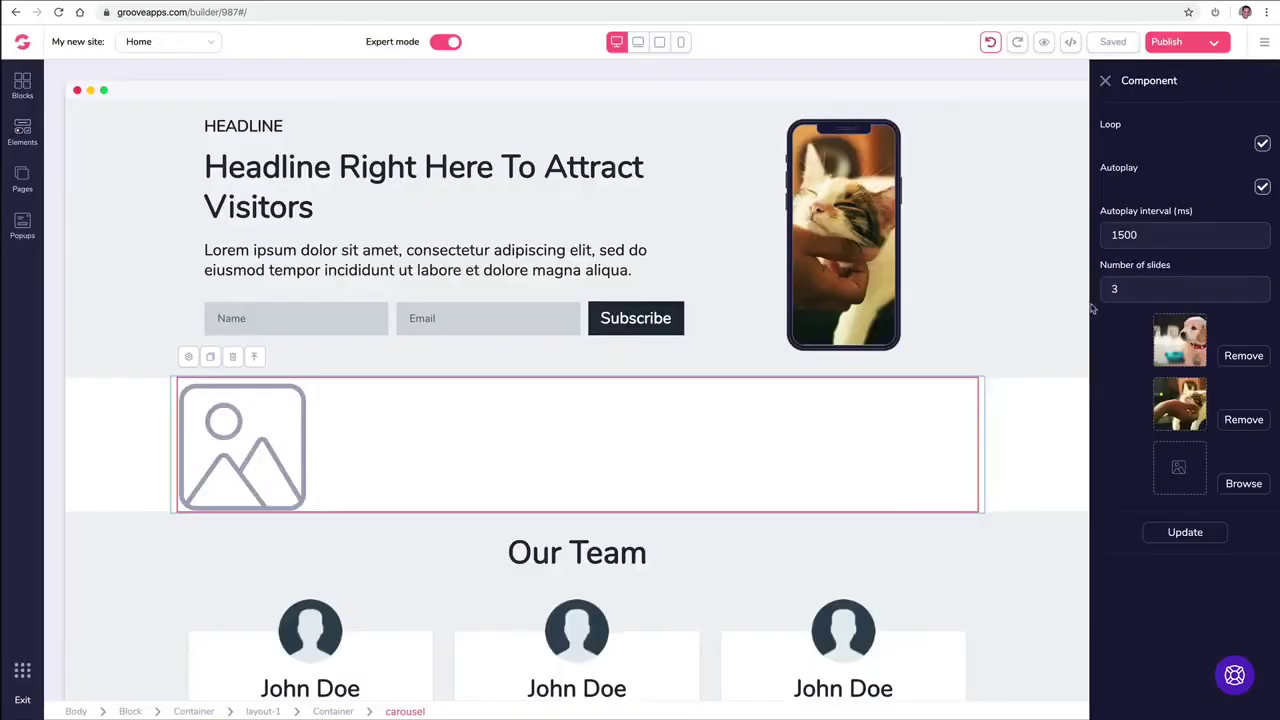
# Step: Set the third slide image to the family photo and update the carousel
pyautogui.click(1240, 484)
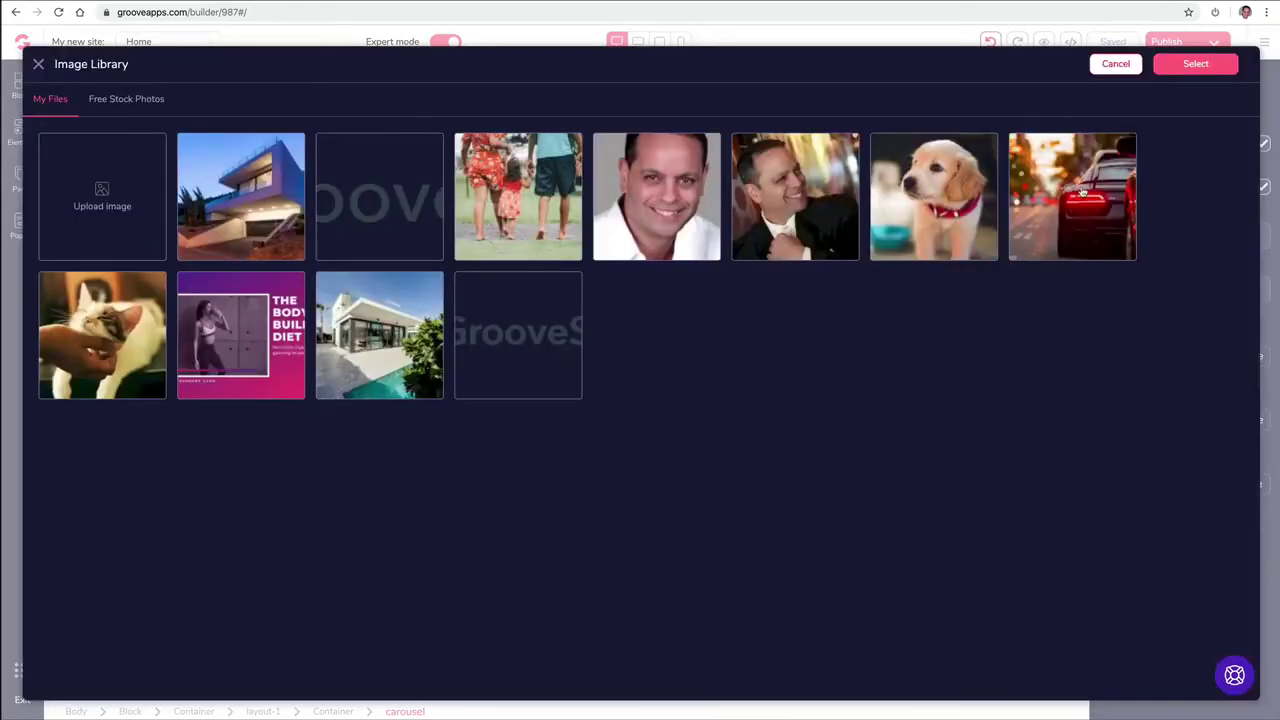
pyautogui.click(515, 203)
pyautogui.click(1198, 66)
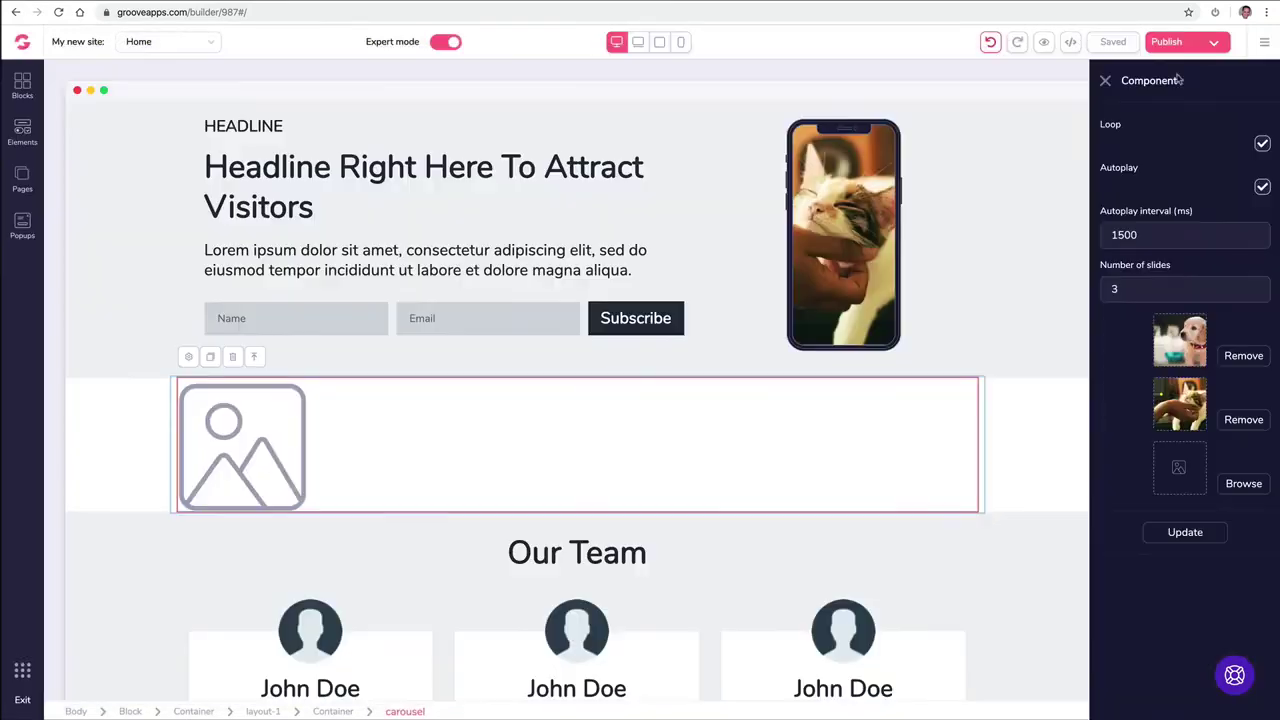
pyautogui.click(1173, 532)
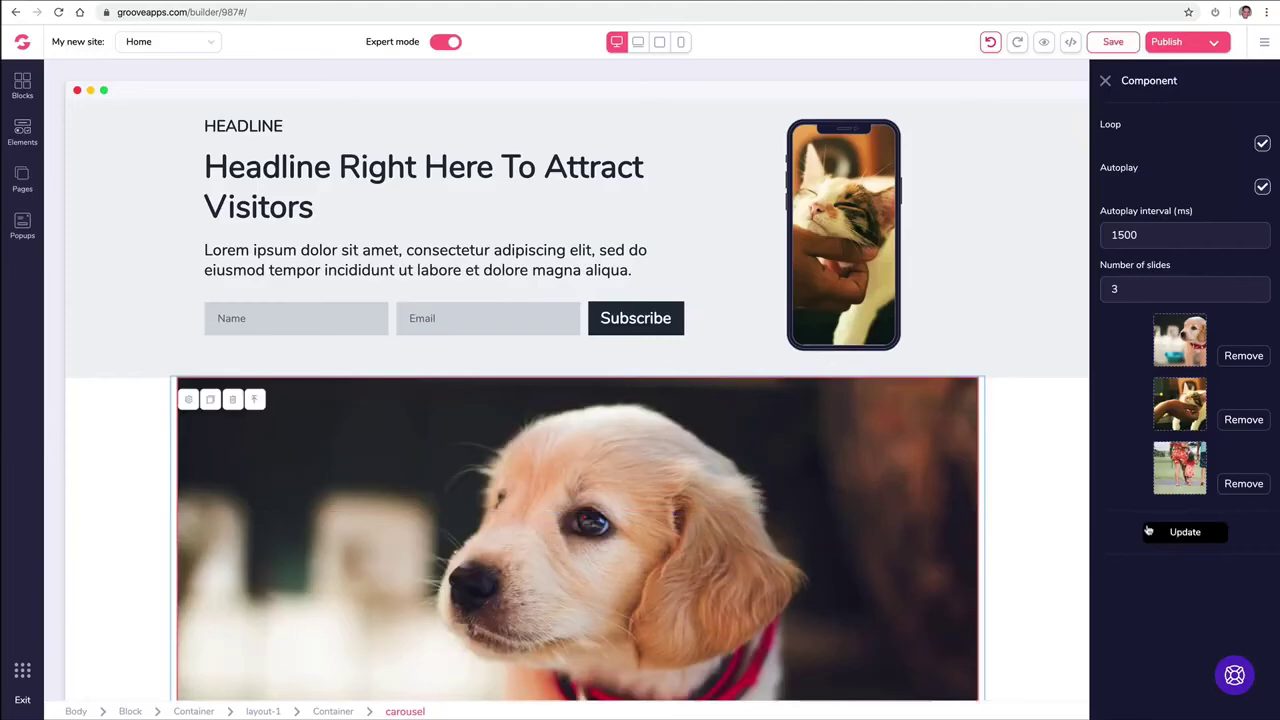
# Step: Scroll the page to watch the carousel cycle through its photos
pyautogui.scroll(-5, 989, 340)
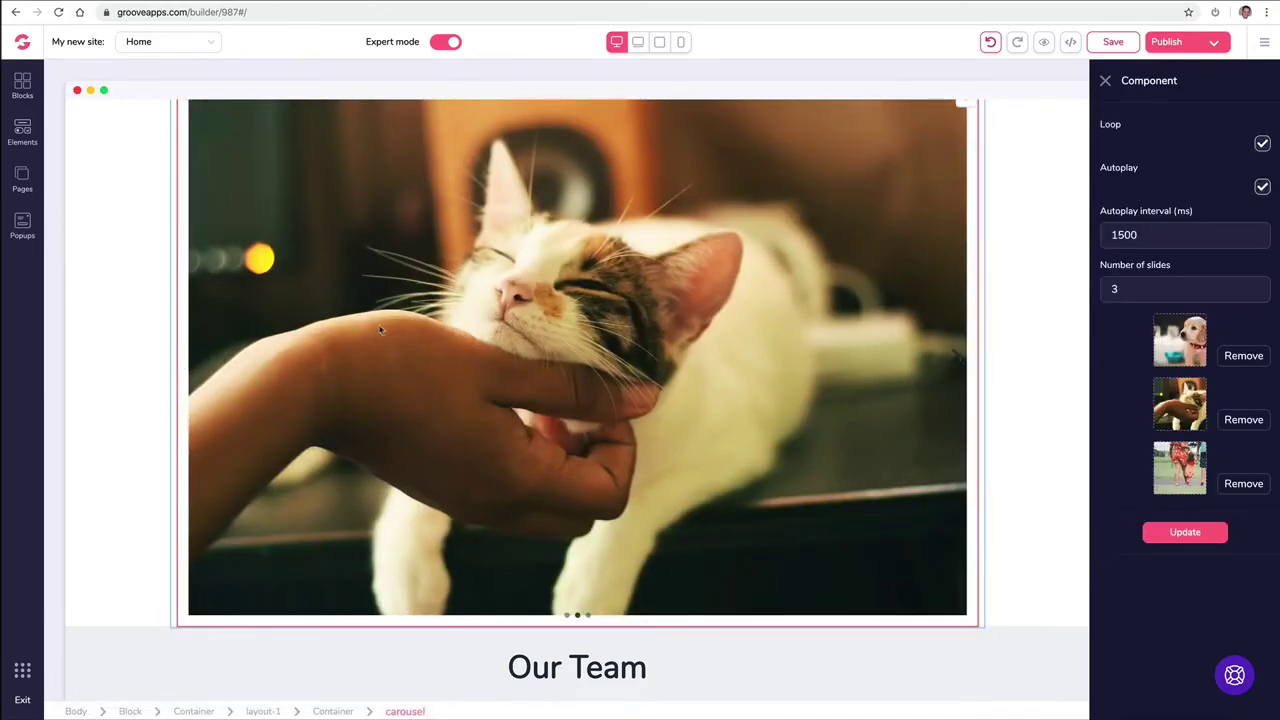
pyautogui.scroll(1, 551, 276)
pyautogui.scroll(-1, 551, 276)
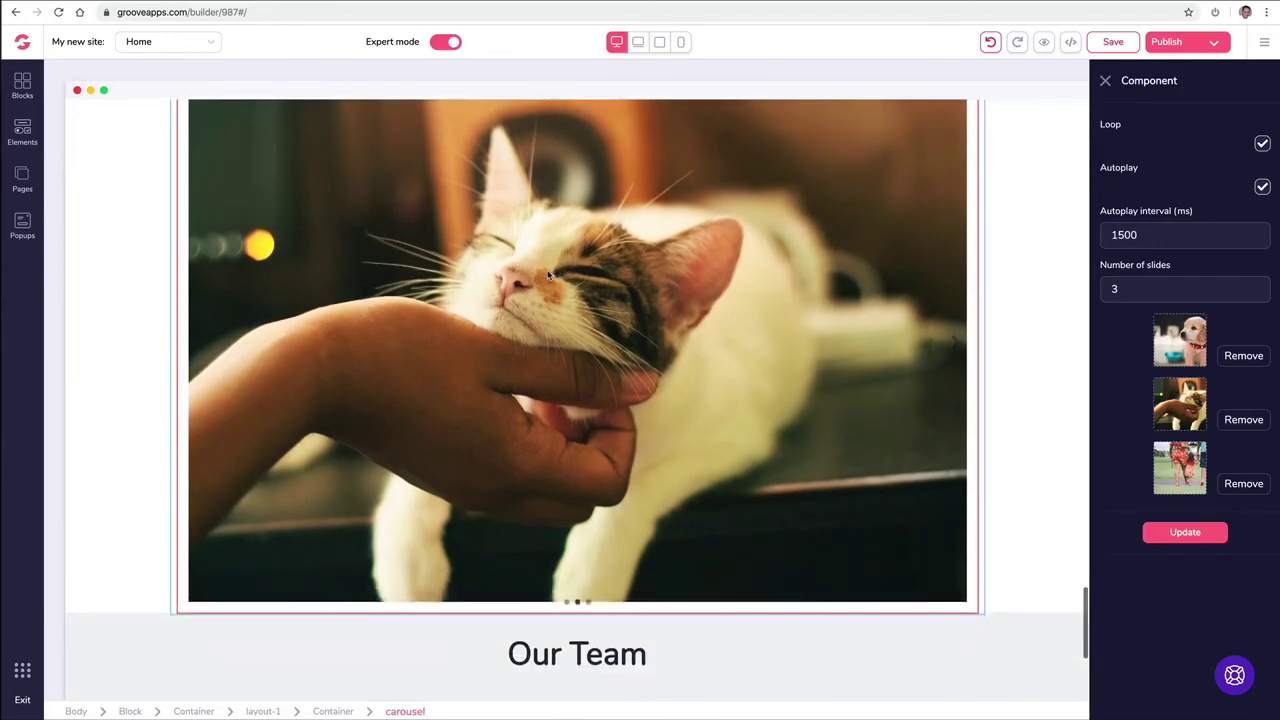
pyautogui.scroll(-5, 505, 275)
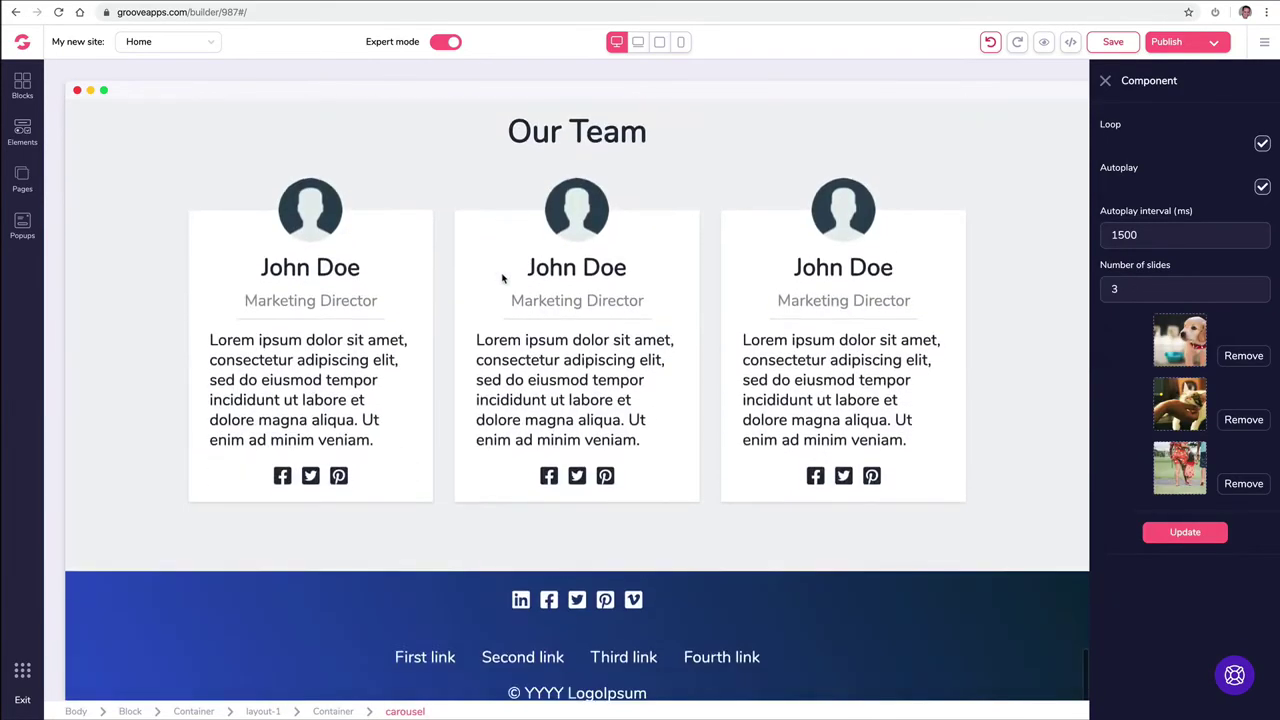
pyautogui.scroll(2, 504, 276)
pyautogui.scroll(-1, 504, 276)
pyautogui.scroll(4, 504, 276)
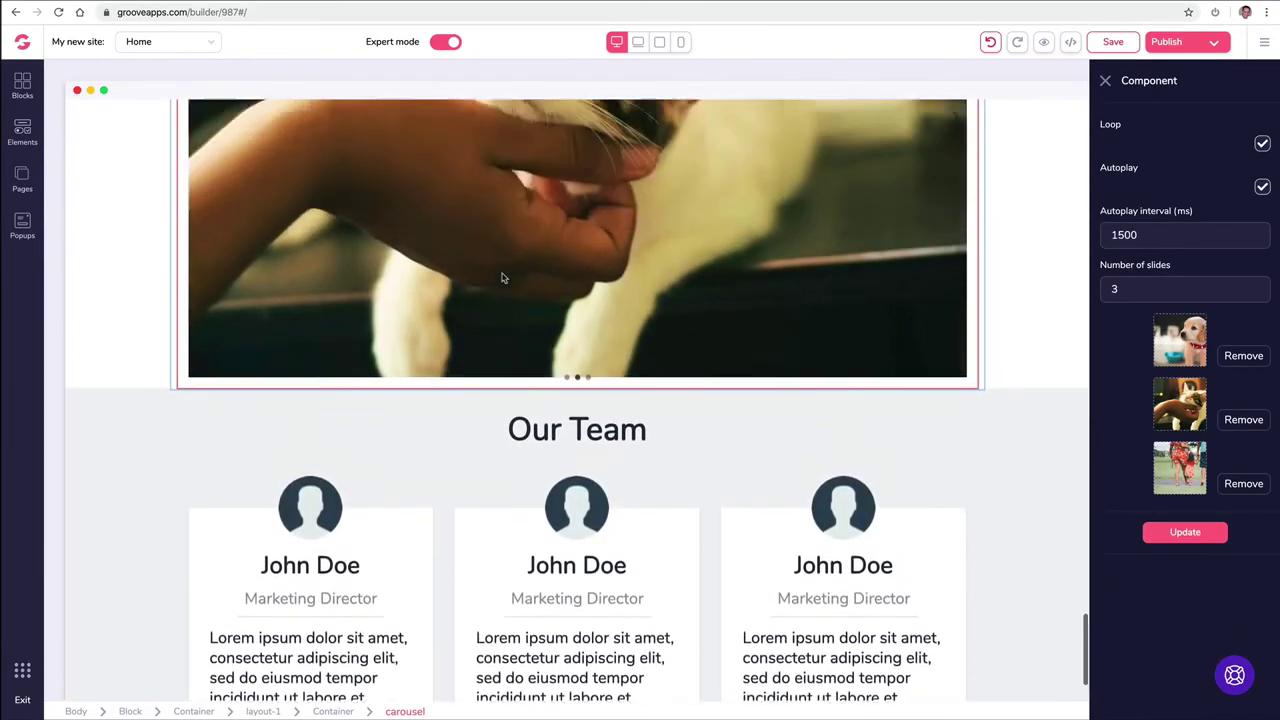
pyautogui.scroll(1, 504, 276)
# Step: Look through the Elements list, then show the ready-made Blocks catalogue
pyautogui.click(23, 131)
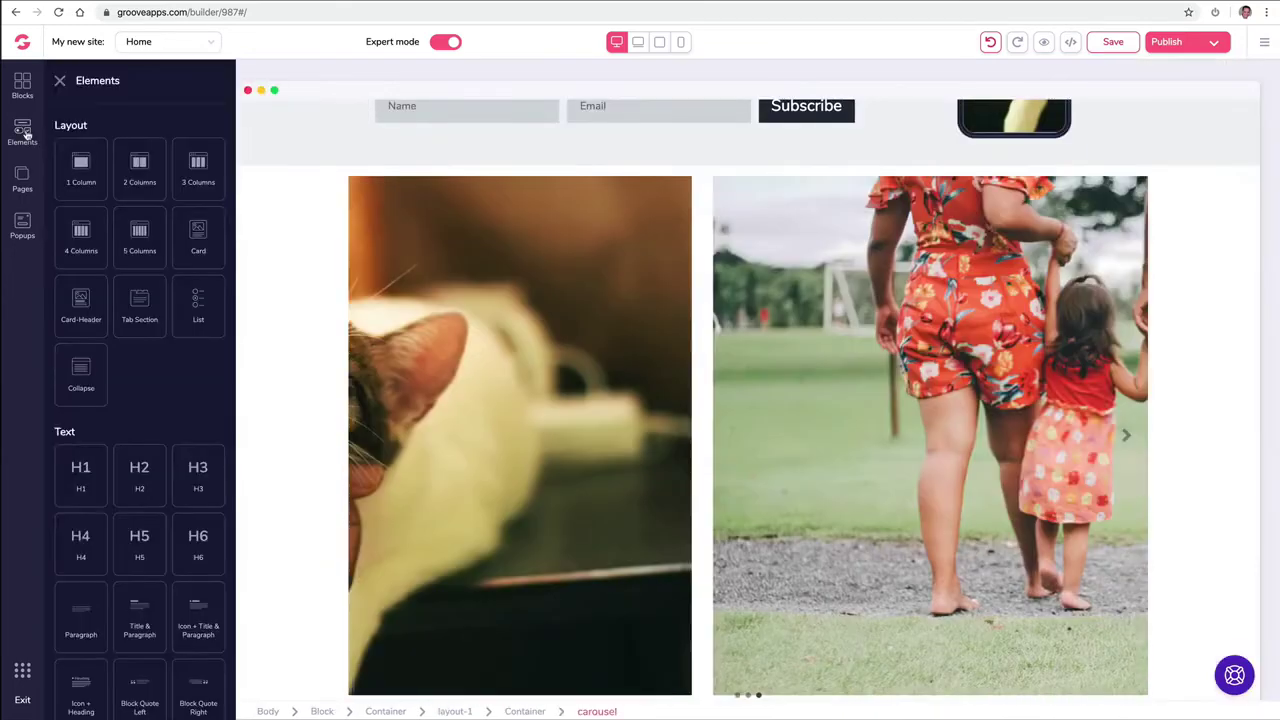
pyautogui.scroll(-10, 132, 274)
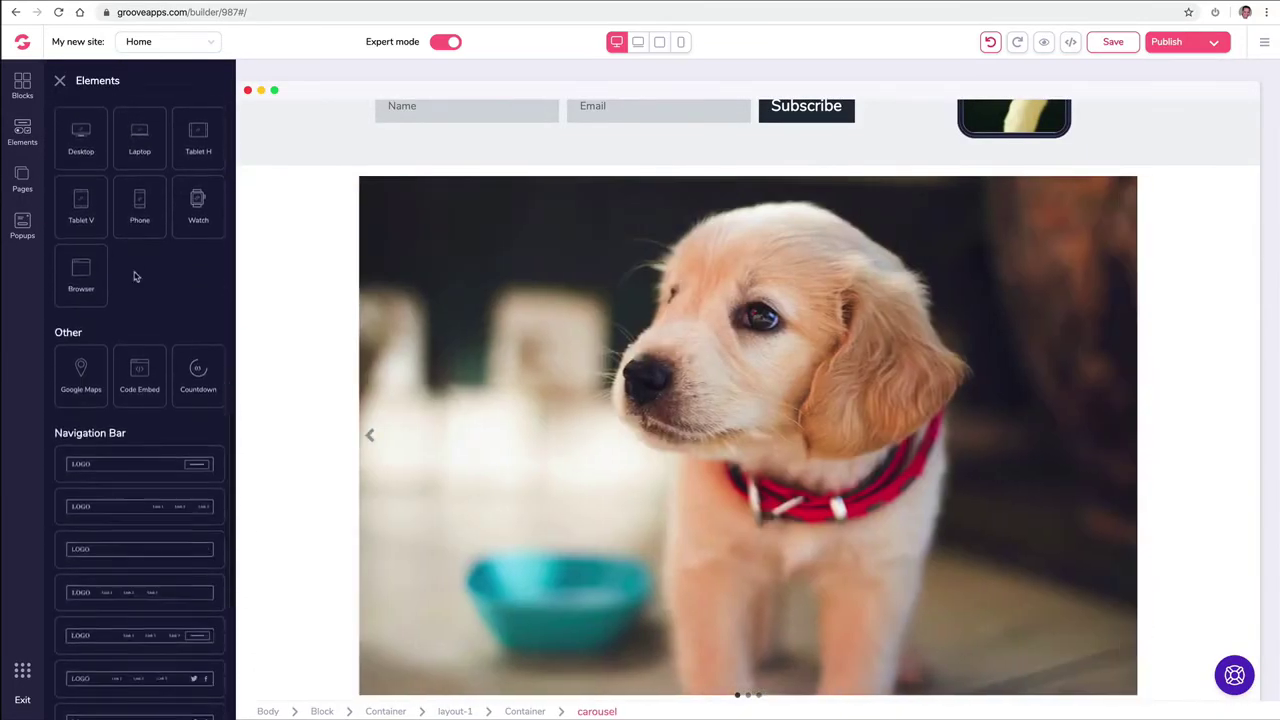
pyautogui.scroll(-1, 134, 273)
pyautogui.scroll(10, 134, 273)
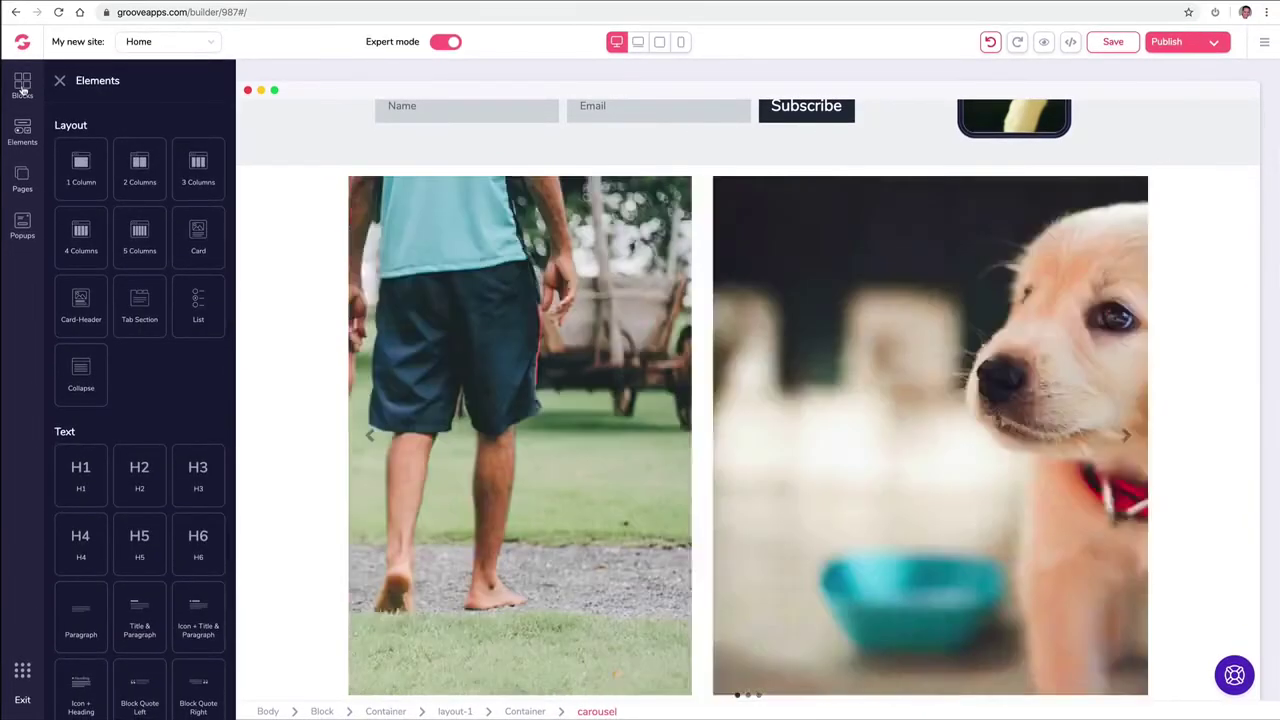
pyautogui.click(22, 86)
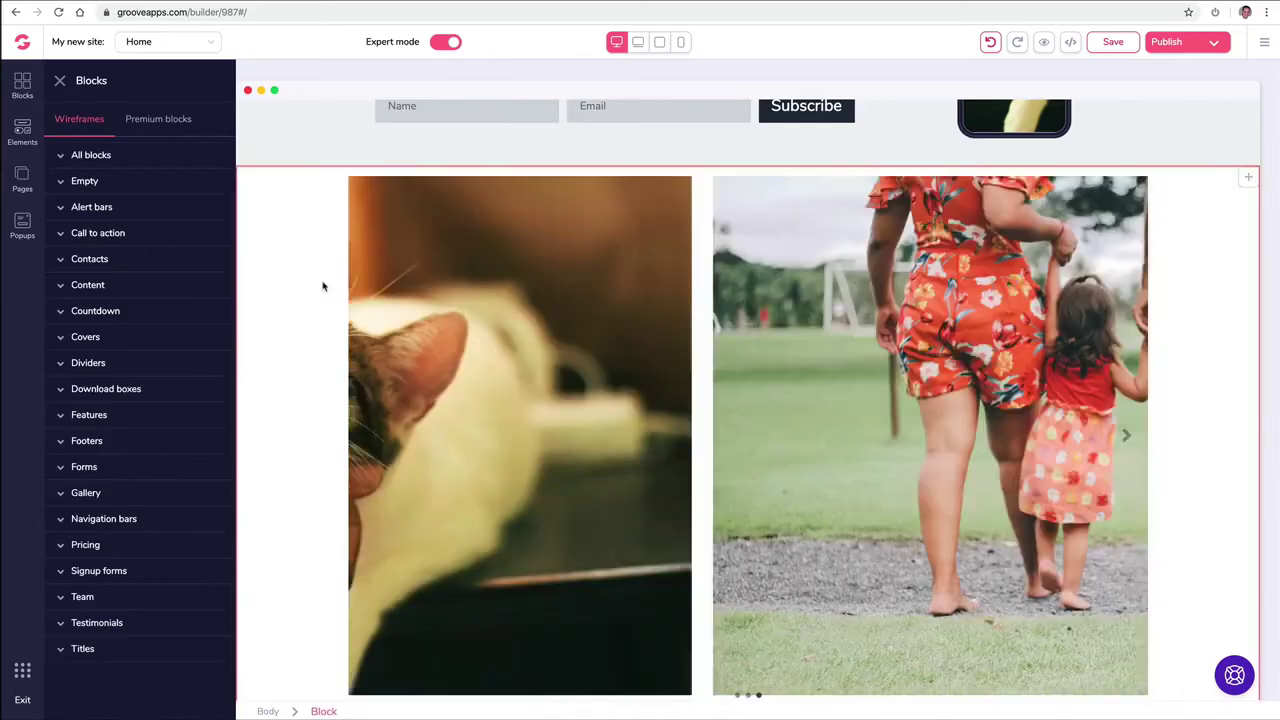
# Step: Delete the carousel block and browse the Countdown block designs
pyautogui.click(323, 287)
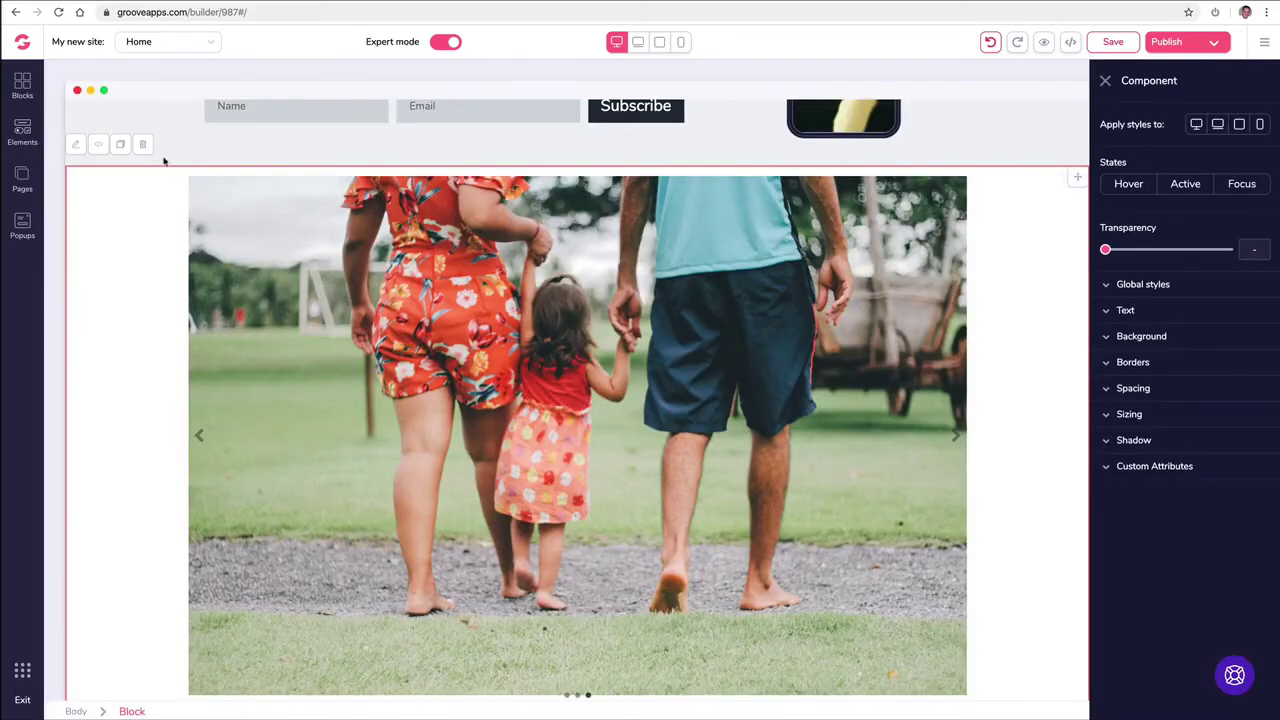
pyautogui.click(102, 144)
pyautogui.click(22, 86)
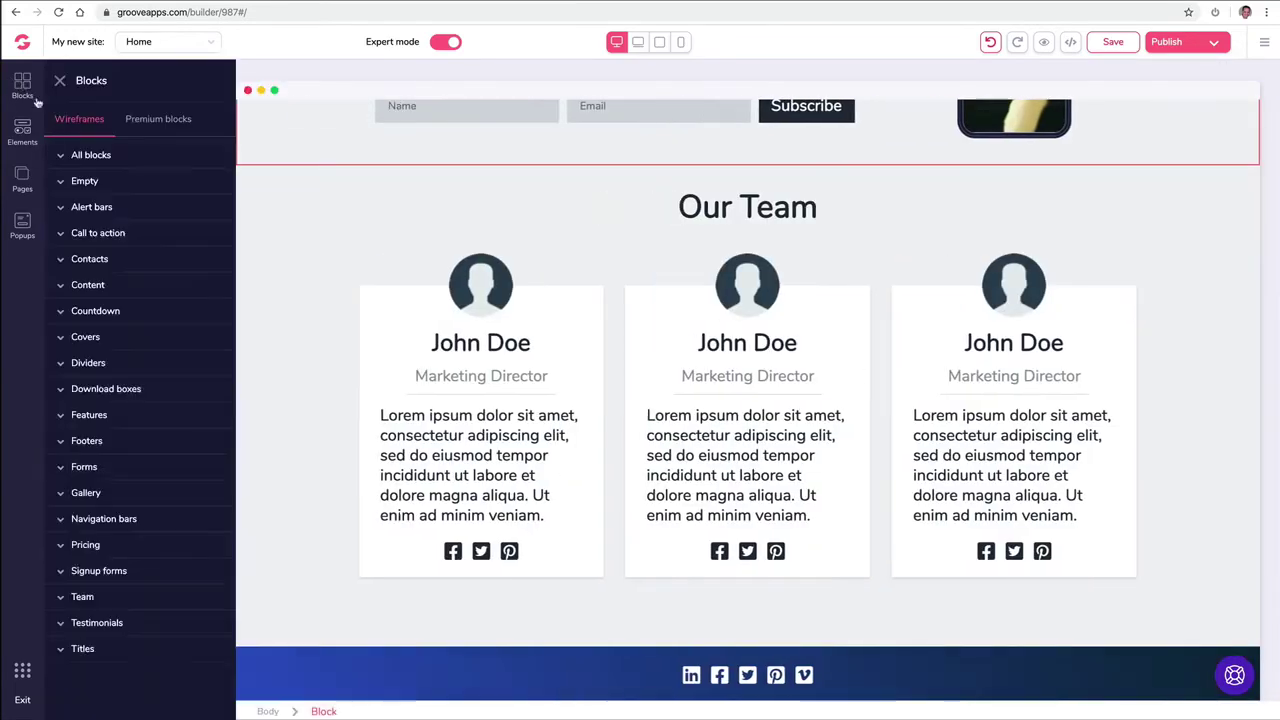
pyautogui.click(95, 311)
pyautogui.scroll(-5, 160, 325)
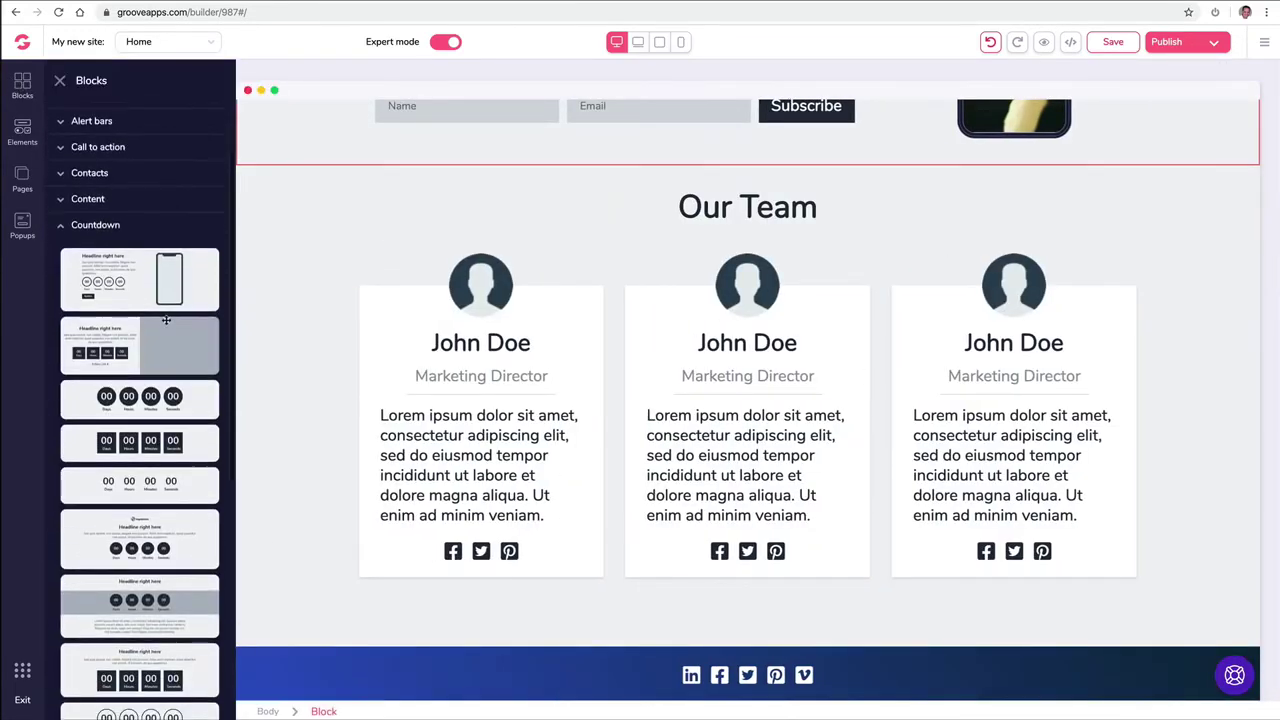
pyautogui.scroll(-2, 159, 328)
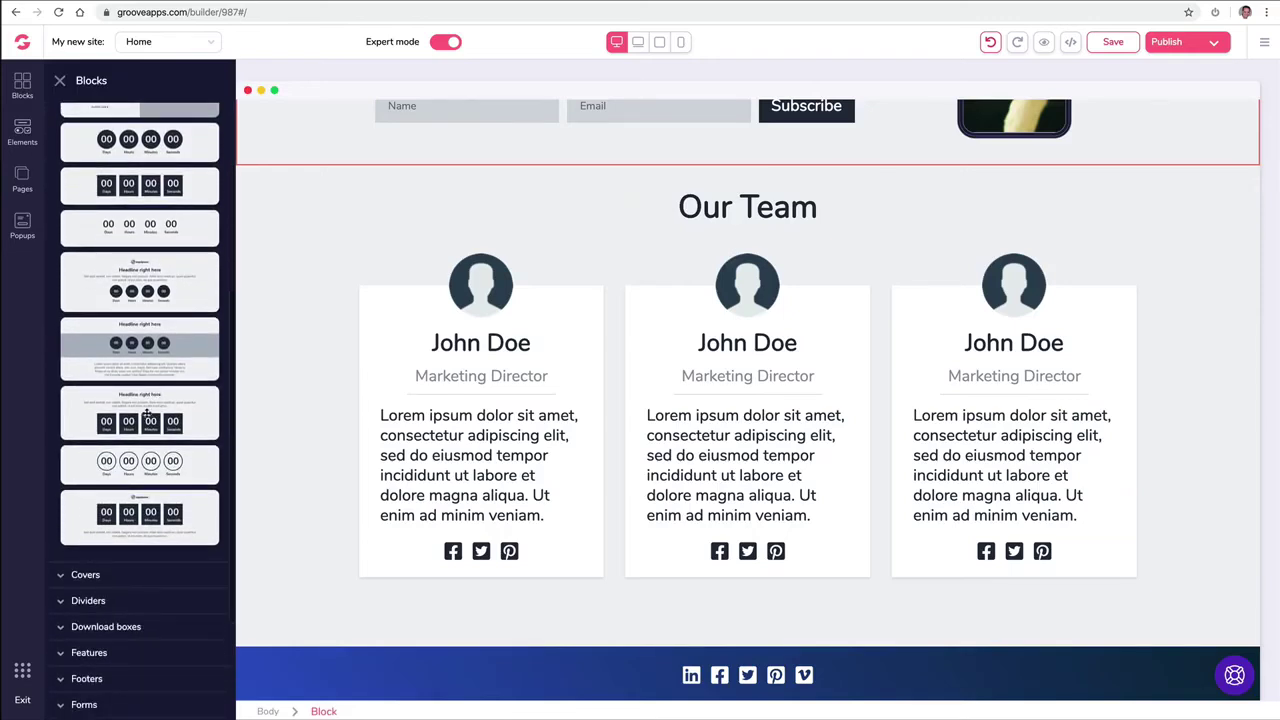
pyautogui.scroll(4, 157, 360)
pyautogui.scroll(3, 157, 360)
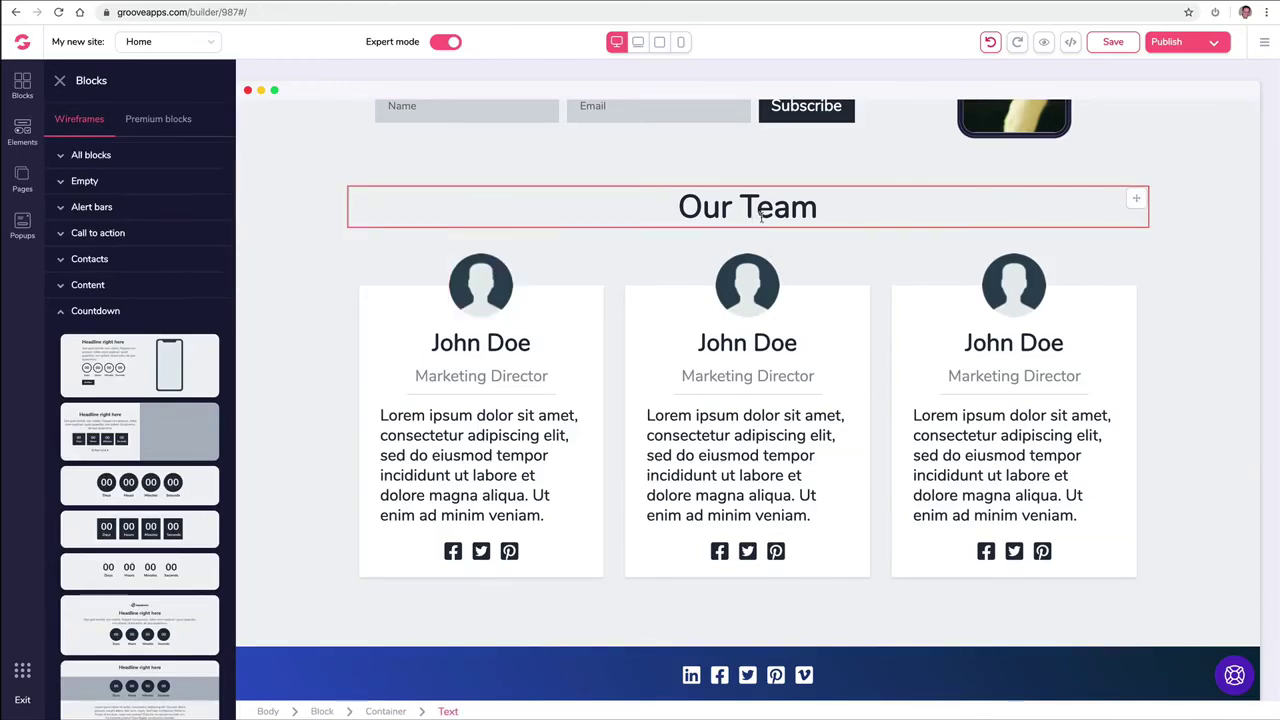
# Step: Drag a Countdown element from the elements list to just above Our Team
pyautogui.click(22, 130)
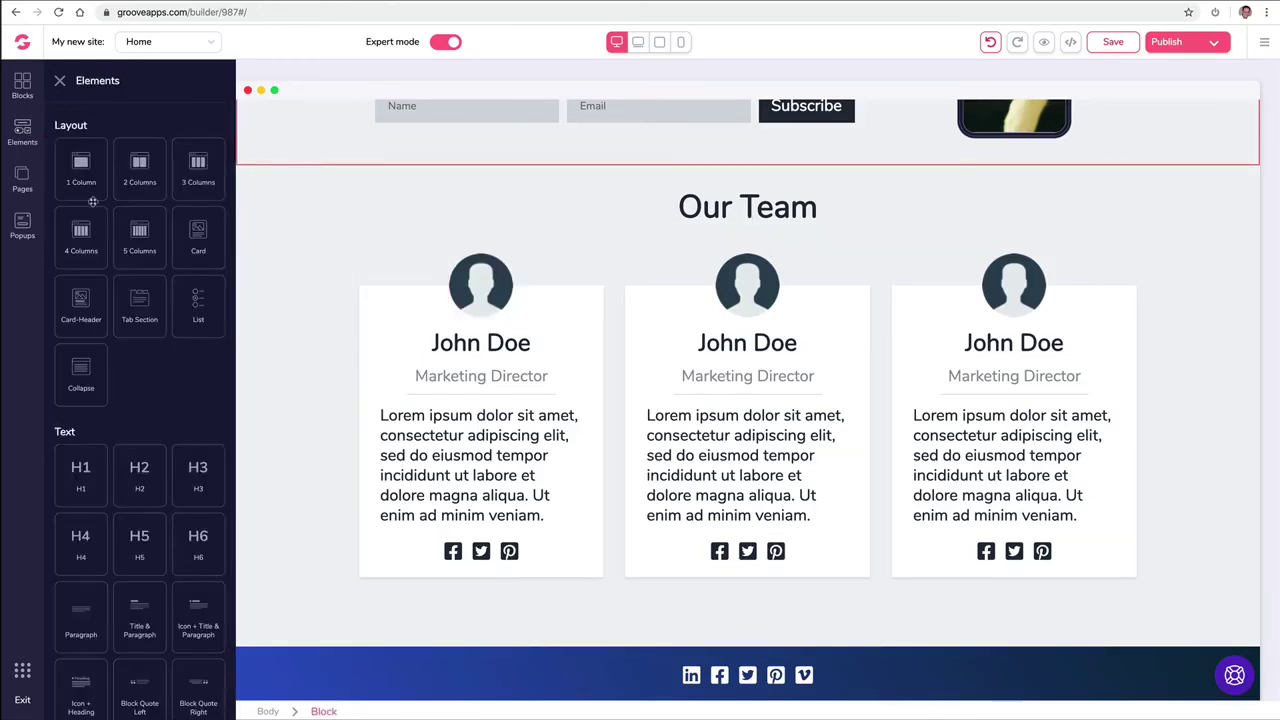
pyautogui.scroll(-1, 168, 258)
pyautogui.scroll(-10, 168, 258)
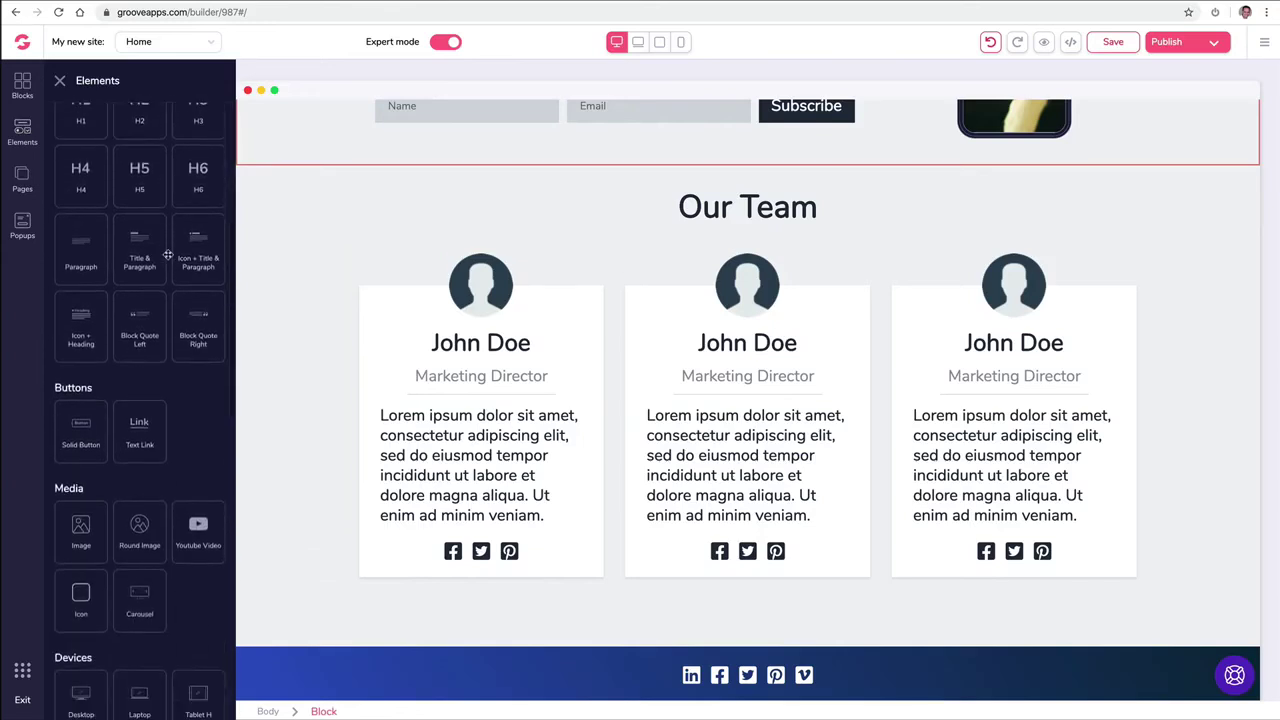
pyautogui.scroll(-5, 168, 257)
pyautogui.moveTo(198, 505); pyautogui.dragTo(763, 240)
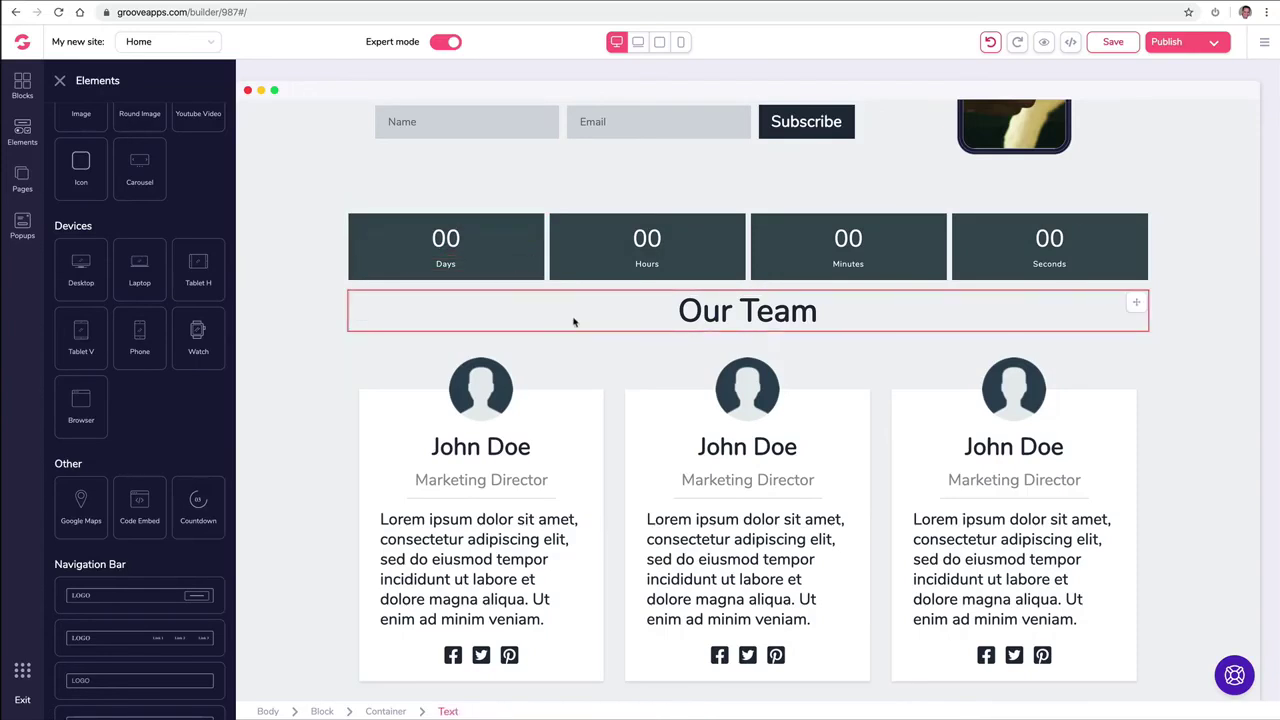
pyautogui.scroll(-2, 574, 321)
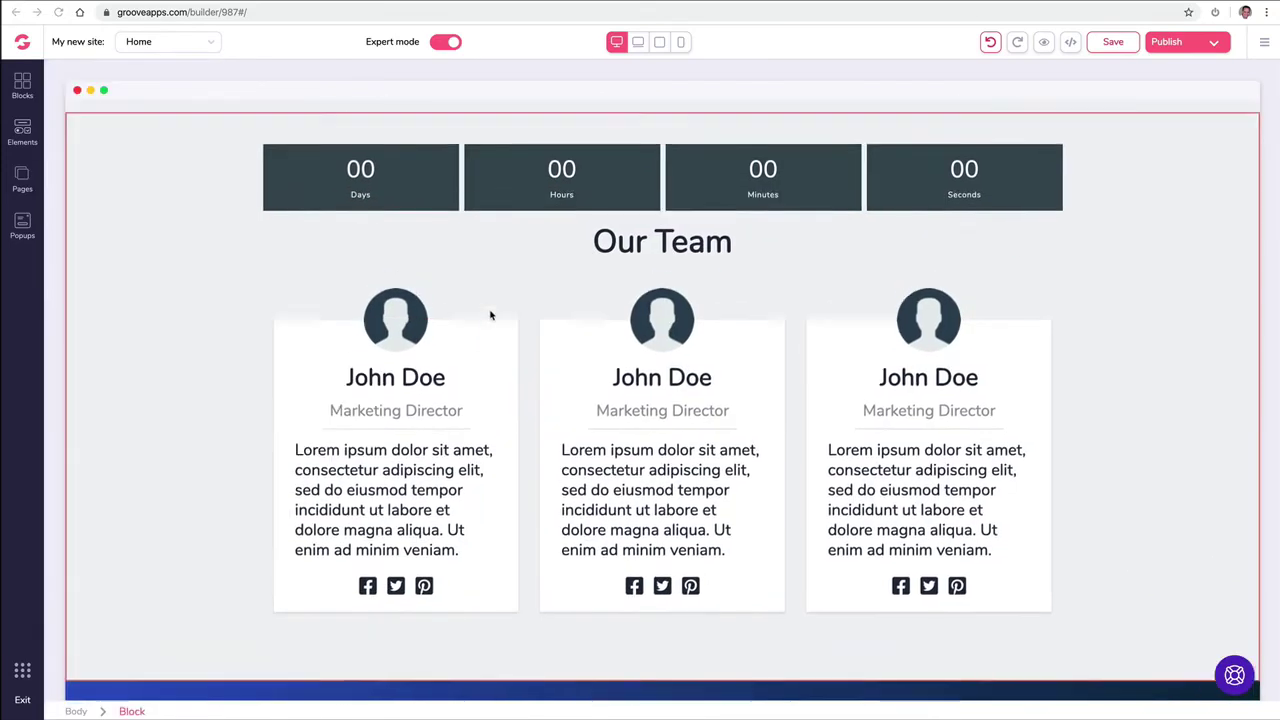
pyautogui.scroll(3, 491, 315)
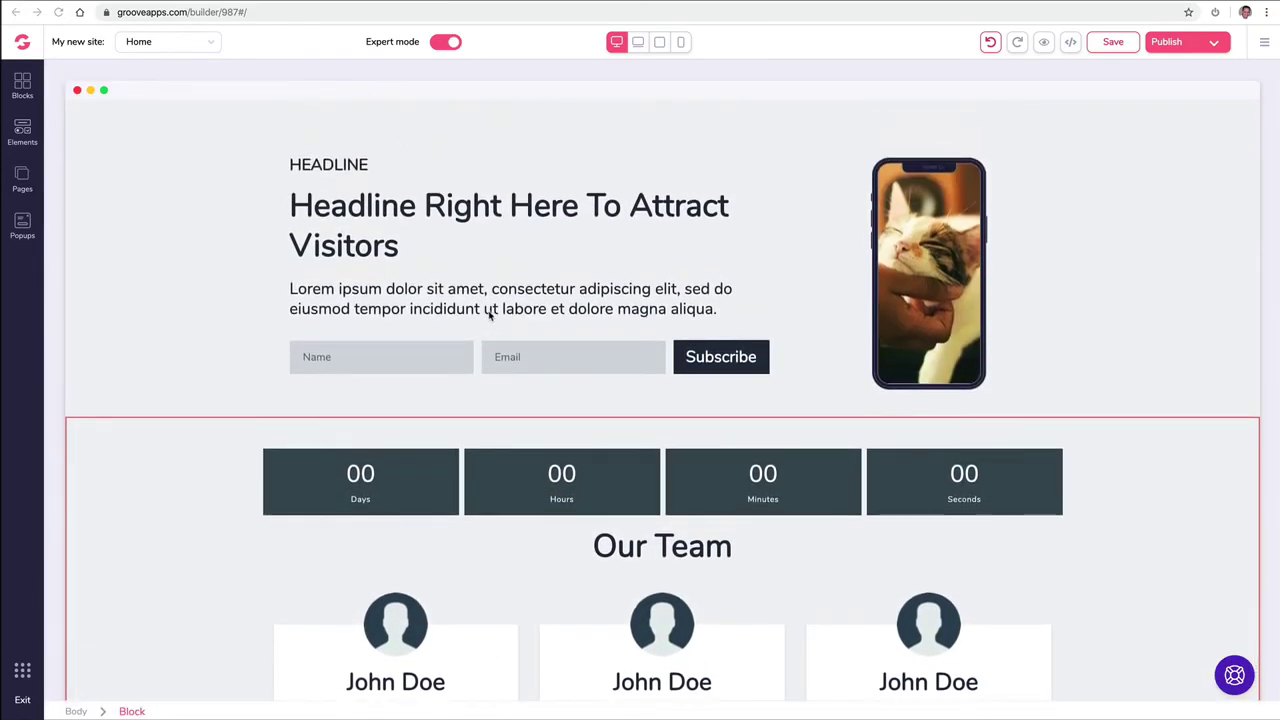
# Step: Select the Subscribe button and set its background to black
pyautogui.click(690, 360)
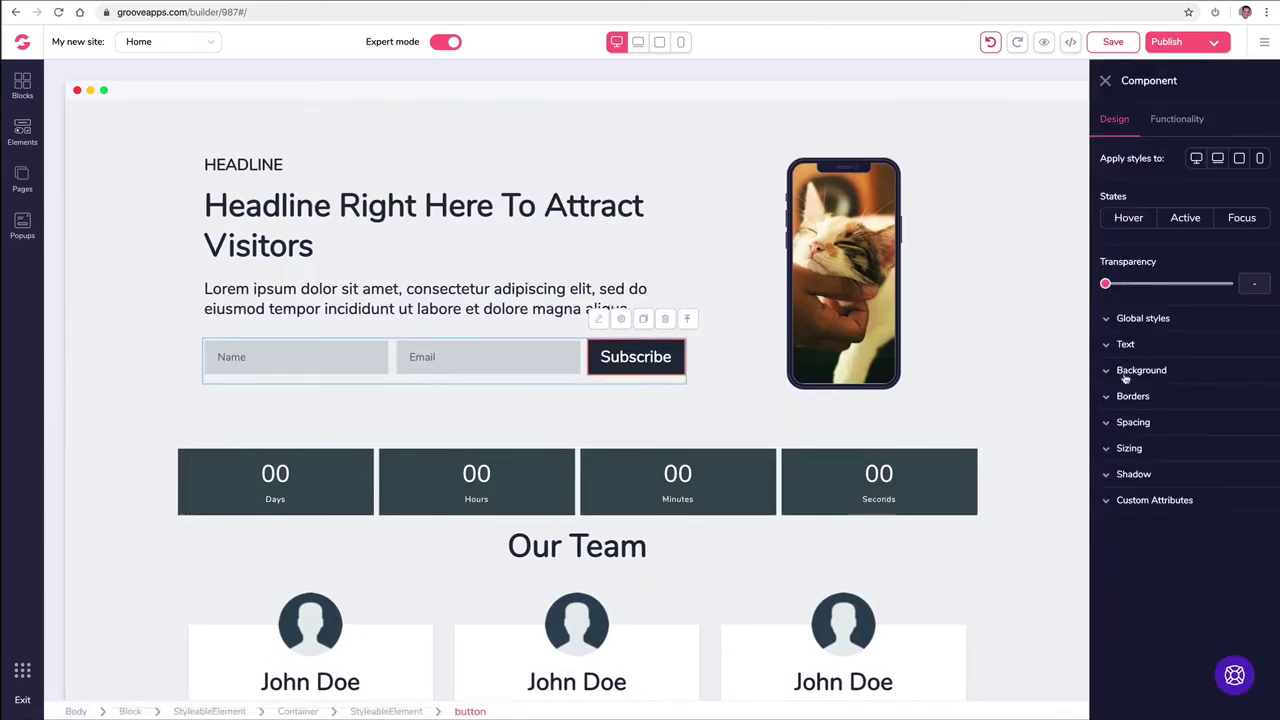
pyautogui.click(1123, 373)
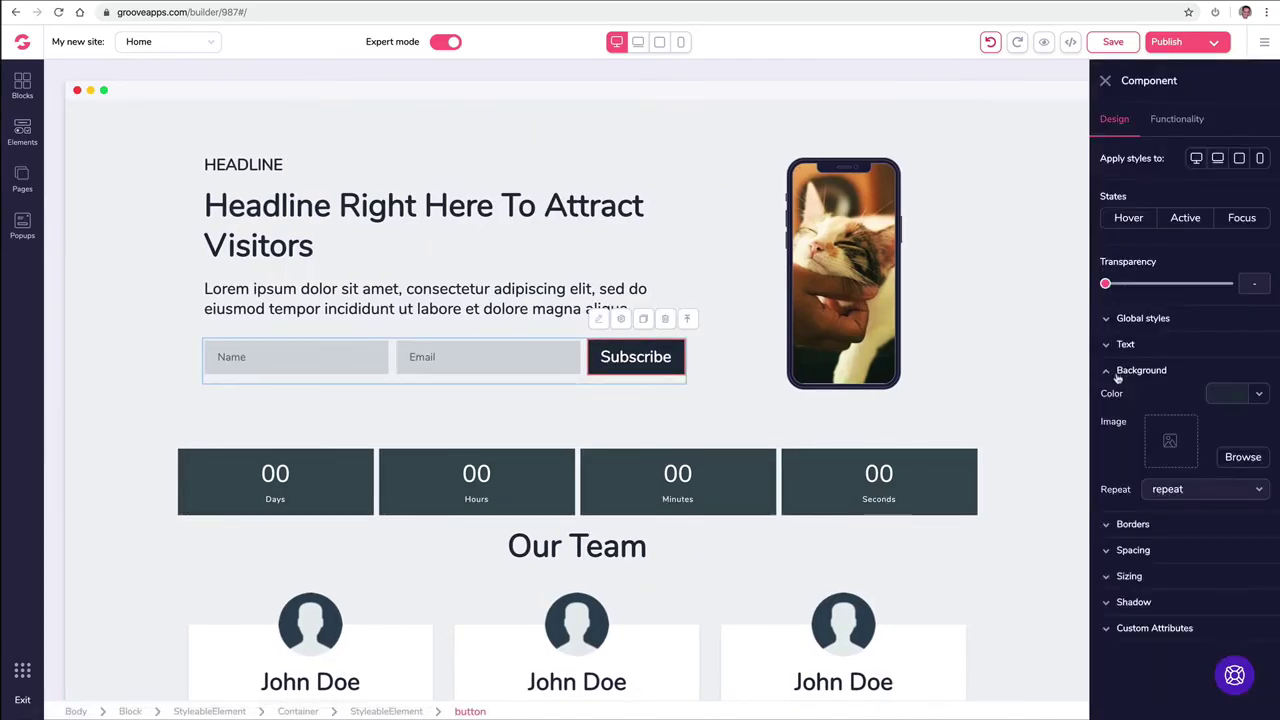
pyautogui.click(1219, 396)
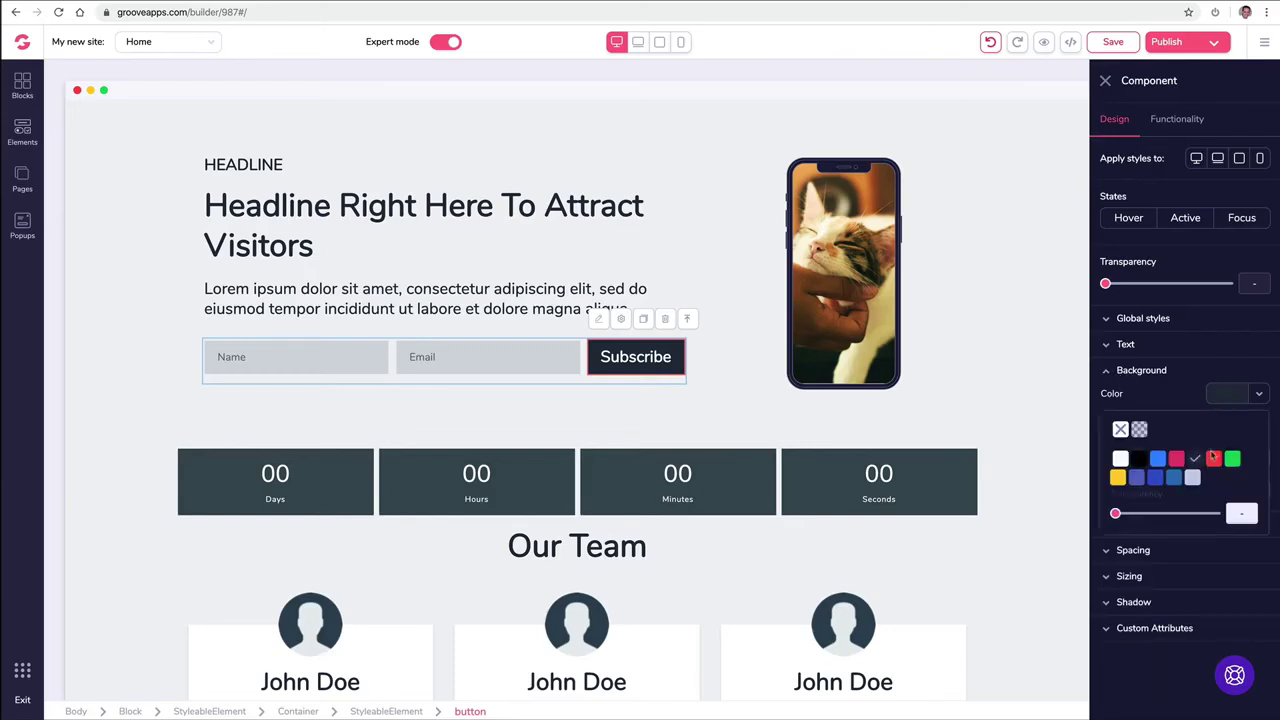
pyautogui.click(1139, 461)
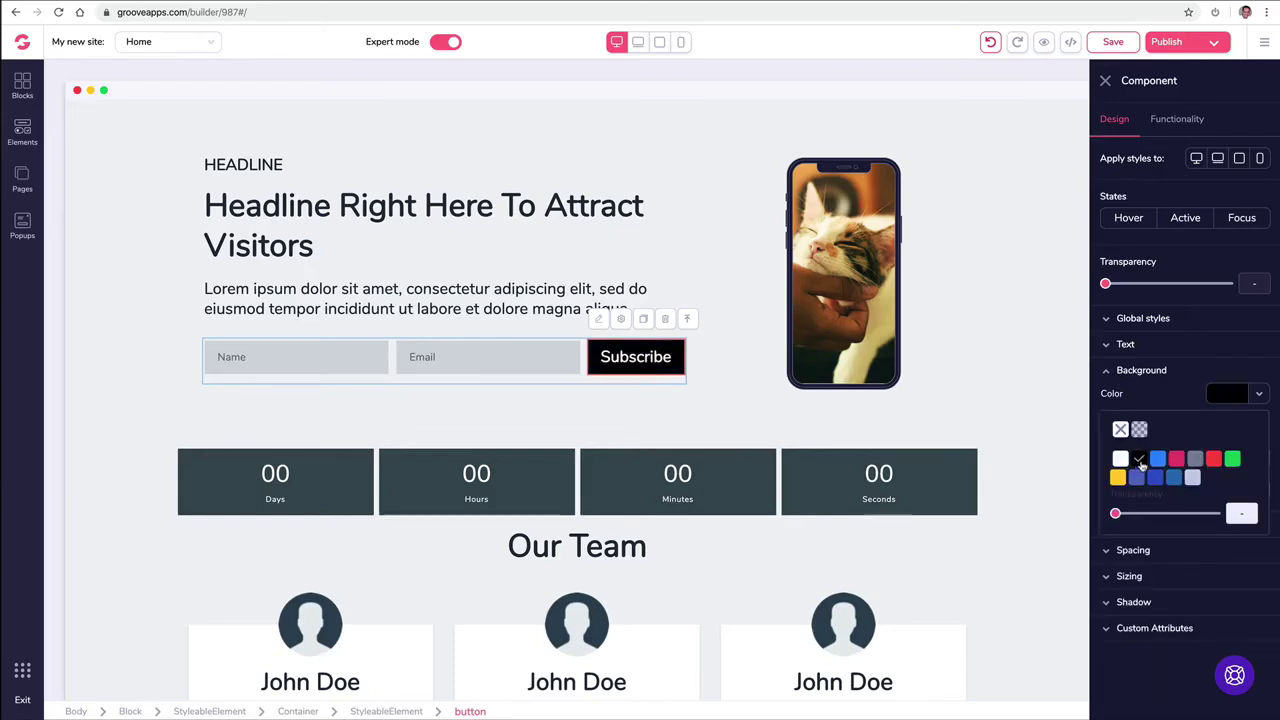
# Step: Make the Subscribe button text yellow
pyautogui.click(1147, 347)
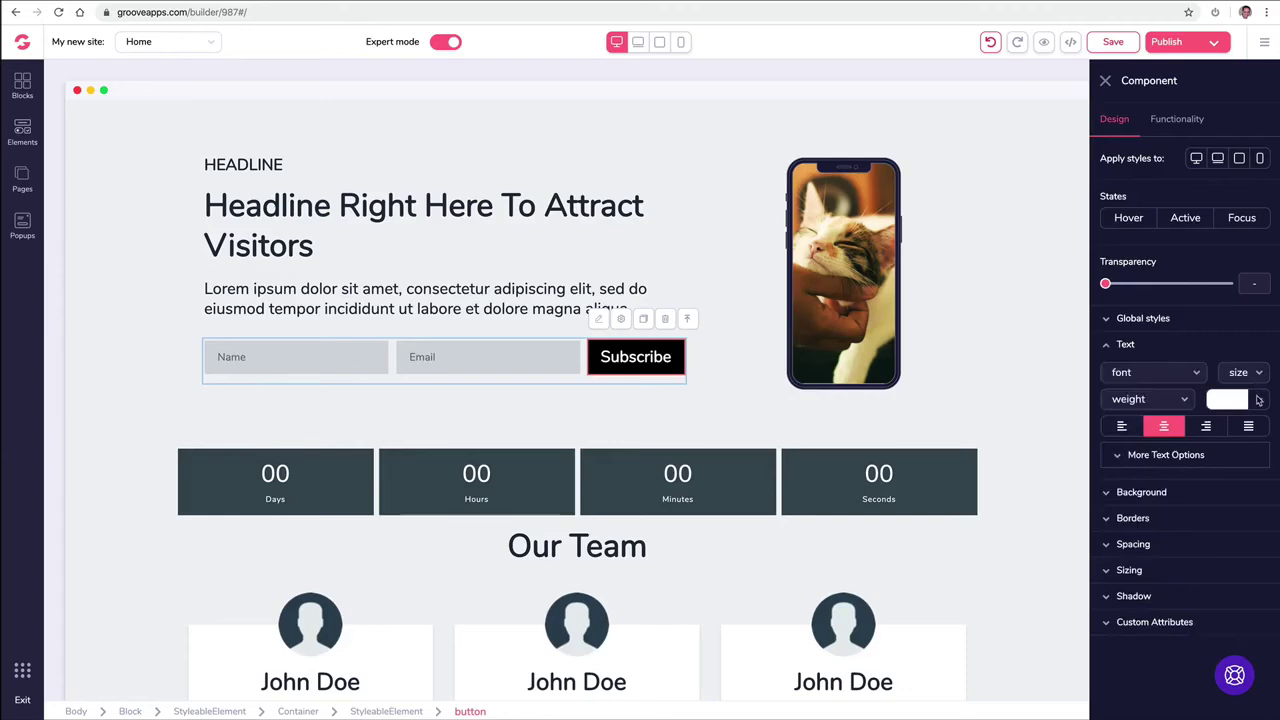
pyautogui.click(1257, 400)
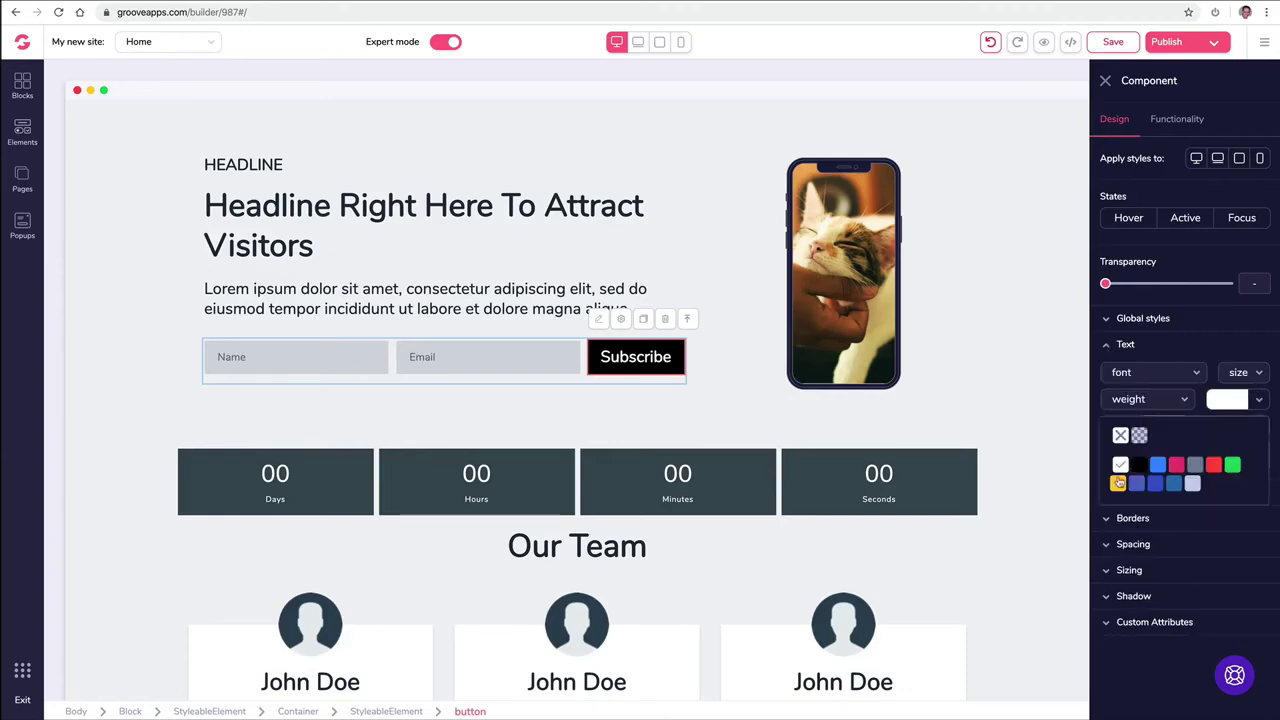
pyautogui.moveTo(1118, 484)
pyautogui.click(1119, 546)
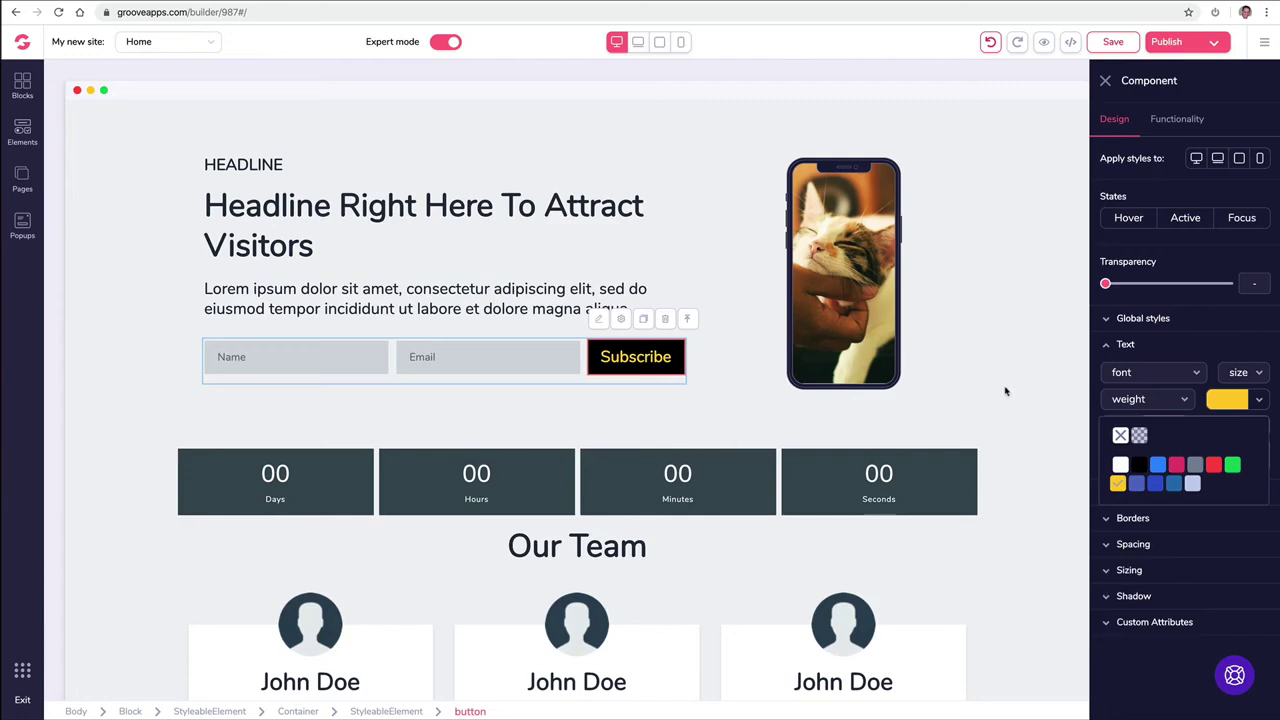
pyautogui.click(1185, 347)
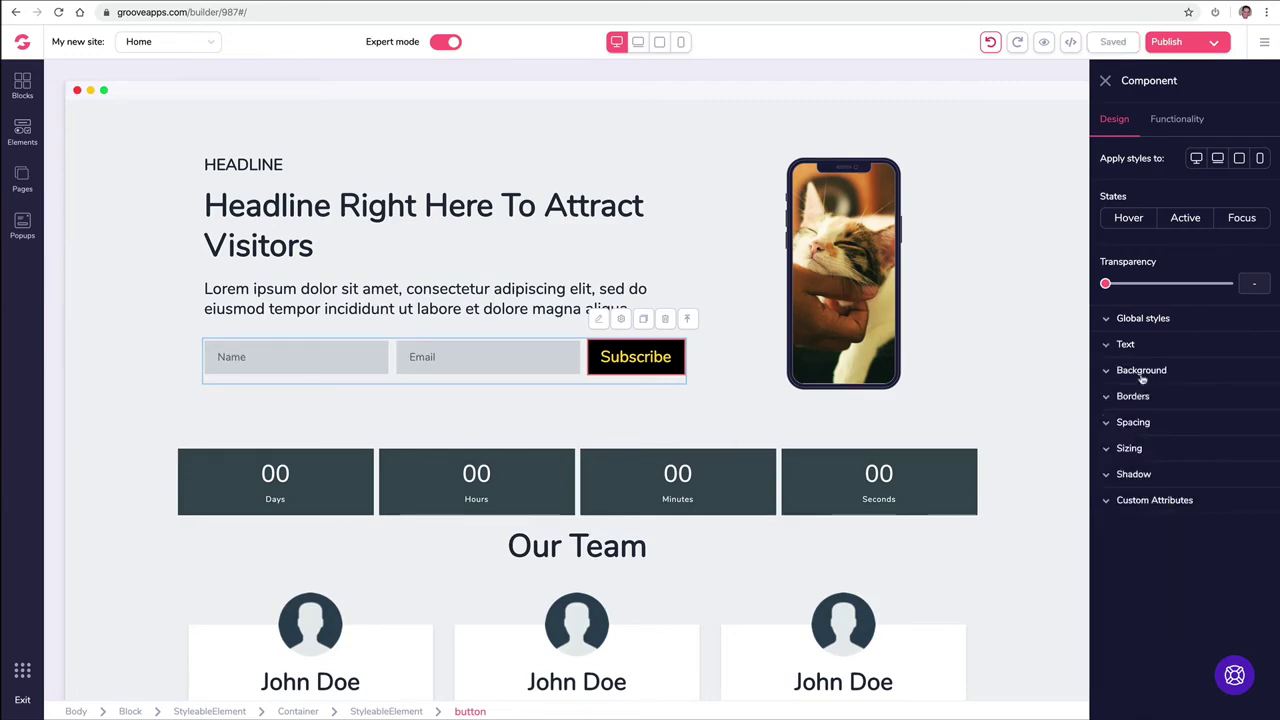
# Step: Change the button background to yellow
pyautogui.click(1141, 374)
pyautogui.click(1254, 398)
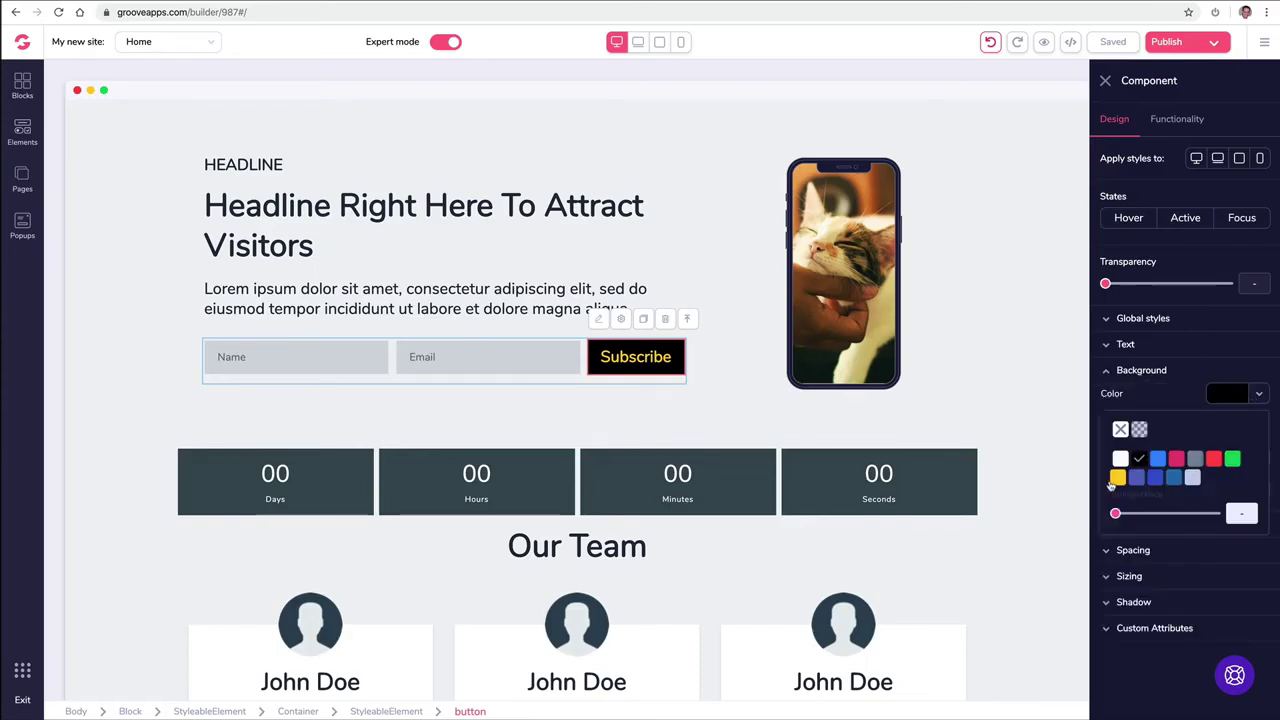
pyautogui.click(1116, 481)
pyautogui.click(1118, 554)
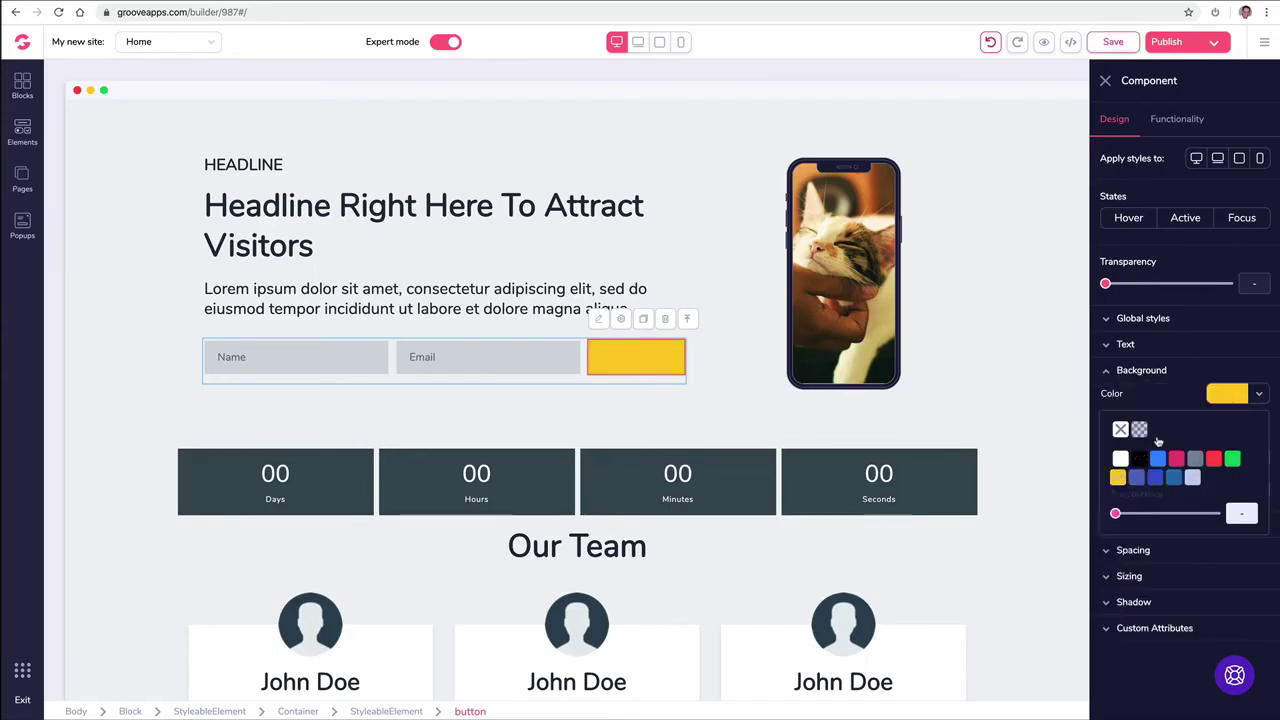
pyautogui.click(1154, 342)
# Step: Set the Subscribe text colour to black
pyautogui.click(1258, 402)
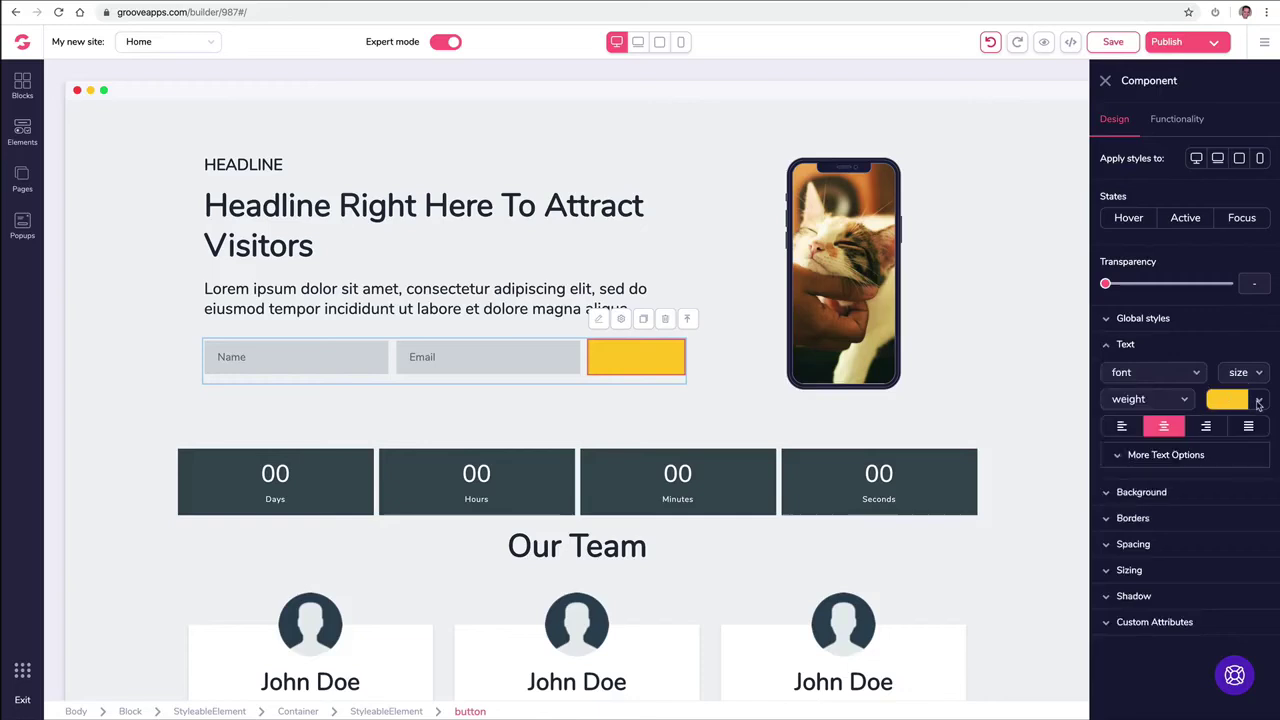
pyautogui.click(1229, 403)
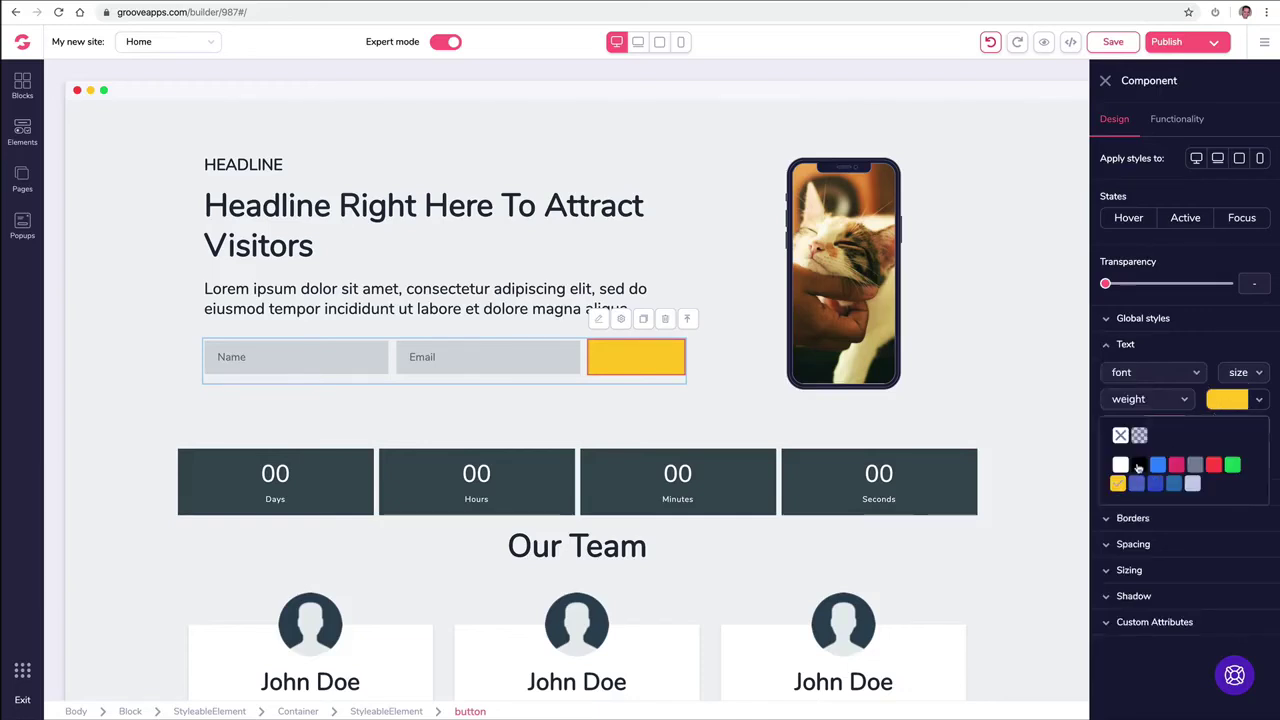
pyautogui.click(1137, 466)
pyautogui.click(737, 414)
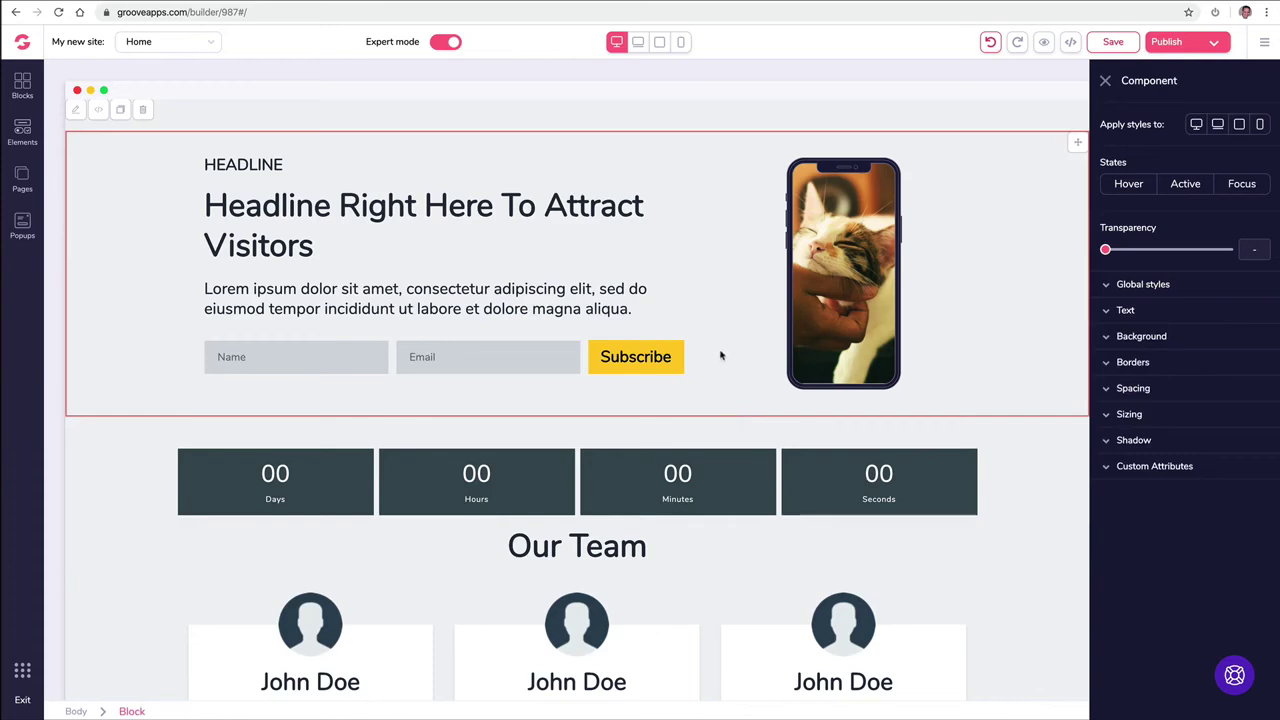
# Step: Create a new global style named 'Yellow Button' from the Subscribe button's styling
pyautogui.click(1115, 285)
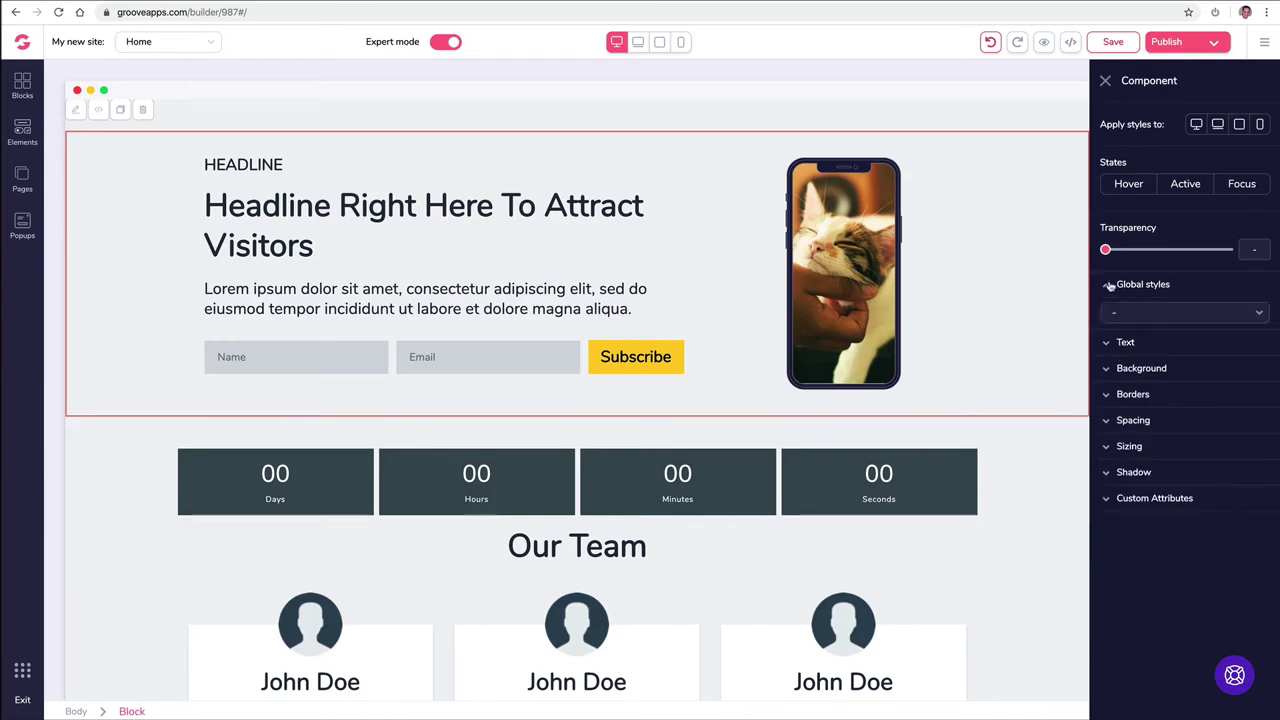
pyautogui.click(1146, 314)
pyautogui.click(1154, 330)
pyautogui.click(1146, 319)
pyautogui.write('Y')
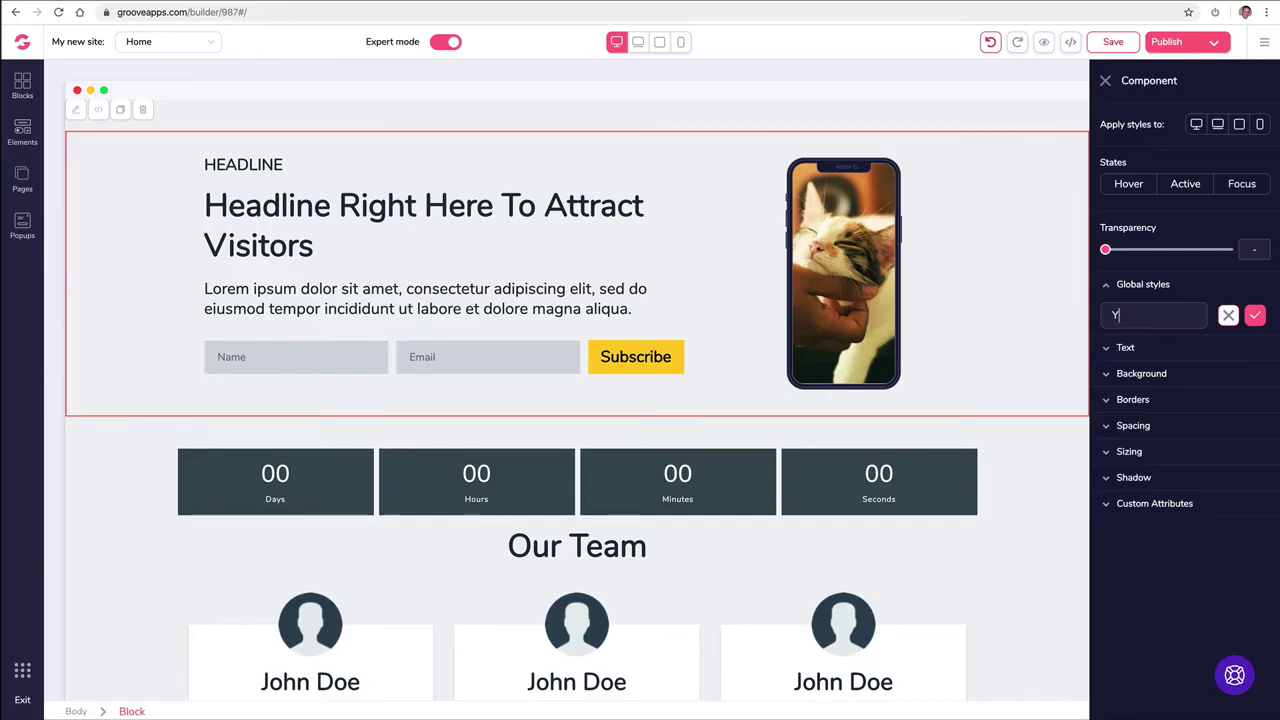
pyautogui.write('ellow Button')
pyautogui.click(1254, 315)
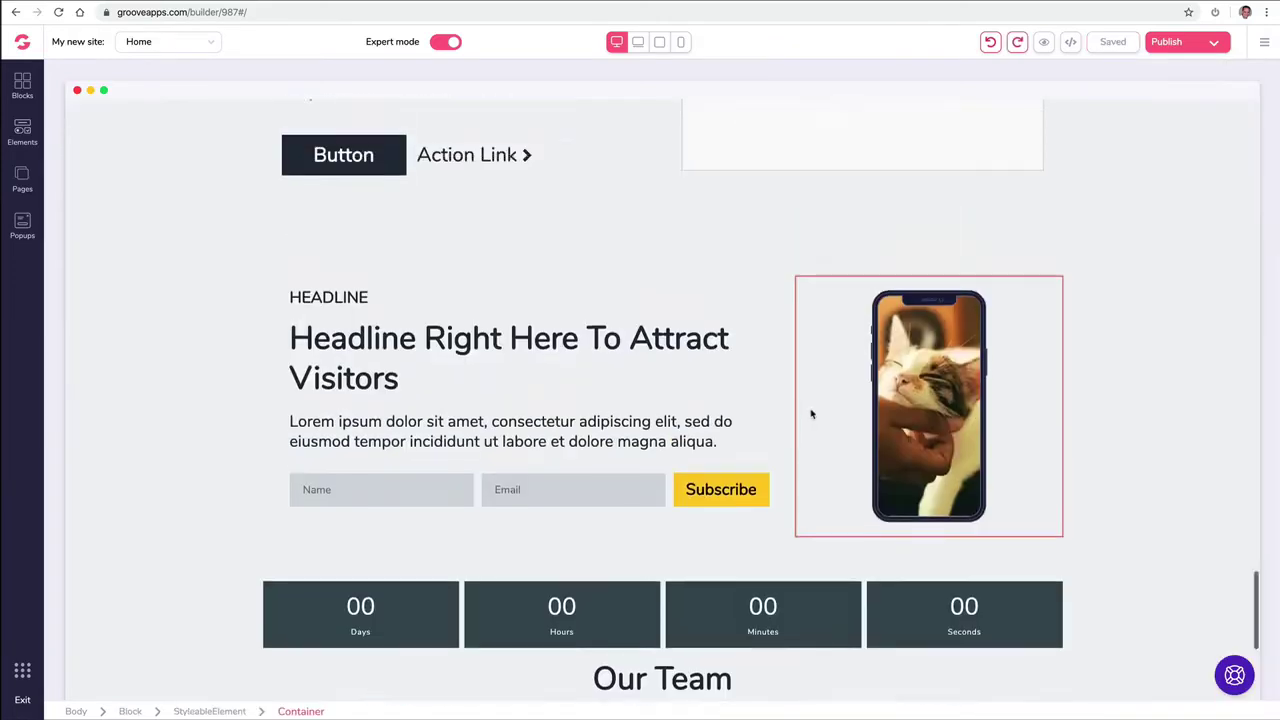
pyautogui.scroll(6, 811, 413)
# Step: Check the global styles list for the third pricing card's button without applying one
pyautogui.click(880, 372)
pyautogui.click(1165, 317)
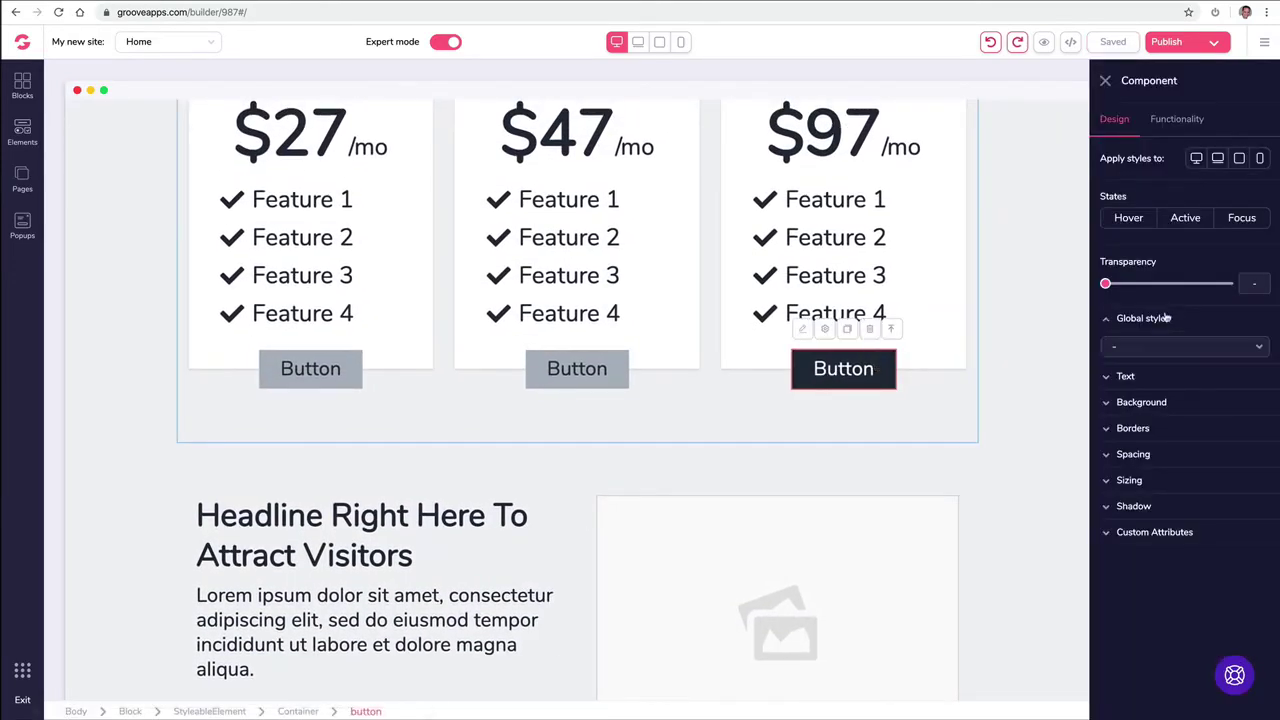
pyautogui.click(1139, 347)
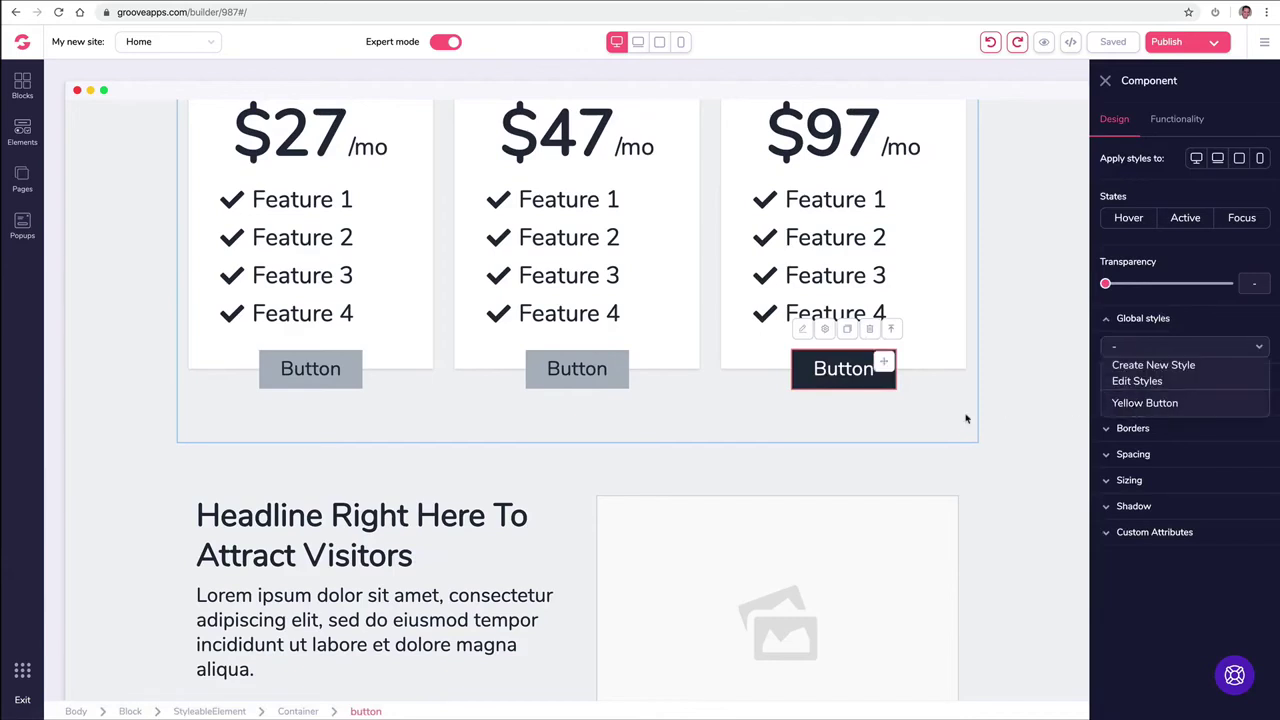
pyautogui.click(631, 436)
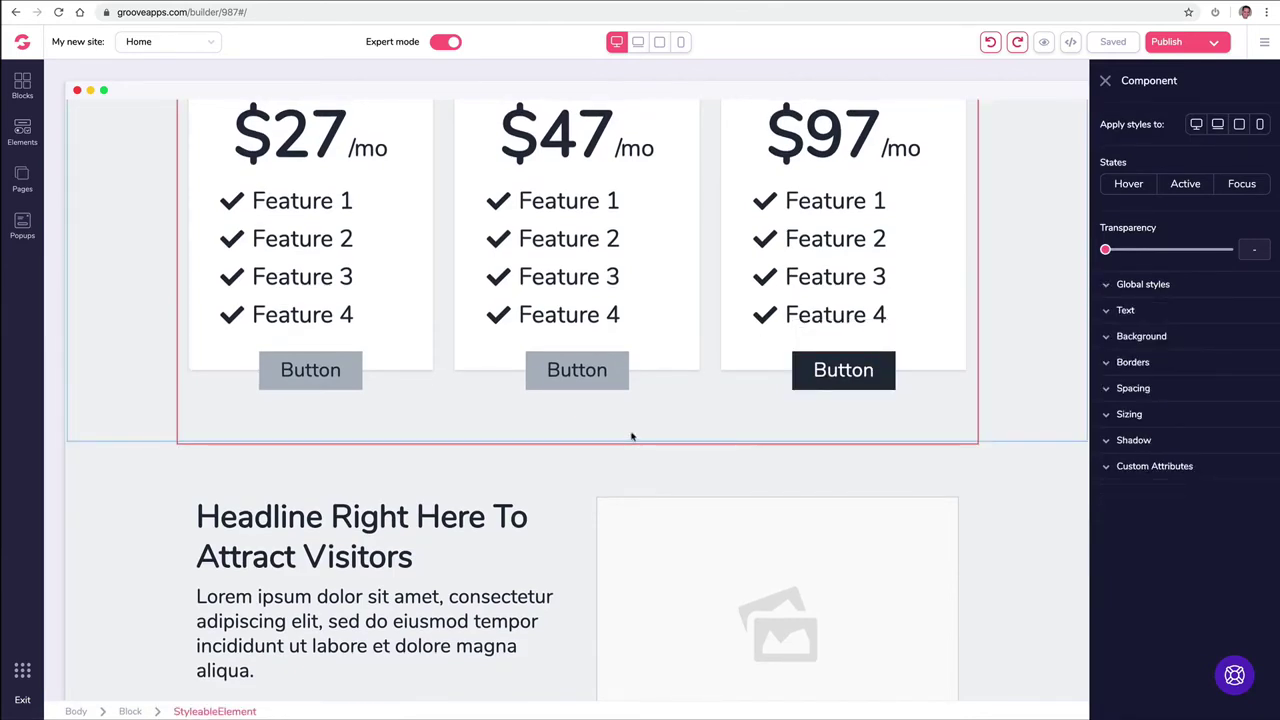
# Step: Select the first pricing button and the headline text, and open the site menu
pyautogui.click(340, 372)
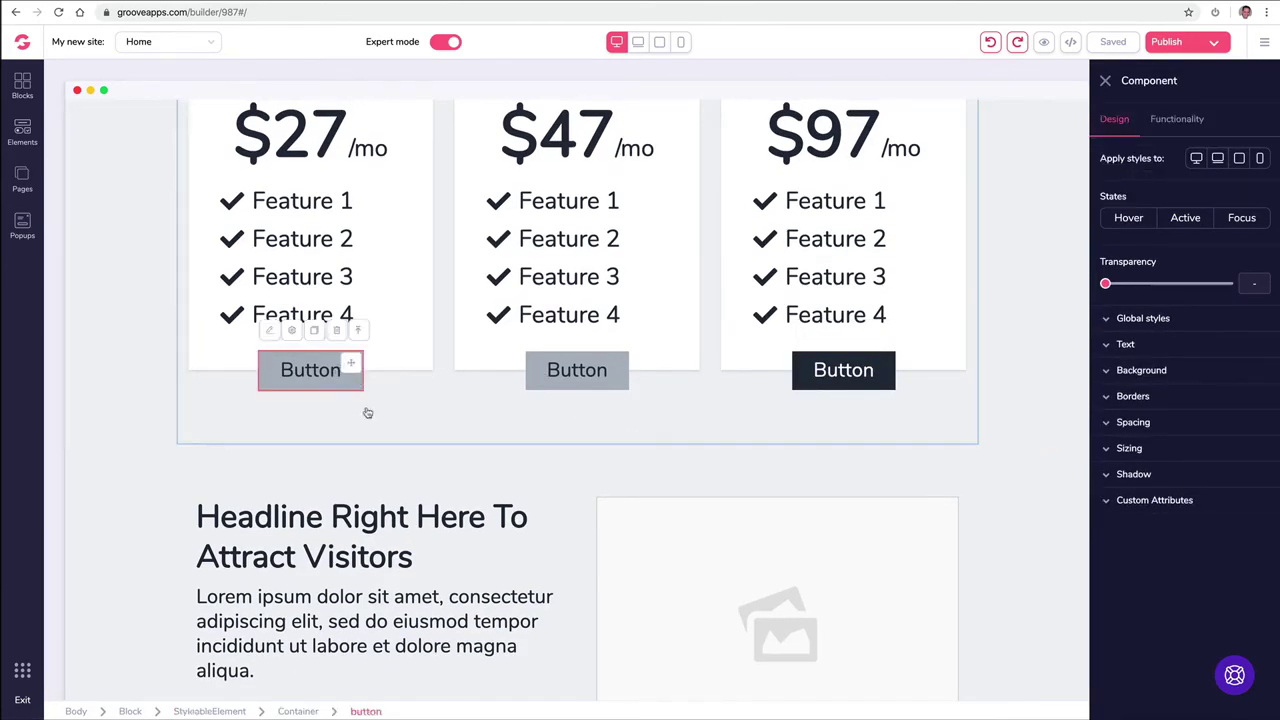
pyautogui.scroll(-5, 463, 400)
pyautogui.scroll(-2, 492, 366)
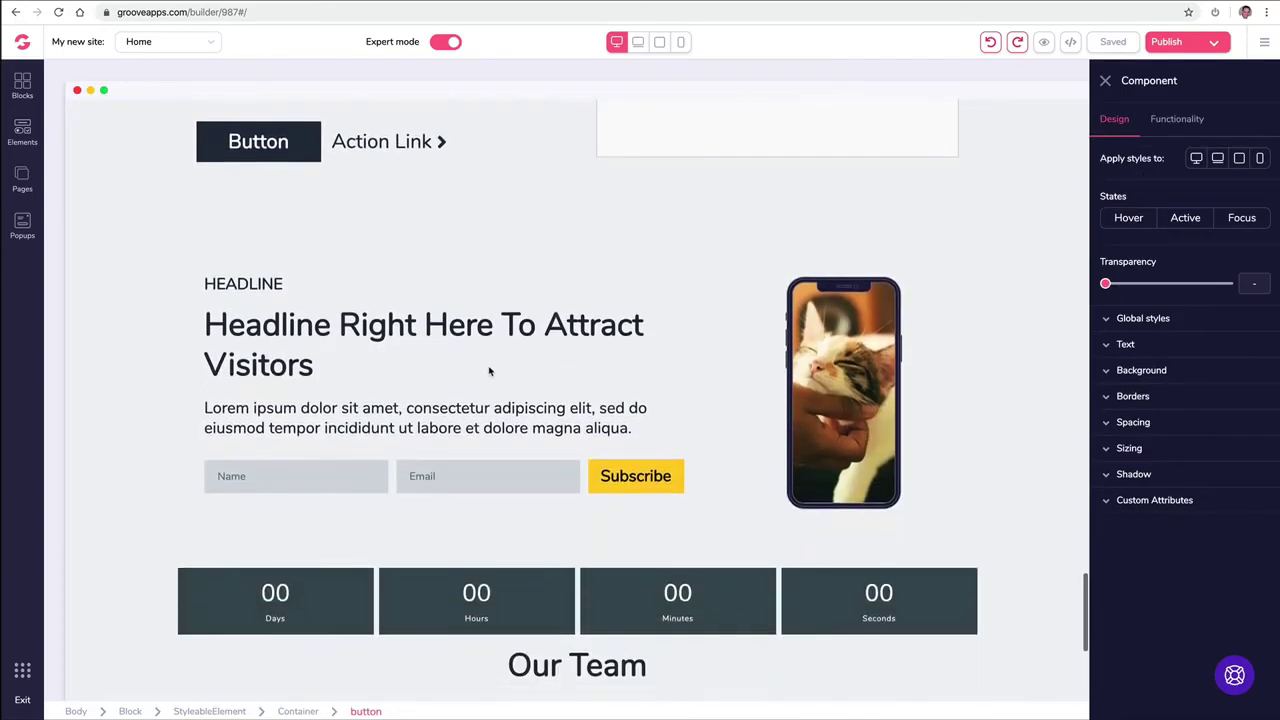
pyautogui.scroll(-1, 490, 366)
pyautogui.click(500, 322)
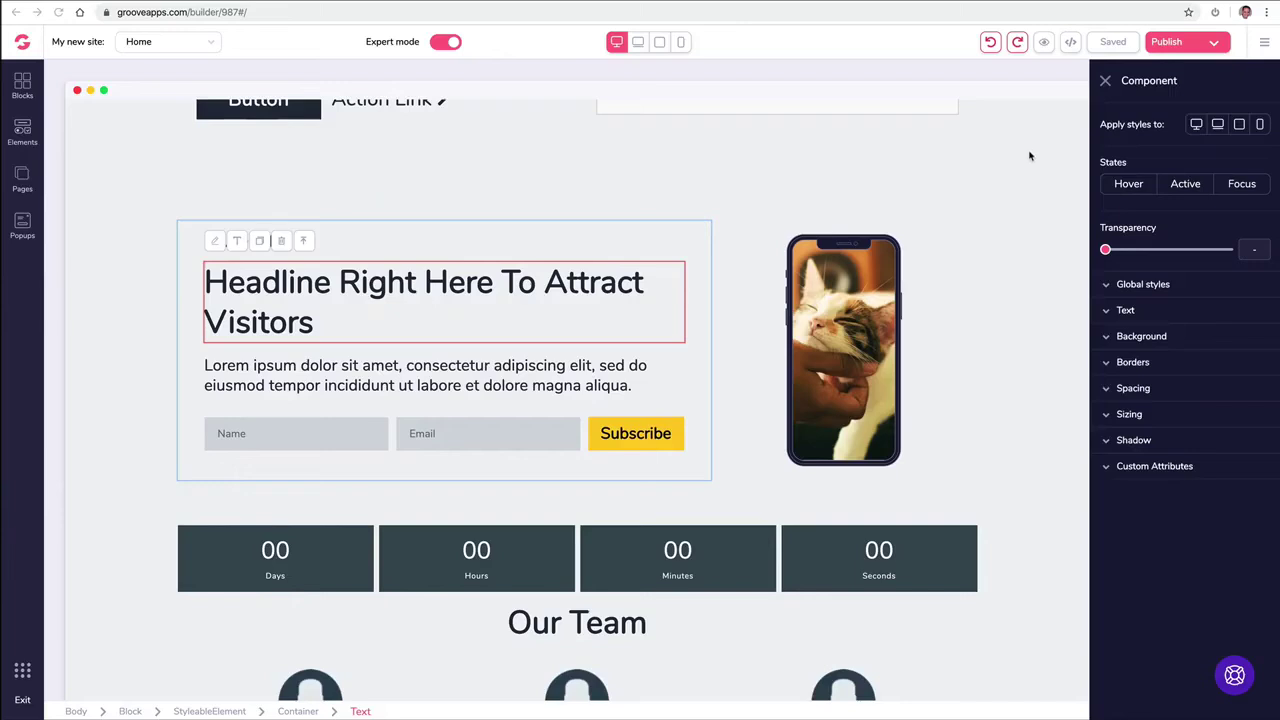
pyautogui.click(1264, 44)
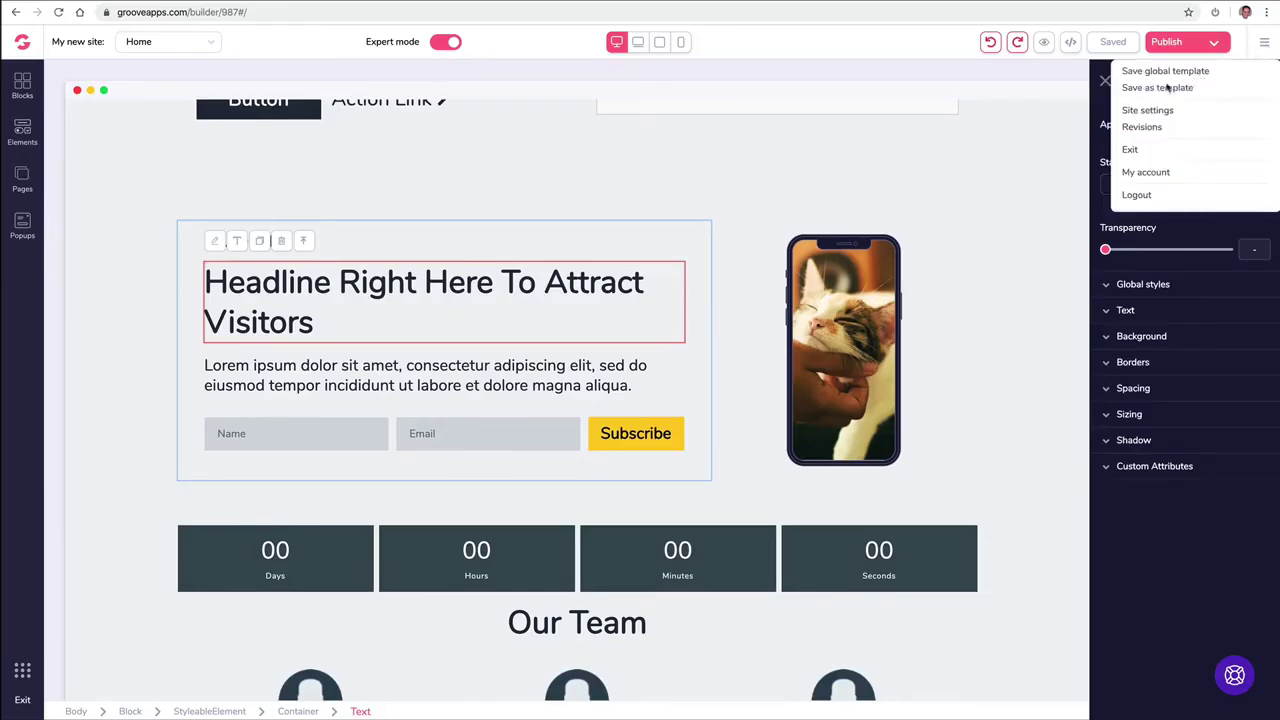
# Step: Select the headline block, scroll down to the footer, and close the hamburger site menu
pyautogui.click(905, 186)
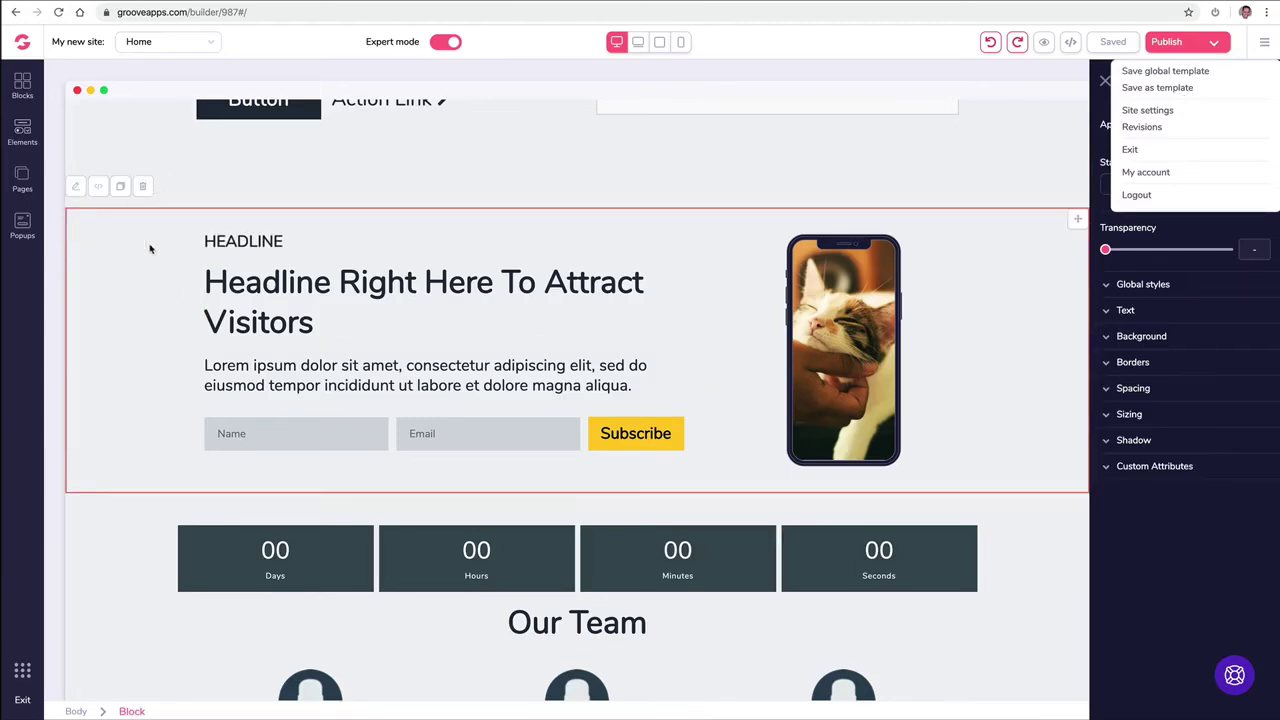
pyautogui.scroll(-5, 370, 284)
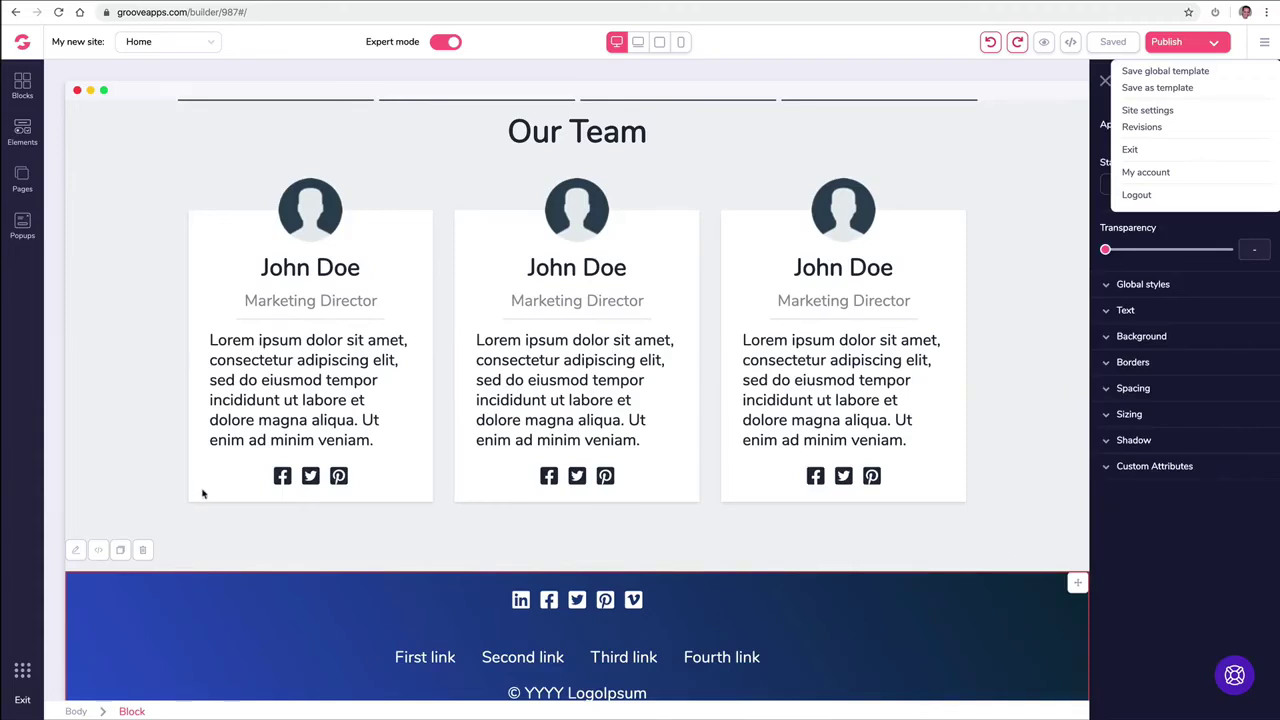
pyautogui.click(1264, 42)
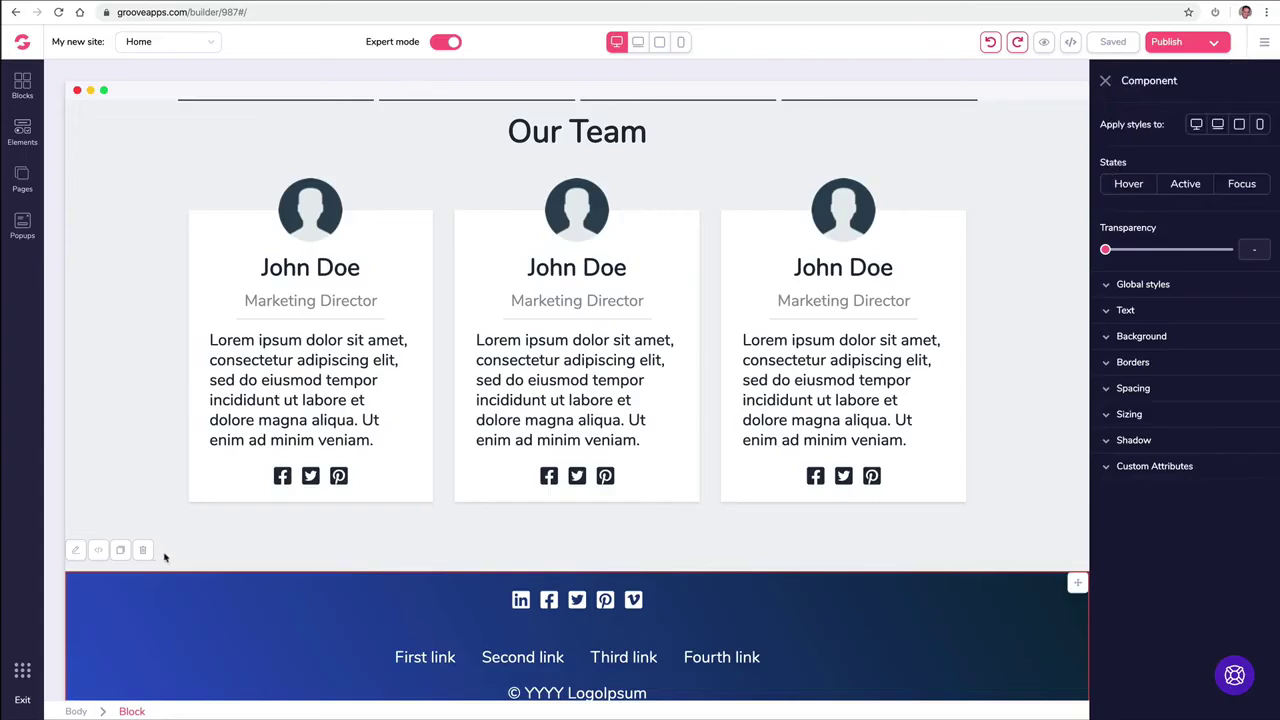
# Step: Open and close the Blocks panel, then scroll down and select the first testimonial's Lorem ipsum text
pyautogui.scroll(2, 255, 563)
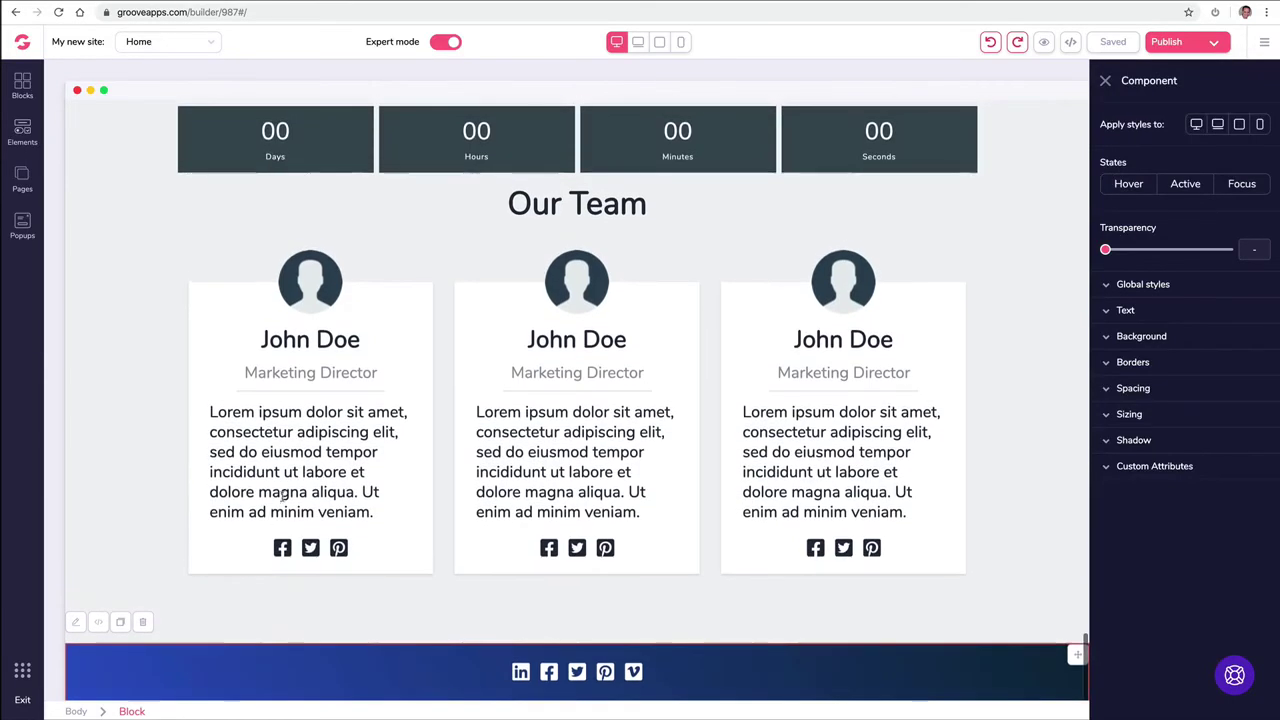
pyautogui.click(24, 82)
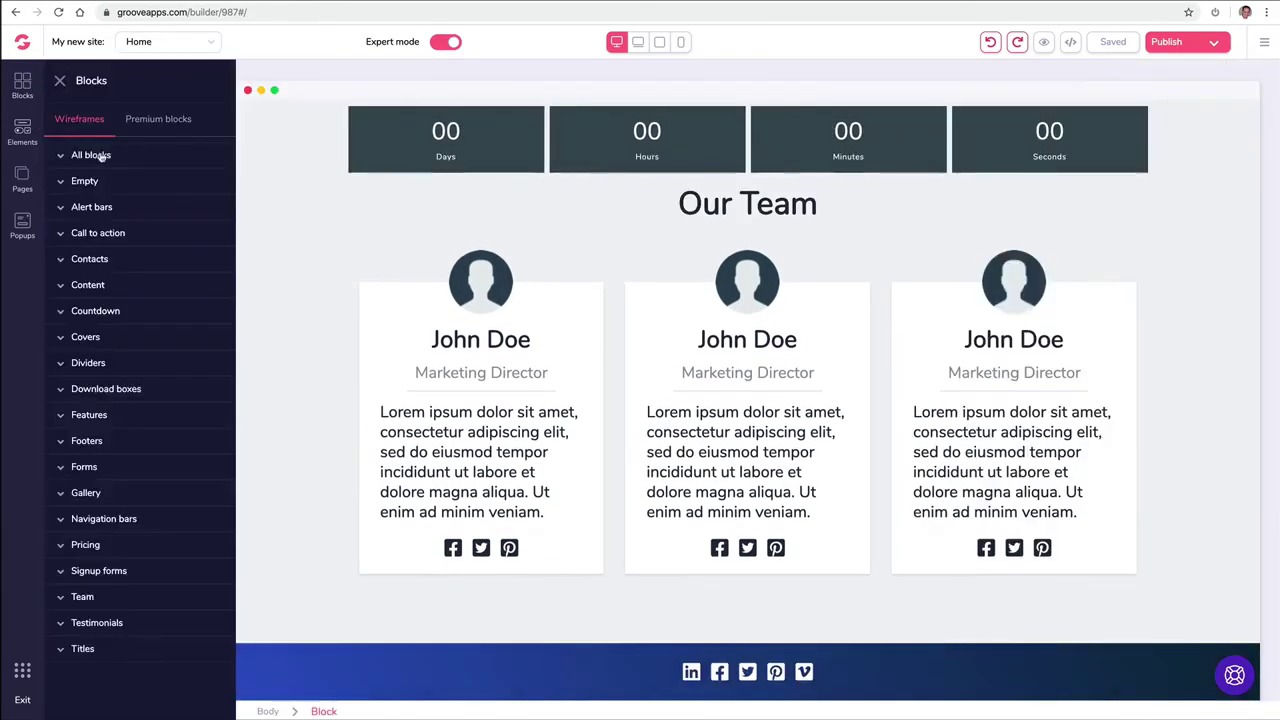
pyautogui.click(60, 80)
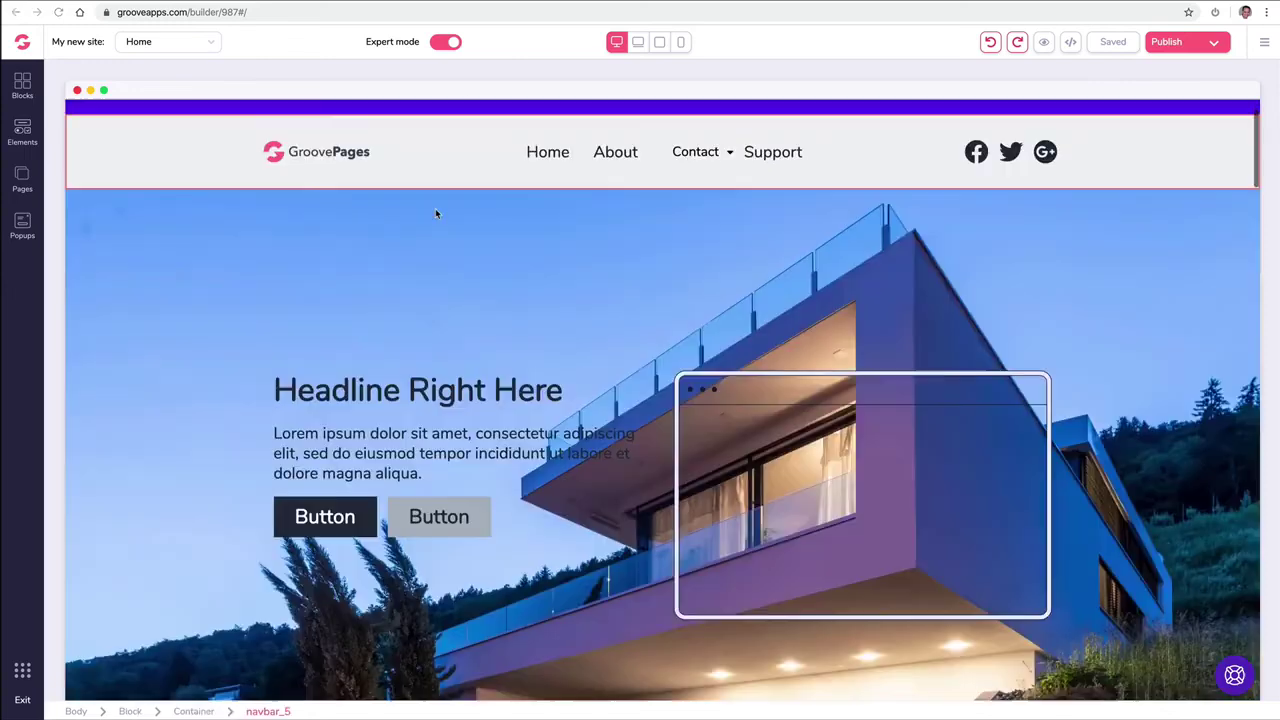
pyautogui.scroll(-5, 437, 210)
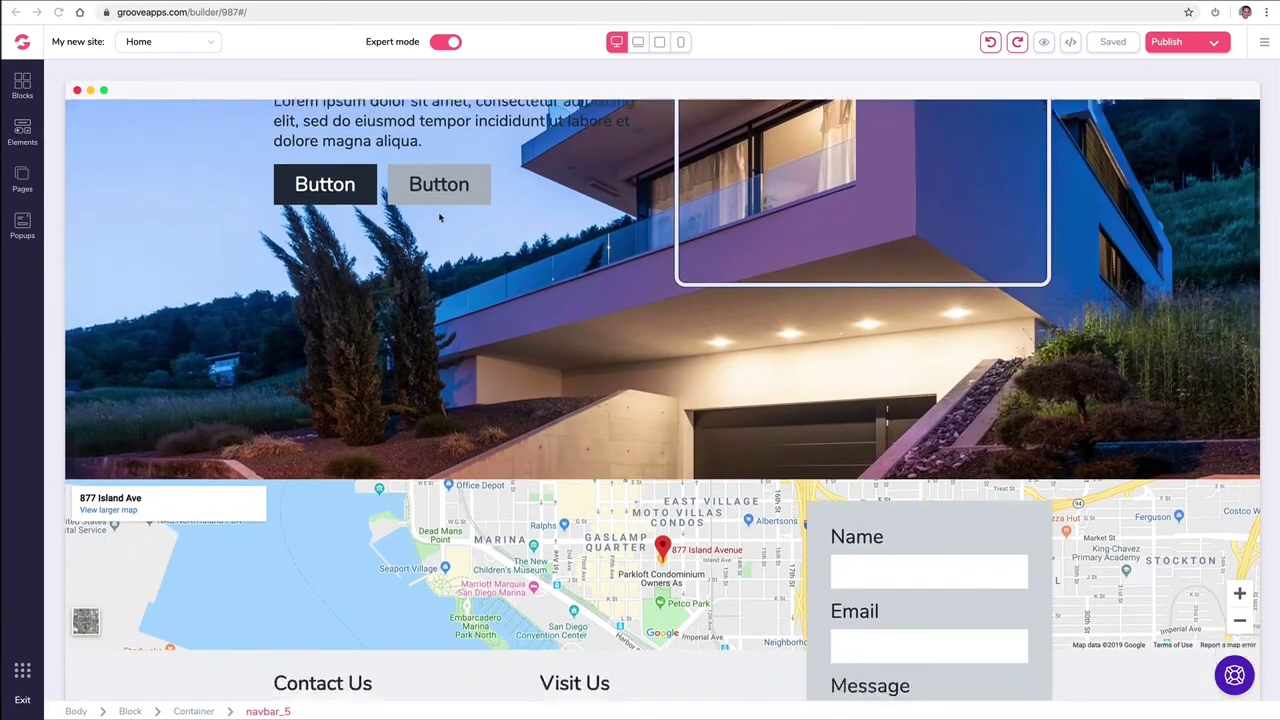
pyautogui.scroll(-4, 438, 217)
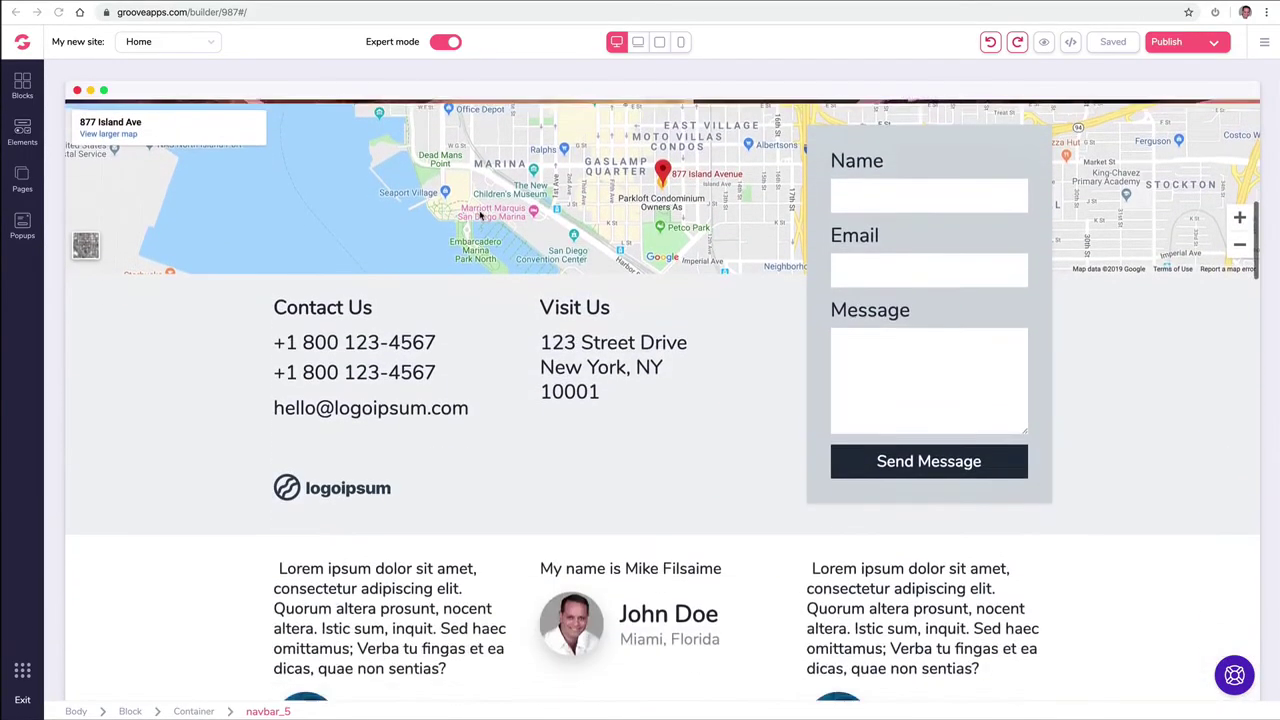
pyautogui.scroll(-3, 480, 216)
pyautogui.click(371, 322)
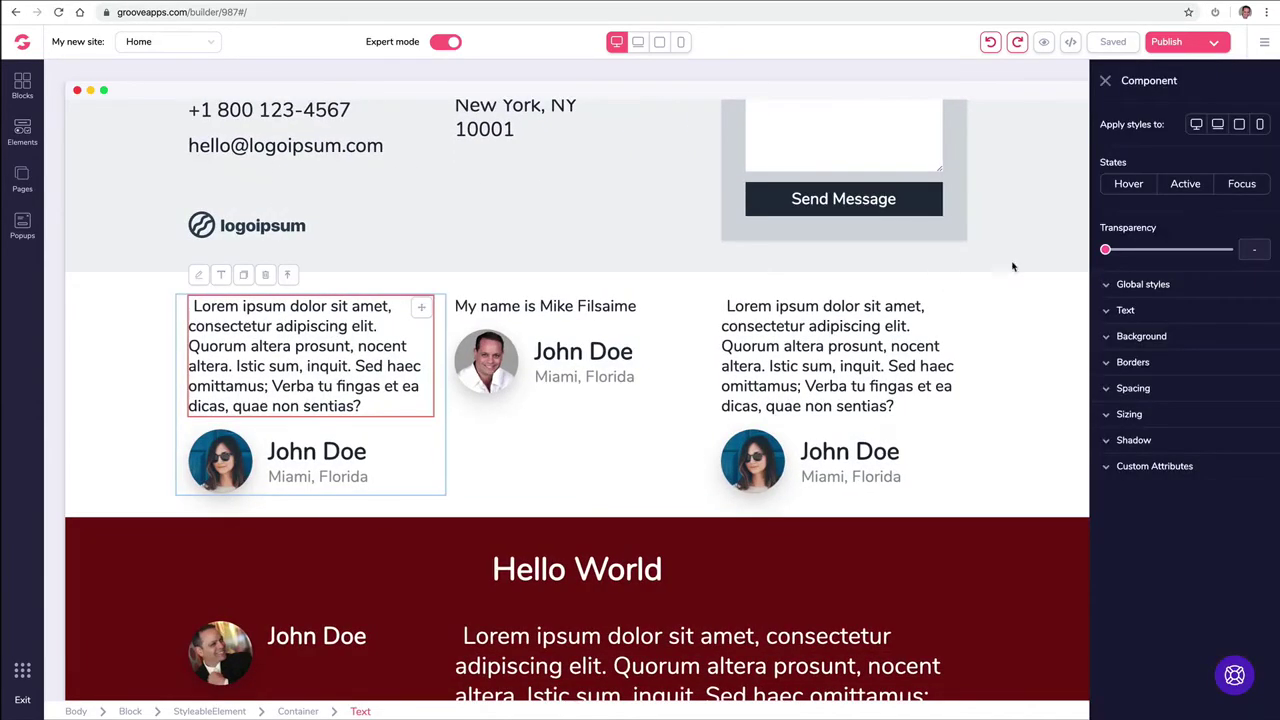
pyautogui.click(1114, 467)
pyautogui.click(1193, 569)
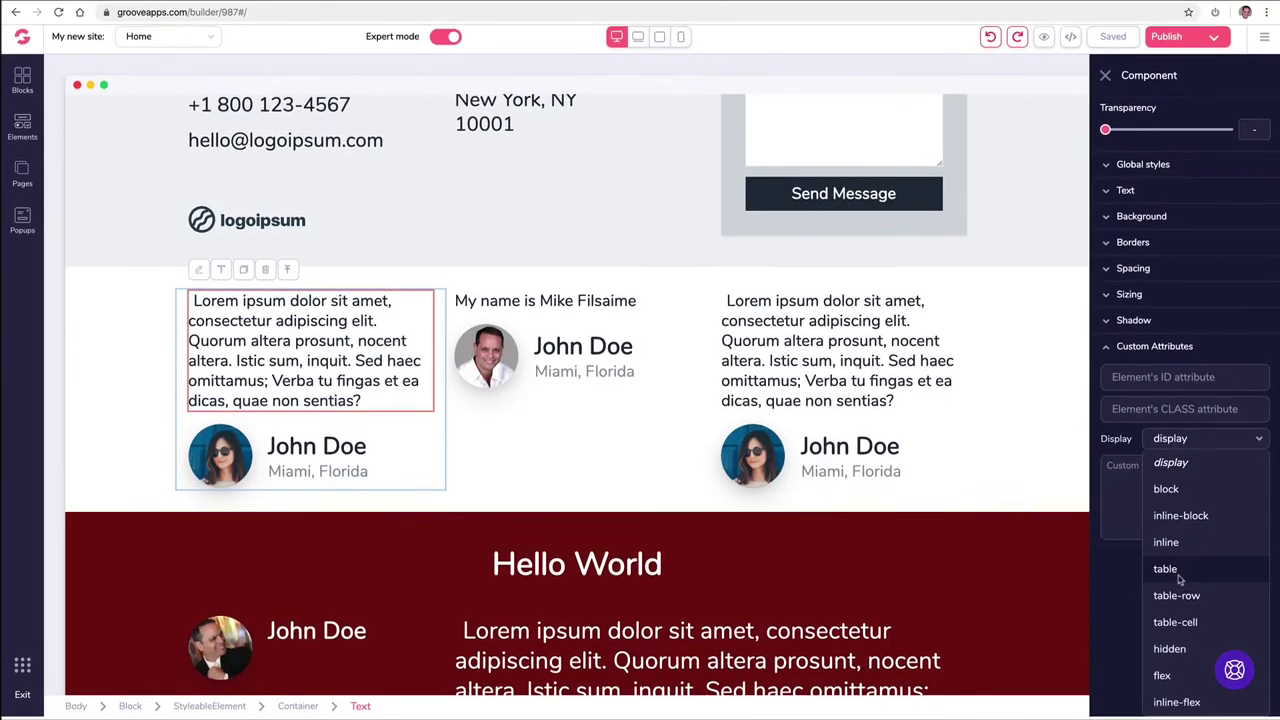
pyautogui.click(1141, 388)
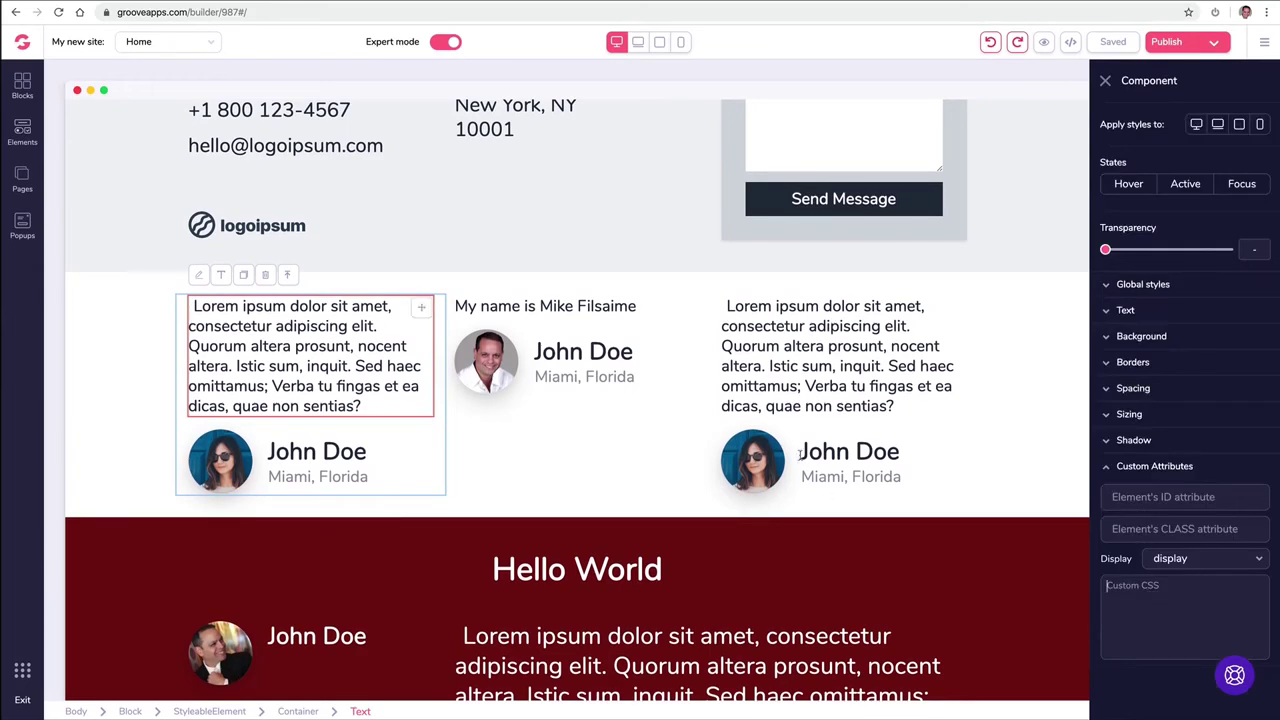
pyautogui.click(797, 346)
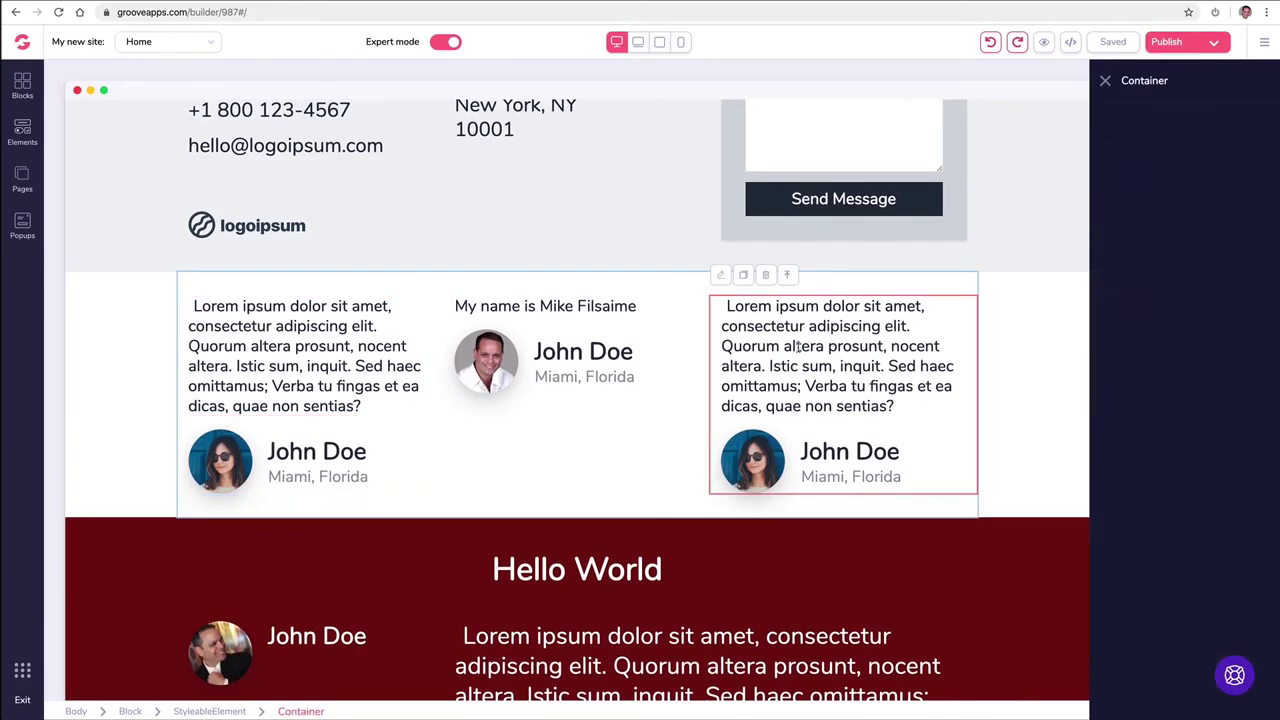
pyautogui.click(537, 372)
pyautogui.click(410, 358)
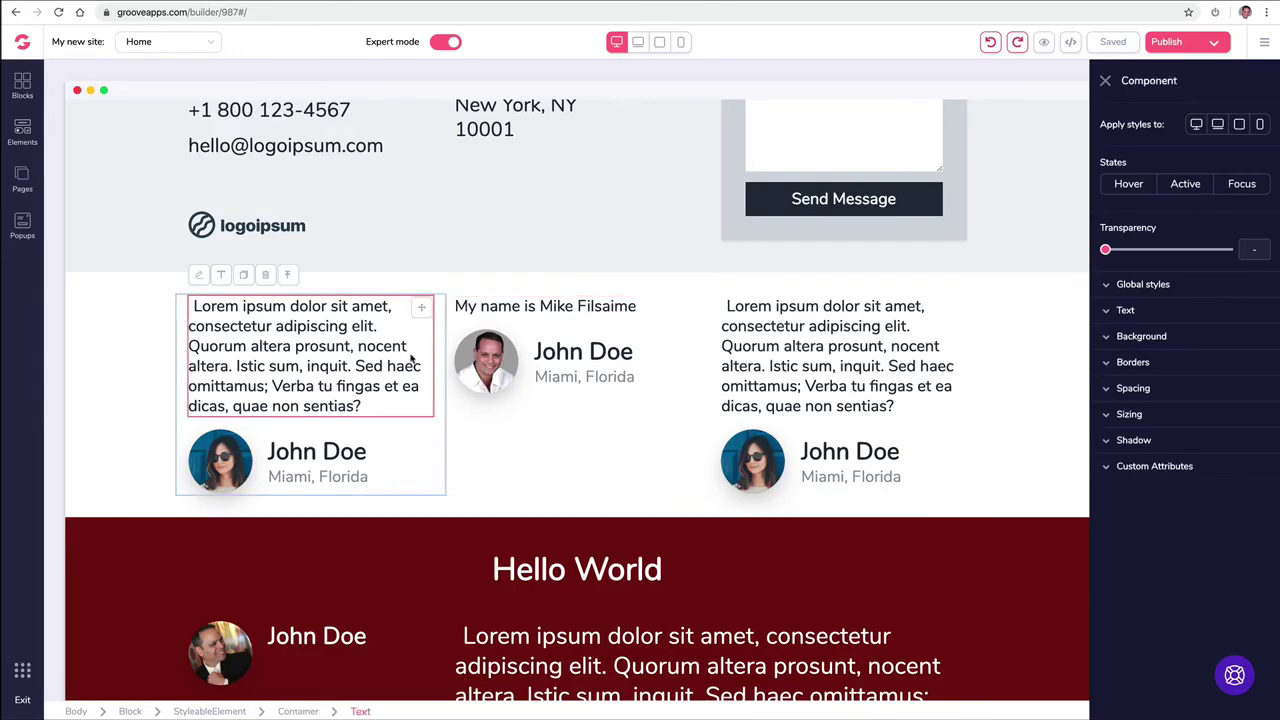
pyautogui.click(118, 303)
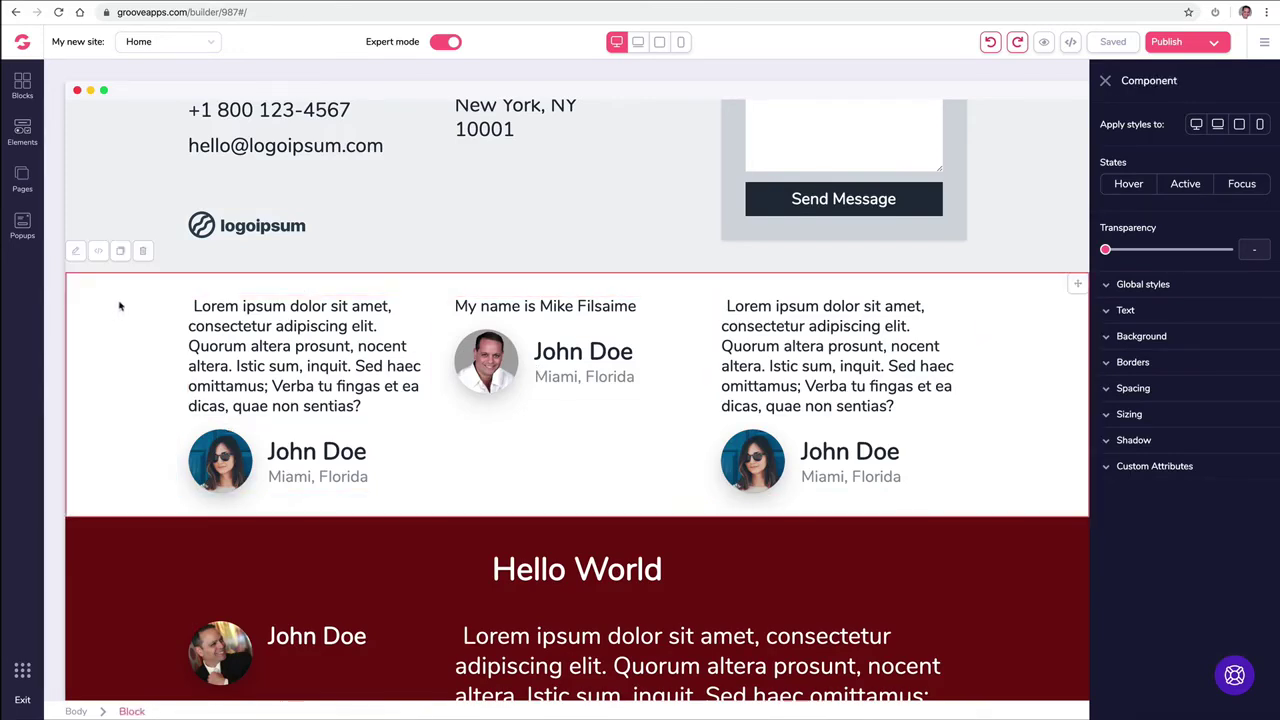
# Step: Inspect the HTML source of the testimonials block and the footer block, then close each
pyautogui.click(98, 252)
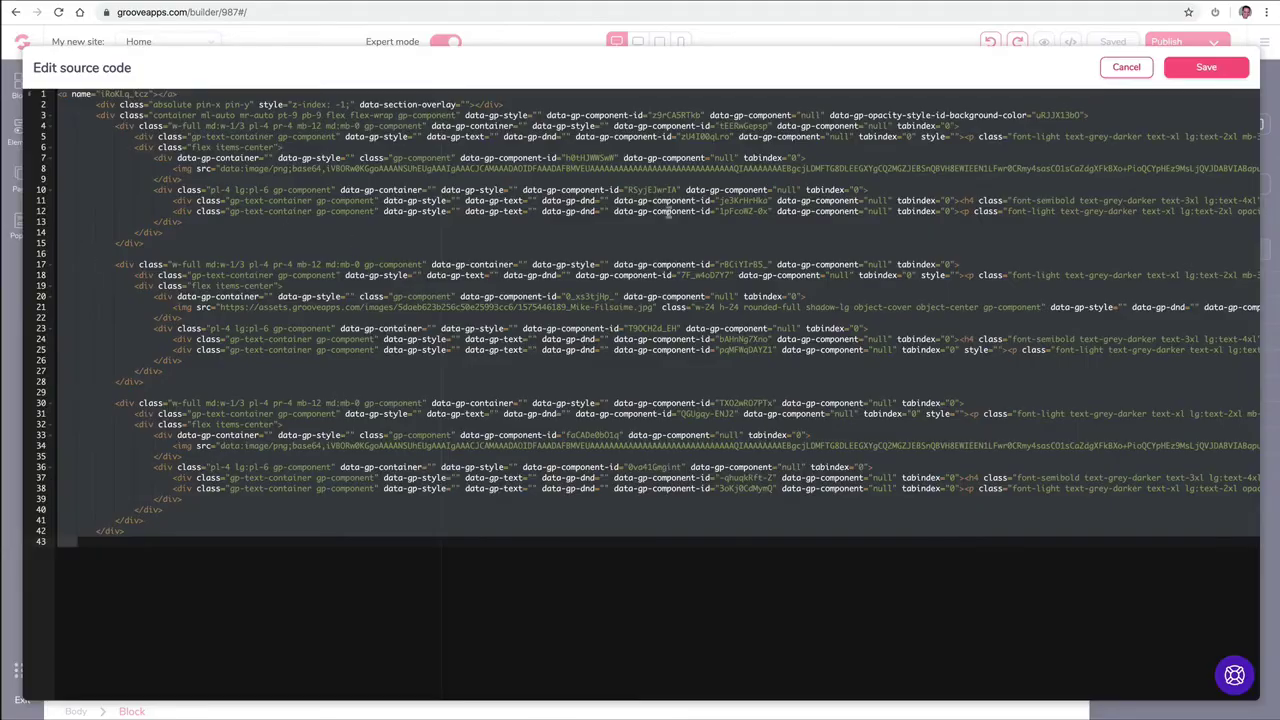
pyautogui.click(1207, 67)
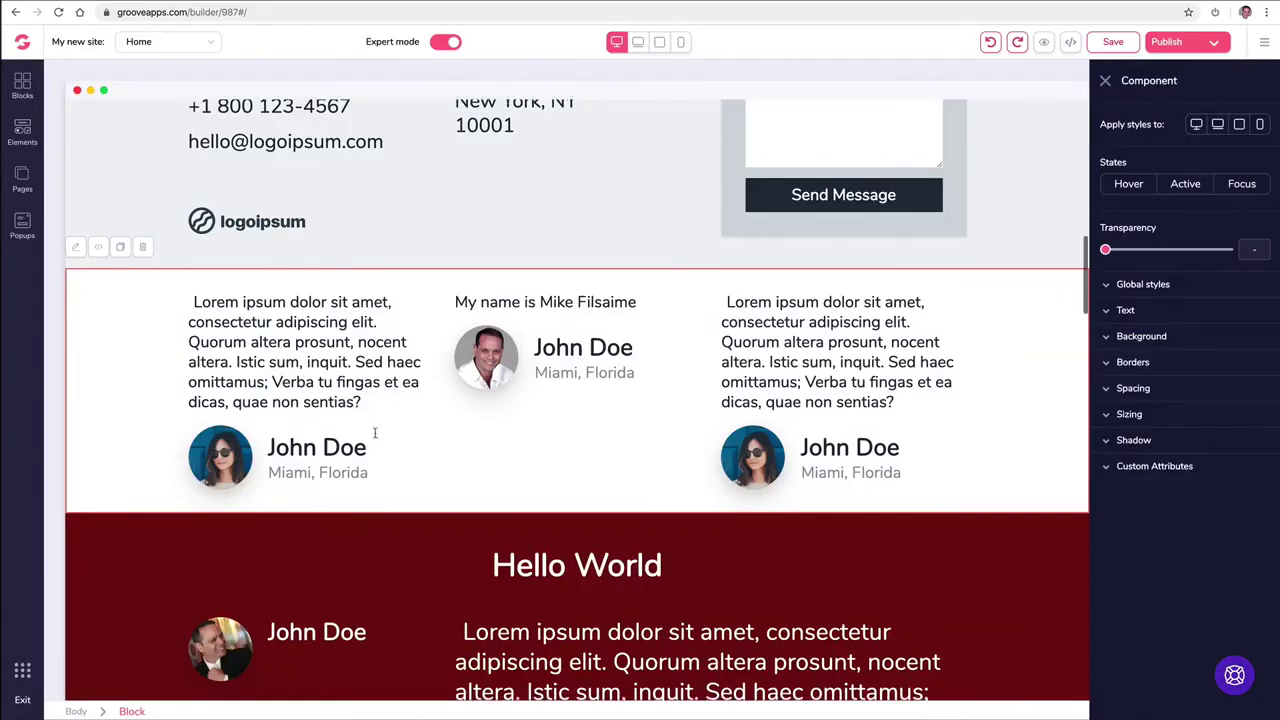
pyautogui.scroll(-5, 343, 523)
pyautogui.scroll(-15, 240, 450)
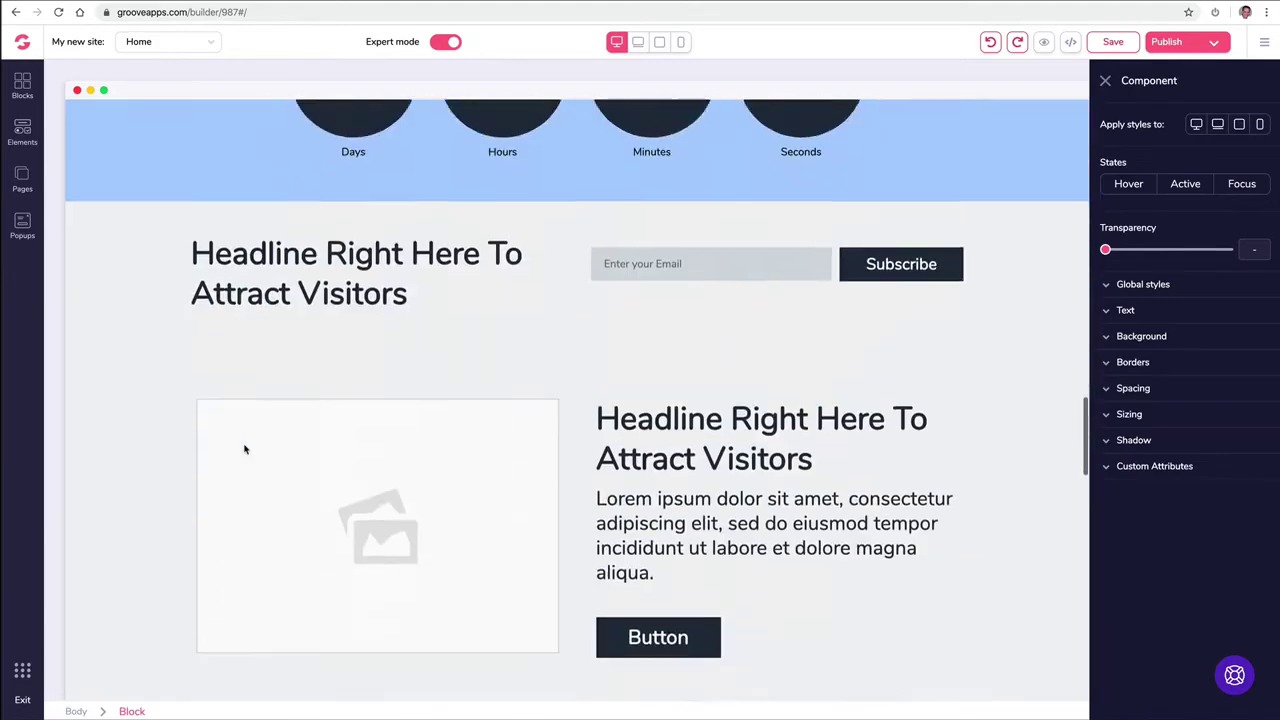
pyautogui.scroll(-10, 252, 453)
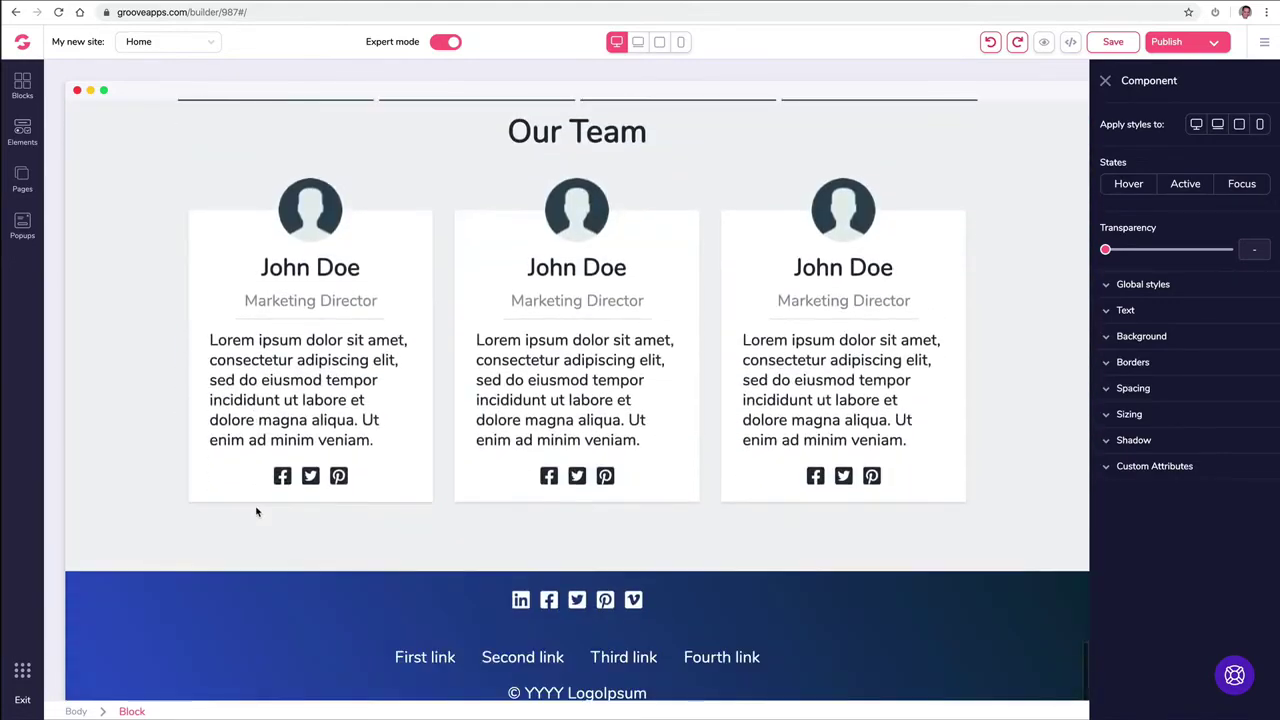
pyautogui.click(98, 550)
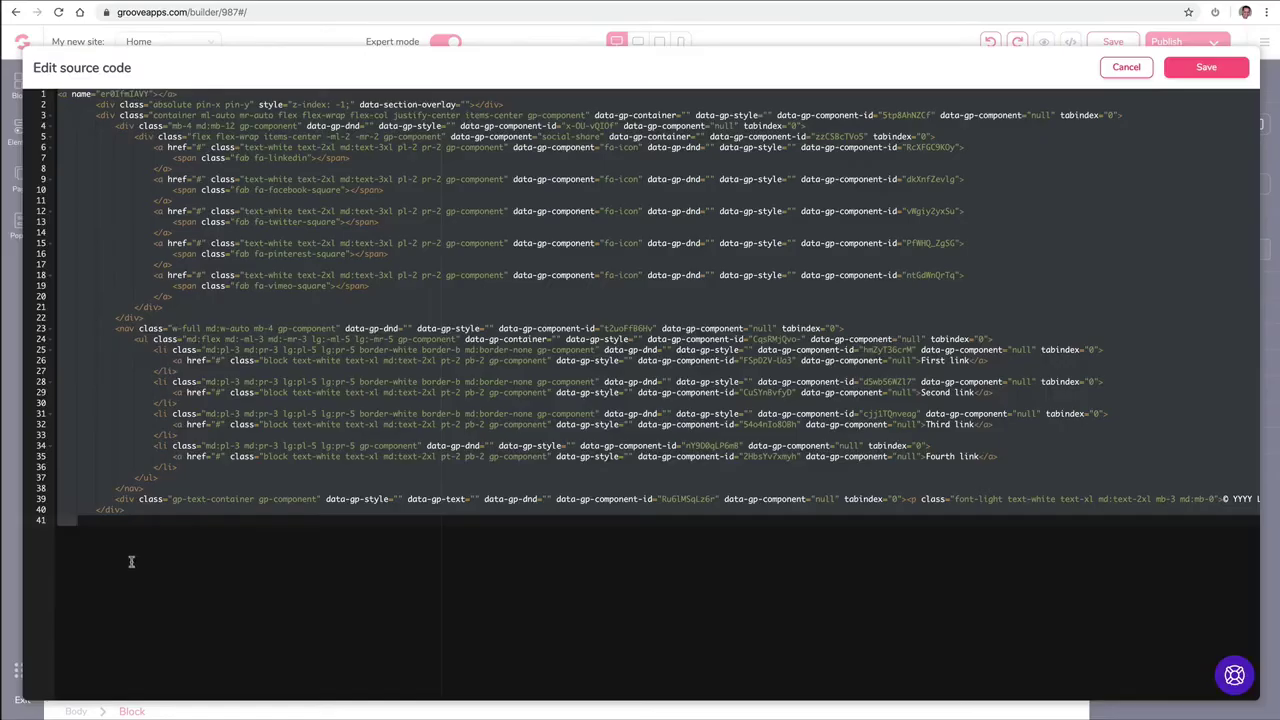
pyautogui.click(1126, 67)
# Step: Inspect the headline block's and the whole page's HTML source, closing both without changes
pyautogui.scroll(10, 540, 220)
pyautogui.scroll(-4, 400, 343)
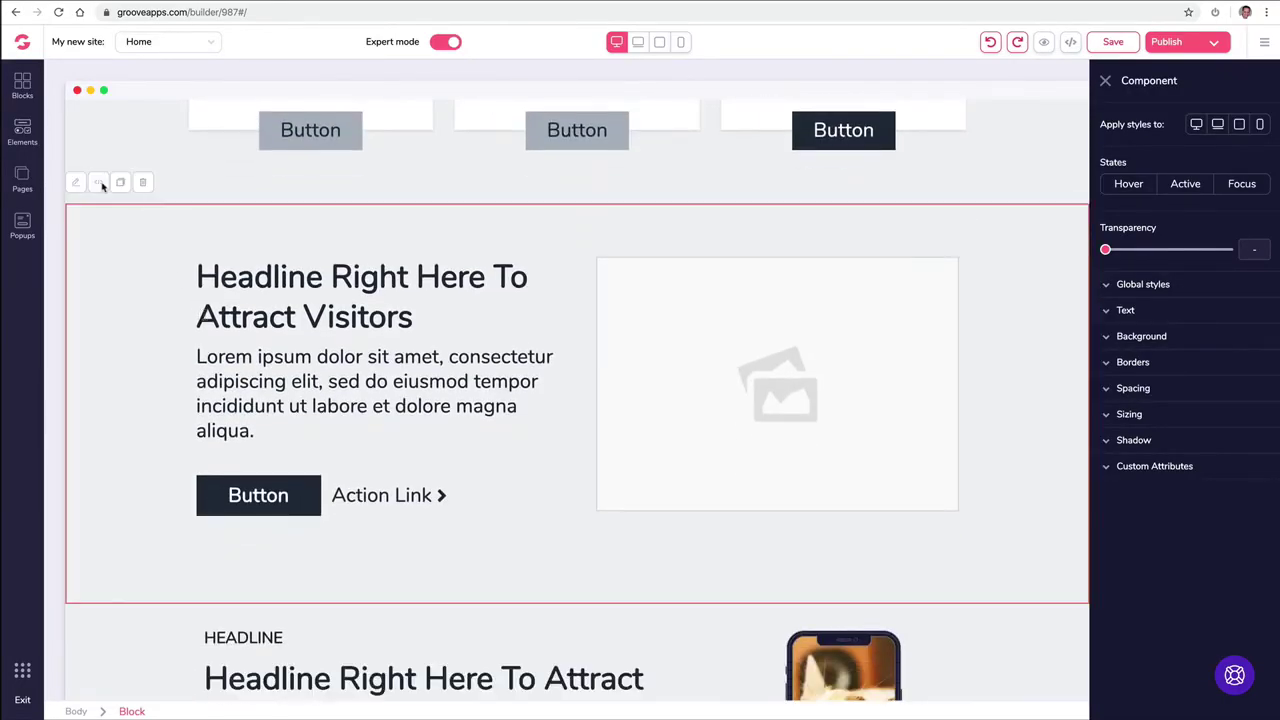
pyautogui.click(100, 183)
pyautogui.click(1126, 67)
pyautogui.click(1070, 44)
pyautogui.scroll(-10, 964, 146)
pyautogui.scroll(5, 964, 146)
pyautogui.click(1122, 67)
# Step: Save the page and select the dark Button beside Action Link
pyautogui.click(1113, 41)
pyautogui.scroll(-3, 489, 306)
pyautogui.click(293, 353)
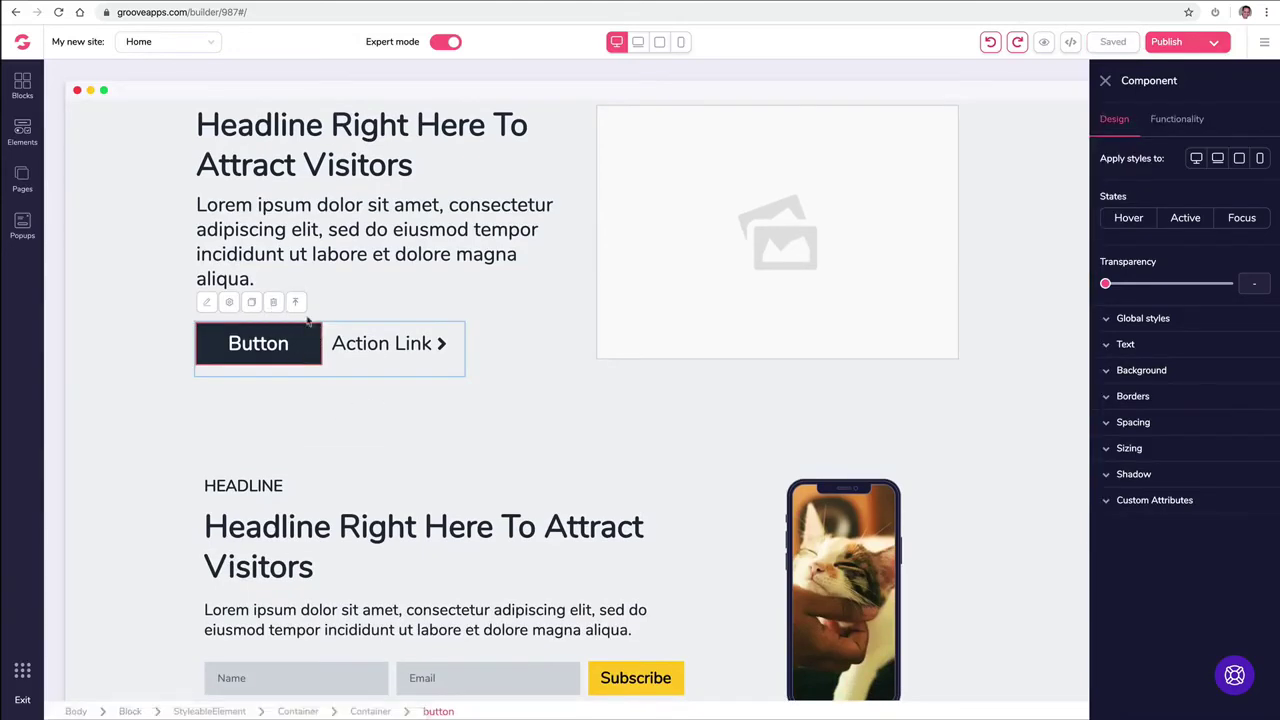
pyautogui.scroll(-3, 587, 575)
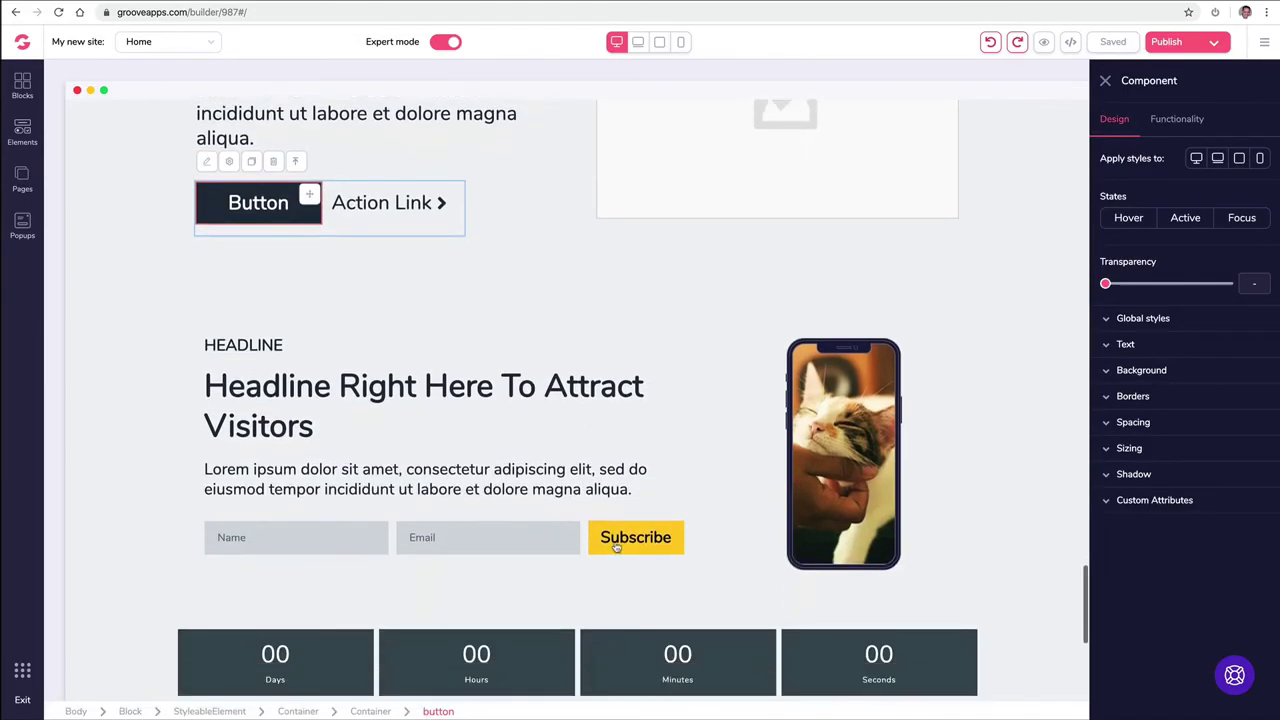
pyautogui.click(622, 545)
pyautogui.click(674, 540)
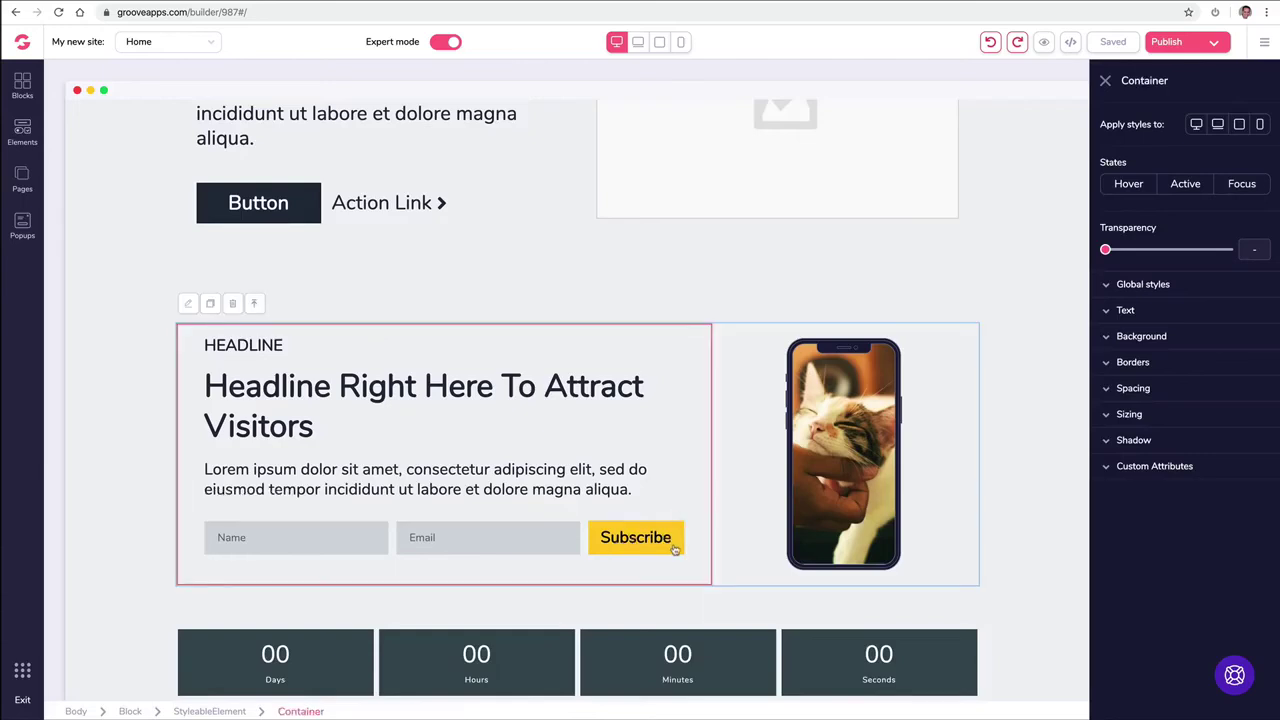
pyautogui.click(670, 546)
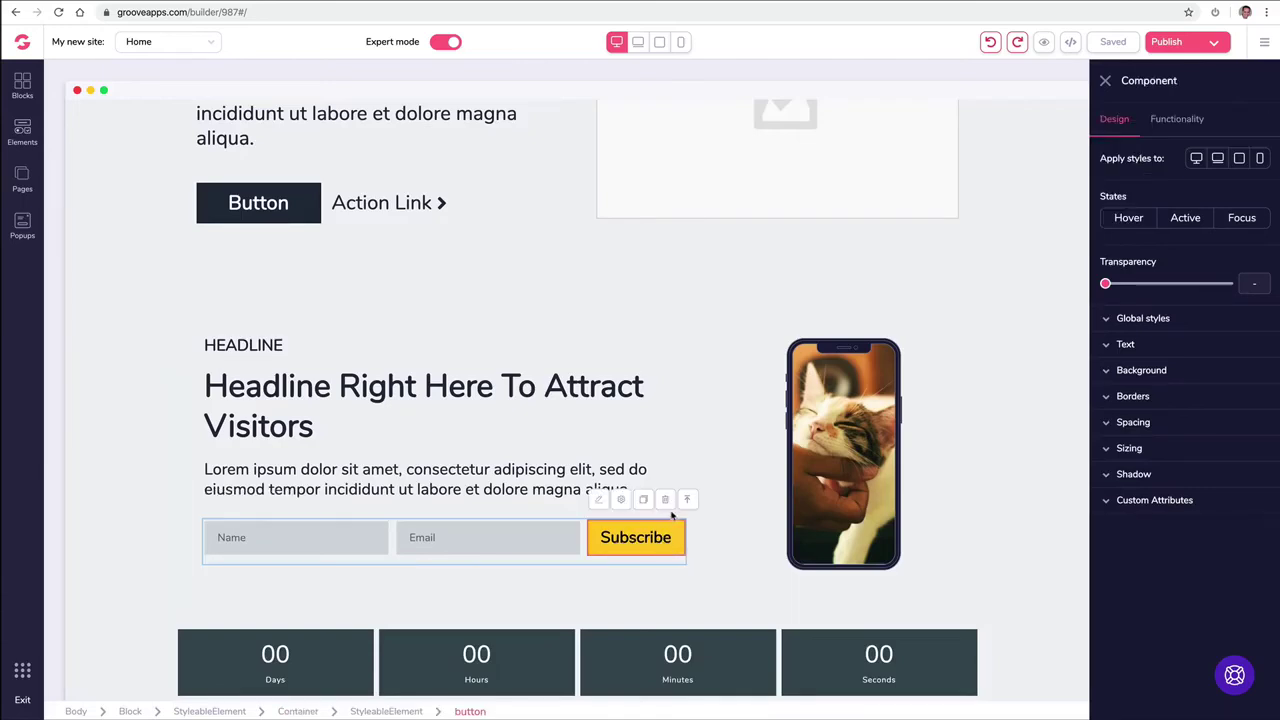
pyautogui.click(231, 413)
pyautogui.click(128, 325)
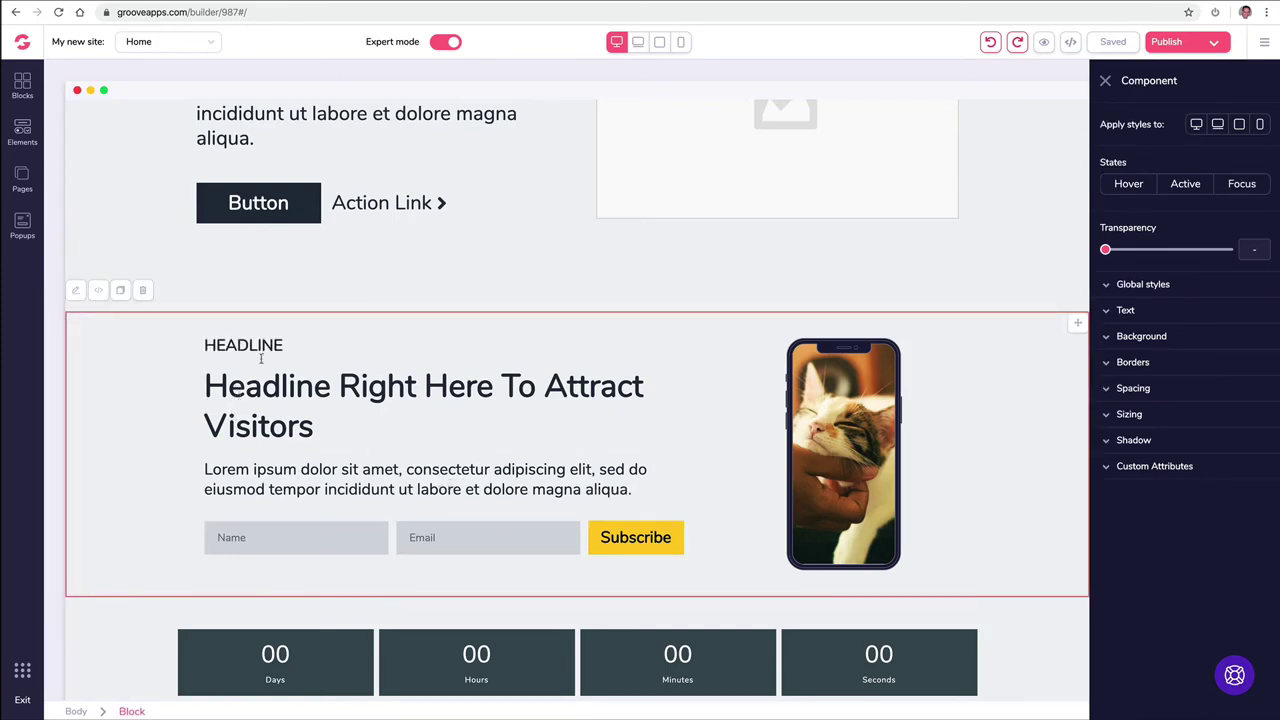
pyautogui.click(104, 293)
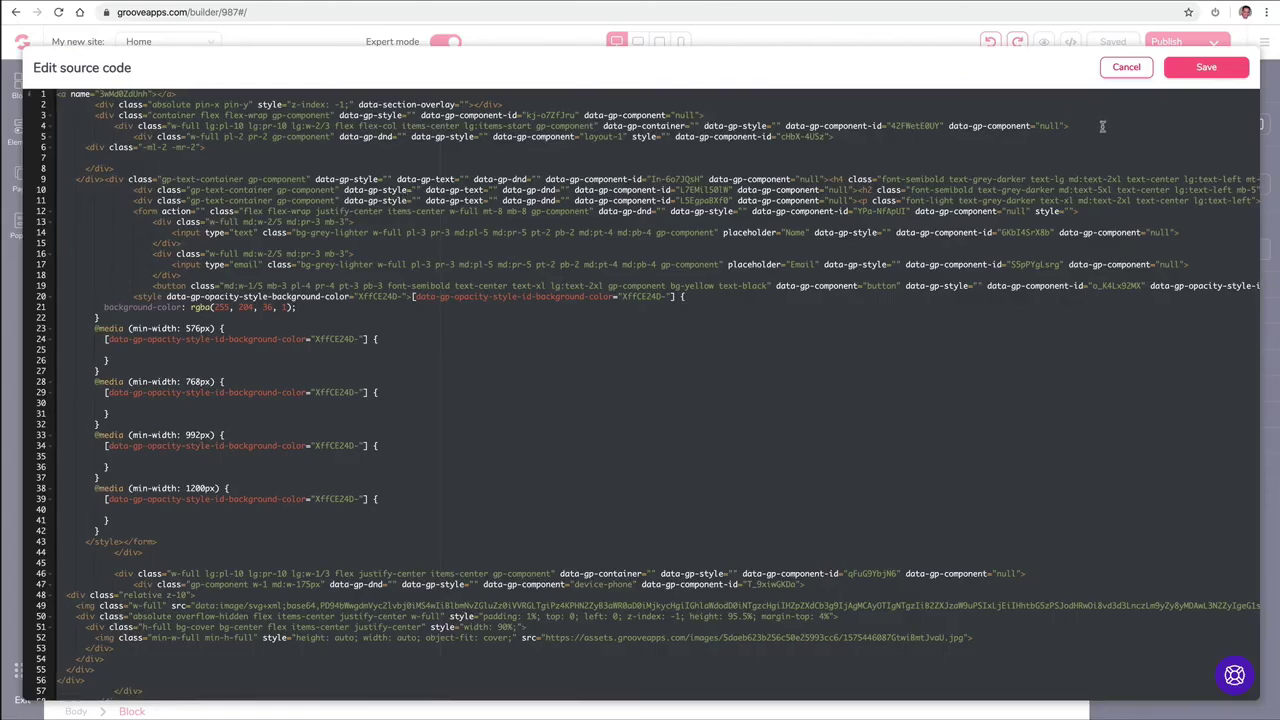
pyautogui.click(1124, 67)
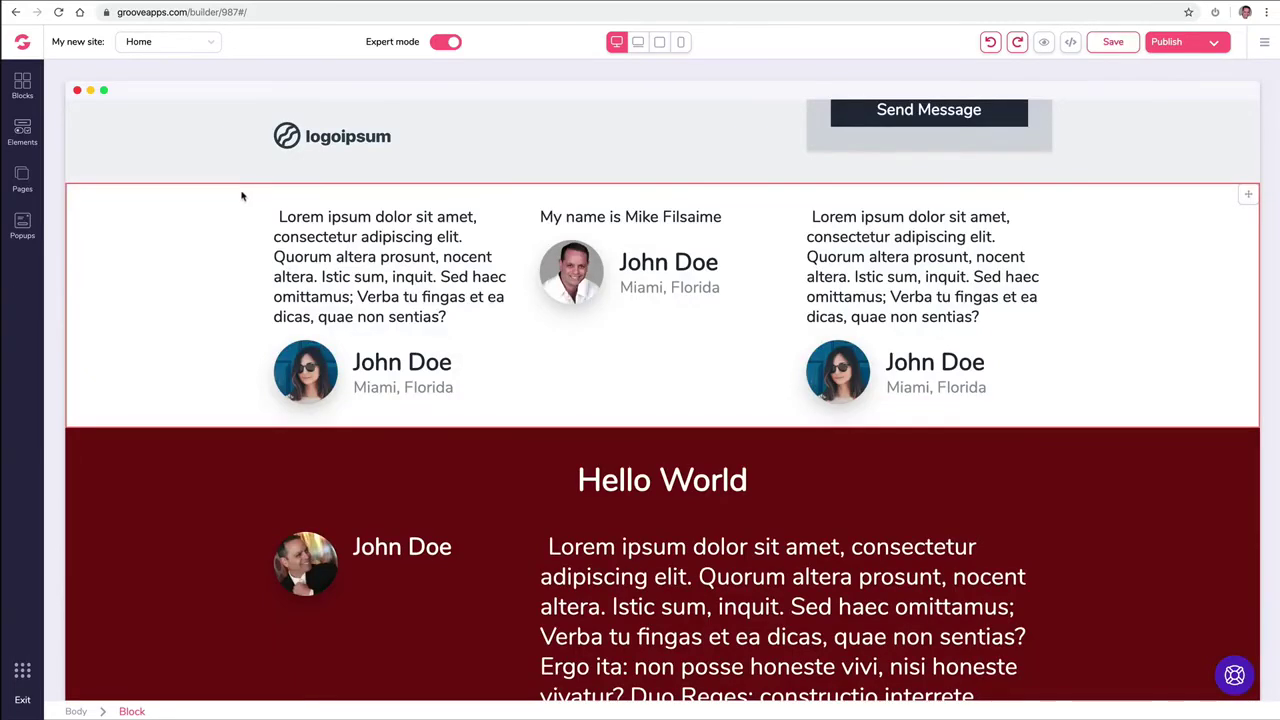
# Step: Start a new Standard popup and rename it 'Button'
pyautogui.click(22, 225)
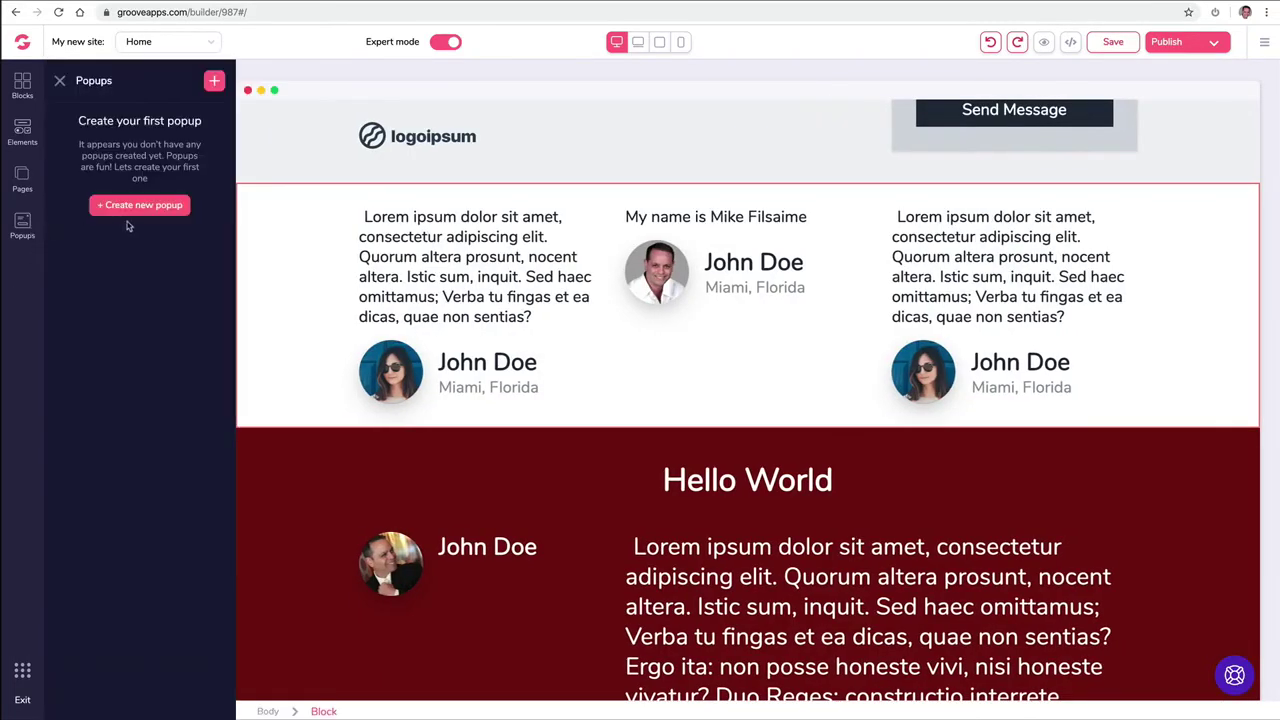
pyautogui.click(136, 206)
pyautogui.click(138, 207)
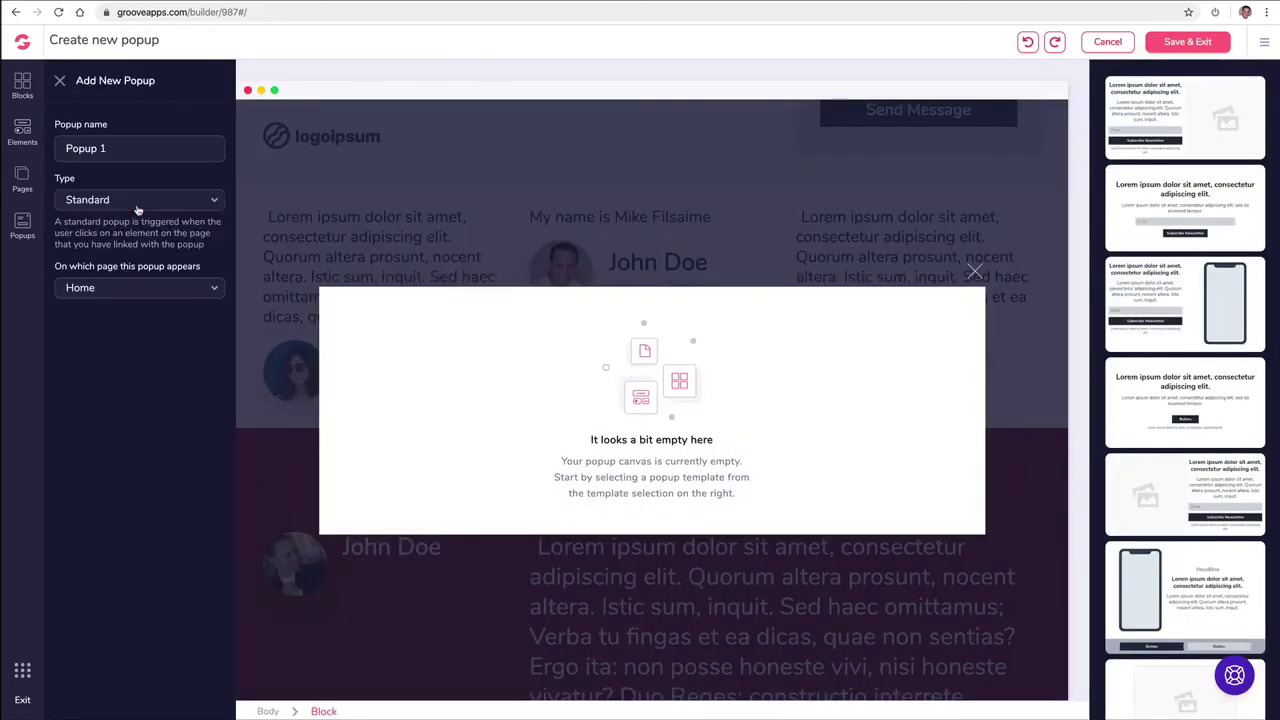
pyautogui.click(135, 205)
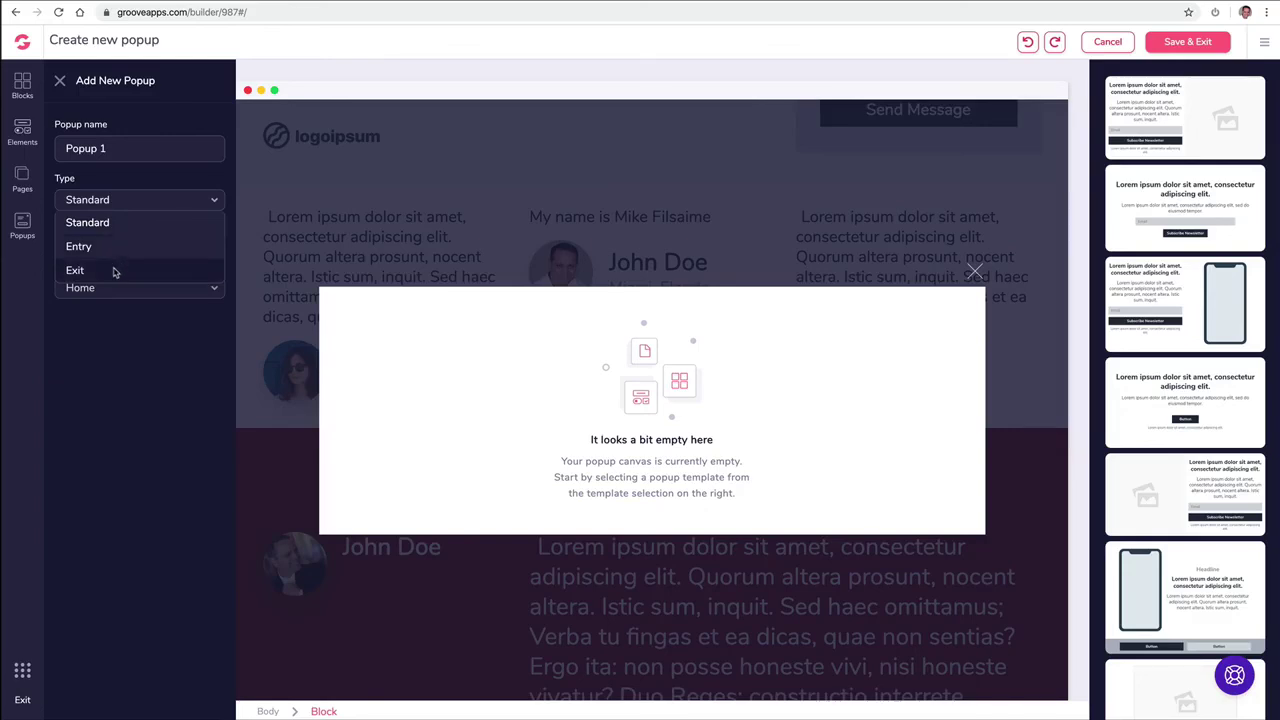
pyautogui.click(123, 151)
pyautogui.tripleClick(123, 151)
pyautogui.write('Button')
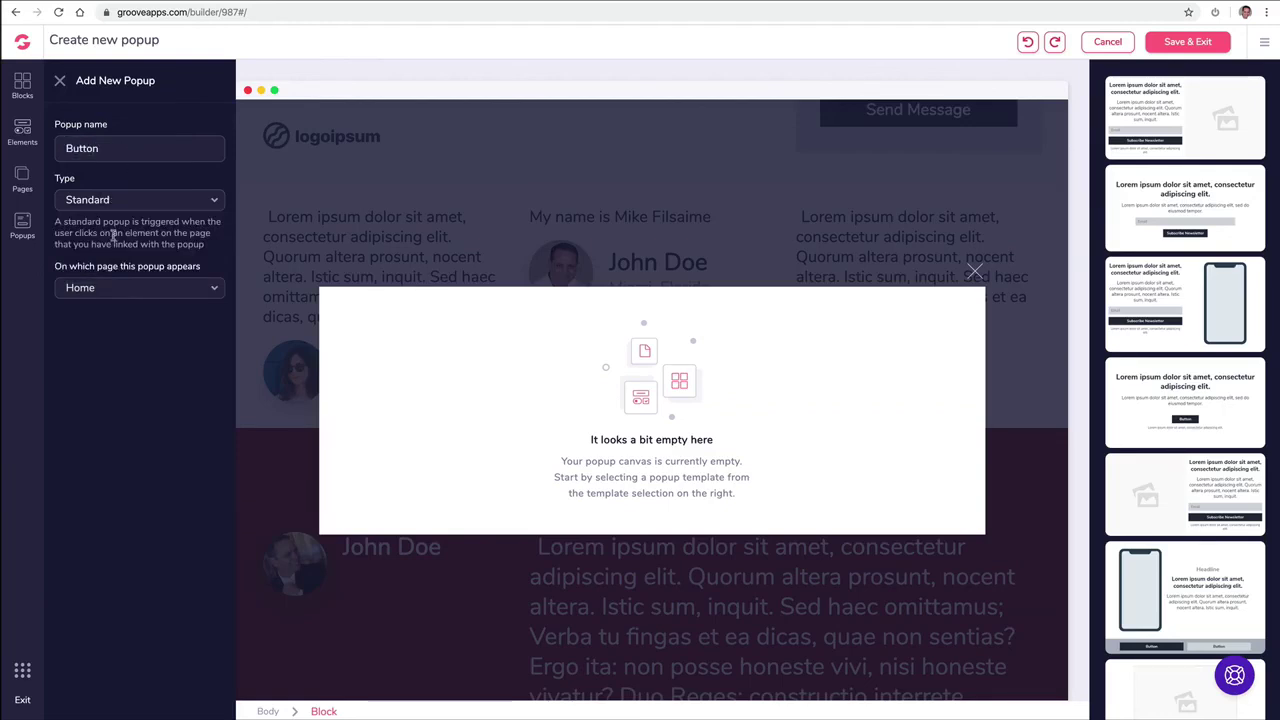
# Step: Keep the popup on the Home page, add the newsletter signup template, and Save & Exit
pyautogui.click(121, 289)
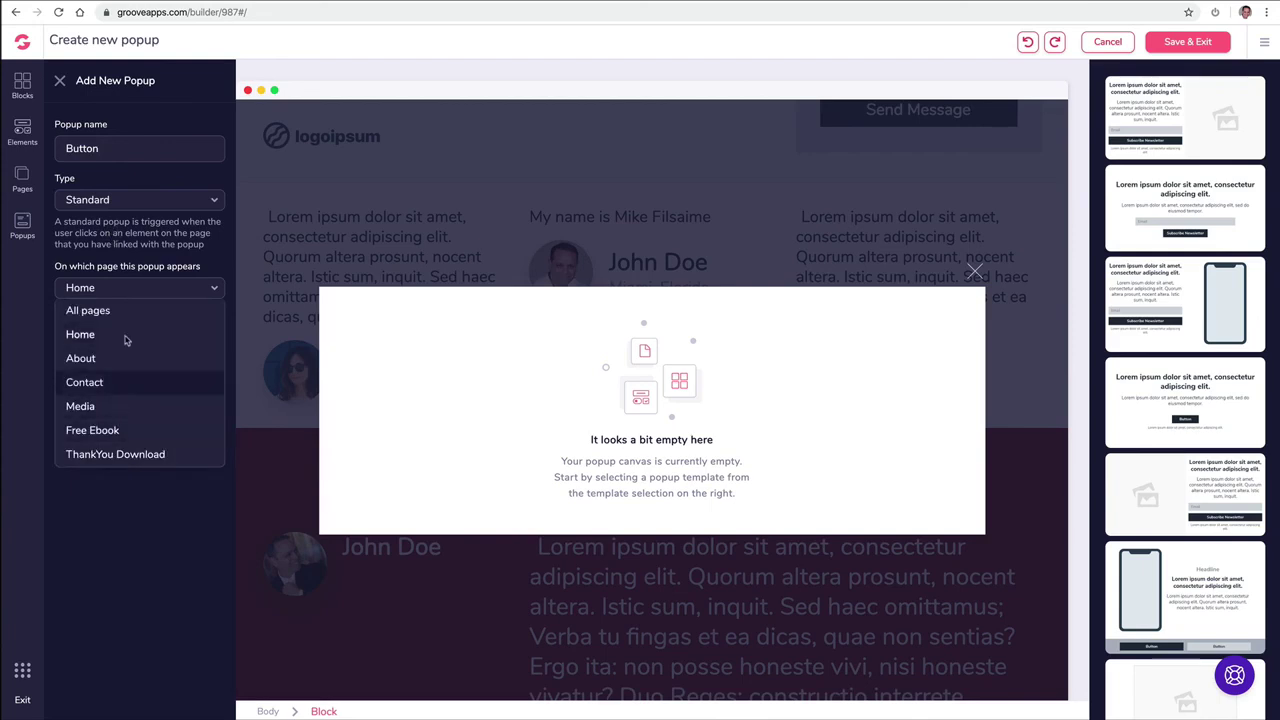
pyautogui.click(125, 293)
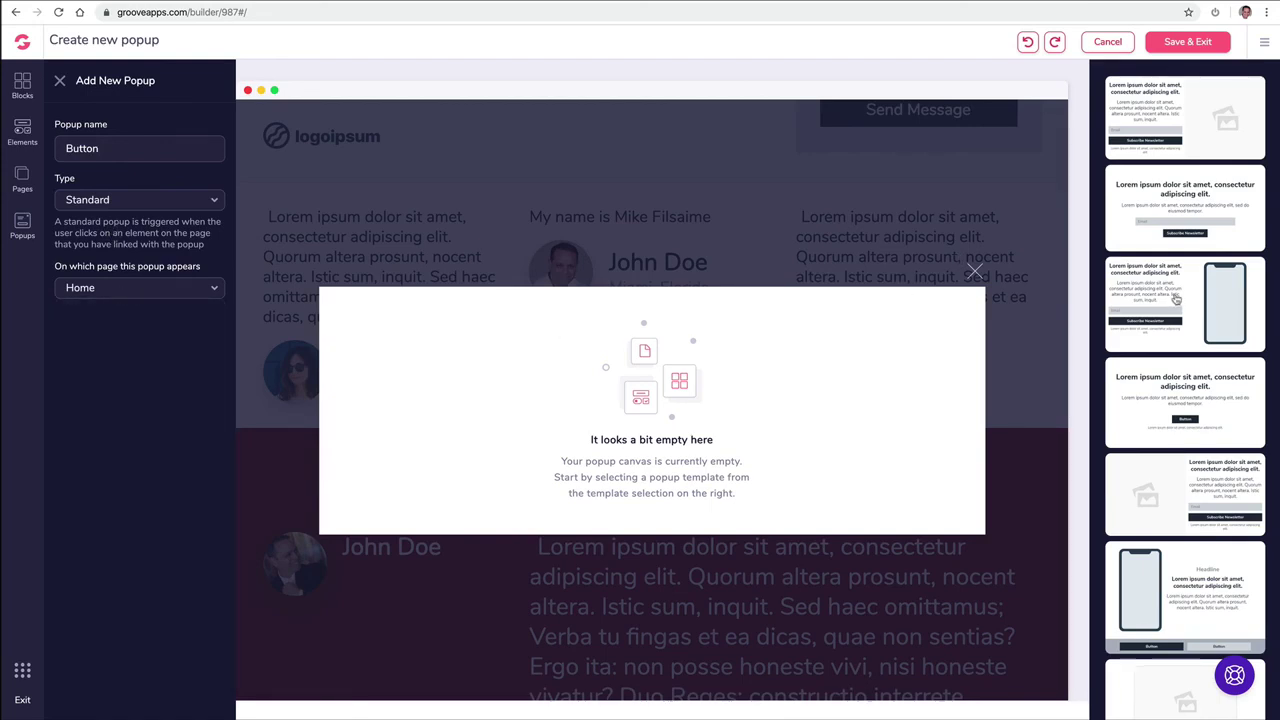
pyautogui.moveTo(1178, 200); pyautogui.dragTo(820, 331)
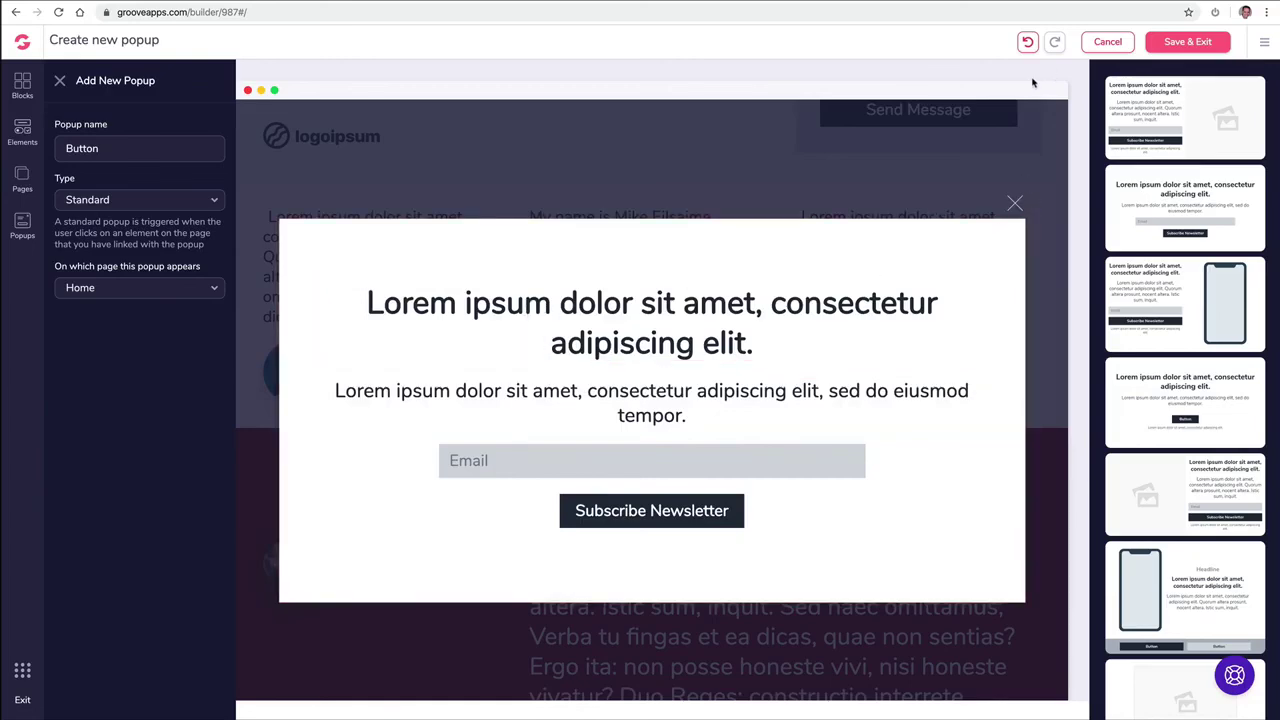
pyautogui.click(1187, 41)
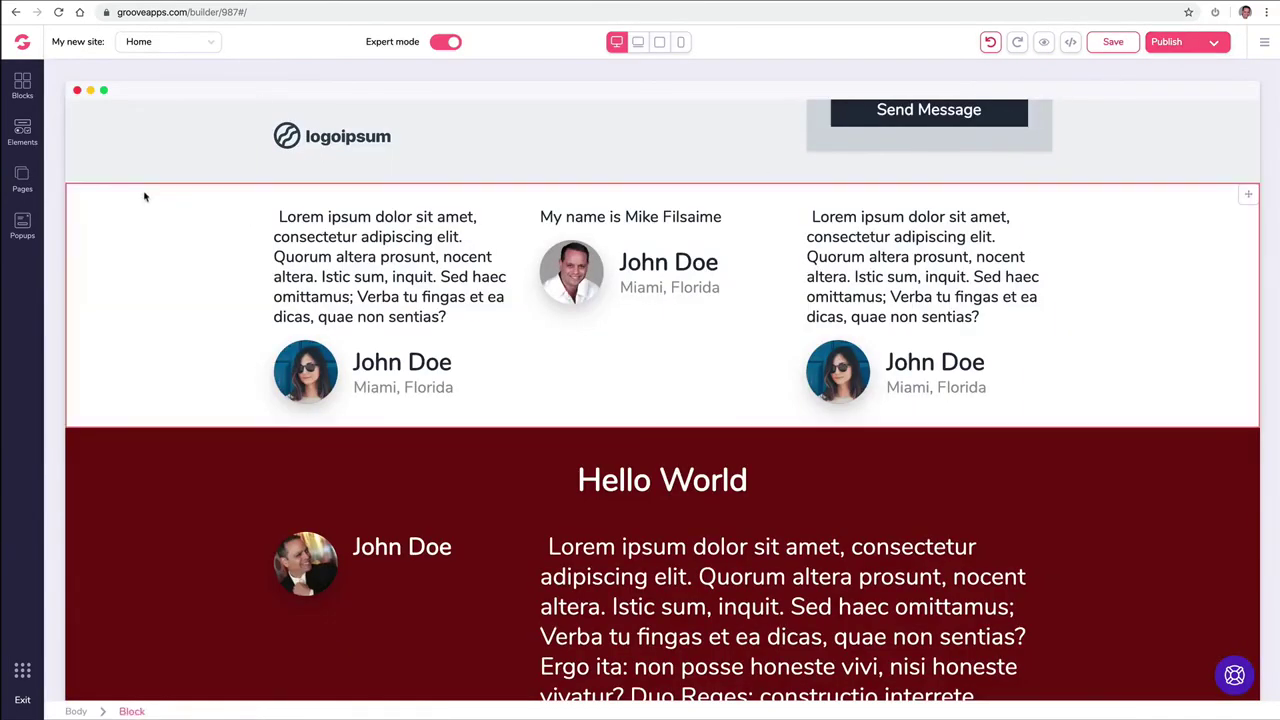
# Step: Create a second popup named 'Exit' of type Exit, shown on every visit
pyautogui.click(33, 227)
pyautogui.click(210, 79)
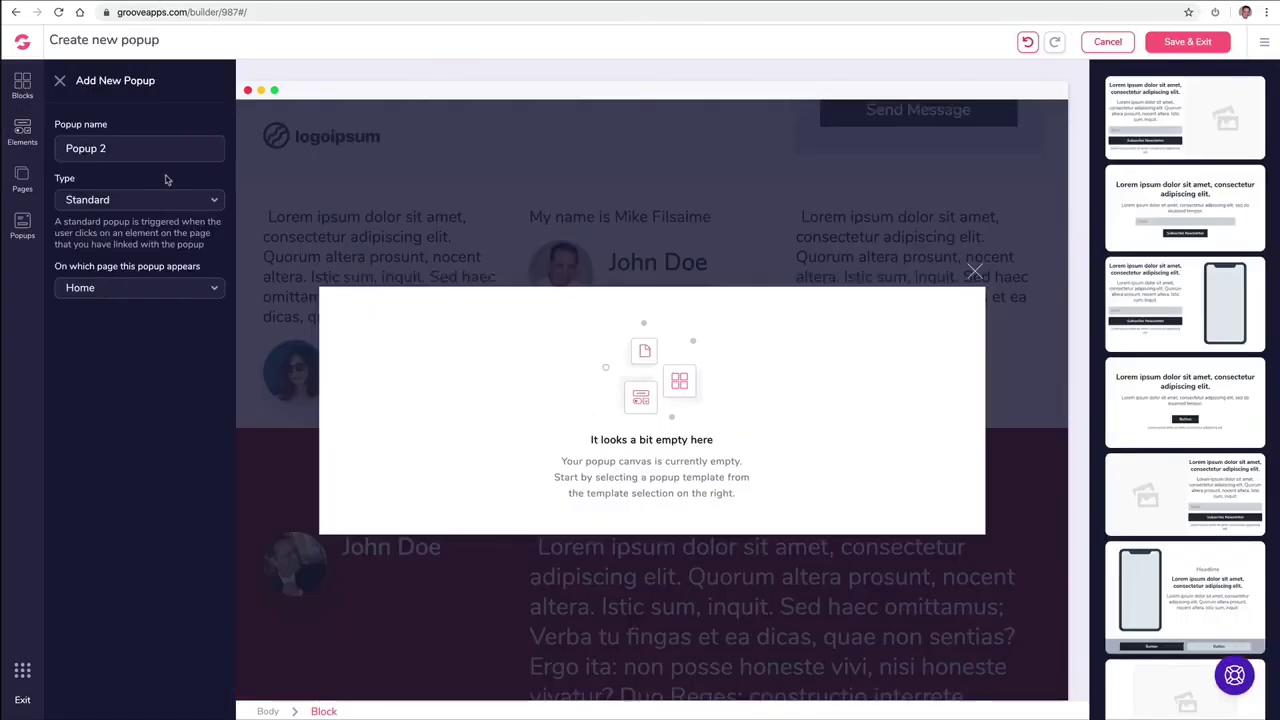
pyautogui.tripleClick(131, 152)
pyautogui.write('Exit')
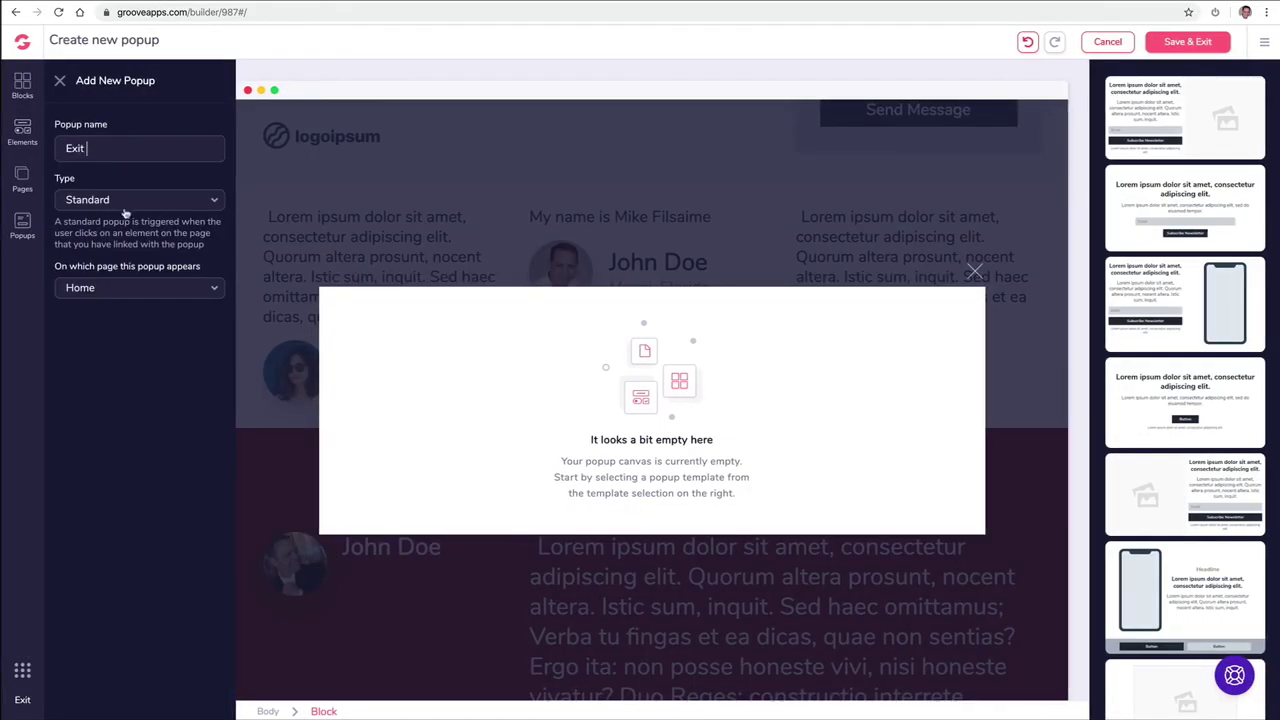
pyautogui.click(127, 204)
pyautogui.click(104, 268)
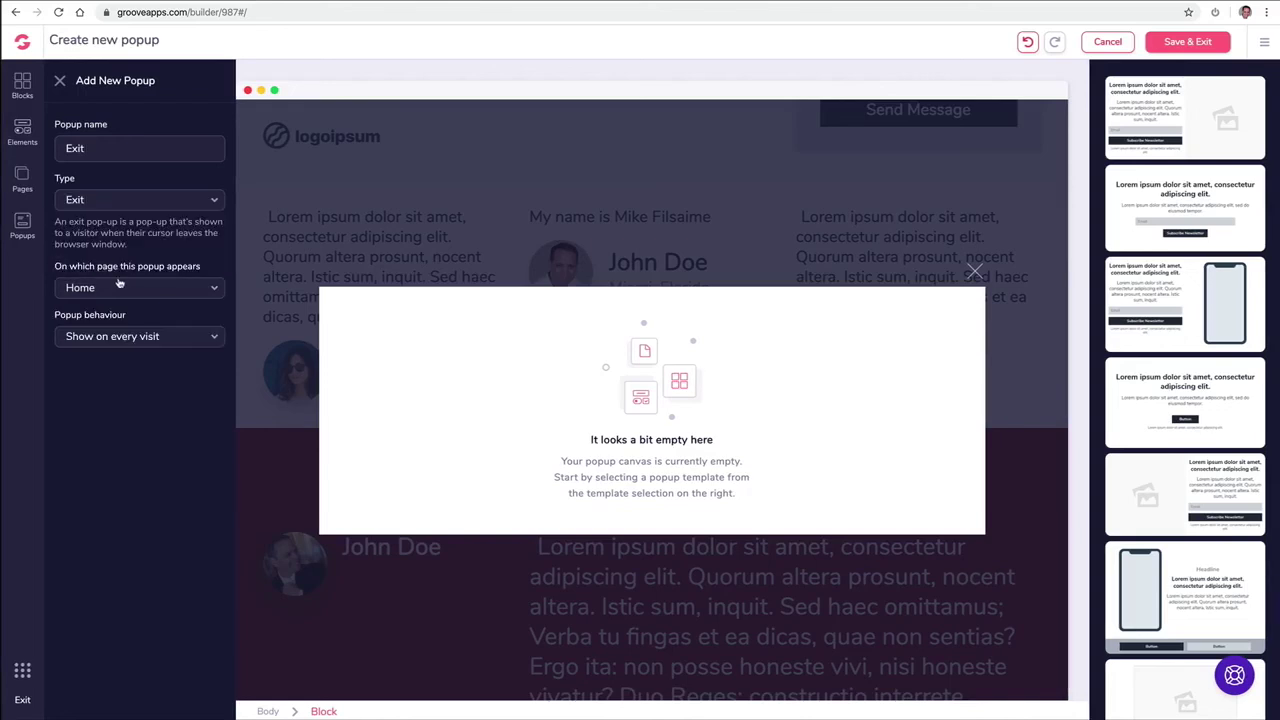
pyautogui.click(134, 340)
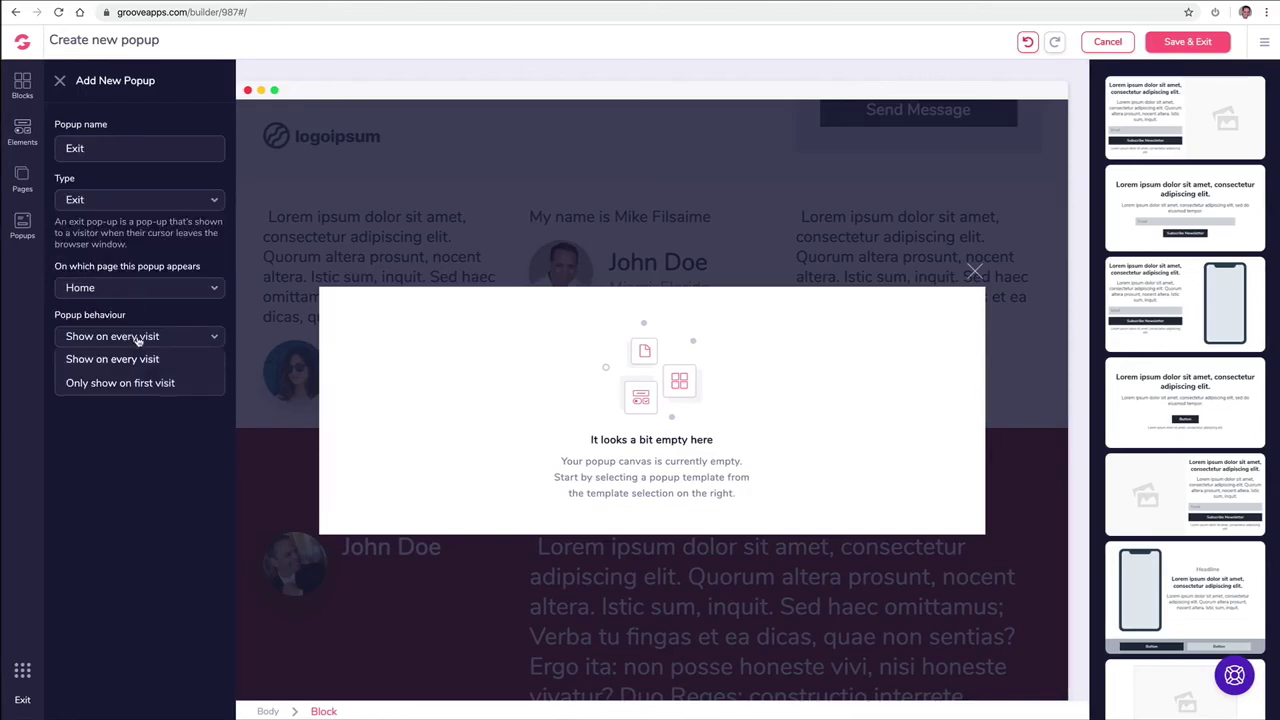
pyautogui.click(155, 363)
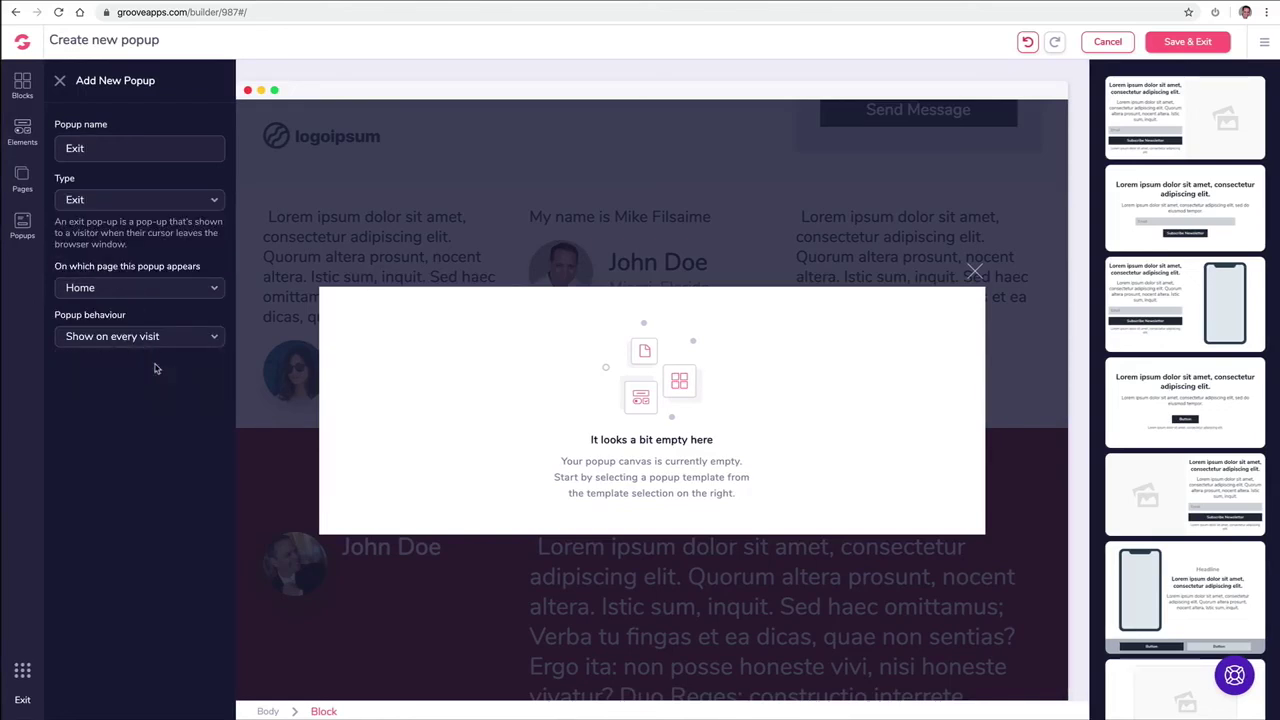
# Step: Apply the countdown template, check the countdown's timing settings, and Save & Exit
pyautogui.scroll(-5, 1192, 333)
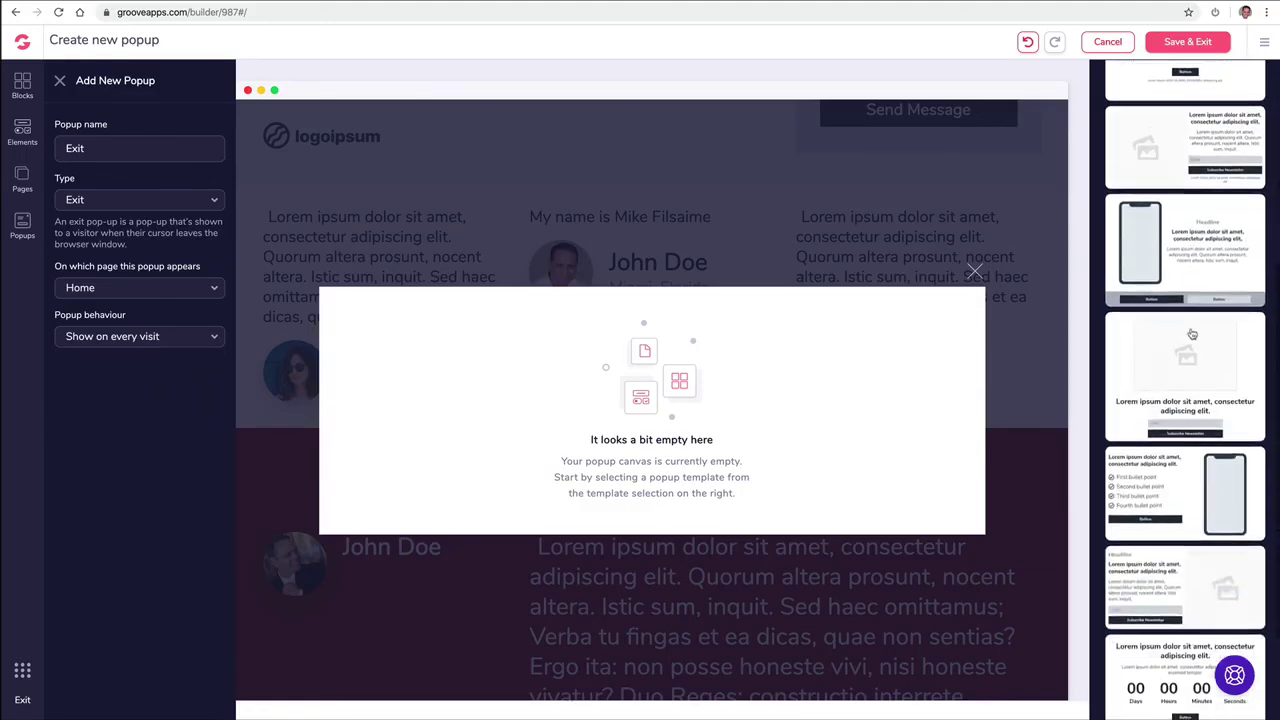
pyautogui.click(1162, 568)
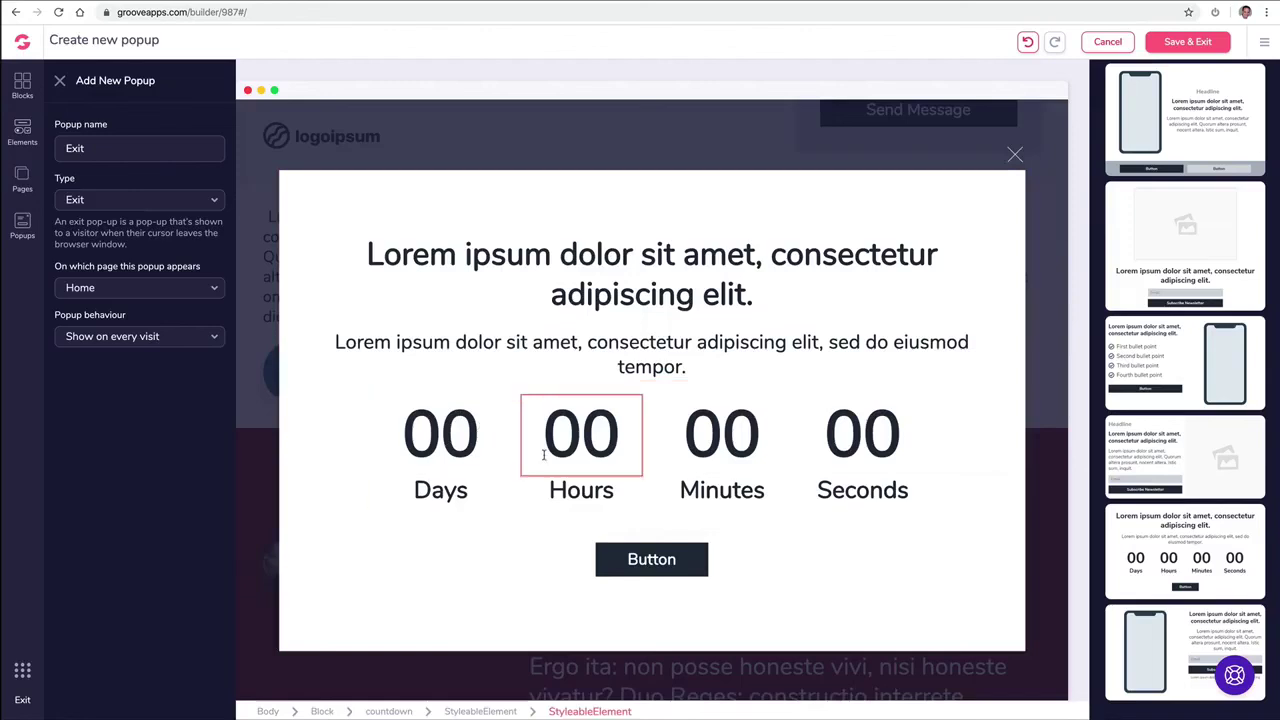
pyautogui.click(538, 456)
pyautogui.click(598, 374)
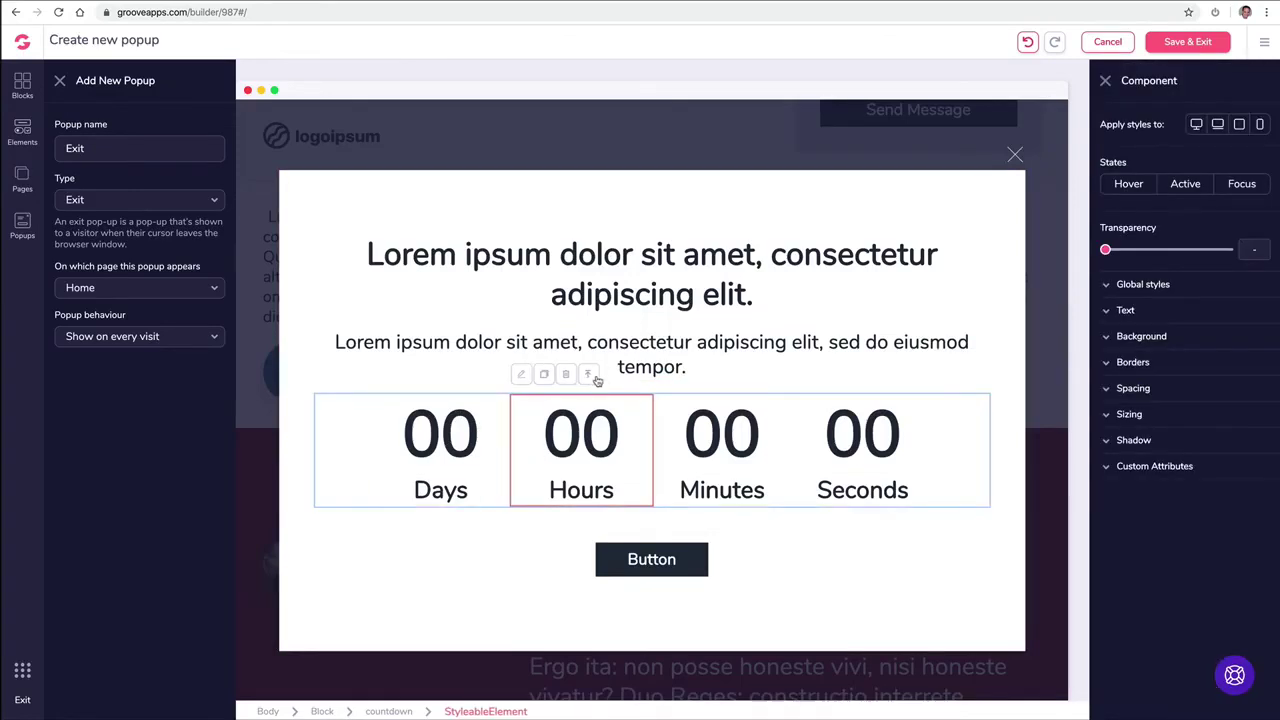
pyautogui.click(598, 374)
pyautogui.click(1162, 124)
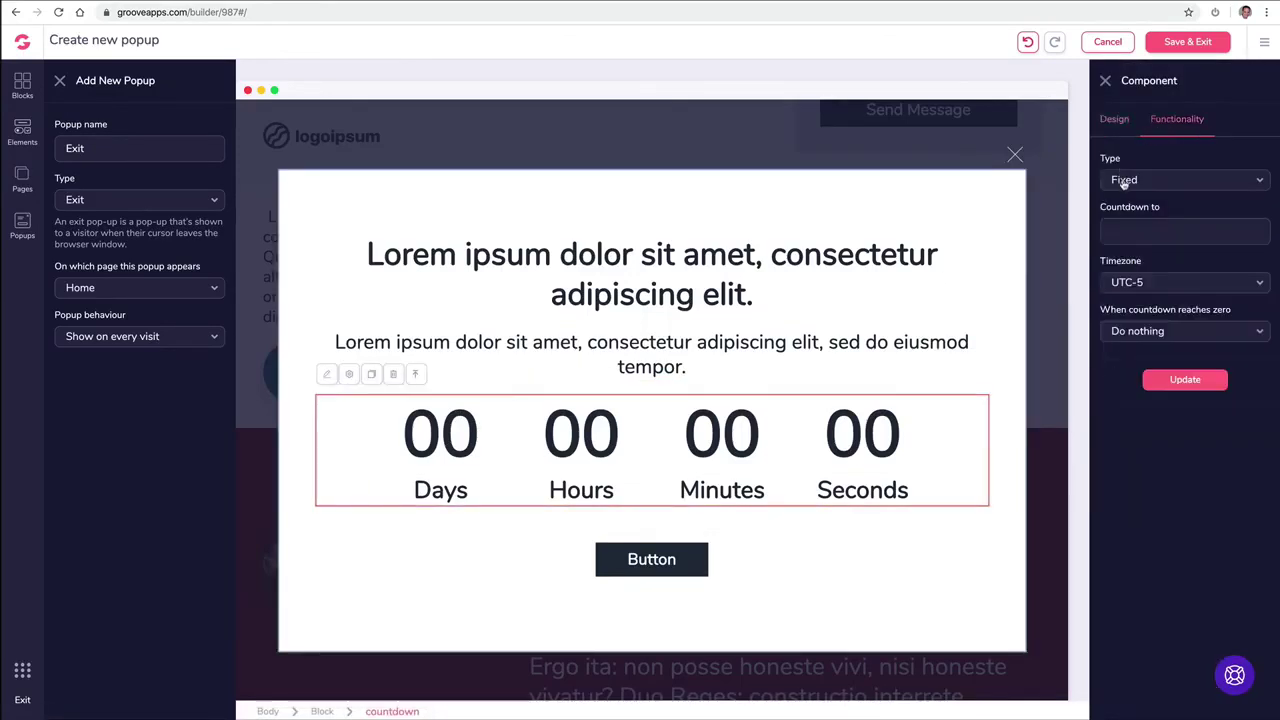
pyautogui.click(1187, 41)
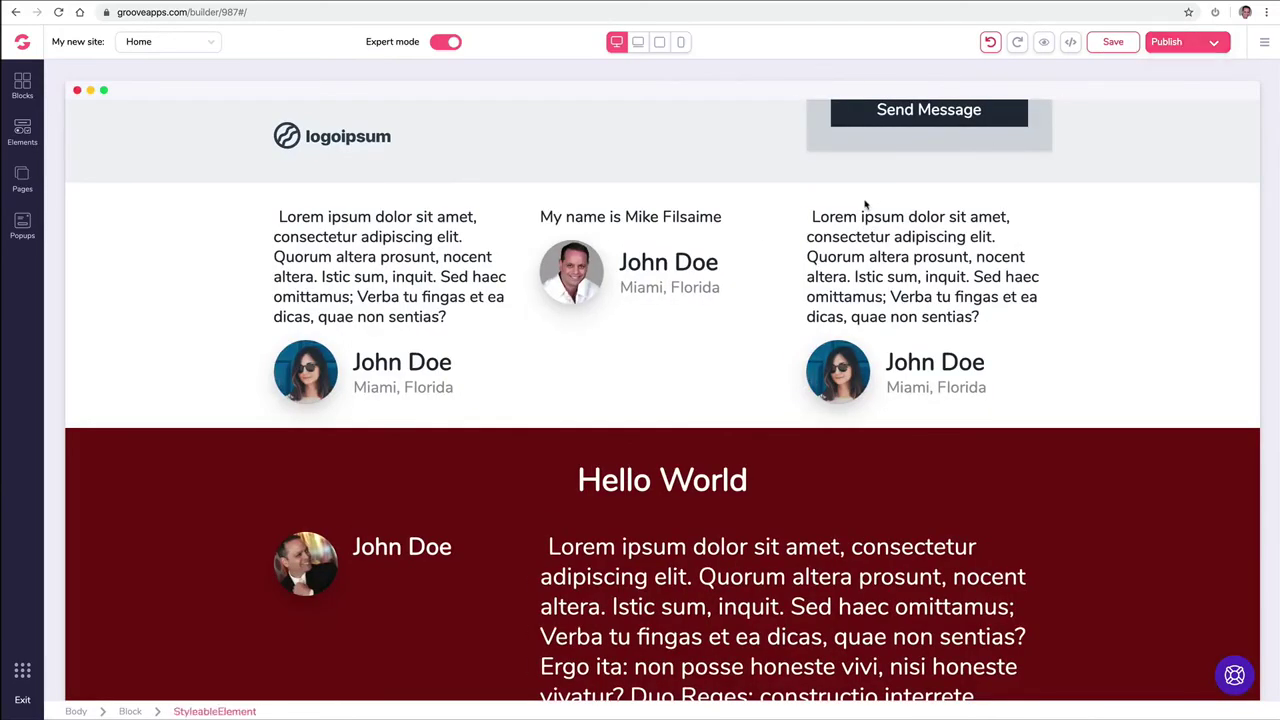
# Step: Select the hero's first button and change its label text to 'Download'
pyautogui.scroll(1, 702, 243)
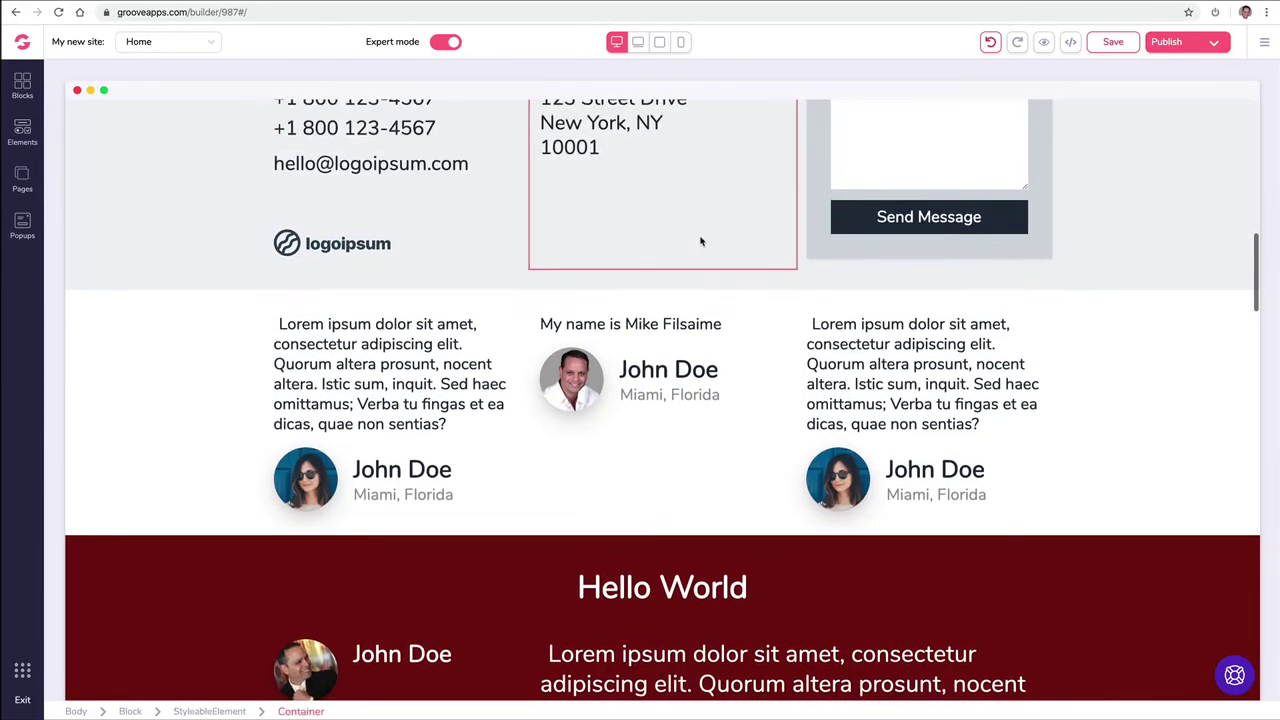
pyautogui.scroll(-2, 702, 243)
pyautogui.scroll(15, 704, 235)
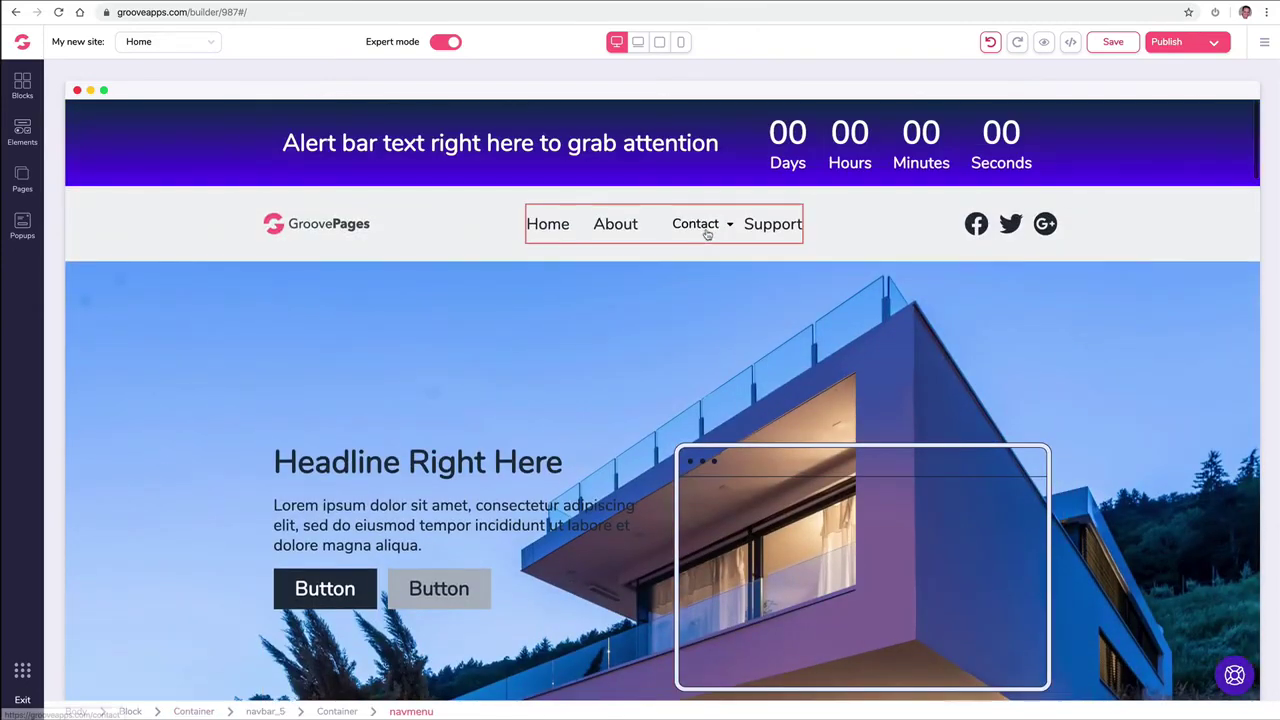
pyautogui.scroll(-2, 640, 371)
pyautogui.click(333, 455)
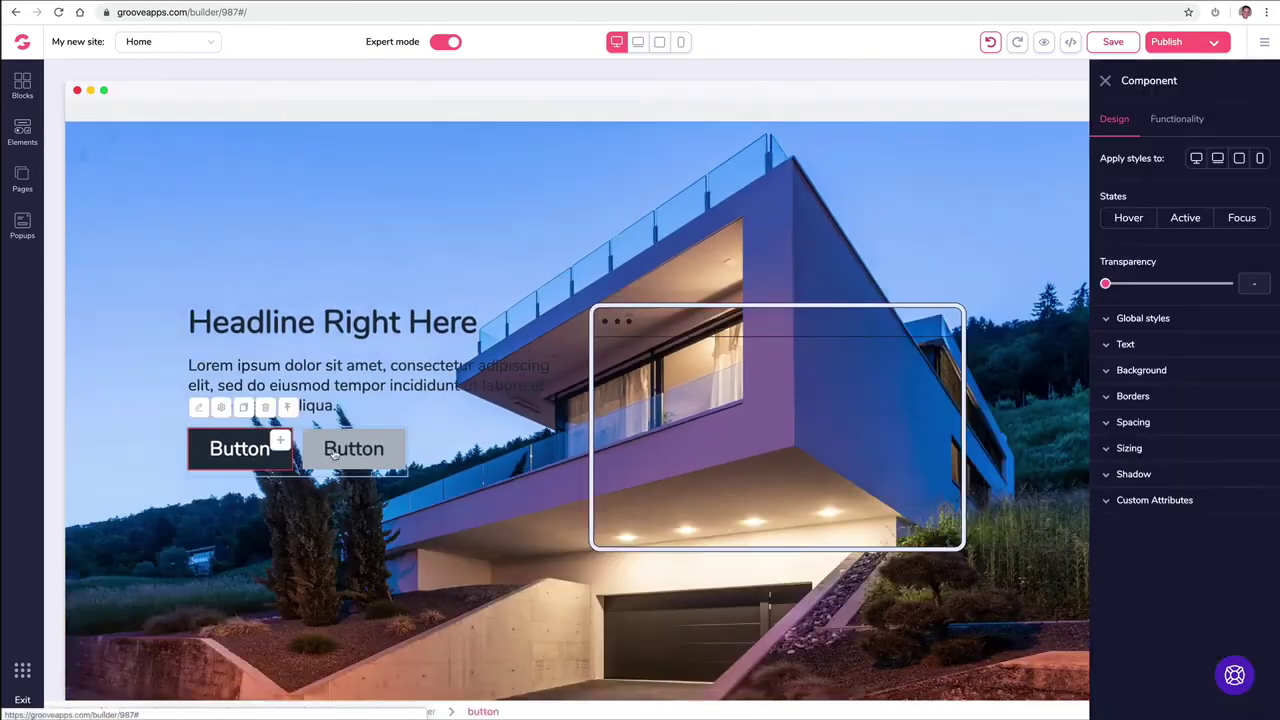
pyautogui.click(1180, 120)
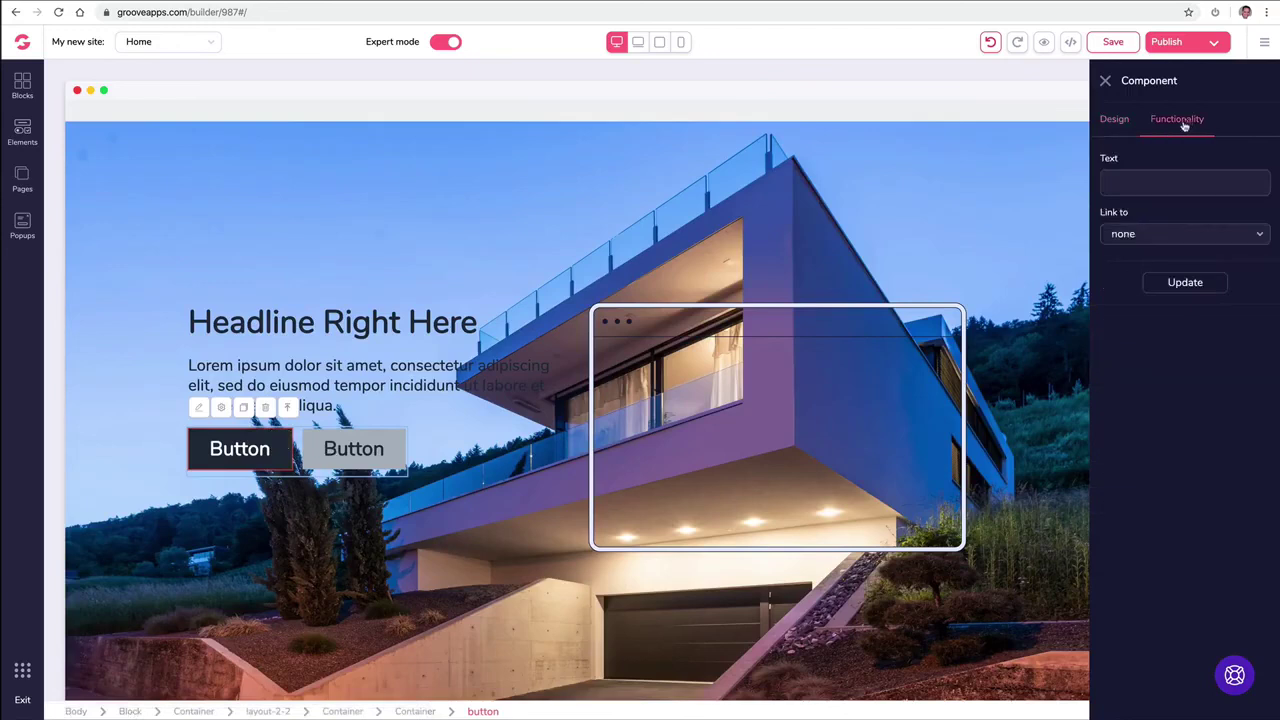
pyautogui.write('Download')
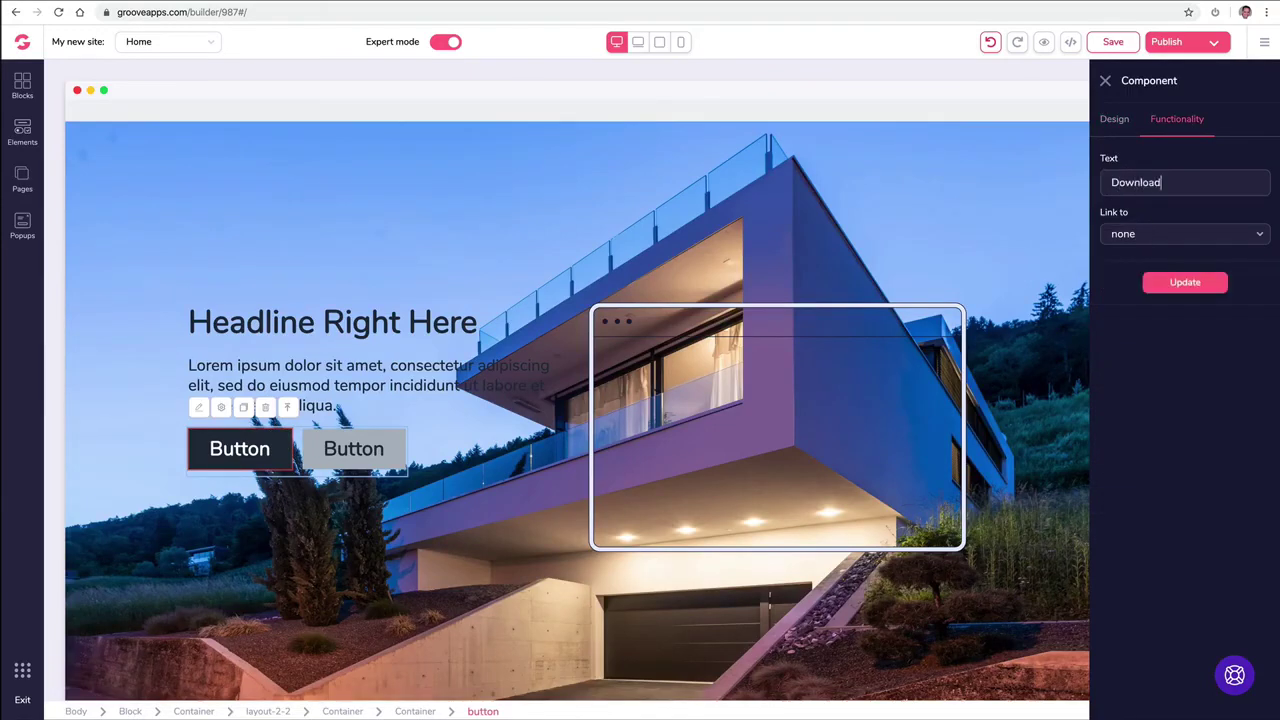
# Step: Link the button to the 'Button' popup, update it, save the page, and open the preview
pyautogui.click(1137, 236)
pyautogui.click(1130, 352)
pyautogui.click(1133, 286)
pyautogui.click(1136, 305)
pyautogui.click(1180, 331)
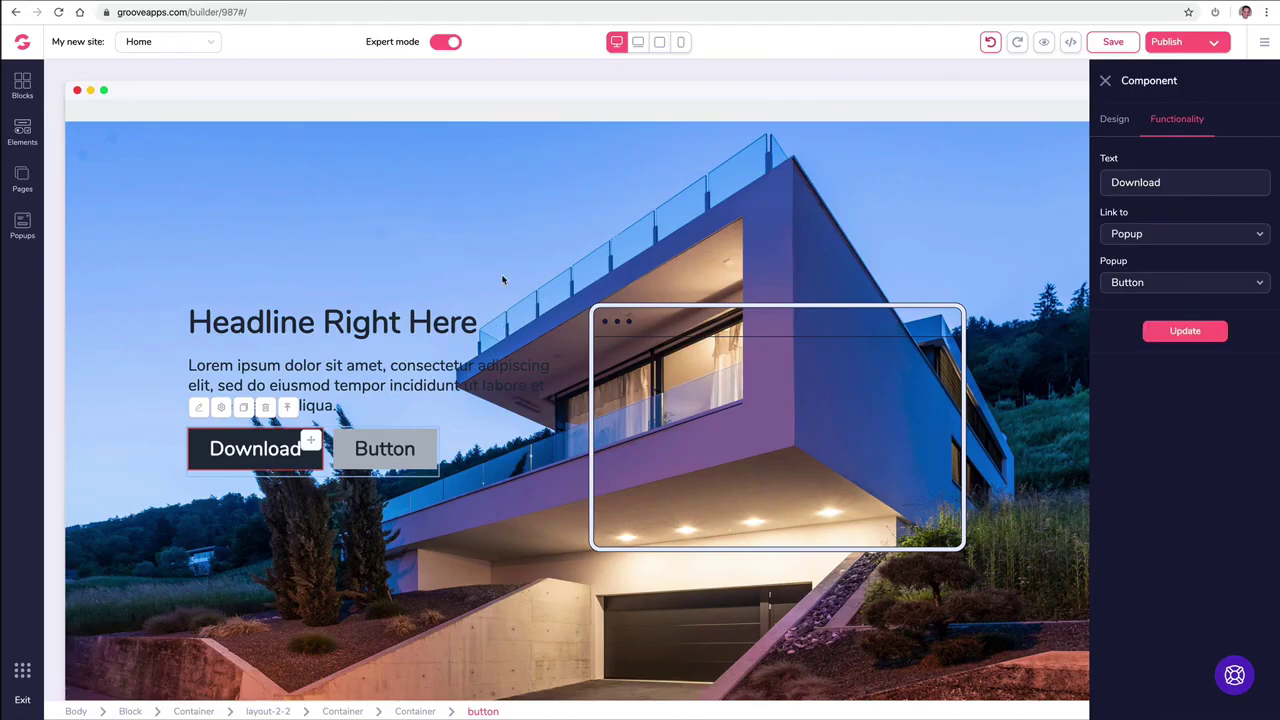
pyautogui.click(1112, 43)
pyautogui.click(1042, 48)
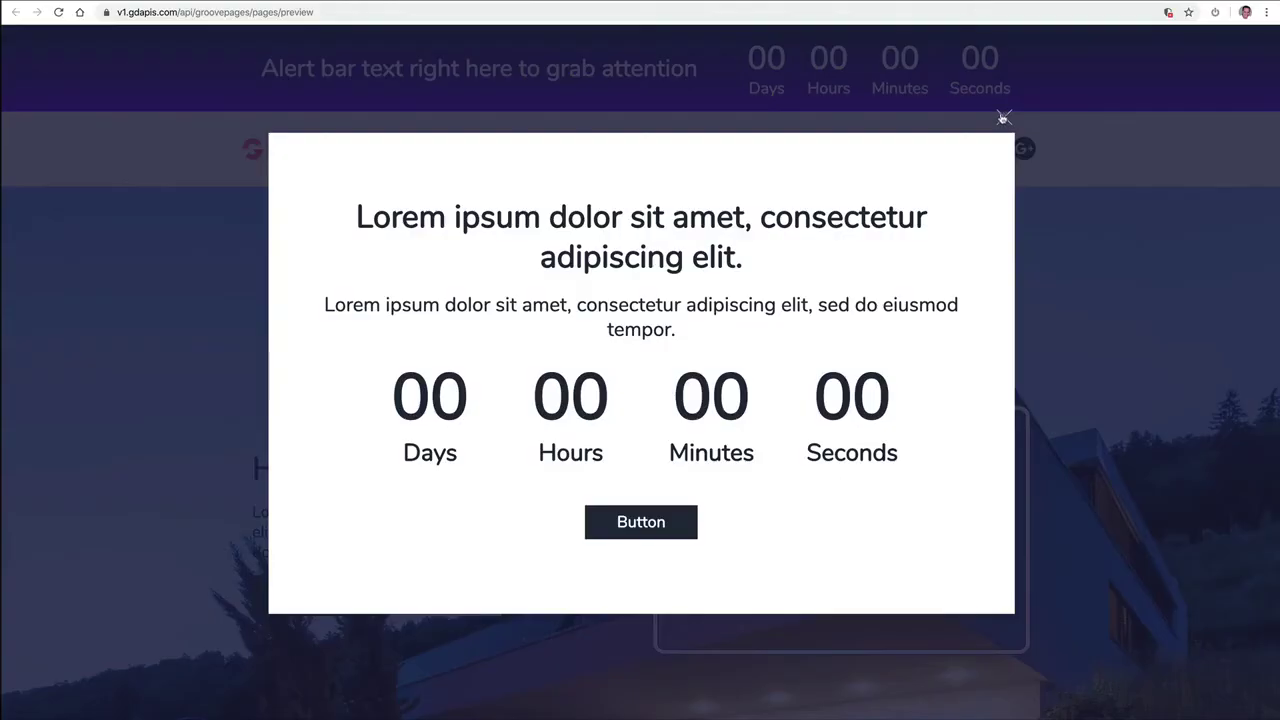
# Step: In the preview, dismiss the exit popup, confirm Download opens the newsletter popup, then return to the builder
pyautogui.click(1003, 118)
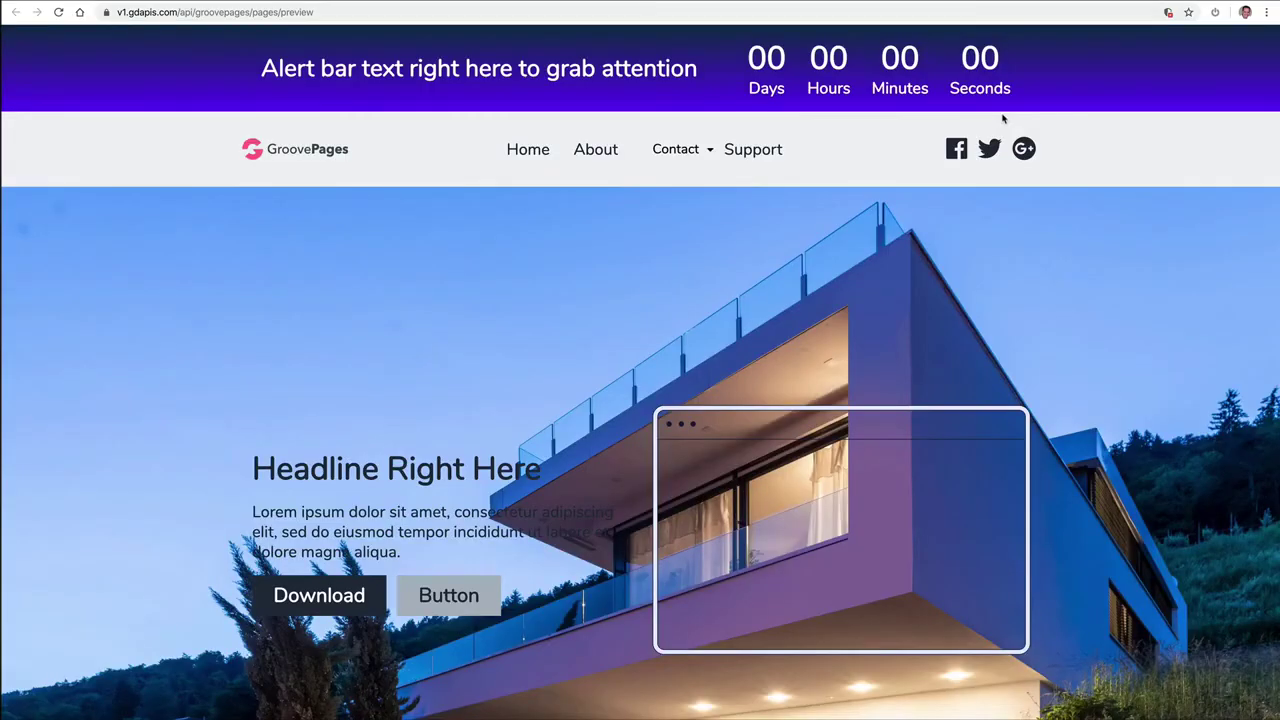
pyautogui.click(310, 595)
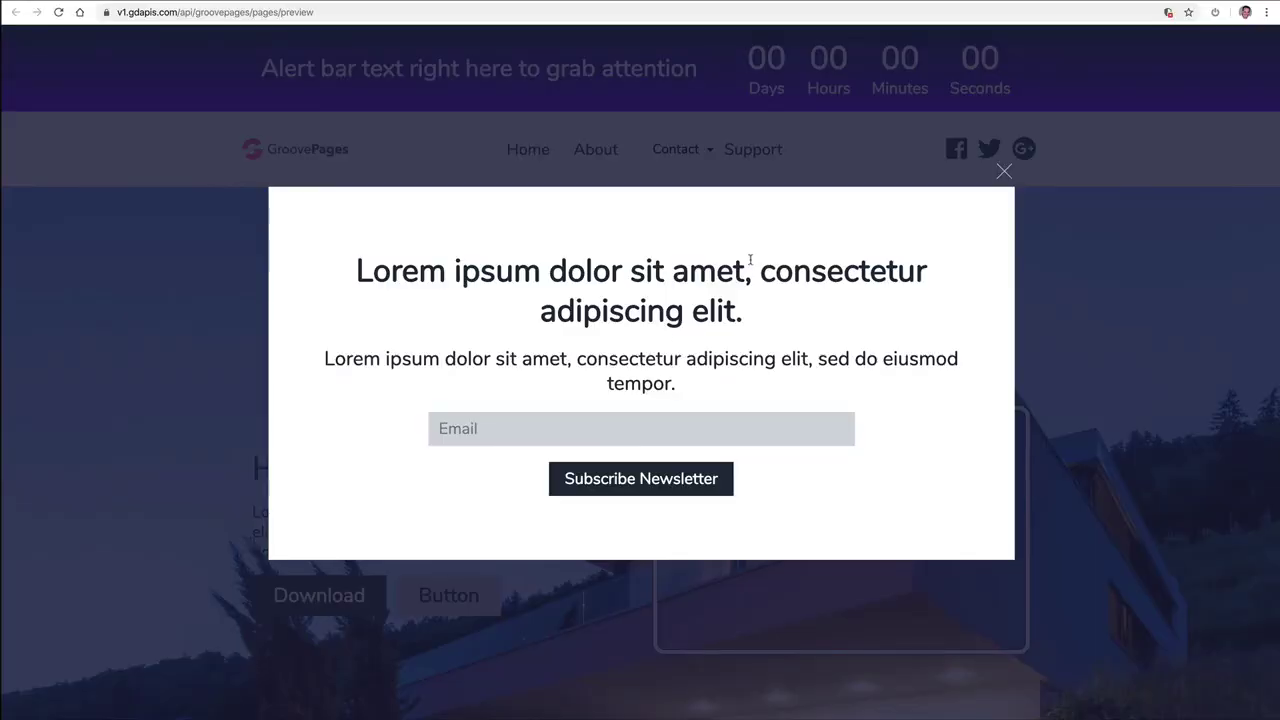
pyautogui.click(1005, 173)
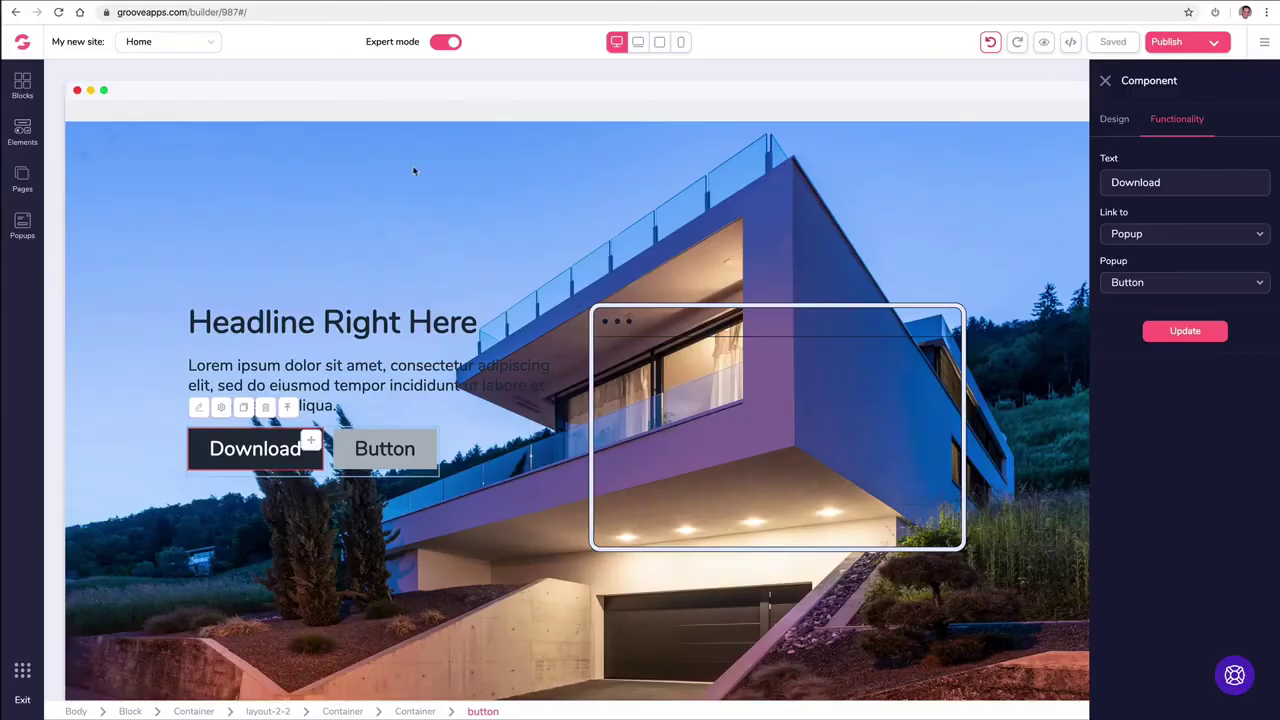
pyautogui.click(464, 375)
pyautogui.scroll(-1, 464, 375)
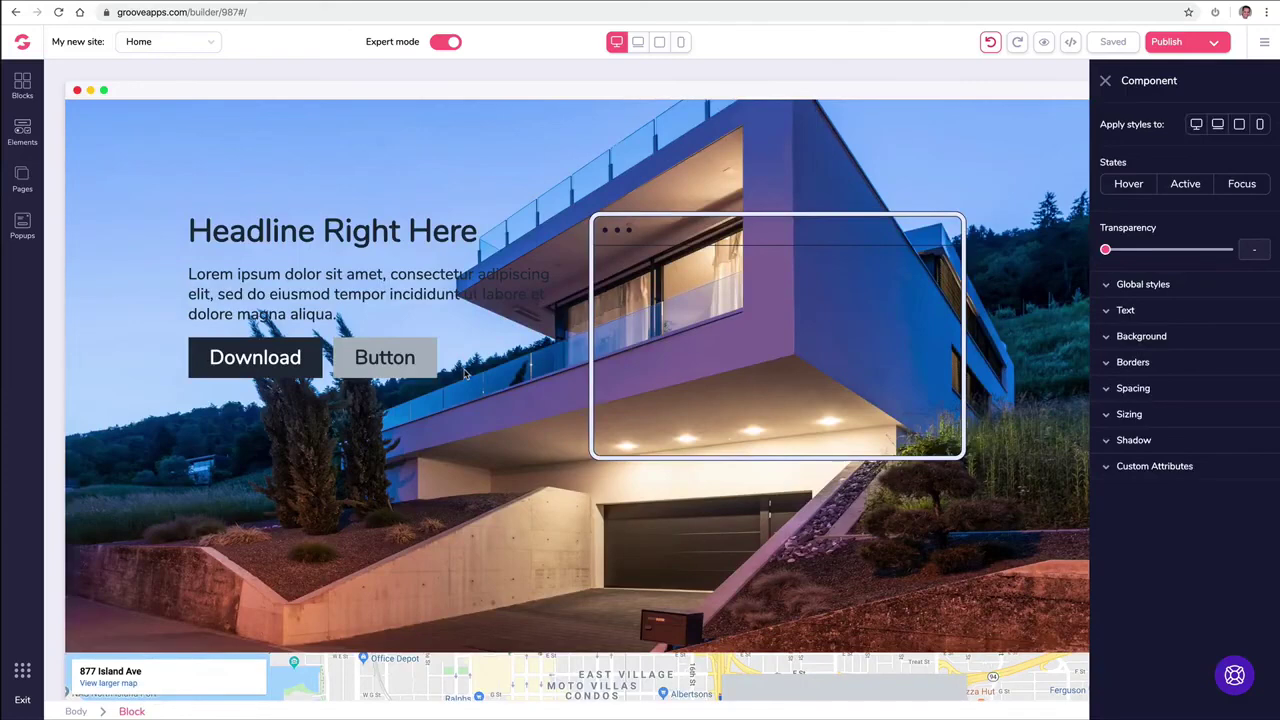
# Step: Give the Download button a black background and yellow text
pyautogui.click(265, 350)
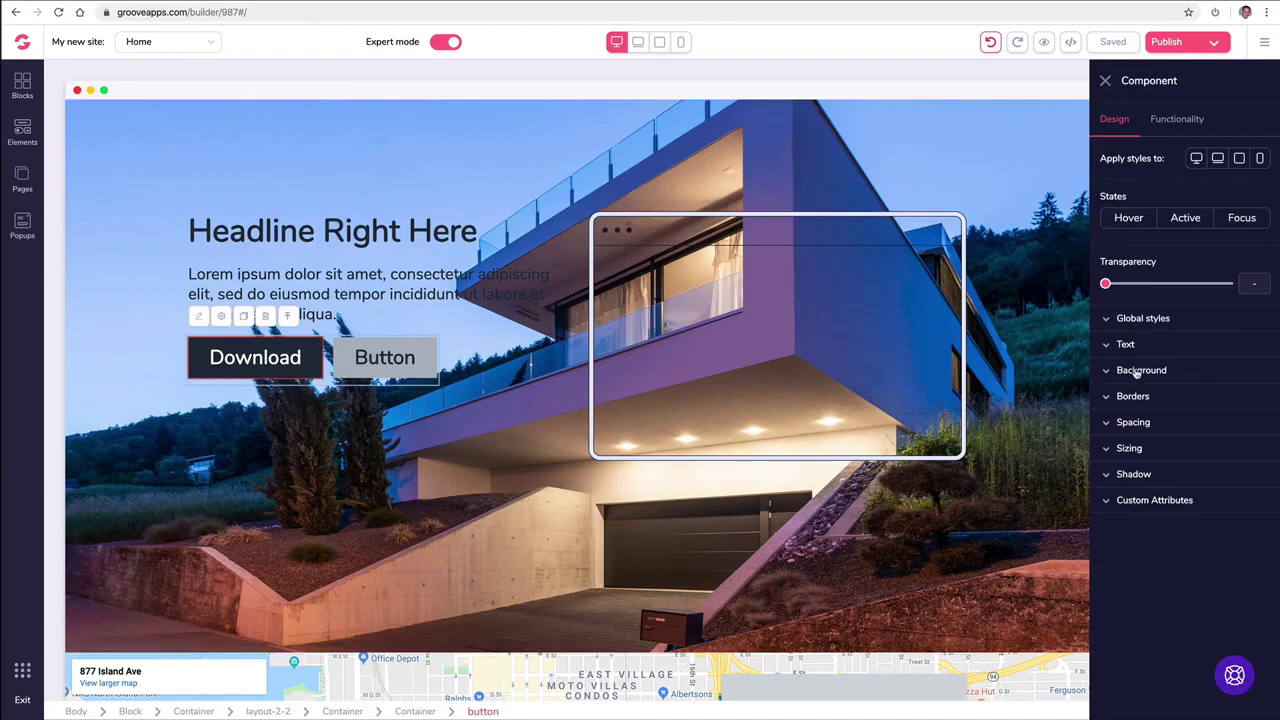
pyautogui.click(1137, 370)
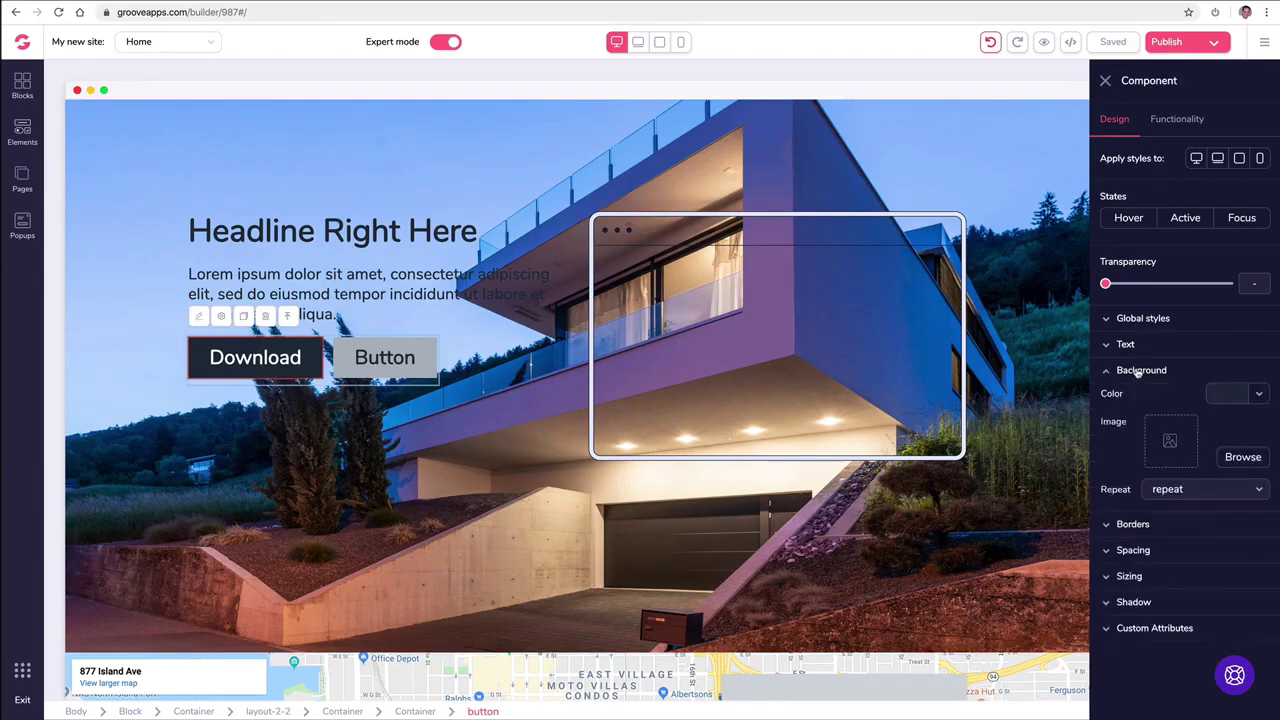
pyautogui.click(1254, 400)
pyautogui.click(1139, 460)
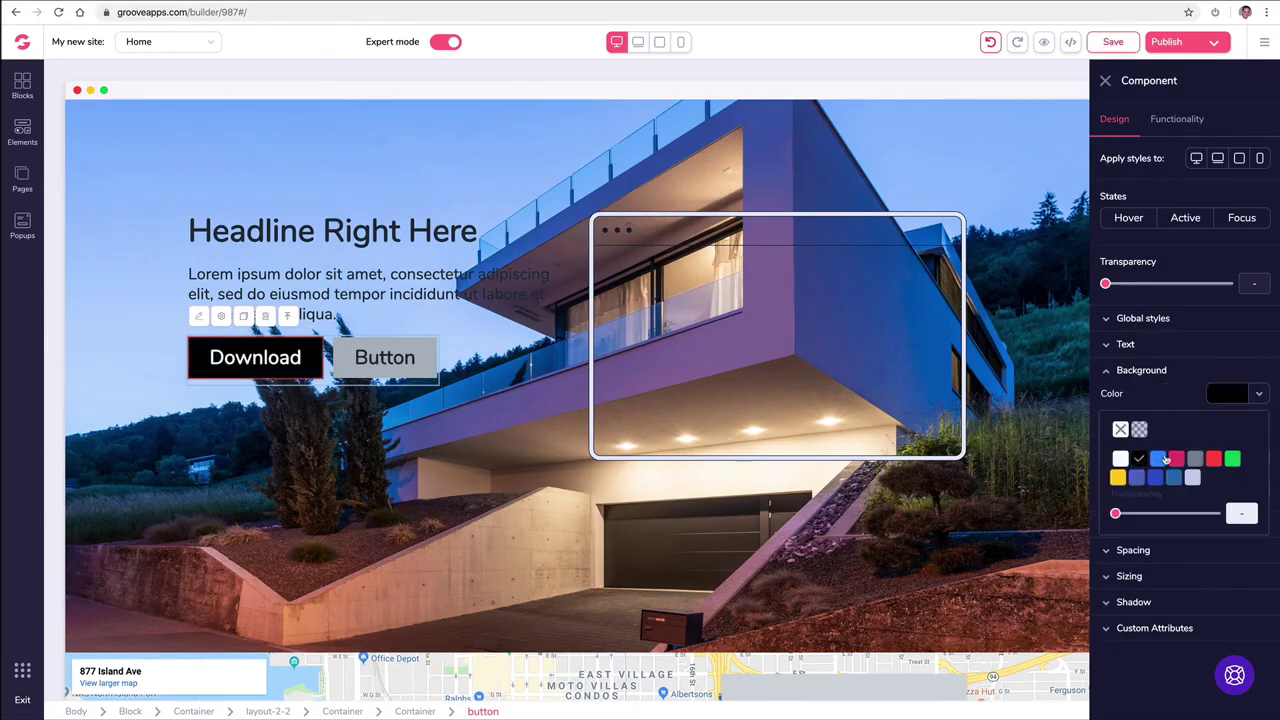
pyautogui.click(1236, 400)
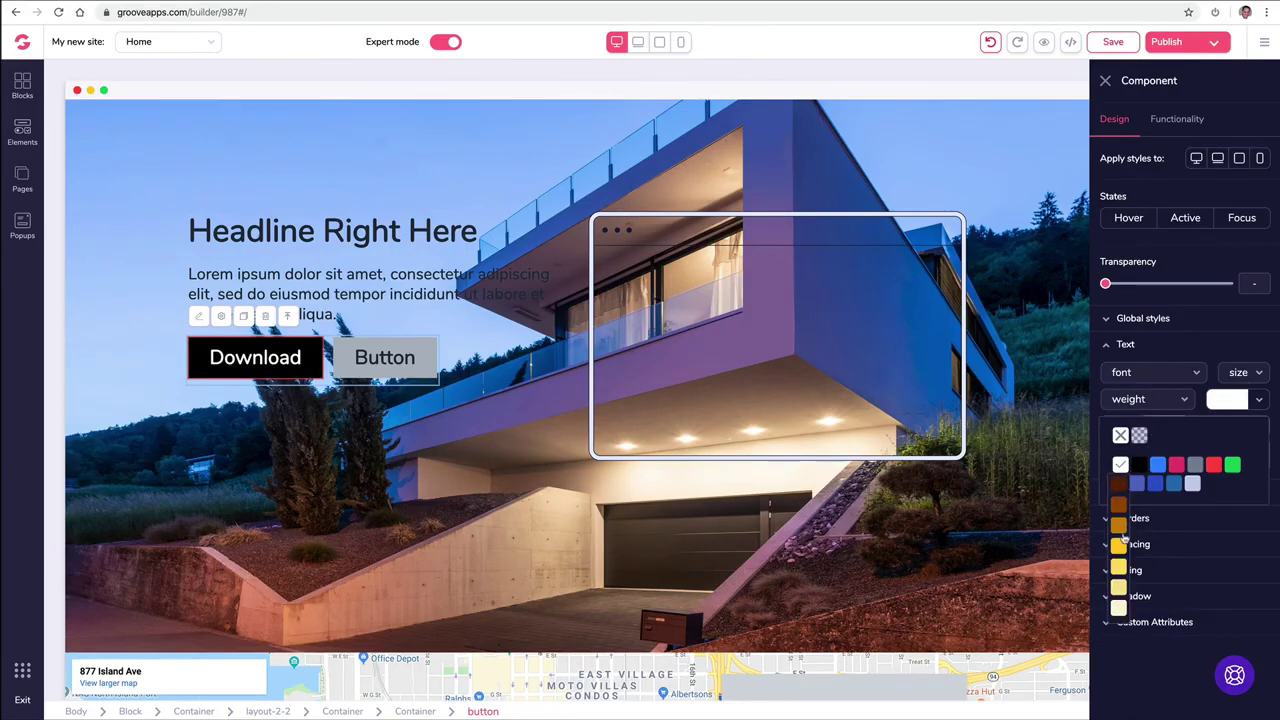
pyautogui.click(1122, 546)
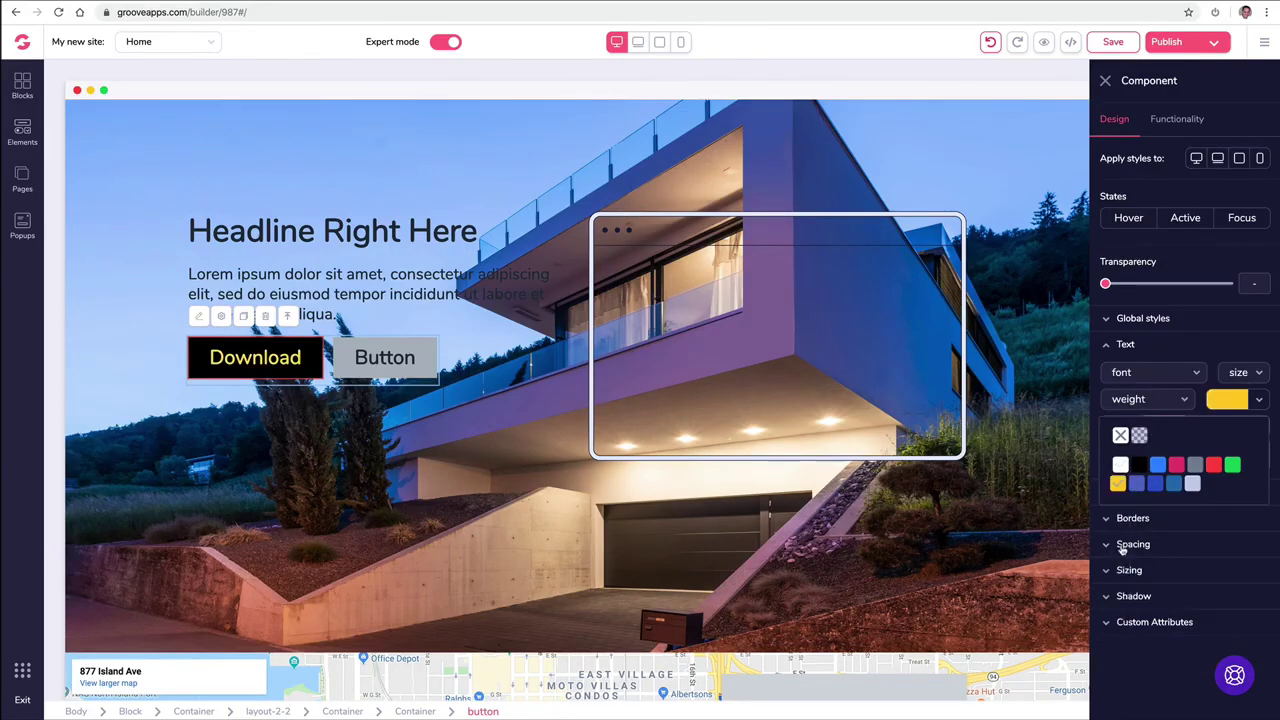
# Step: Save this button look as a new global style named 'Black Yellow'
pyautogui.click(1190, 320)
pyautogui.click(1147, 349)
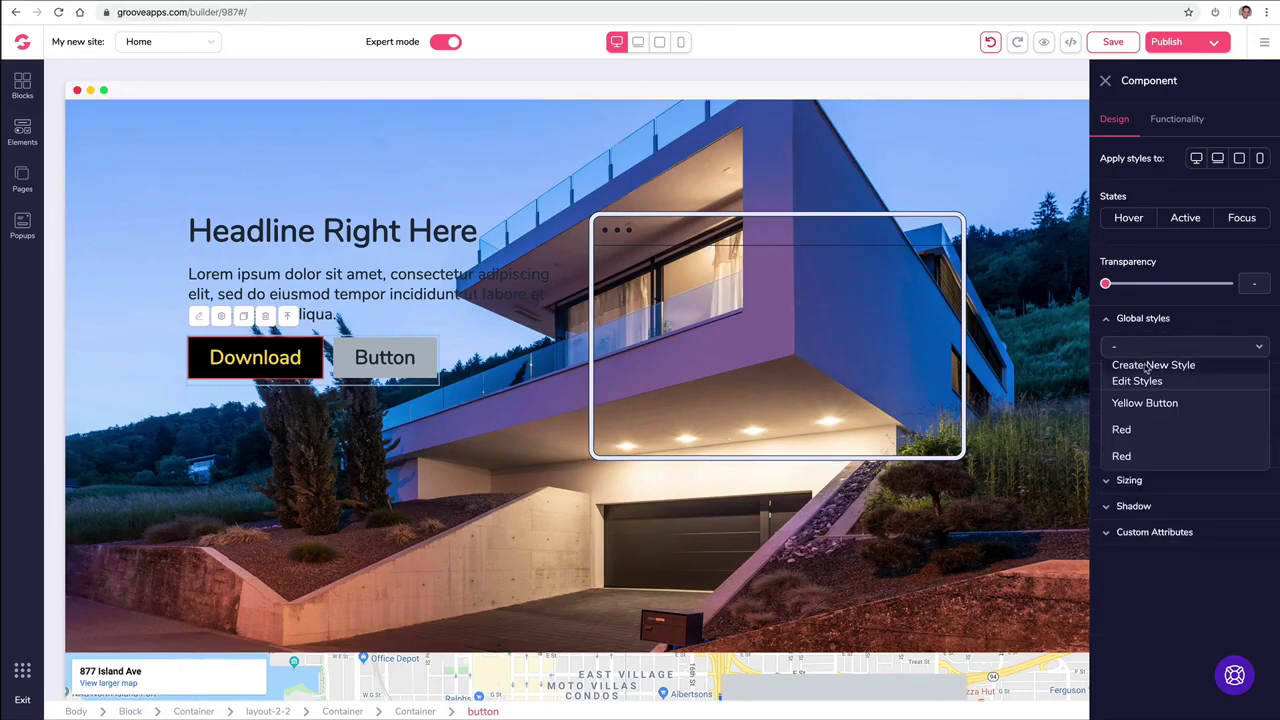
pyautogui.click(1141, 372)
pyautogui.write('Black Yellow')
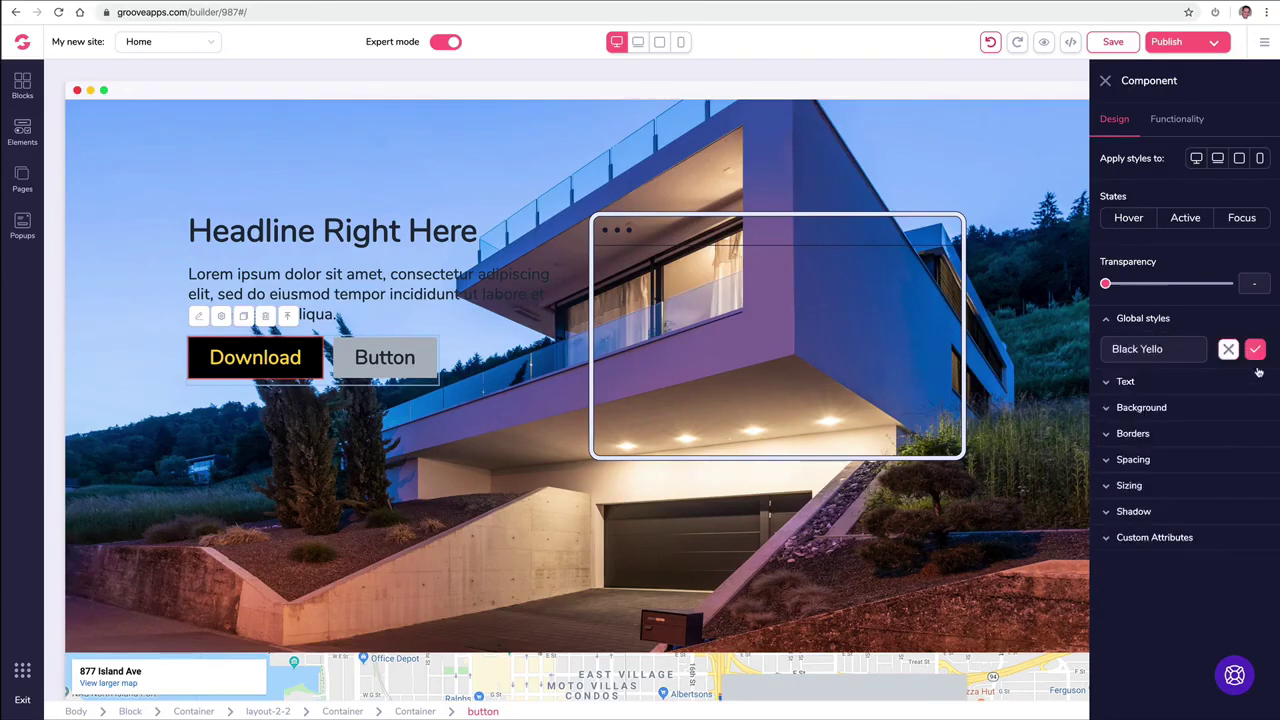
pyautogui.click(400, 358)
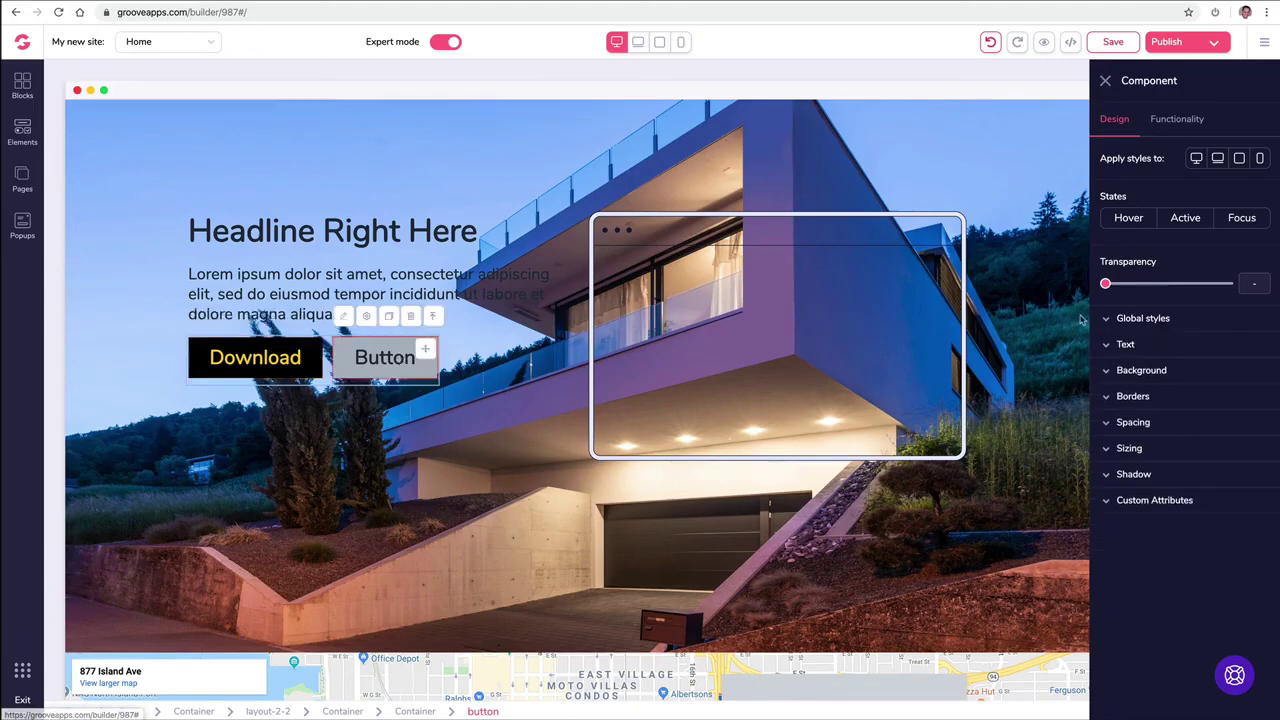
# Step: Apply the Black Yellow global style to the hero's second button
pyautogui.click(1118, 319)
pyautogui.click(1131, 346)
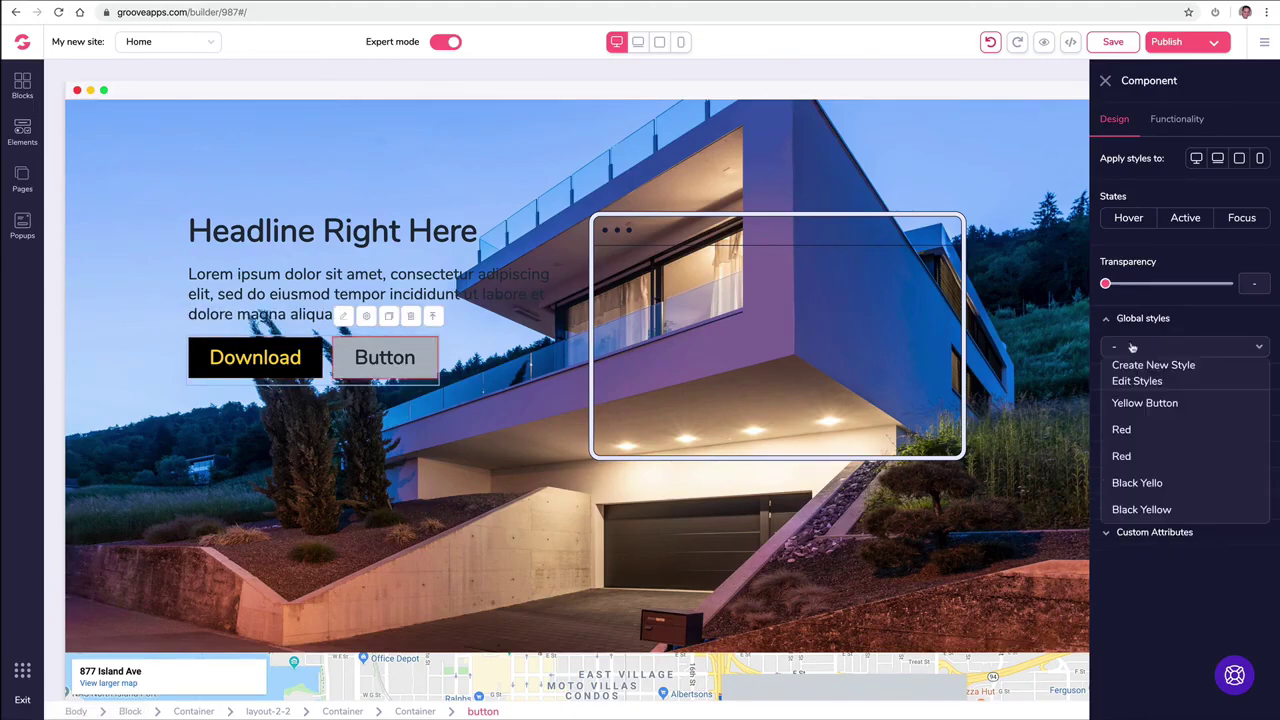
pyautogui.click(1152, 510)
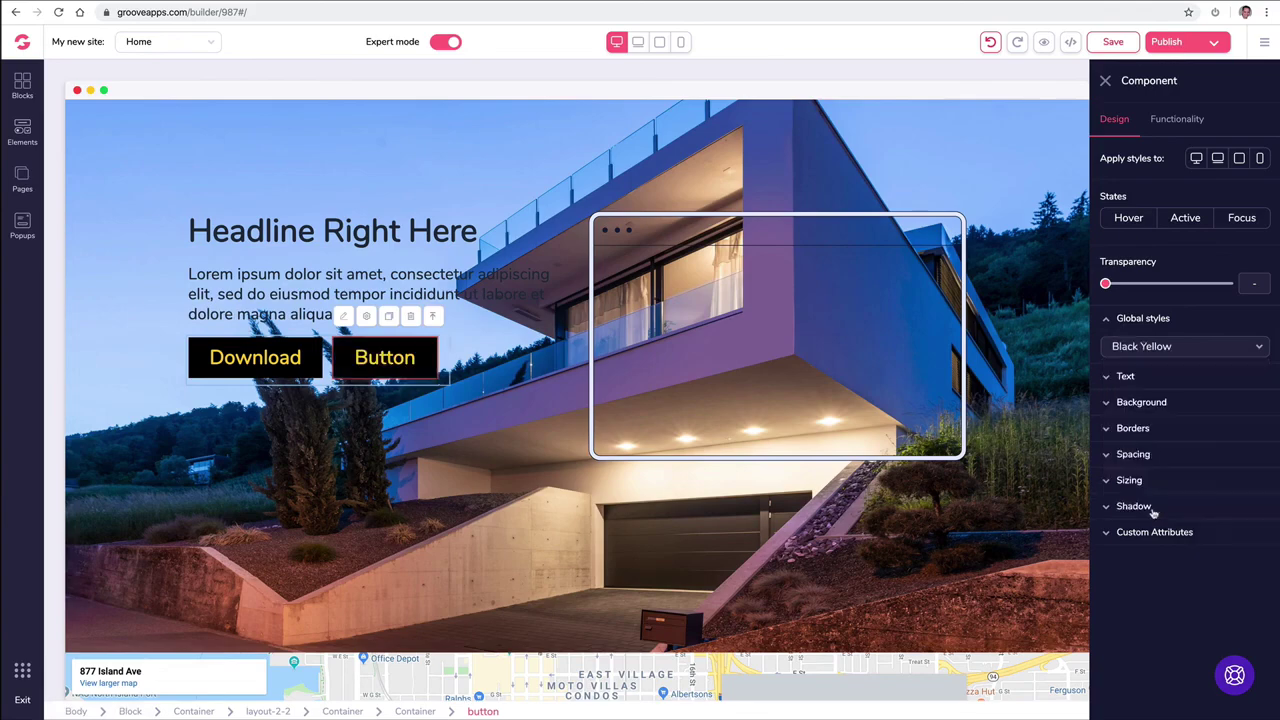
pyautogui.click(474, 457)
# Step: Apply the Black Yellow global style to the contact form's Send Message button
pyautogui.scroll(-10, 474, 457)
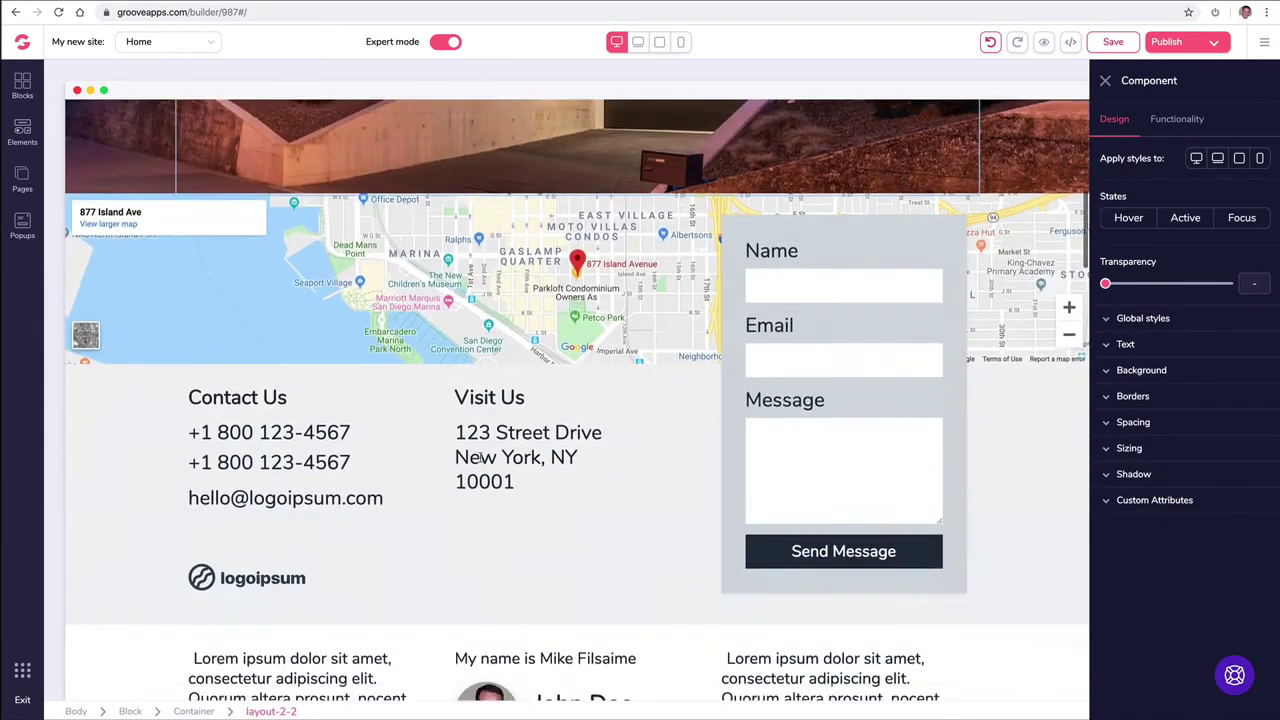
pyautogui.click(802, 334)
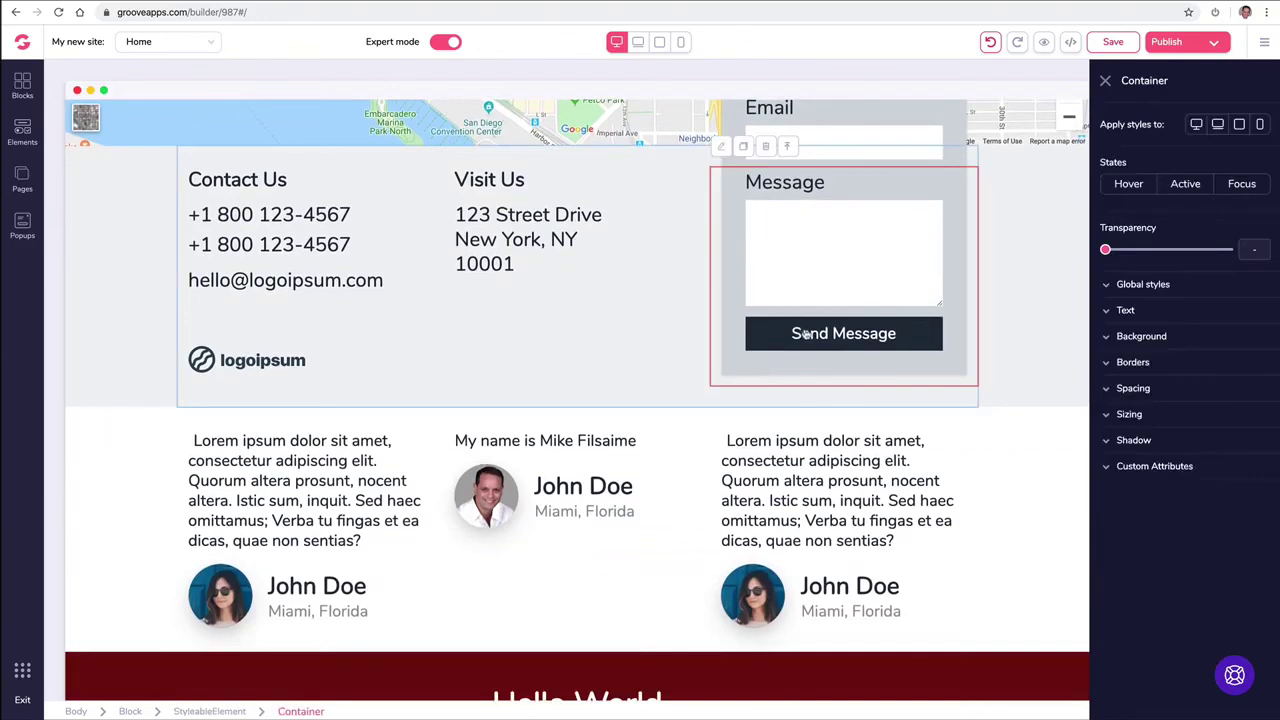
pyautogui.click(807, 334)
pyautogui.click(1107, 320)
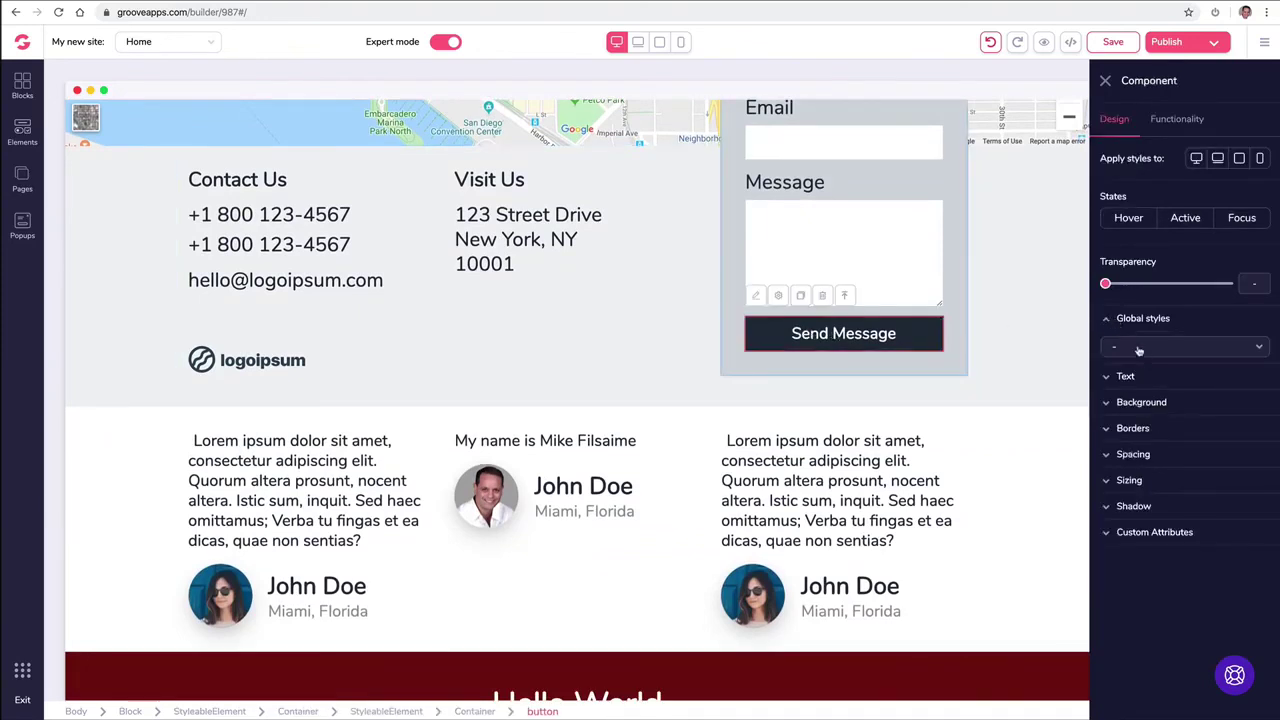
pyautogui.click(1142, 352)
pyautogui.click(1136, 510)
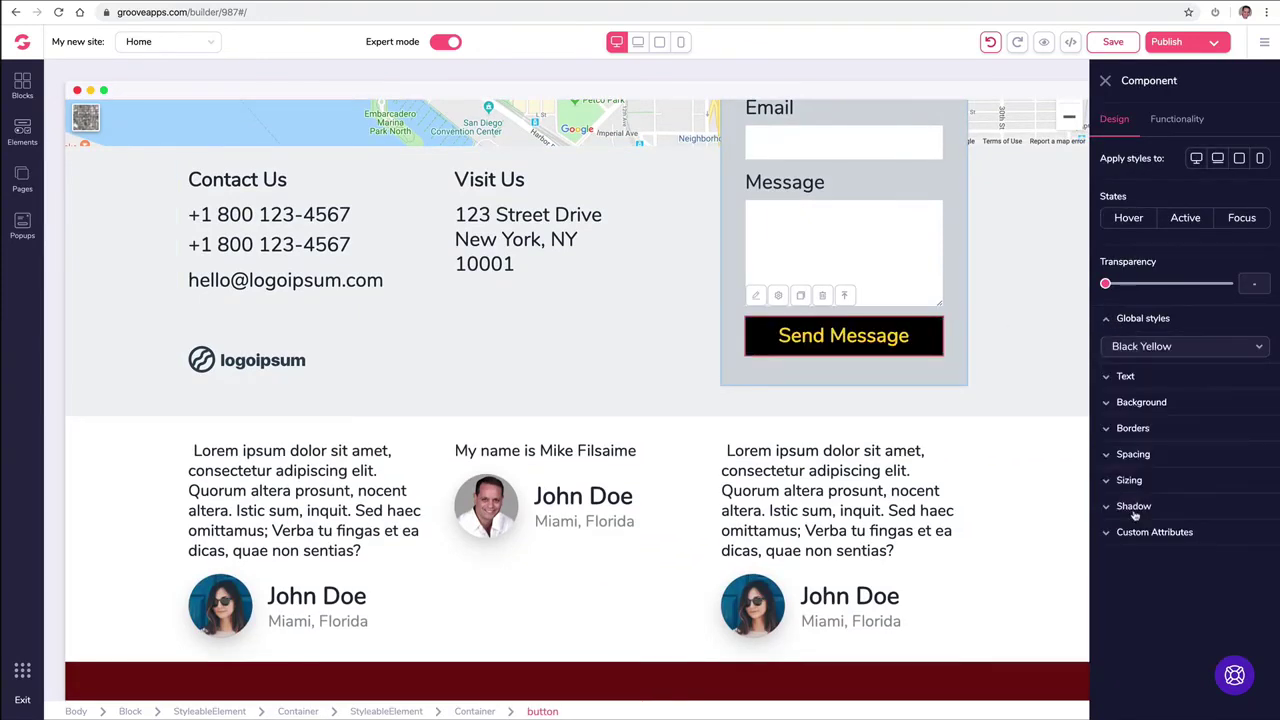
pyautogui.click(545, 366)
# Step: Scroll back up and switch the canvas to mobile width
pyautogui.scroll(3, 279, 345)
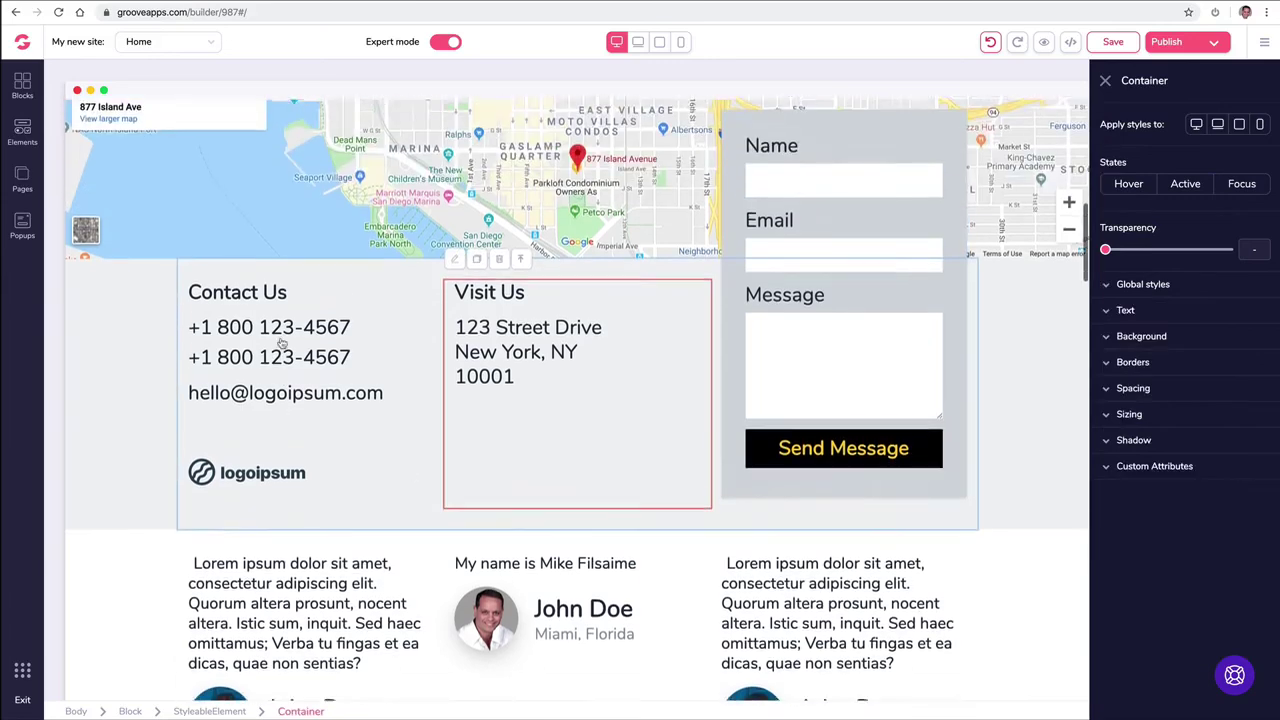
pyautogui.scroll(10, 281, 343)
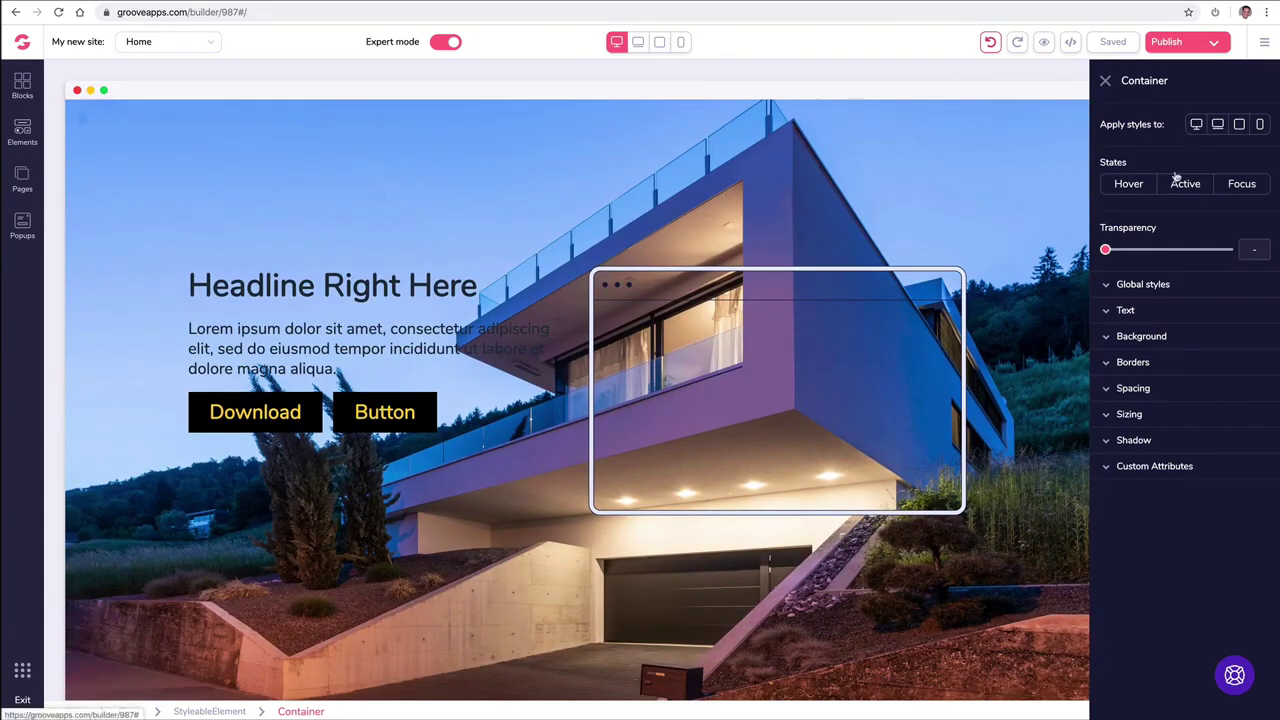
pyautogui.click(1258, 126)
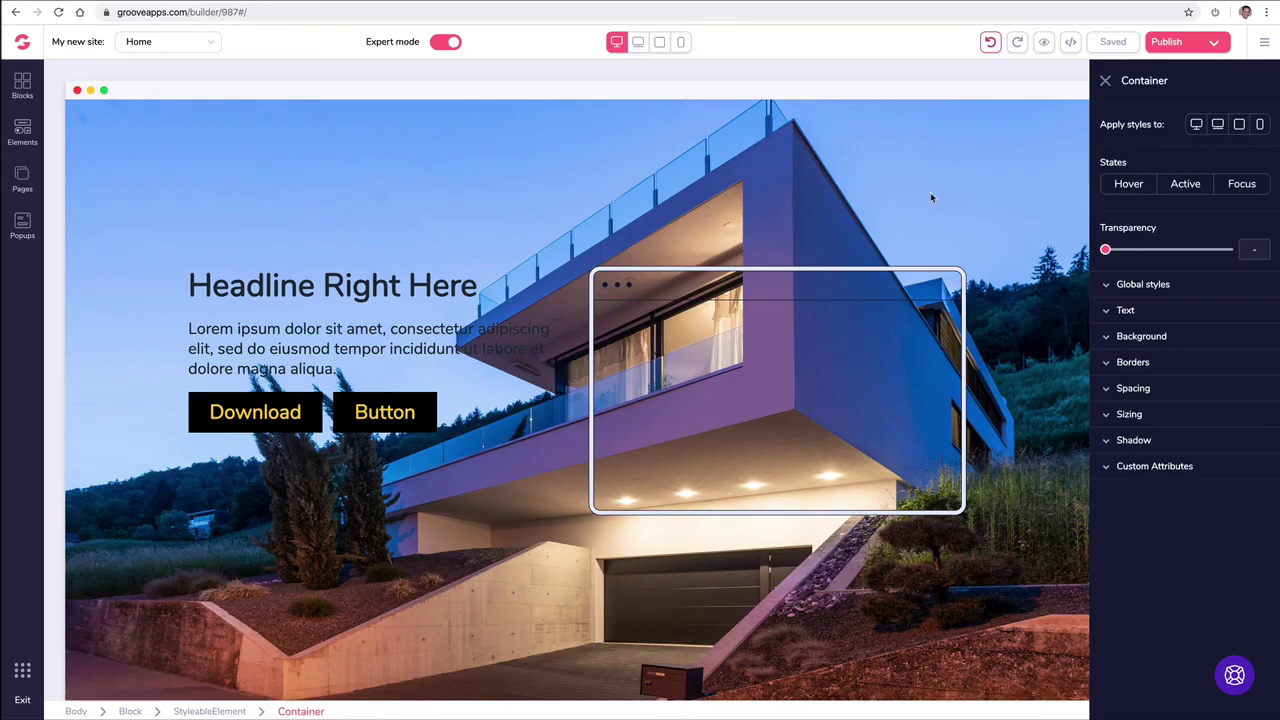
pyautogui.click(680, 42)
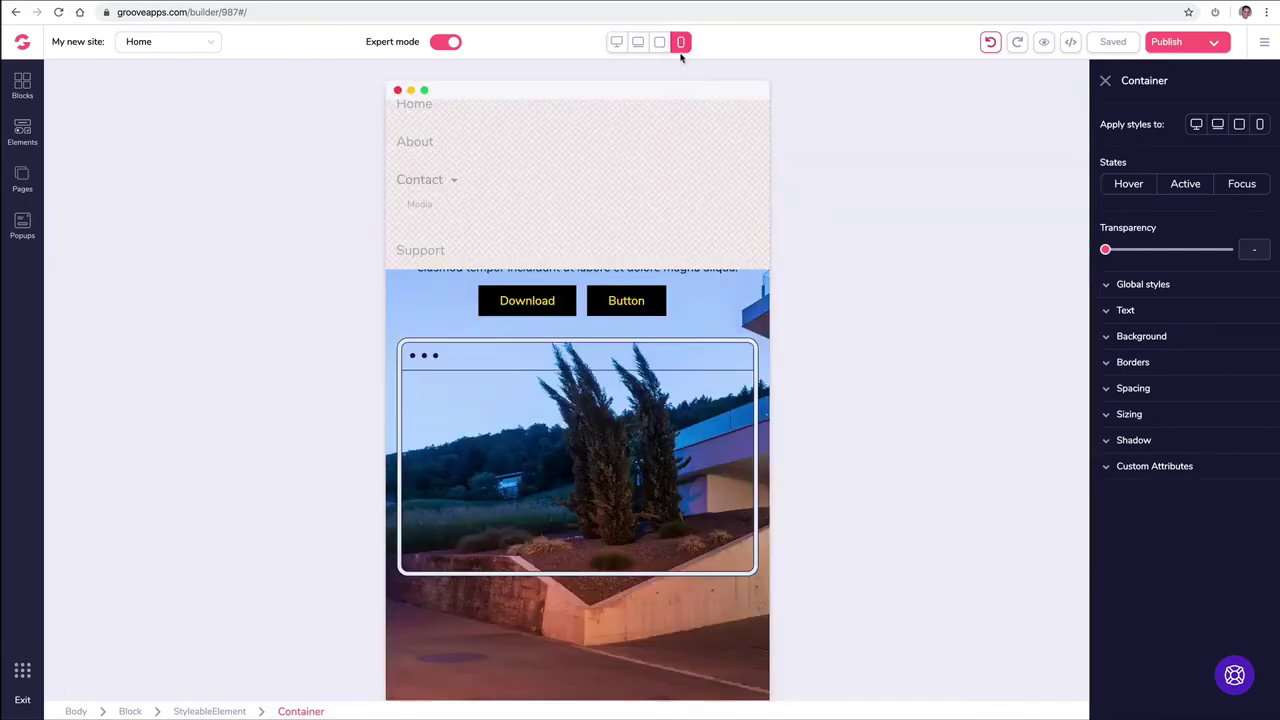
# Step: Step through tablet and landscape-tablet widths back to desktop, close the Container panel, and scroll to the top
pyautogui.scroll(-20, 695, 111)
pyautogui.scroll(-3, 697, 113)
pyautogui.click(659, 44)
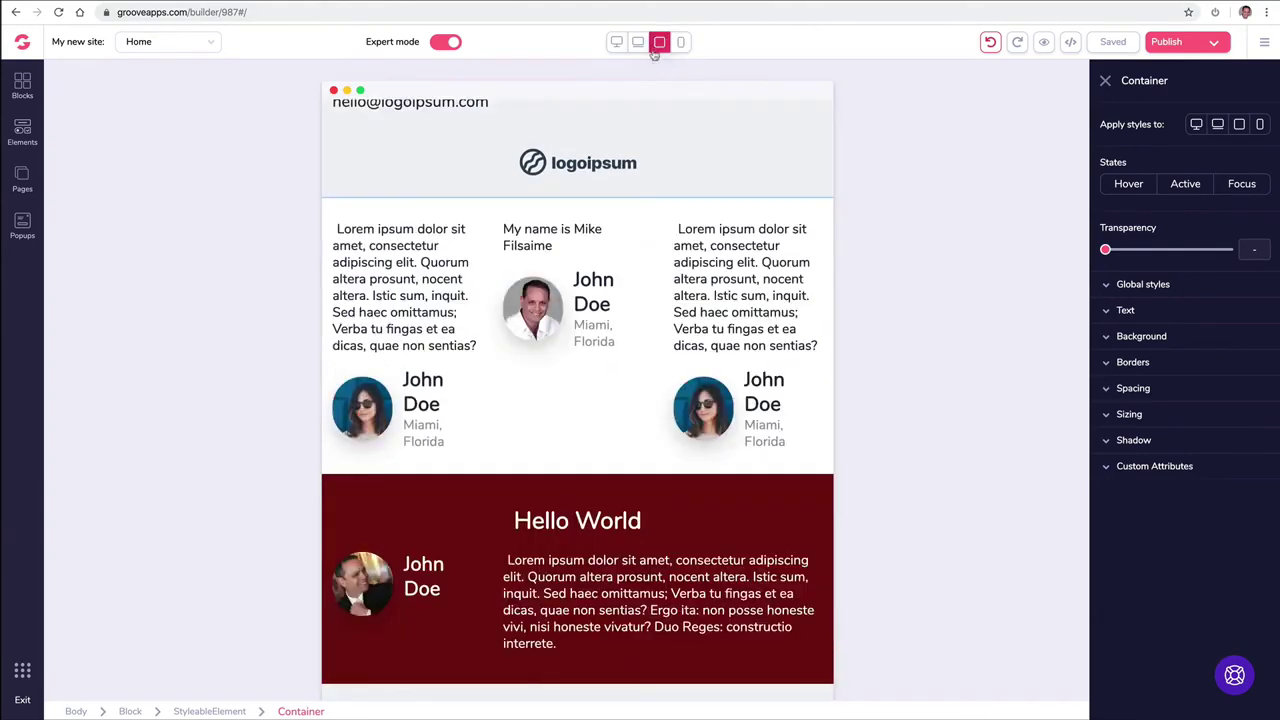
pyautogui.click(638, 42)
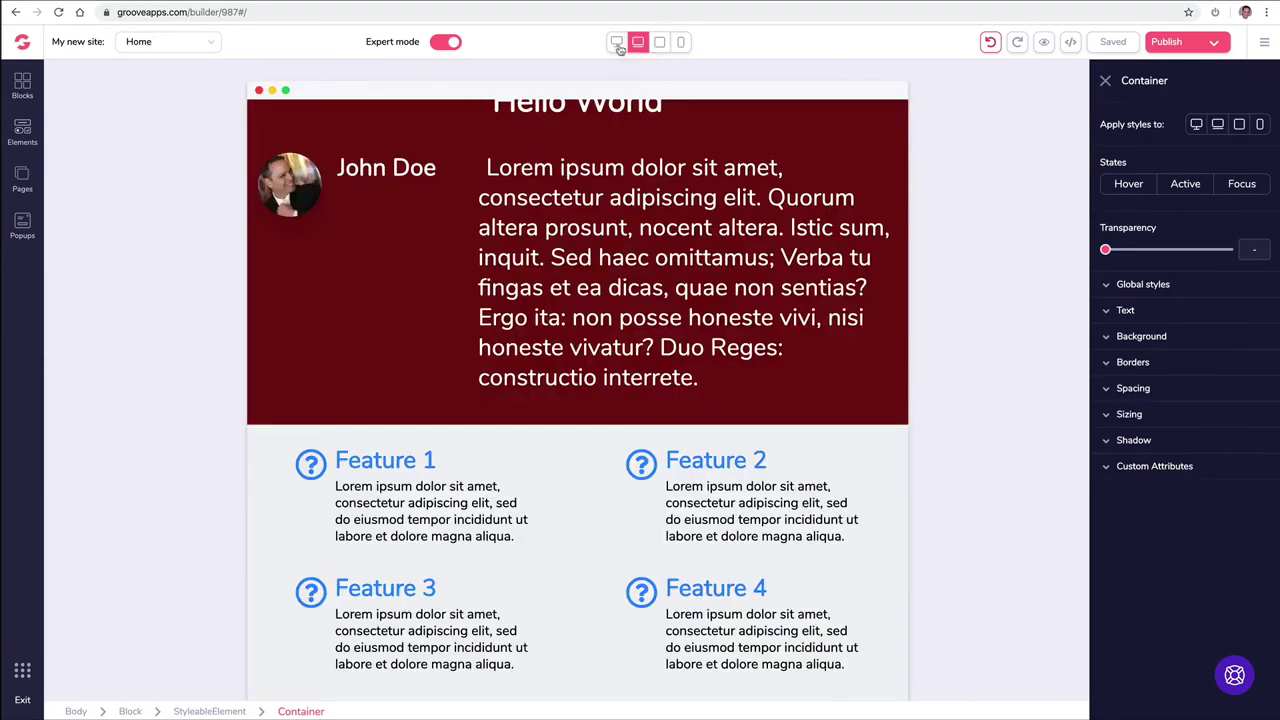
pyautogui.click(616, 42)
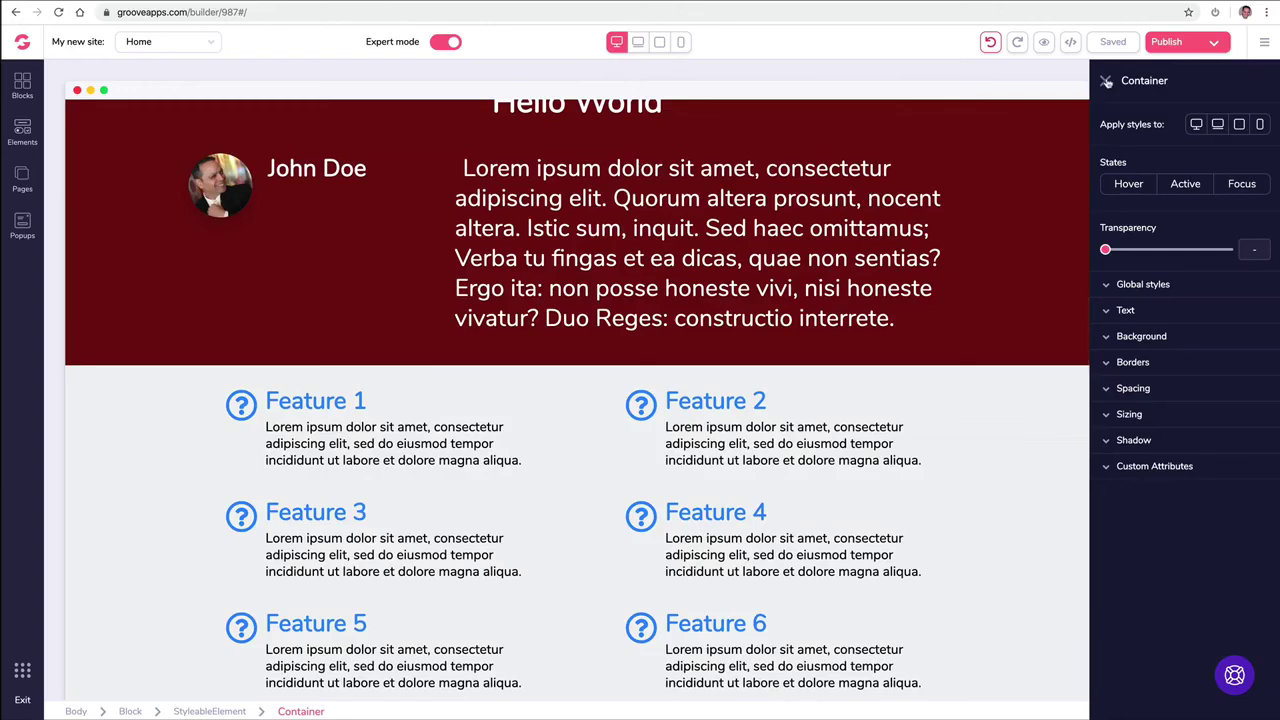
pyautogui.click(1105, 80)
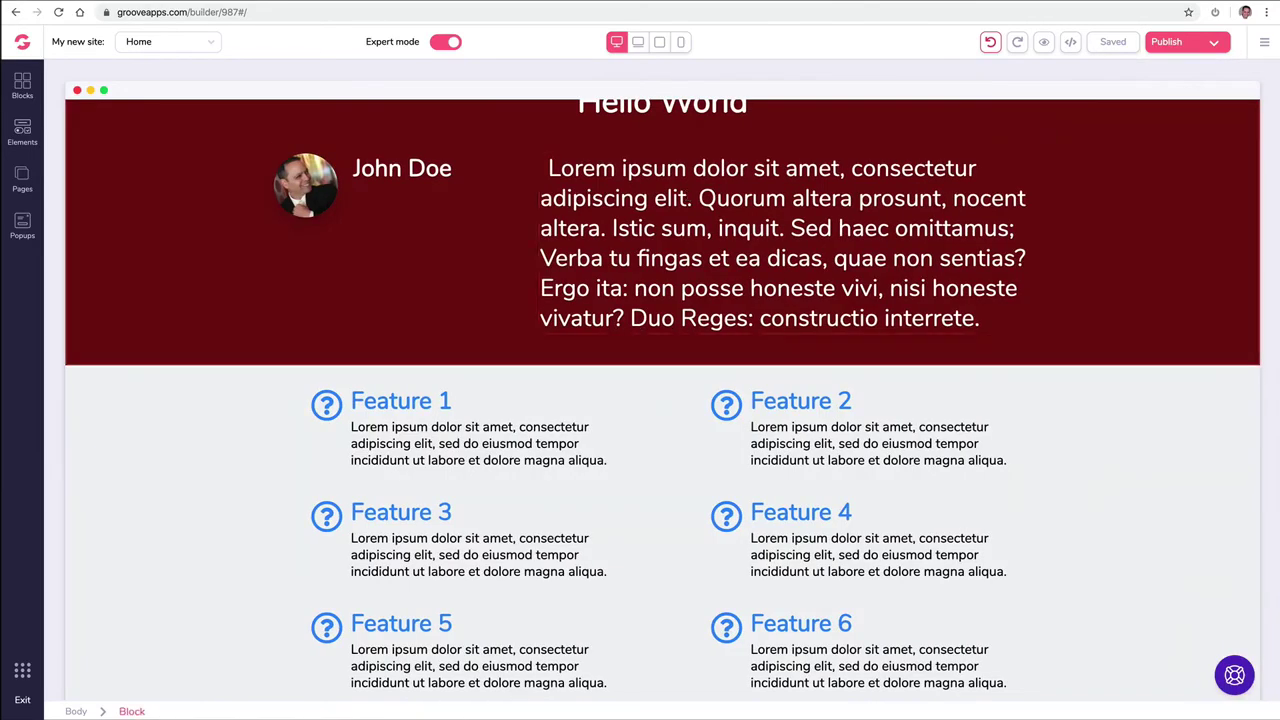
pyautogui.scroll(5, 208, 331)
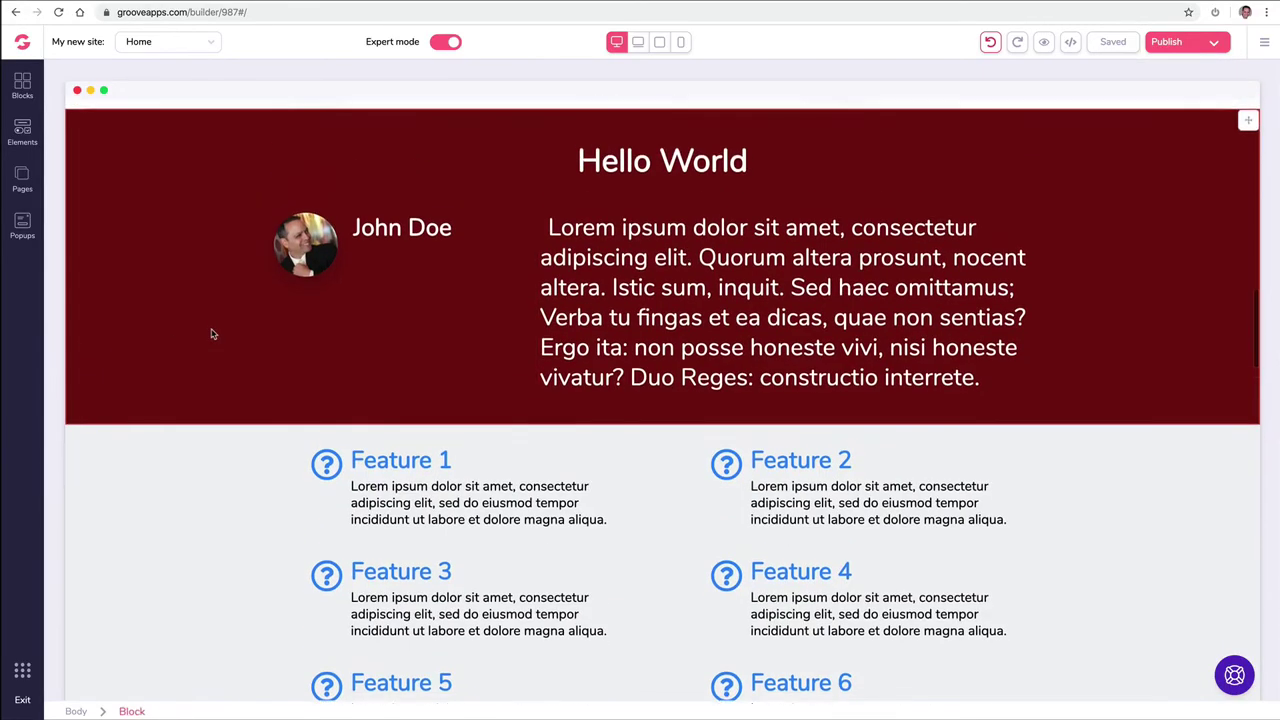
pyautogui.scroll(10, 211, 330)
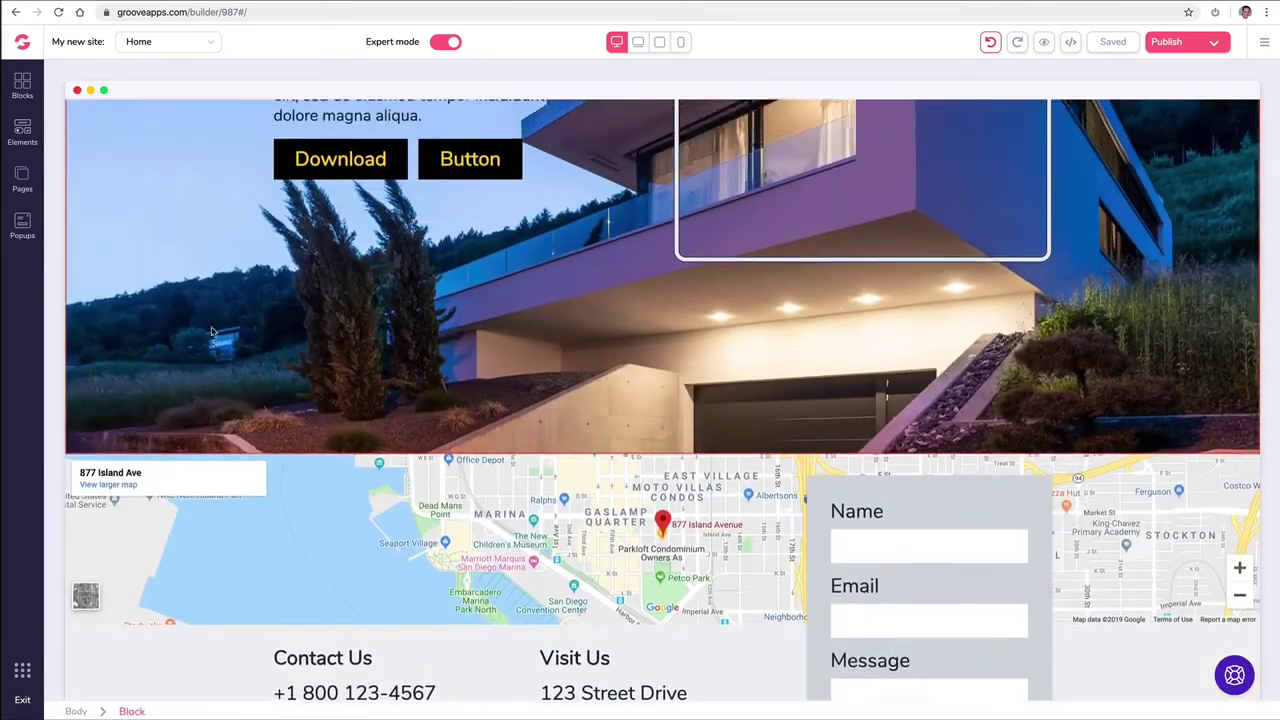
pyautogui.scroll(1, 266, 268)
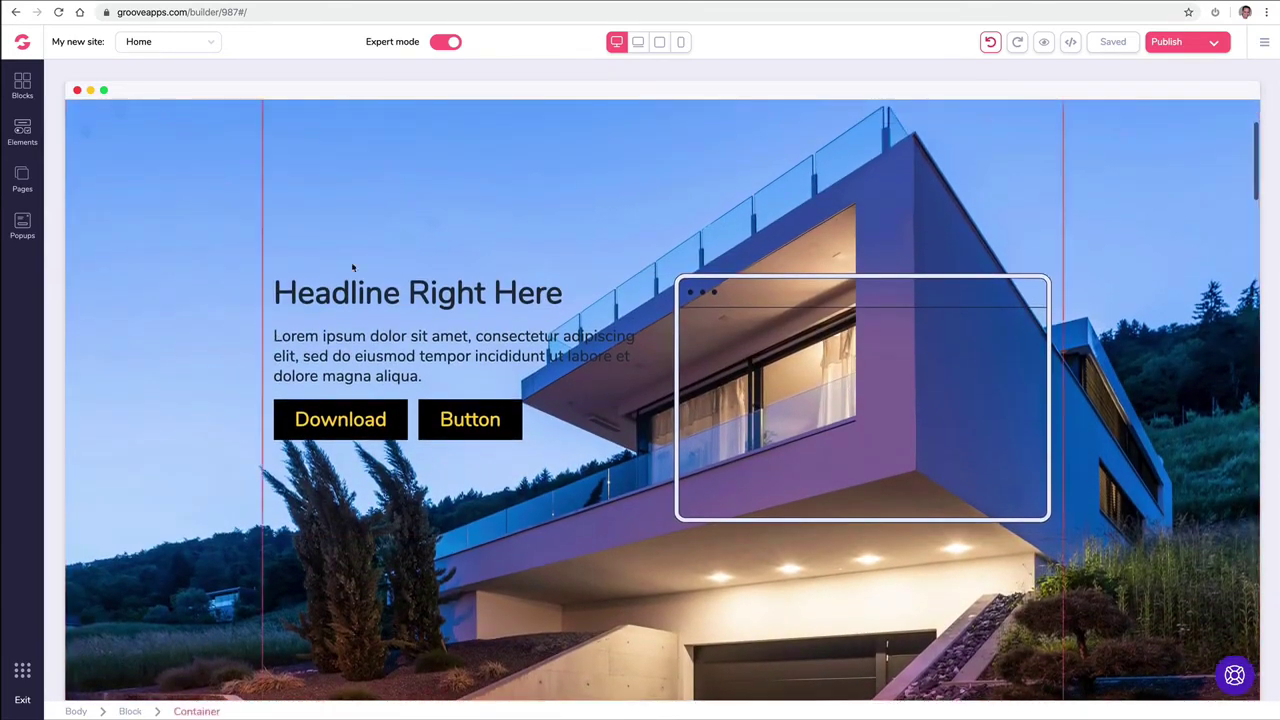